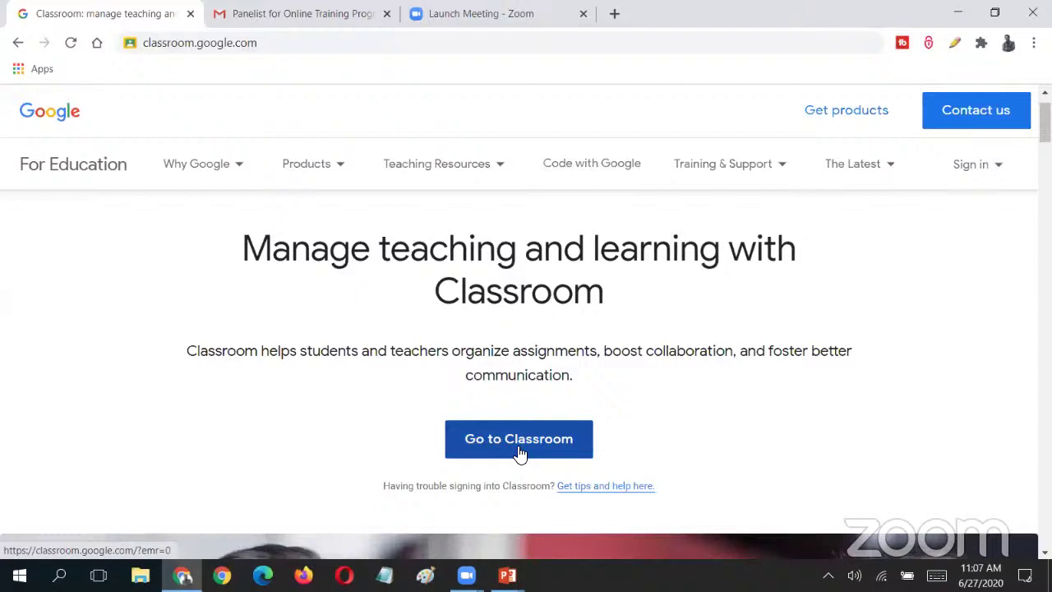
- Open Google Classroom in a new tab via Go to Classroom, then close that tab
{"action": "left_click", "coordinate": [518, 444]}
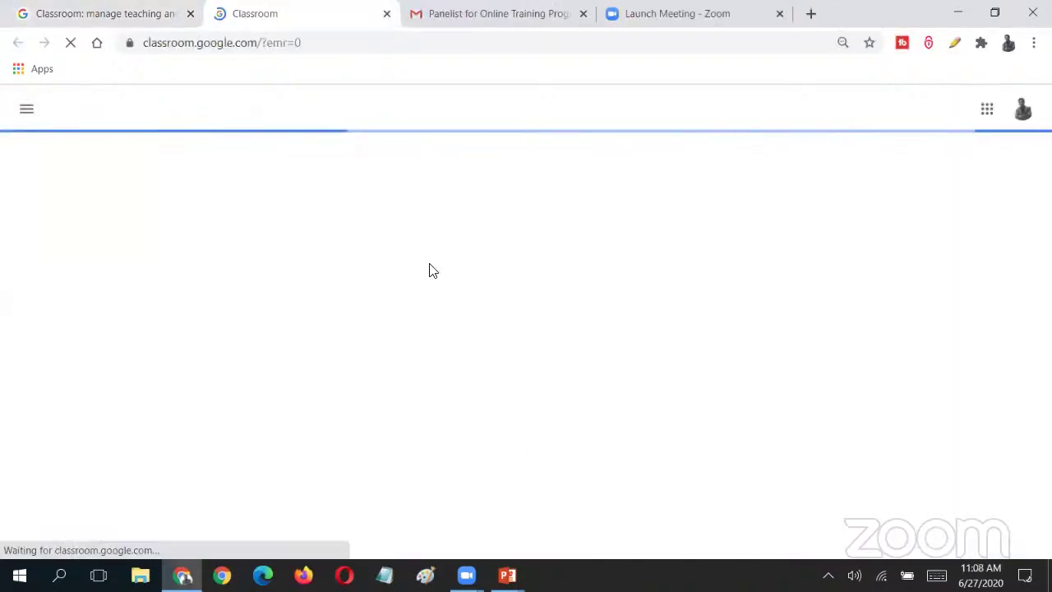
{"action": "right_click", "coordinate": [266, 15]}
{"action": "left_click", "coordinate": [319, 160]}
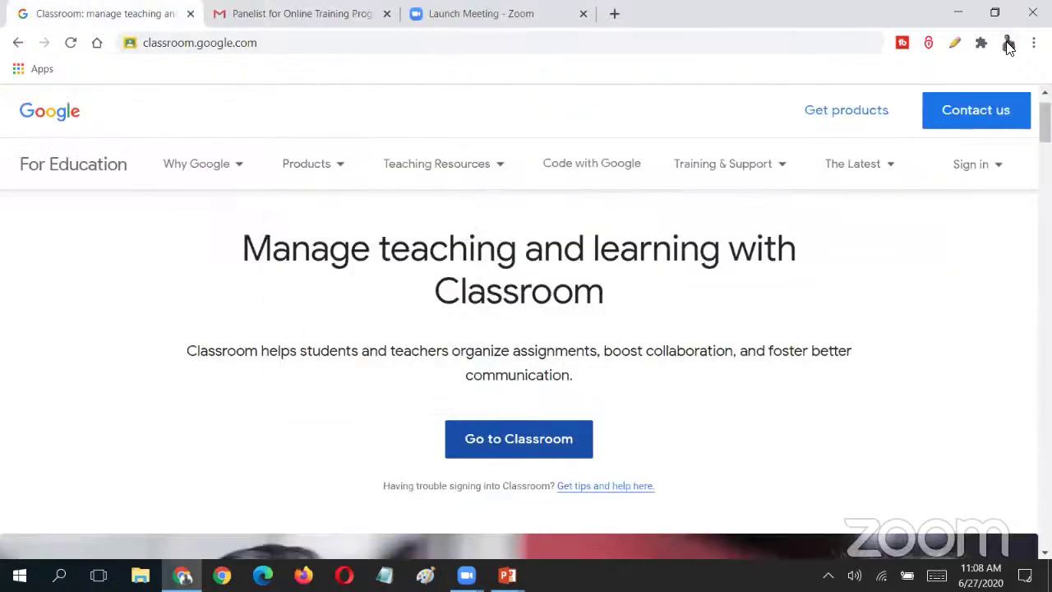
- Open the Manage your Google Account page from the profile menu, then close its tab
{"action": "left_click", "coordinate": [1007, 43]}
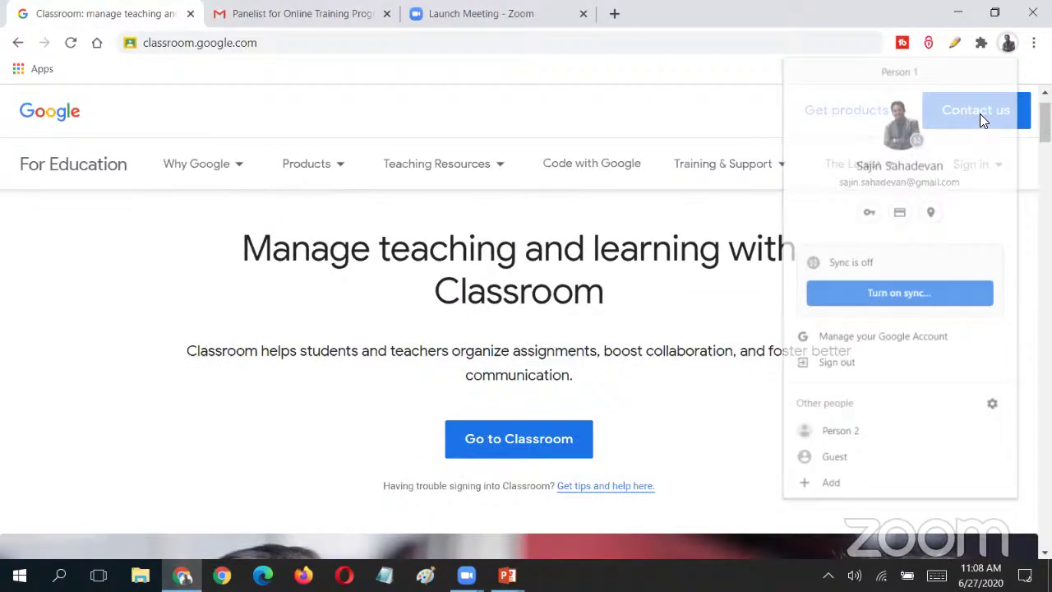
{"action": "left_click", "coordinate": [886, 340]}
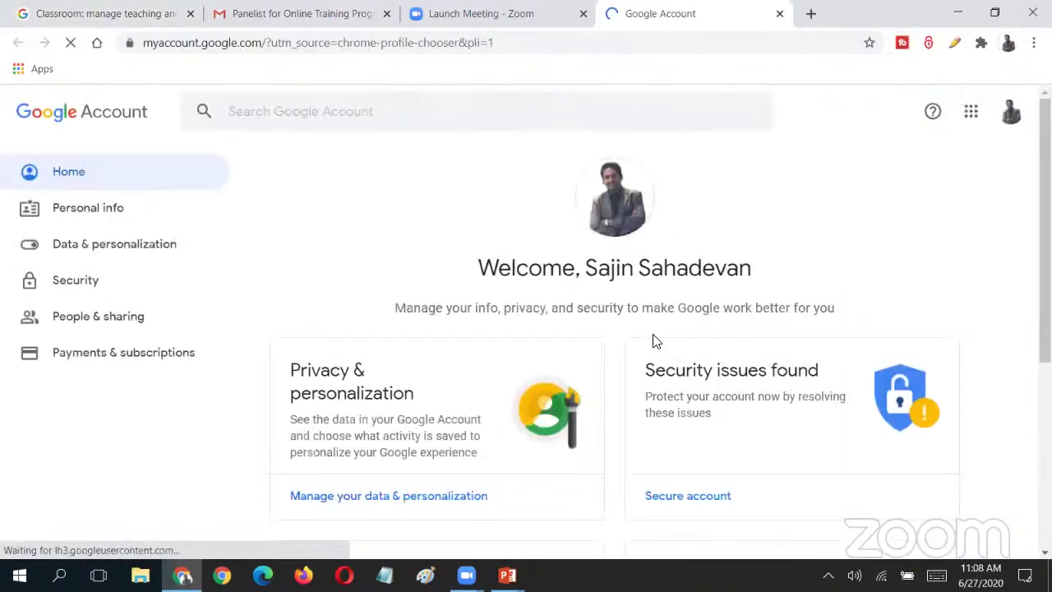
{"action": "right_click", "coordinate": [686, 25]}
{"action": "left_click", "coordinate": [726, 162]}
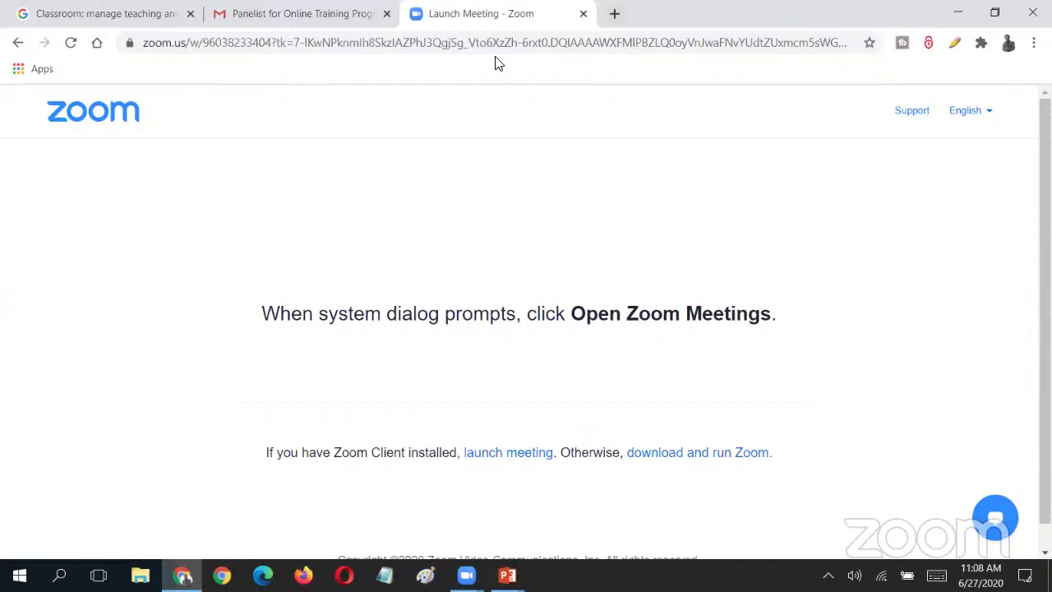
- Load classroom.google.com in the Zoom launch tab from the address bar
{"action": "key", "text": "ctrl+l"}
{"action": "type", "text": "clas"}
{"action": "key", "text": "Return"}
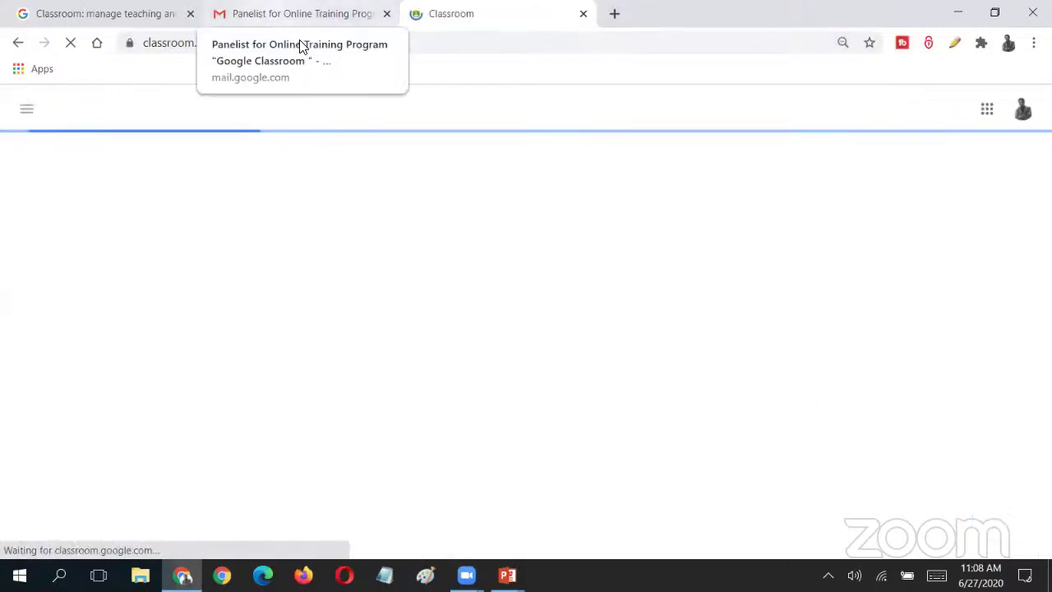
- Choose the signed-out second Google account and continue to its password step
{"action": "left_click", "coordinate": [1023, 108]}
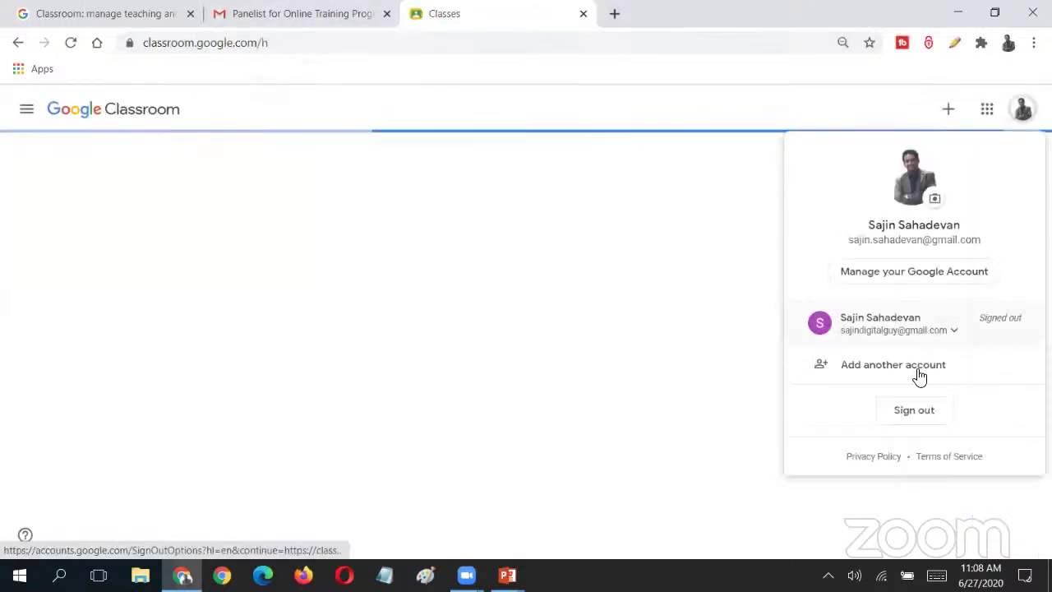
{"action": "left_click", "coordinate": [909, 329]}
{"action": "left_click", "coordinate": [886, 360]}
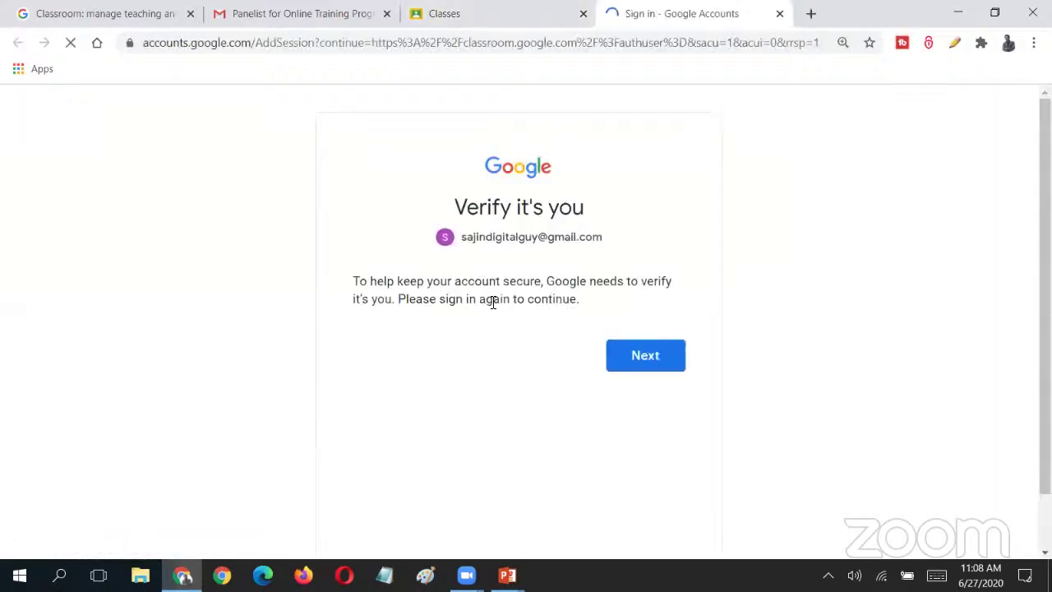
{"action": "left_click", "coordinate": [646, 360]}
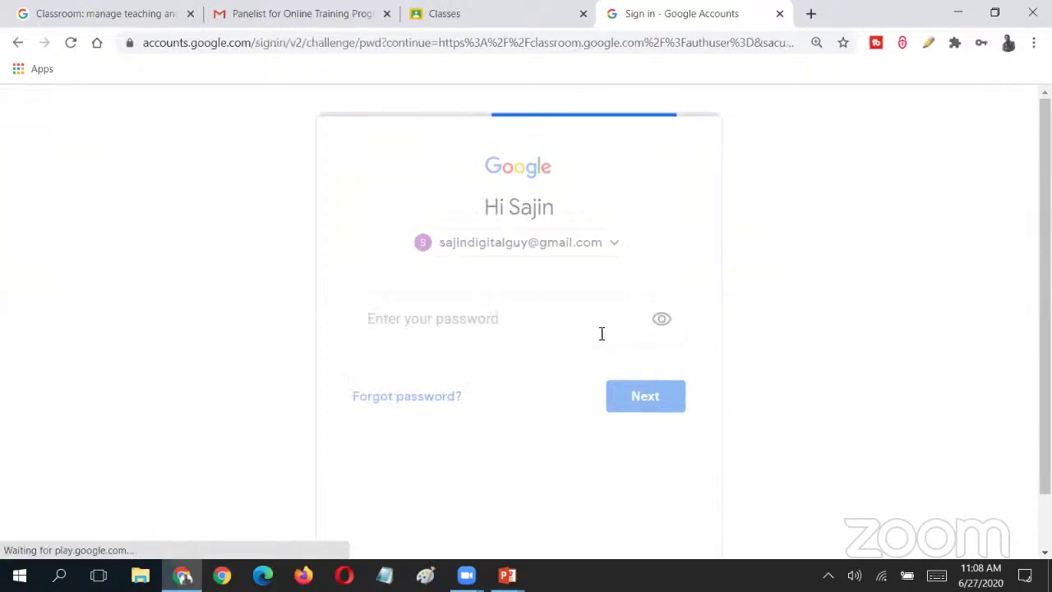
- Enter the account password, retrying until the Classes page loads
{"action": "left_click", "coordinate": [602, 333]}
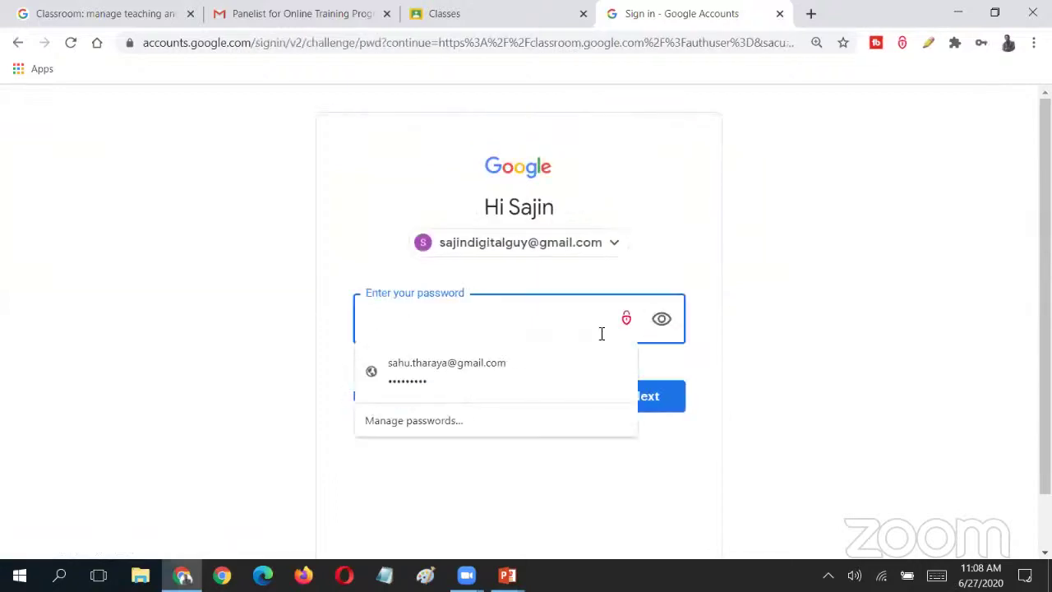
{"action": "type", "text": "••••••••"}
{"action": "key", "text": "Return"}
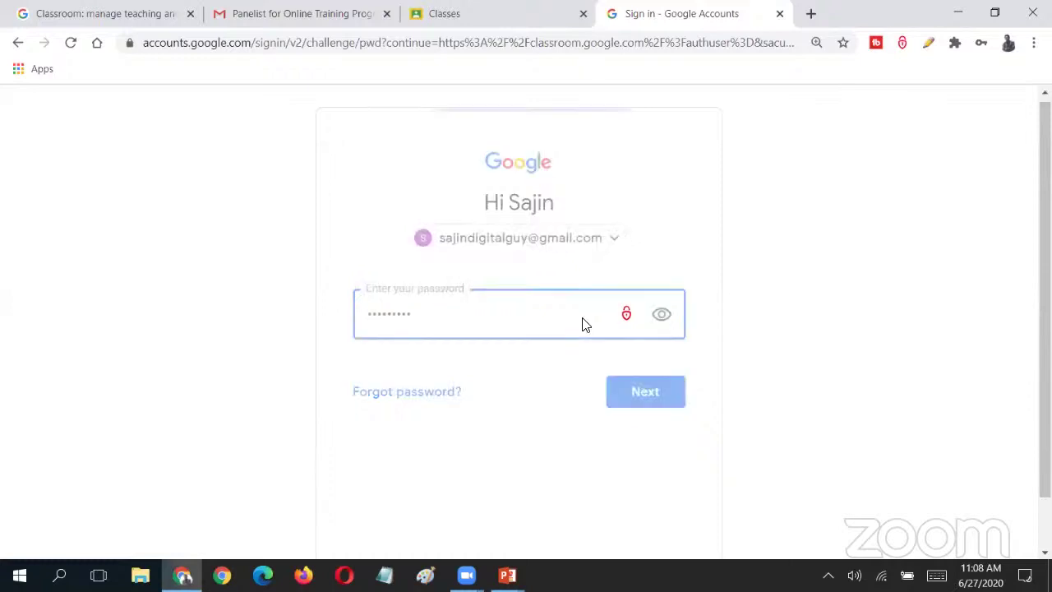
{"action": "left_click", "coordinate": [586, 319]}
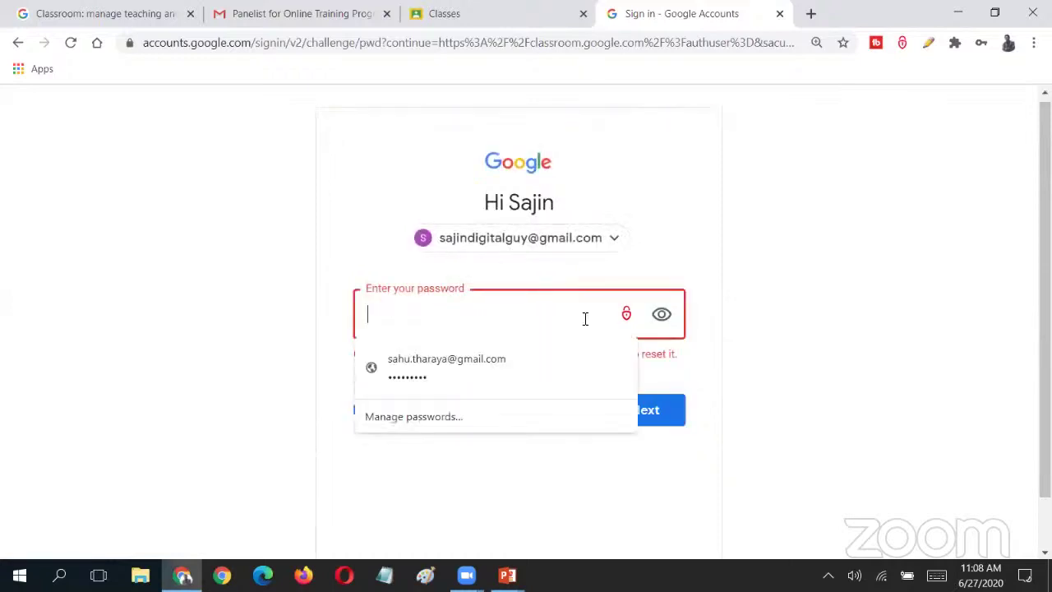
{"action": "type", "text": "•••••••••••"}
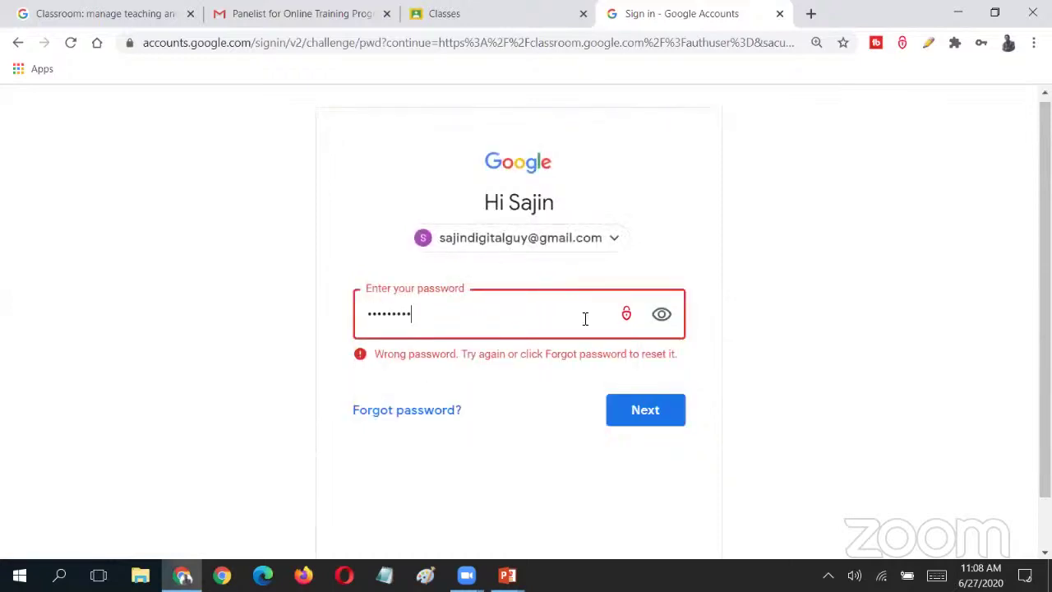
{"action": "key", "text": "Return"}
{"action": "type", "text": "••••••••"}
{"action": "key", "text": "Return"}
{"action": "type", "text": "•••••••••"}
{"action": "key", "text": "Return"}
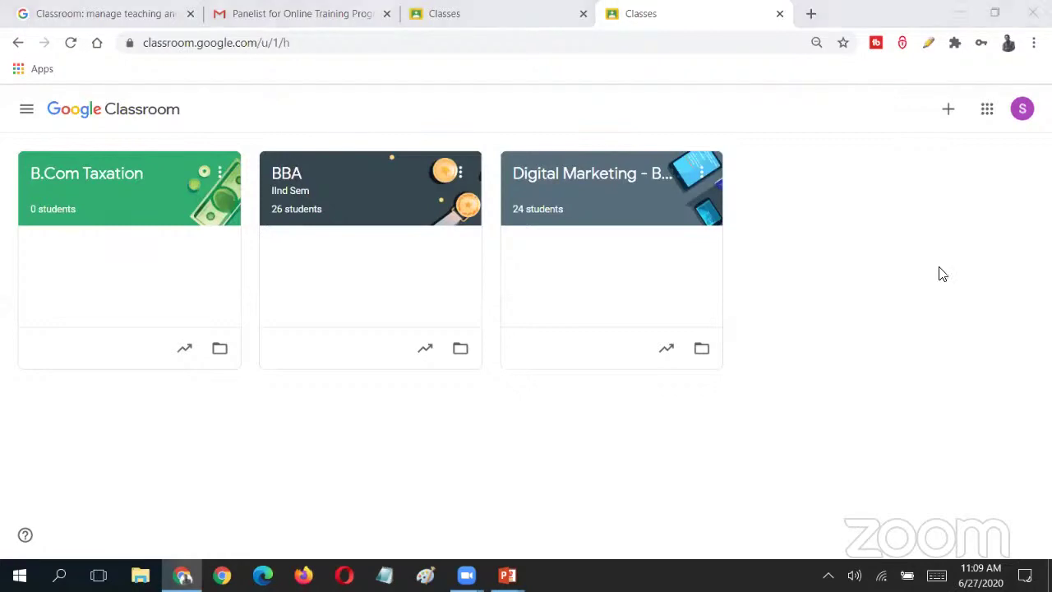
- Cancel the Join class dialog and reopen the + menu showing Join class and Create class
{"action": "left_click", "coordinate": [948, 109]}
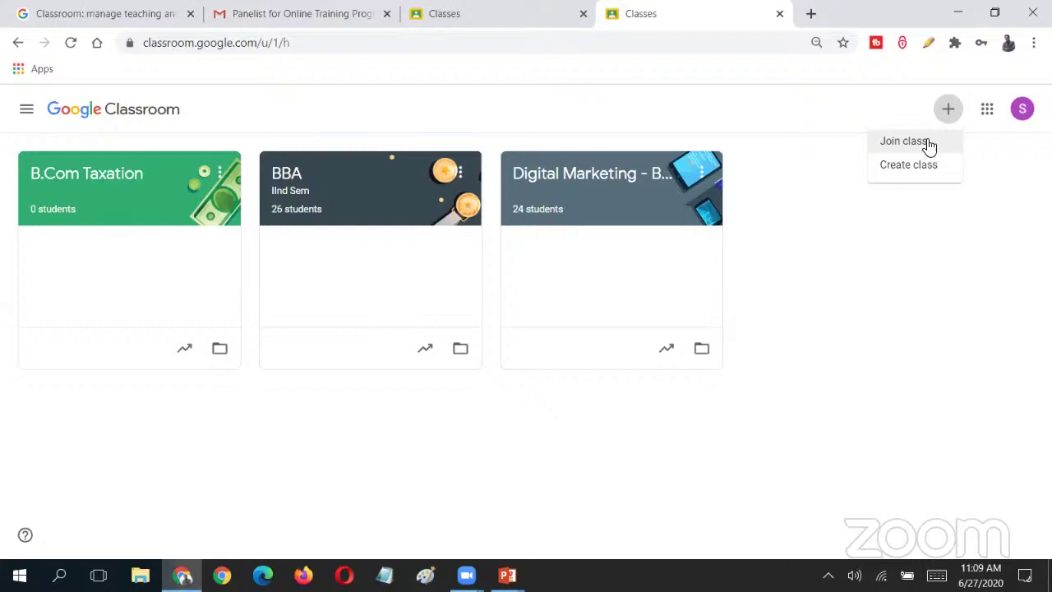
{"action": "left_click", "coordinate": [927, 143]}
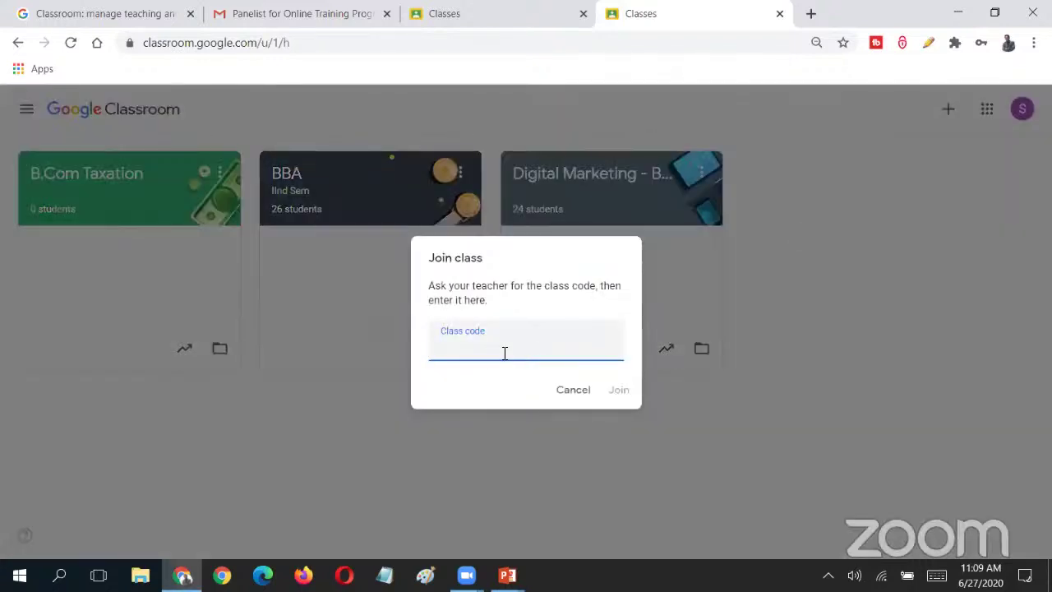
{"action": "left_click", "coordinate": [571, 391]}
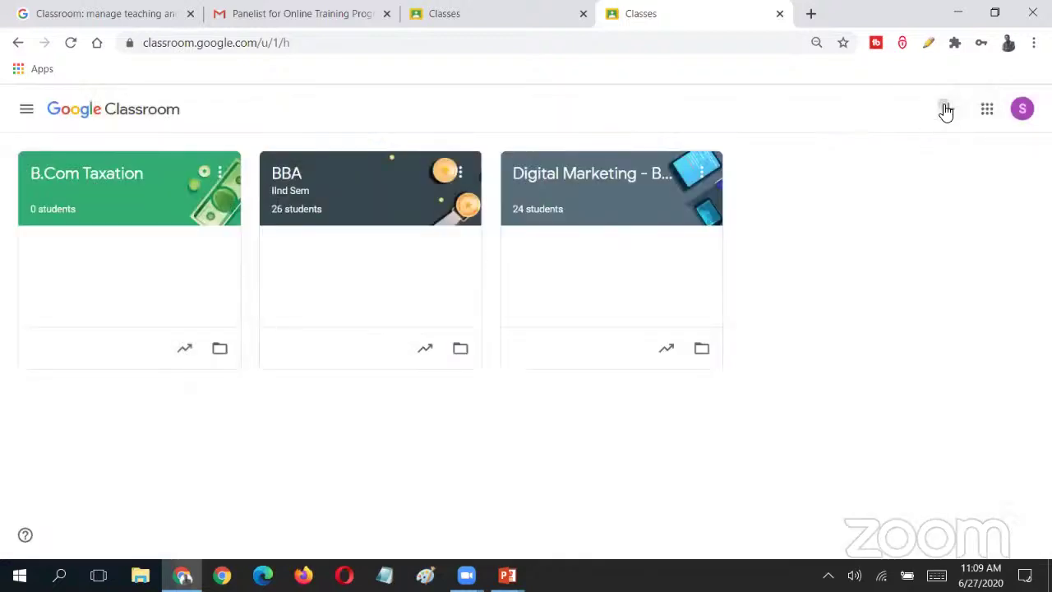
{"action": "left_click", "coordinate": [946, 110]}
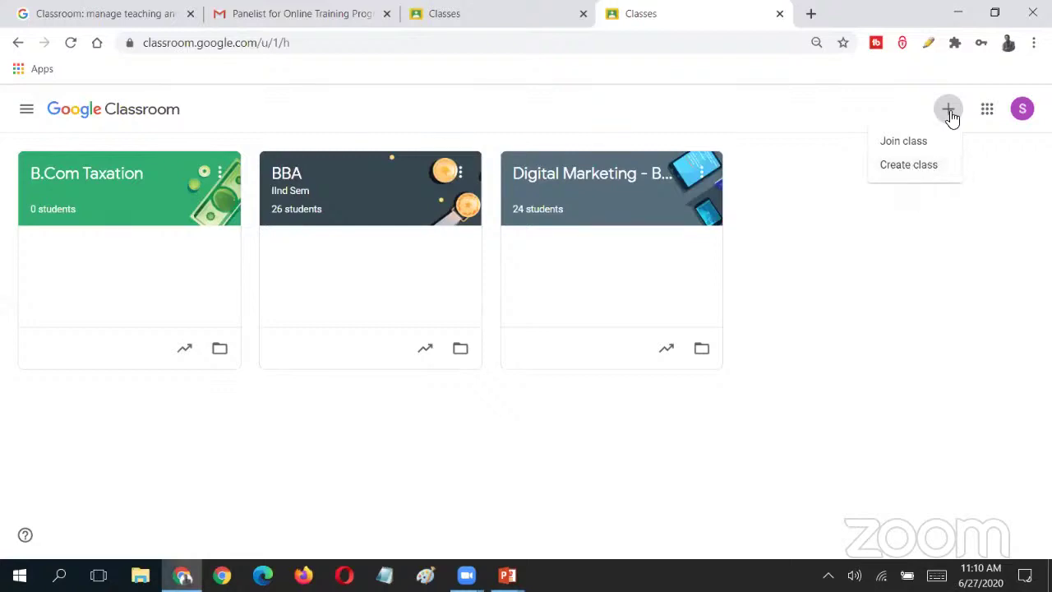
- Choose Create class, tick 'I've read and understand', and continue to the class form
{"action": "left_click", "coordinate": [909, 166]}
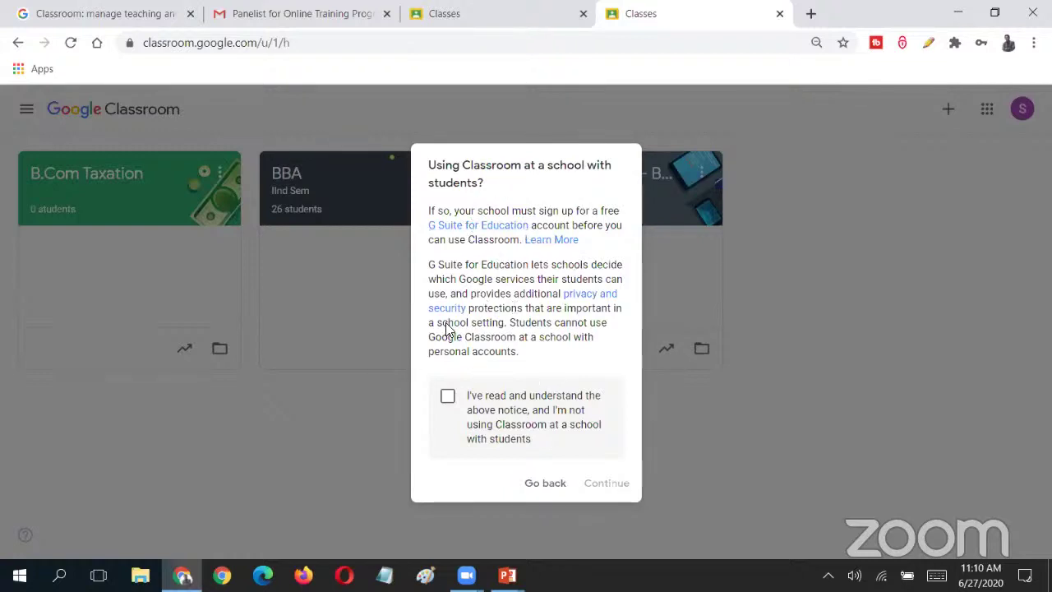
{"action": "left_click", "coordinate": [447, 398]}
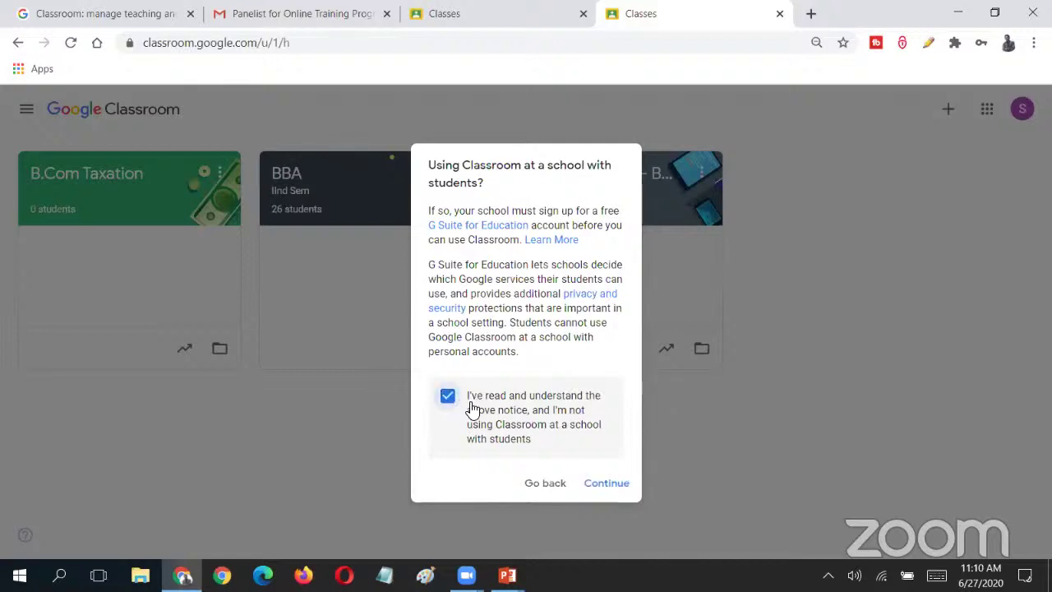
{"action": "left_click", "coordinate": [614, 485]}
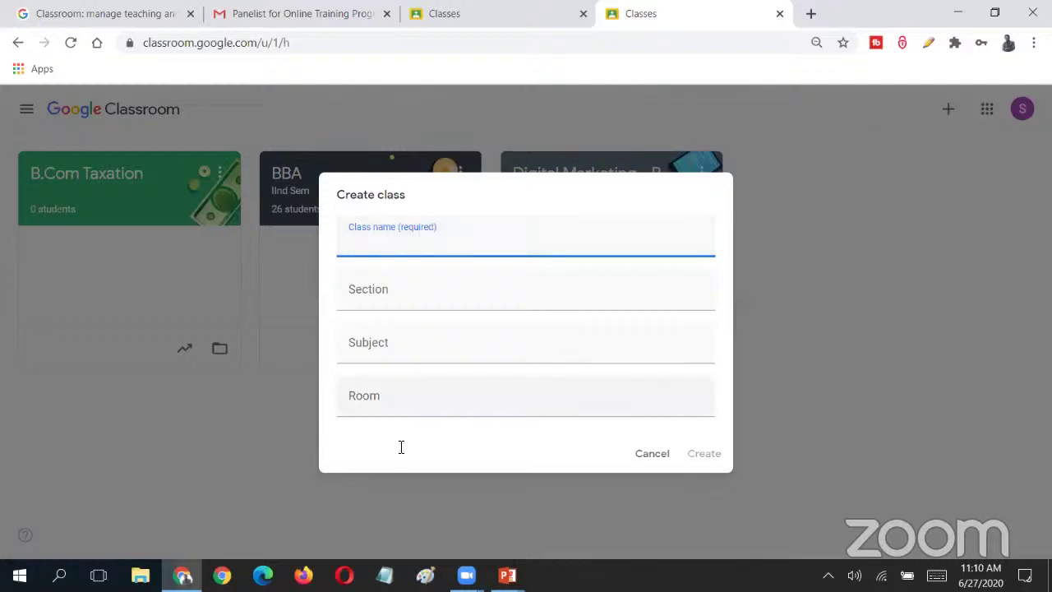
- Create class 'B.Com with Computers' with subject Cost Accounting and room IVD
{"action": "left_click", "coordinate": [405, 407]}
{"action": "left_click", "coordinate": [419, 245]}
{"action": "type", "text": "B.Com with Computers"}
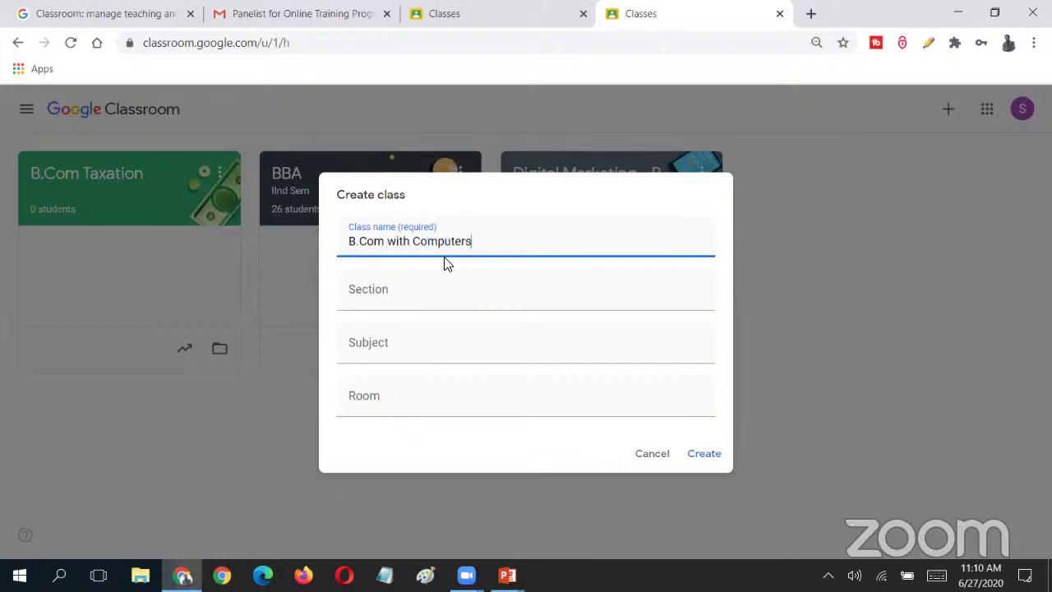
{"action": "key", "text": "Tab"}
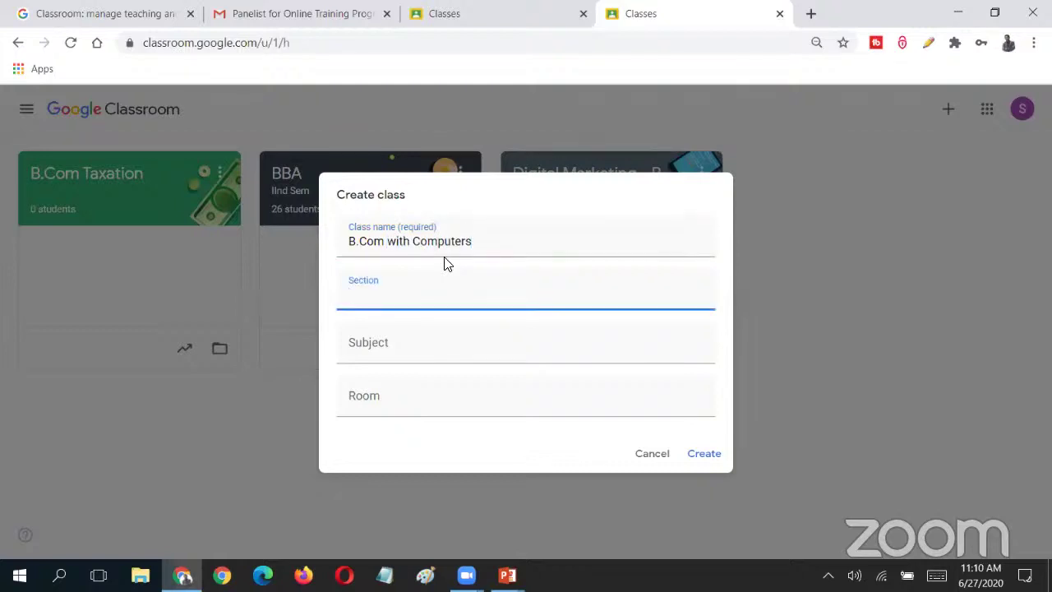
{"action": "type", "text": "Visual Basi"}
{"action": "key", "text": "BackSpace"}
{"action": "key", "text": "BackSpace"}
{"action": "key", "text": "BackSpace"}
{"action": "key", "text": "BackSpace"}
{"action": "key", "text": "BackSpace"}
{"action": "key", "text": "BackSpace"}
{"action": "key", "text": "BackSpace"}
{"action": "key", "text": "BackSpace"}
{"action": "key", "text": "BackSpace"}
{"action": "key", "text": "BackSpace"}
{"action": "key", "text": "BackSpace"}
{"action": "key", "text": "Tab"}
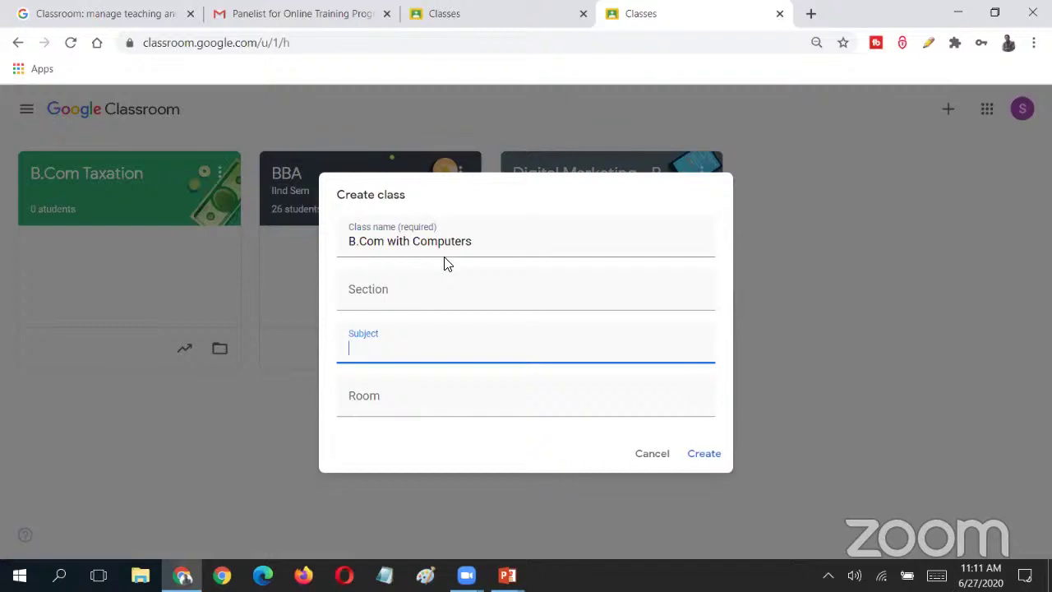
{"action": "type", "text": "Cost Accounting"}
{"action": "key", "text": "Tab"}
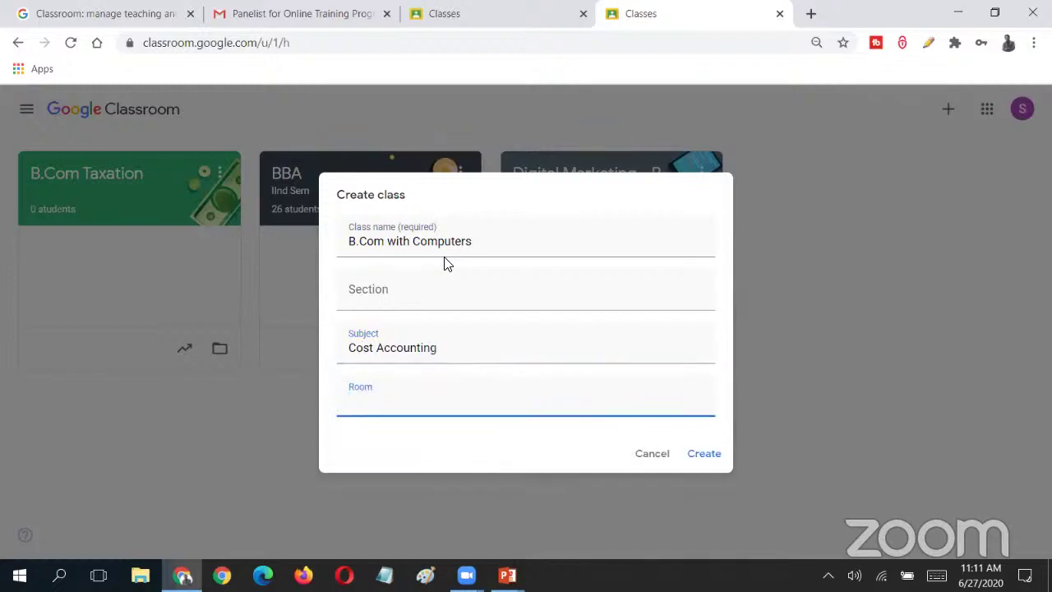
{"action": "type", "text": "IVD"}
{"action": "left_click", "coordinate": [705, 454]}
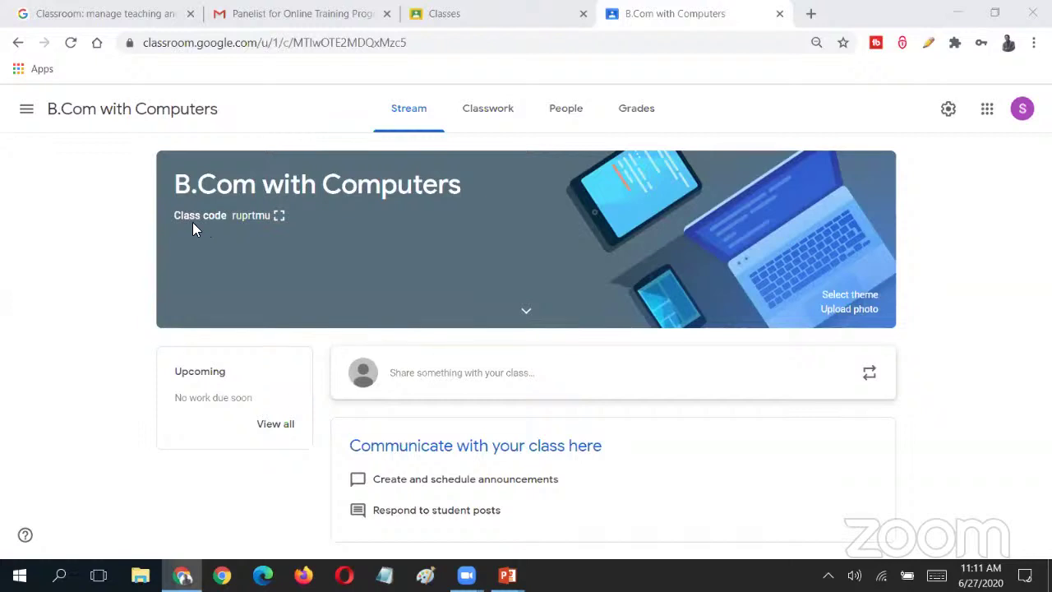
{"action": "left_click", "coordinate": [279, 217]}
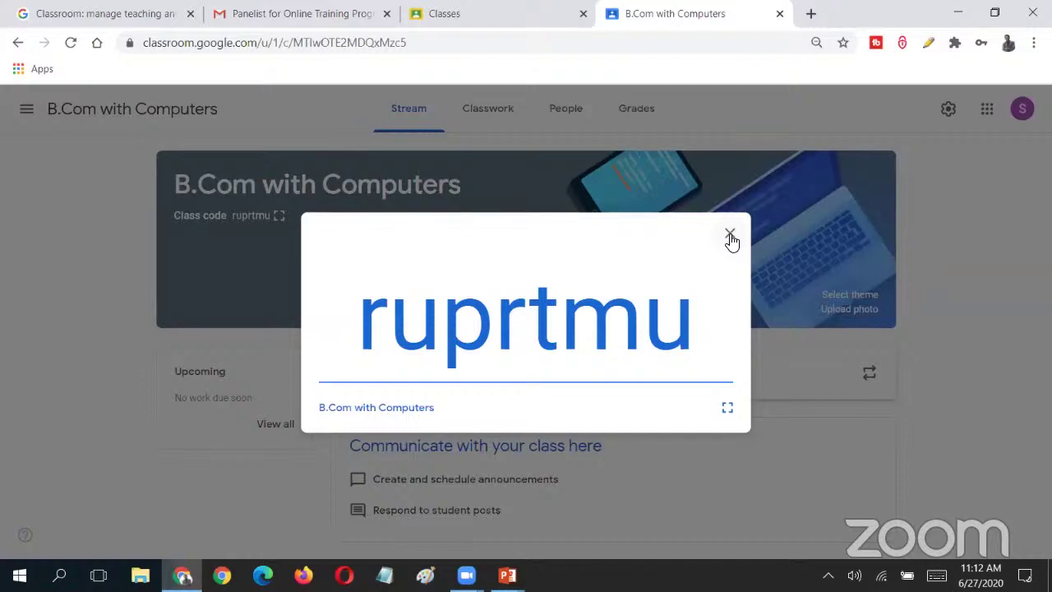
{"action": "left_click", "coordinate": [731, 238]}
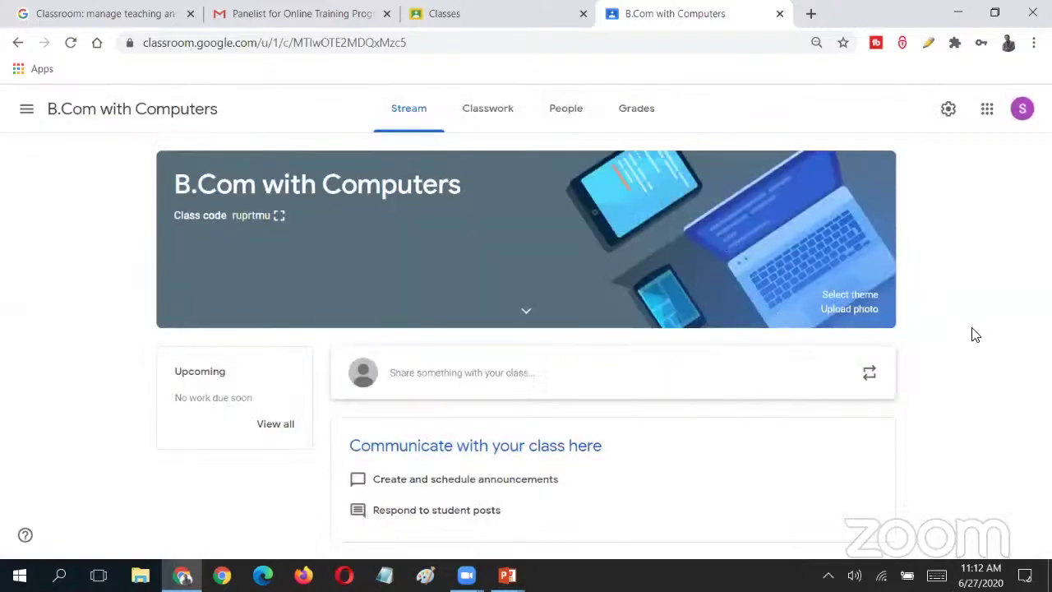
- View the B.Com with Computers People page, then open the class navigation drawer
{"action": "left_click", "coordinate": [584, 140]}
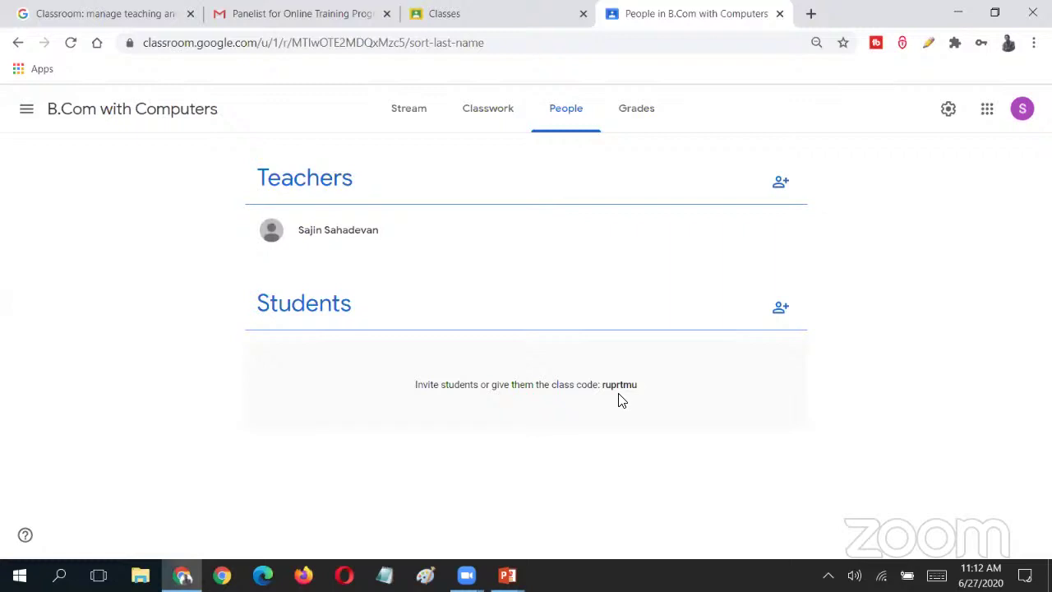
{"action": "left_click", "coordinate": [27, 109]}
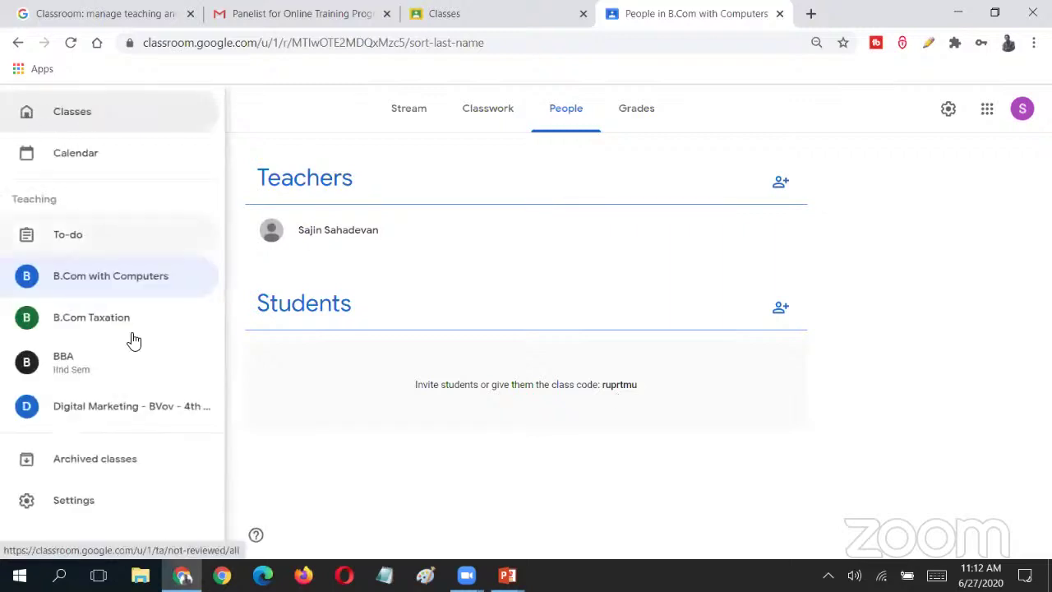
- Open the BBA class People tab and scroll through its 26 students
{"action": "left_click", "coordinate": [137, 375]}
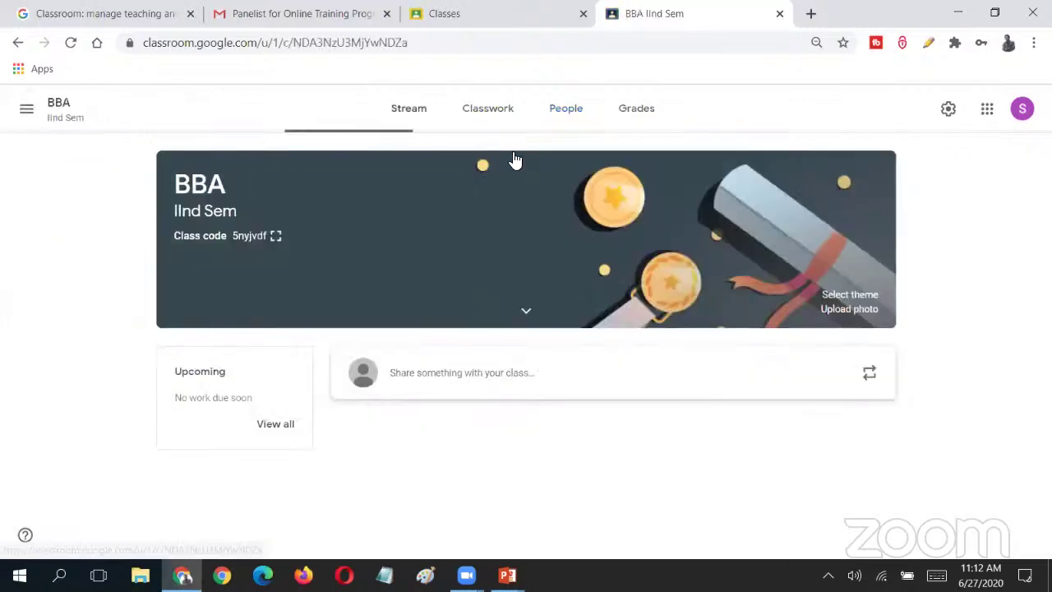
{"action": "left_click", "coordinate": [564, 114]}
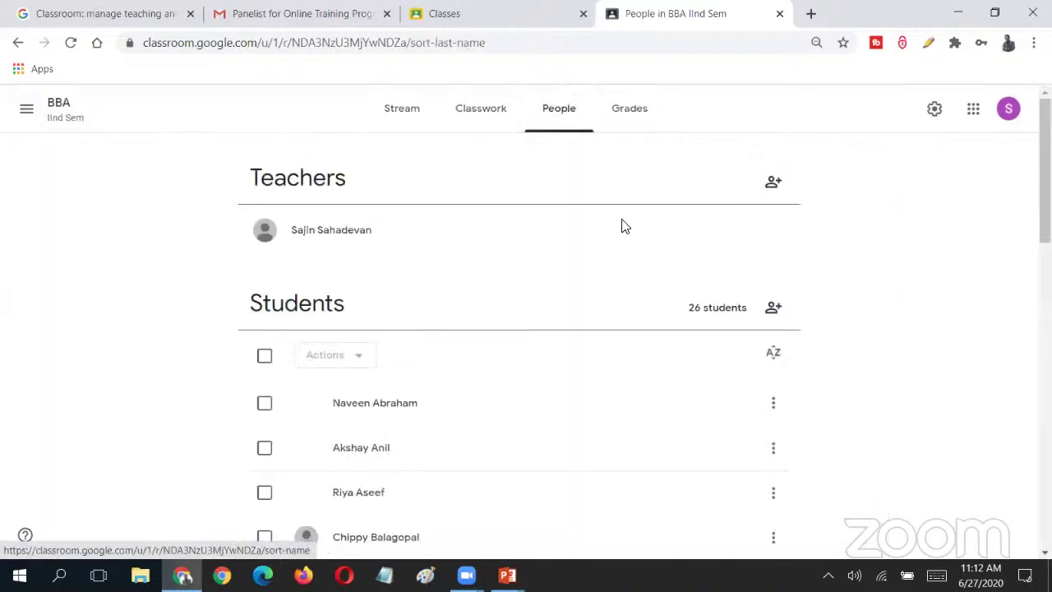
{"action": "scroll", "coordinate": [518, 346], "scroll_direction": "down", "scroll_amount": 12}
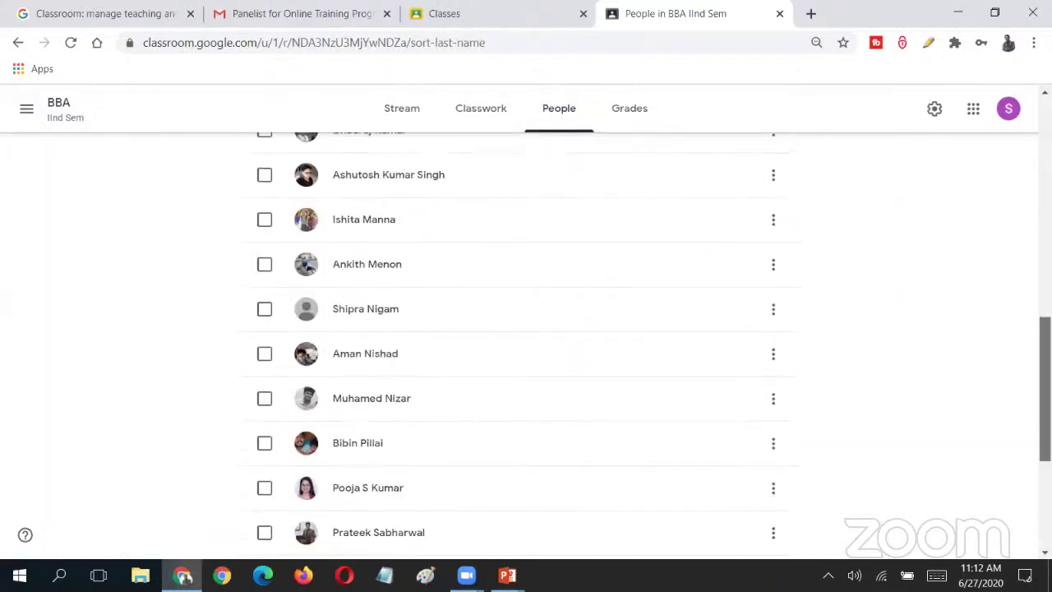
{"action": "scroll", "coordinate": [517, 345], "scroll_direction": "up", "scroll_amount": 7}
{"action": "scroll", "coordinate": [518, 345], "scroll_direction": "up", "scroll_amount": 5}
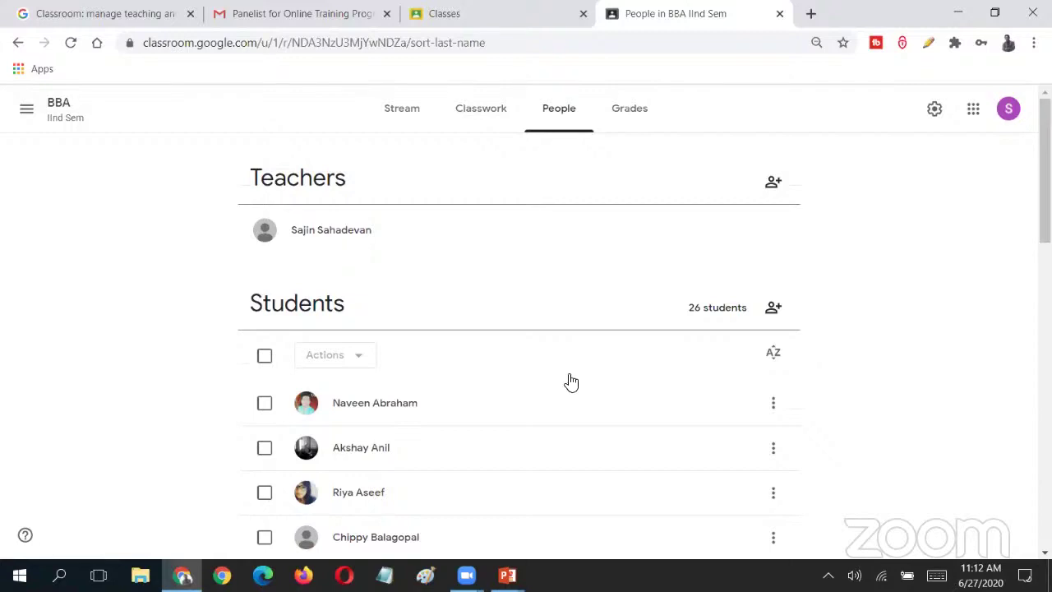
{"action": "scroll", "coordinate": [518, 345], "scroll_direction": "down", "scroll_amount": 3}
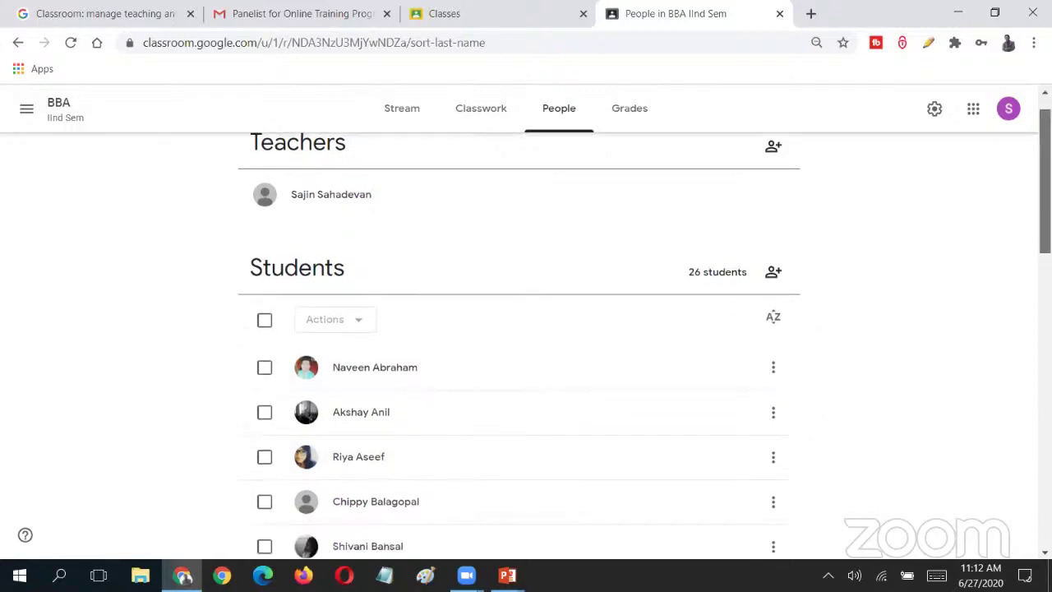
{"action": "scroll", "coordinate": [518, 346], "scroll_direction": "down", "scroll_amount": 10}
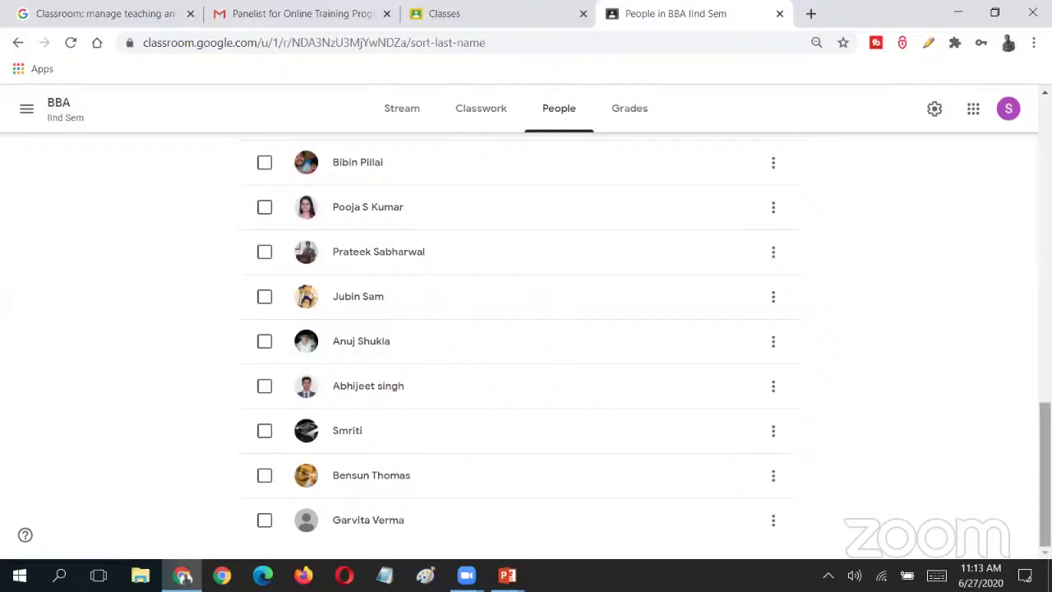
{"action": "scroll", "coordinate": [719, 395], "scroll_direction": "up", "scroll_amount": 6}
{"action": "scroll", "coordinate": [143, 443], "scroll_direction": "up", "scroll_amount": 3}
{"action": "scroll", "coordinate": [143, 444], "scroll_direction": "down", "scroll_amount": 1}
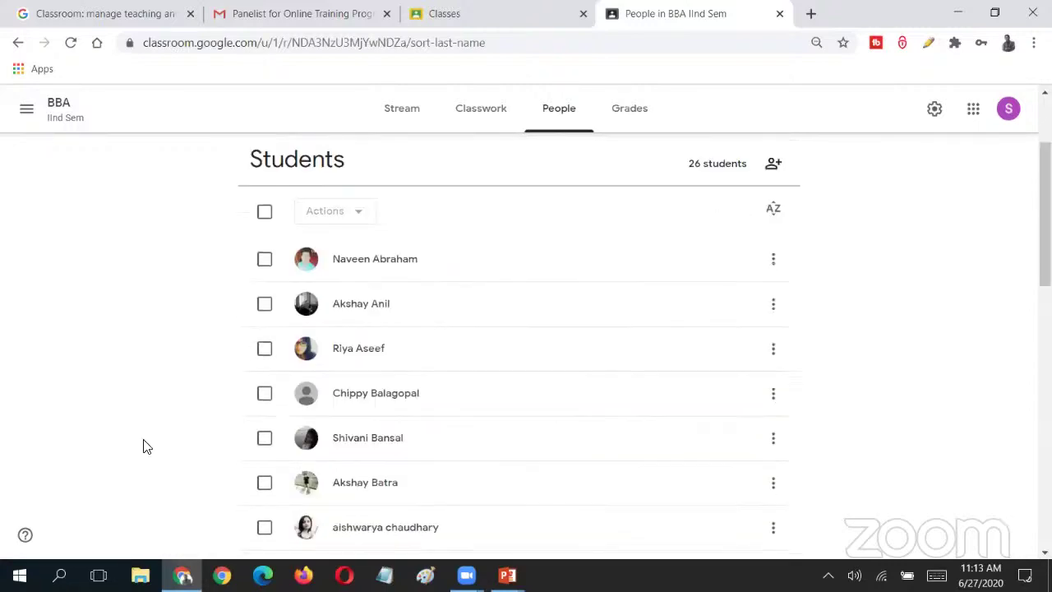
- Select a student, check Actions without removing anyone, deselect, and revisit Stream then People
{"action": "left_click", "coordinate": [264, 351]}
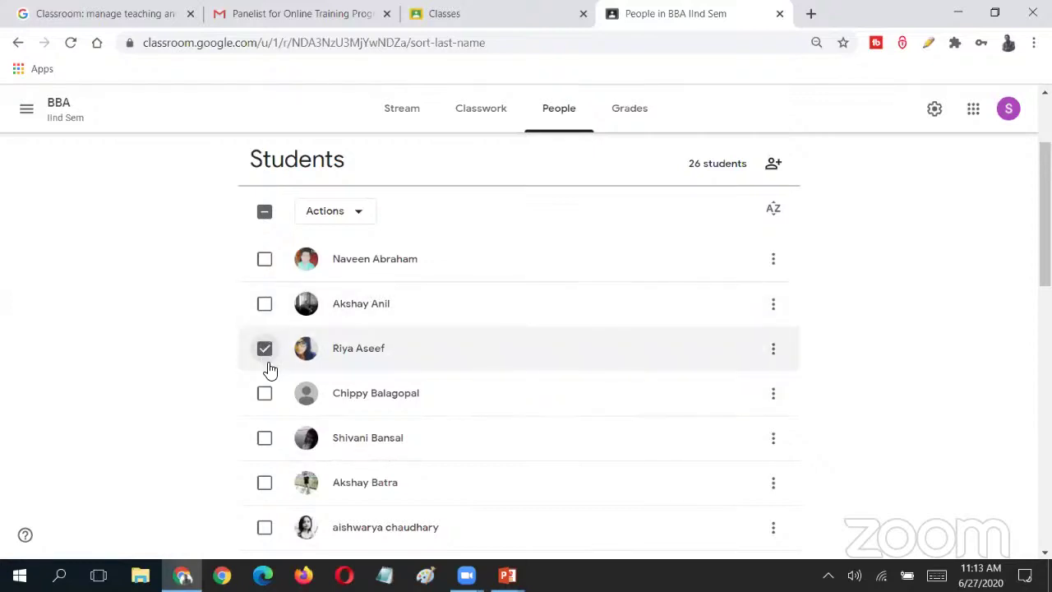
{"action": "left_click", "coordinate": [359, 216]}
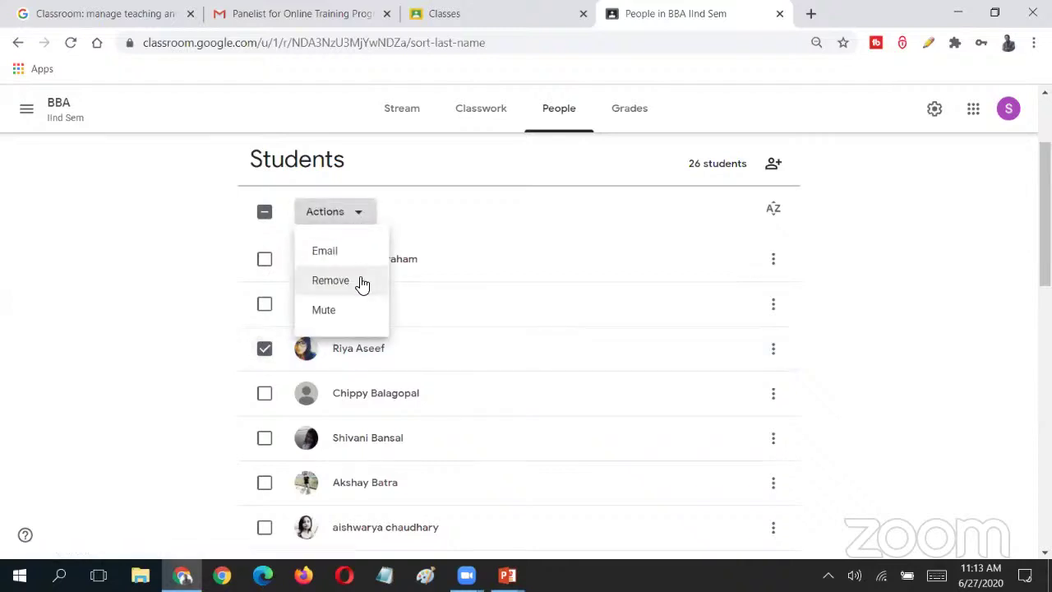
{"action": "left_click", "coordinate": [352, 209]}
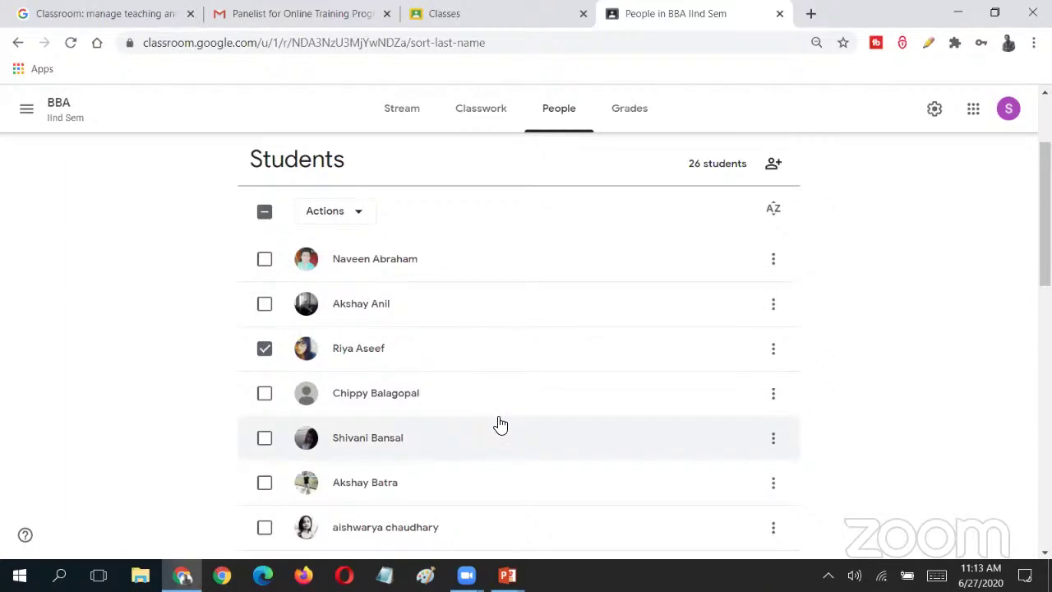
{"action": "left_click", "coordinate": [261, 350]}
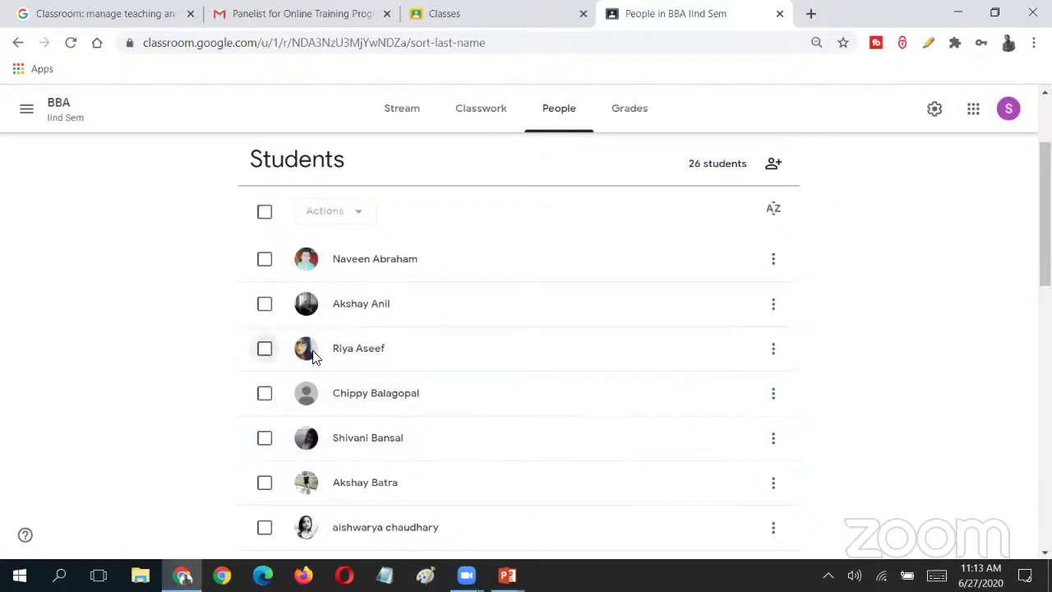
{"action": "scroll", "coordinate": [933, 355], "scroll_direction": "up", "scroll_amount": 2}
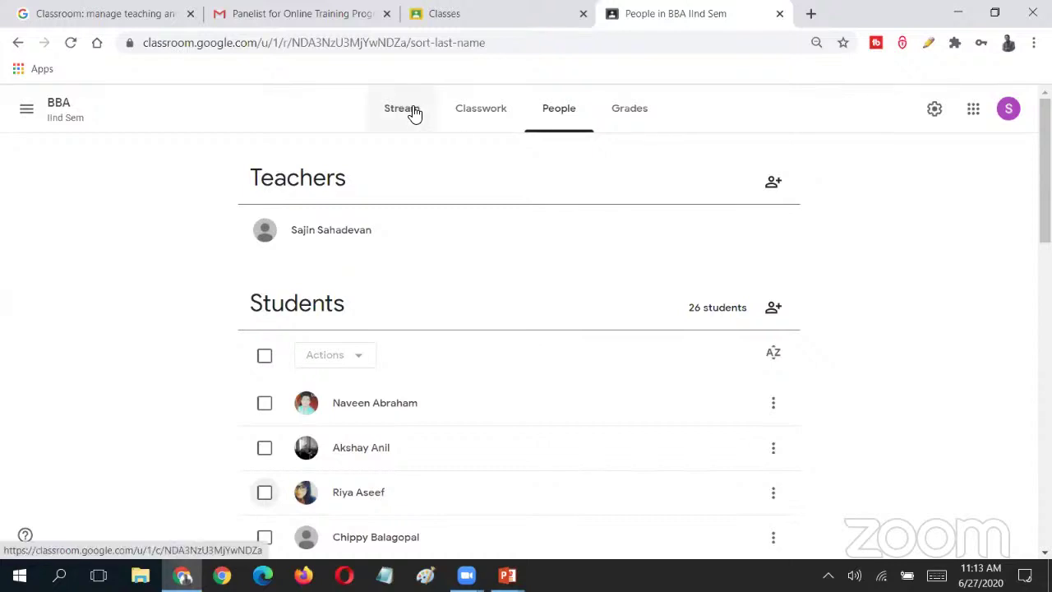
{"action": "left_click", "coordinate": [414, 112]}
{"action": "left_click", "coordinate": [567, 113]}
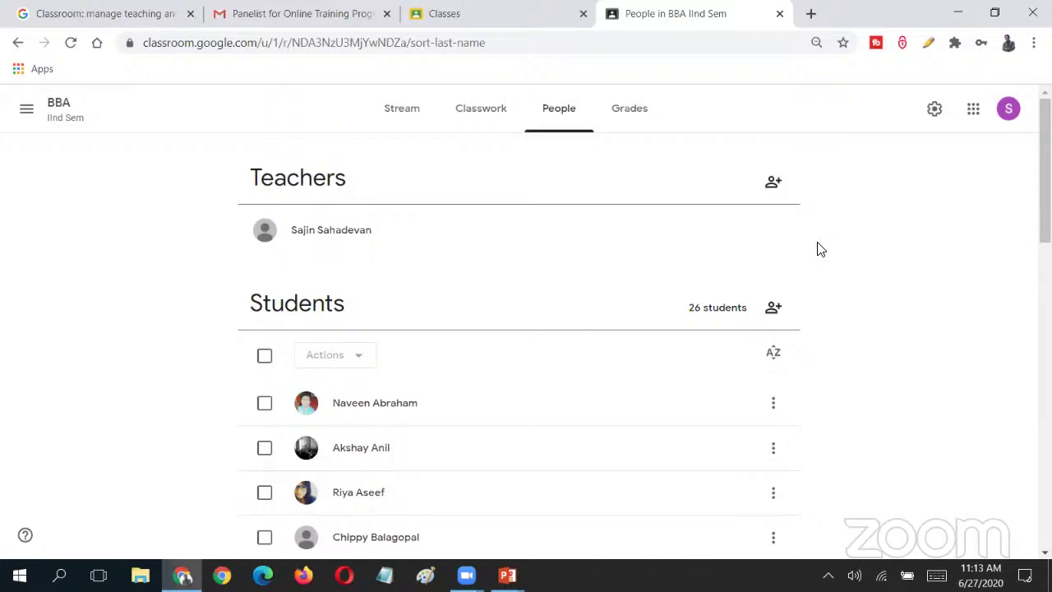
{"action": "left_click", "coordinate": [773, 308]}
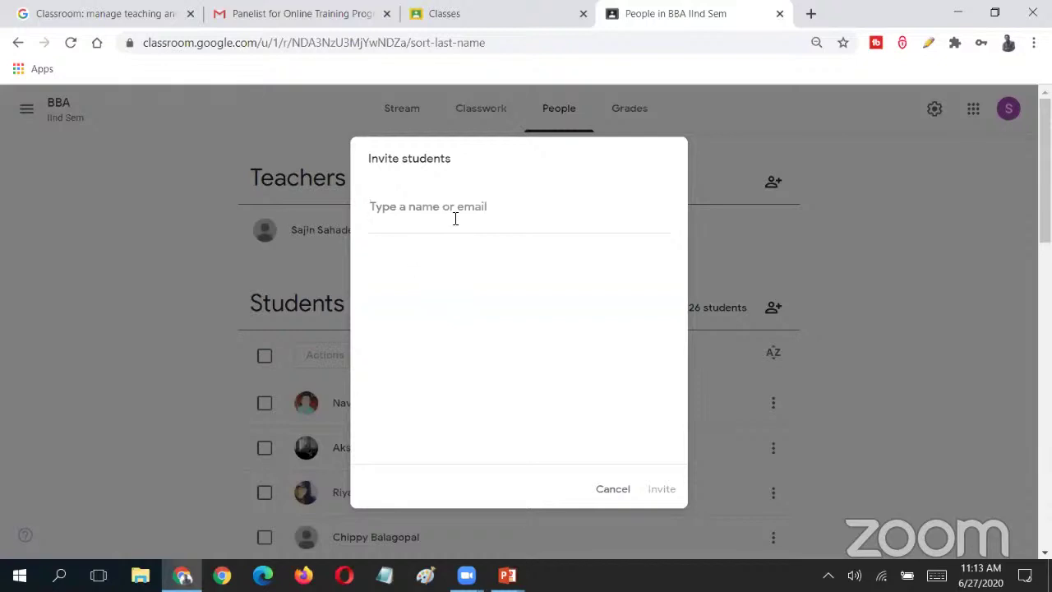
{"action": "left_click", "coordinate": [616, 484]}
{"action": "scroll", "coordinate": [988, 209], "scroll_direction": "down", "scroll_amount": 3}
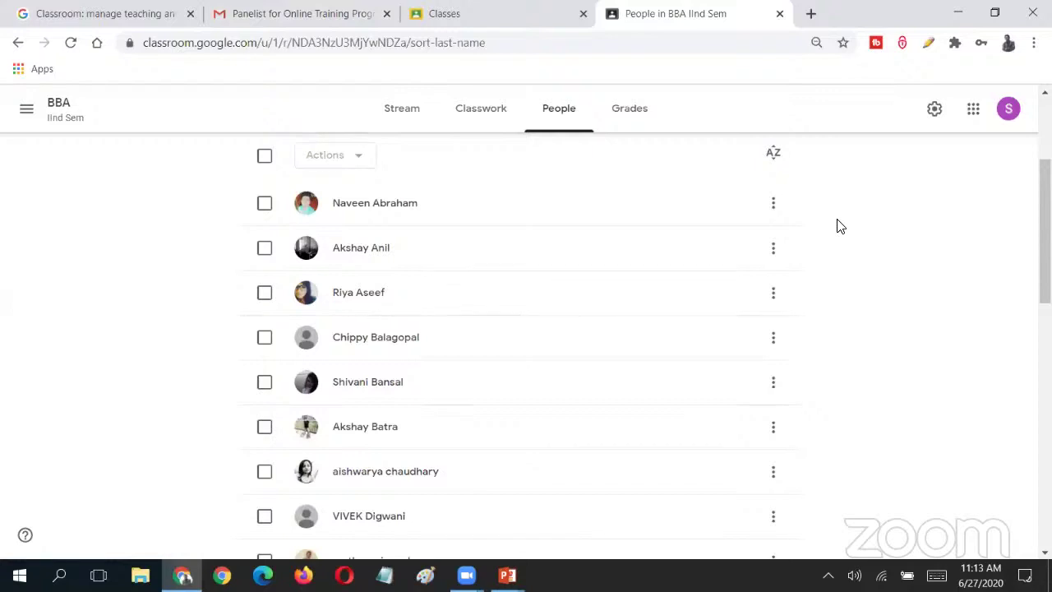
{"action": "scroll", "coordinate": [925, 249], "scroll_direction": "up", "scroll_amount": 3}
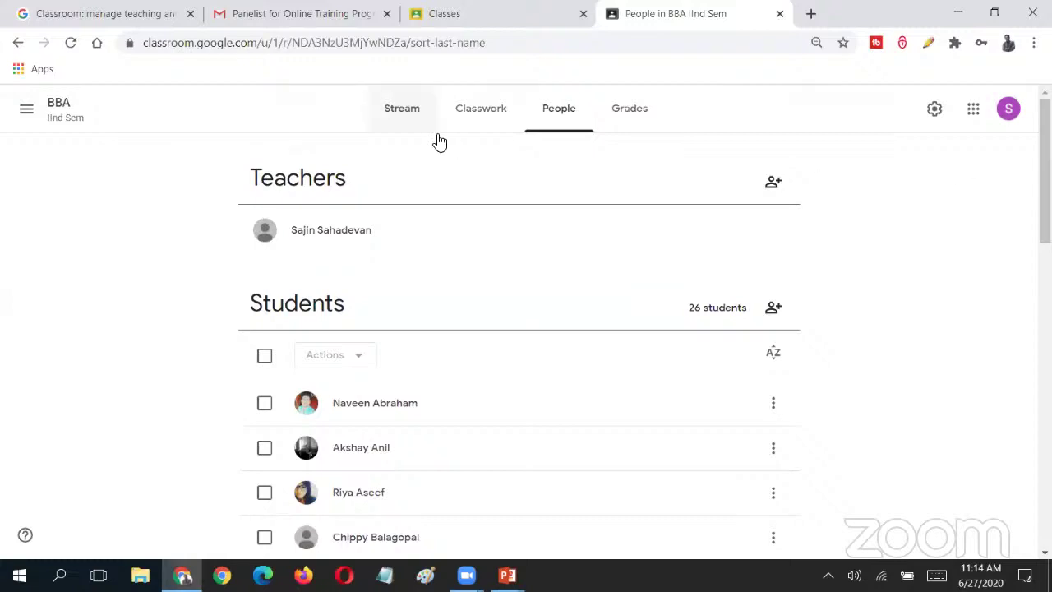
- Switch to the BBA Stream tab, briefly opening and closing the navigation drawer
{"action": "left_click", "coordinate": [396, 111]}
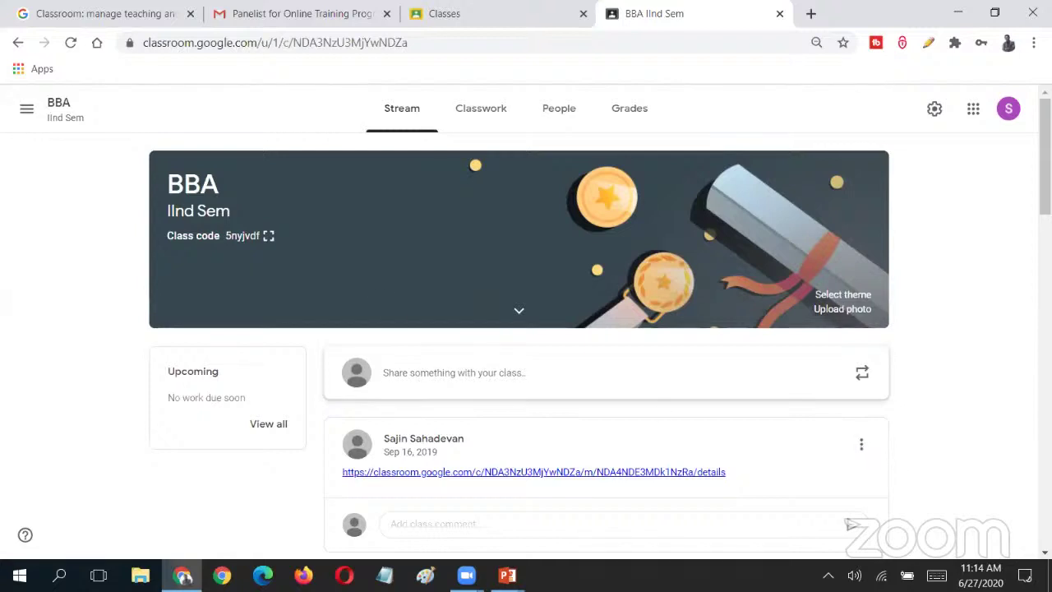
{"action": "left_click", "coordinate": [33, 121]}
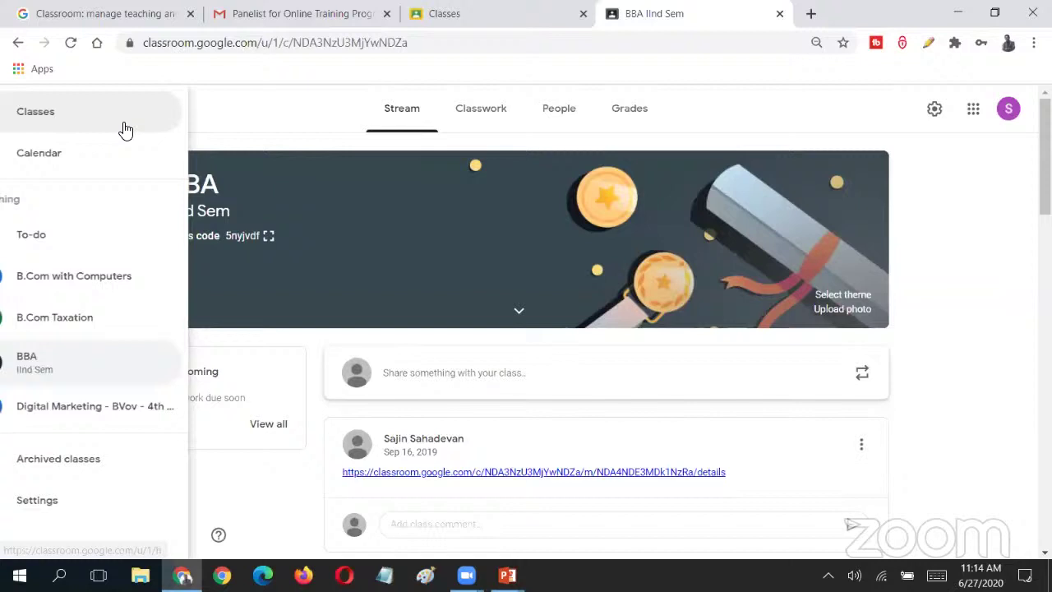
{"action": "left_click", "coordinate": [291, 110]}
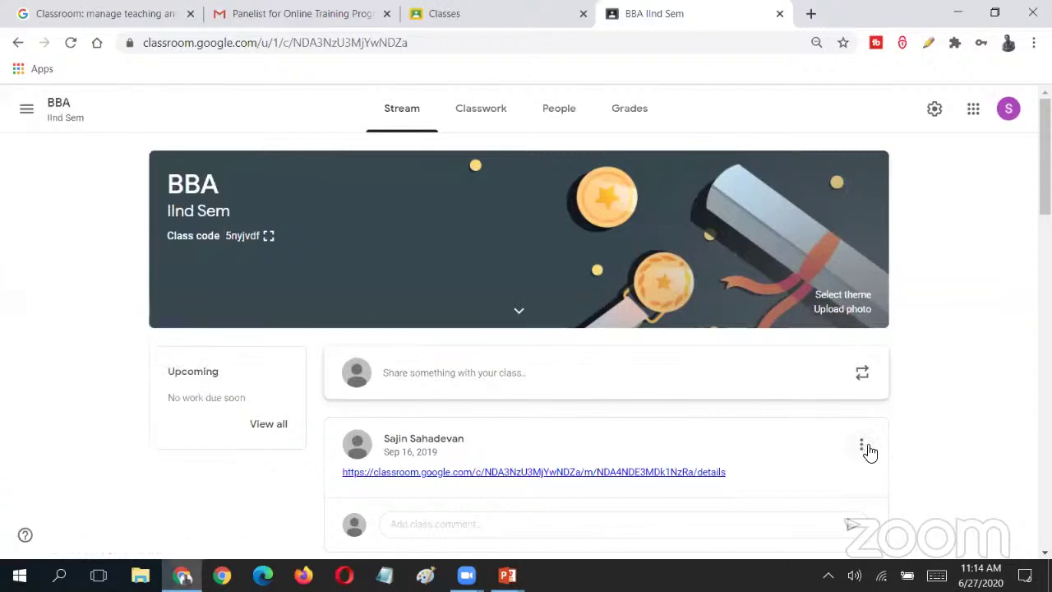
{"action": "scroll", "coordinate": [900, 441], "scroll_direction": "down", "scroll_amount": 5}
{"action": "scroll", "coordinate": [901, 441], "scroll_direction": "up", "scroll_amount": 5}
{"action": "scroll", "coordinate": [878, 342], "scroll_direction": "down", "scroll_amount": 2}
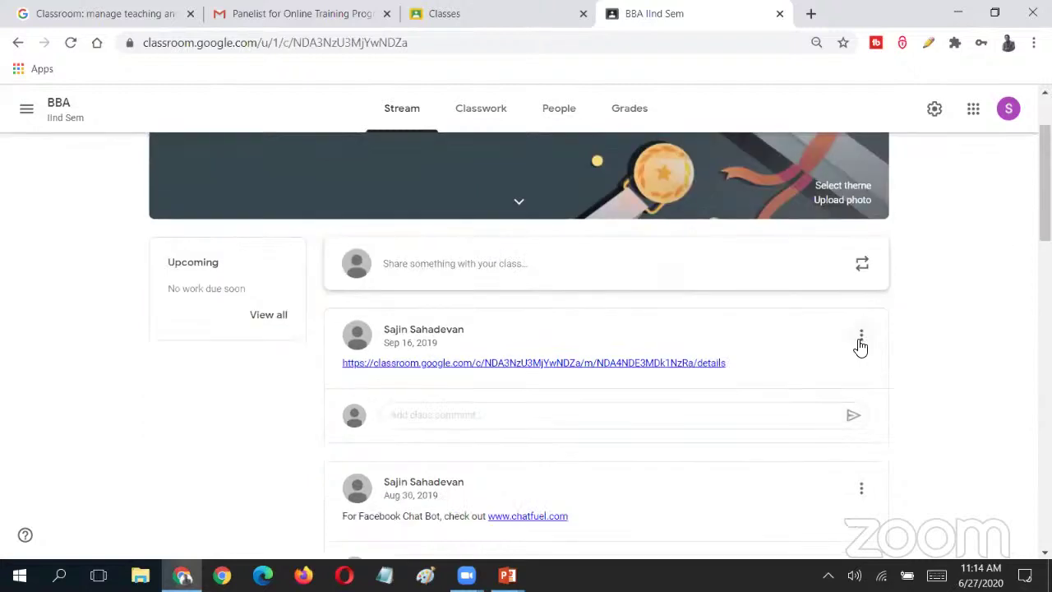
- Open and close the first post's three-dot menu and the navigation drawer without changes
{"action": "left_click", "coordinate": [861, 336]}
{"action": "key", "text": "Escape"}
{"action": "left_click", "coordinate": [862, 337]}
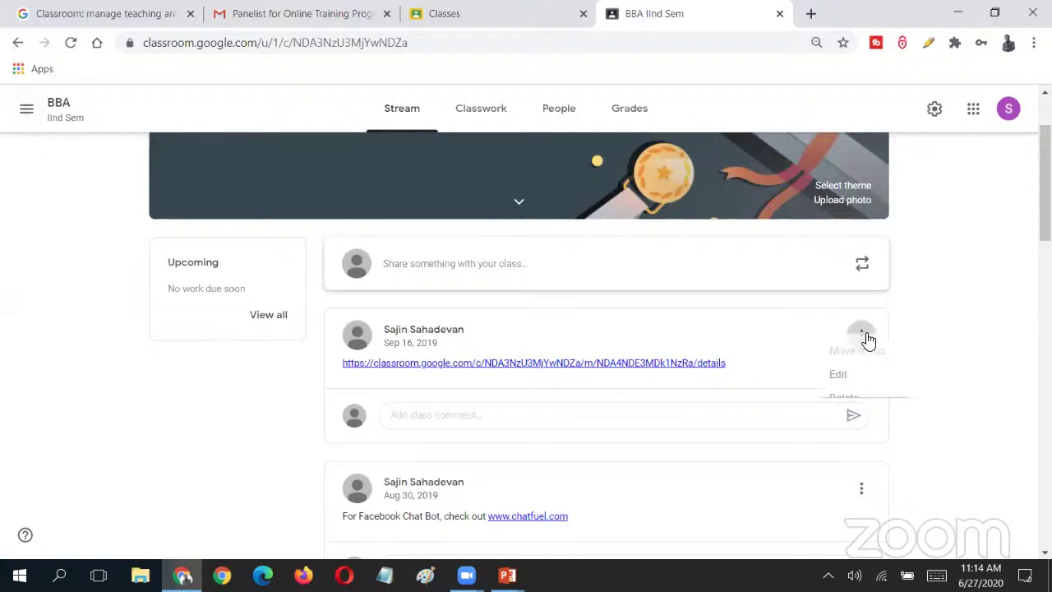
{"action": "left_click", "coordinate": [929, 341]}
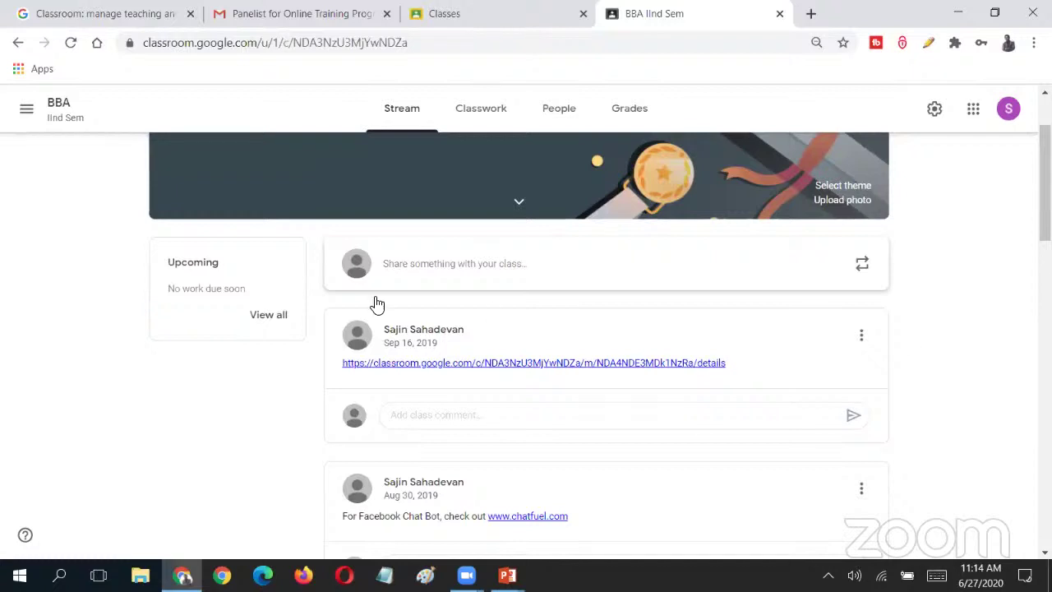
{"action": "left_click", "coordinate": [26, 111]}
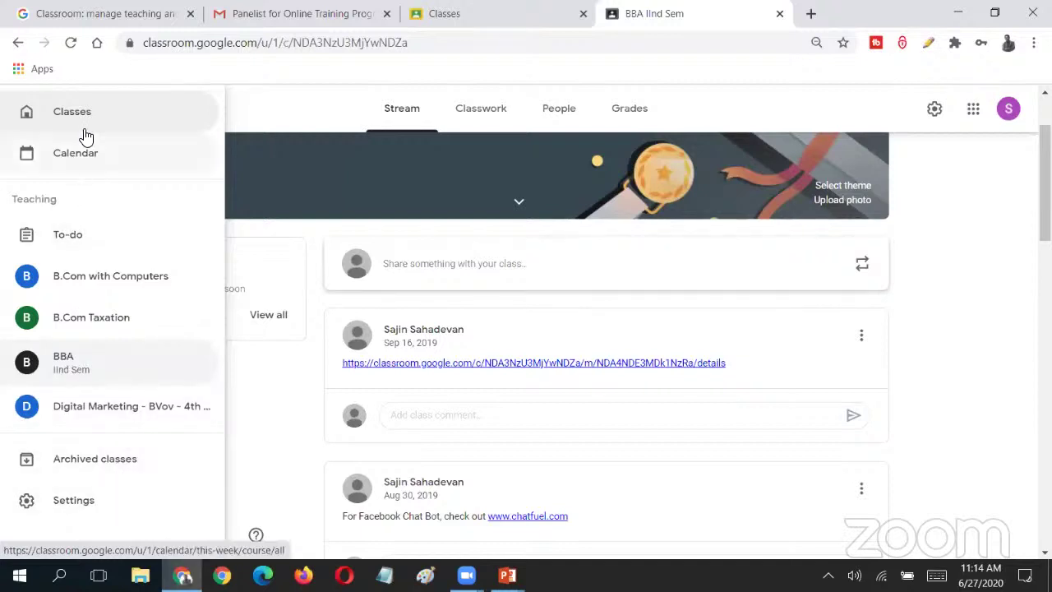
{"action": "left_click", "coordinate": [280, 112]}
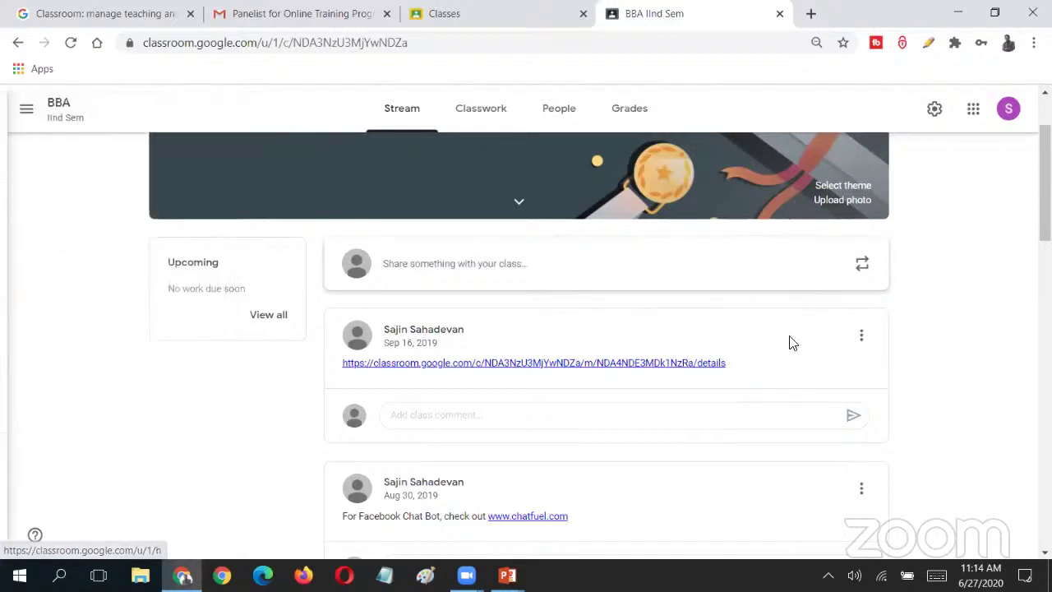
{"action": "left_click", "coordinate": [861, 337]}
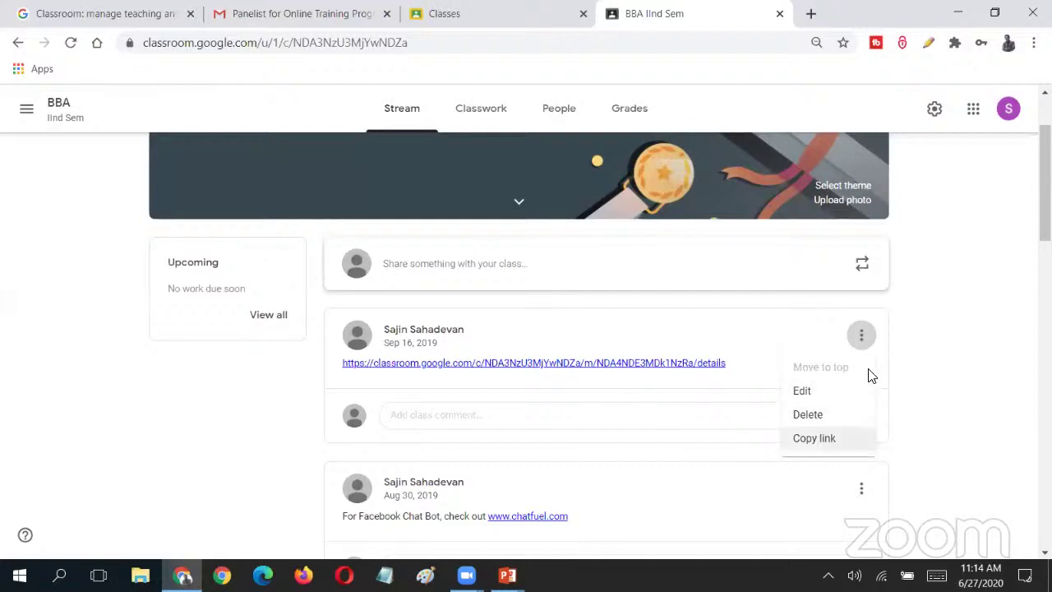
{"action": "left_click", "coordinate": [894, 359]}
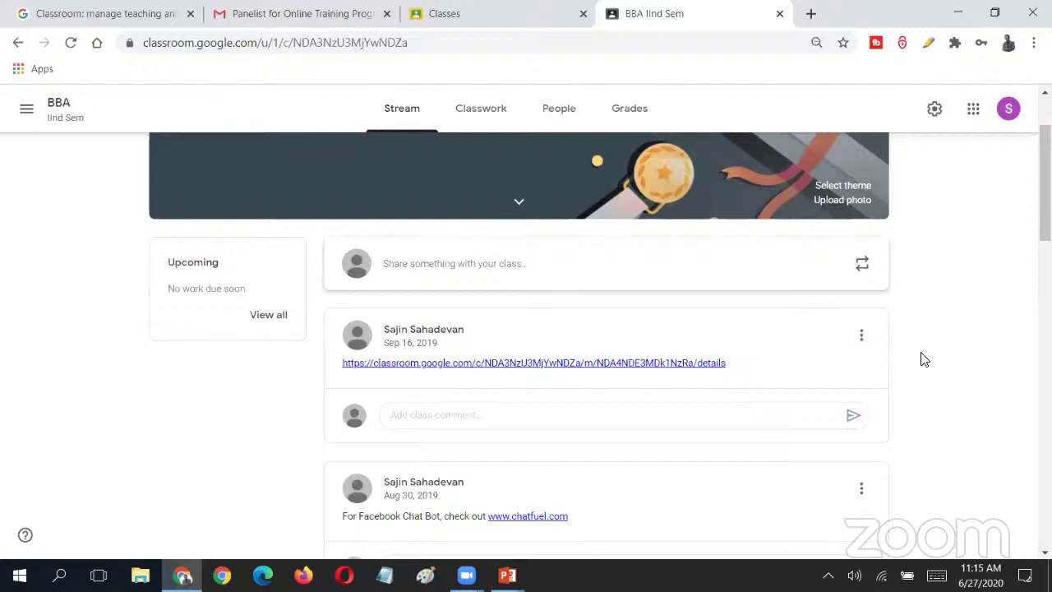
{"action": "scroll", "coordinate": [917, 358], "scroll_direction": "up", "scroll_amount": 2}
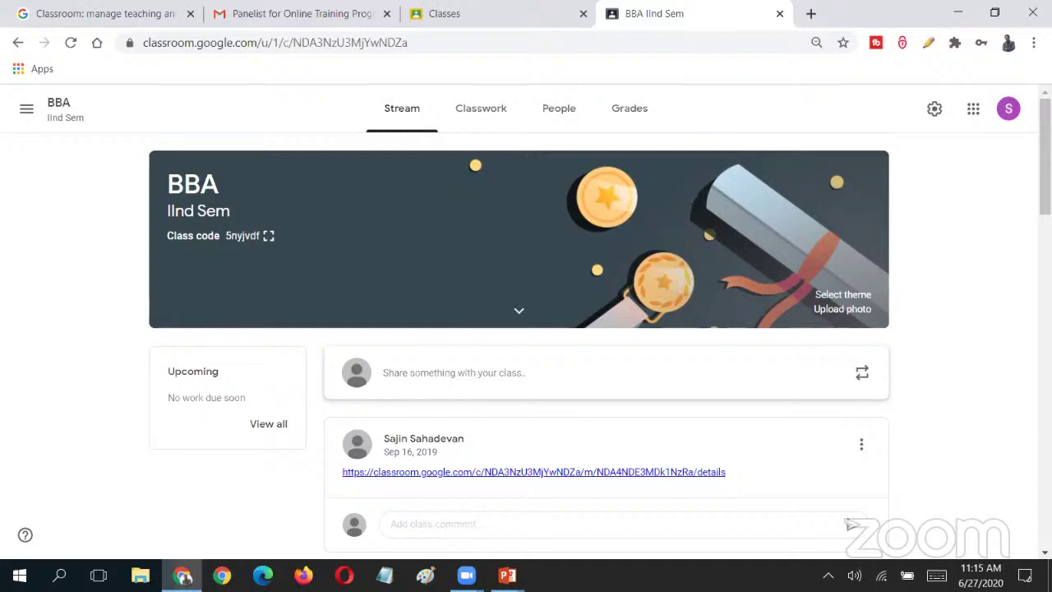
{"action": "scroll", "coordinate": [505, 186], "scroll_direction": "down", "scroll_amount": 3}
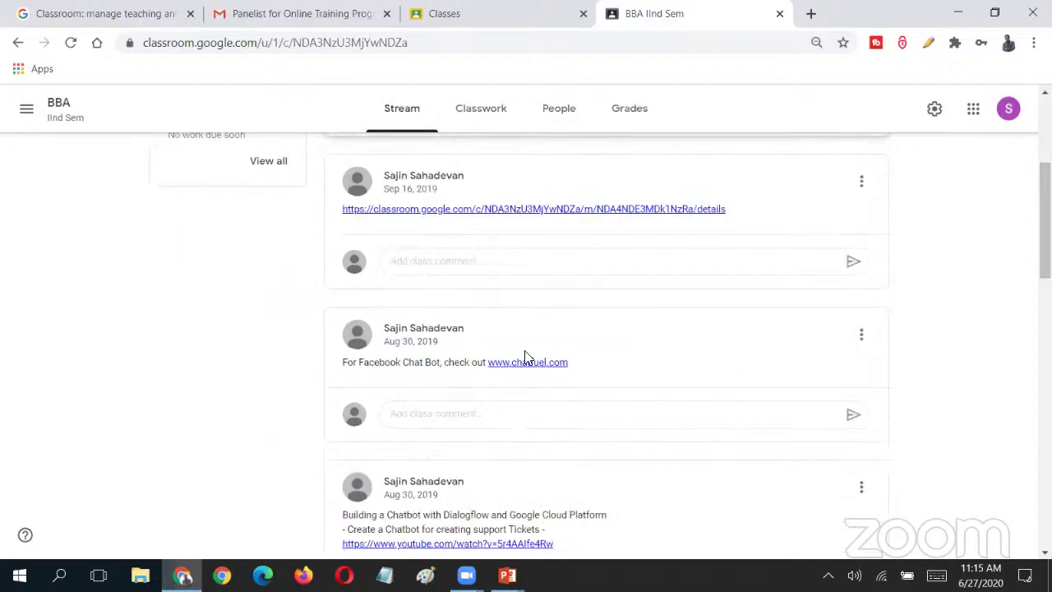
{"action": "scroll", "coordinate": [606, 345], "scroll_direction": "down", "scroll_amount": 10}
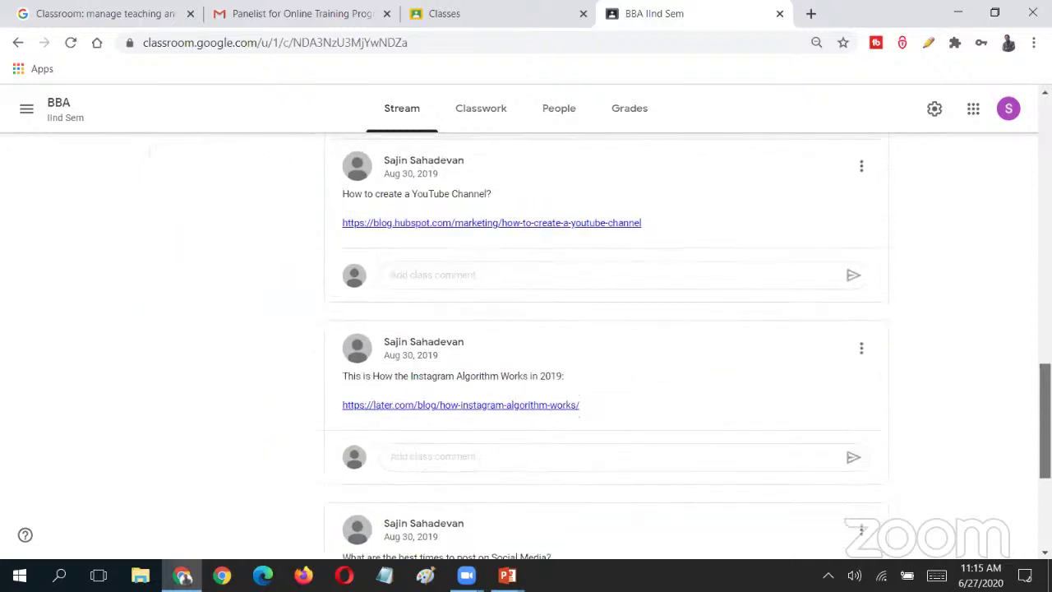
{"action": "scroll", "coordinate": [606, 345], "scroll_direction": "up", "scroll_amount": 10}
{"action": "scroll", "coordinate": [446, 411], "scroll_direction": "up", "scroll_amount": 3}
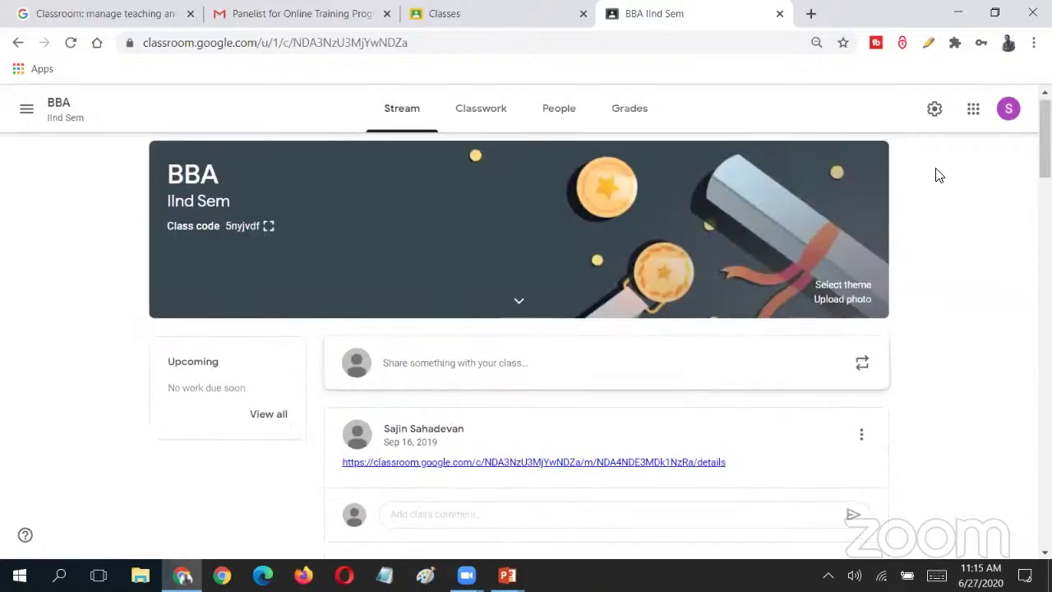
{"action": "scroll", "coordinate": [1026, 131], "scroll_direction": "down", "scroll_amount": 1}
{"action": "scroll", "coordinate": [315, 387], "scroll_direction": "down", "scroll_amount": 2}
{"action": "left_click", "coordinate": [446, 329]}
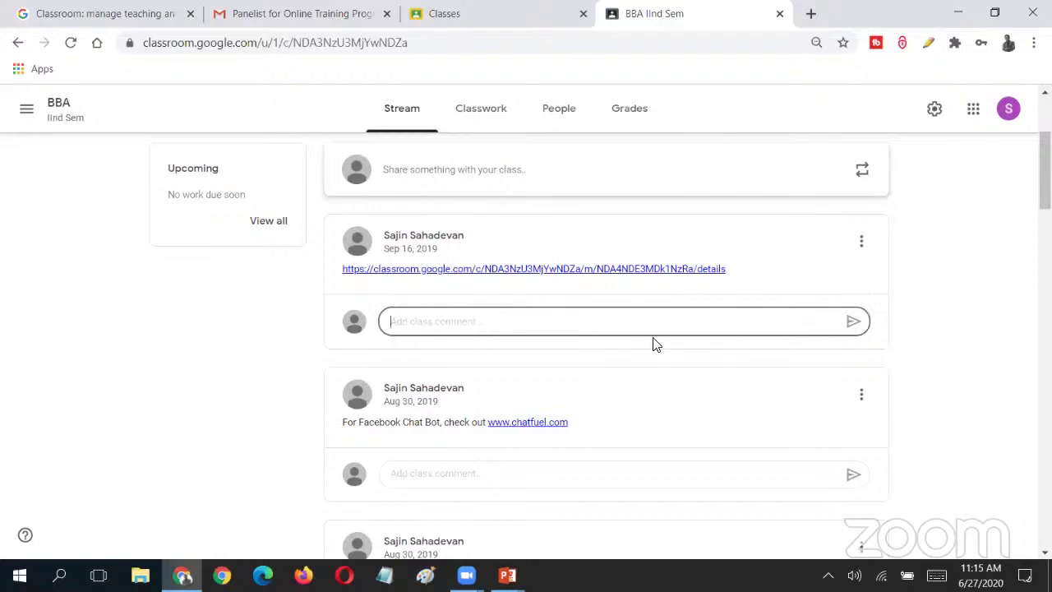
{"action": "scroll", "coordinate": [599, 345], "scroll_direction": "up", "scroll_amount": 1}
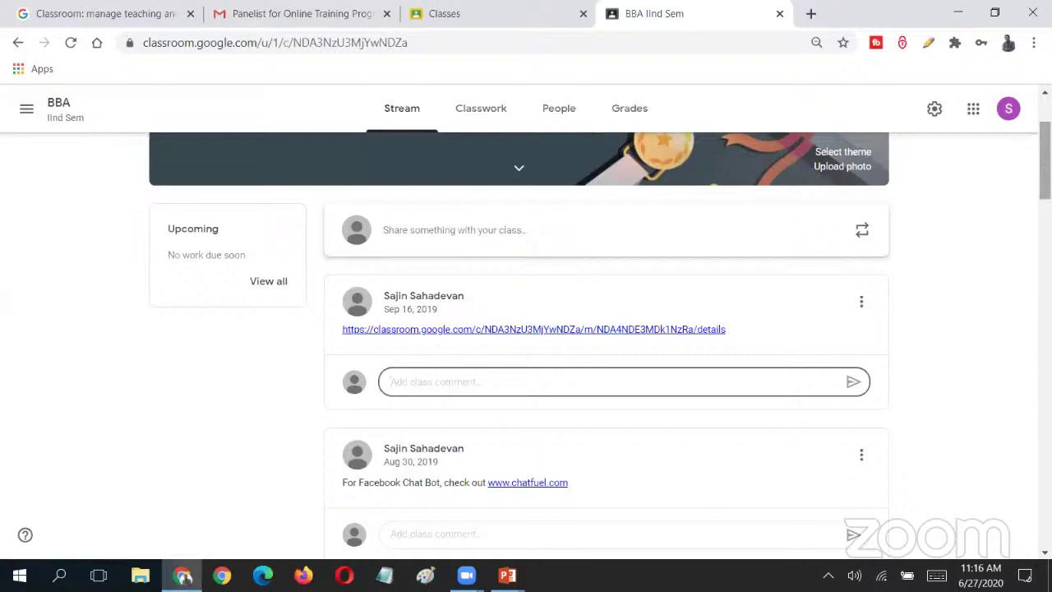
{"action": "scroll", "coordinate": [1027, 295], "scroll_direction": "up", "scroll_amount": 3}
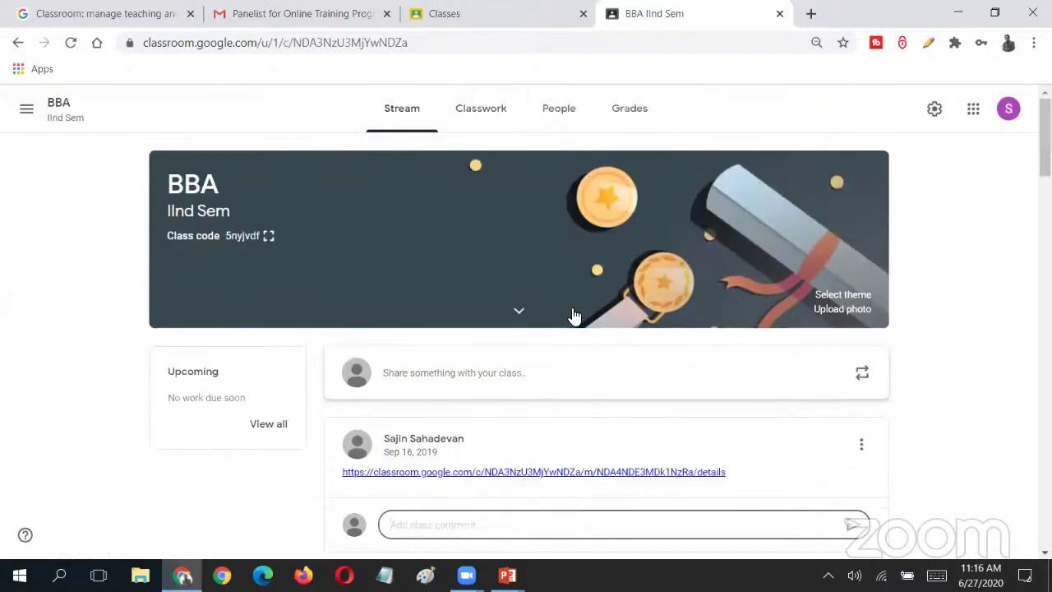
{"action": "scroll", "coordinate": [1045, 139], "scroll_direction": "down", "scroll_amount": 1}
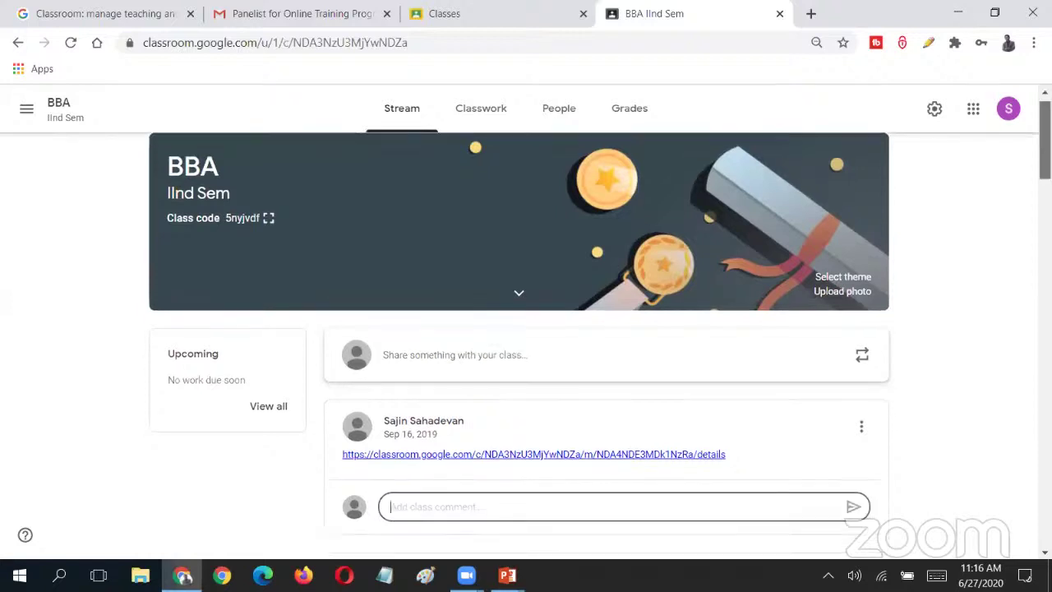
{"action": "scroll", "coordinate": [1045, 139], "scroll_direction": "up", "scroll_amount": 1}
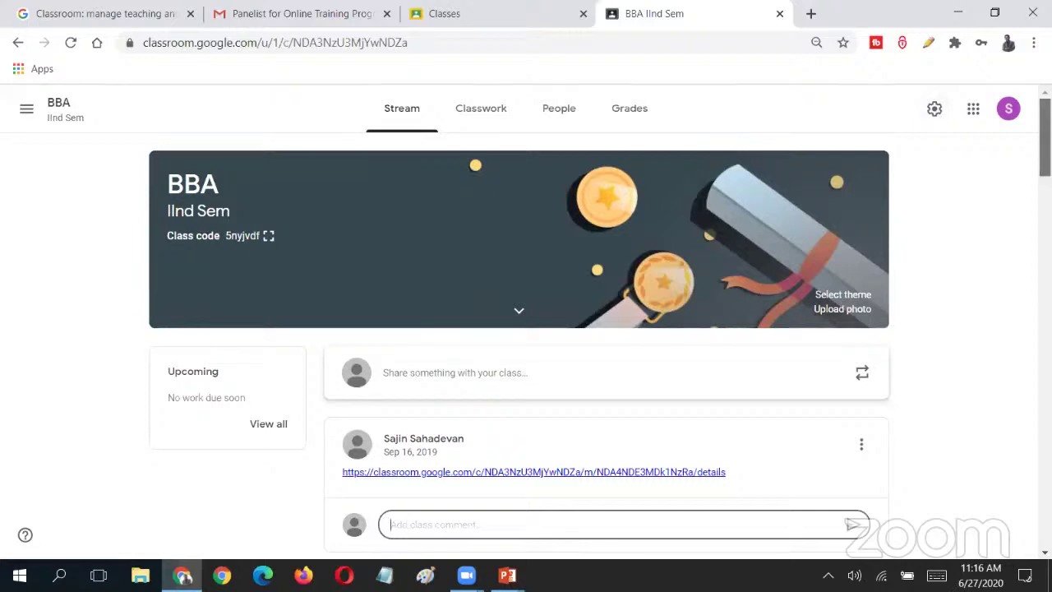
{"action": "scroll", "coordinate": [994, 201], "scroll_direction": "down", "scroll_amount": 2}
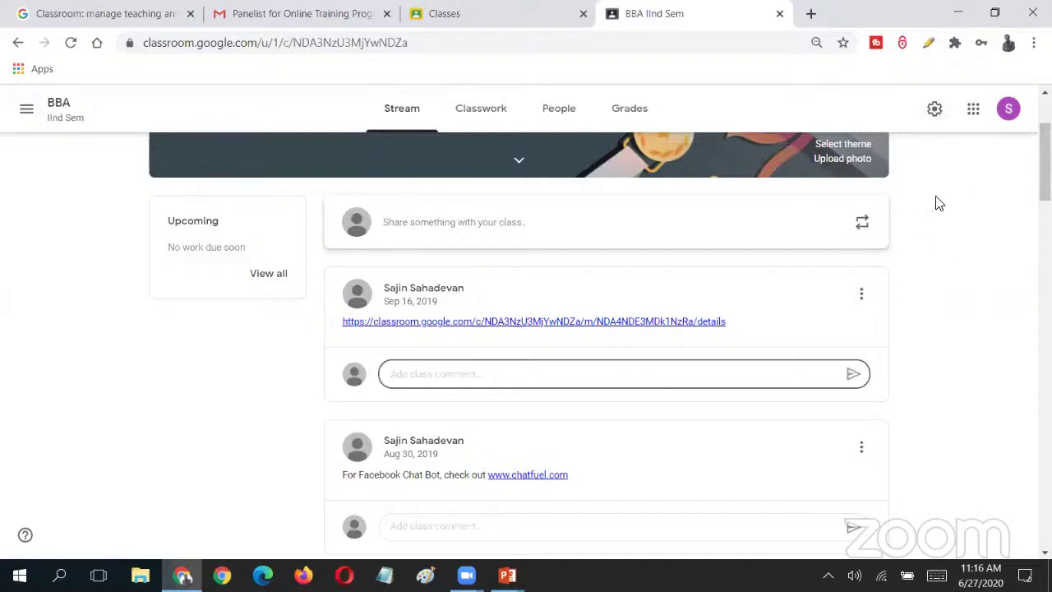
- Open BBA class settings and view the Class code dropdown in General, then close it
{"action": "left_click", "coordinate": [934, 111]}
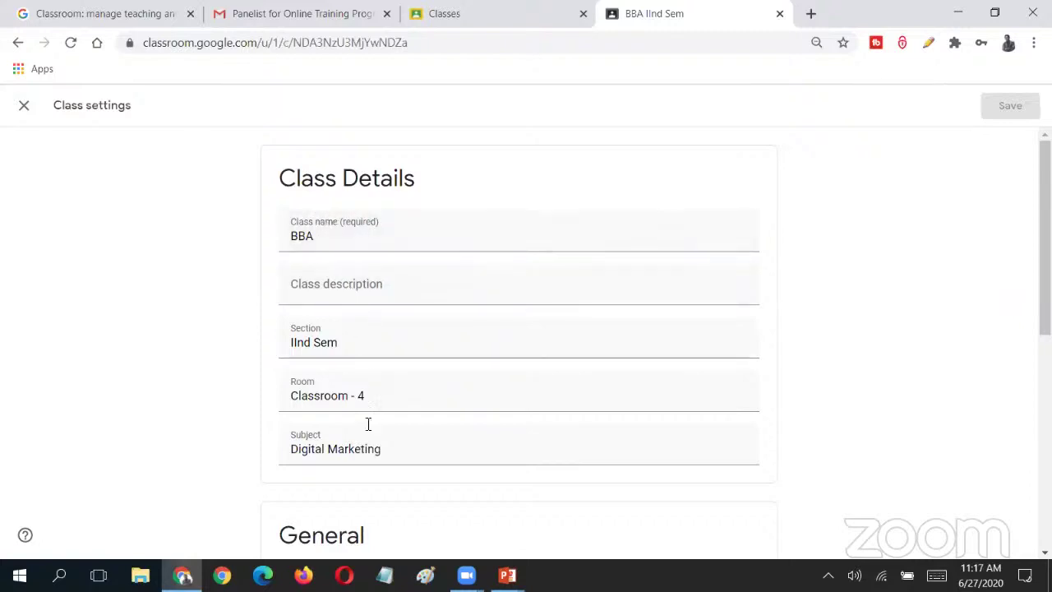
{"action": "scroll", "coordinate": [982, 305], "scroll_direction": "down", "scroll_amount": 5}
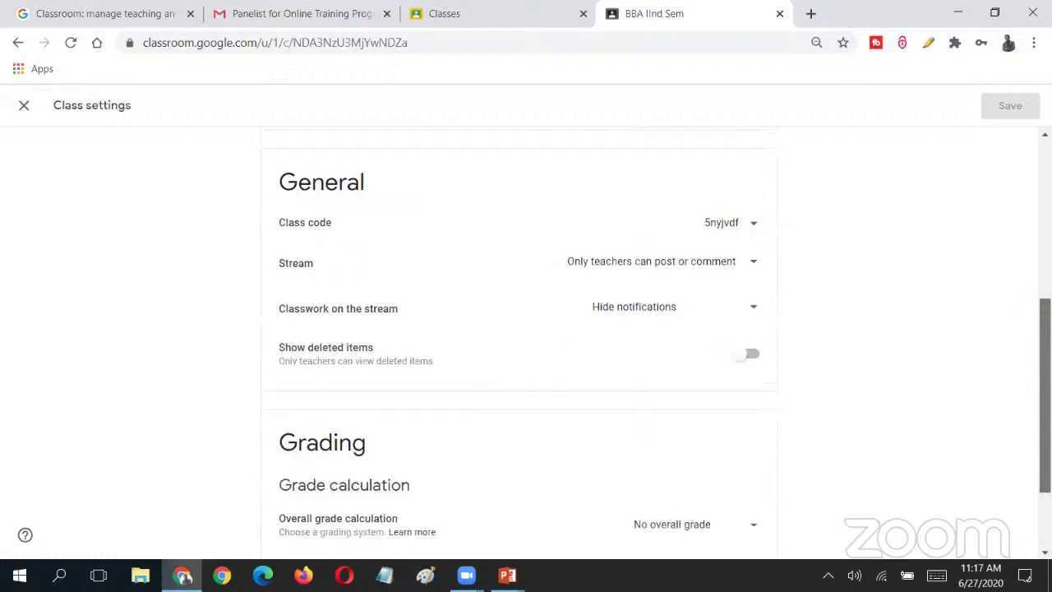
{"action": "scroll", "coordinate": [982, 305], "scroll_direction": "up", "scroll_amount": 1}
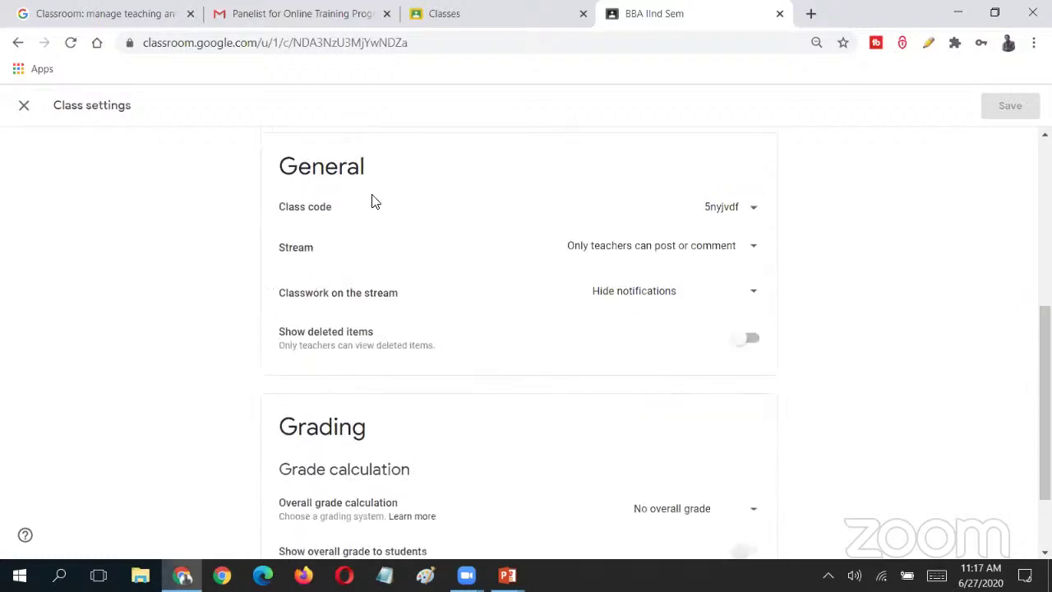
{"action": "left_click", "coordinate": [753, 212]}
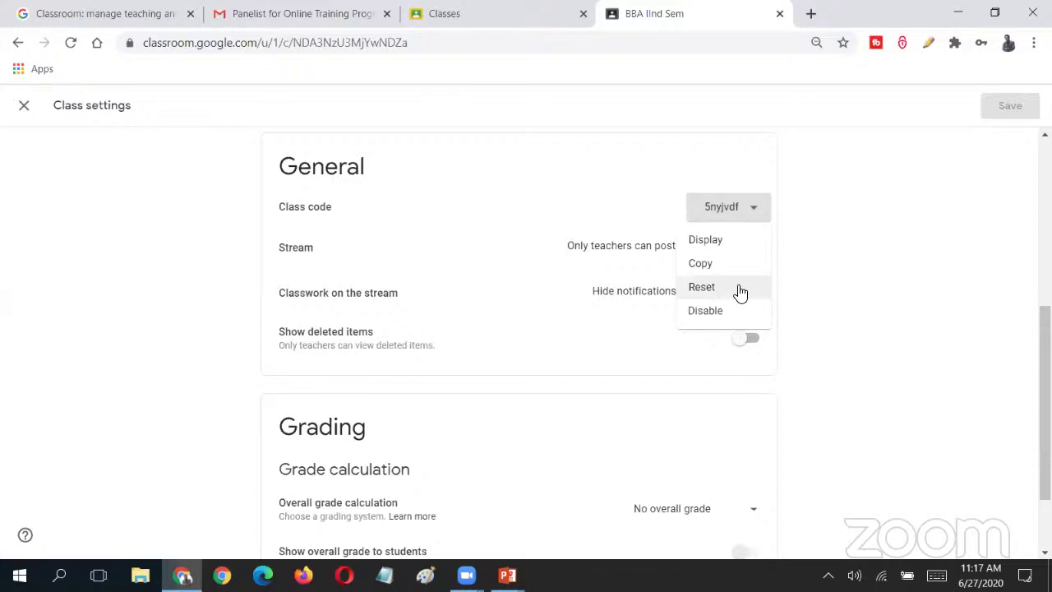
{"action": "left_click", "coordinate": [756, 212]}
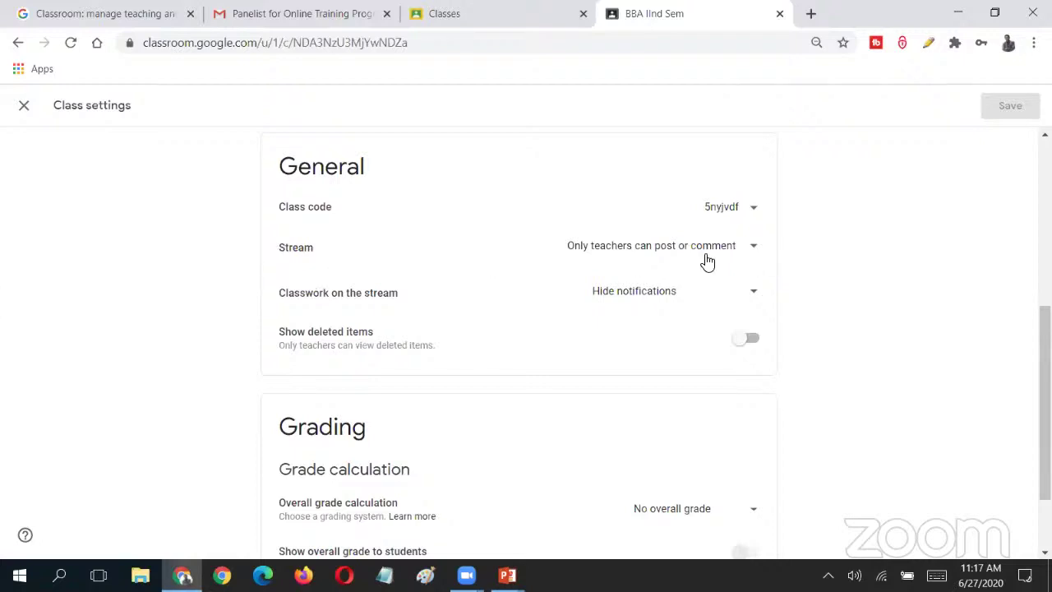
- Set the Stream option to 'Students can post and comment'
{"action": "left_click", "coordinate": [752, 251]}
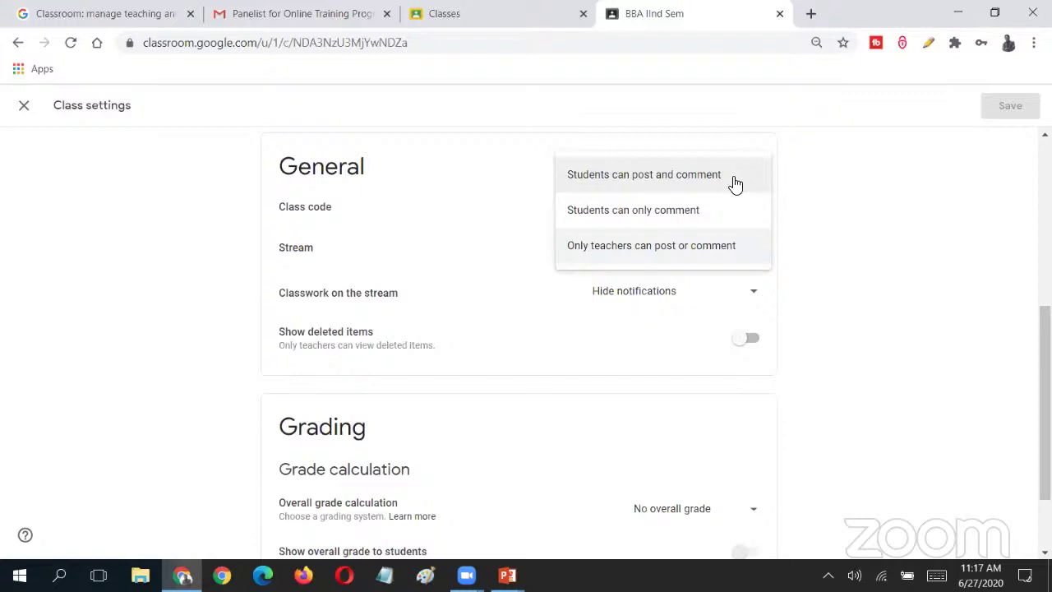
{"action": "left_click", "coordinate": [744, 263]}
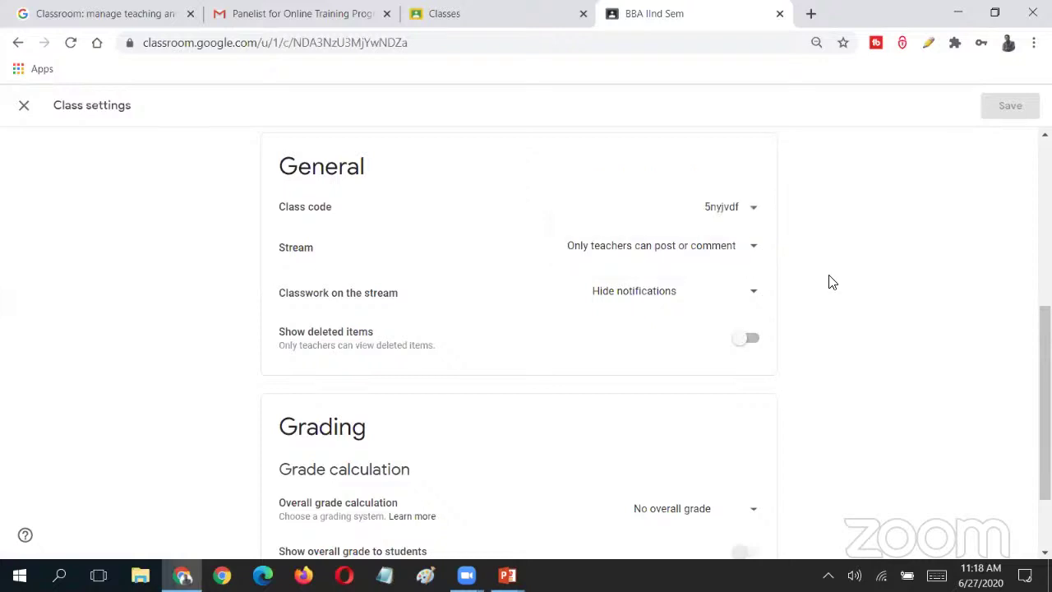
{"action": "left_click", "coordinate": [756, 255]}
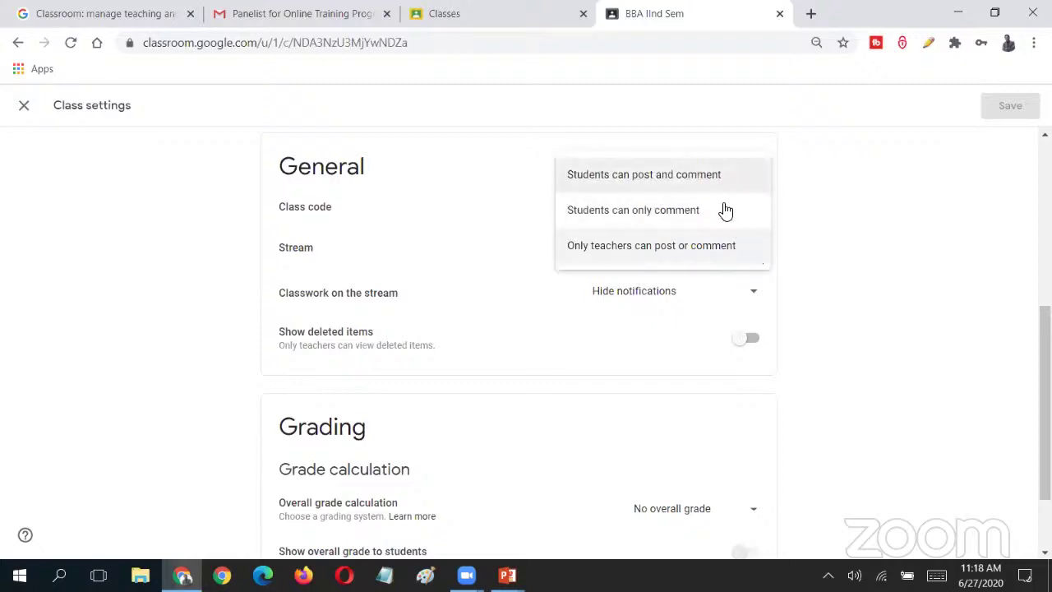
{"action": "left_click", "coordinate": [823, 276]}
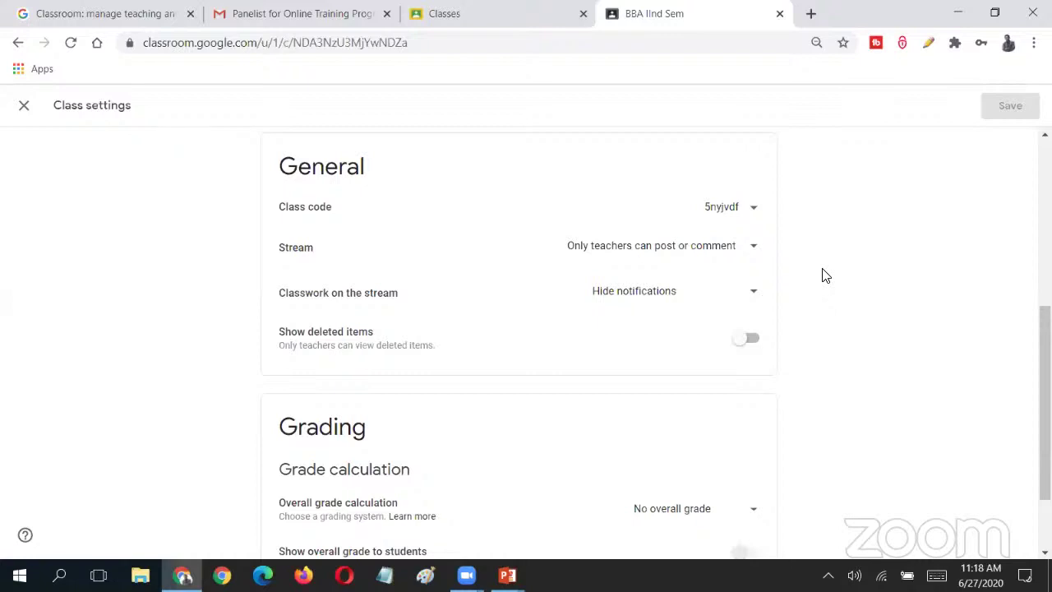
{"action": "left_click", "coordinate": [734, 254]}
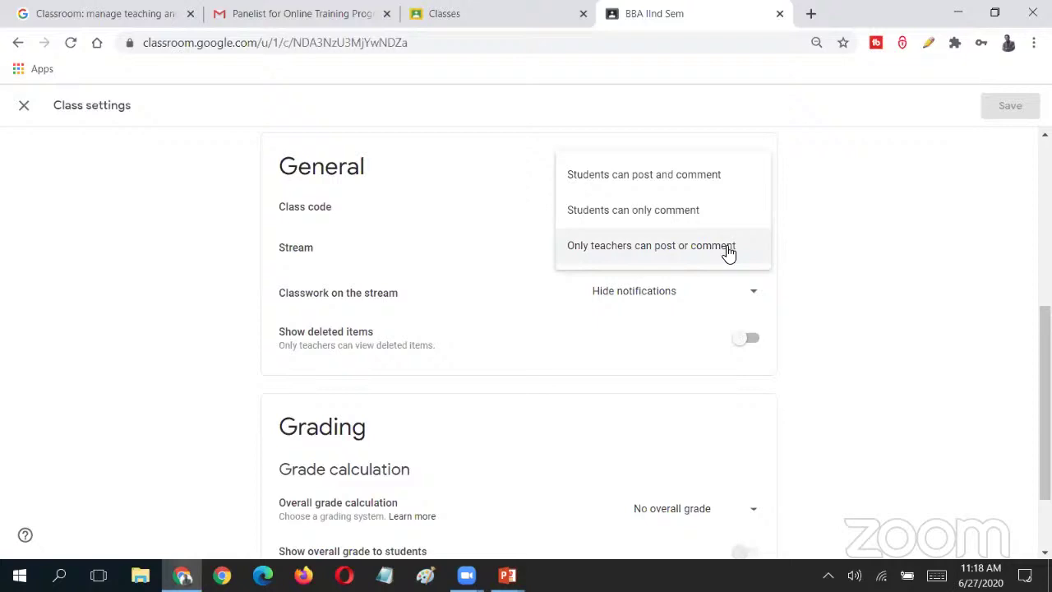
{"action": "left_click", "coordinate": [682, 188]}
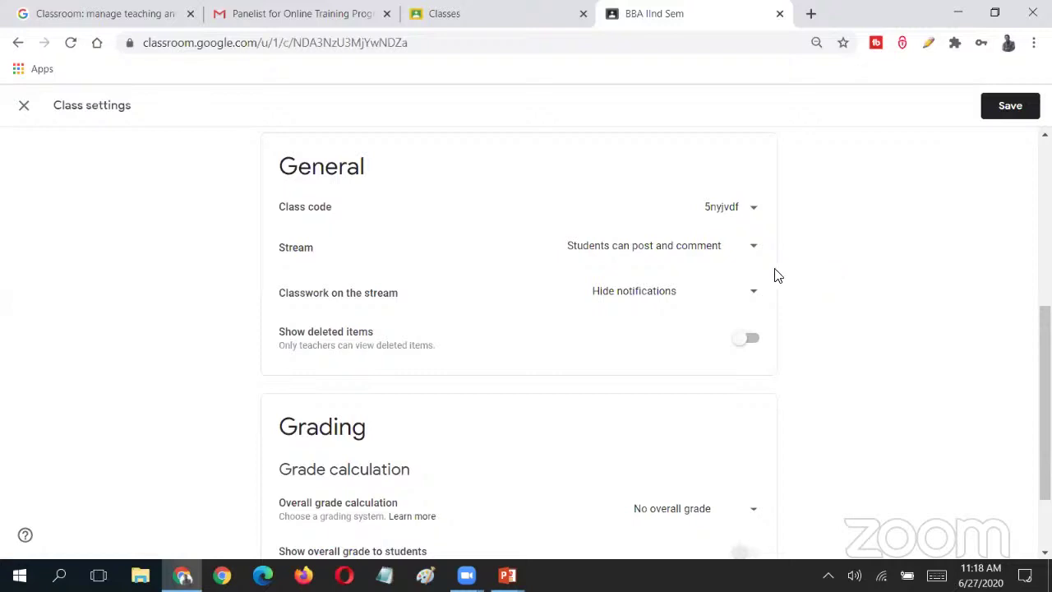
- Set Classwork on the stream to 'Show attachments and details'
{"action": "left_click", "coordinate": [745, 296]}
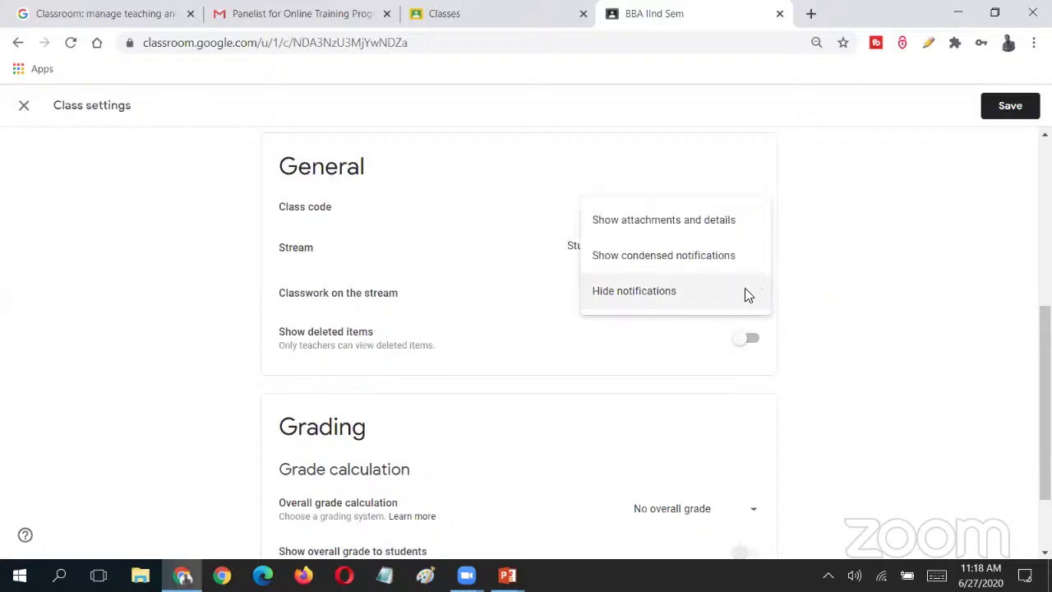
{"action": "left_click", "coordinate": [754, 300]}
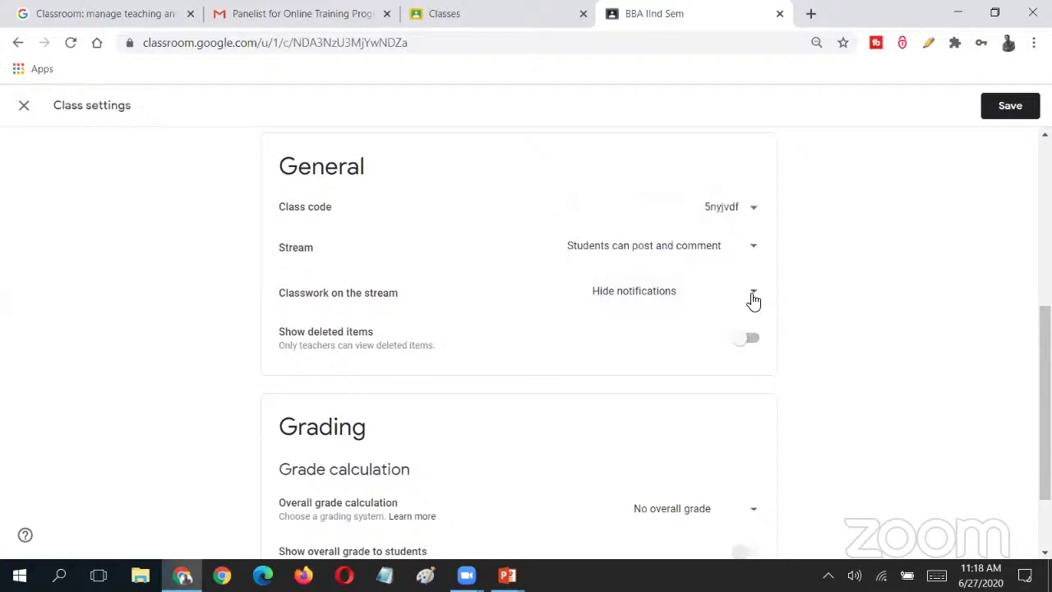
{"action": "left_click", "coordinate": [754, 301]}
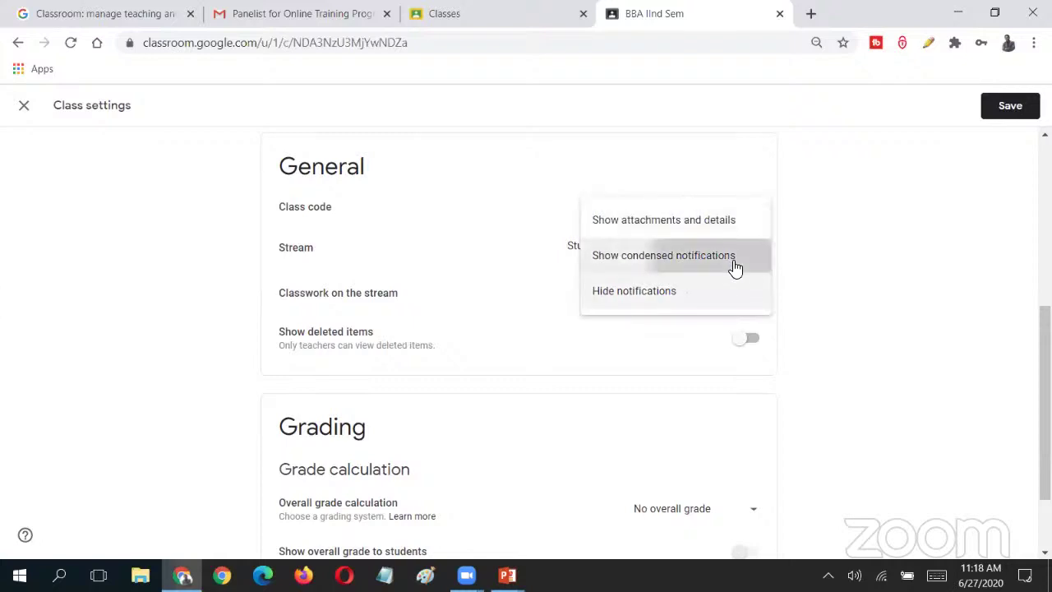
{"action": "left_click", "coordinate": [734, 261]}
{"action": "left_click", "coordinate": [752, 296]}
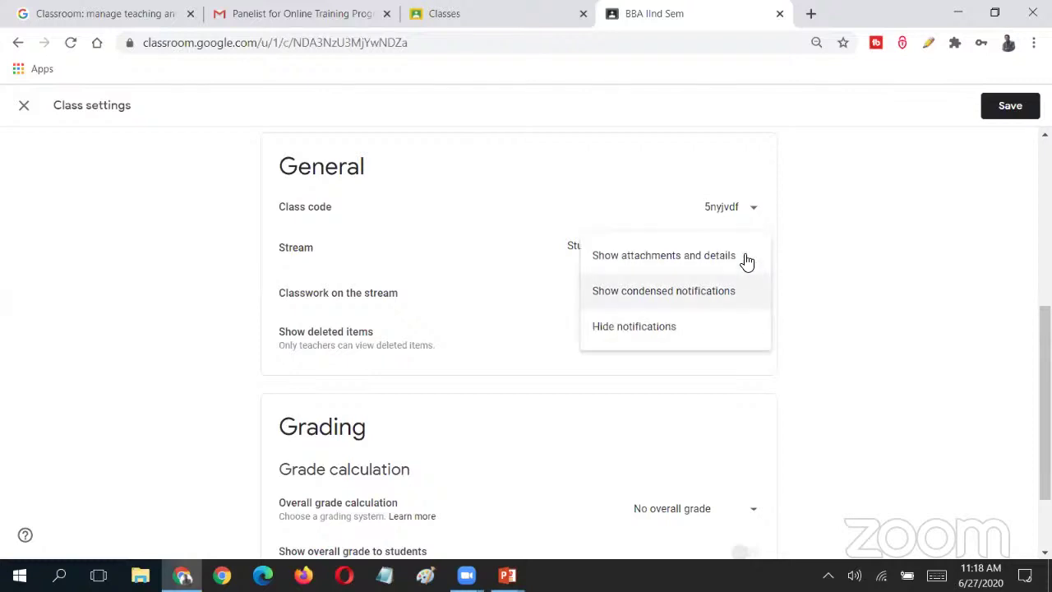
{"action": "left_click", "coordinate": [746, 261]}
{"action": "left_click", "coordinate": [752, 294]}
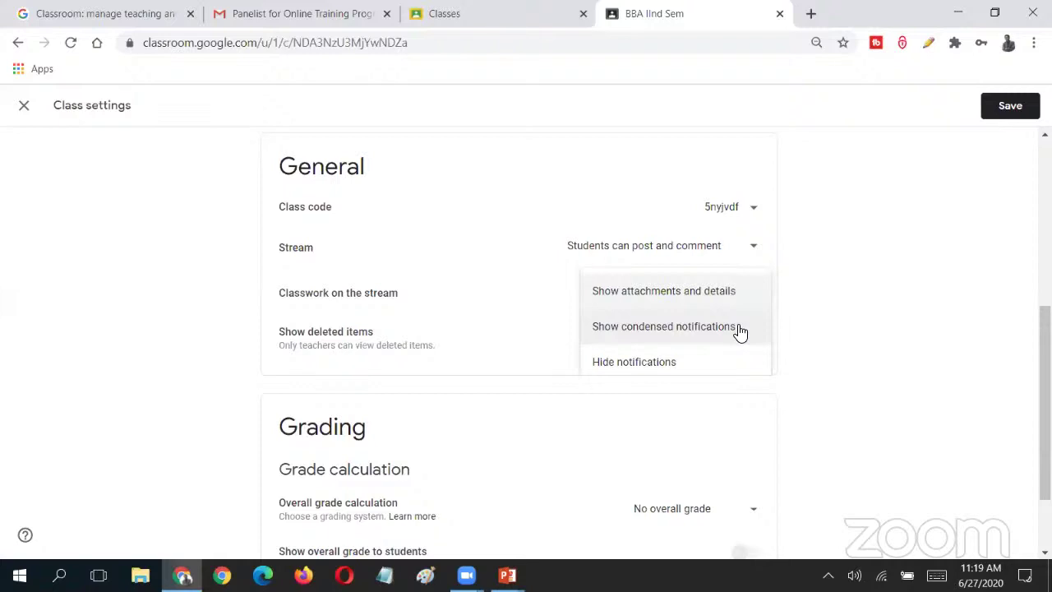
{"action": "left_click", "coordinate": [799, 350]}
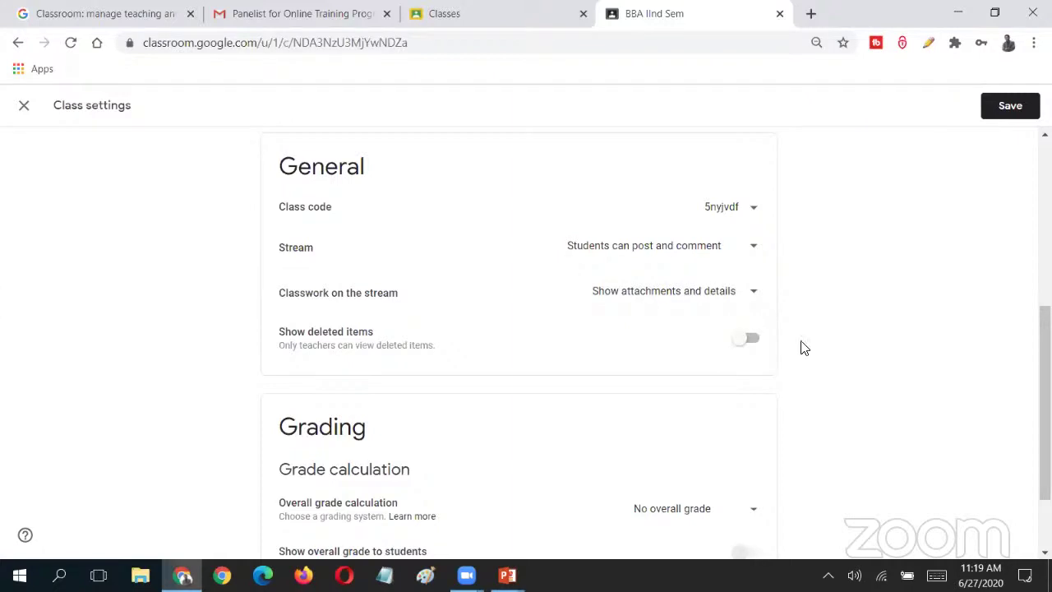
- Close class settings and discard the unsaved changes
{"action": "scroll", "coordinate": [1044, 394], "scroll_direction": "down", "scroll_amount": 2}
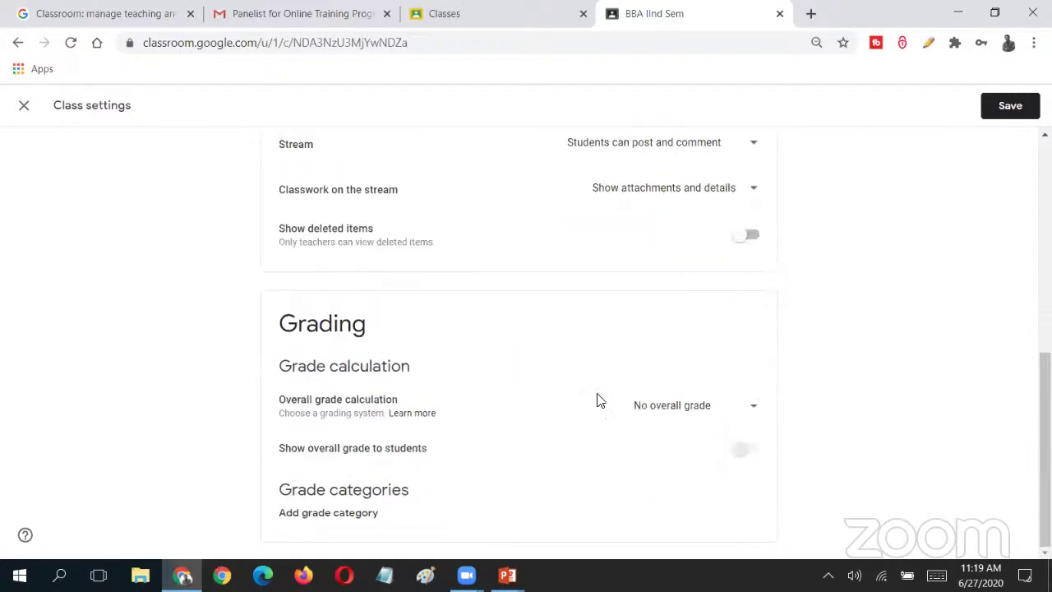
{"action": "scroll", "coordinate": [768, 406], "scroll_direction": "up", "scroll_amount": 6}
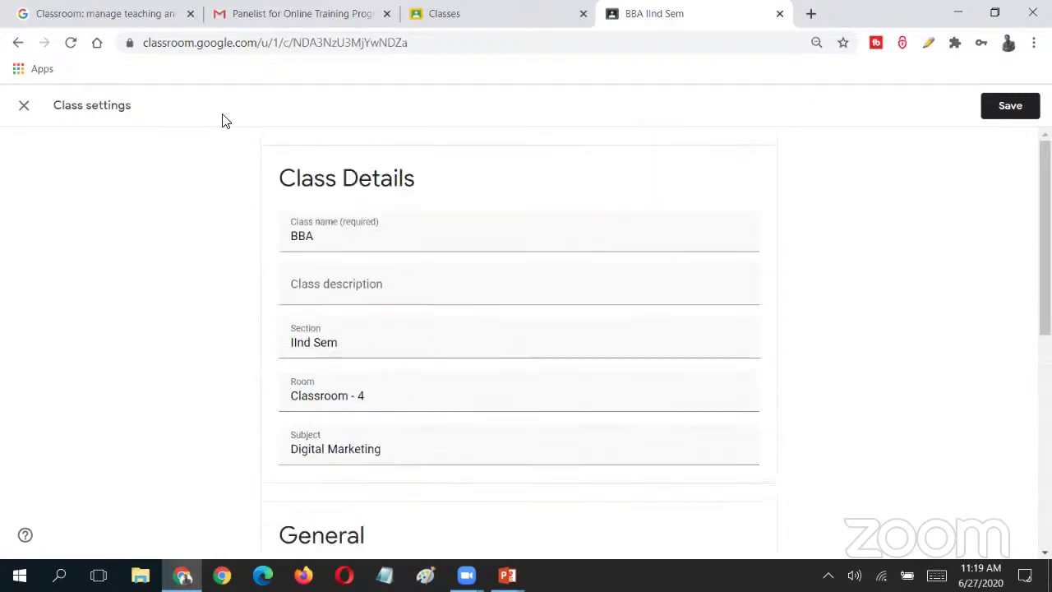
{"action": "left_click", "coordinate": [23, 107]}
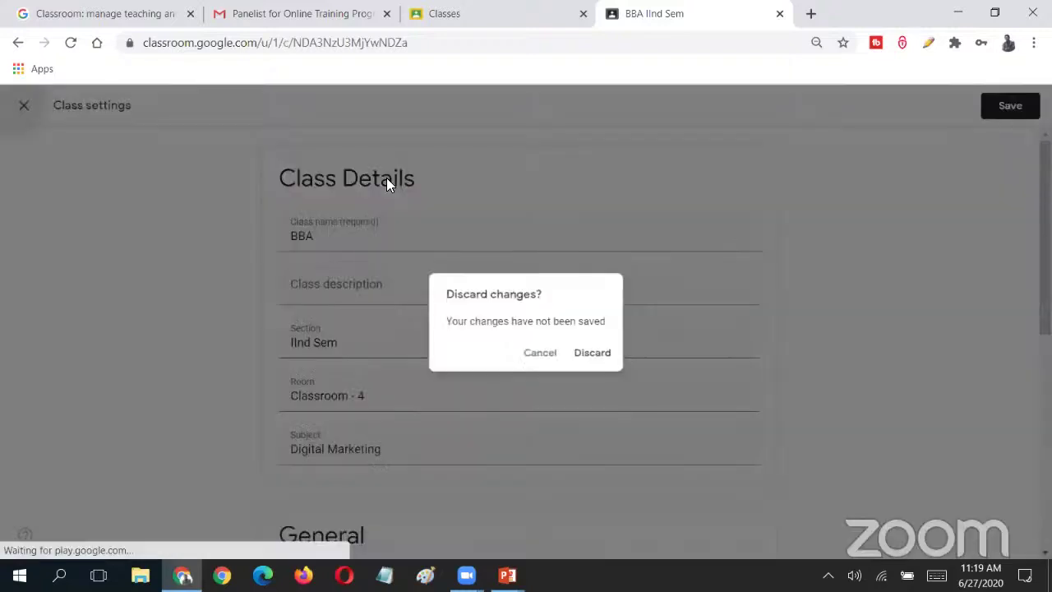
{"action": "left_click", "coordinate": [595, 355]}
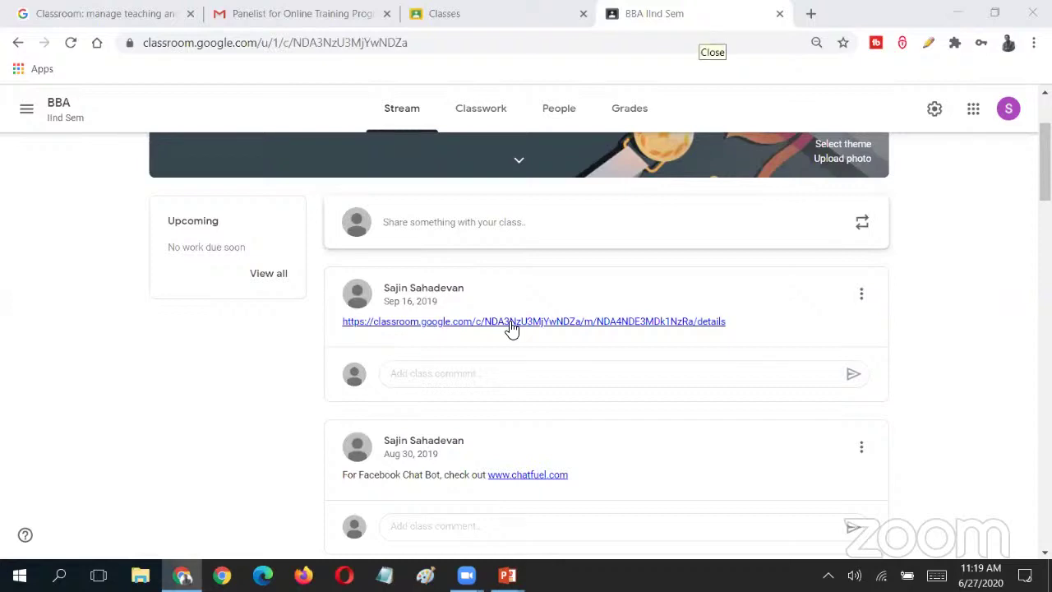
- Return to the top of the BBA IInd Sem Stream and switch to its Classwork page
{"action": "scroll", "coordinate": [1005, 329], "scroll_direction": "up", "scroll_amount": 2}
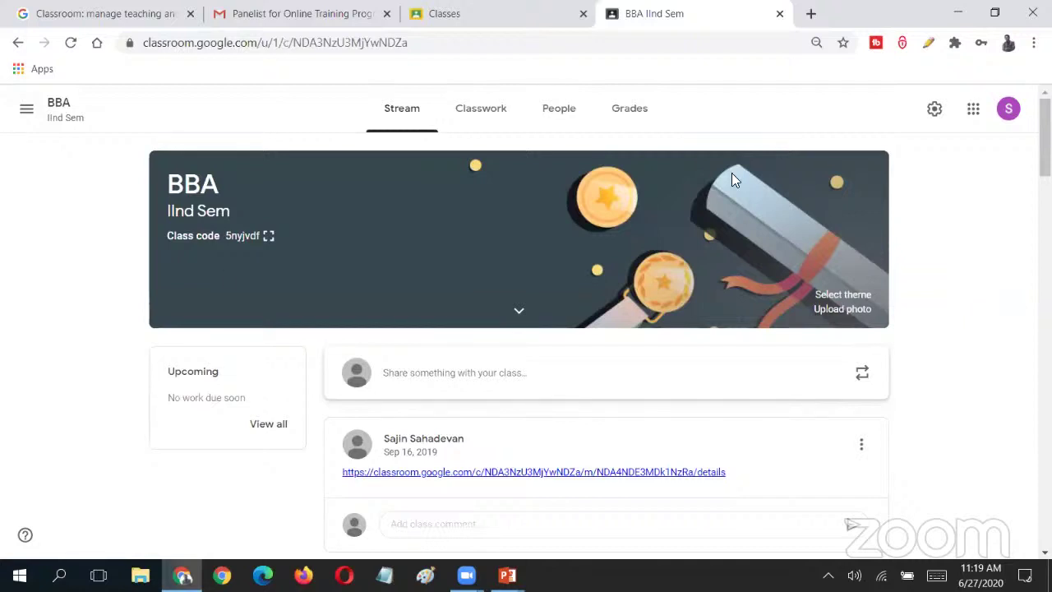
{"action": "scroll", "coordinate": [1028, 164], "scroll_direction": "down", "scroll_amount": 3}
{"action": "scroll", "coordinate": [945, 148], "scroll_direction": "up", "scroll_amount": 3}
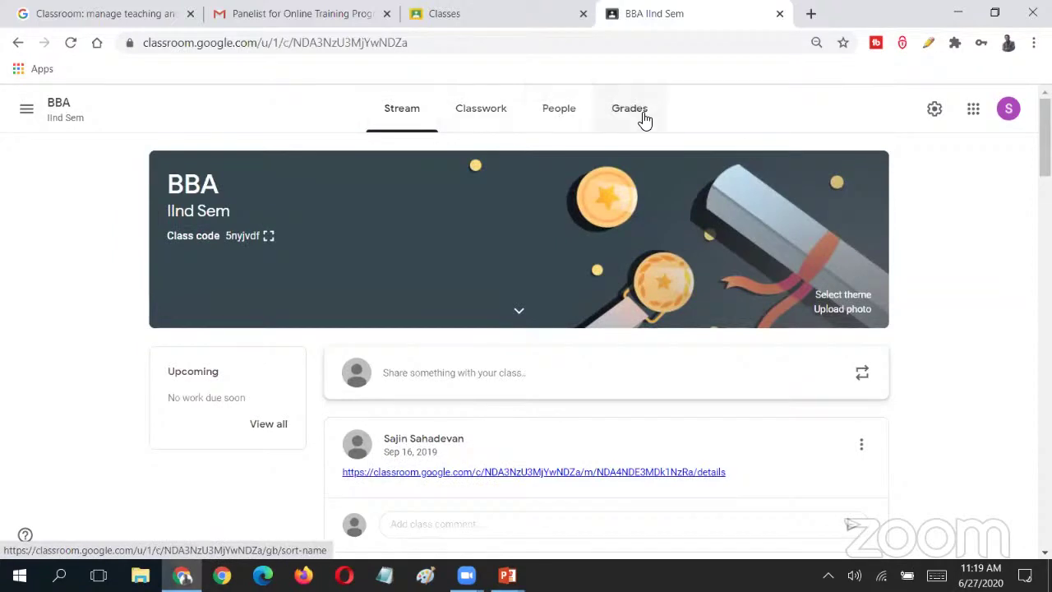
{"action": "left_click", "coordinate": [481, 119]}
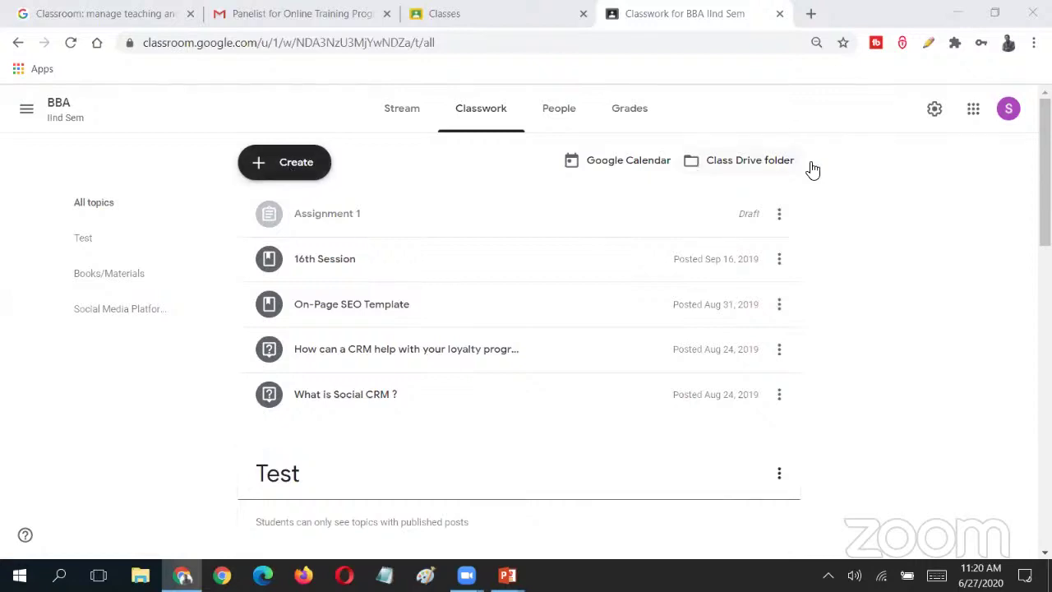
{"action": "left_click", "coordinate": [452, 123]}
{"action": "left_click", "coordinate": [294, 167]}
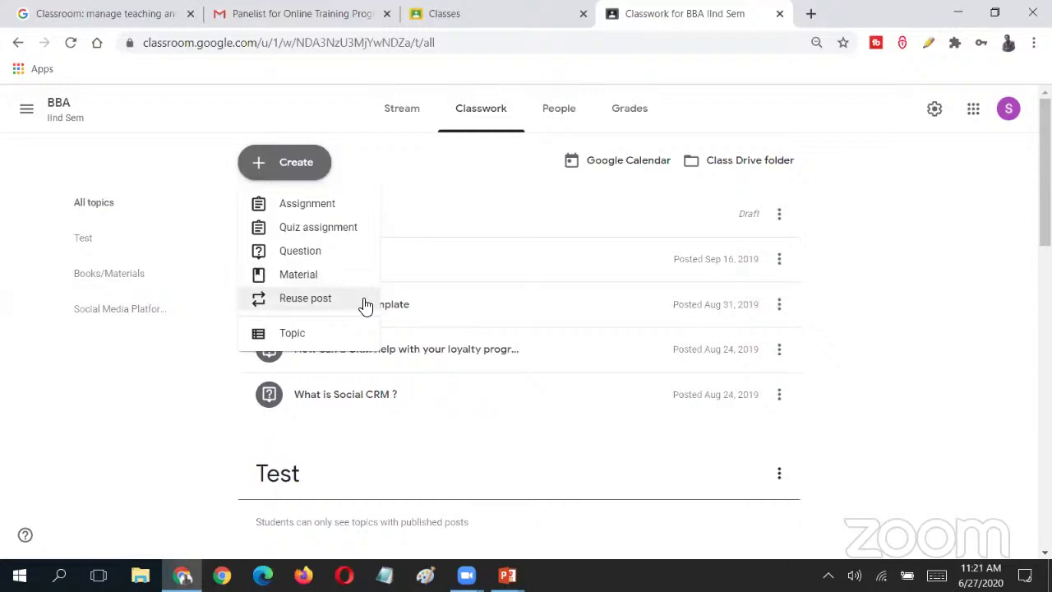
{"action": "left_click", "coordinate": [341, 299]}
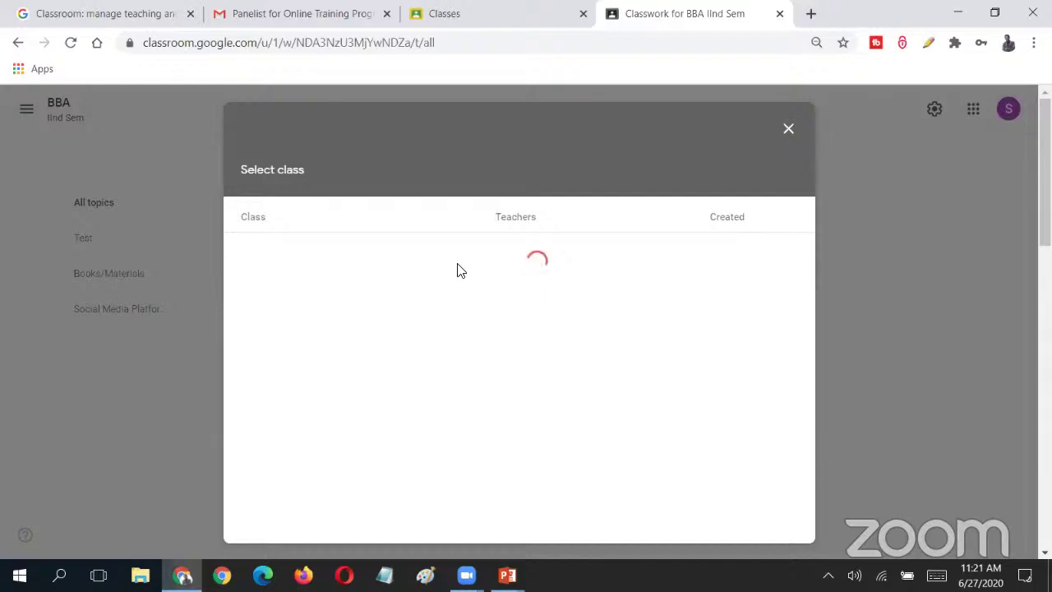
{"action": "left_click", "coordinate": [787, 130]}
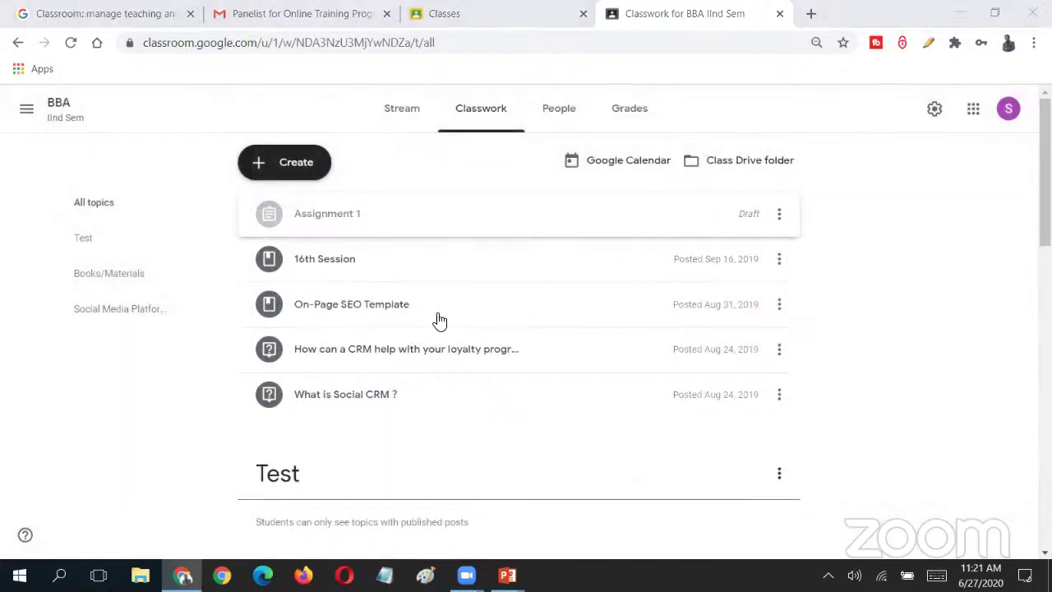
{"action": "scroll", "coordinate": [606, 264], "scroll_direction": "down", "scroll_amount": 6}
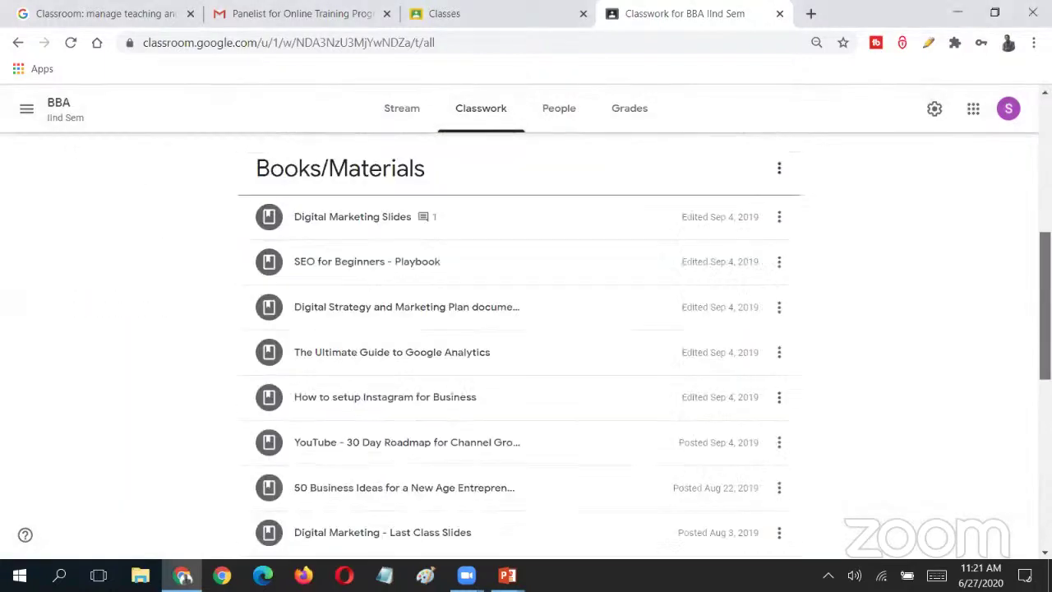
{"action": "scroll", "coordinate": [518, 346], "scroll_direction": "down", "scroll_amount": 6}
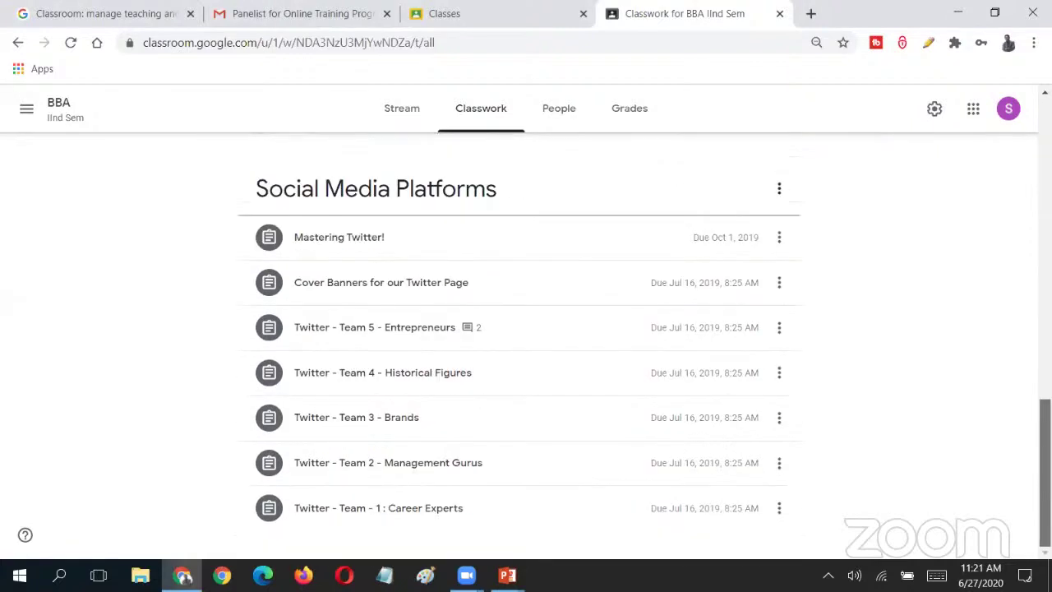
{"action": "scroll", "coordinate": [518, 345], "scroll_direction": "up", "scroll_amount": 8}
{"action": "scroll", "coordinate": [518, 345], "scroll_direction": "up", "scroll_amount": 4}
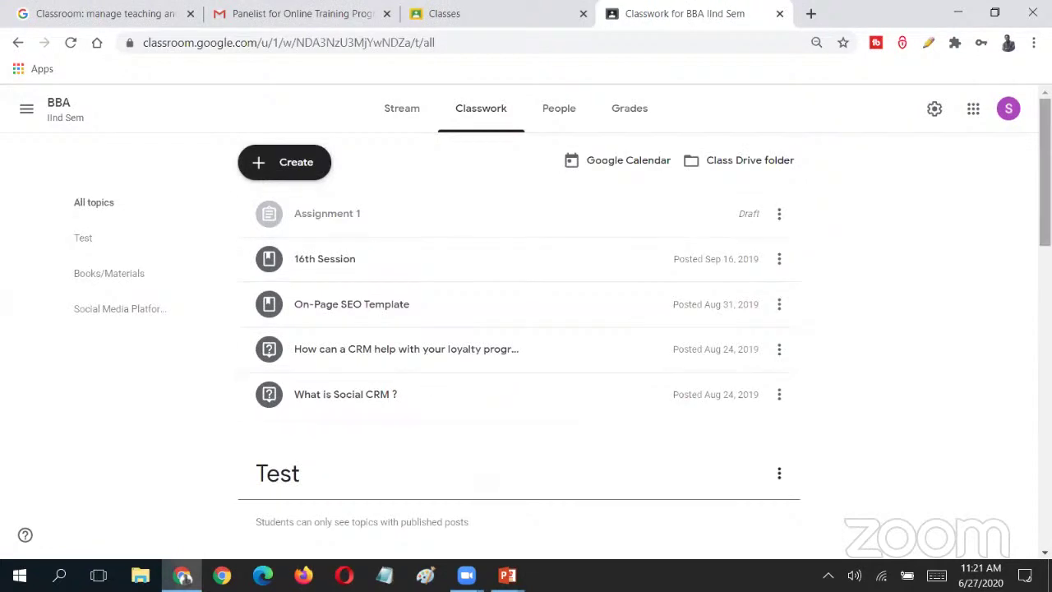
{"action": "scroll", "coordinate": [400, 320], "scroll_direction": "down", "scroll_amount": 10}
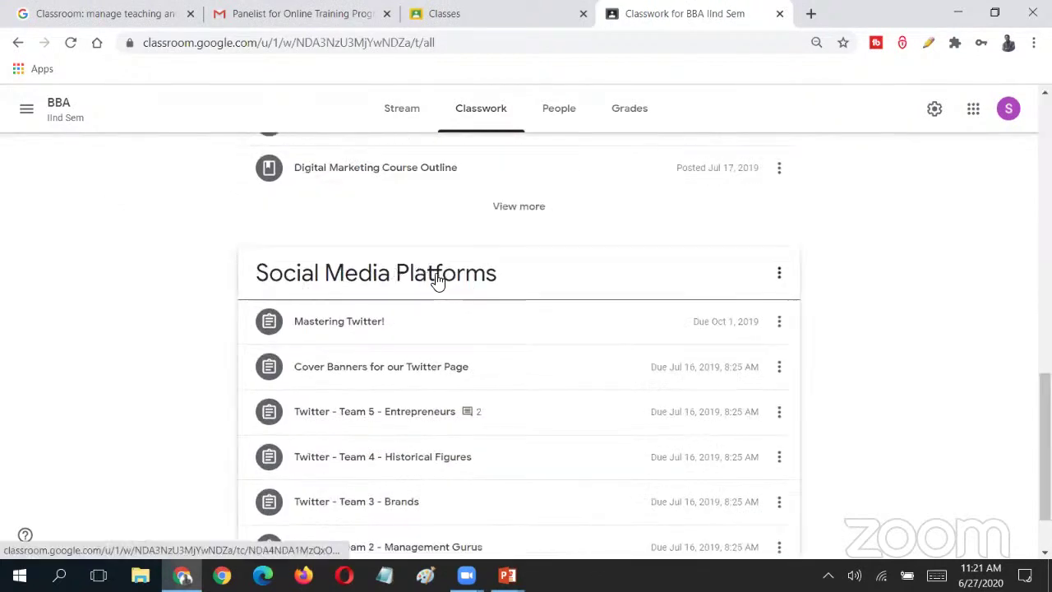
{"action": "scroll", "coordinate": [1044, 444], "scroll_direction": "up", "scroll_amount": 1}
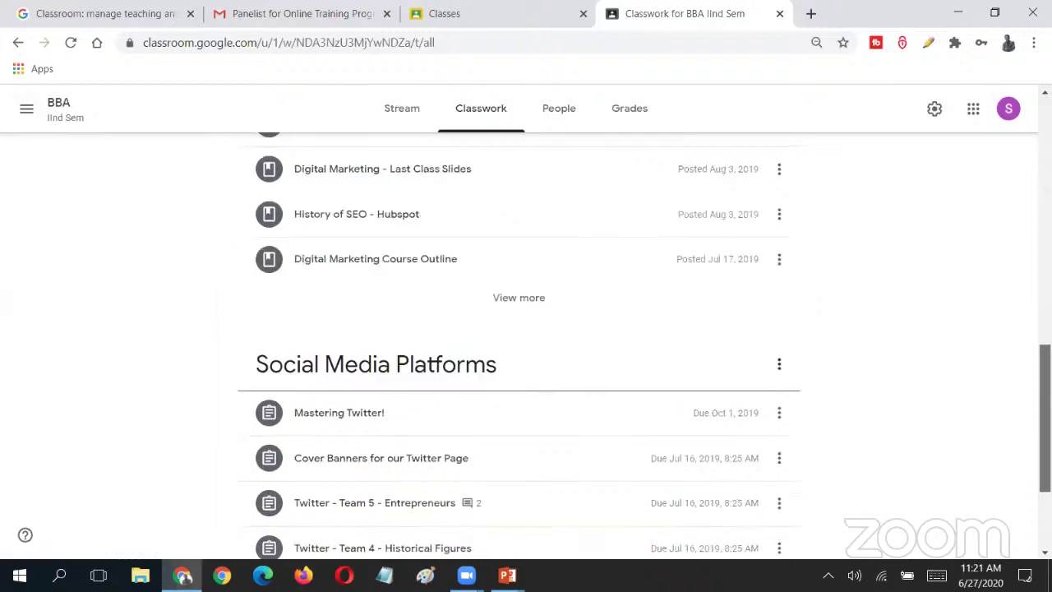
{"action": "scroll", "coordinate": [1027, 195], "scroll_direction": "up", "scroll_amount": 12}
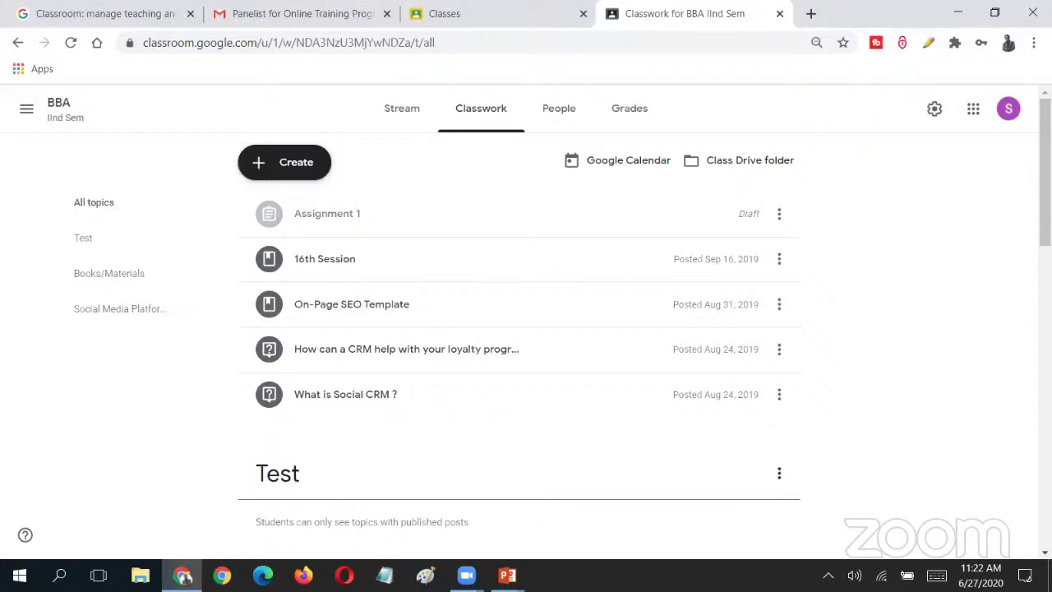
{"action": "scroll", "coordinate": [535, 238], "scroll_direction": "down", "scroll_amount": 3}
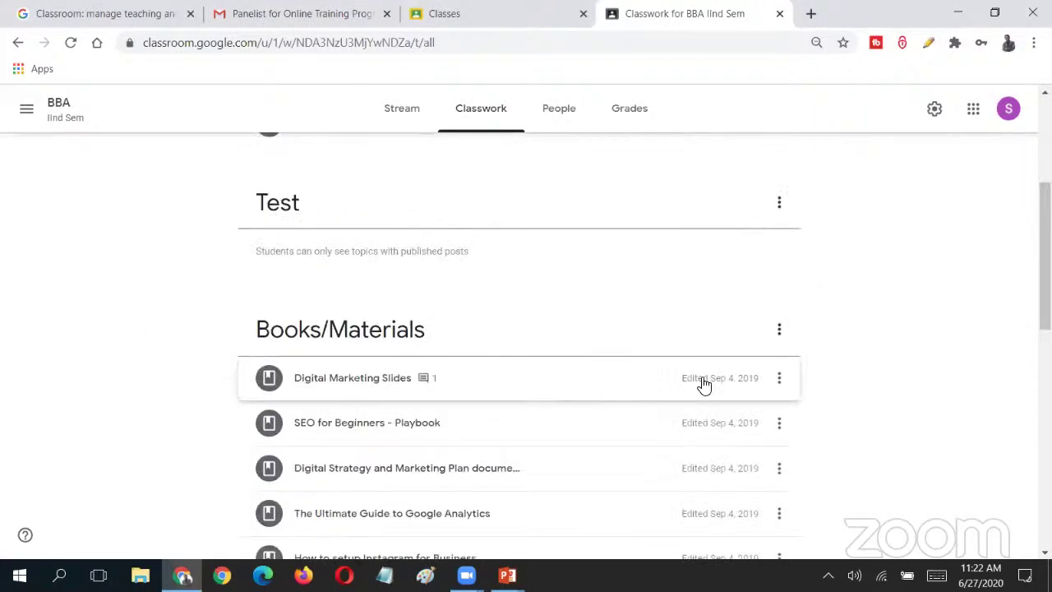
{"action": "scroll", "coordinate": [703, 383], "scroll_direction": "down", "scroll_amount": 10}
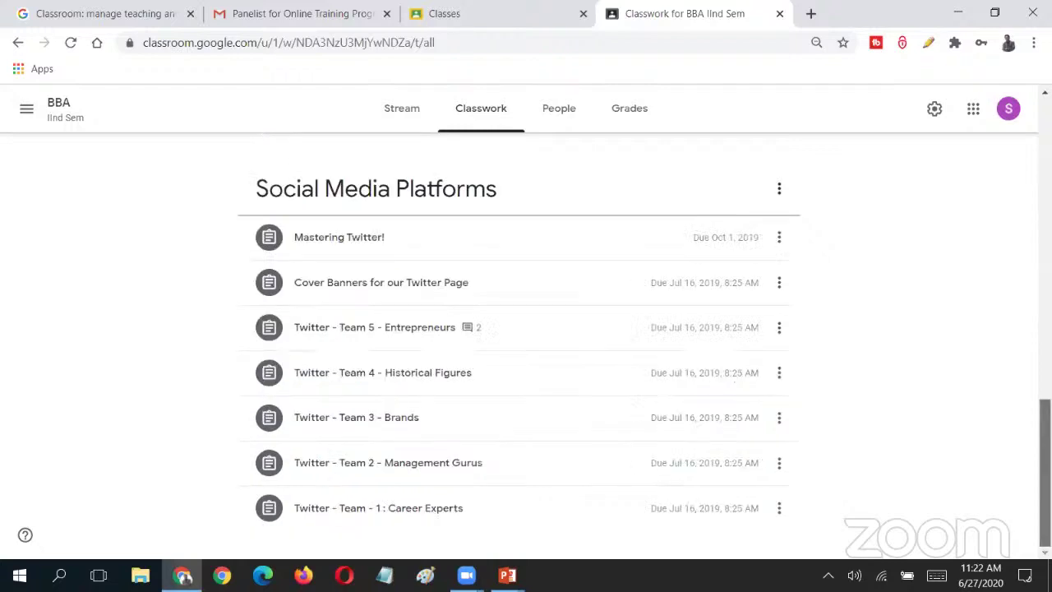
{"action": "scroll", "coordinate": [518, 345], "scroll_direction": "up", "scroll_amount": 1}
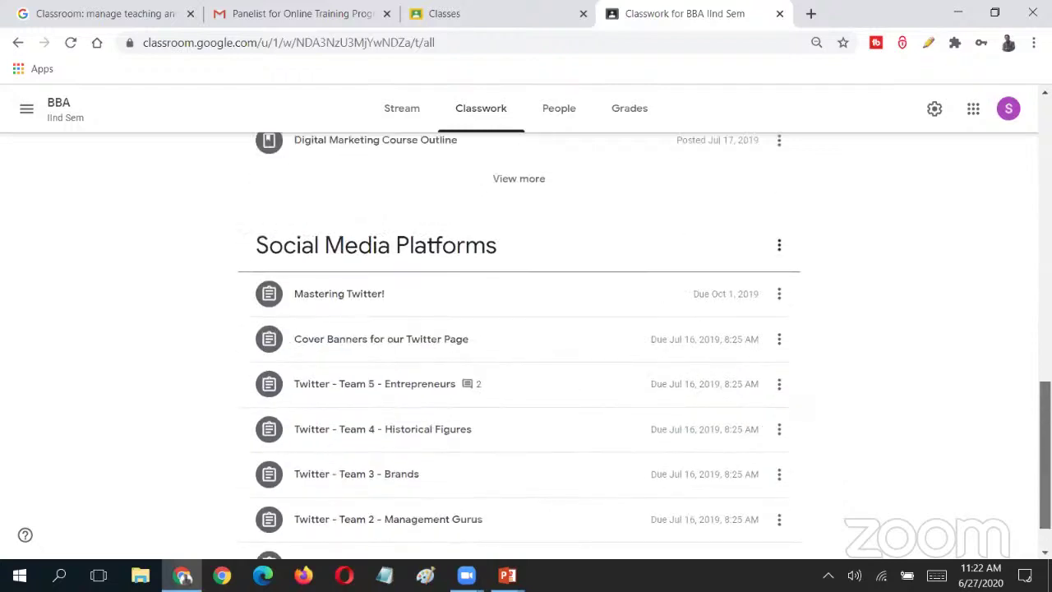
{"action": "scroll", "coordinate": [324, 298], "scroll_direction": "up", "scroll_amount": 1}
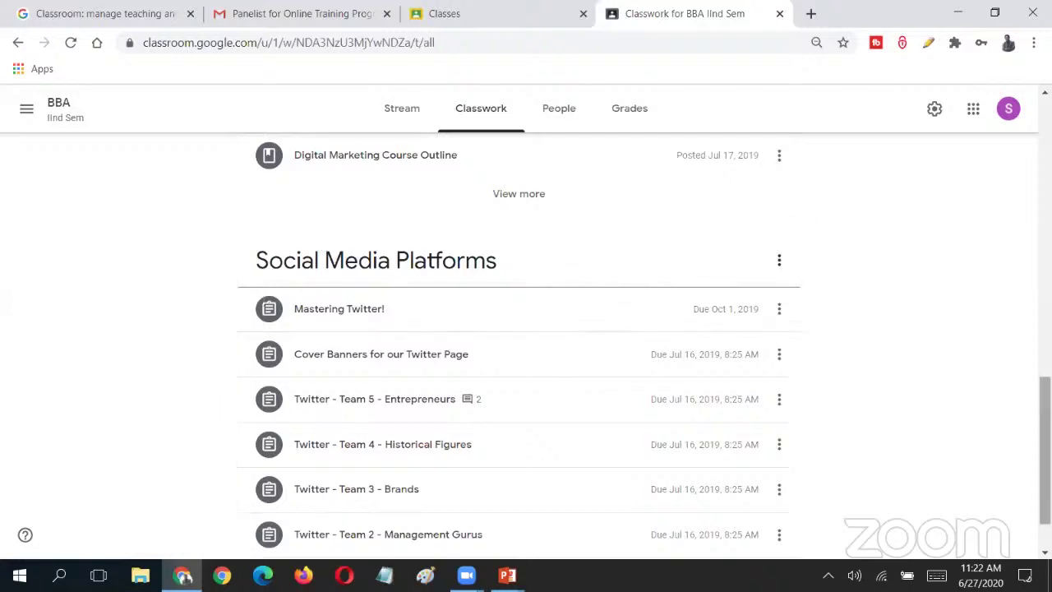
{"action": "scroll", "coordinate": [518, 370], "scroll_direction": "down", "scroll_amount": 1}
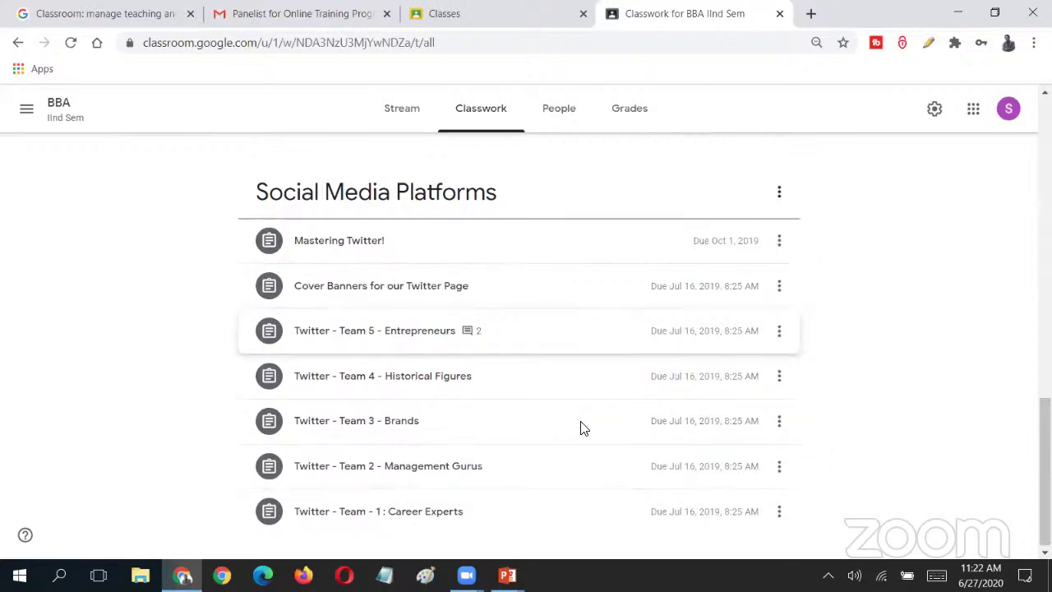
{"action": "scroll", "coordinate": [377, 211], "scroll_direction": "up", "scroll_amount": 7}
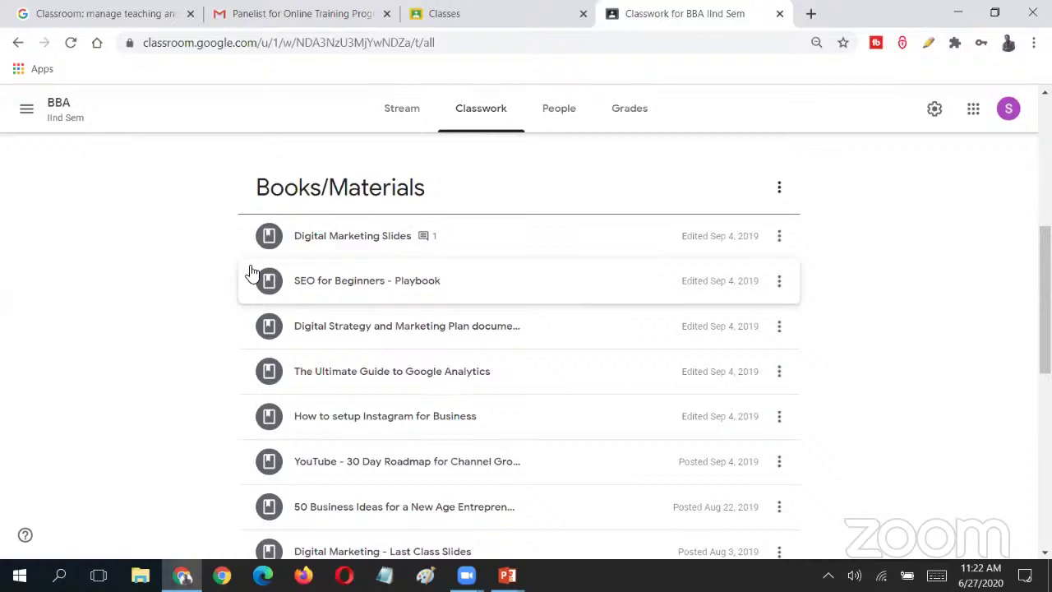
{"action": "scroll", "coordinate": [526, 370], "scroll_direction": "down", "scroll_amount": 1}
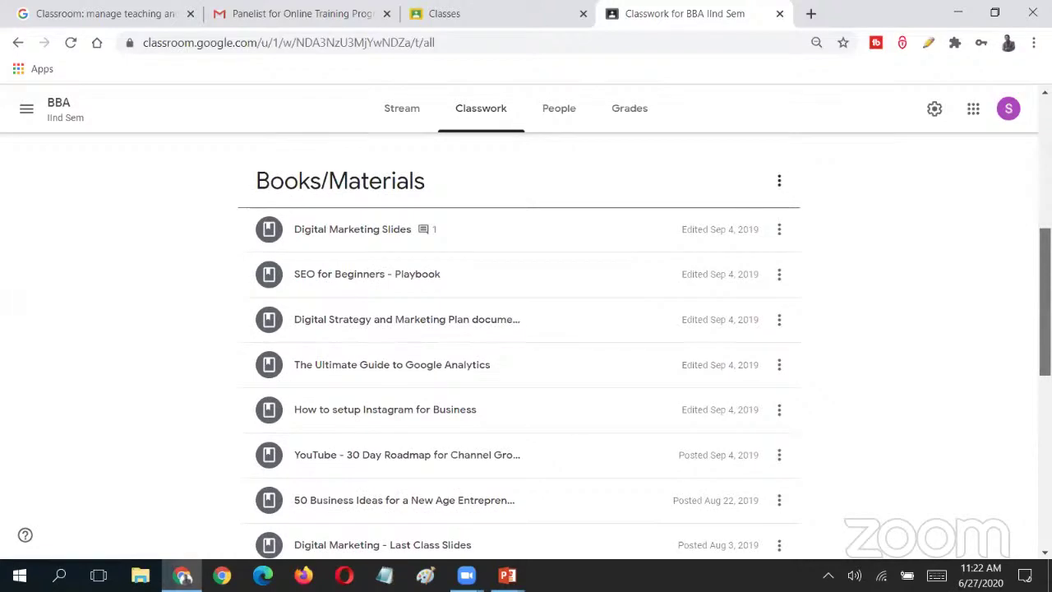
{"action": "scroll", "coordinate": [526, 329], "scroll_direction": "up", "scroll_amount": 10}
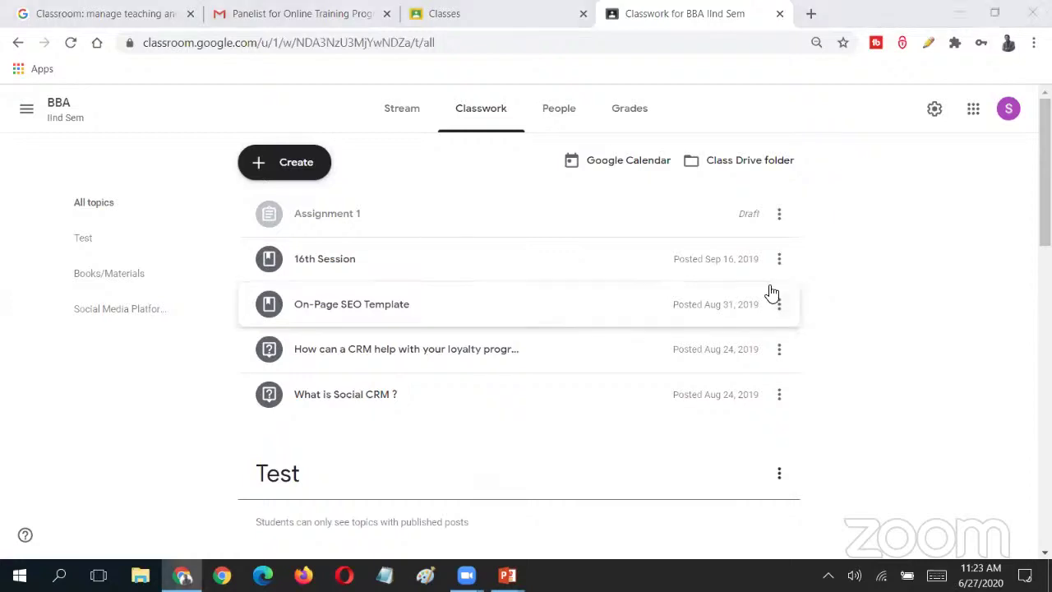
{"action": "scroll", "coordinate": [767, 291], "scroll_direction": "down", "scroll_amount": 1}
{"action": "scroll", "coordinate": [518, 329], "scroll_direction": "down", "scroll_amount": 6}
{"action": "scroll", "coordinate": [275, 335], "scroll_direction": "up", "scroll_amount": 3}
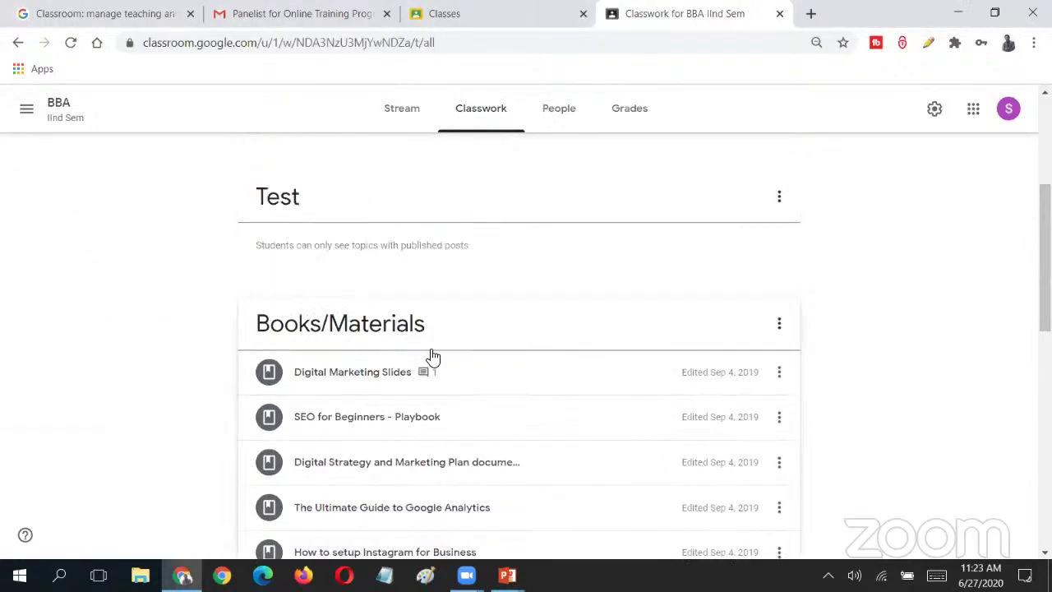
{"action": "scroll", "coordinate": [518, 329], "scroll_direction": "up", "scroll_amount": 3}
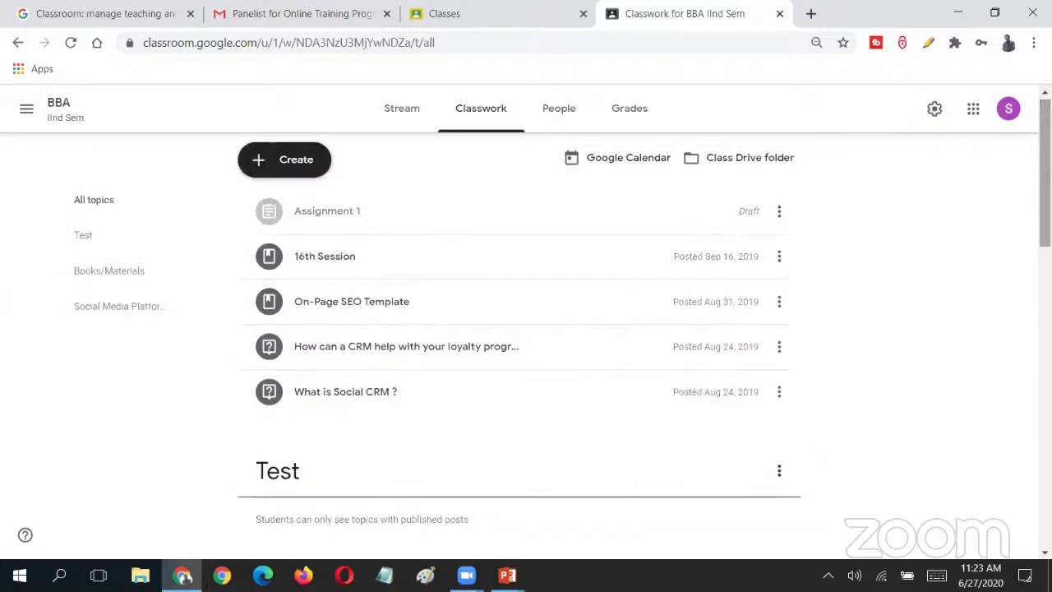
- Open the class People page and scroll through the teachers and students list
{"action": "left_click", "coordinate": [567, 123]}
{"action": "scroll", "coordinate": [650, 298], "scroll_direction": "down", "scroll_amount": 2}
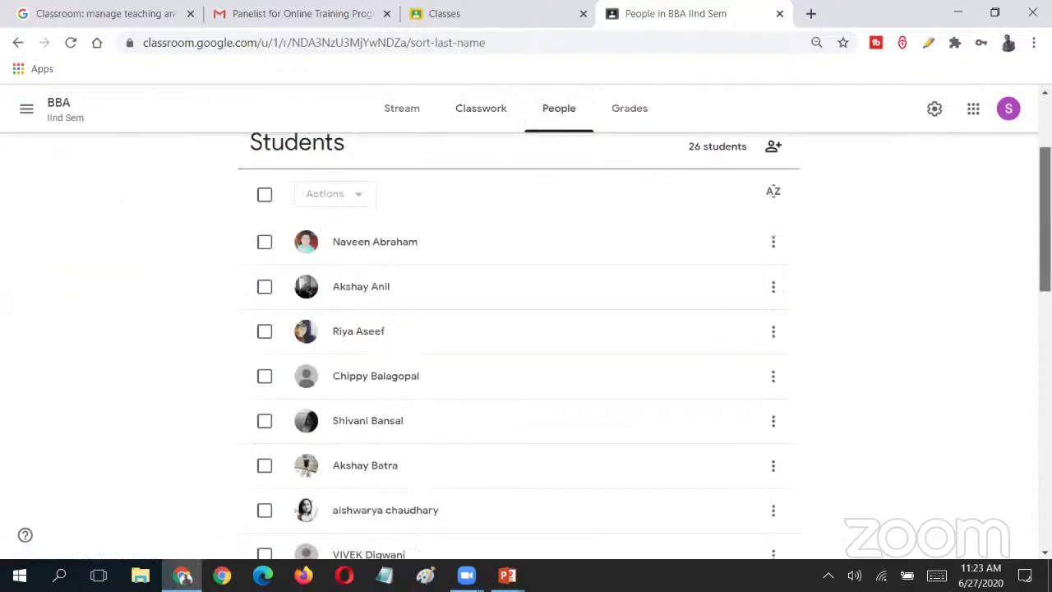
{"action": "scroll", "coordinate": [518, 345], "scroll_direction": "down", "scroll_amount": 2}
{"action": "scroll", "coordinate": [517, 345], "scroll_direction": "up", "scroll_amount": 4}
{"action": "scroll", "coordinate": [518, 345], "scroll_direction": "down", "scroll_amount": 1}
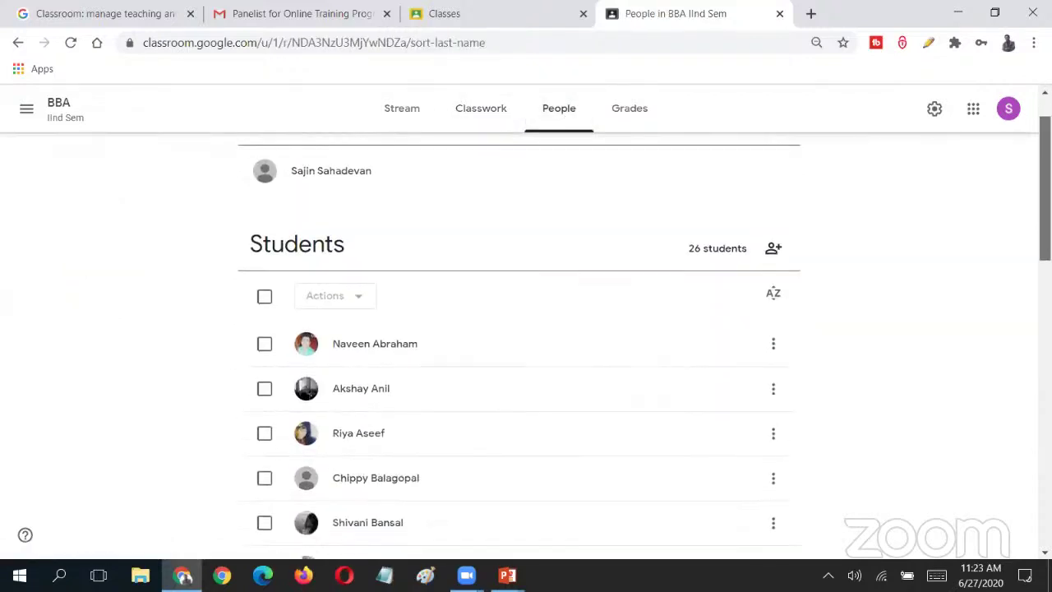
{"action": "scroll", "coordinate": [518, 345], "scroll_direction": "up", "scroll_amount": 1}
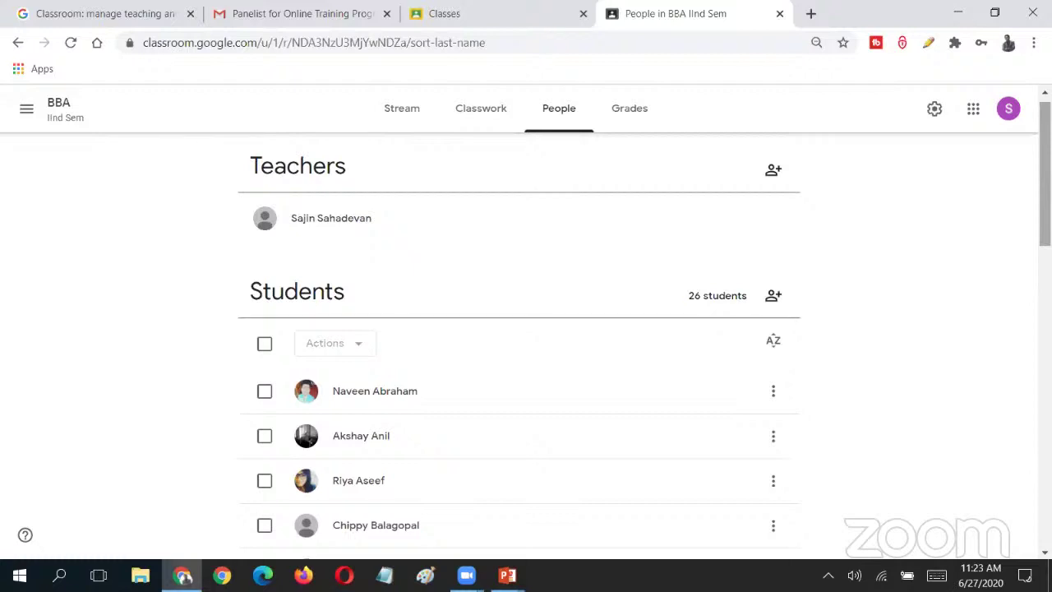
{"action": "scroll", "coordinate": [526, 345], "scroll_direction": "down", "scroll_amount": 1}
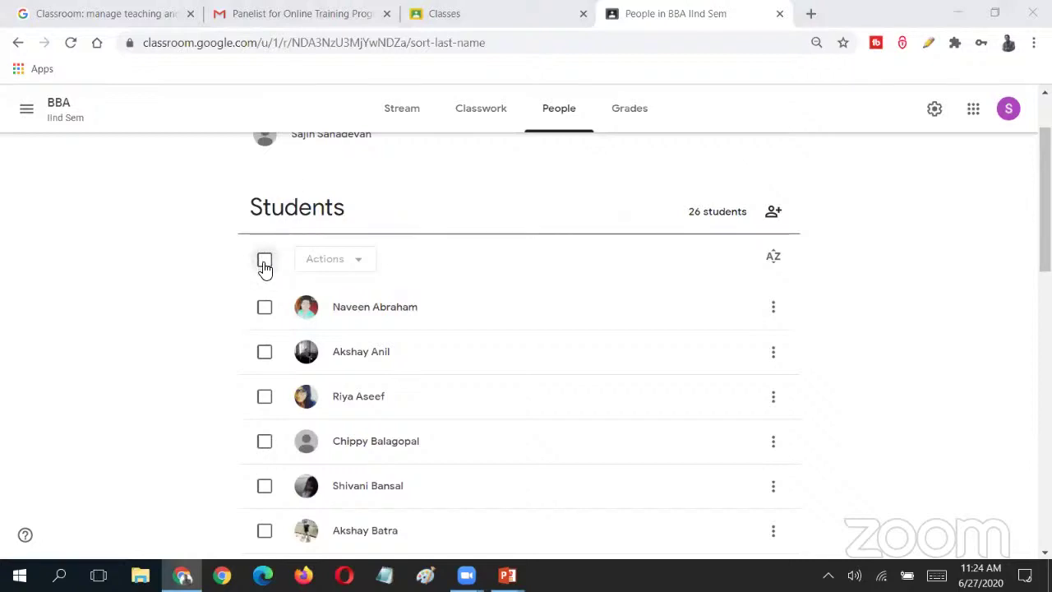
- Select all students and choose Email from Actions to compose a Bcc message to them
{"action": "left_click", "coordinate": [264, 261]}
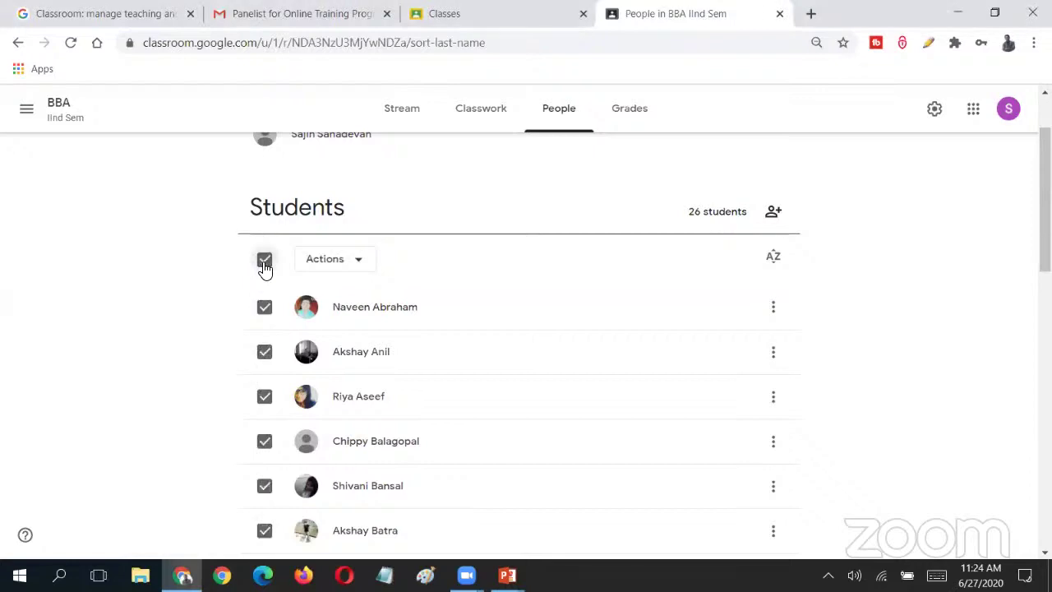
{"action": "left_click", "coordinate": [360, 263]}
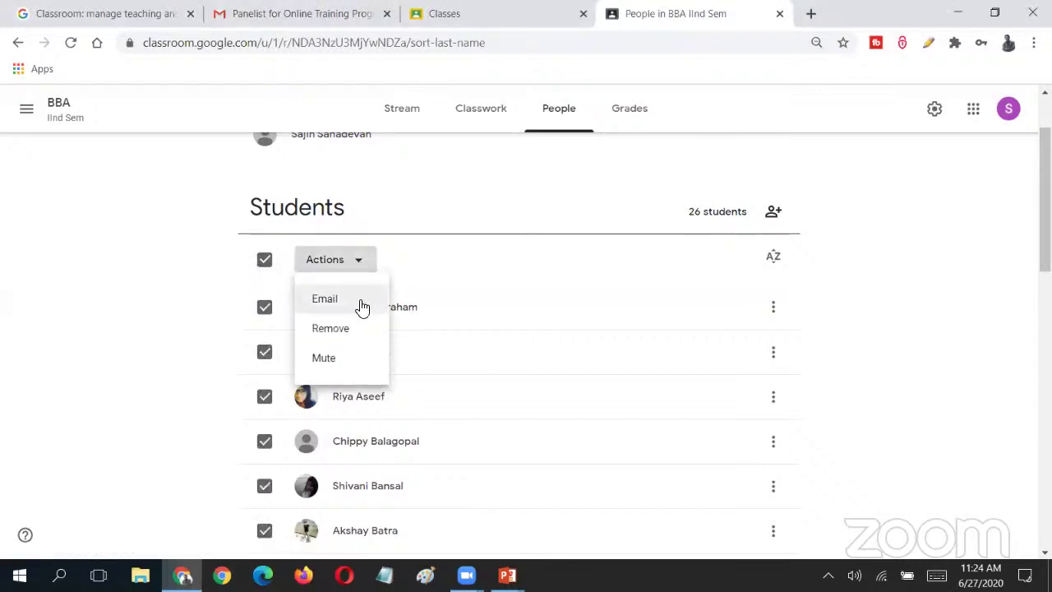
{"action": "left_click", "coordinate": [276, 282]}
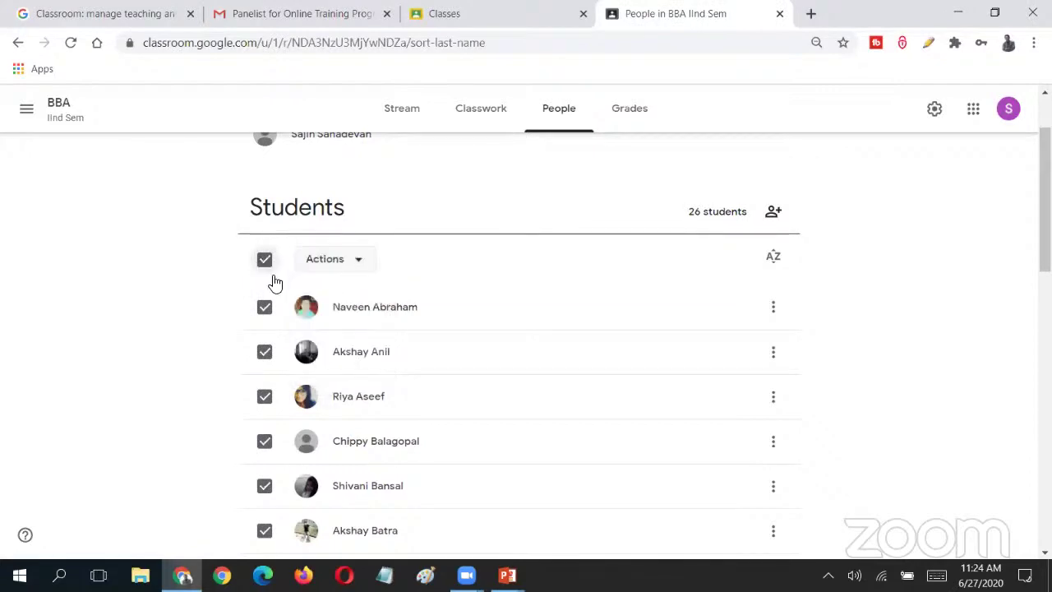
{"action": "left_click", "coordinate": [266, 263]}
{"action": "left_click", "coordinate": [266, 263]}
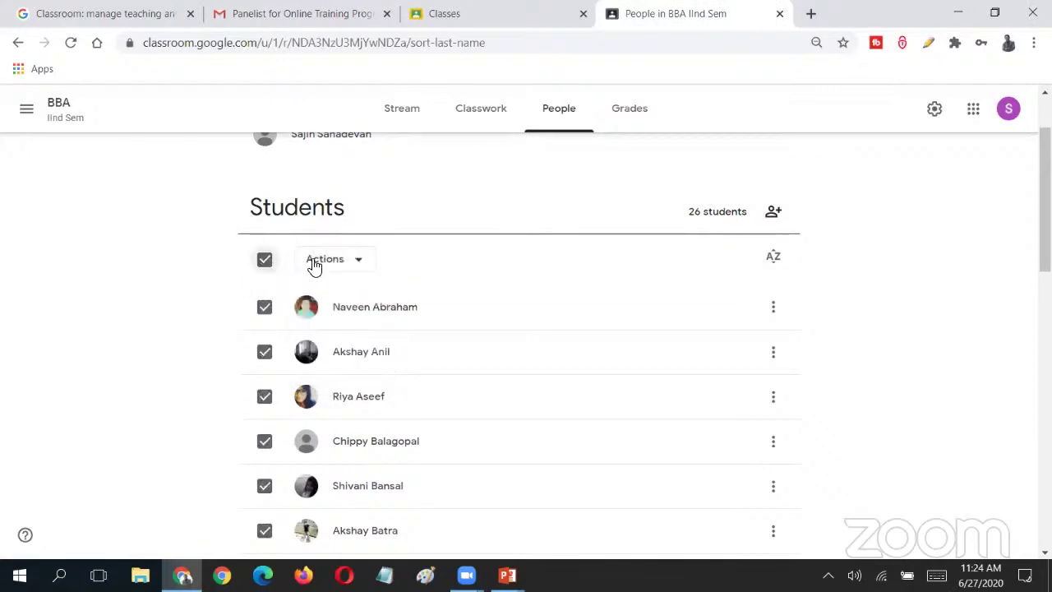
{"action": "left_click", "coordinate": [359, 265]}
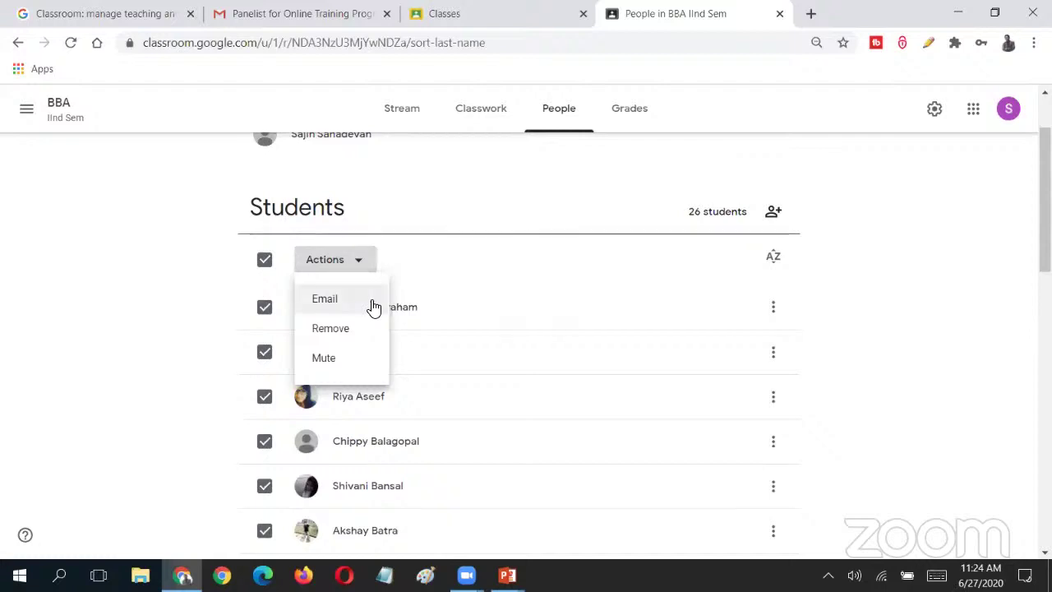
{"action": "left_click", "coordinate": [370, 302]}
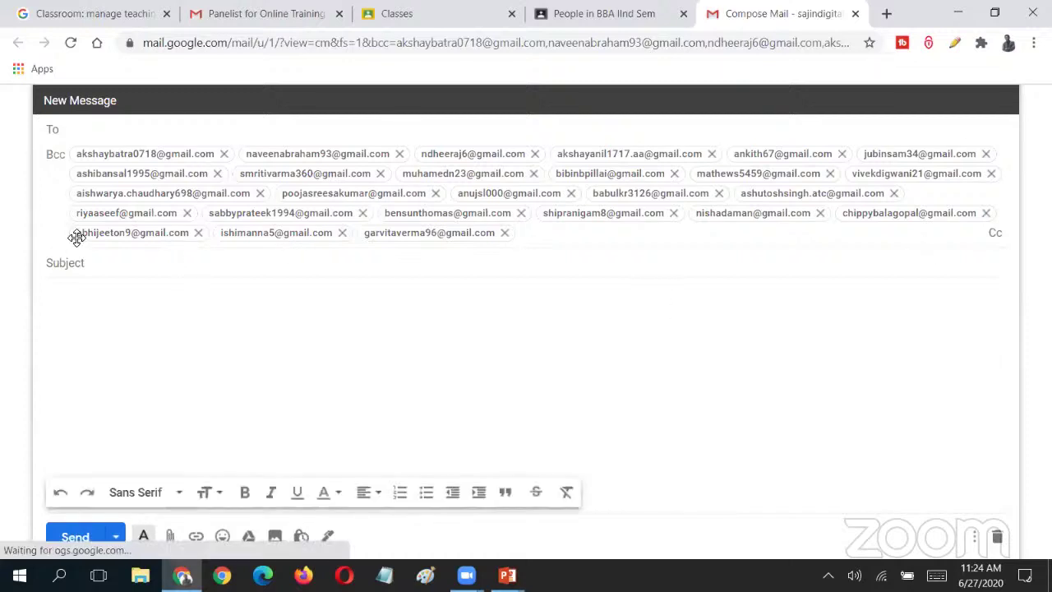
- Enter the email subject 'Internal Exam on Monday : 29-06.2020'
{"action": "left_click", "coordinate": [102, 263]}
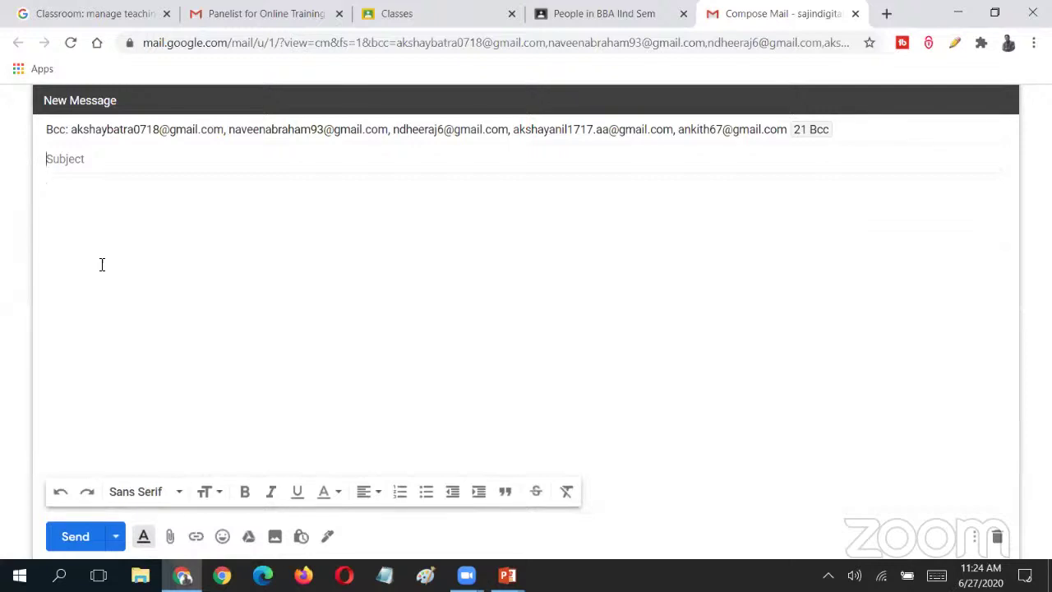
{"action": "type", "text": "In"}
{"action": "key", "text": "BackSpace"}
{"action": "key", "text": "BackSpace"}
{"action": "type", "text": "Internat"}
{"action": "key", "text": "BackSpace"}
{"action": "type", "text": "l Exam on Monday "}
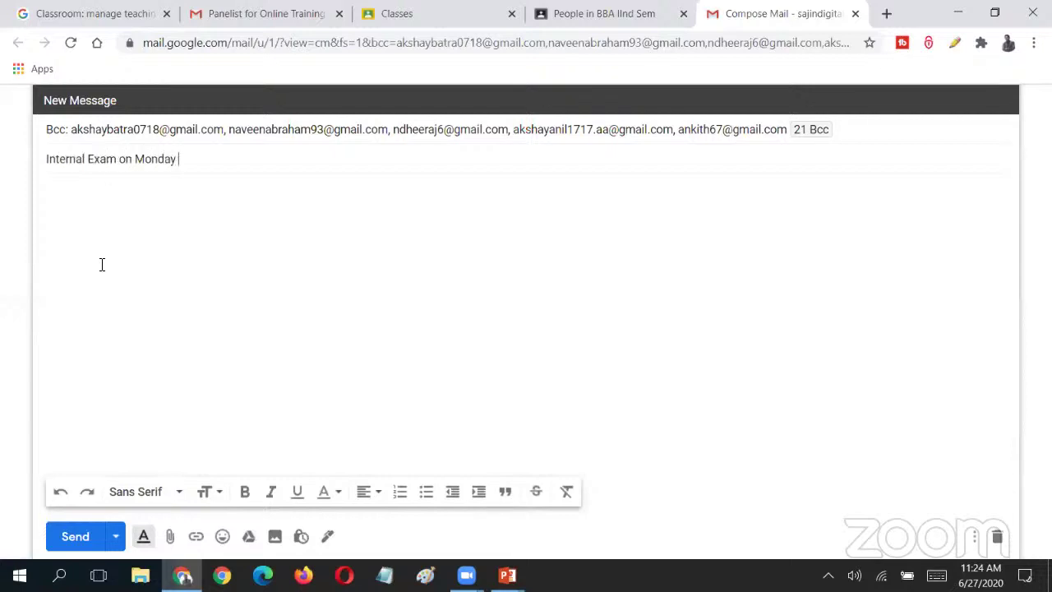
{"action": "type", "text": ": 29-06.2020"}
{"action": "key", "text": "Tab"}
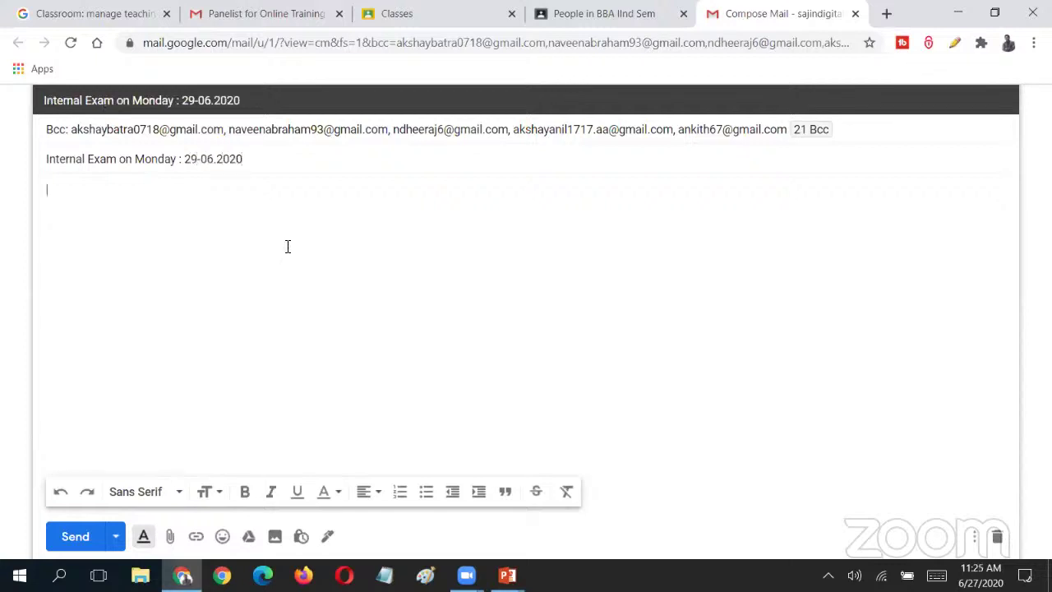
- Start the message body with the greeting 'Dear All,' followed by new lines
{"action": "type", "text": "Hi"}
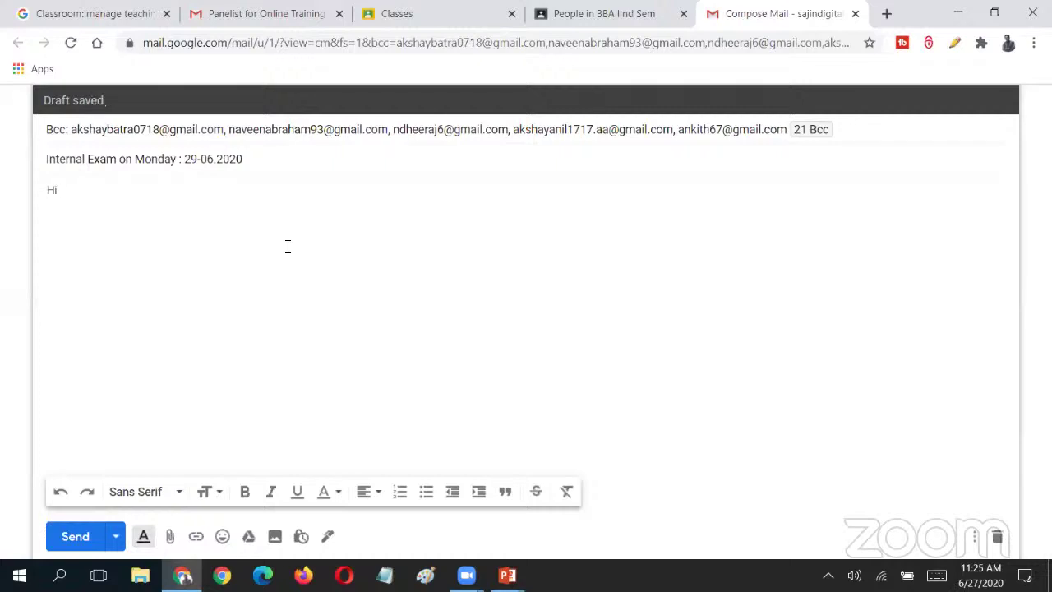
{"action": "type", "text": " A"}
{"action": "key", "text": "BackSpace"}
{"action": "key", "text": "BackSpace"}
{"action": "key", "text": "BackSpace"}
{"action": "key", "text": "BackSpace"}
{"action": "type", "text": "Dear All,"}
{"action": "key", "text": "Return"}
{"action": "type", "text": "dsad"}
{"action": "key", "text": "BackSpace"}
{"action": "key", "text": "BackSpace"}
{"action": "key", "text": "BackSpace"}
{"action": "key", "text": "BackSpace"}
{"action": "key", "text": "Return"}
{"action": "type", "text": "Lo"}
- Discard the draft, then toggle the student select-all off and scroll to the top of People
{"action": "left_click", "coordinate": [595, 167]}
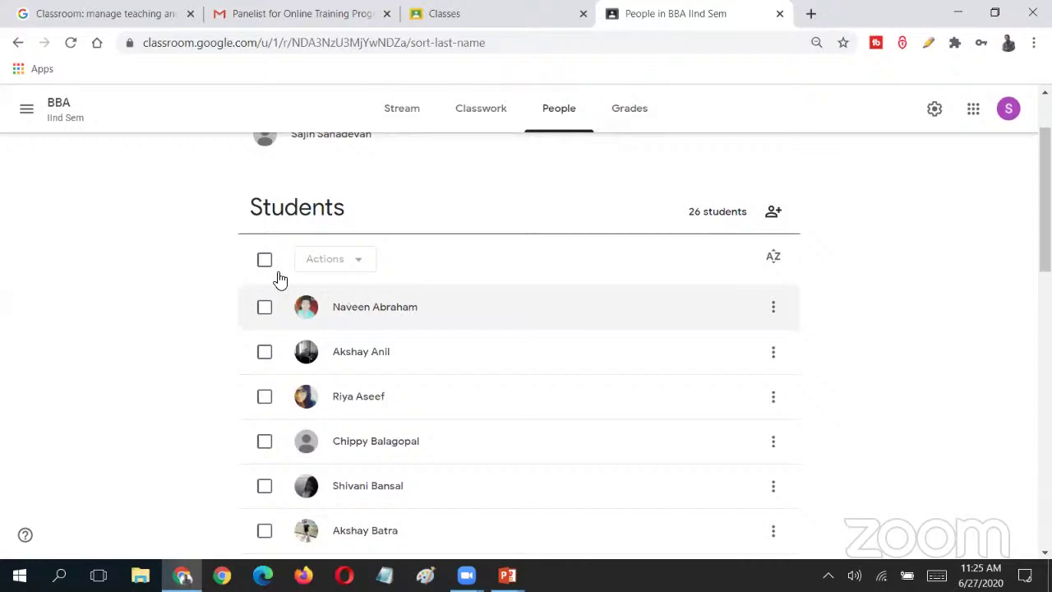
{"action": "left_click", "coordinate": [264, 260]}
{"action": "left_click", "coordinate": [265, 259]}
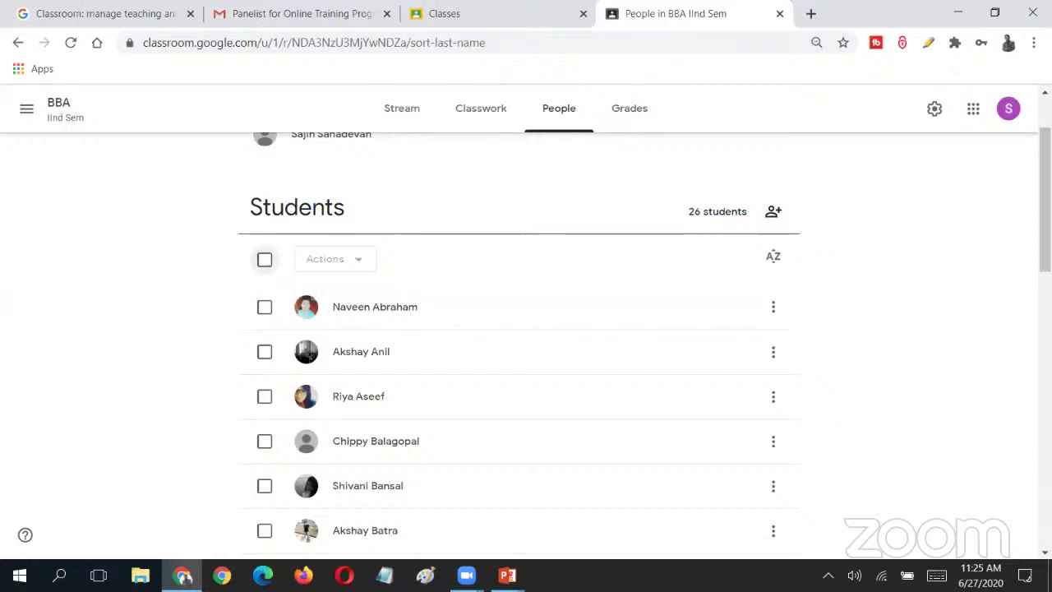
{"action": "left_click_drag", "start_coordinate": [1045, 199], "coordinate": [1044, 461]}
{"action": "scroll", "coordinate": [846, 139], "scroll_direction": "up", "scroll_amount": 15}
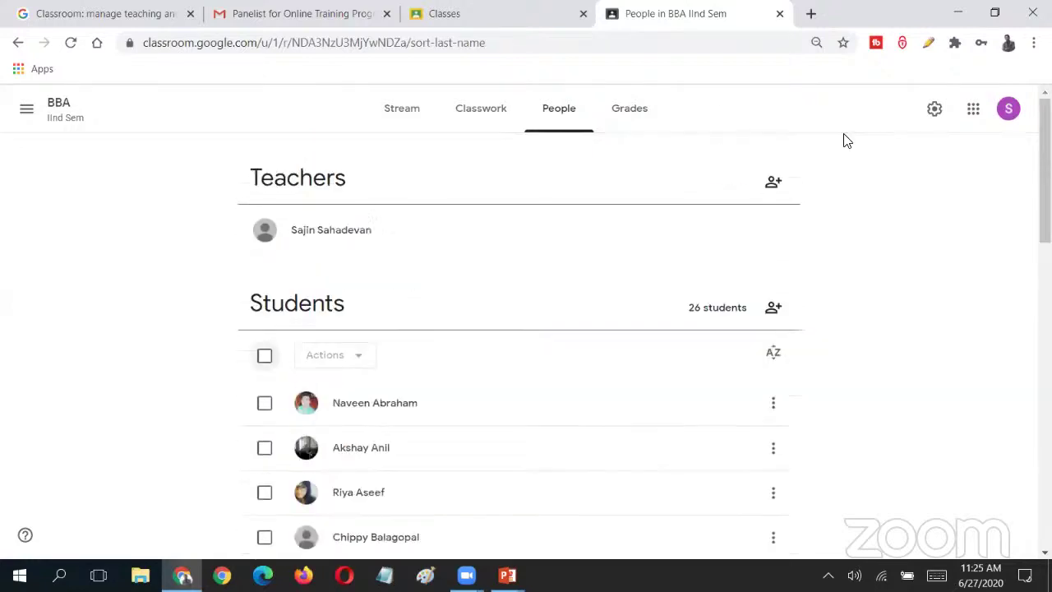
- Open the BBA IInd Sem Grades page and scroll the grid of Missing marks out of 100
{"action": "left_click", "coordinate": [645, 121]}
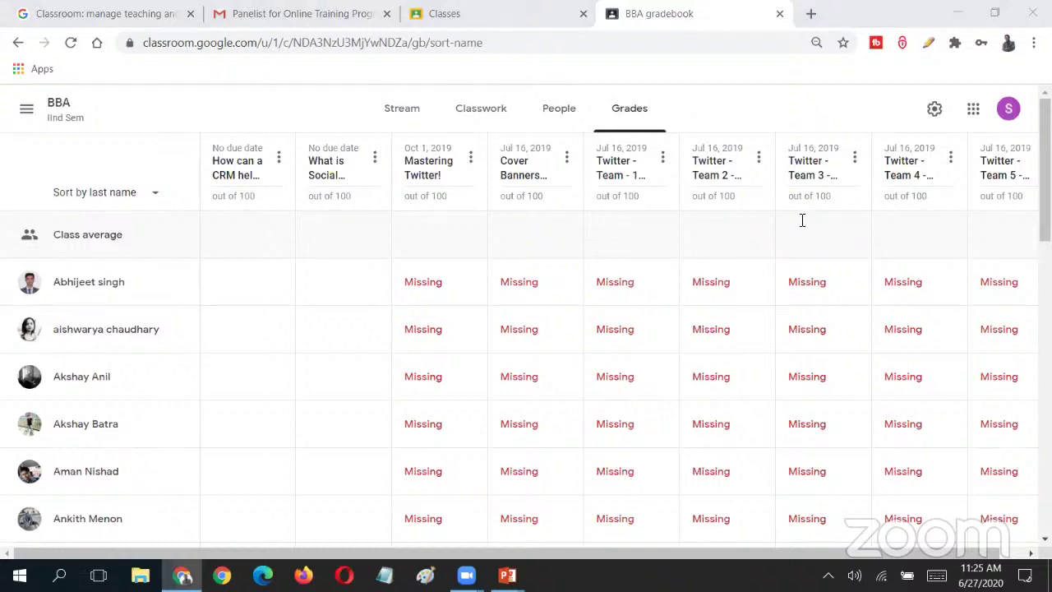
{"action": "mouse_move", "coordinate": [536, 557]}
{"action": "left_mouse_down"}
{"action": "mouse_move", "coordinate": [742, 557]}
{"action": "mouse_move", "coordinate": [534, 558]}
{"action": "left_mouse_up"}
{"action": "scroll", "coordinate": [667, 390], "scroll_direction": "down", "scroll_amount": 10}
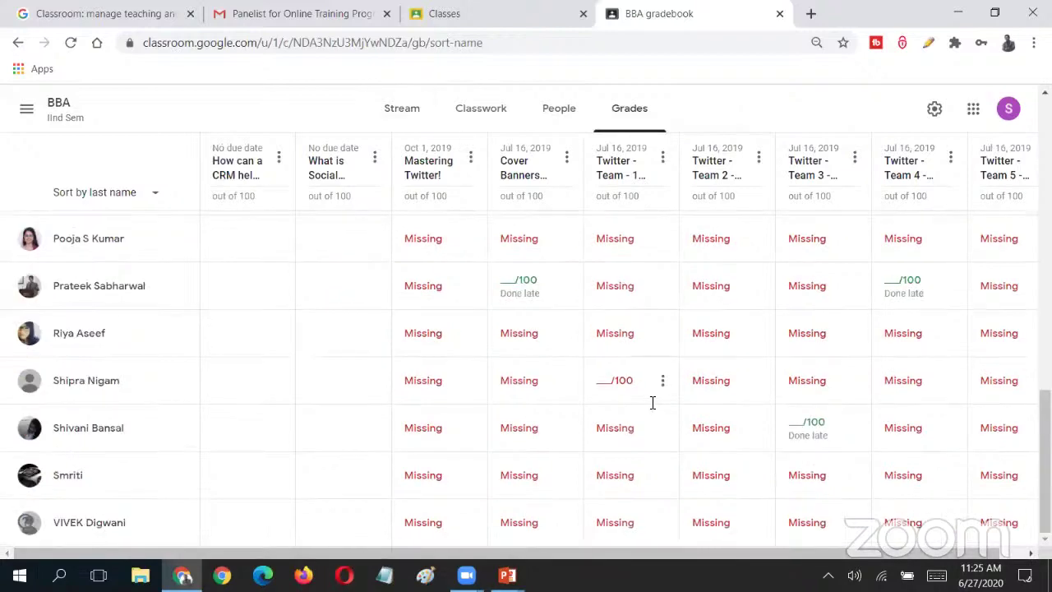
{"action": "scroll", "coordinate": [530, 333], "scroll_direction": "up", "scroll_amount": 10}
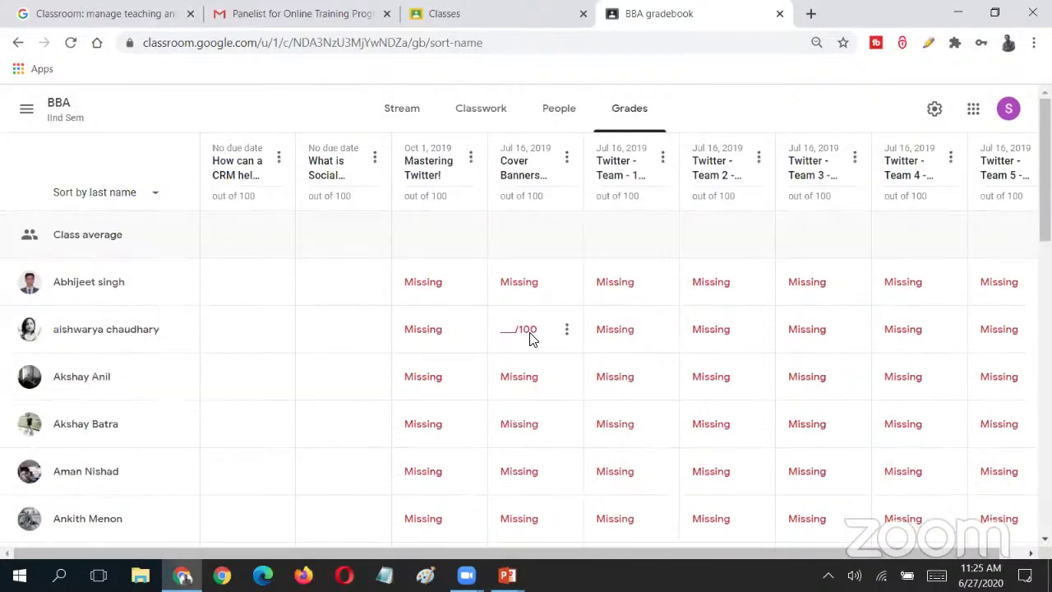
- Switch to the Digital Marketing - BVov - 4th Sem class Classwork and select Digital Marketing Strategy
{"action": "left_click", "coordinate": [501, 117]}
{"action": "left_click", "coordinate": [24, 110]}
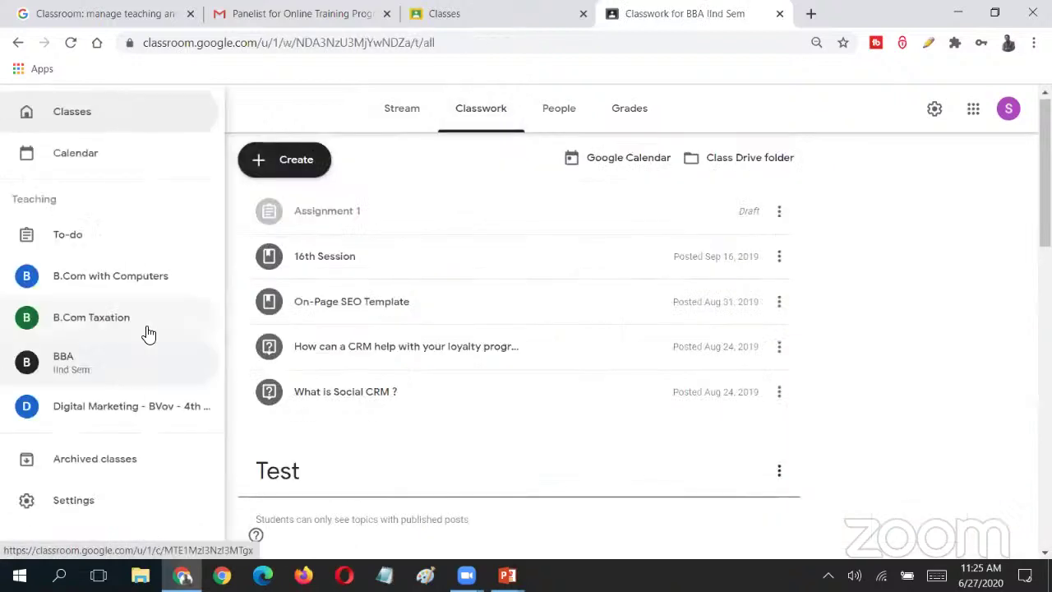
{"action": "left_click", "coordinate": [187, 389]}
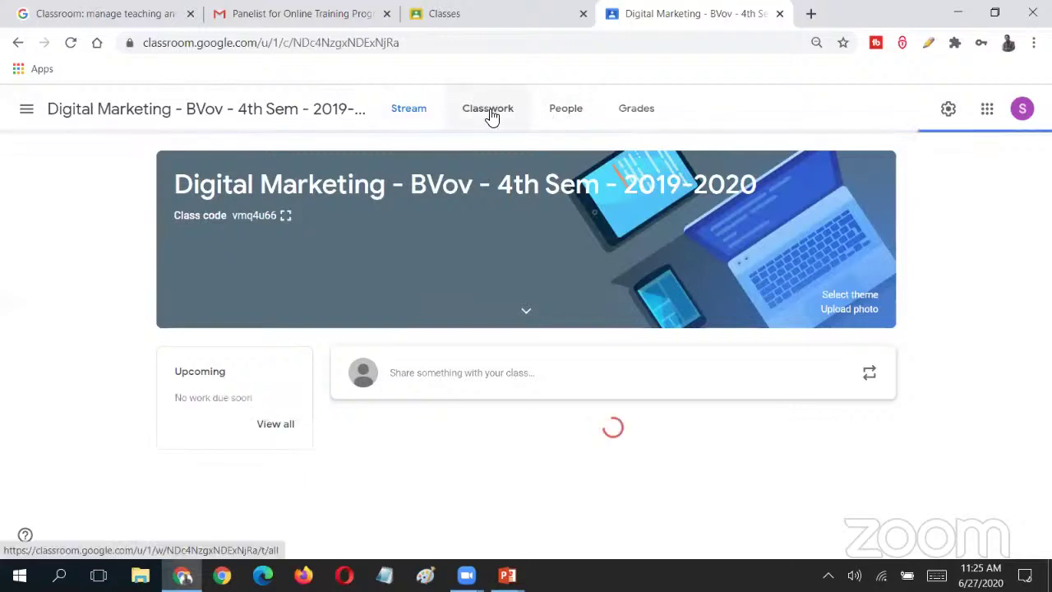
{"action": "left_click", "coordinate": [490, 115]}
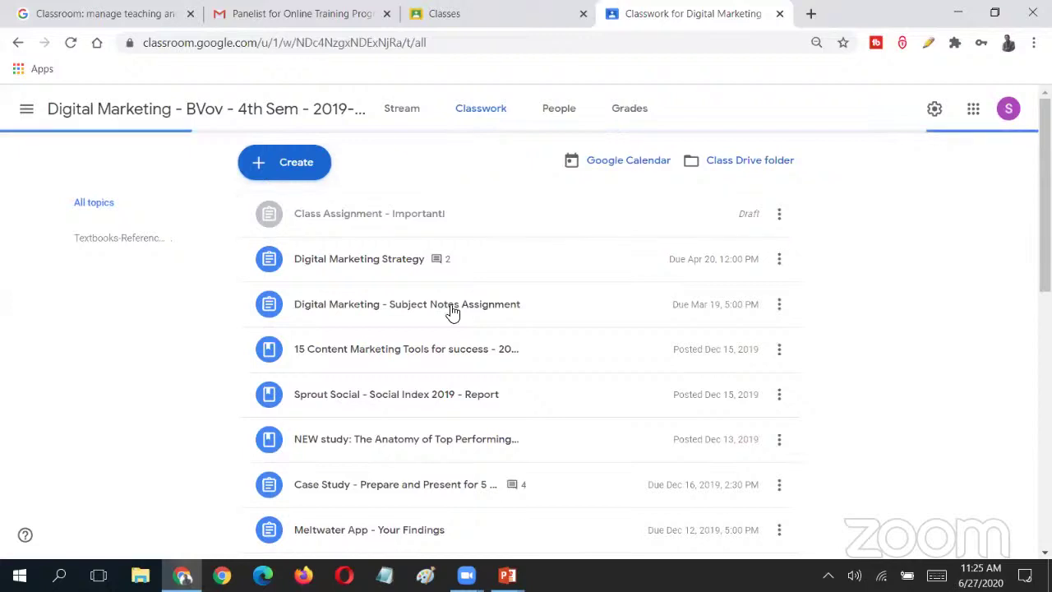
{"action": "left_click", "coordinate": [332, 268]}
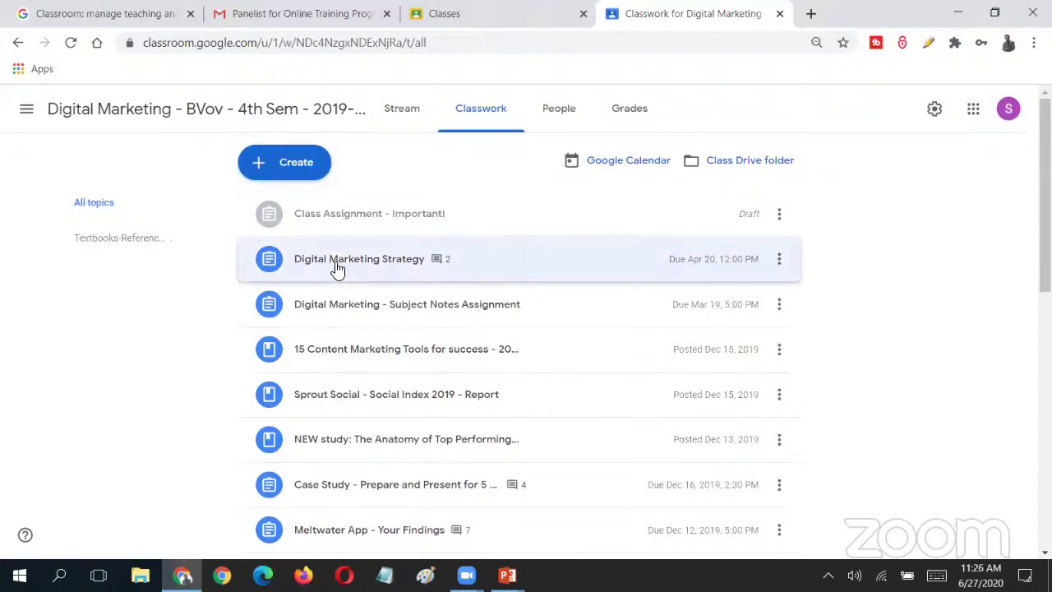
- Expand Digital Marketing Strategy and scroll its description, showing 17 turned in and 7 assigned
{"action": "left_click", "coordinate": [334, 270]}
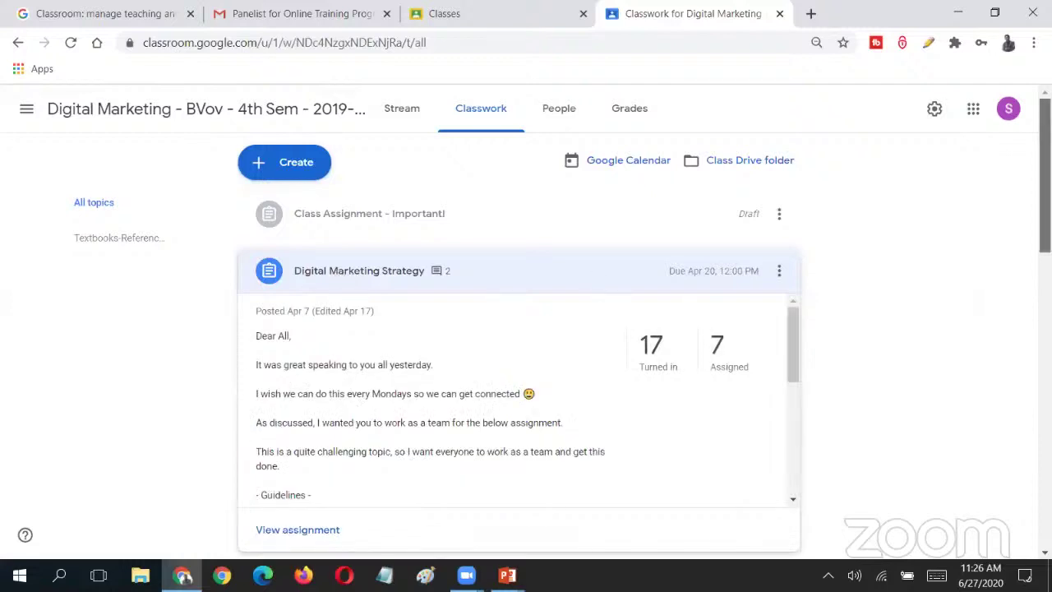
{"action": "scroll", "coordinate": [518, 346], "scroll_direction": "down", "scroll_amount": 1}
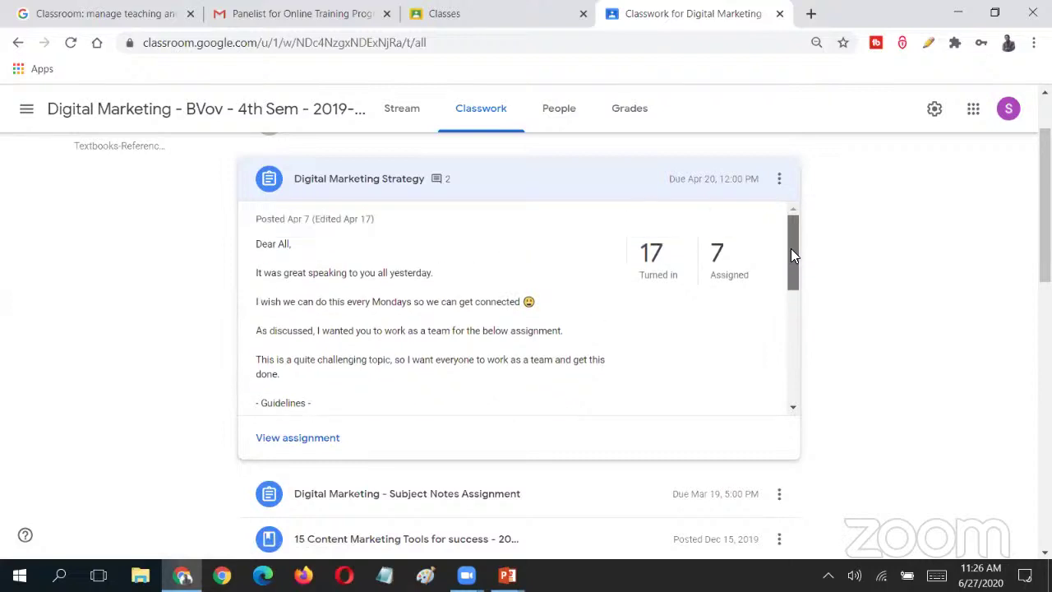
{"action": "scroll", "coordinate": [792, 258], "scroll_direction": "down", "scroll_amount": 1}
{"action": "scroll", "coordinate": [792, 258], "scroll_direction": "up", "scroll_amount": 1}
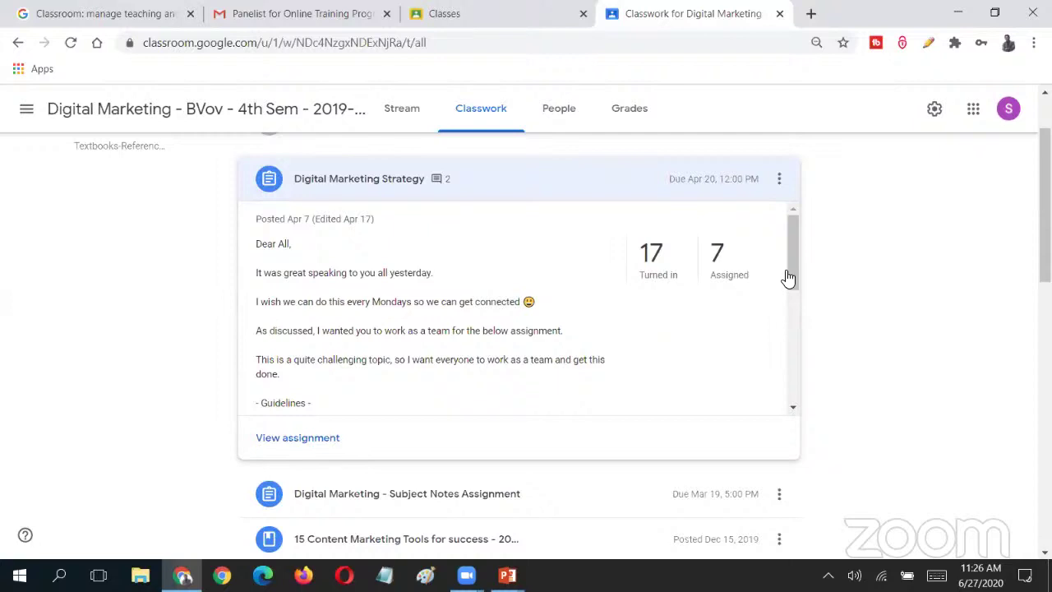
{"action": "left_click_drag", "start_coordinate": [792, 274], "coordinate": [811, 223]}
{"action": "left_click", "coordinate": [316, 448]}
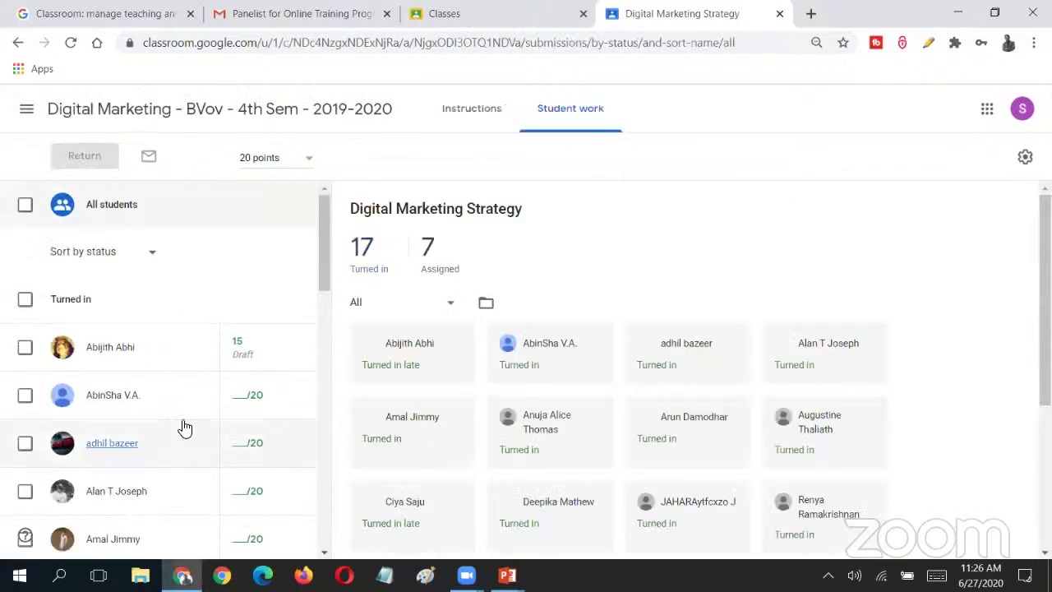
{"action": "left_click", "coordinate": [245, 395]}
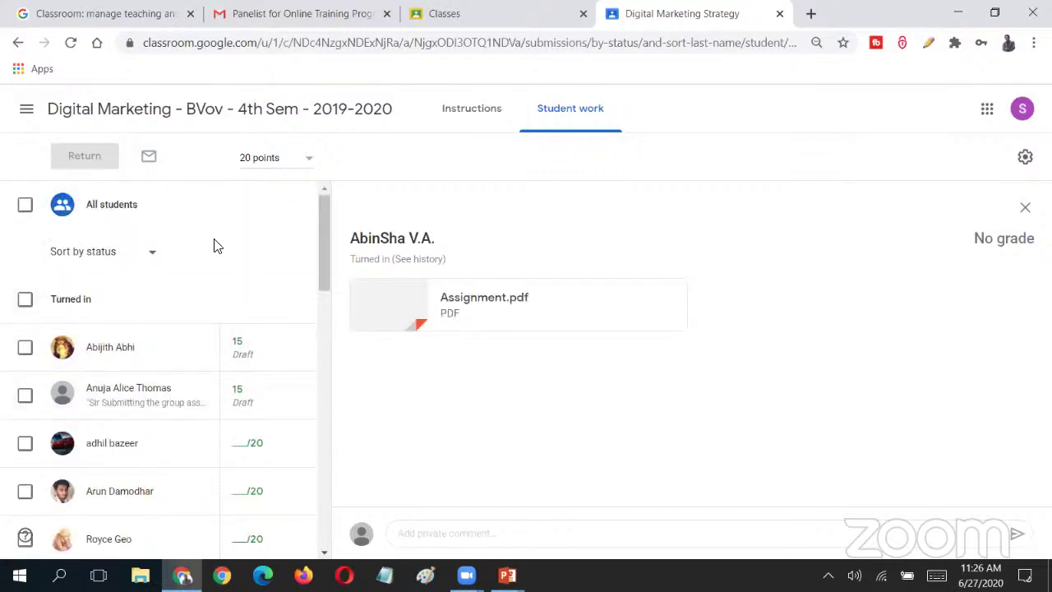
{"action": "left_click", "coordinate": [18, 43]}
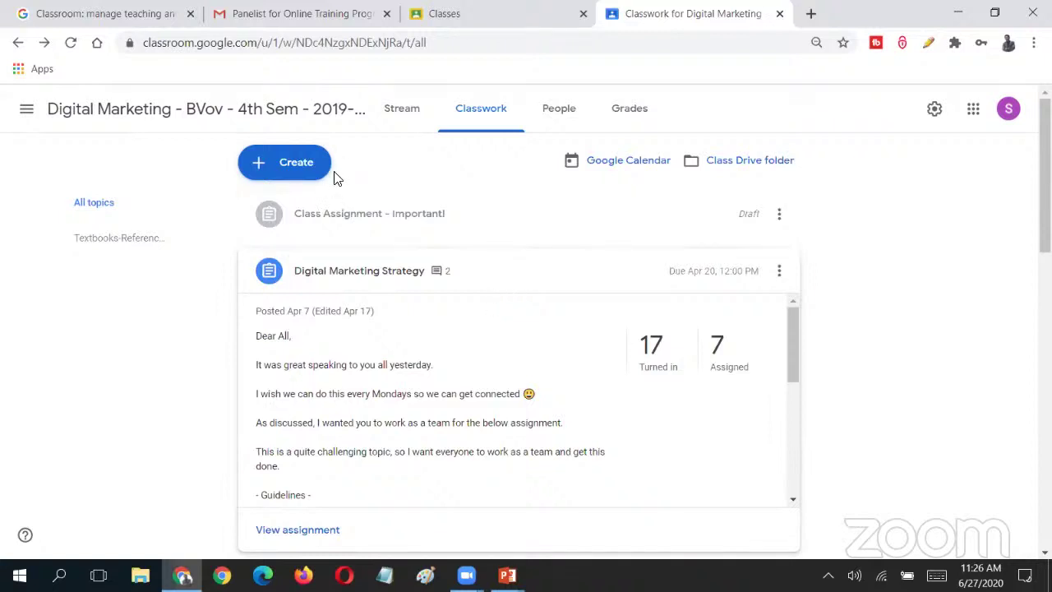
- Create a new Assignment from the Create menu for the Digital Marketing class
{"action": "left_click", "coordinate": [289, 164]}
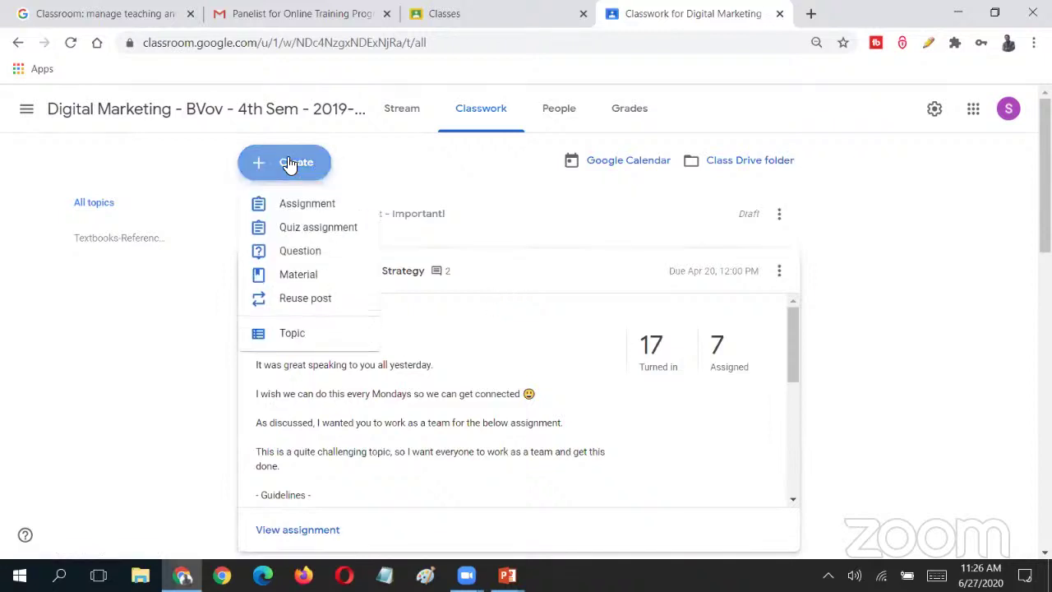
{"action": "left_click", "coordinate": [346, 215]}
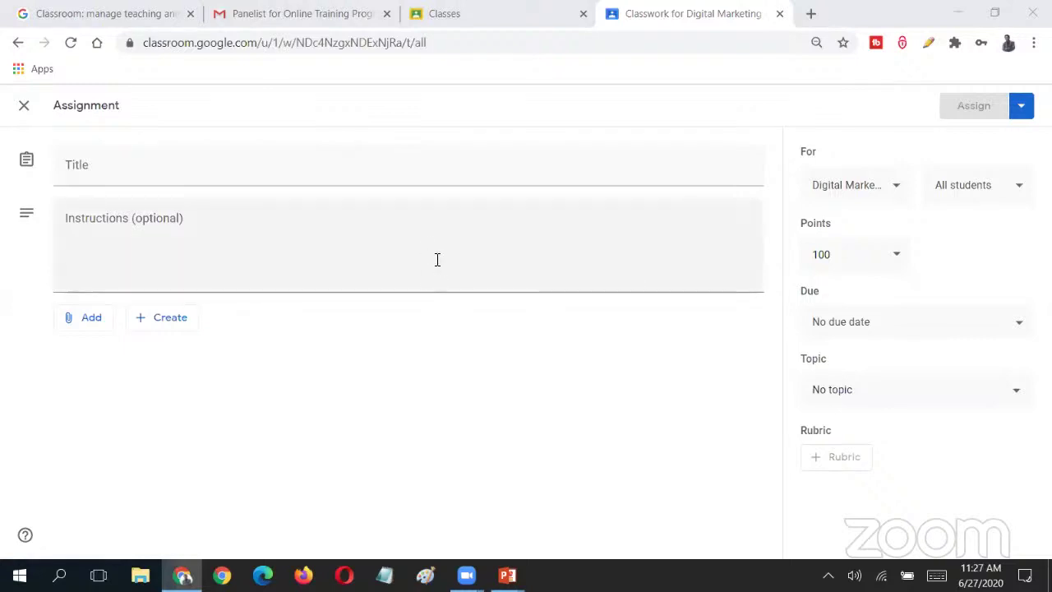
- Title the new assignment 'Social Media Research - Group 1'
{"action": "left_click", "coordinate": [533, 167]}
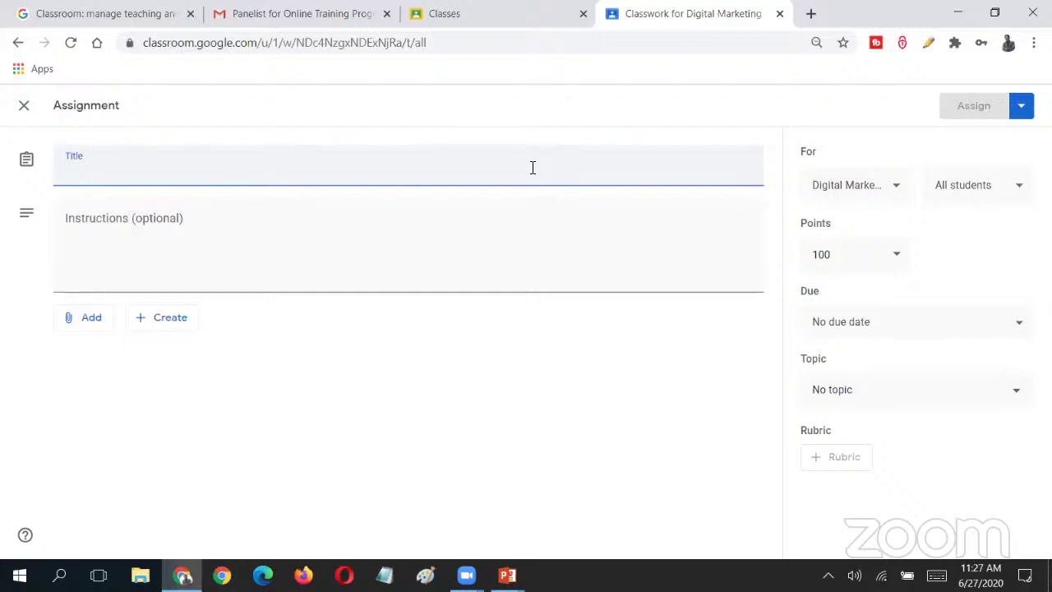
{"action": "type", "text": "Social Media re"}
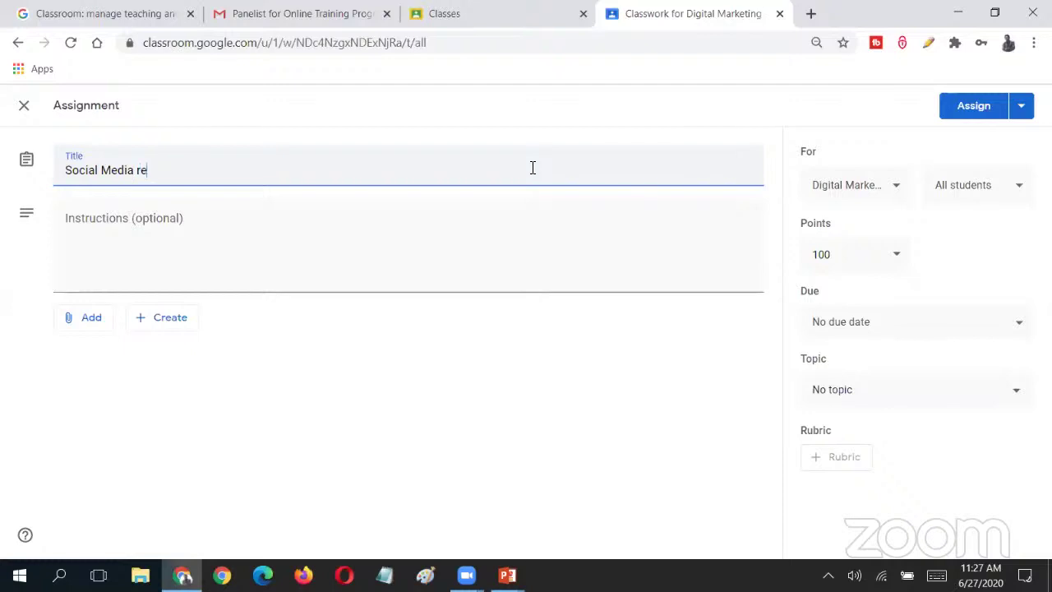
{"action": "key", "text": "BackSpace"}
{"action": "key", "text": "BackSpace"}
{"action": "type", "text": "Research - Group 1"}
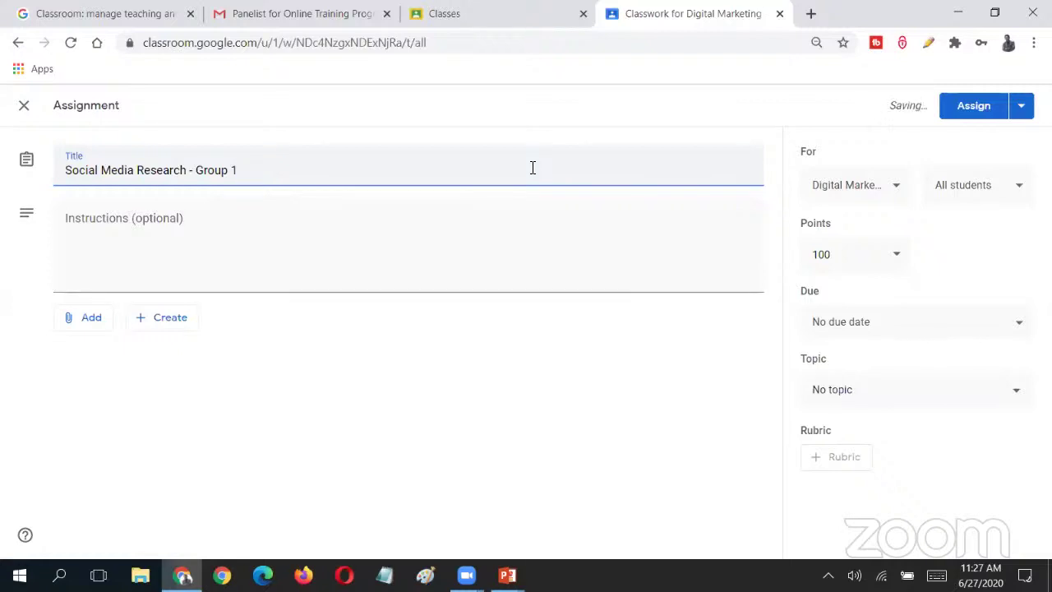
- Add the instructions 'This is the instruction.' followed by a signature line with the author's name
{"action": "left_click", "coordinate": [418, 213]}
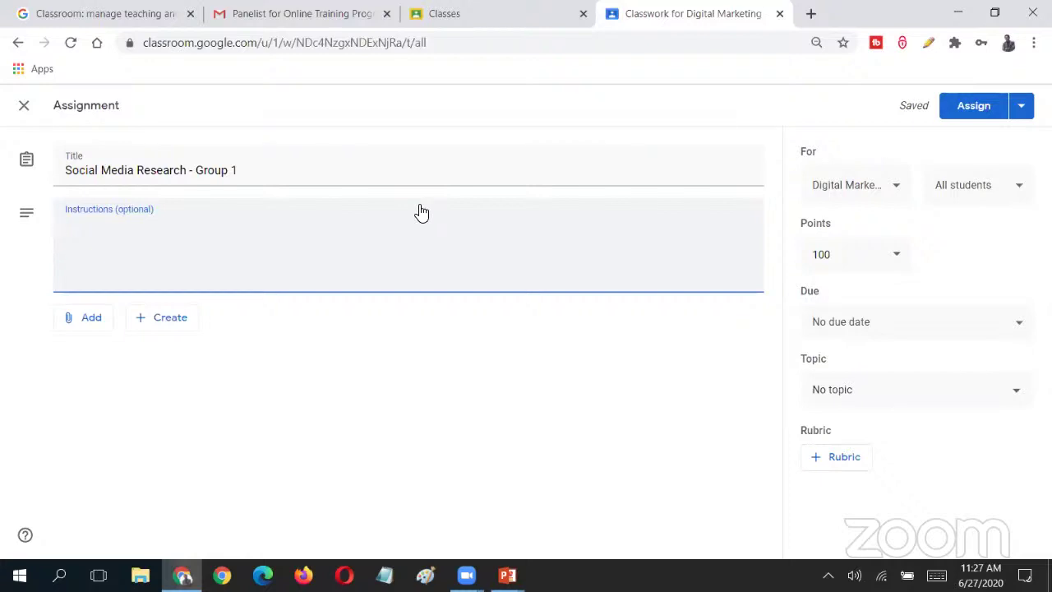
{"action": "type", "text": "This is the instructions"}
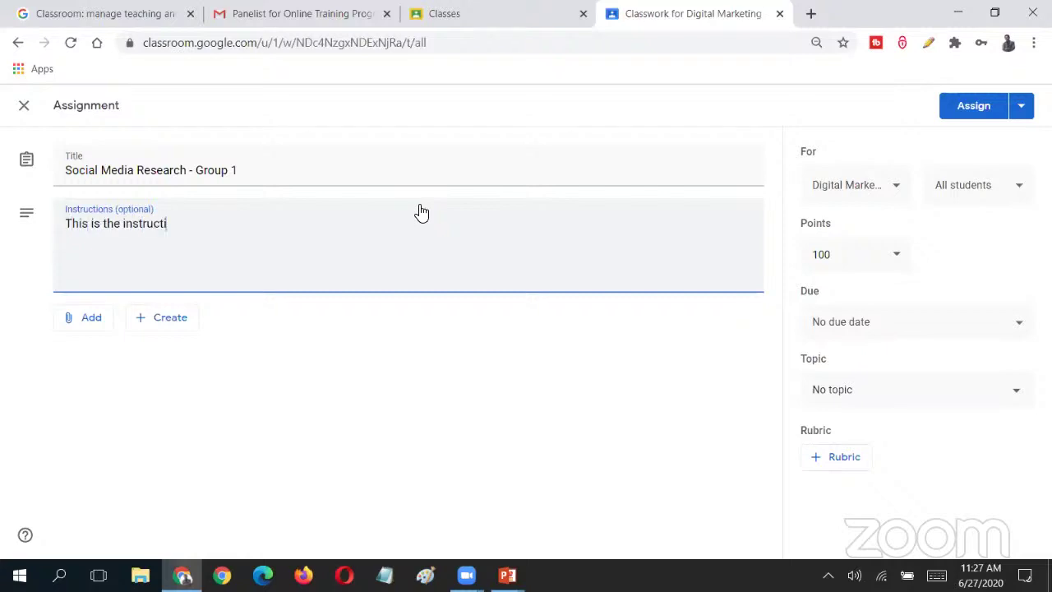
{"action": "key", "text": "BackSpace"}
{"action": "type", "text": "."}
{"action": "key", "text": "Return"}
{"action": "key", "text": "Return"}
{"action": "type", "text": "-Sajin"}
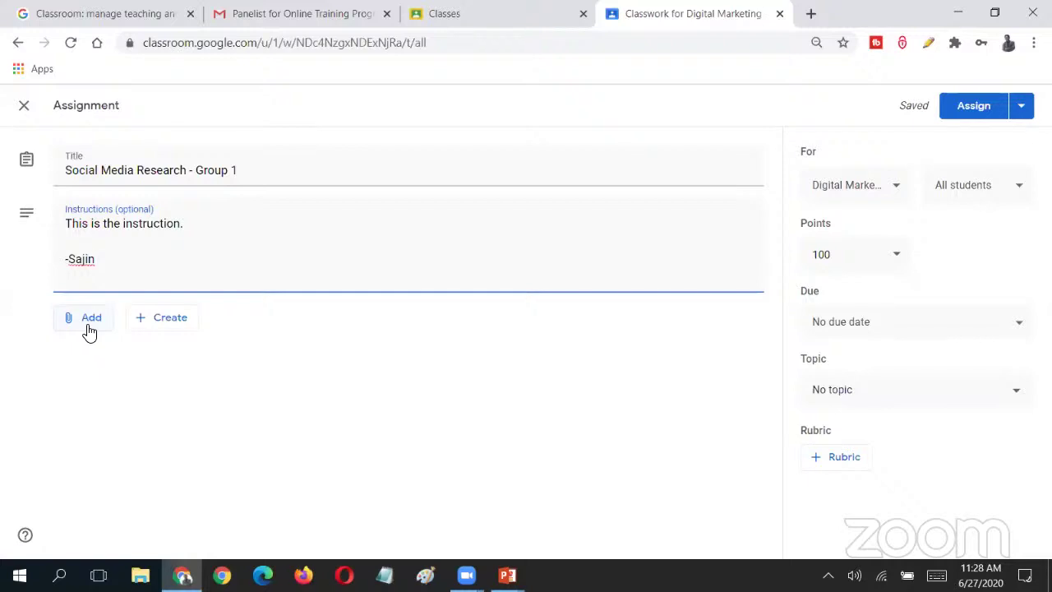
{"action": "left_click", "coordinate": [99, 327]}
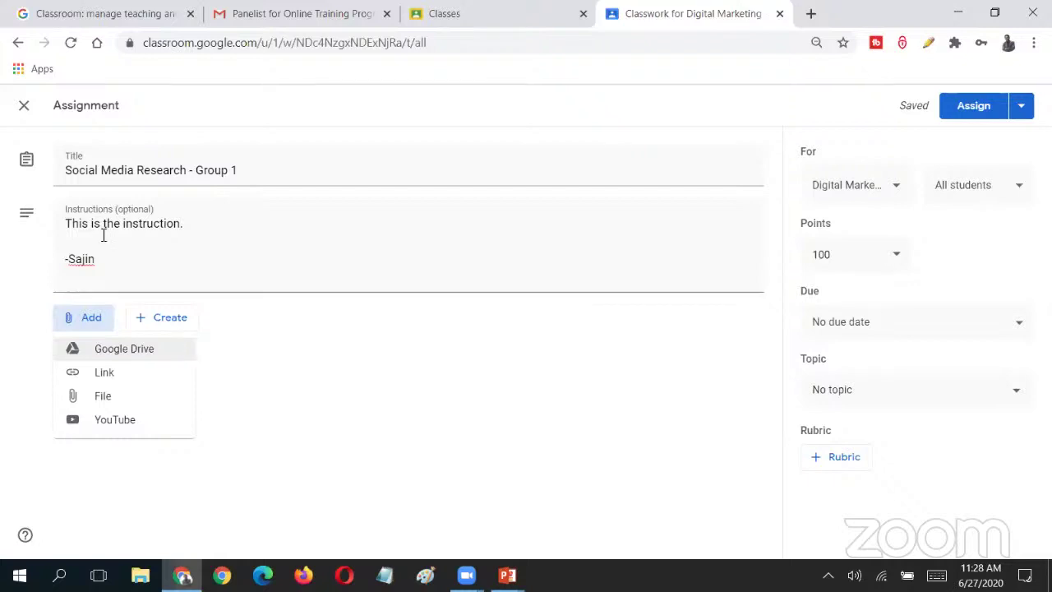
{"action": "left_click", "coordinate": [172, 373]}
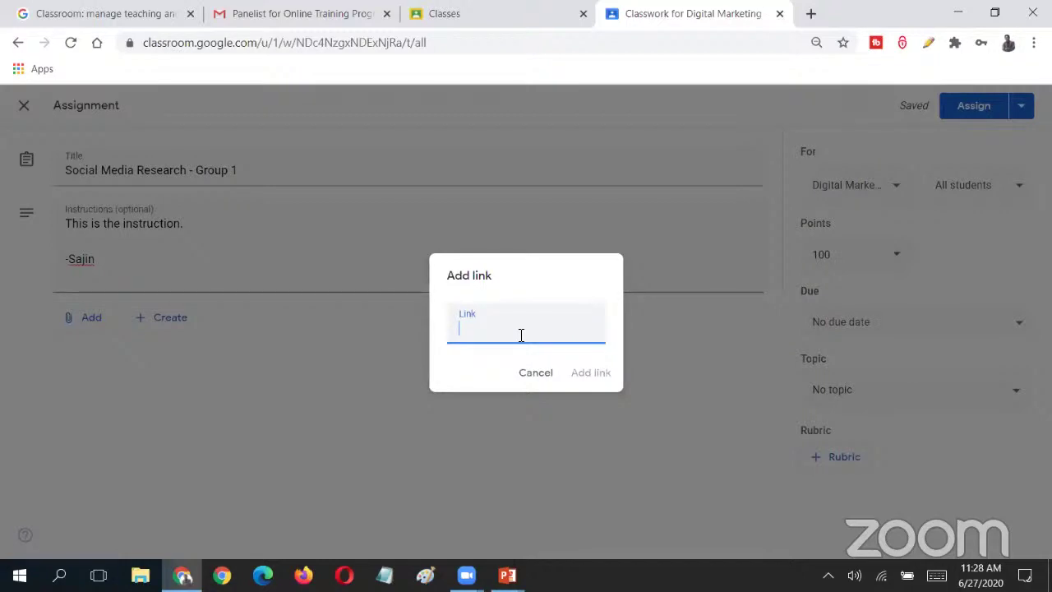
{"action": "left_click", "coordinate": [464, 323]}
{"action": "type", "text": "dsadas"}
{"action": "left_click", "coordinate": [539, 372]}
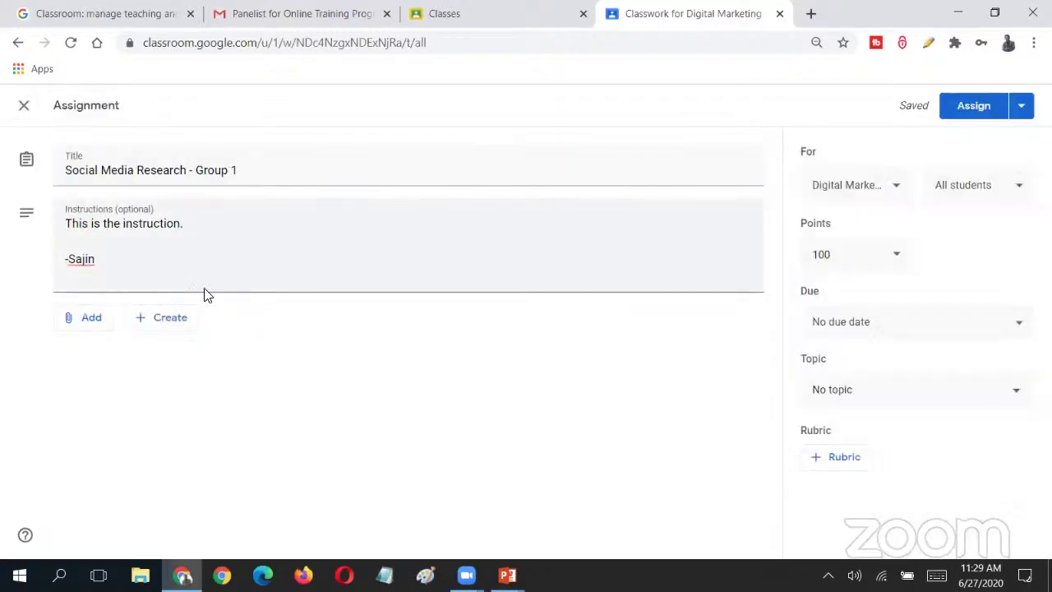
{"action": "left_click", "coordinate": [93, 324]}
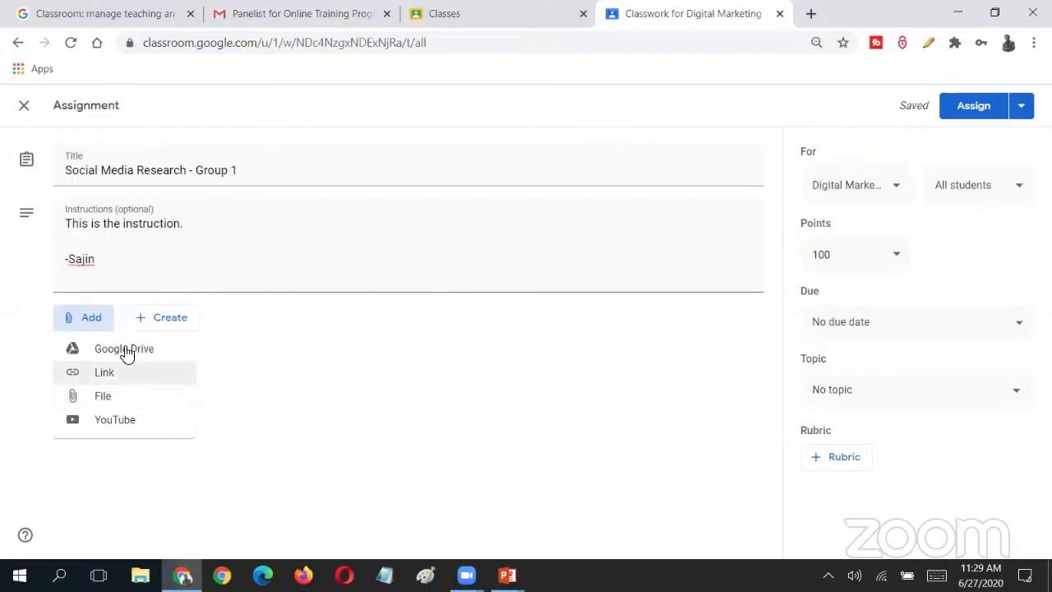
{"action": "left_click", "coordinate": [136, 398]}
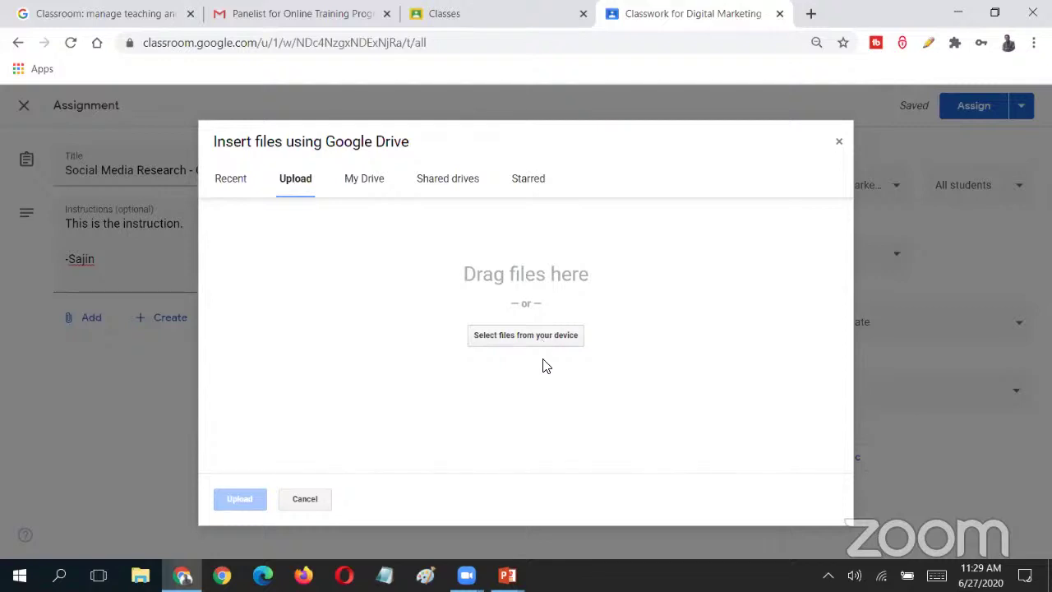
{"action": "left_click", "coordinate": [538, 333]}
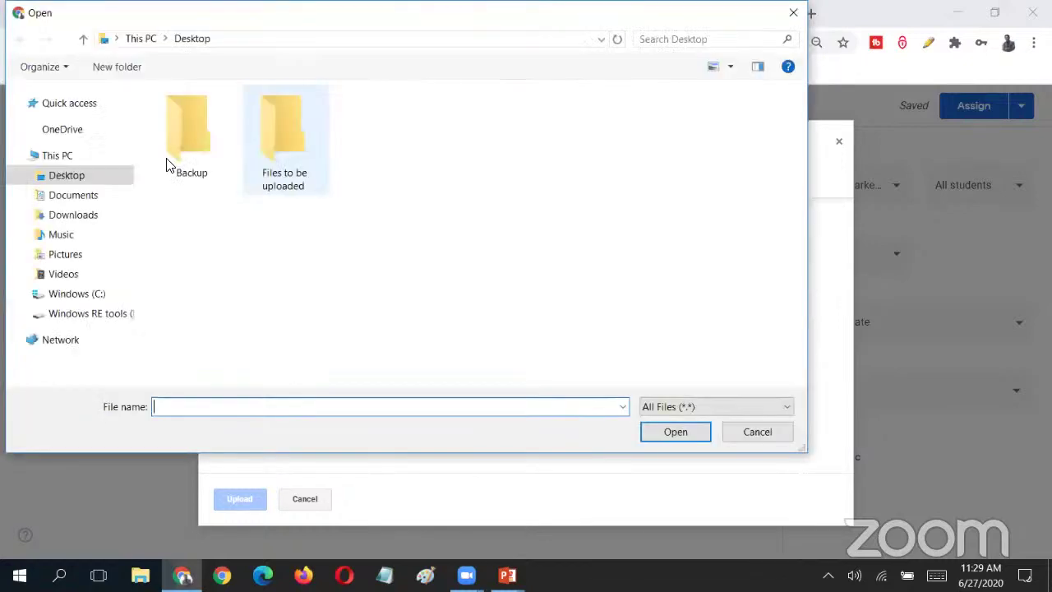
{"action": "double_click", "coordinate": [287, 144]}
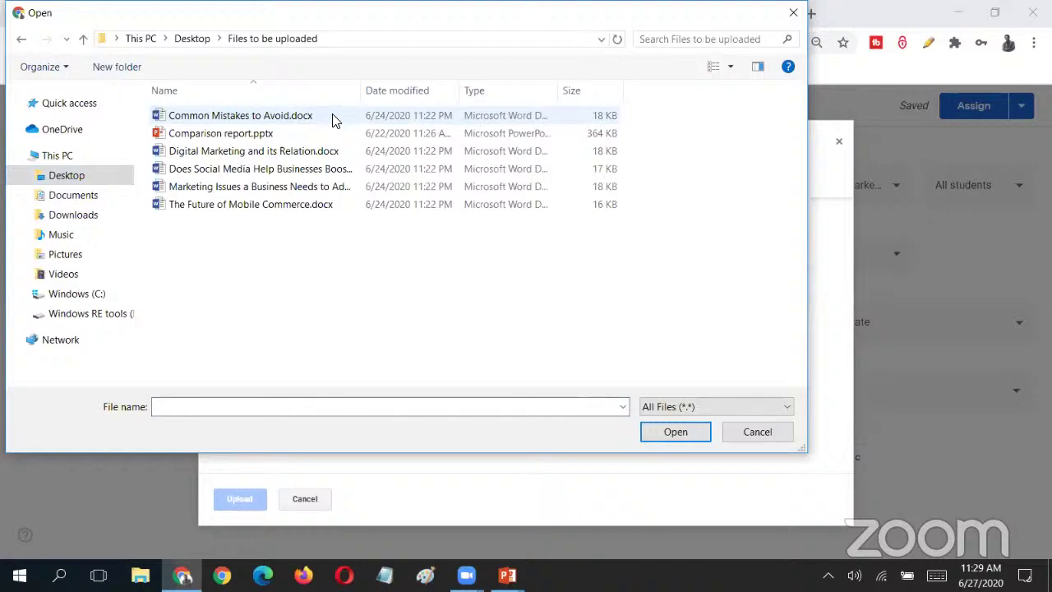
{"action": "double_click", "coordinate": [326, 207]}
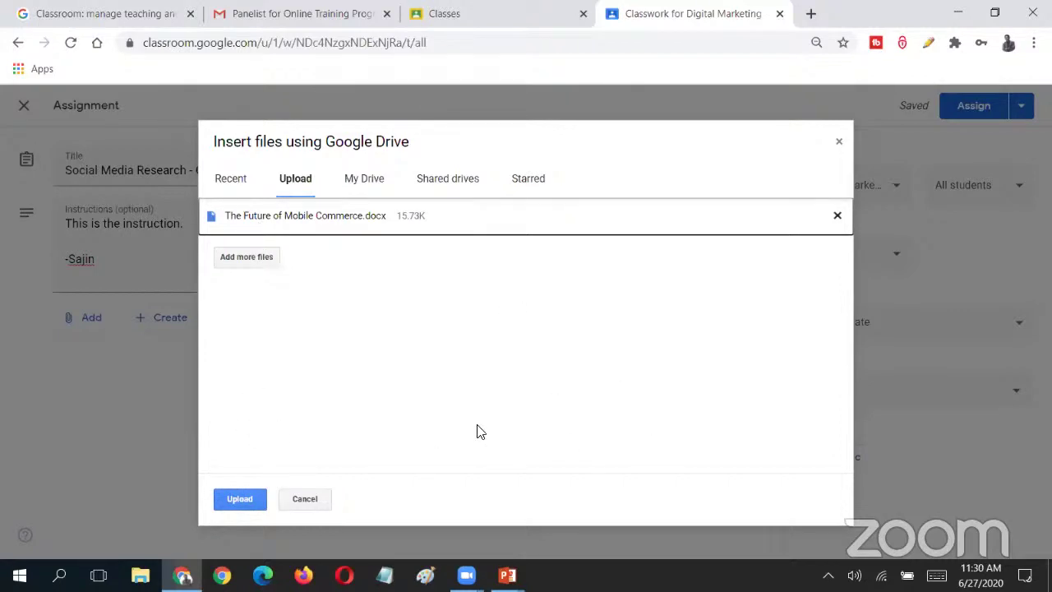
{"action": "left_click", "coordinate": [312, 501]}
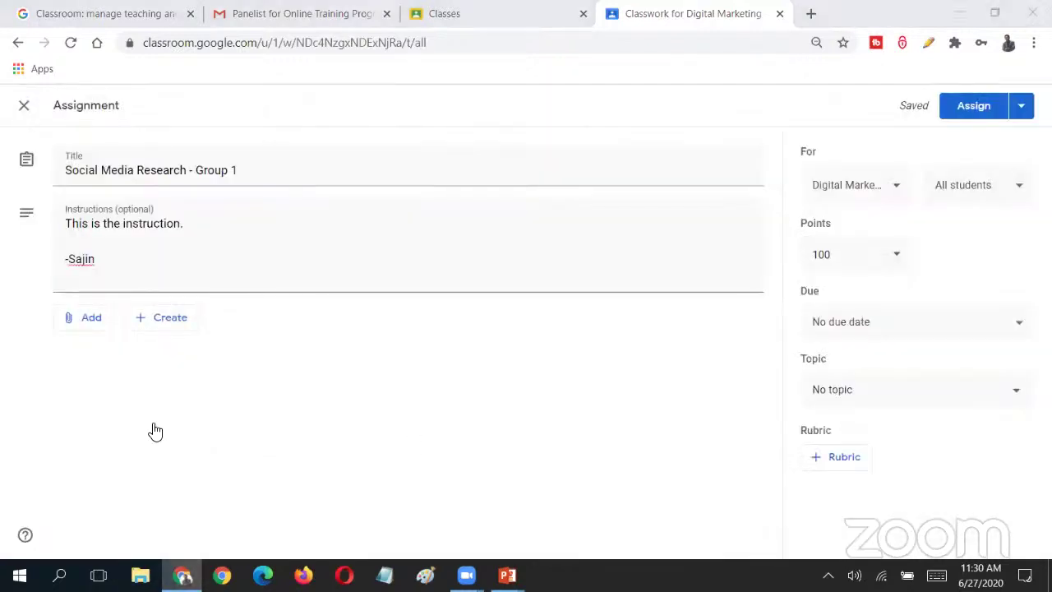
- Open File Explorer at Desktop > Files to be uploaded, docked beside the browser
{"action": "left_click", "coordinate": [164, 271]}
{"action": "key", "text": "super+e"}
{"action": "left_click", "coordinate": [61, 240]}
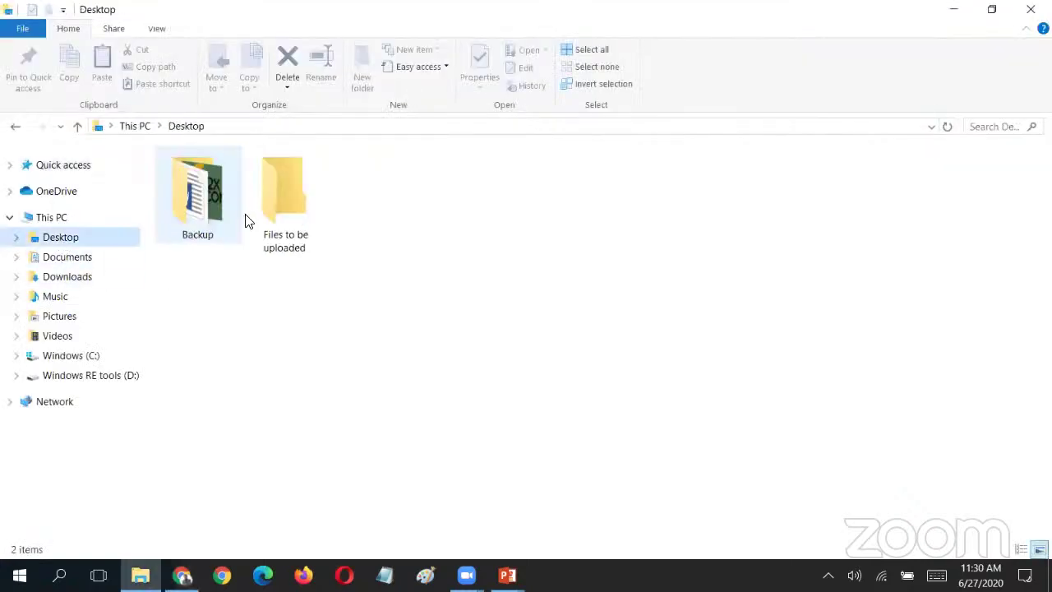
{"action": "double_click", "coordinate": [282, 200]}
{"action": "key", "text": "super+Down"}
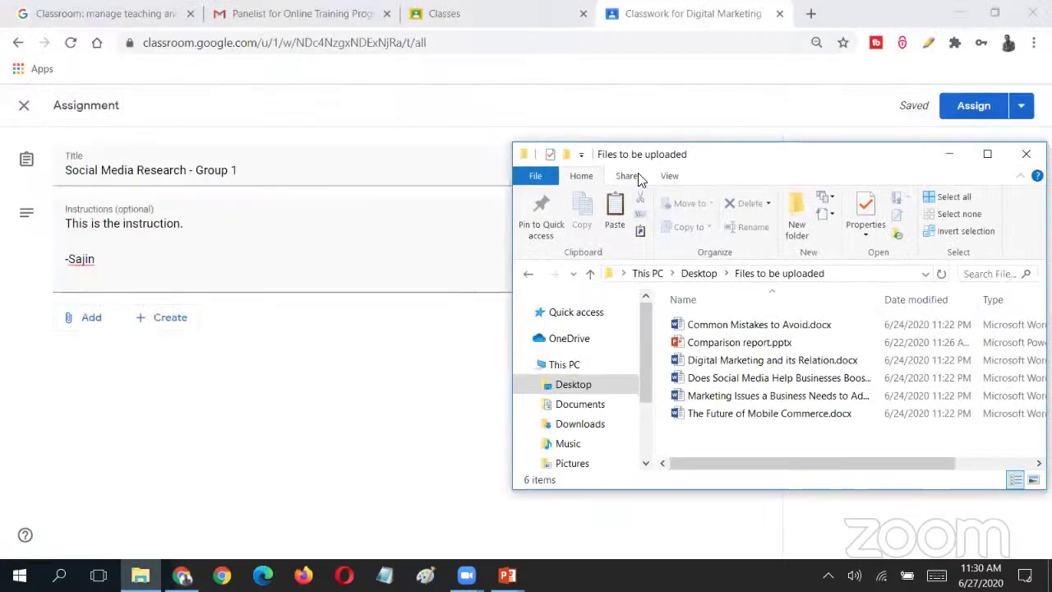
{"action": "left_click_drag", "start_coordinate": [693, 162], "coordinate": [731, 162]}
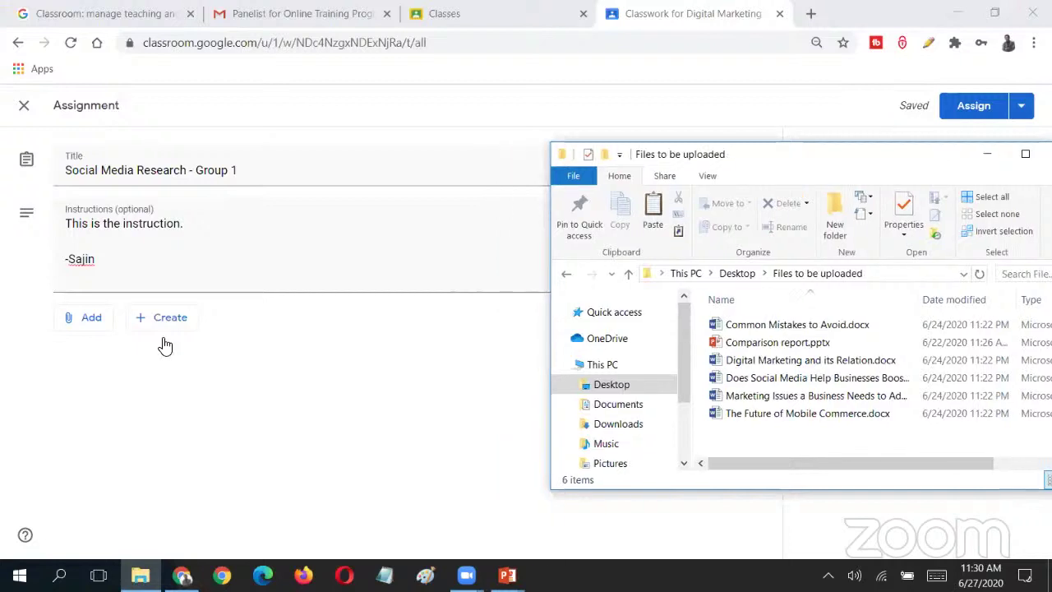
- Upload the five .docx files via Add > File, leaving out Comparison report.pptx
{"action": "left_click", "coordinate": [91, 319]}
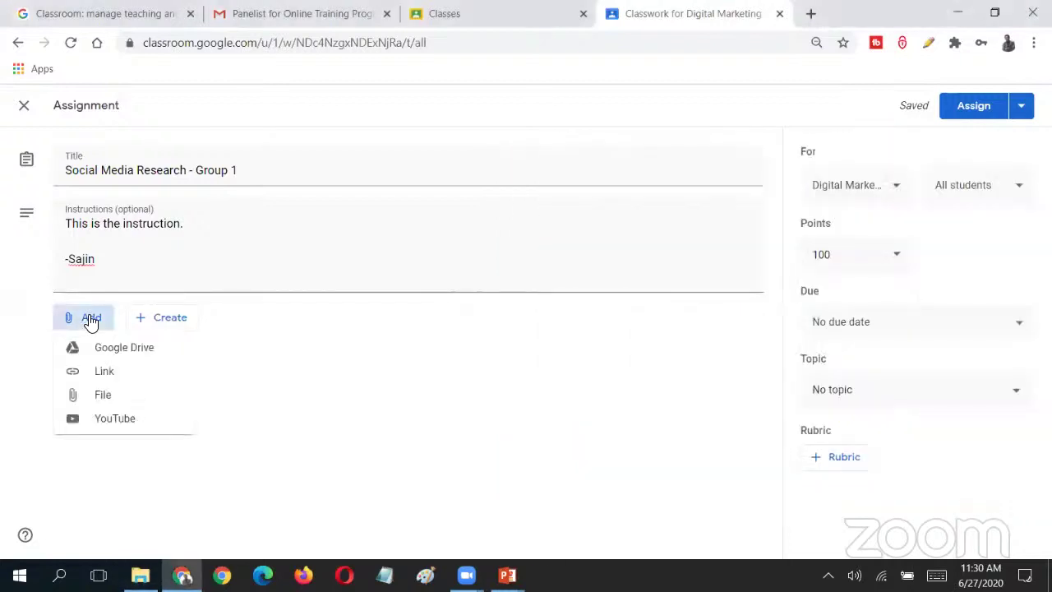
{"action": "left_click", "coordinate": [137, 405]}
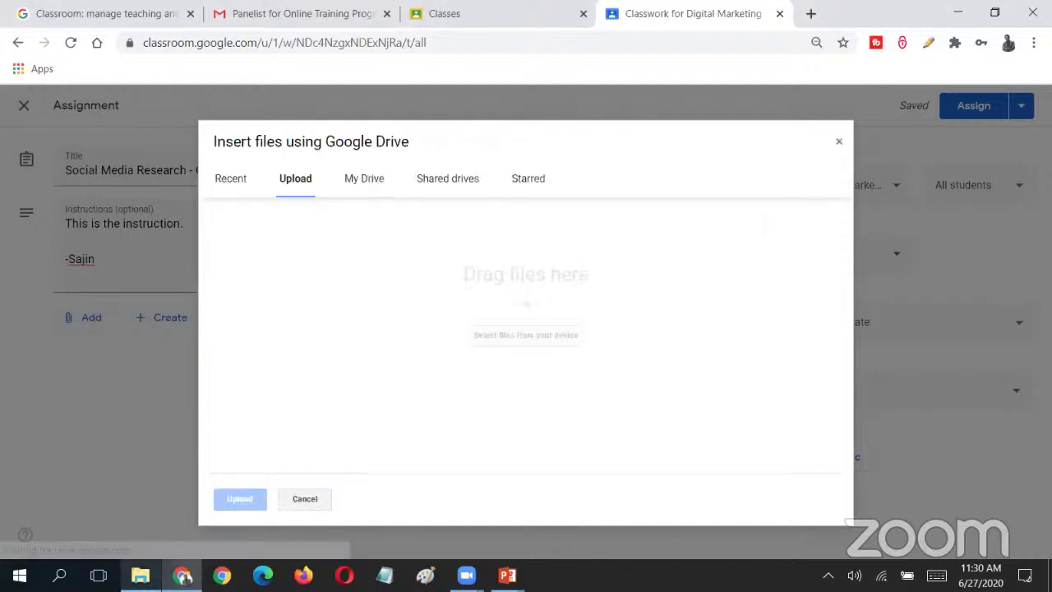
{"action": "key", "text": "alt+Tab"}
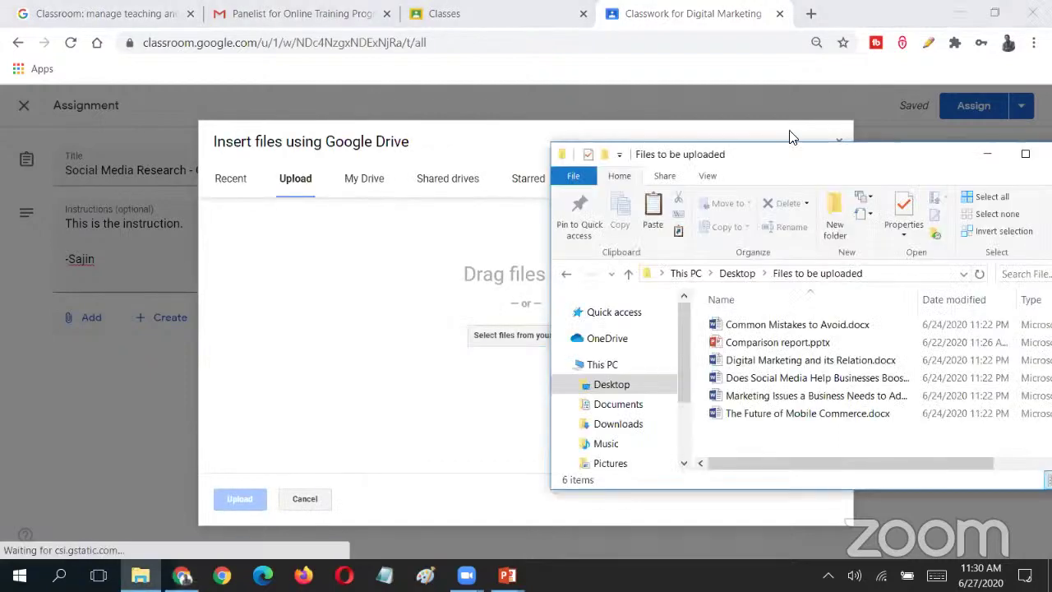
{"action": "left_click", "coordinate": [960, 394]}
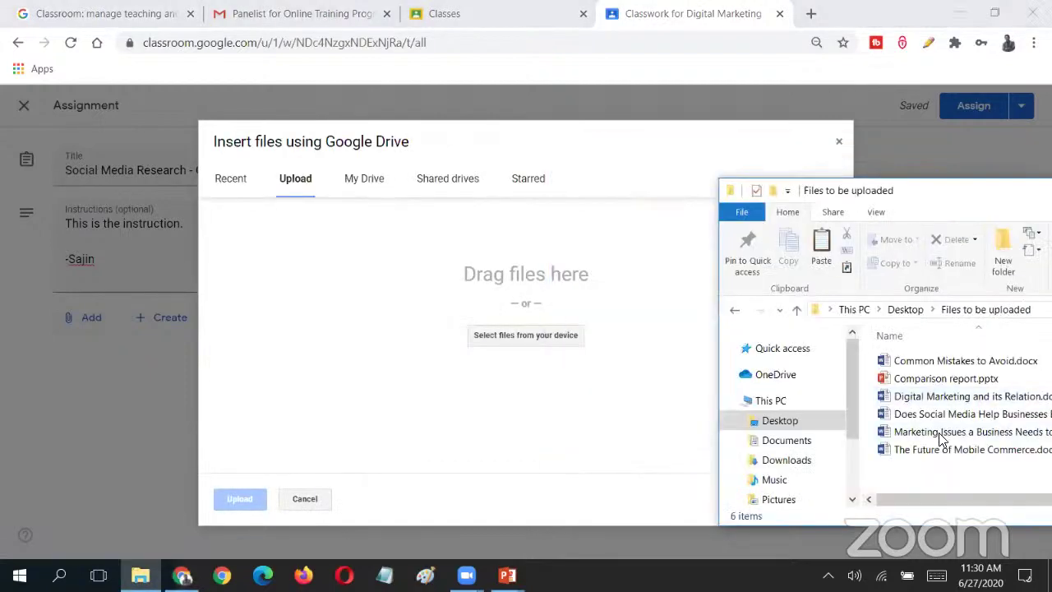
{"action": "key", "text": "ctrl+a"}
{"action": "left_click", "coordinate": [912, 378], "text": "ctrl"}
{"action": "left_click_drag", "start_coordinate": [503, 296], "coordinate": [491, 294]}
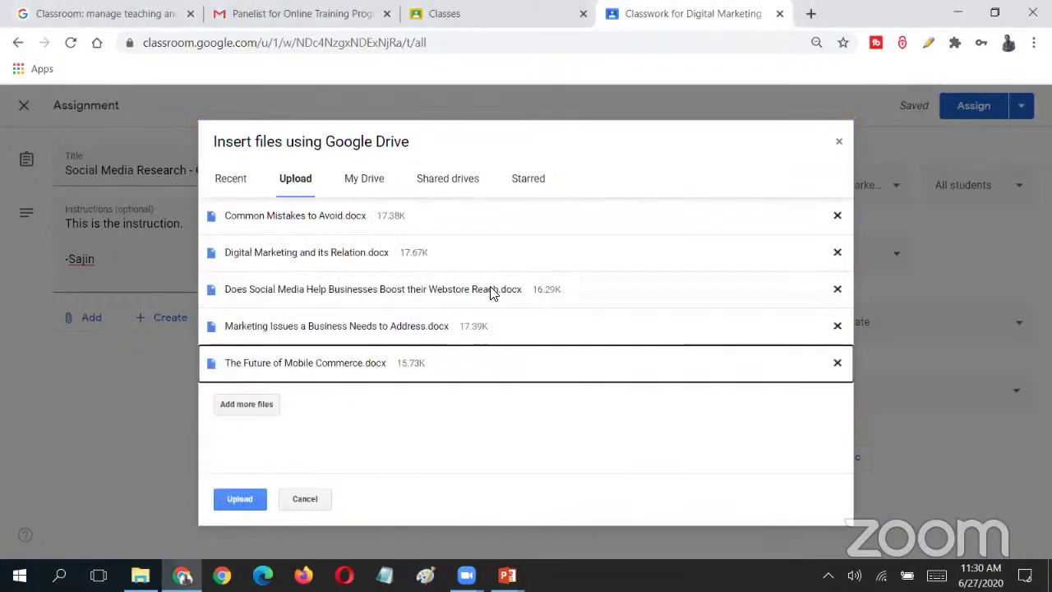
{"action": "left_click", "coordinate": [239, 500]}
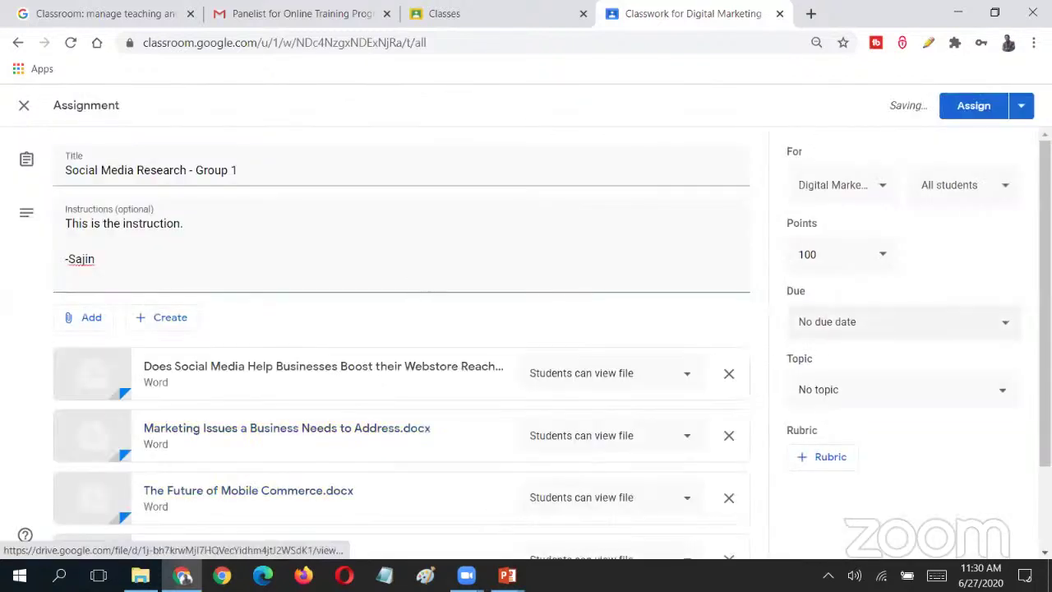
{"action": "scroll", "coordinate": [493, 510], "scroll_direction": "down", "scroll_amount": 2}
{"action": "scroll", "coordinate": [493, 345], "scroll_direction": "down", "scroll_amount": 1}
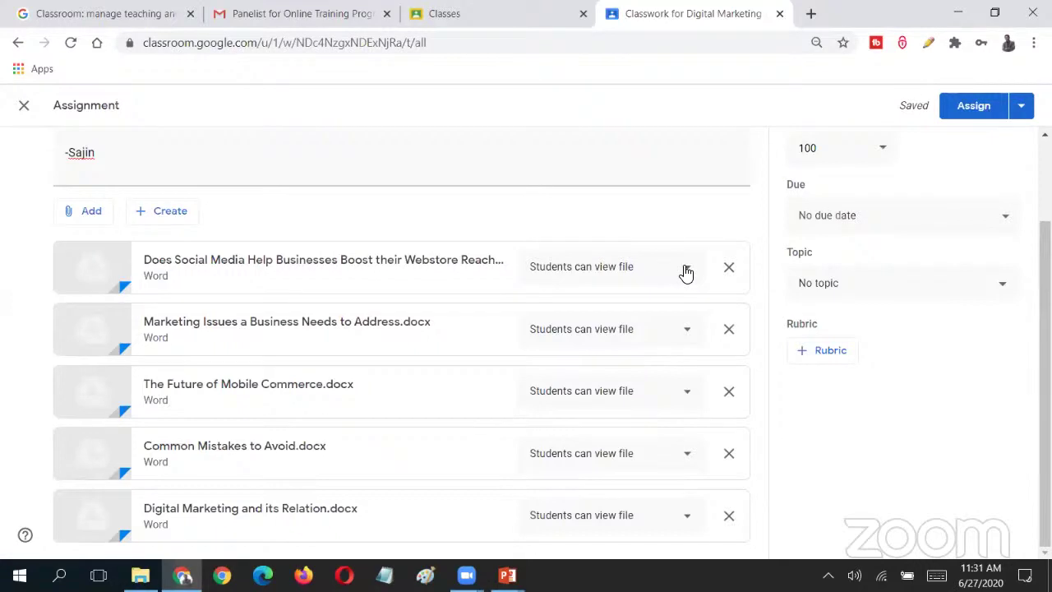
{"action": "left_click", "coordinate": [686, 273]}
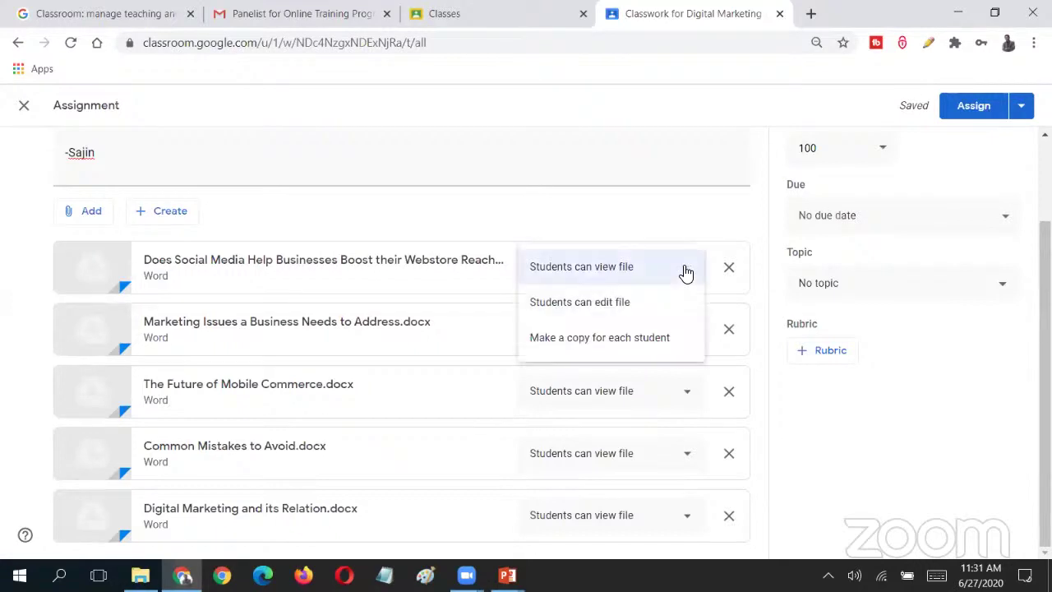
{"action": "left_click", "coordinate": [876, 423]}
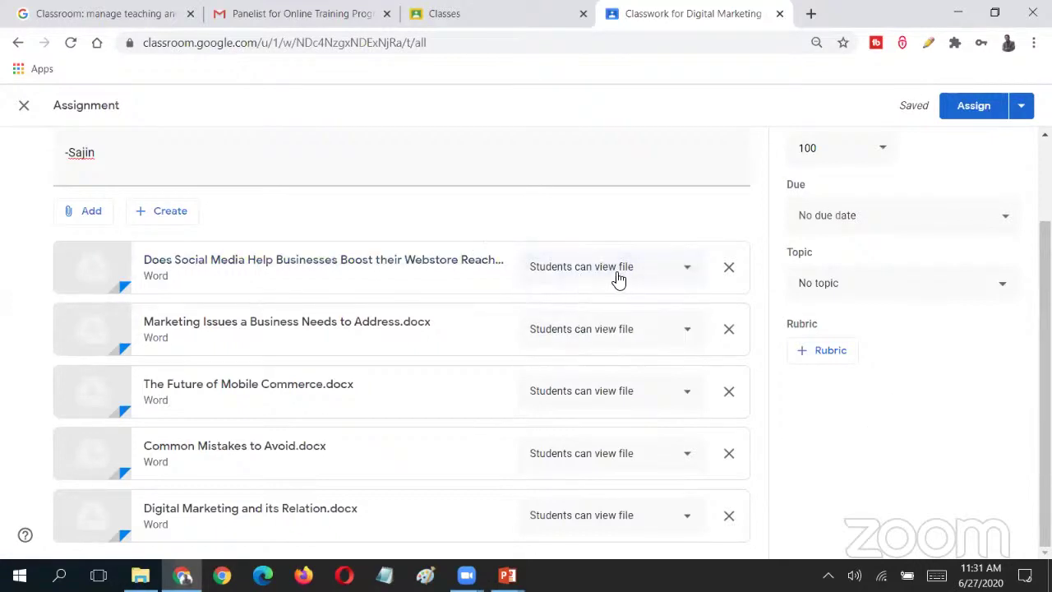
{"action": "left_click", "coordinate": [682, 275]}
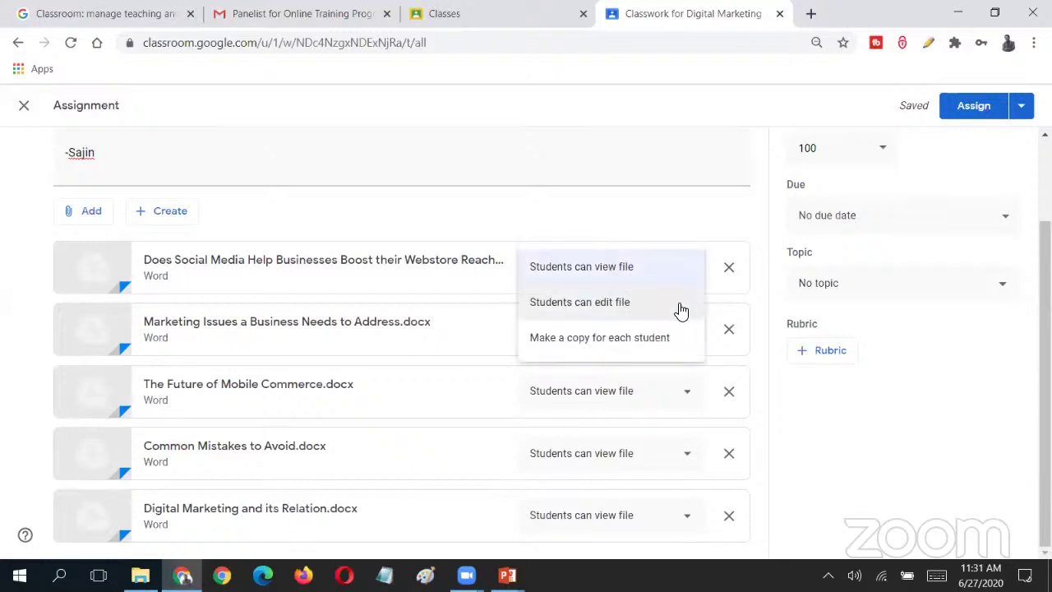
{"action": "left_click", "coordinate": [683, 279]}
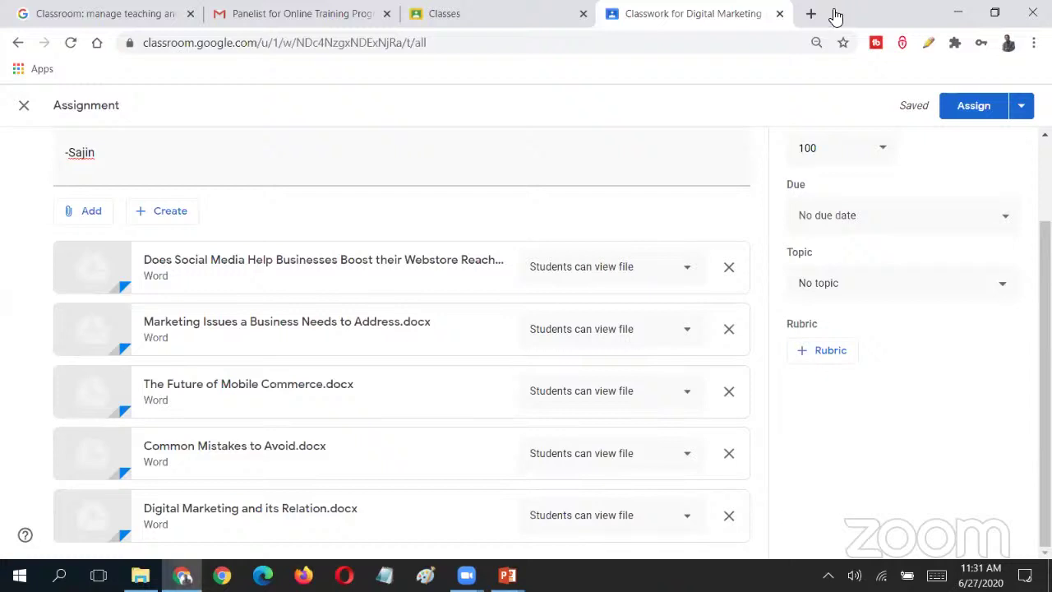
{"action": "left_click", "coordinate": [658, 271]}
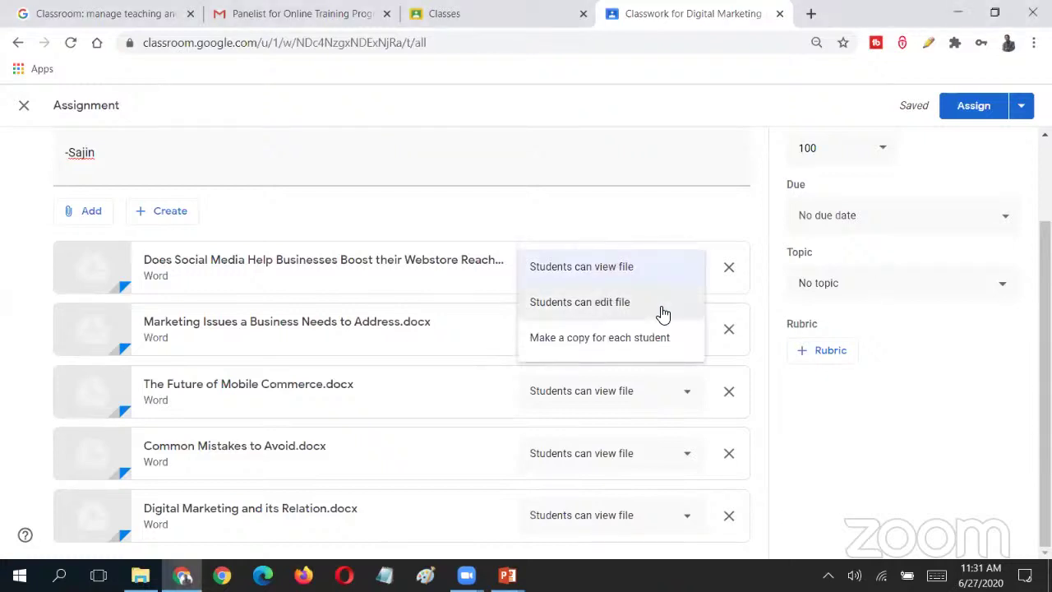
{"action": "scroll", "coordinate": [681, 288], "scroll_direction": "up", "scroll_amount": 1}
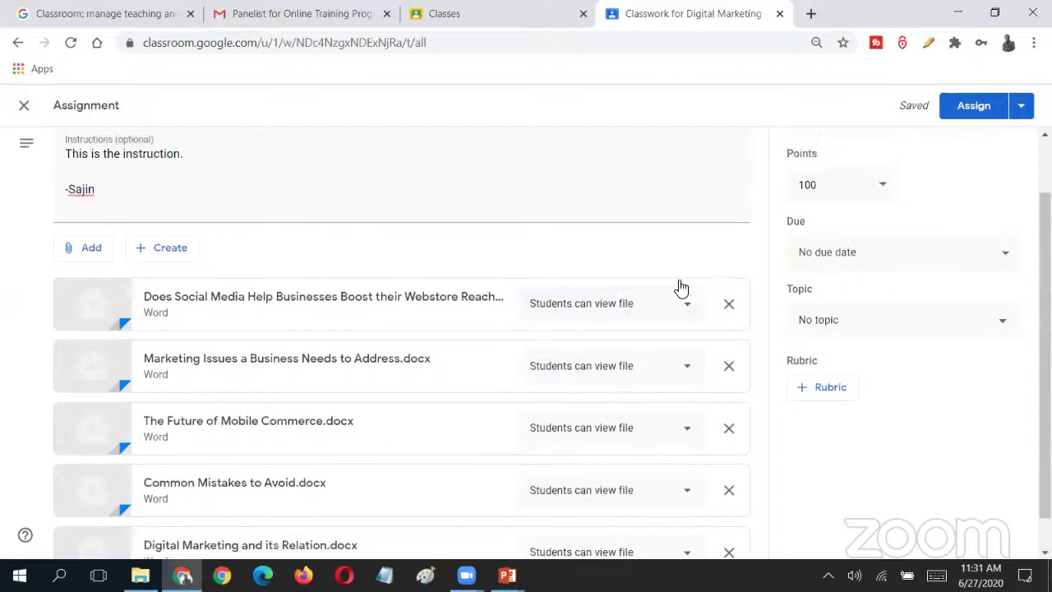
{"action": "scroll", "coordinate": [680, 288], "scroll_direction": "up", "scroll_amount": 2}
{"action": "left_click", "coordinate": [684, 375]}
{"action": "scroll", "coordinate": [688, 371], "scroll_direction": "down", "scroll_amount": 1}
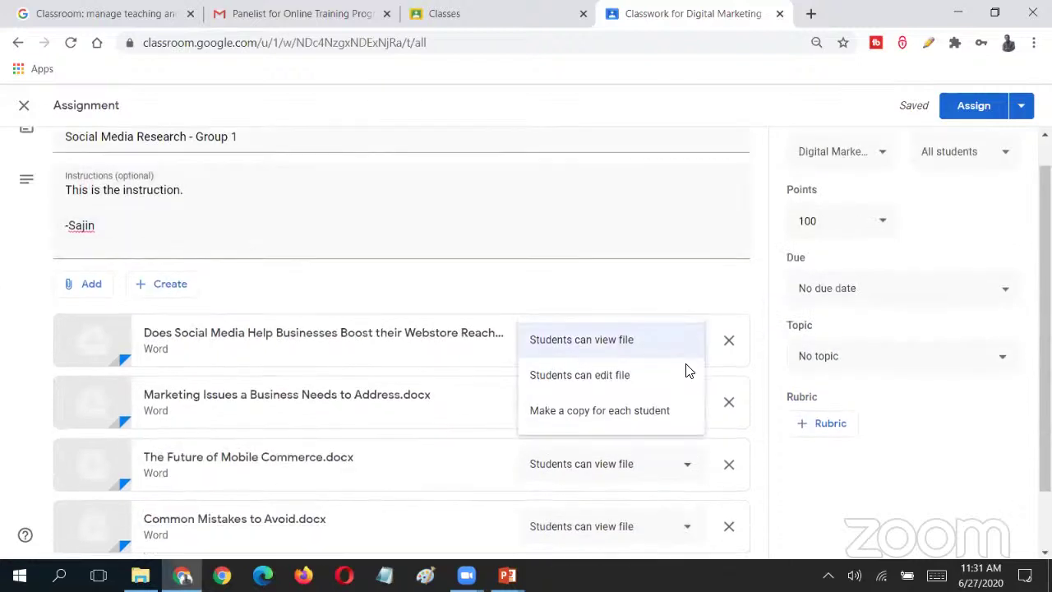
{"action": "scroll", "coordinate": [688, 371], "scroll_direction": "down", "scroll_amount": 1}
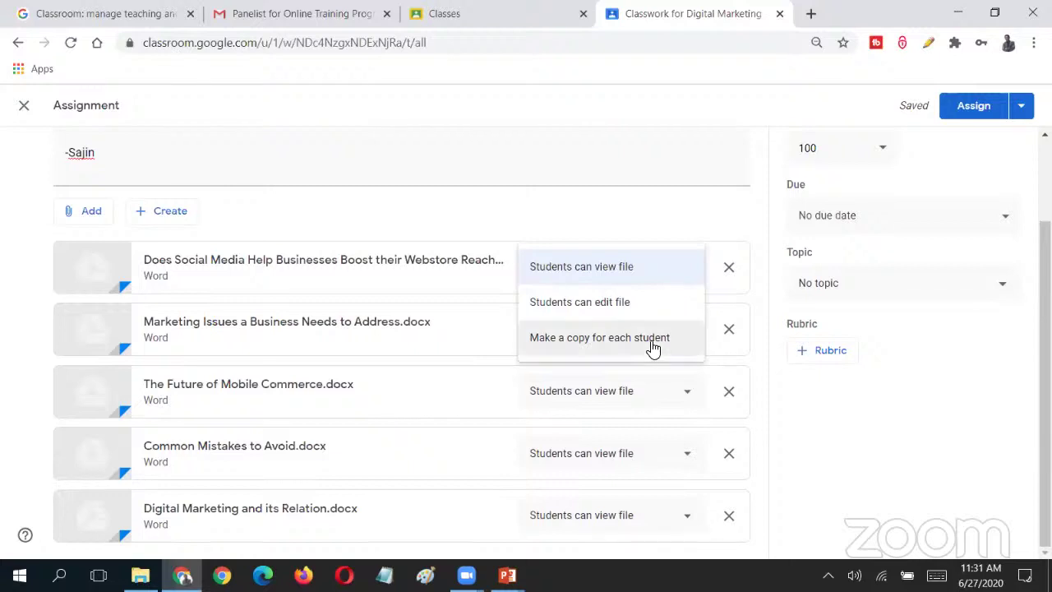
{"action": "left_click", "coordinate": [795, 438]}
{"action": "scroll", "coordinate": [791, 432], "scroll_direction": "up", "scroll_amount": 2}
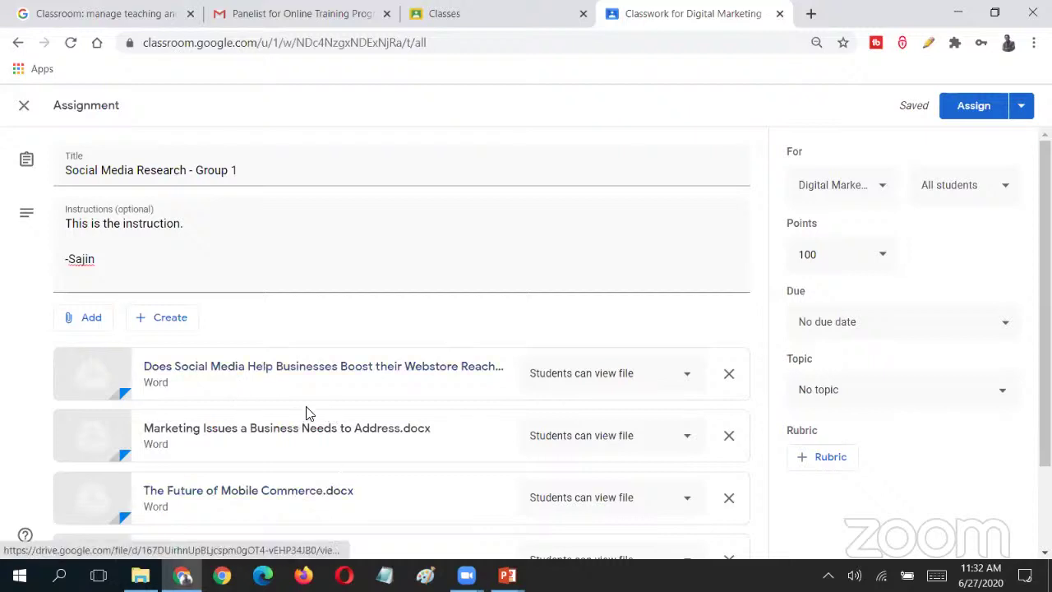
- Set the Webstore Reach document to Make a copy for each student, keeping All students
{"action": "left_click", "coordinate": [688, 383]}
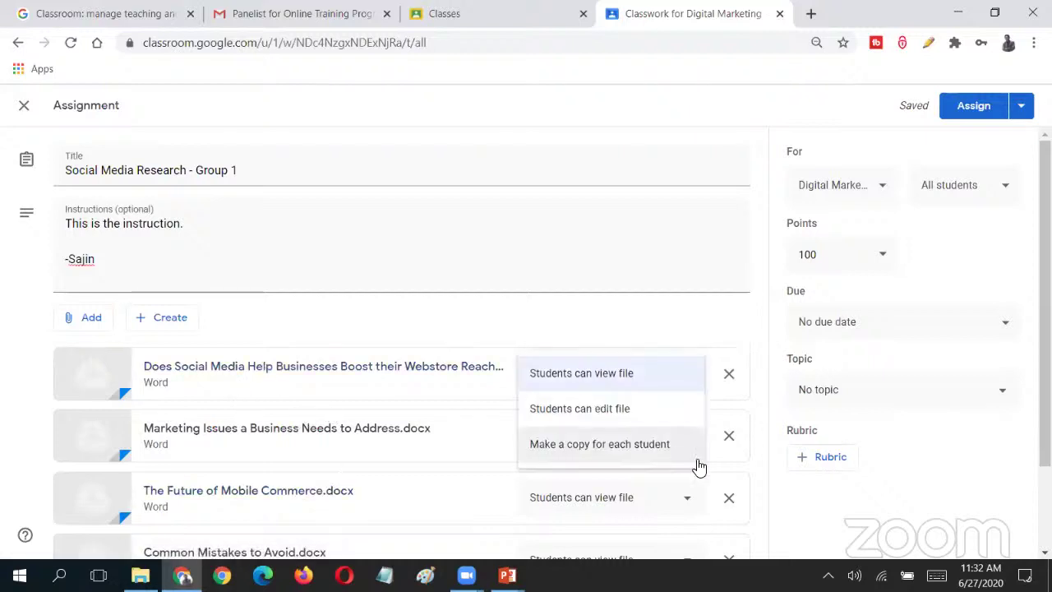
{"action": "left_click", "coordinate": [698, 461]}
{"action": "left_click", "coordinate": [999, 188]}
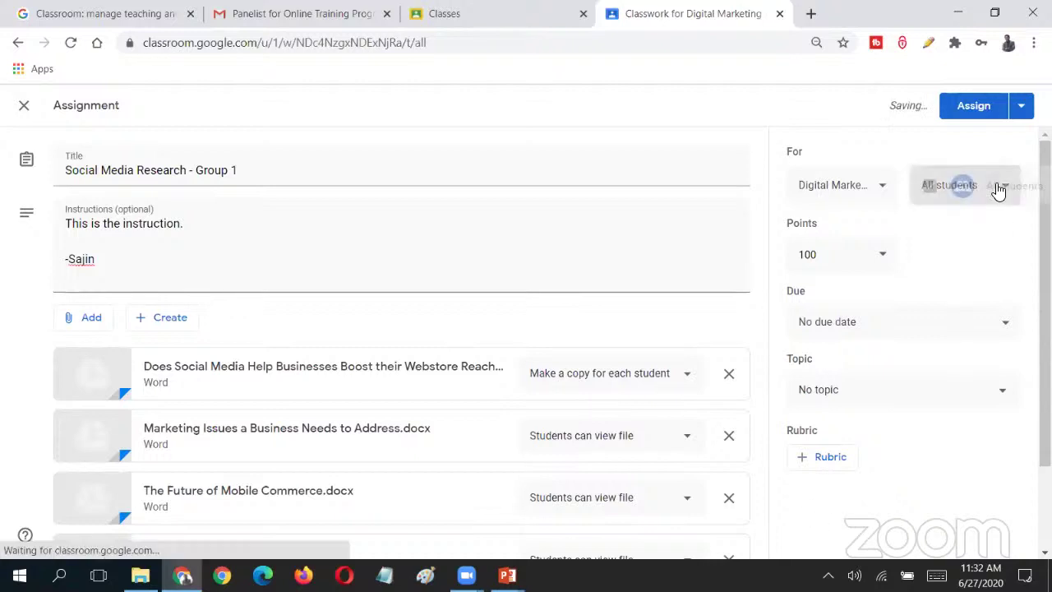
{"action": "left_click", "coordinate": [807, 518]}
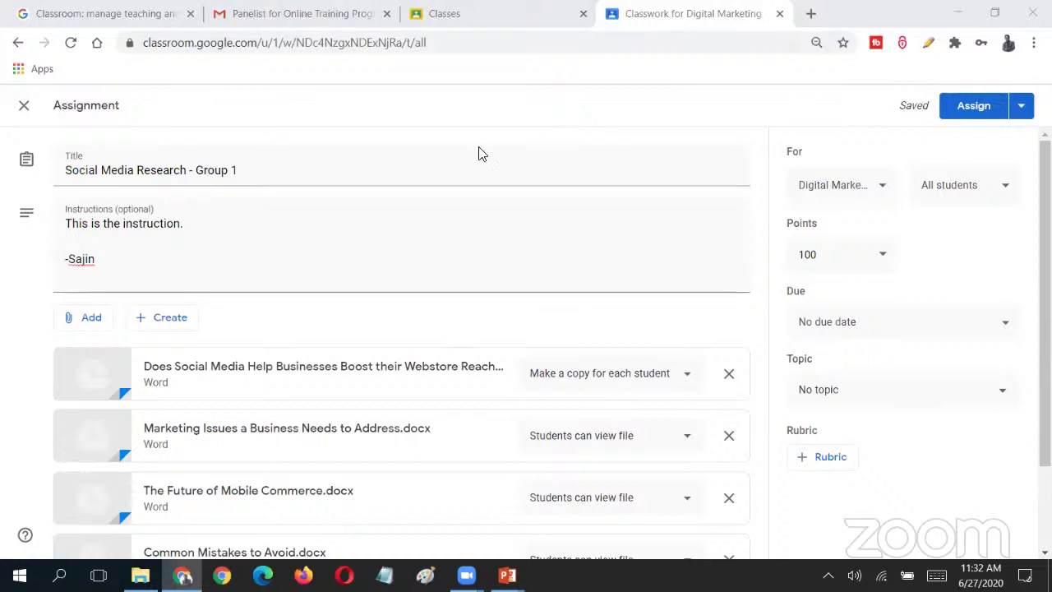
- Close the assignment editor, leaving 'Social Media Research - Group 1' saved as a draft
{"action": "left_click", "coordinate": [24, 108]}
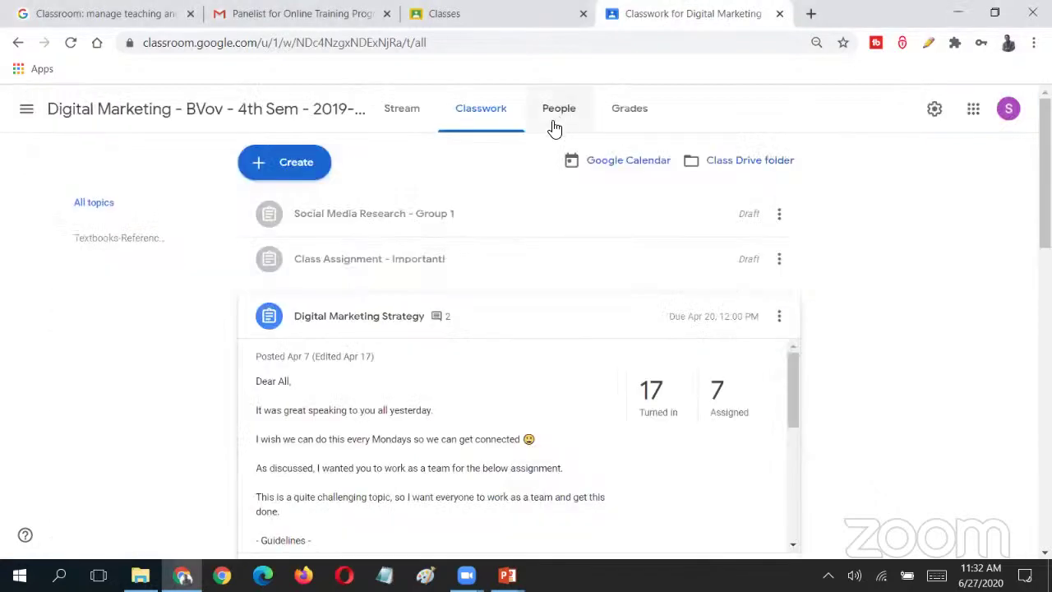
{"action": "scroll", "coordinate": [622, 324], "scroll_direction": "down", "scroll_amount": 5}
{"action": "scroll", "coordinate": [623, 325], "scroll_direction": "up", "scroll_amount": 5}
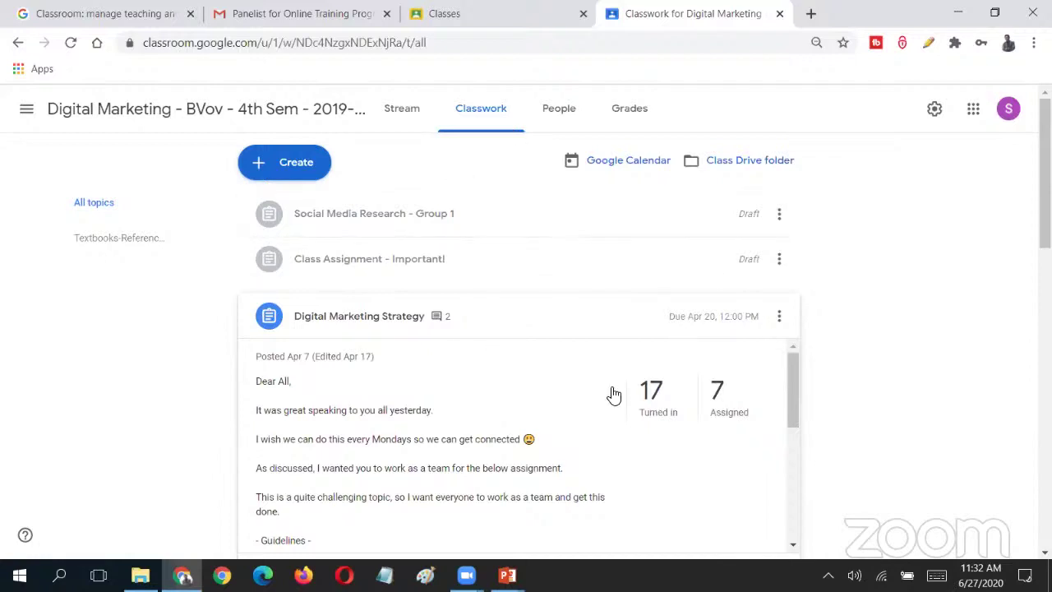
- Review Digital Marketing Strategy's 17 turned-in submissions, filtered to Turned in, then return to Classwork
{"action": "left_click", "coordinate": [430, 314]}
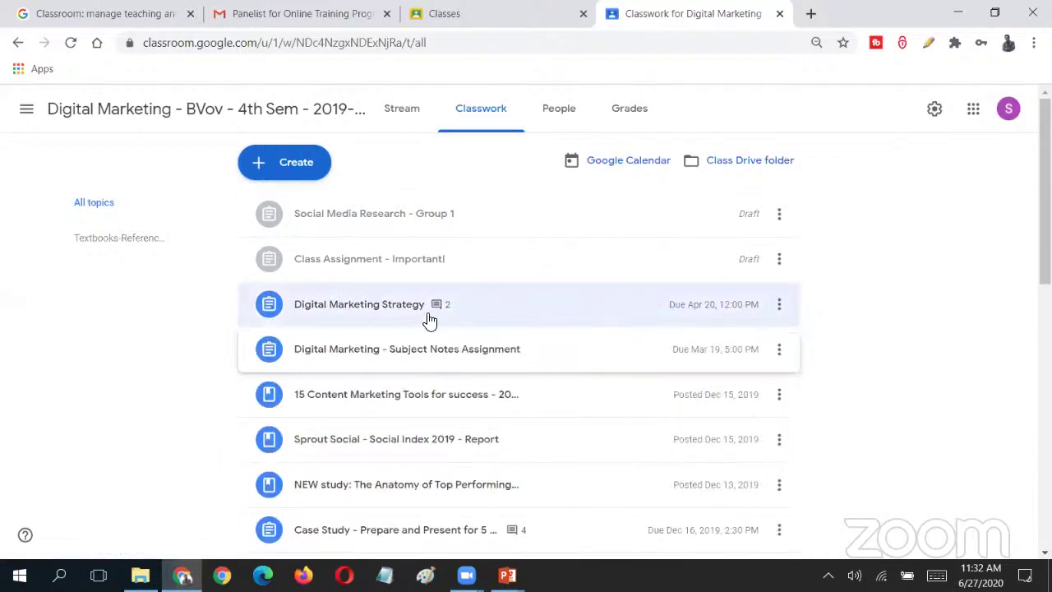
{"action": "left_click", "coordinate": [430, 314]}
{"action": "left_click", "coordinate": [668, 405]}
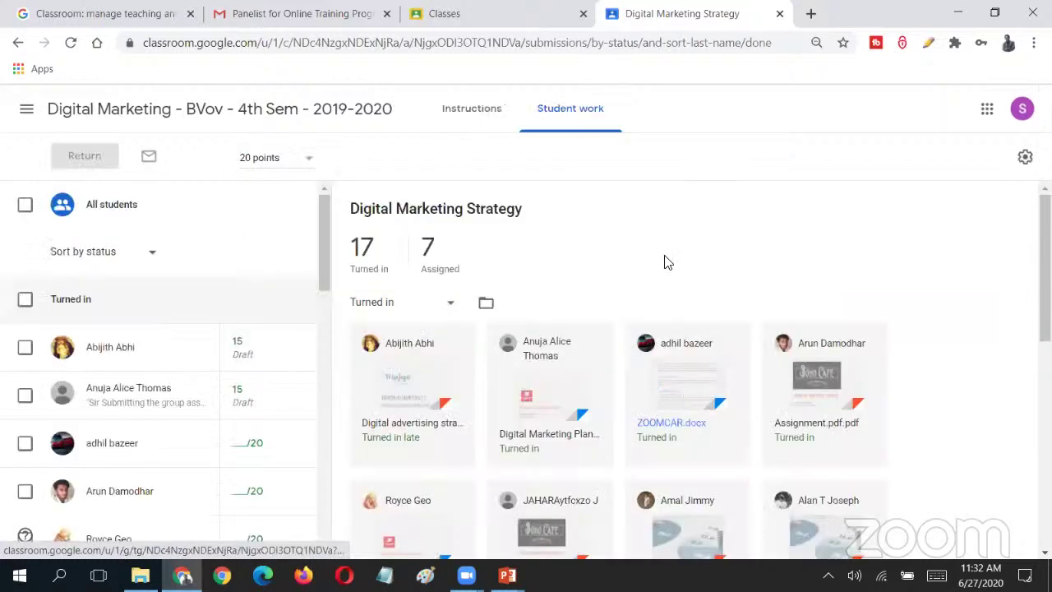
{"action": "left_click", "coordinate": [452, 305]}
{"action": "left_click", "coordinate": [457, 305]}
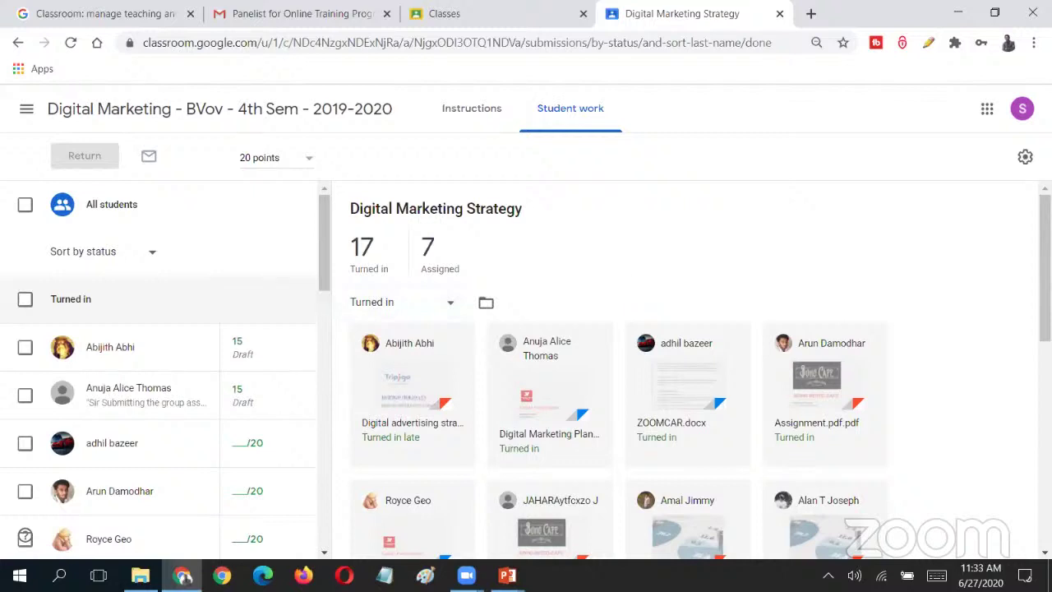
{"action": "scroll", "coordinate": [633, 295], "scroll_direction": "down", "scroll_amount": 2}
{"action": "scroll", "coordinate": [890, 183], "scroll_direction": "up", "scroll_amount": 4}
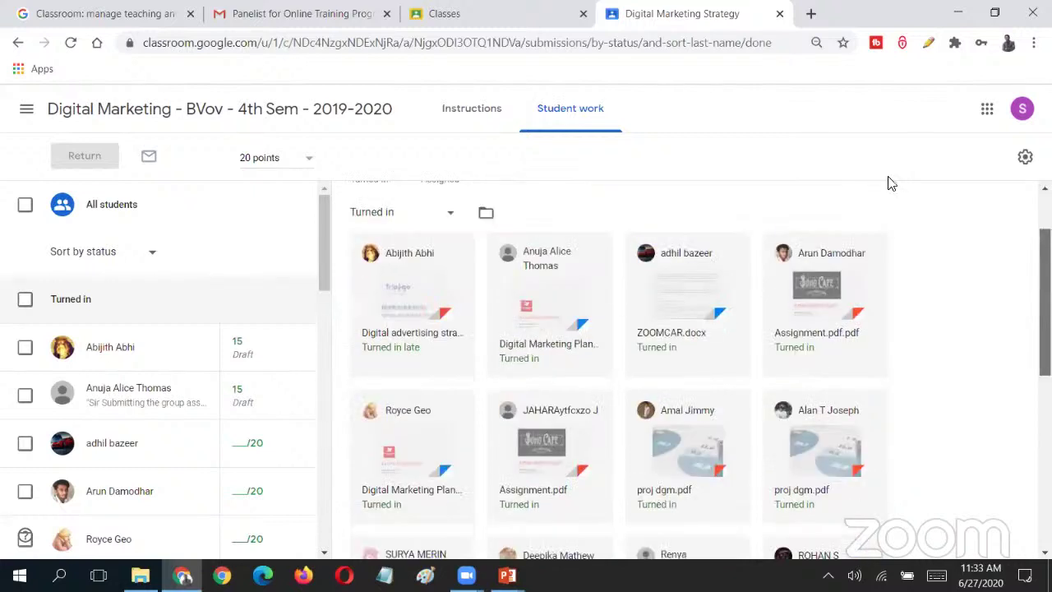
{"action": "left_click", "coordinate": [20, 42]}
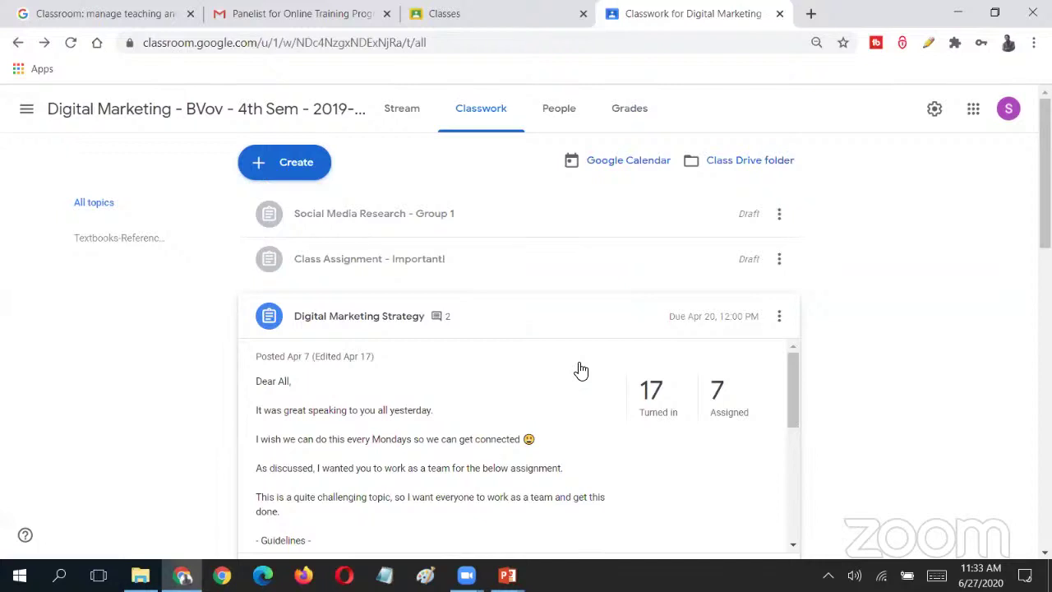
{"action": "left_click", "coordinate": [934, 108]}
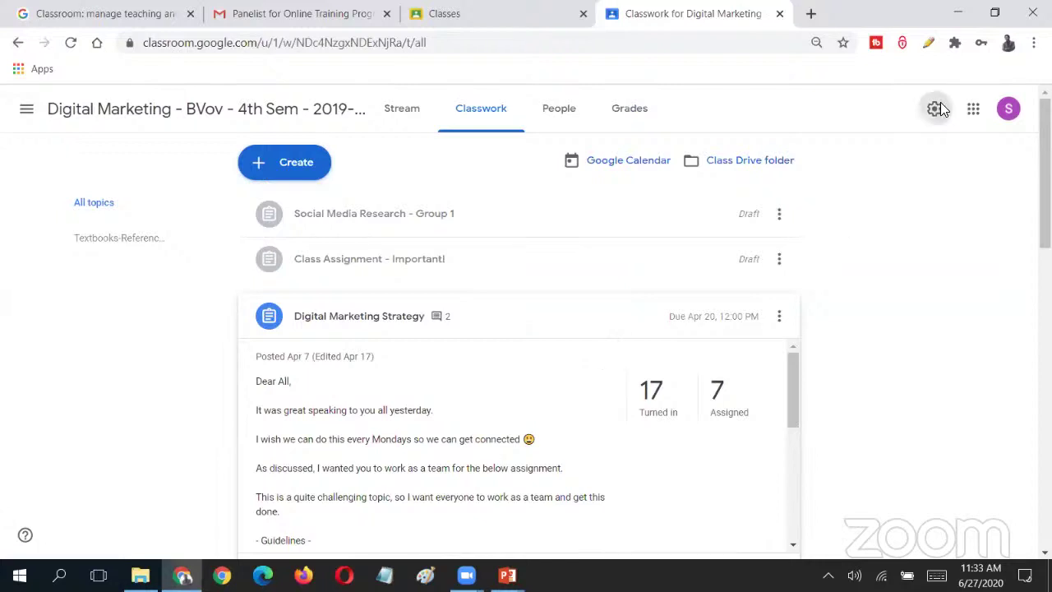
{"action": "scroll", "coordinate": [597, 462], "scroll_direction": "down", "scroll_amount": 10}
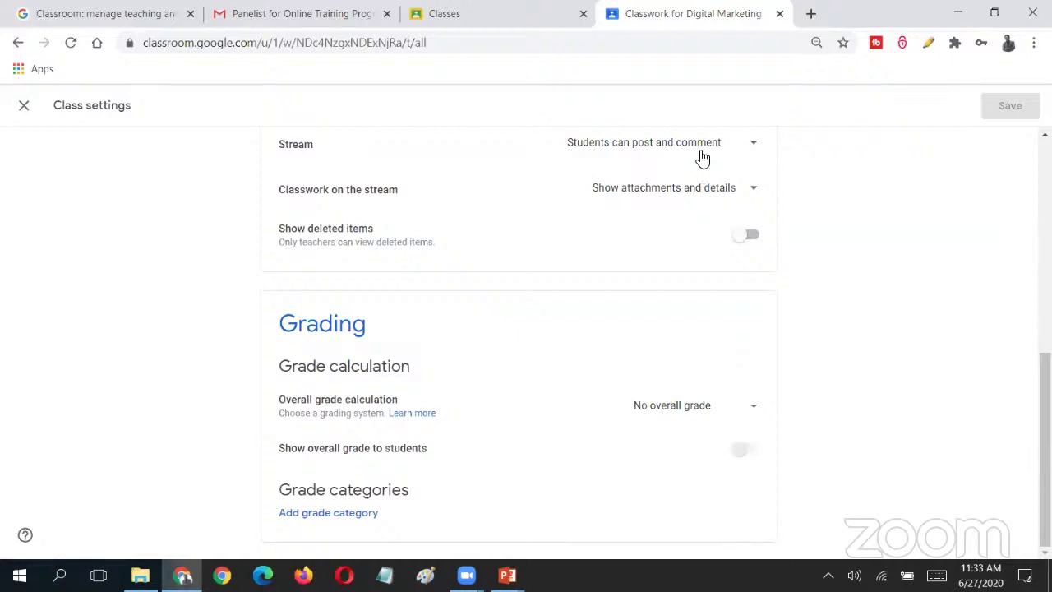
{"action": "left_click", "coordinate": [23, 105]}
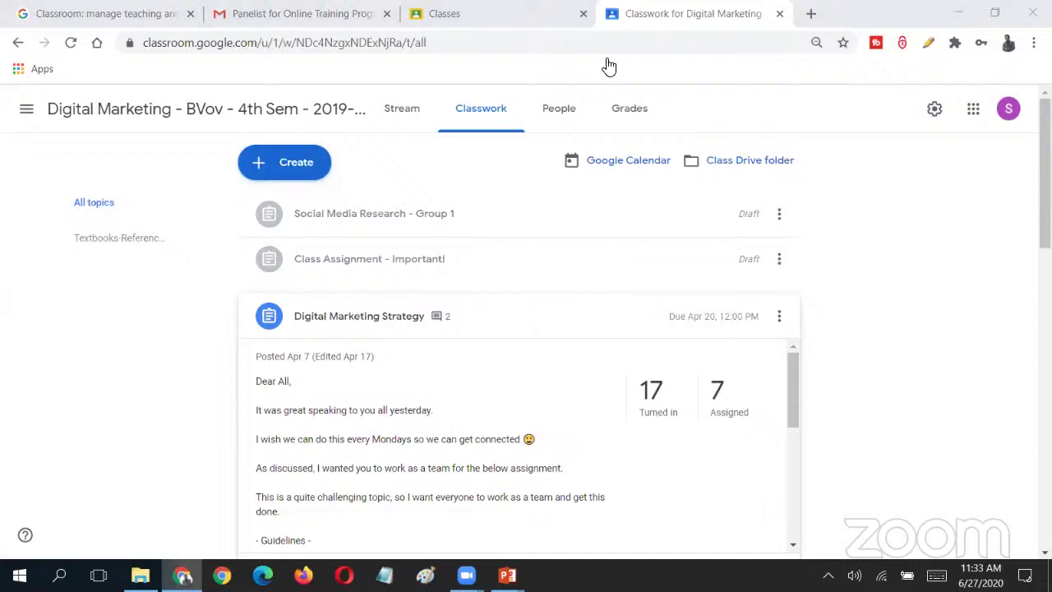
{"action": "left_click", "coordinate": [631, 111]}
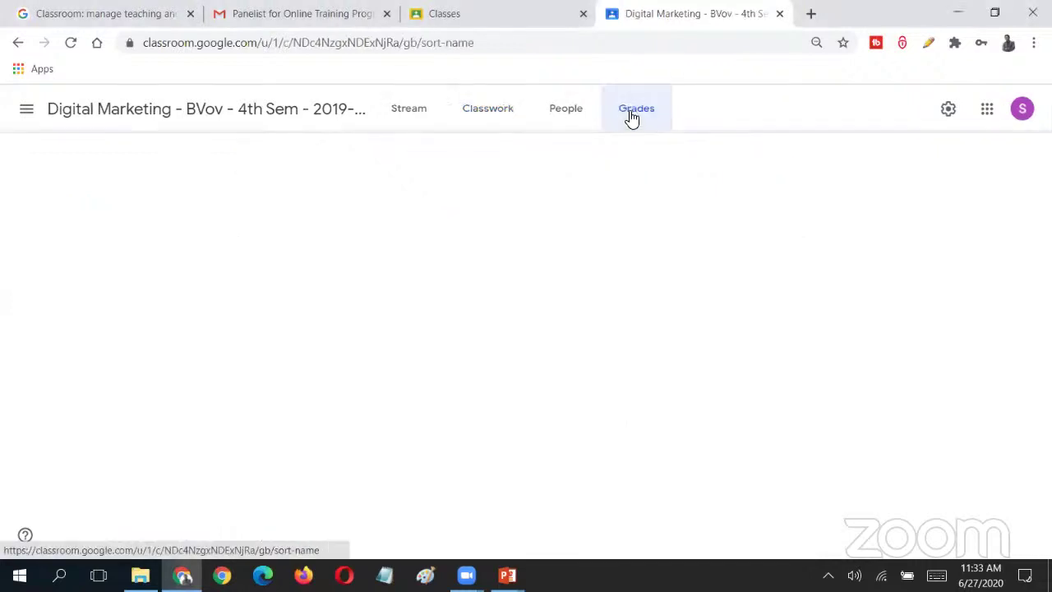
{"action": "left_click", "coordinate": [459, 117]}
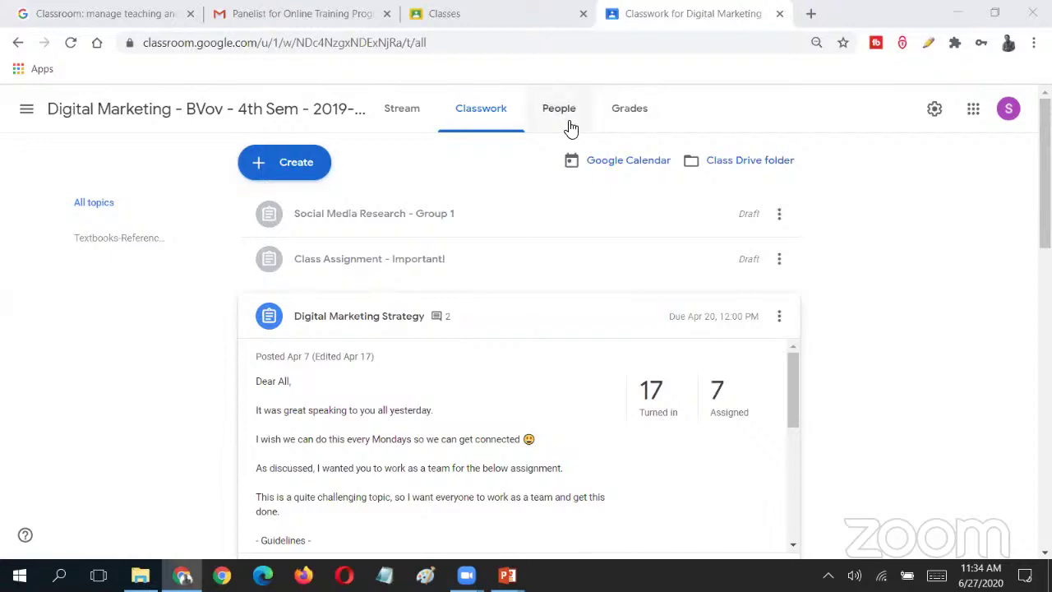
{"action": "left_click", "coordinate": [633, 112]}
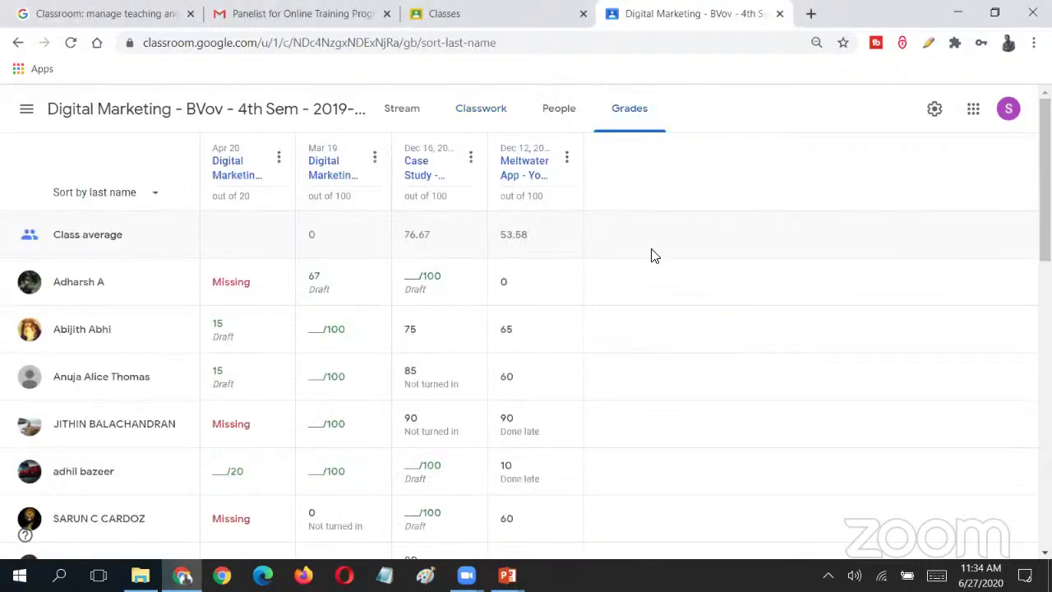
{"action": "left_click", "coordinate": [18, 43]}
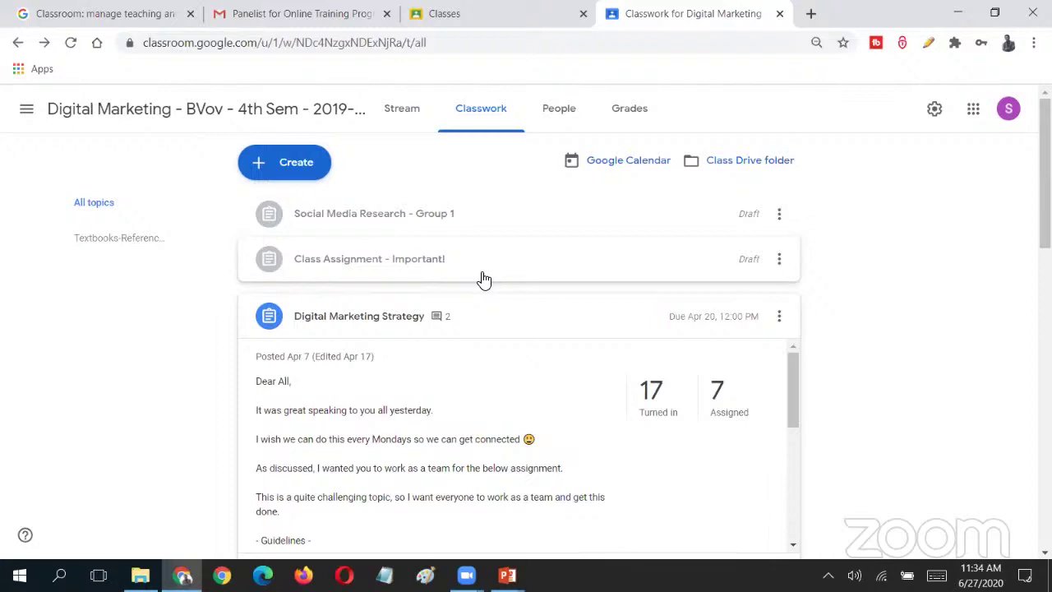
- Revisit Digital Marketing Strategy's 17 turned-in submissions and return to the Classwork list
{"action": "left_click", "coordinate": [360, 325]}
{"action": "left_click", "coordinate": [360, 323]}
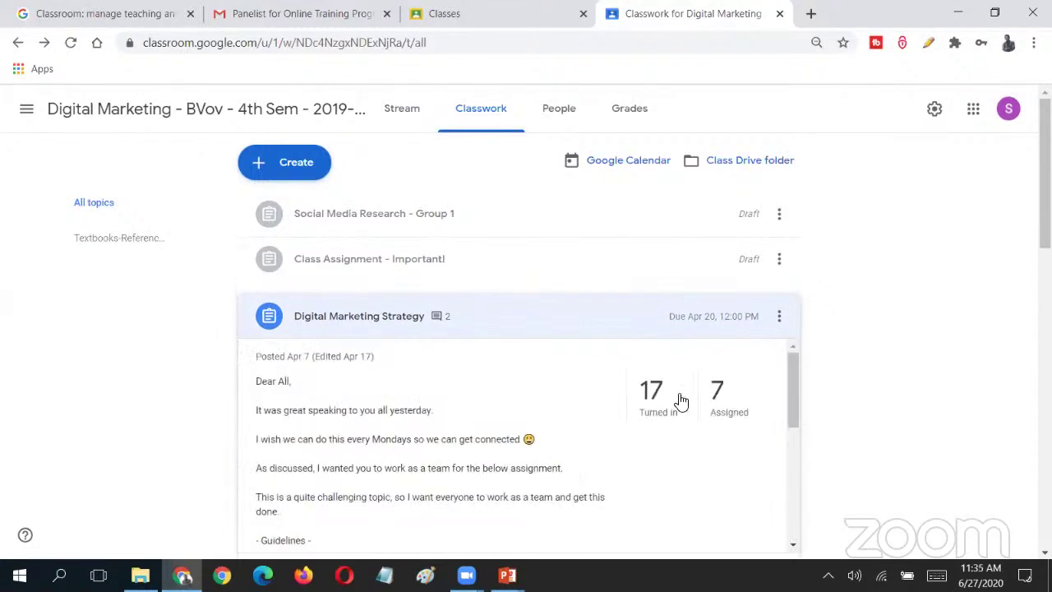
{"action": "left_click", "coordinate": [652, 391]}
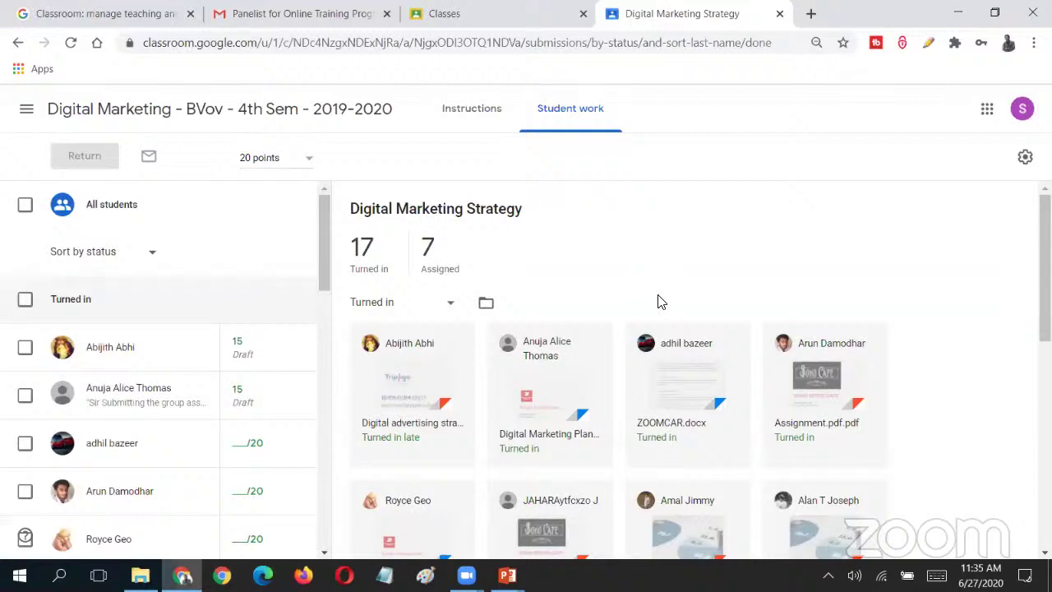
{"action": "left_click", "coordinate": [18, 43]}
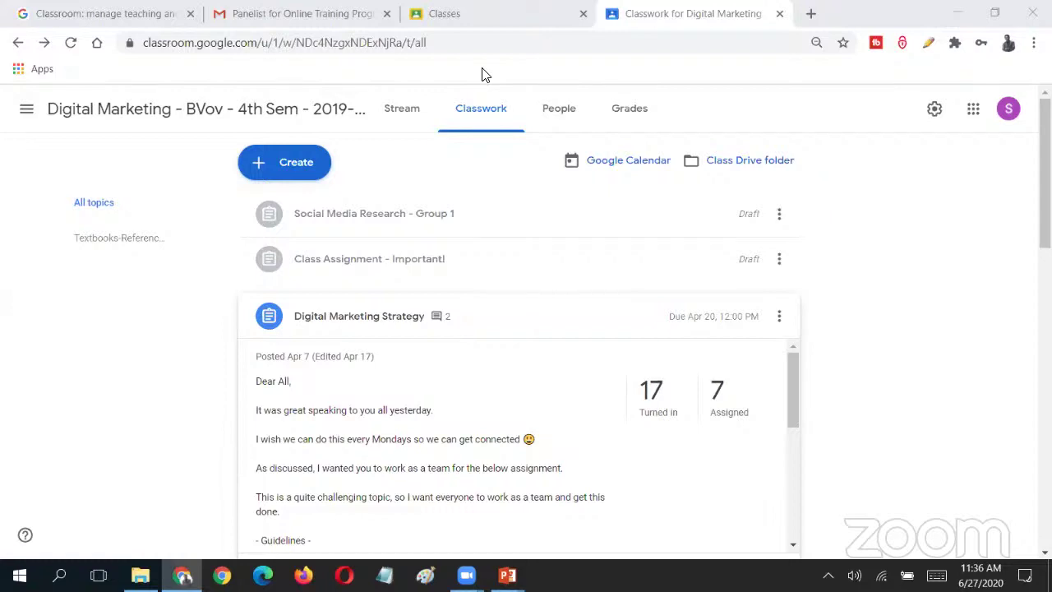
- Browse the class's People page listing one teacher and 24 students
{"action": "left_click", "coordinate": [557, 113]}
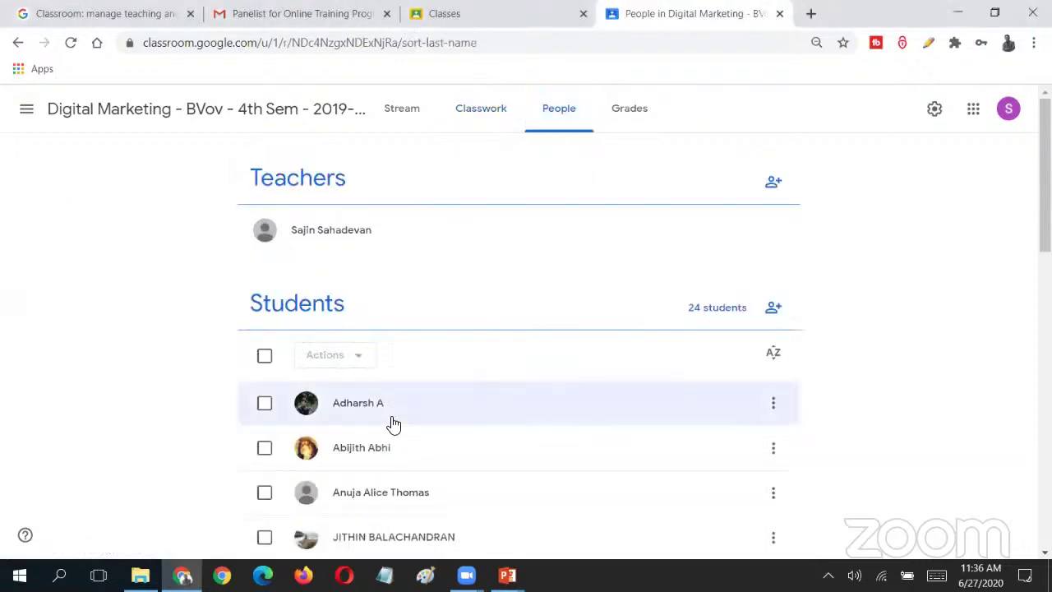
{"action": "scroll", "coordinate": [1045, 176], "scroll_direction": "down", "scroll_amount": 2}
{"action": "scroll", "coordinate": [526, 346], "scroll_direction": "down", "scroll_amount": 9}
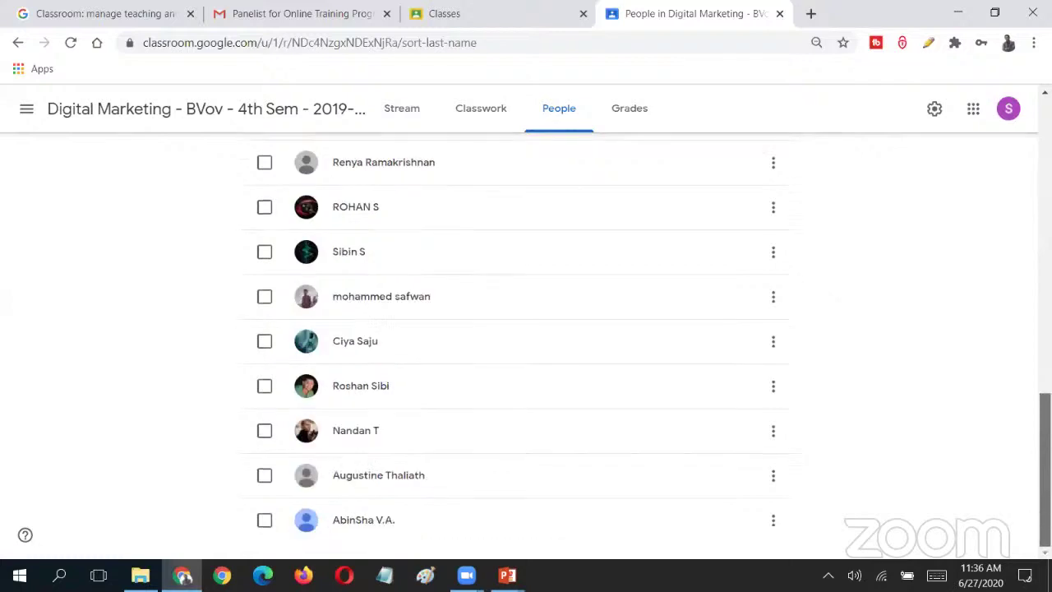
{"action": "scroll", "coordinate": [918, 235], "scroll_direction": "up", "scroll_amount": 11}
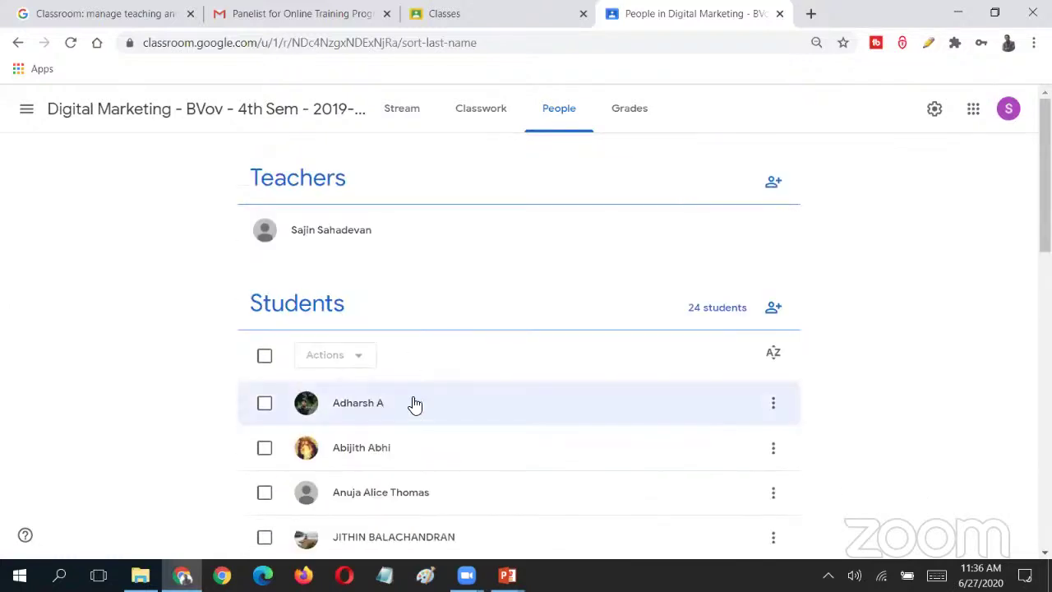
- Sort the students by first name, briefly trying last-name order before switching back
{"action": "left_click", "coordinate": [775, 354]}
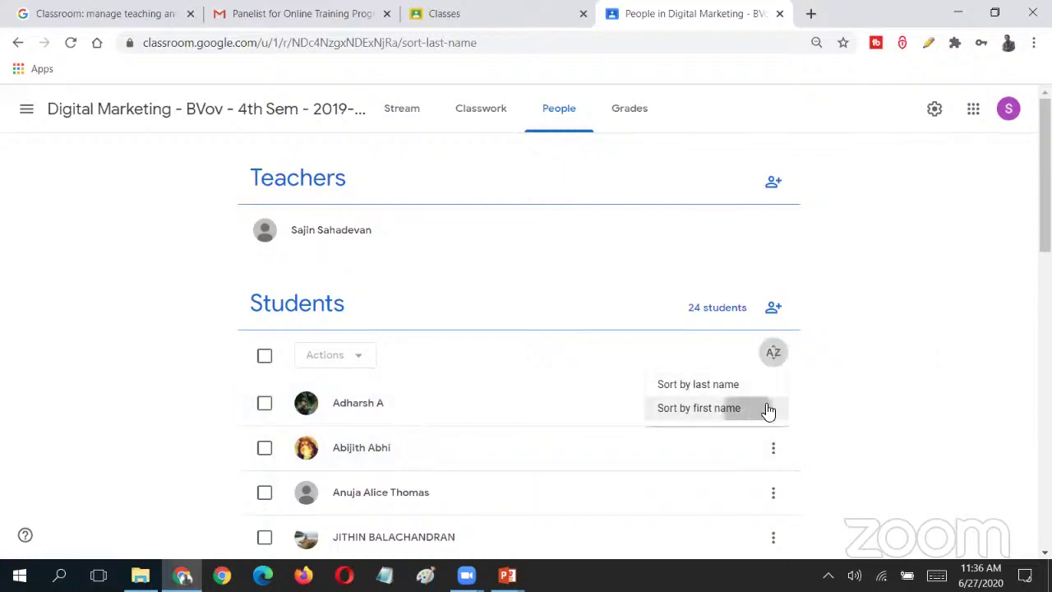
{"action": "left_click", "coordinate": [767, 408]}
{"action": "left_click", "coordinate": [772, 354]}
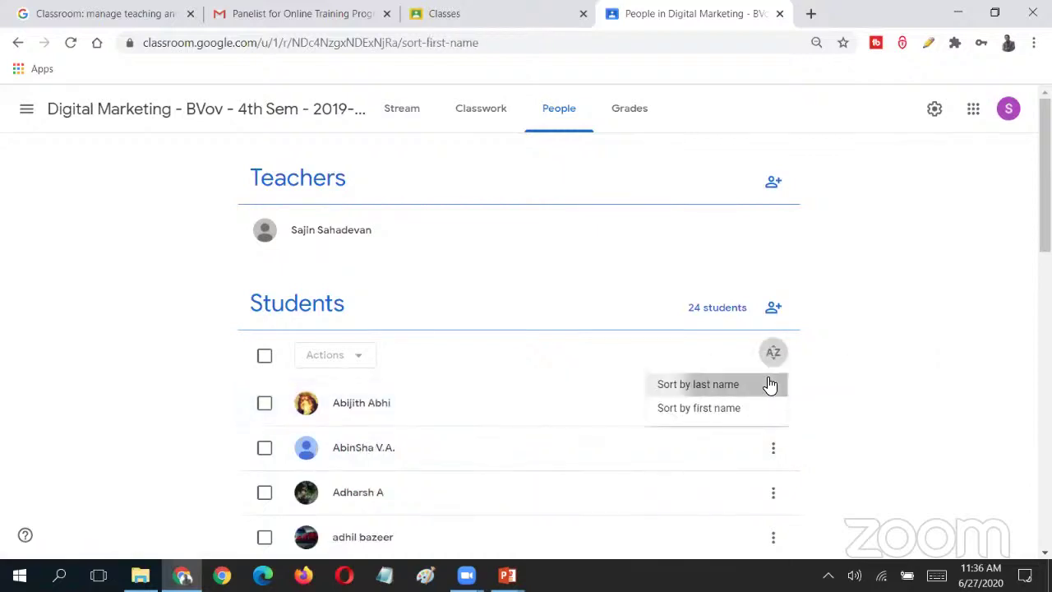
{"action": "left_click", "coordinate": [769, 385]}
{"action": "left_click", "coordinate": [776, 359]}
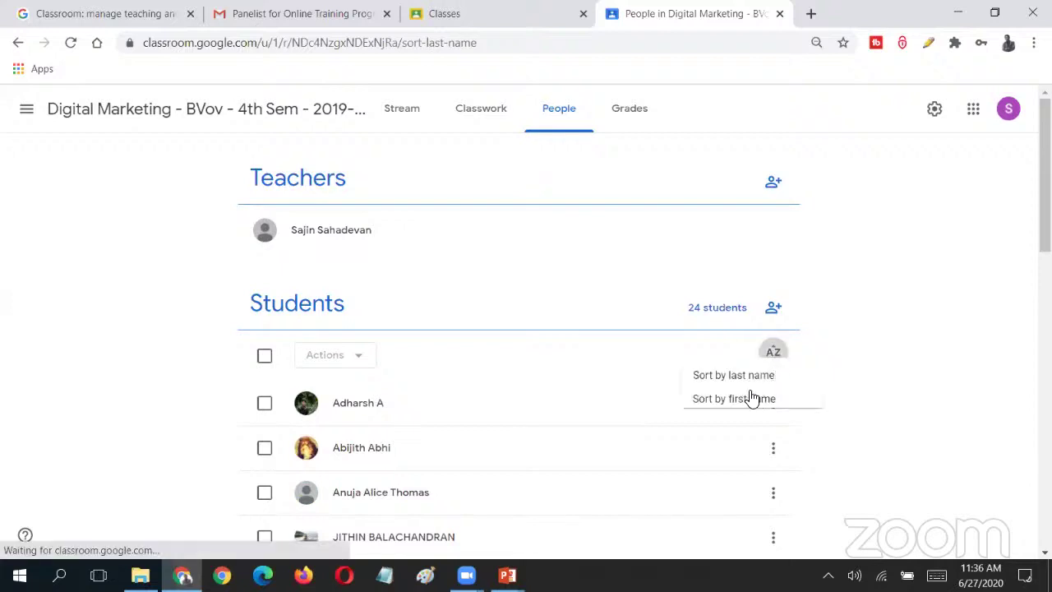
{"action": "left_click", "coordinate": [753, 408]}
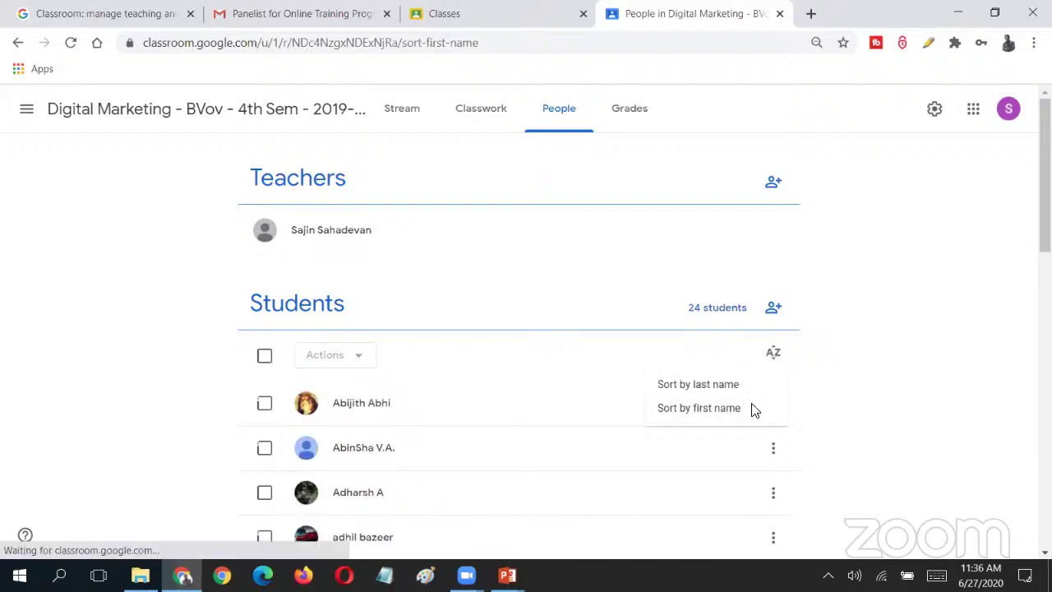
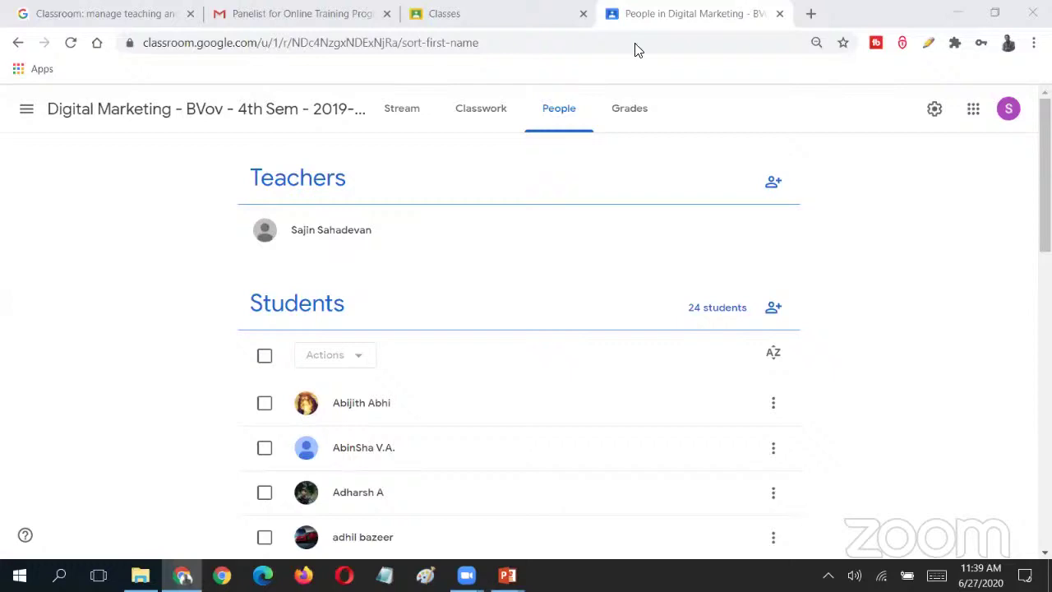
- Go to the Digital Marketing class's Classwork page after a brief detour to Stream
{"action": "left_click", "coordinate": [475, 116]}
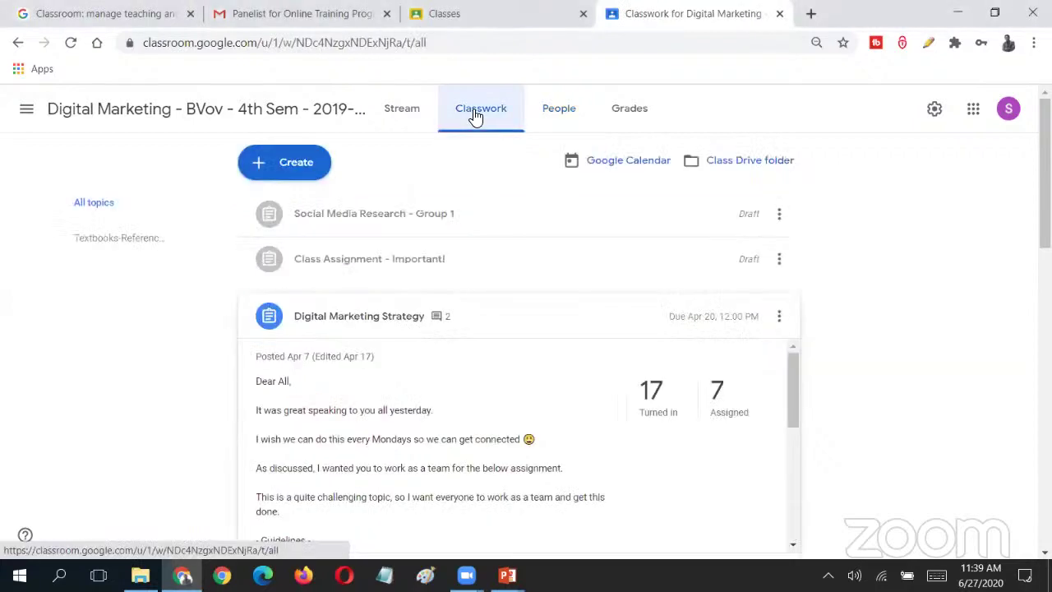
{"action": "left_click", "coordinate": [283, 173]}
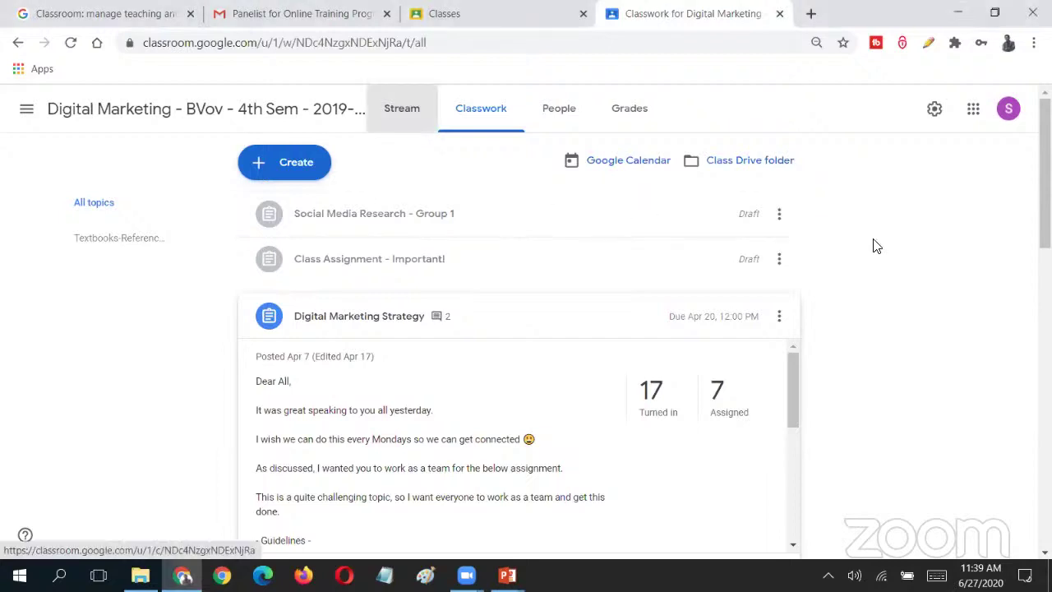
{"action": "left_click", "coordinate": [409, 111]}
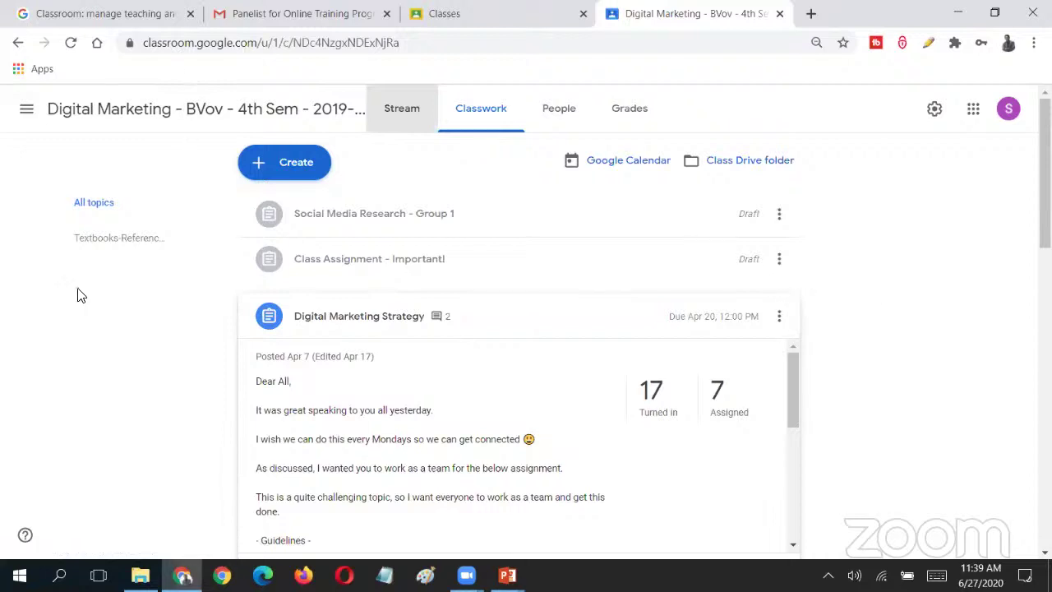
{"action": "key", "text": "Return"}
{"action": "key", "text": "alt+Left"}
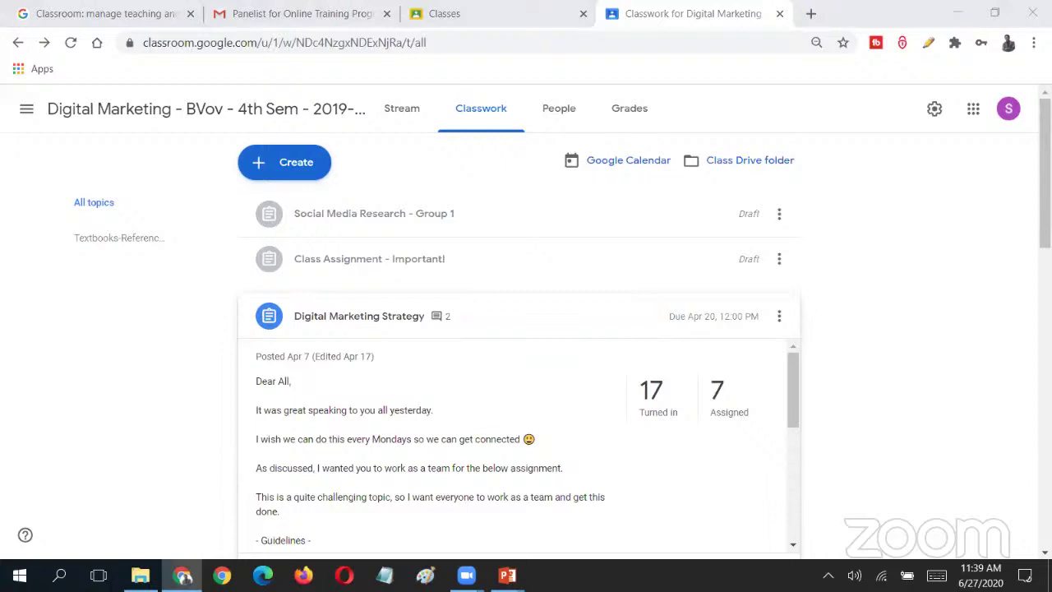
- Show the class Stream page and highlight the class code in its banner
{"action": "left_click", "coordinate": [404, 110]}
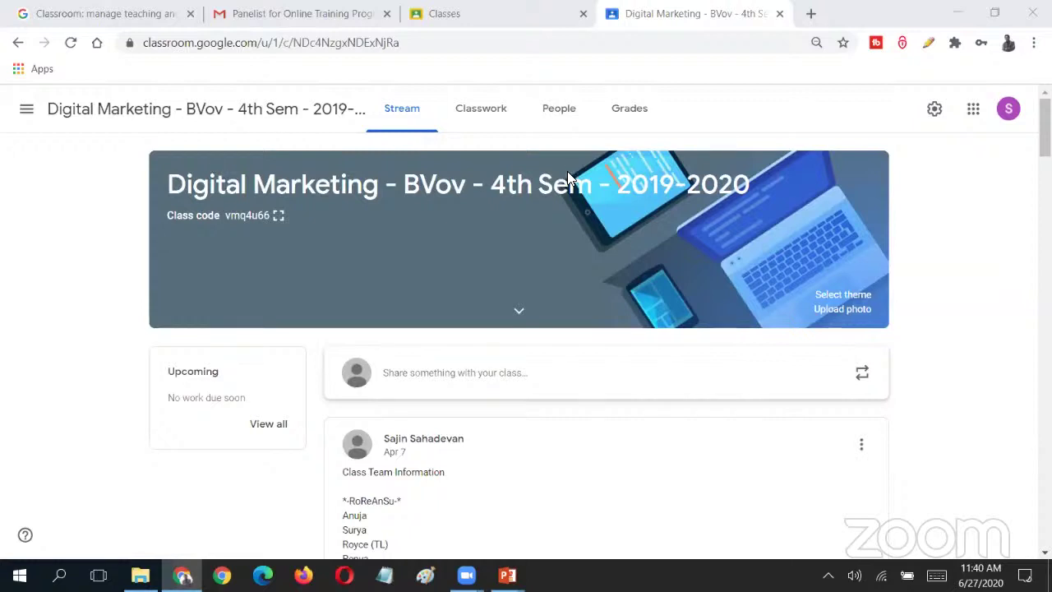
{"action": "left_click_drag", "start_coordinate": [164, 217], "coordinate": [314, 221]}
- Return to Classwork, listing two drafts and Digital Marketing Strategy with 17 turned in
{"action": "left_click", "coordinate": [468, 80]}
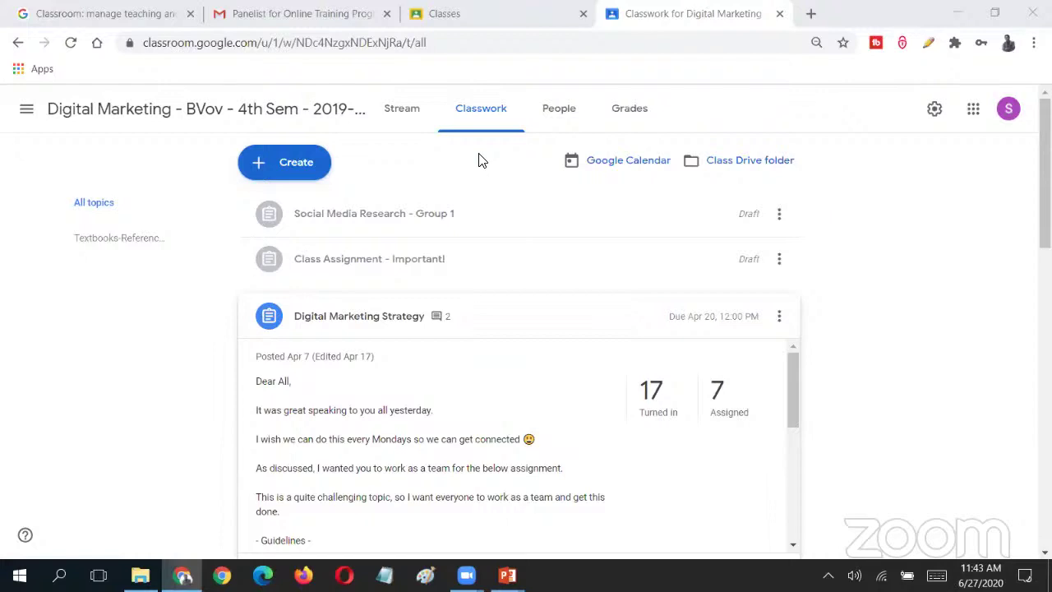
{"action": "left_click", "coordinate": [438, 170]}
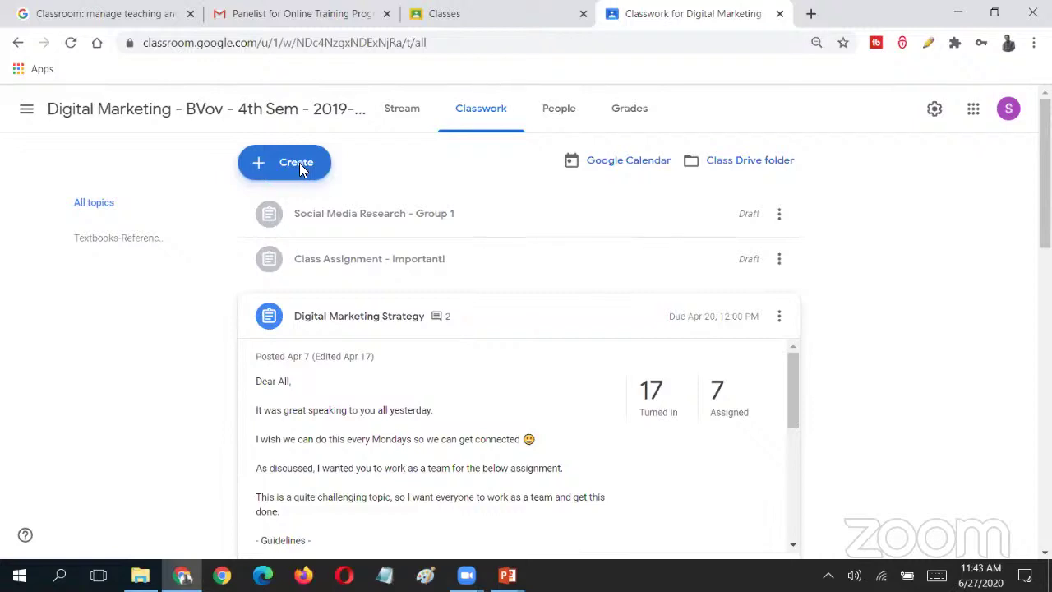
- Create a new assignment and upload The Future of Mobile Commerce.docx from the computer
{"action": "left_click", "coordinate": [300, 163]}
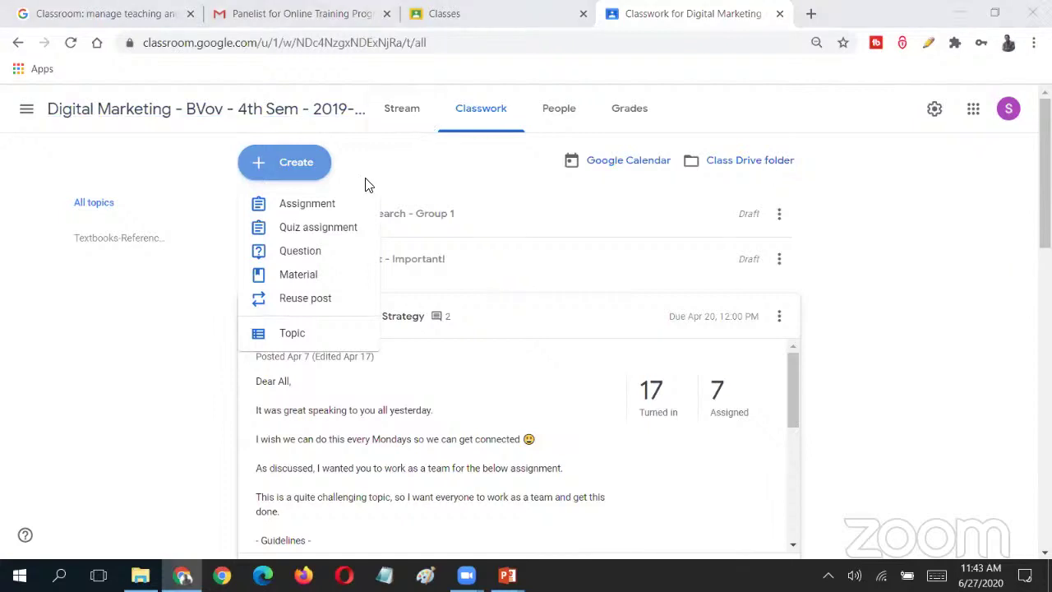
{"action": "left_click", "coordinate": [313, 214]}
{"action": "left_click", "coordinate": [69, 327]}
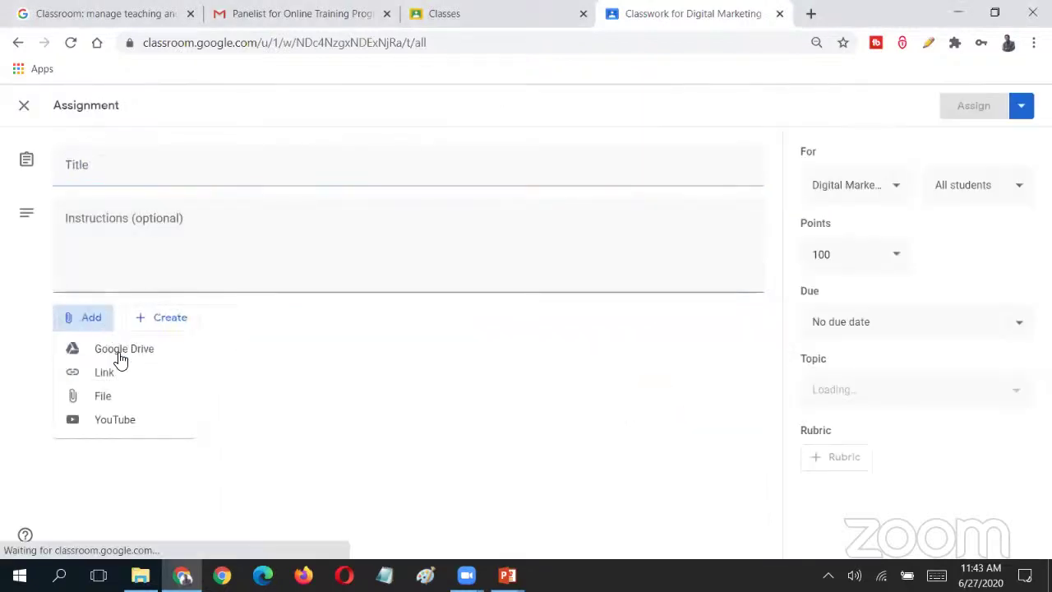
{"action": "left_click", "coordinate": [134, 397]}
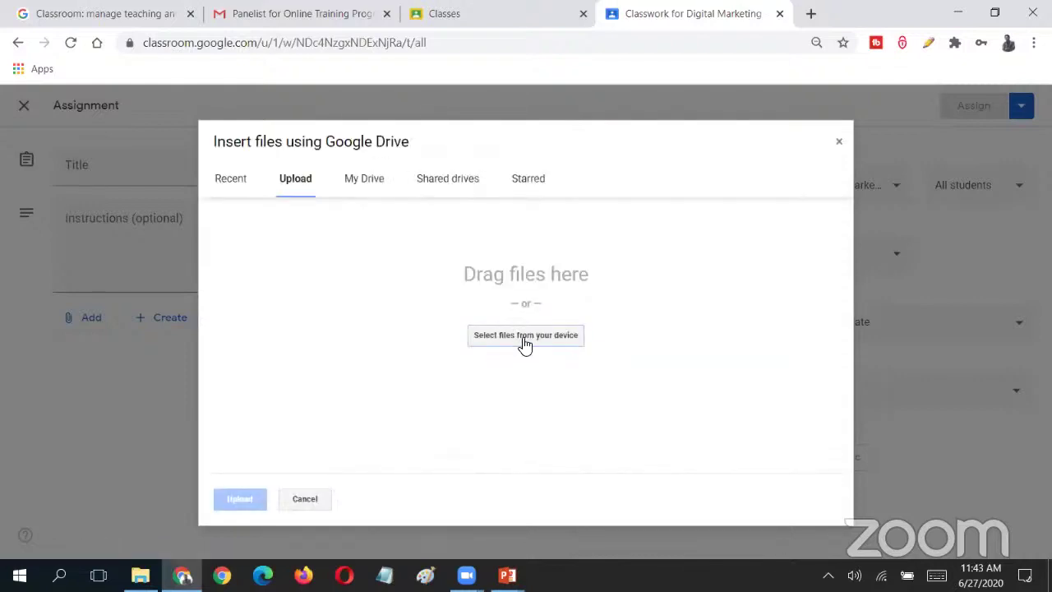
{"action": "left_click", "coordinate": [523, 343]}
{"action": "left_click", "coordinate": [519, 335]}
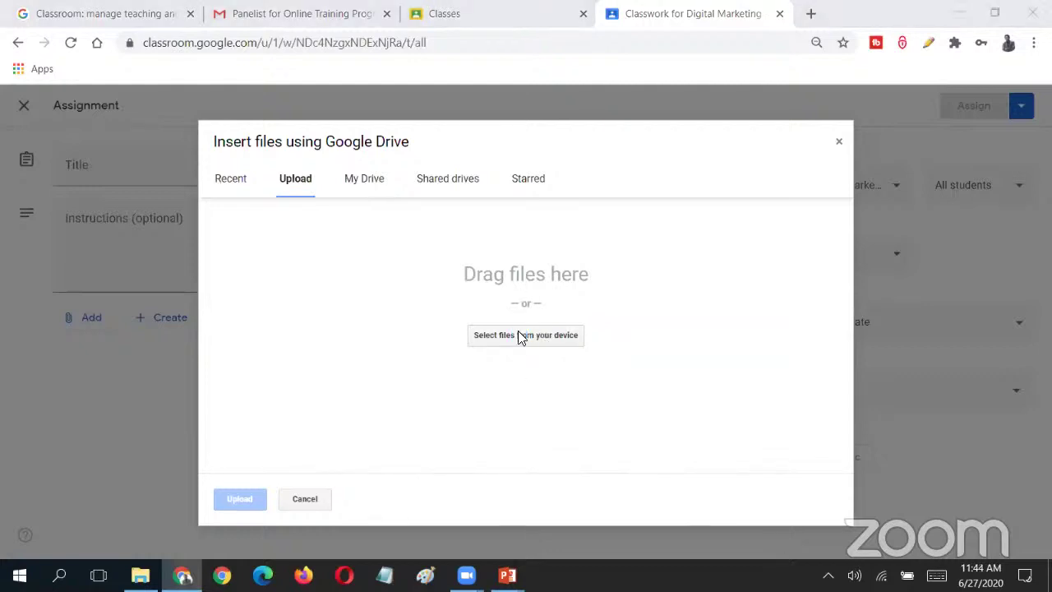
{"action": "double_click", "coordinate": [250, 204]}
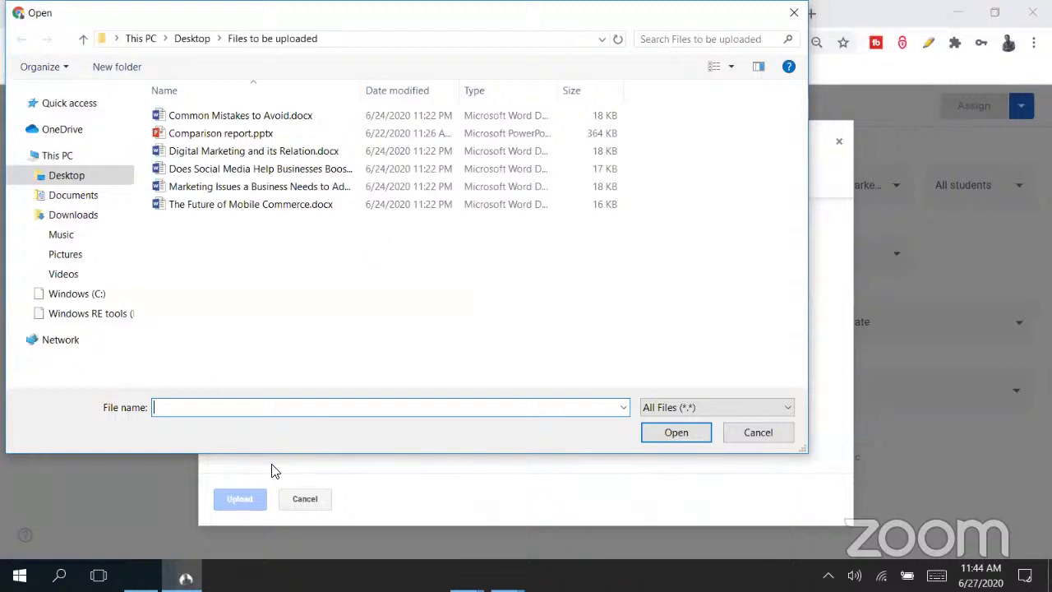
{"action": "left_click", "coordinate": [235, 499]}
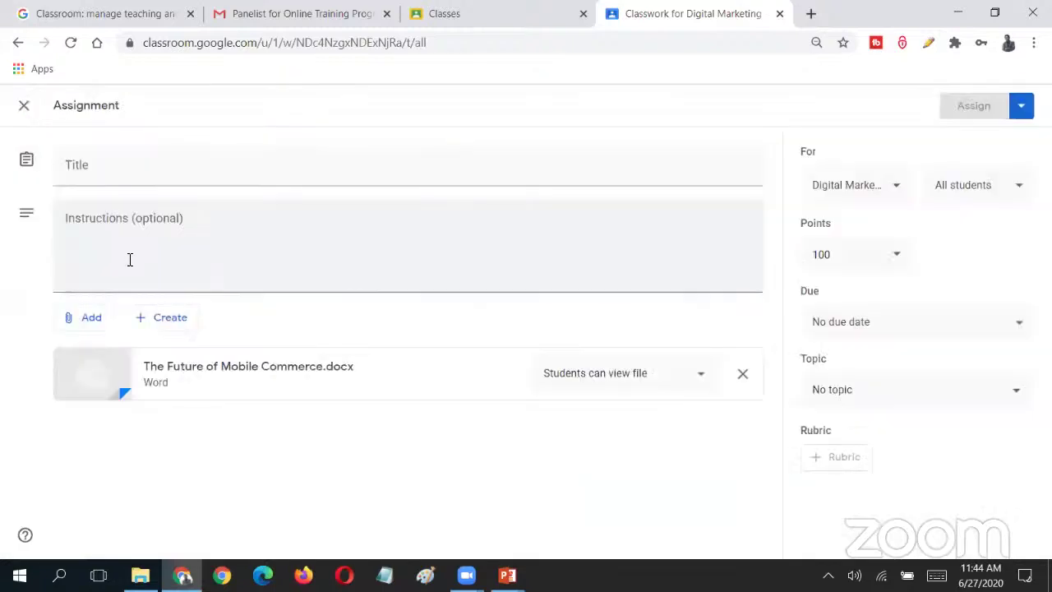
- Title the assignment 'Classwork' and enter 'Instructions' as its instructions text
{"action": "left_click", "coordinate": [130, 260]}
{"action": "left_click", "coordinate": [279, 171]}
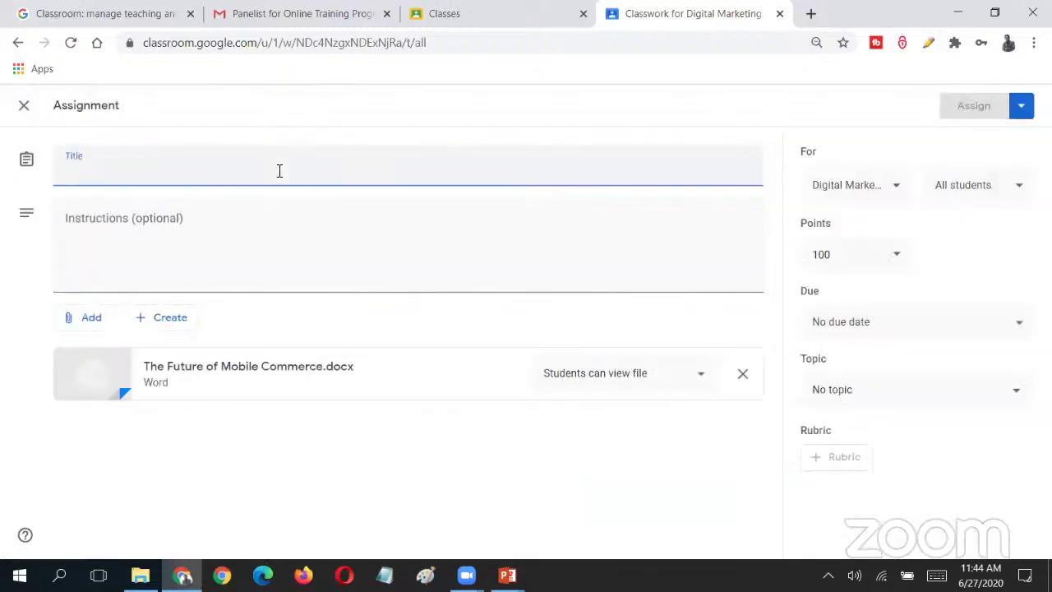
{"action": "type", "text": "Classwork"}
{"action": "key", "text": "BackSpace"}
{"action": "key", "text": "BackSpace"}
{"action": "key", "text": "BackSpace"}
{"action": "key", "text": "BackSpace"}
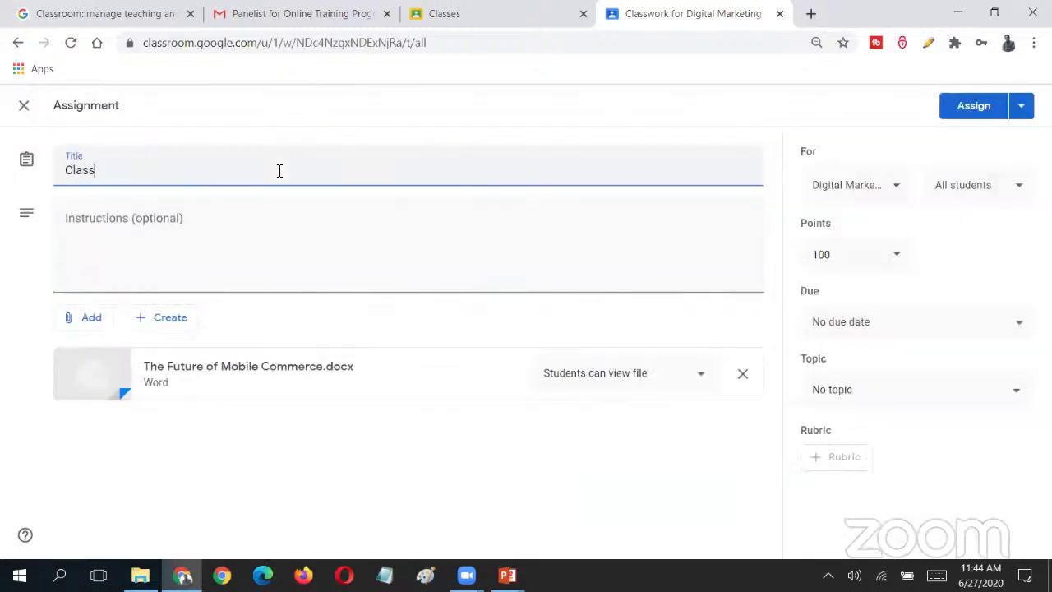
{"action": "type", "text": "work"}
{"action": "key", "text": "Tab"}
{"action": "type", "text": "Inst"}
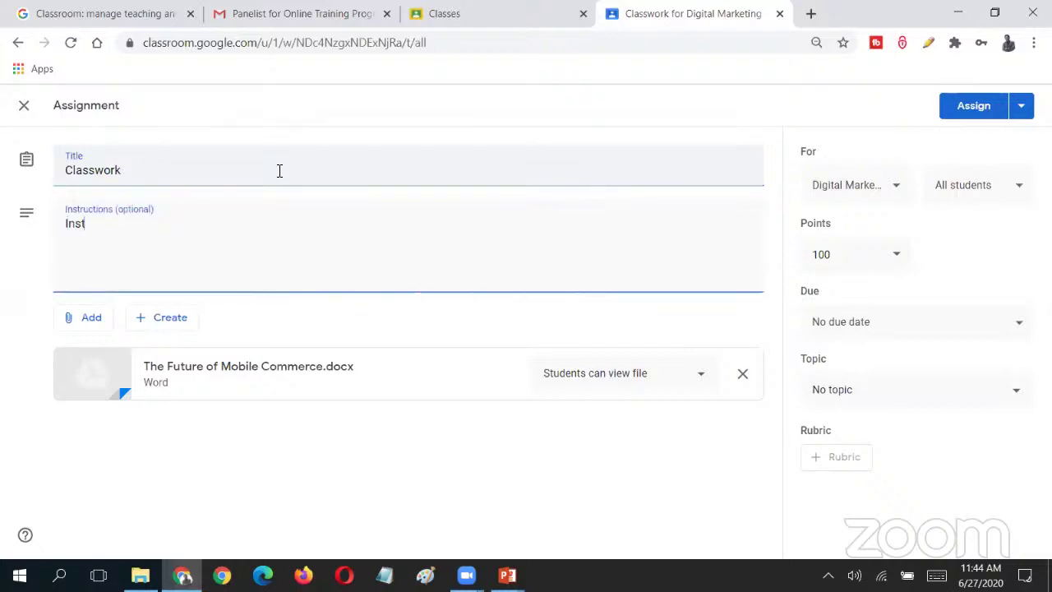
{"action": "type", "text": "ructions"}
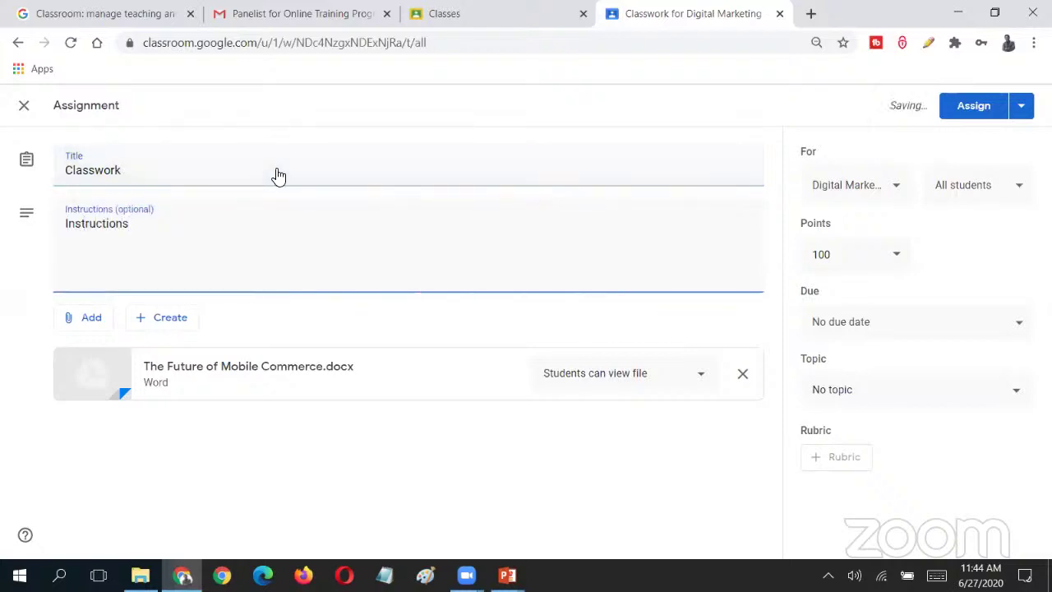
- Keep students' view-only access on the attached file and review the class selection
{"action": "left_click", "coordinate": [678, 376]}
{"action": "left_click", "coordinate": [681, 374]}
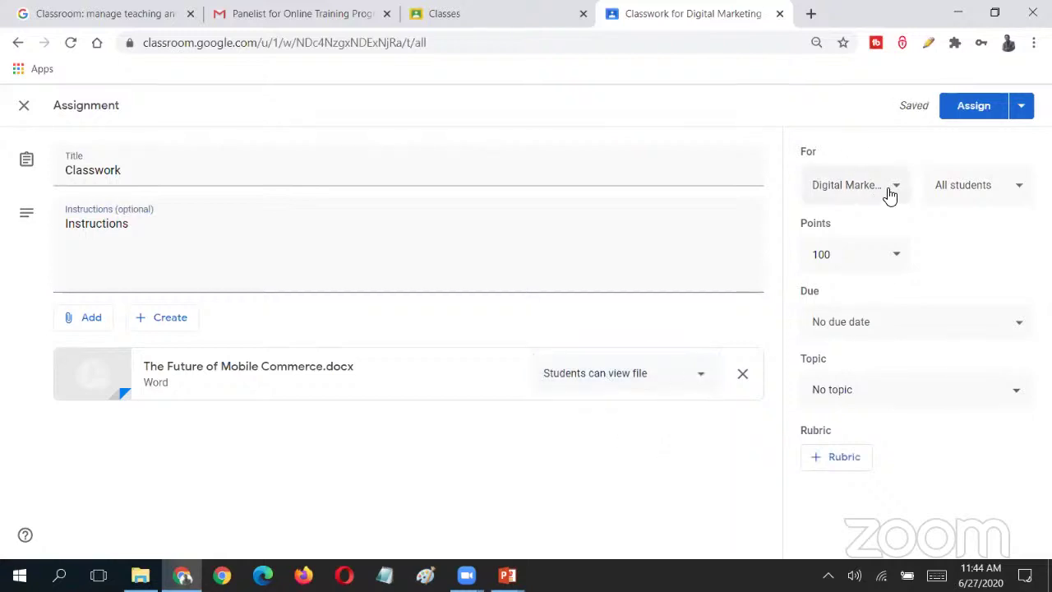
{"action": "left_click", "coordinate": [898, 189]}
{"action": "left_click", "coordinate": [896, 188]}
{"action": "left_click", "coordinate": [884, 190]}
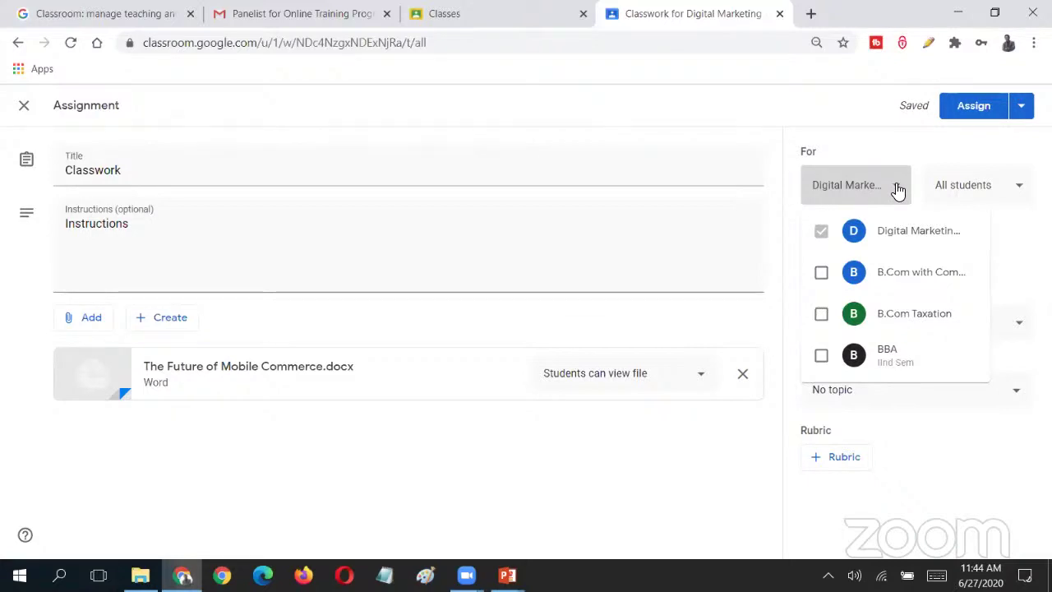
- Leave the Digital Marketing class unchanged and clear all students from the recipients
{"action": "left_click", "coordinate": [899, 190]}
{"action": "left_click", "coordinate": [898, 190]}
{"action": "left_click", "coordinate": [897, 190]}
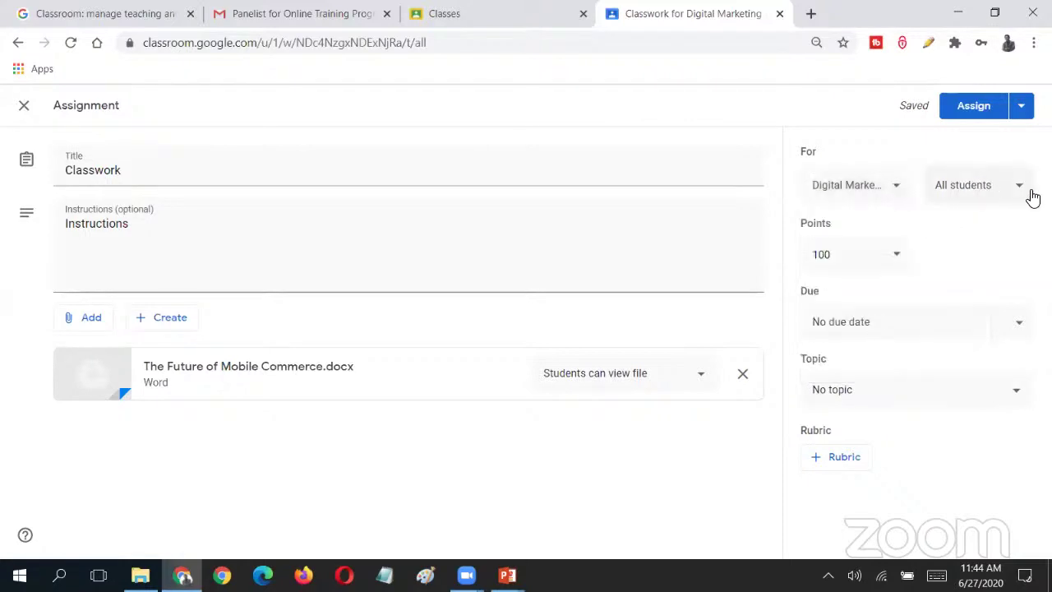
{"action": "left_click", "coordinate": [1015, 190]}
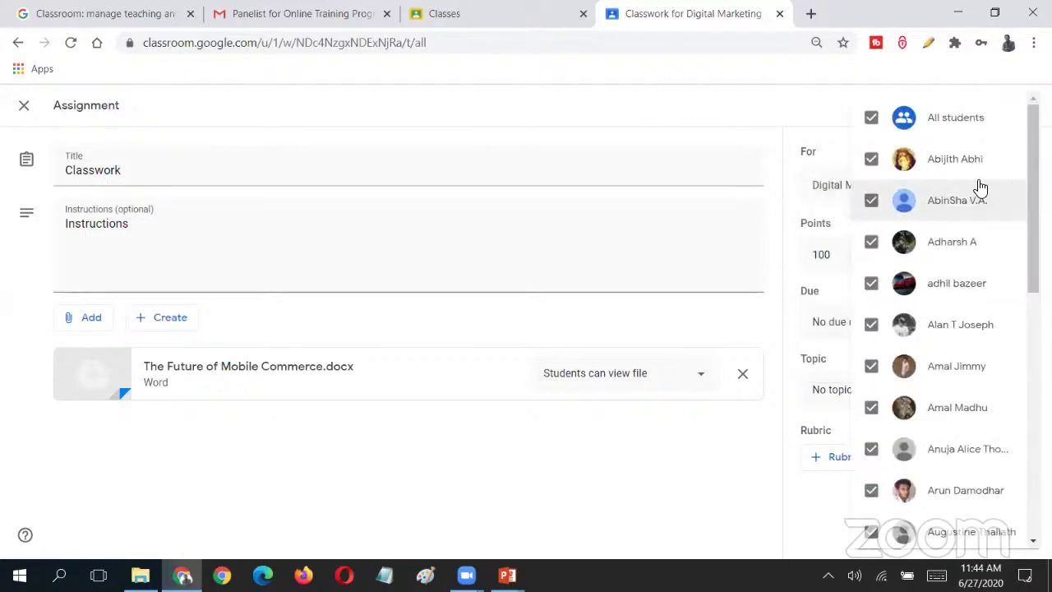
{"action": "left_click", "coordinate": [872, 127]}
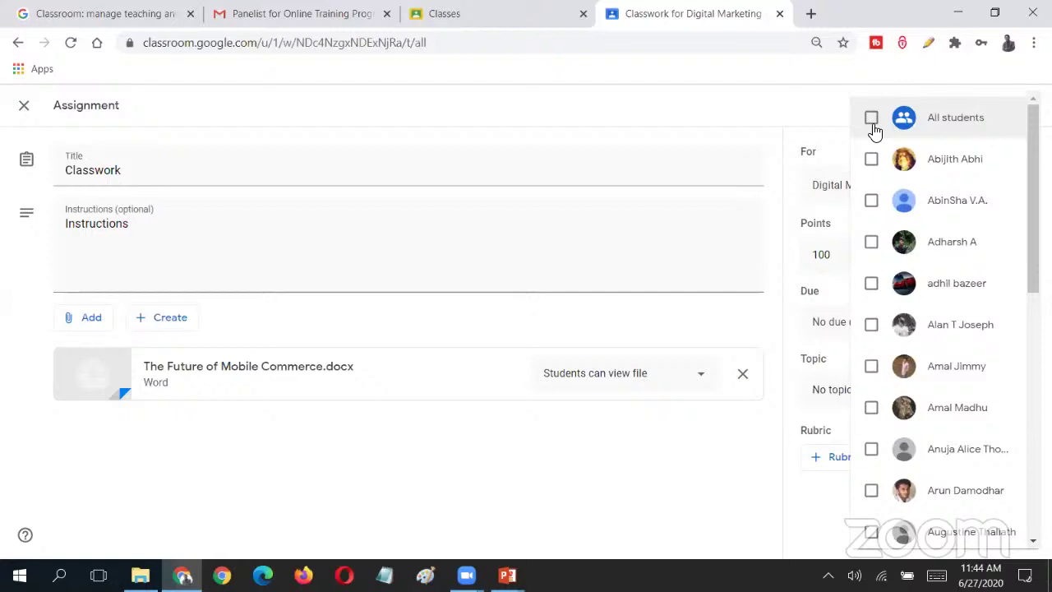
- Select the first six students as the assignment's recipients
{"action": "left_click", "coordinate": [872, 160]}
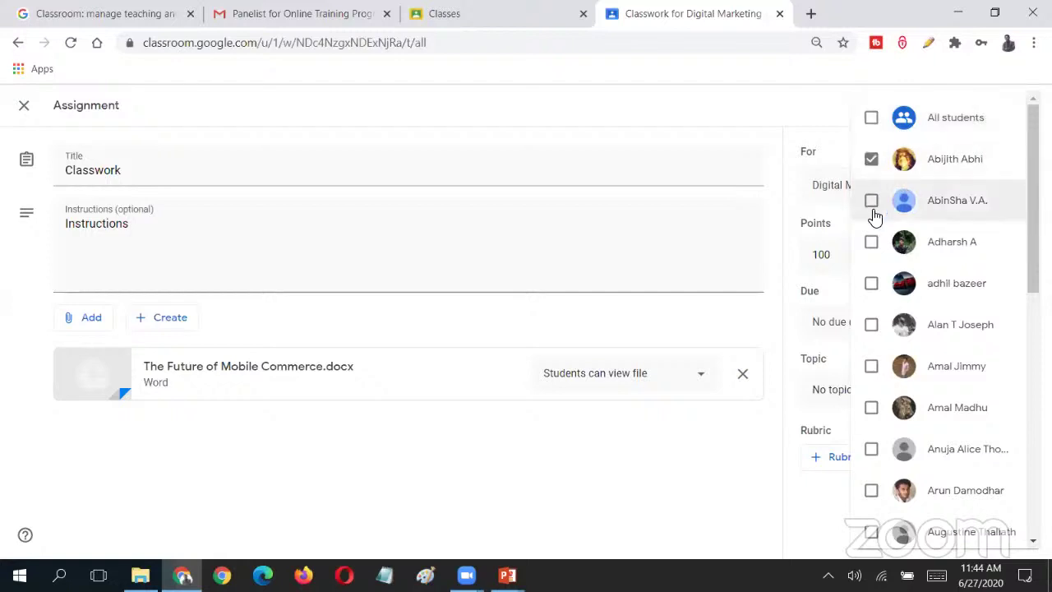
{"action": "left_click", "coordinate": [871, 200]}
{"action": "left_click", "coordinate": [871, 242]}
{"action": "scroll", "coordinate": [873, 300], "scroll_direction": "down", "scroll_amount": 10}
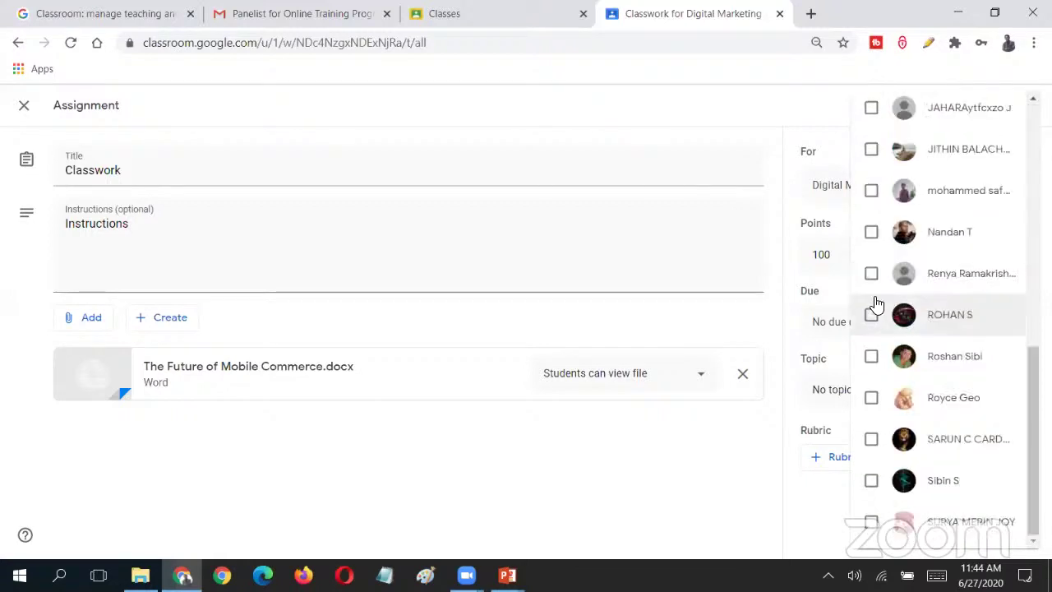
{"action": "scroll", "coordinate": [870, 280], "scroll_direction": "up", "scroll_amount": 10}
{"action": "left_click", "coordinate": [871, 282]}
{"action": "left_click", "coordinate": [872, 324]}
{"action": "left_click", "coordinate": [872, 366]}
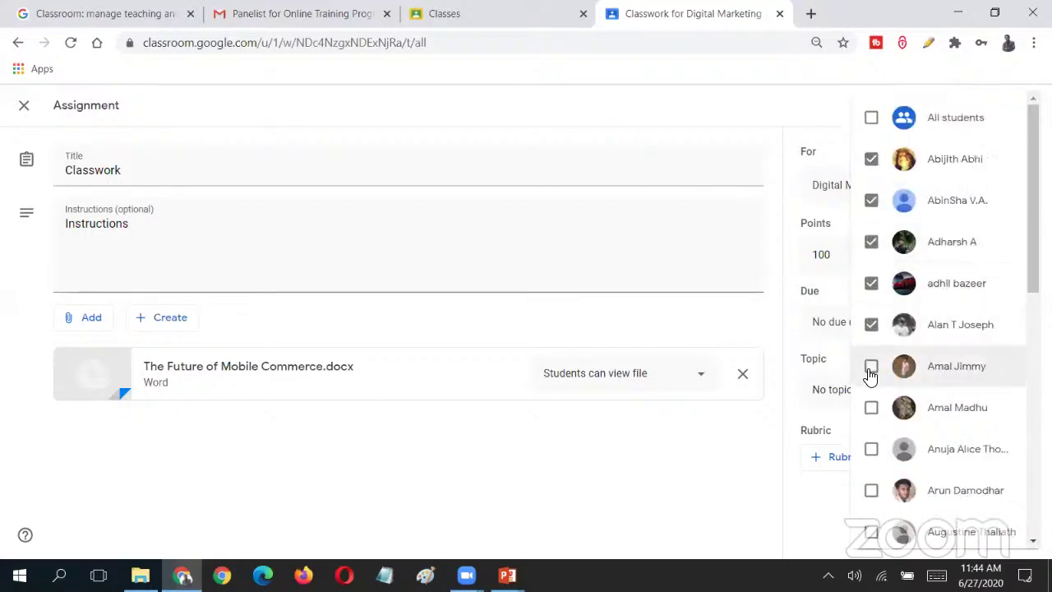
{"action": "scroll", "coordinate": [904, 372], "scroll_direction": "down", "scroll_amount": 8}
{"action": "scroll", "coordinate": [918, 382], "scroll_direction": "up", "scroll_amount": 8}
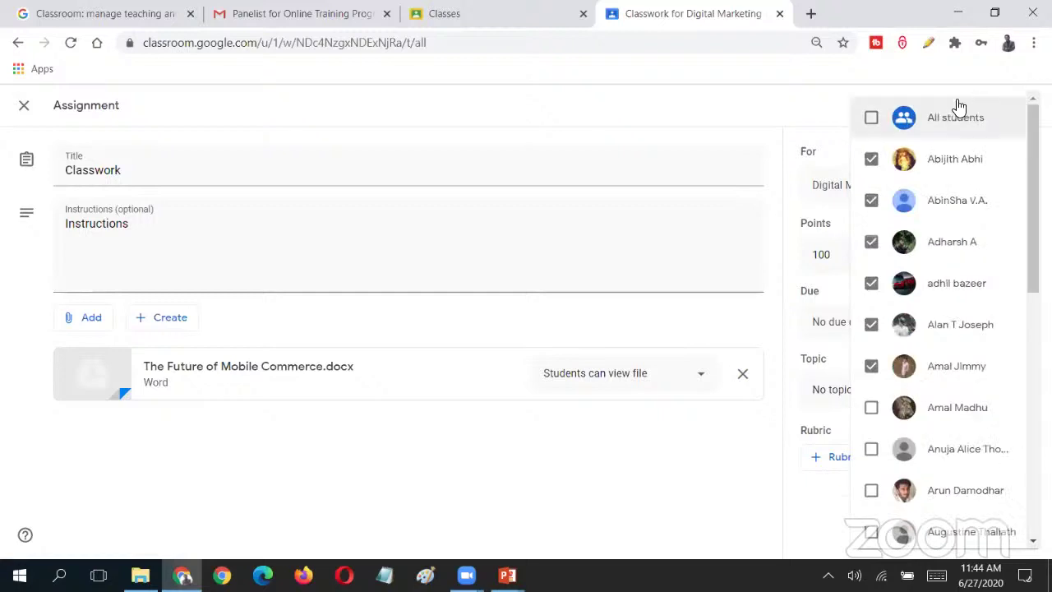
{"action": "left_click", "coordinate": [823, 120]}
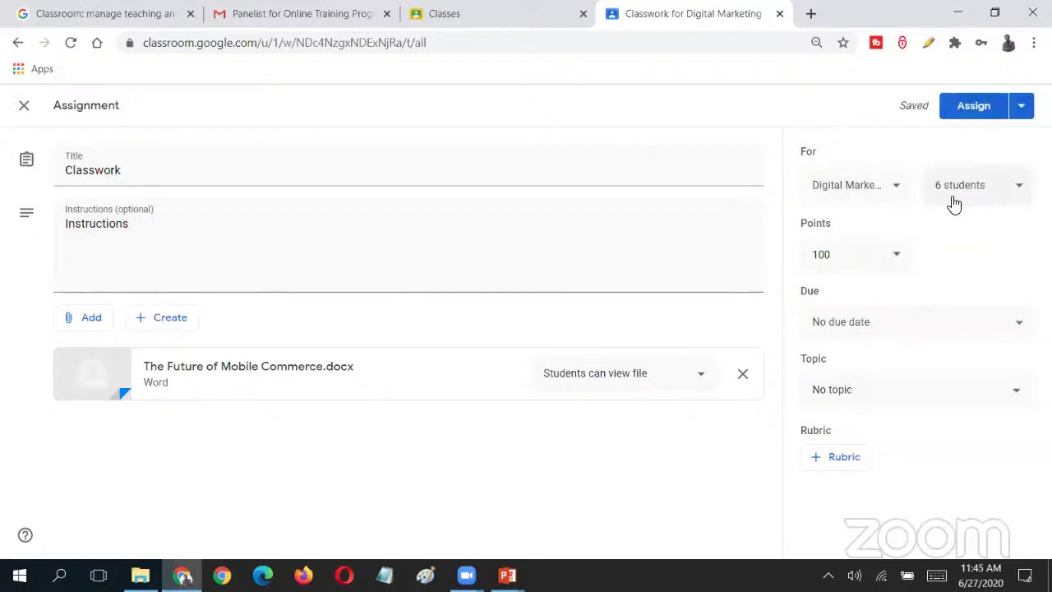
- Rename the assignment to 'Classwork - Team 1'
{"action": "left_click", "coordinate": [296, 183]}
{"action": "type", "text": "- team"}
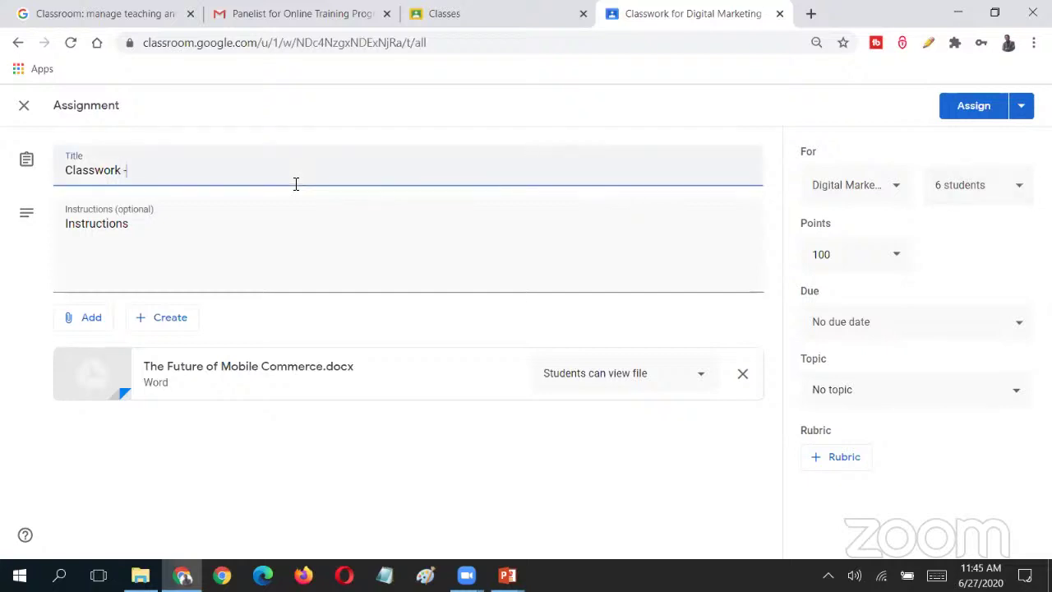
{"action": "key", "text": "BackSpace"}
{"action": "key", "text": "BackSpace"}
{"action": "key", "text": "BackSpace"}
{"action": "key", "text": "BackSpace"}
{"action": "type", "text": "Team 1"}
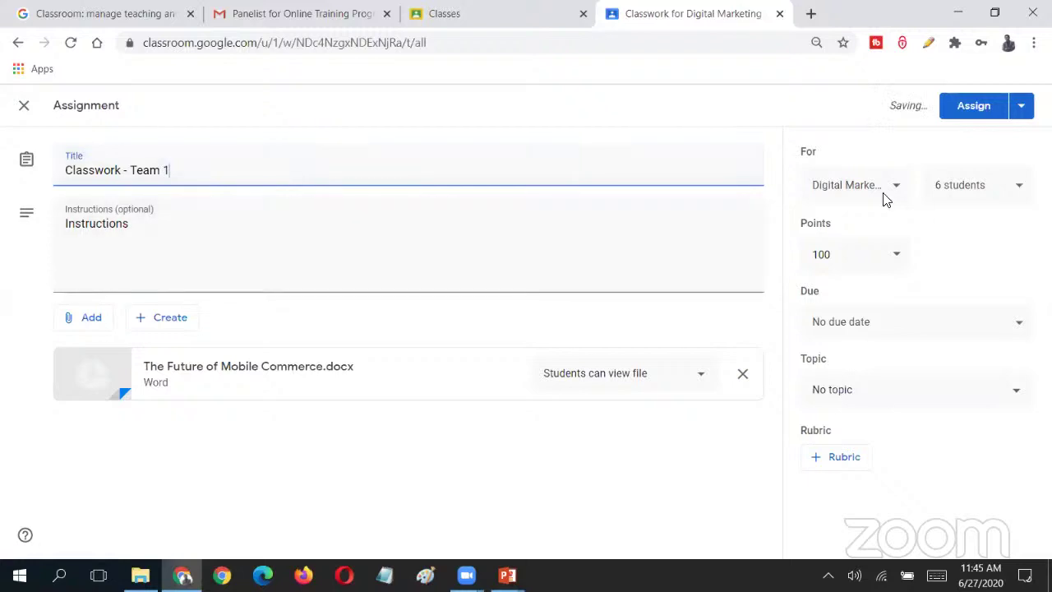
- Confirm the six recipients and select the 100 points value for editing
{"action": "left_click", "coordinate": [1019, 202]}
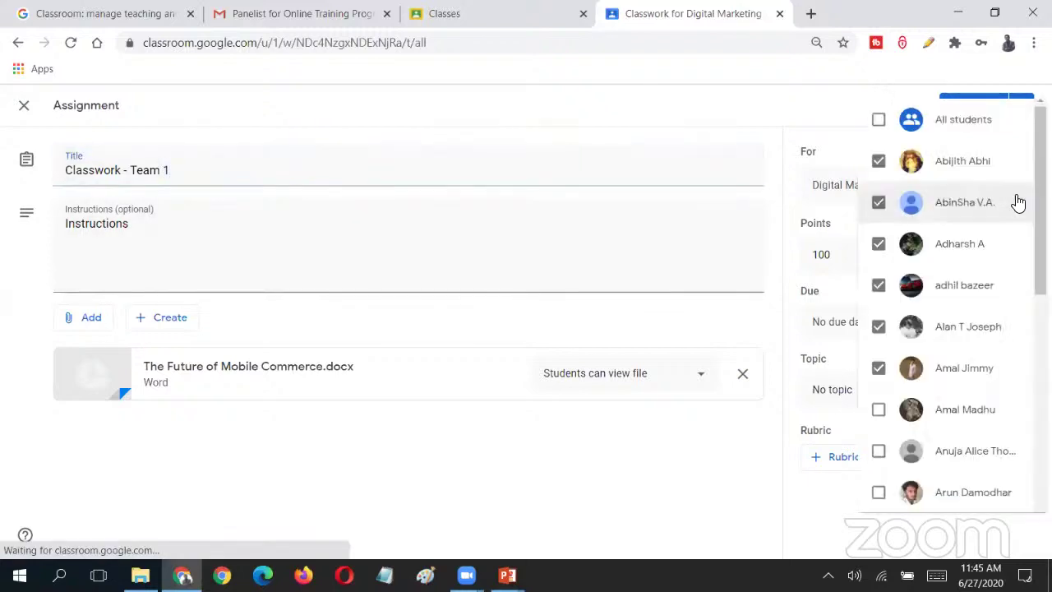
{"action": "left_click", "coordinate": [835, 214]}
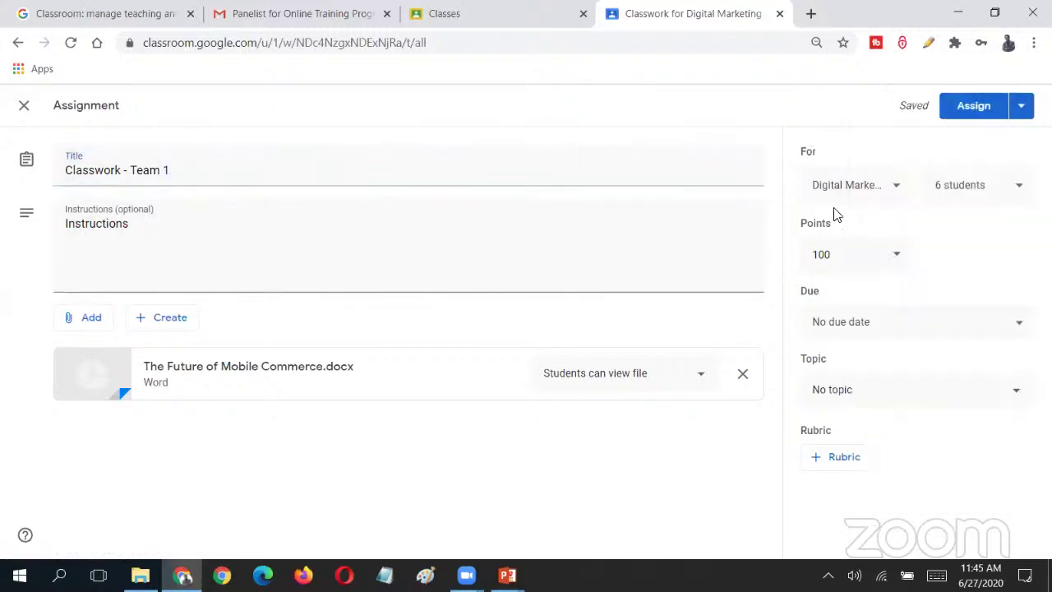
{"action": "left_click", "coordinate": [897, 261]}
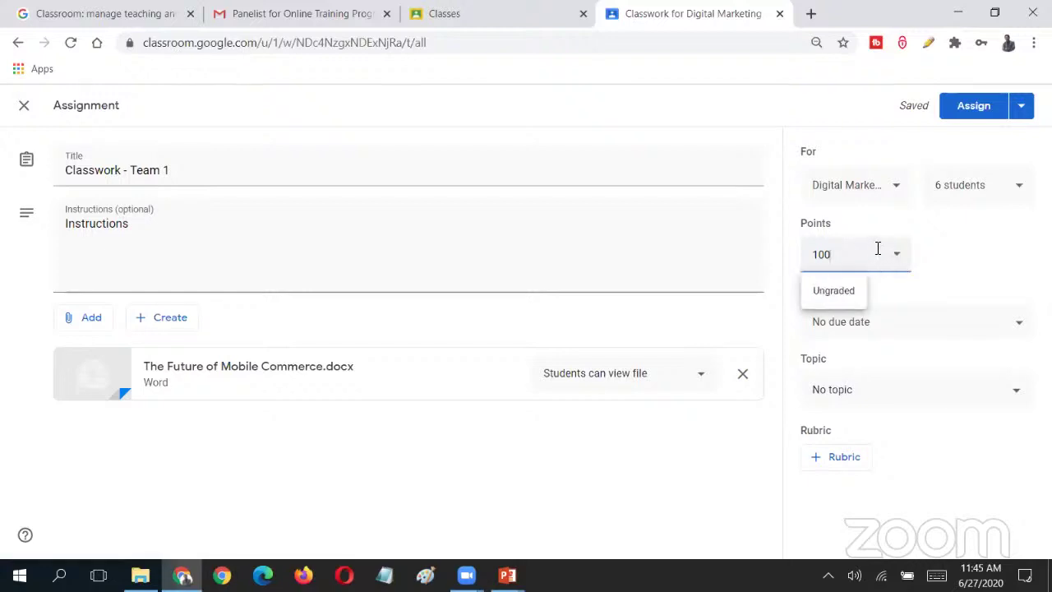
{"action": "left_click", "coordinate": [855, 262]}
{"action": "double_click", "coordinate": [812, 264]}
{"action": "type", "text": "2"}
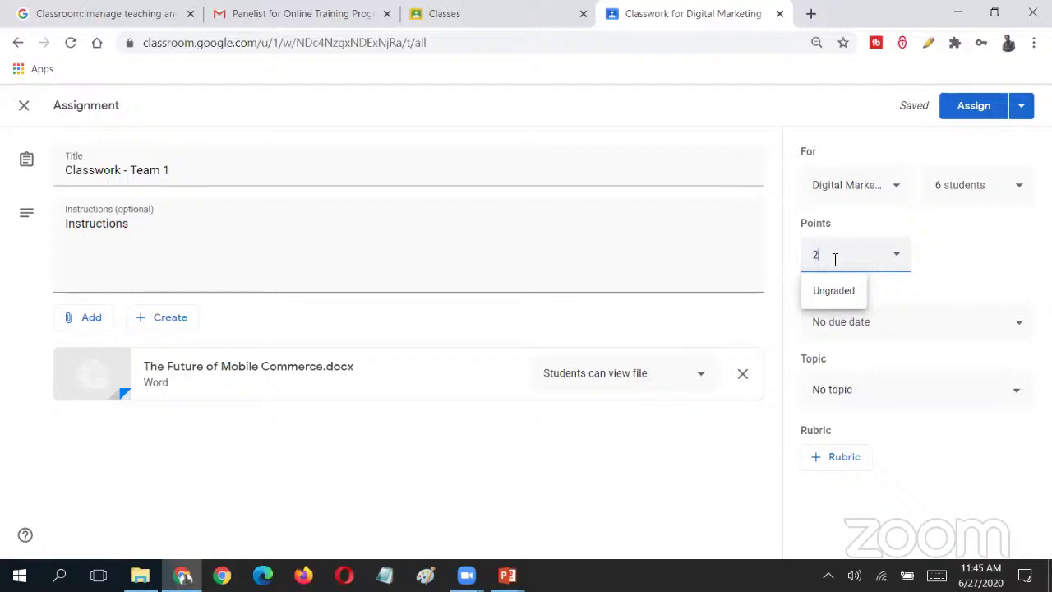
{"action": "key", "text": "BackSpace"}
{"action": "left_click", "coordinate": [930, 263]}
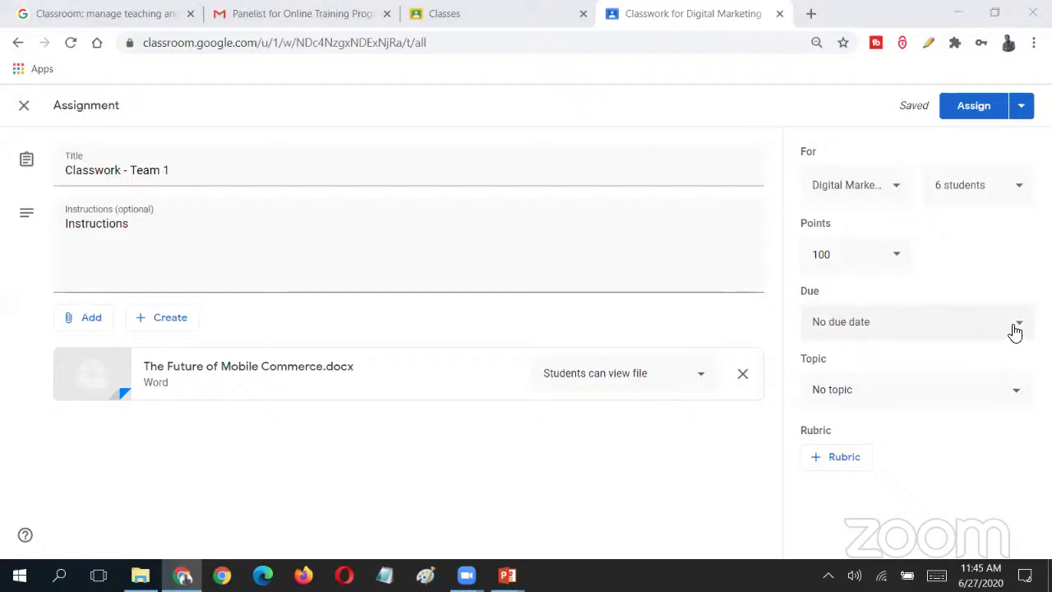
- Set the due date to Wednesday, July 1, 2020 at 01:30 PM
{"action": "left_click", "coordinate": [1016, 327]}
{"action": "left_click", "coordinate": [958, 386]}
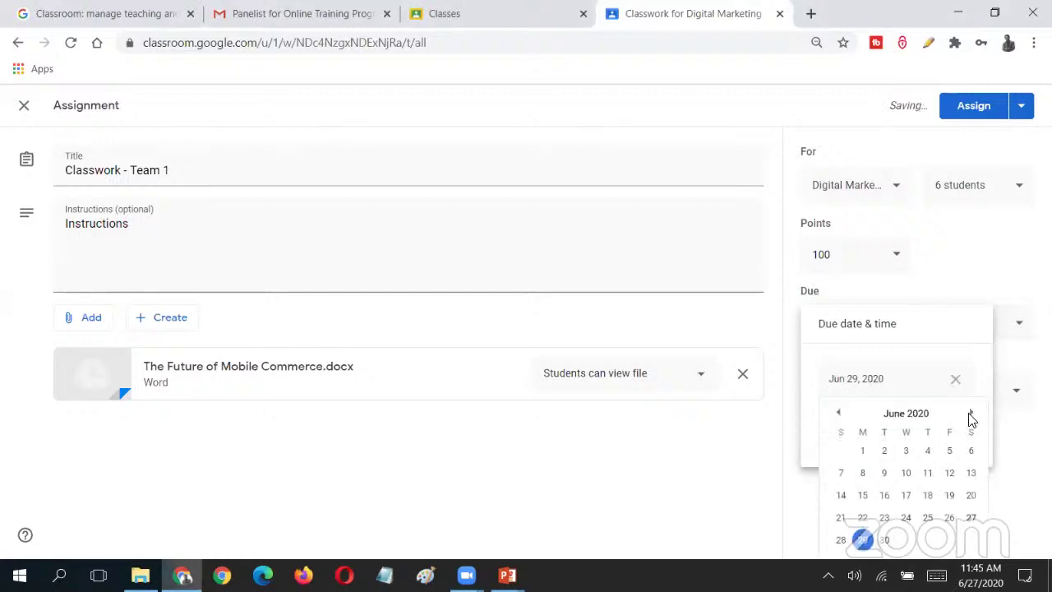
{"action": "left_click", "coordinate": [970, 416]}
{"action": "left_click", "coordinate": [912, 452]}
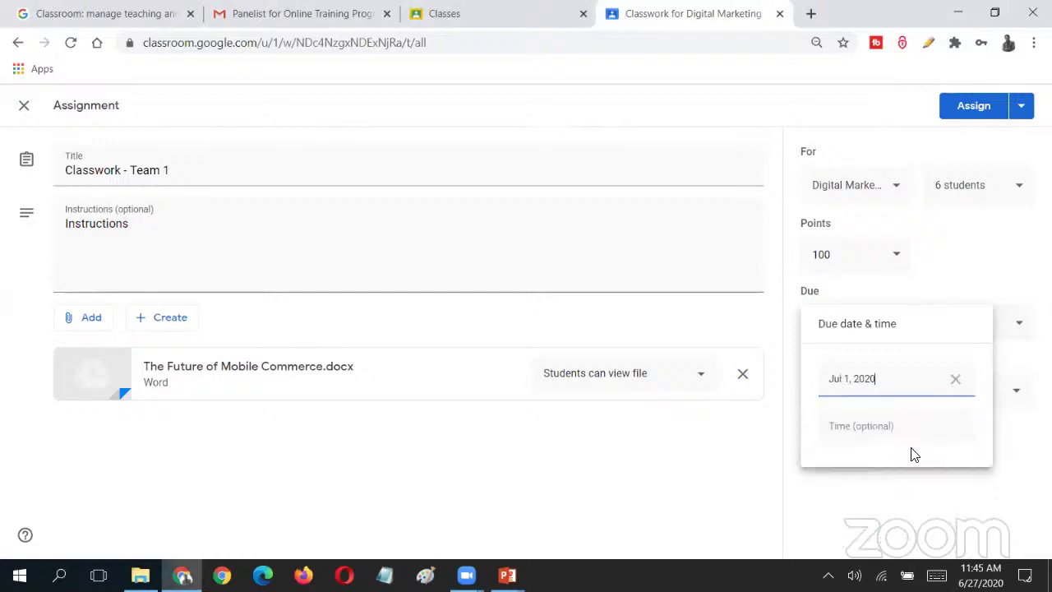
{"action": "left_click", "coordinate": [873, 439]}
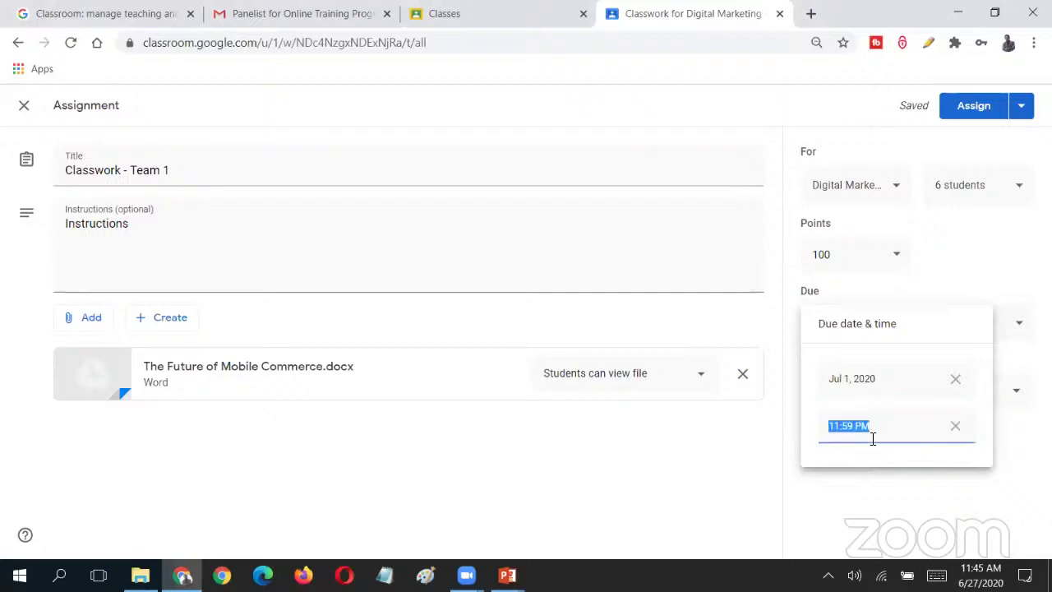
{"action": "type", "text": "01:30 P"}
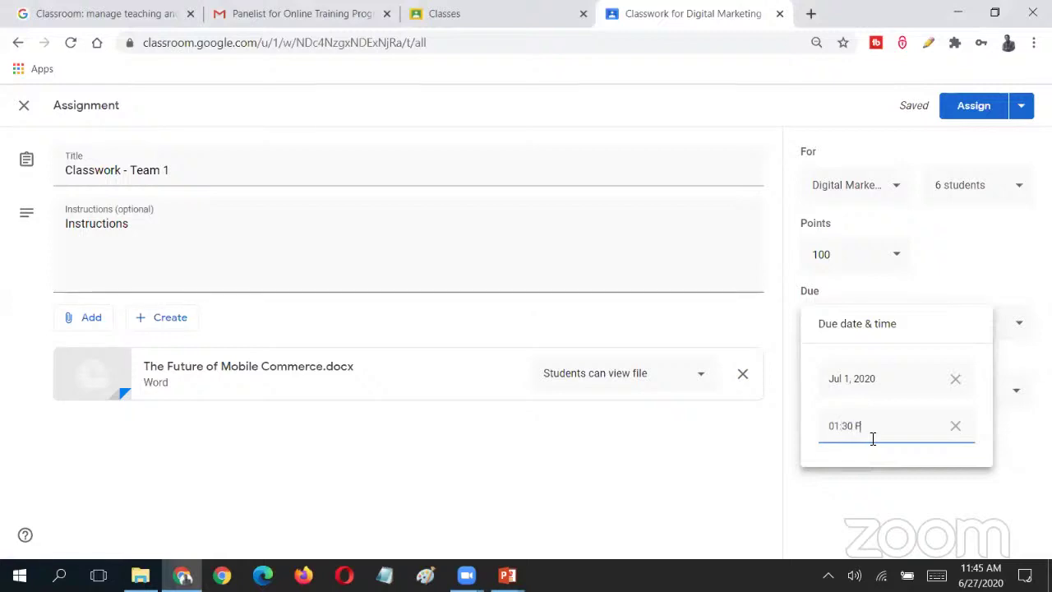
{"action": "type", "text": "M"}
{"action": "left_click", "coordinate": [896, 489]}
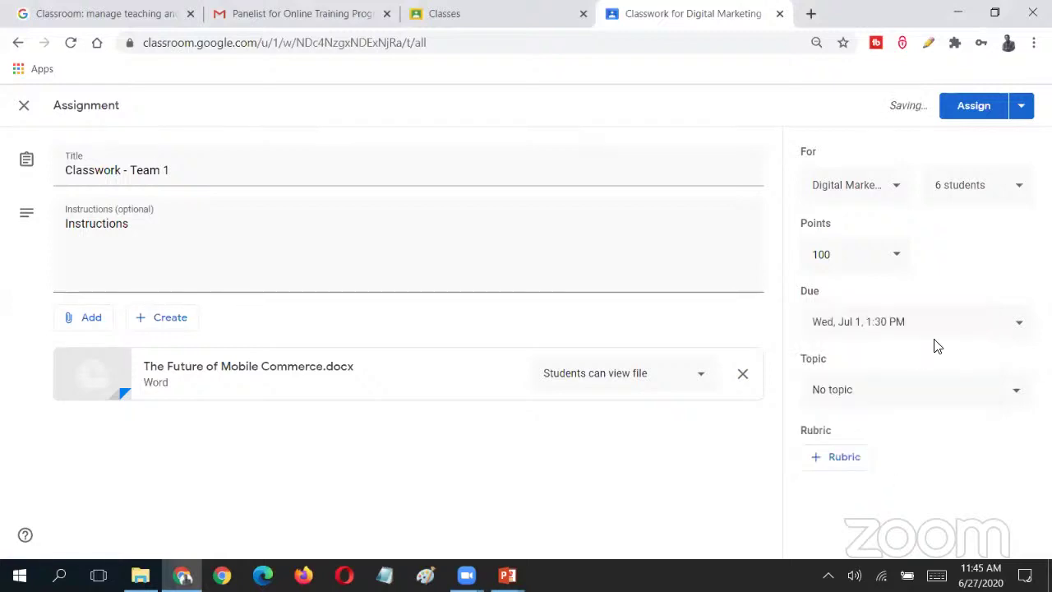
{"action": "left_click", "coordinate": [1017, 393]}
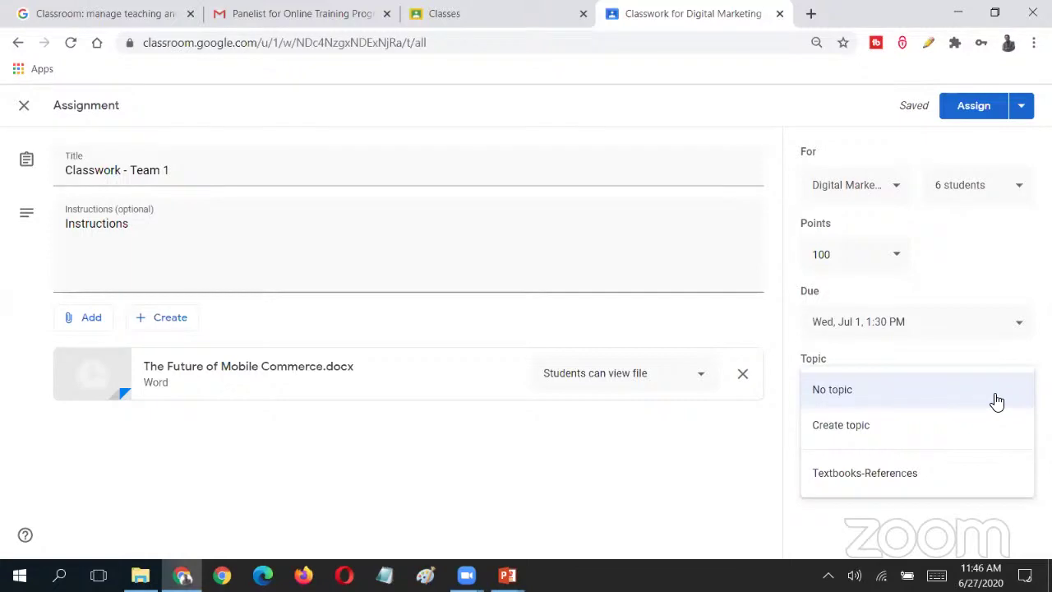
- Create the topic 'Module 1' for the assignment and return to Classwork
{"action": "left_click", "coordinate": [999, 425]}
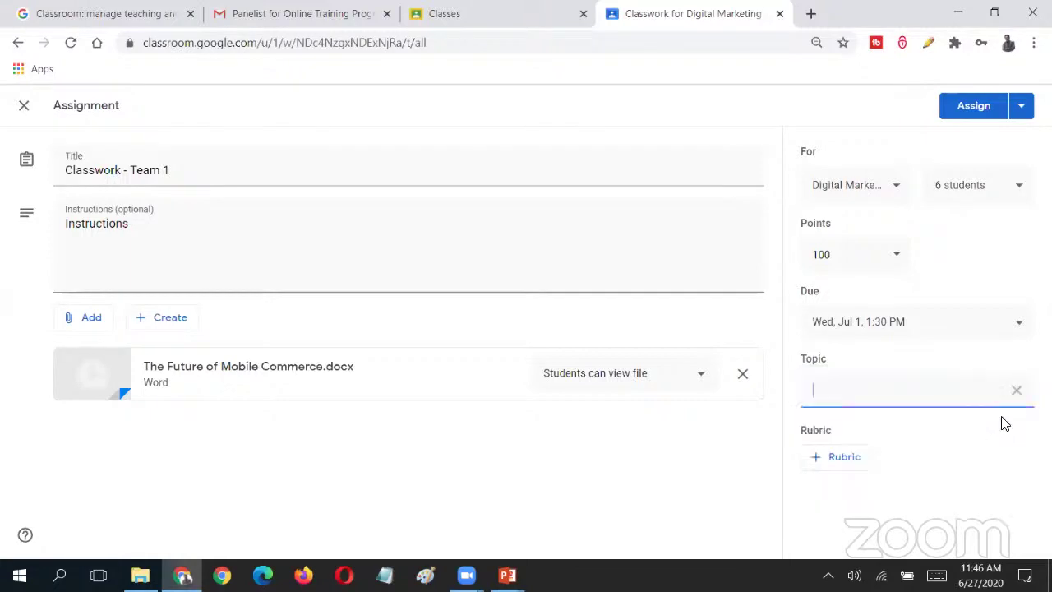
{"action": "type", "text": "Module 1"}
{"action": "left_click", "coordinate": [1013, 508]}
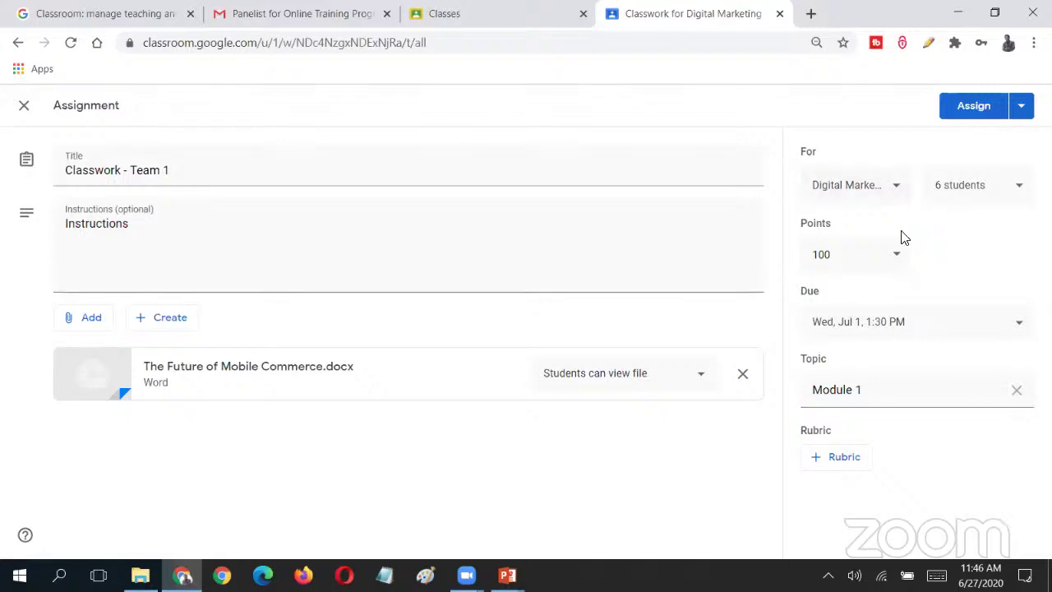
{"action": "left_click", "coordinate": [910, 327]}
{"action": "left_click", "coordinate": [980, 290]}
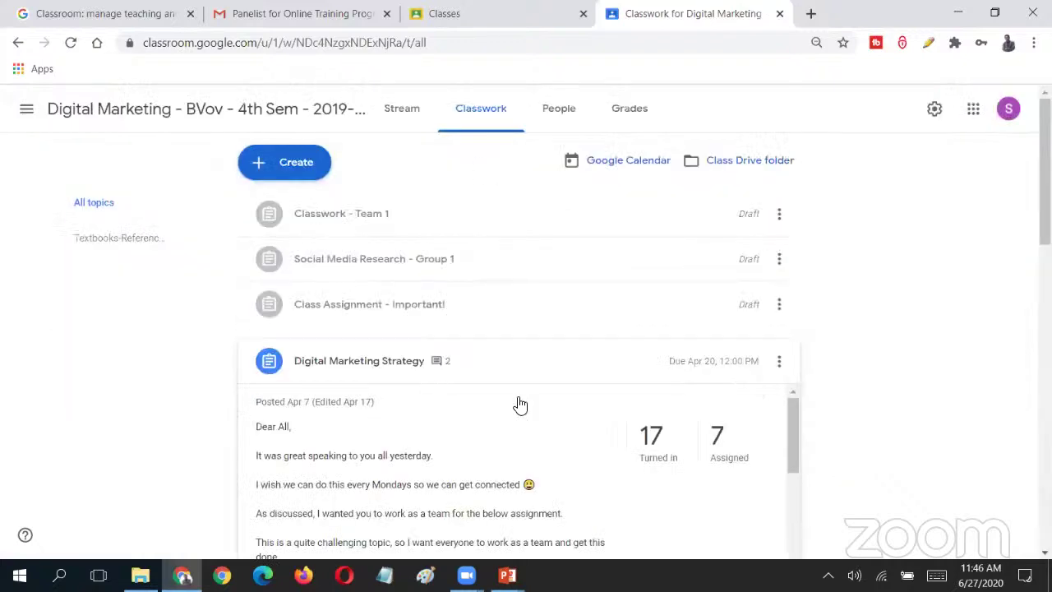
- Open Digital Marketing Strategy's 17 turned-in submissions and scroll the student list
{"action": "left_click", "coordinate": [649, 438]}
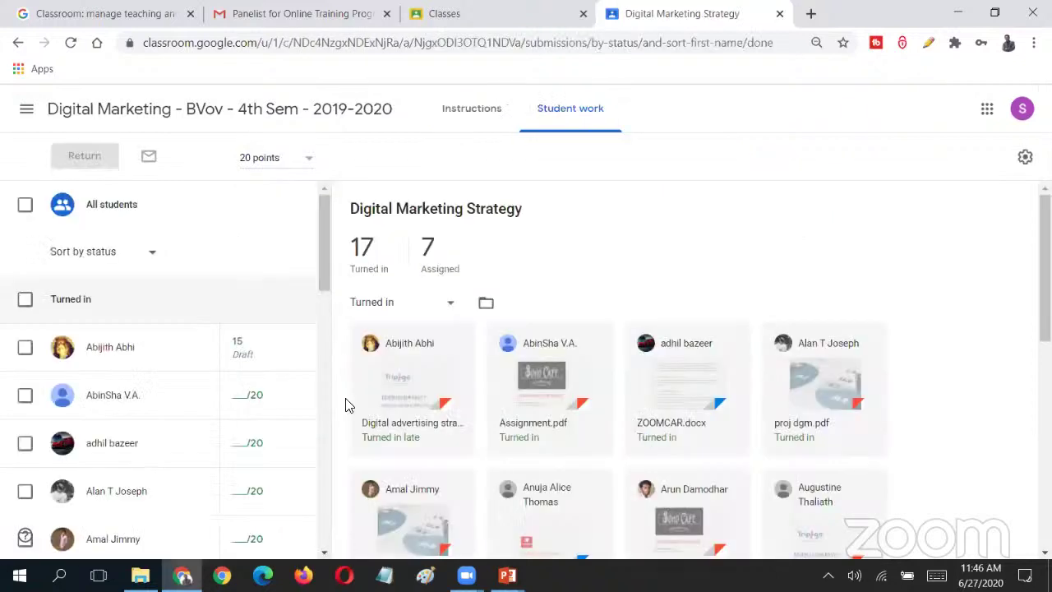
{"action": "scroll", "coordinate": [291, 437], "scroll_direction": "down", "scroll_amount": 10}
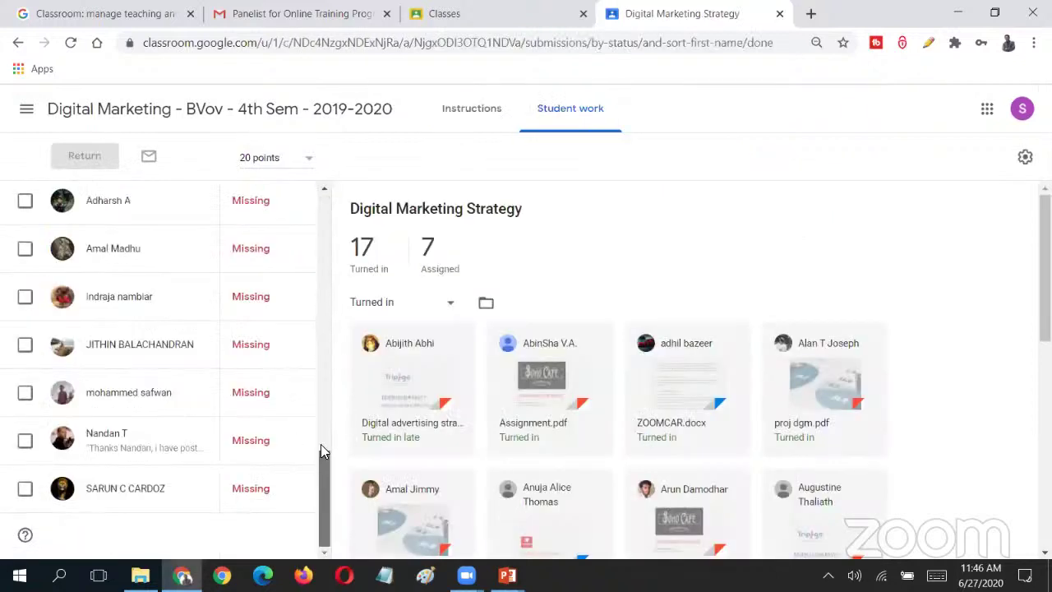
{"action": "left_click_drag", "start_coordinate": [320, 451], "coordinate": [320, 214]}
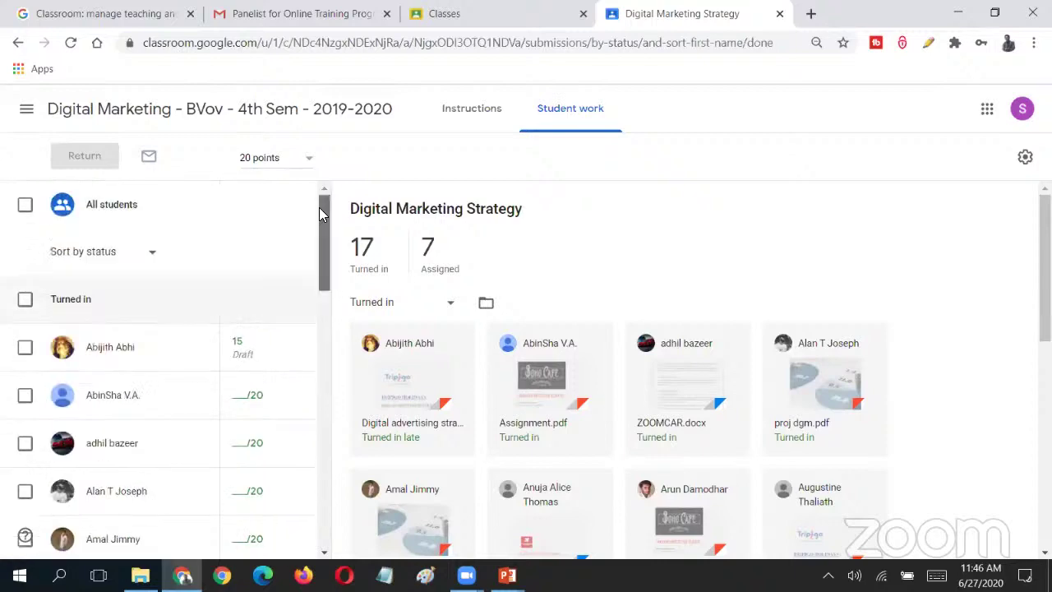
{"action": "mouse_move", "coordinate": [1043, 272]}
{"action": "left_mouse_down"}
{"action": "mouse_move", "coordinate": [1043, 468]}
{"action": "mouse_move", "coordinate": [1043, 259]}
{"action": "left_mouse_up"}
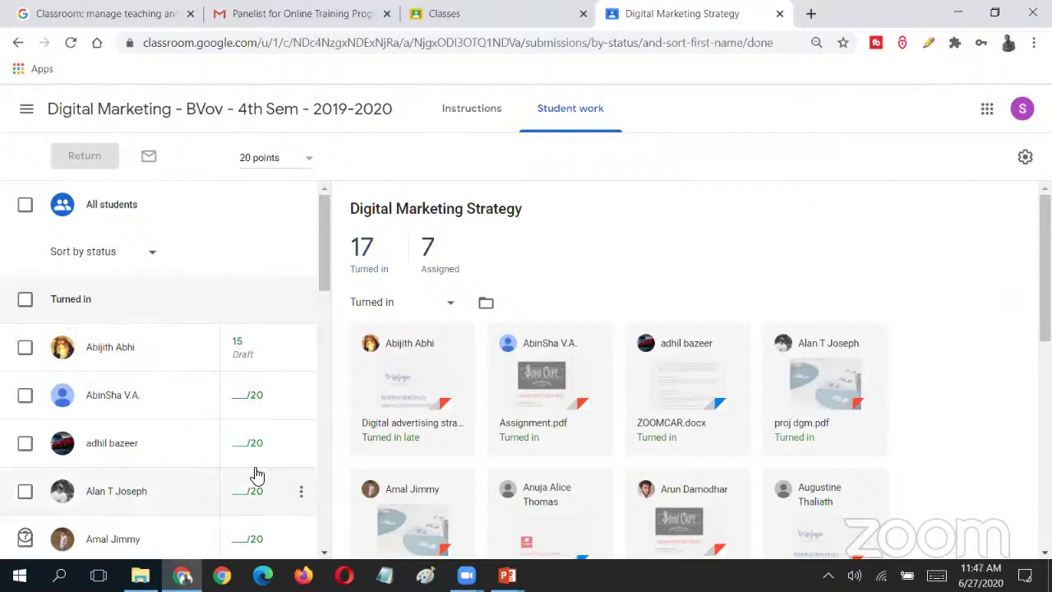
- Sort the Digital Marketing Strategy student list by first name
{"action": "left_click", "coordinate": [155, 258]}
{"action": "left_click", "coordinate": [155, 257]}
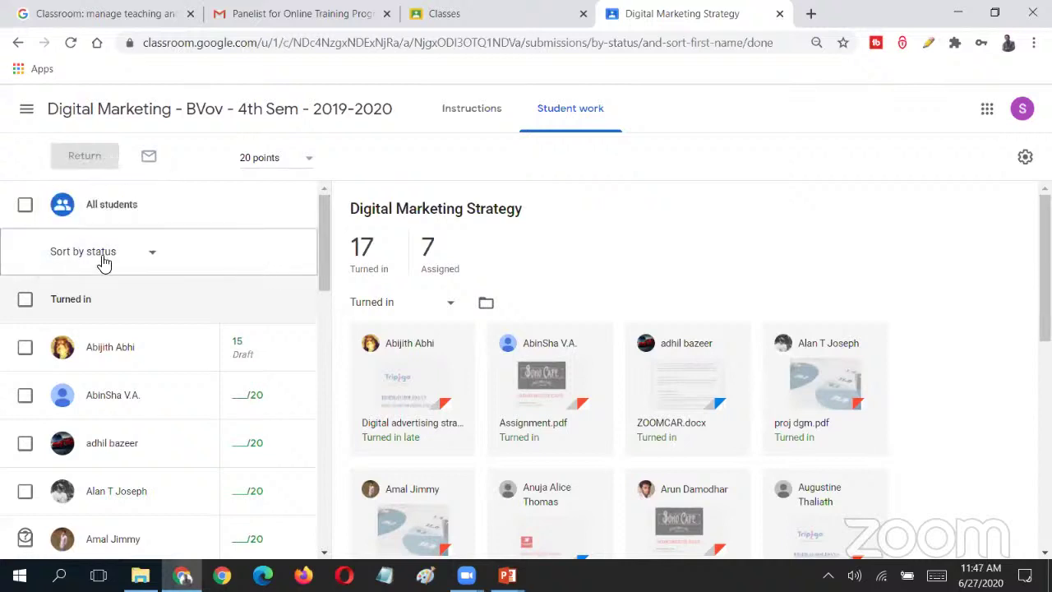
{"action": "left_click", "coordinate": [102, 261]}
{"action": "left_click", "coordinate": [104, 224]}
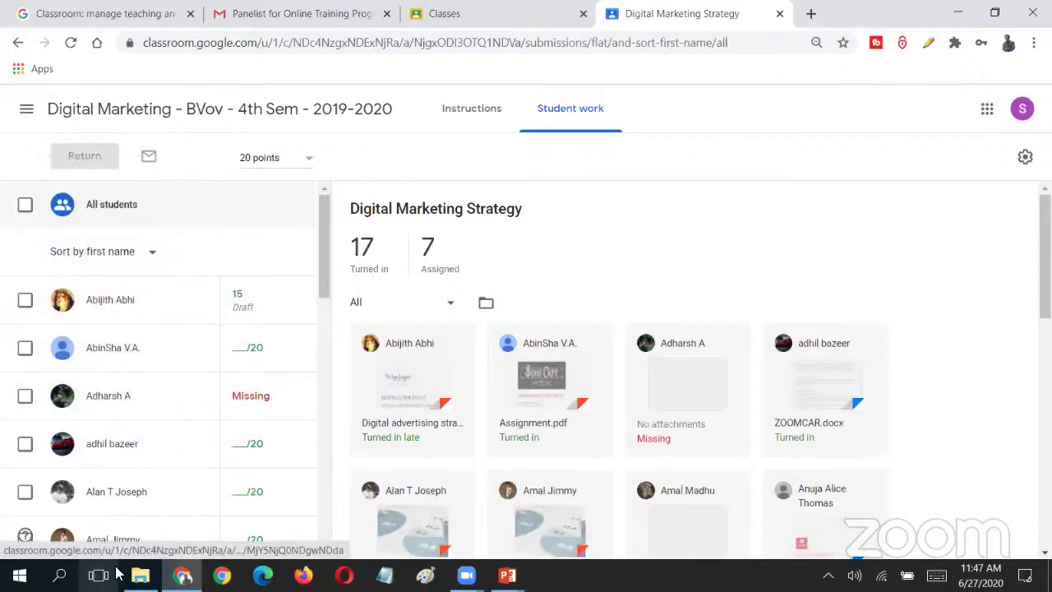
{"action": "left_click_drag", "start_coordinate": [322, 242], "coordinate": [323, 261]}
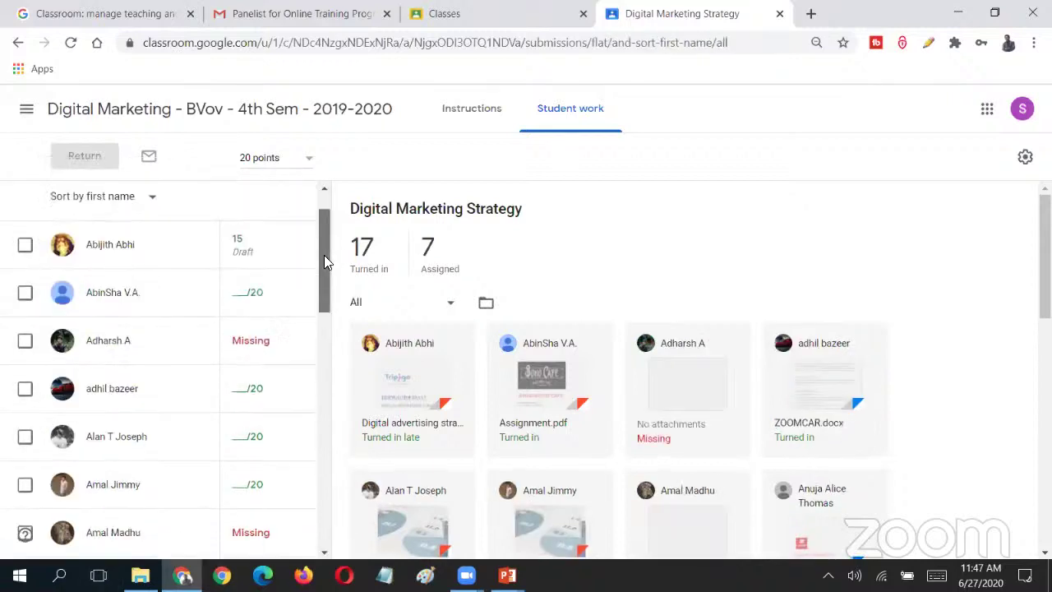
{"action": "scroll", "coordinate": [324, 262], "scroll_direction": "up", "scroll_amount": 1}
- Inspect the first student's draft grade options without changing it, then scroll the list
{"action": "left_click", "coordinate": [249, 287]}
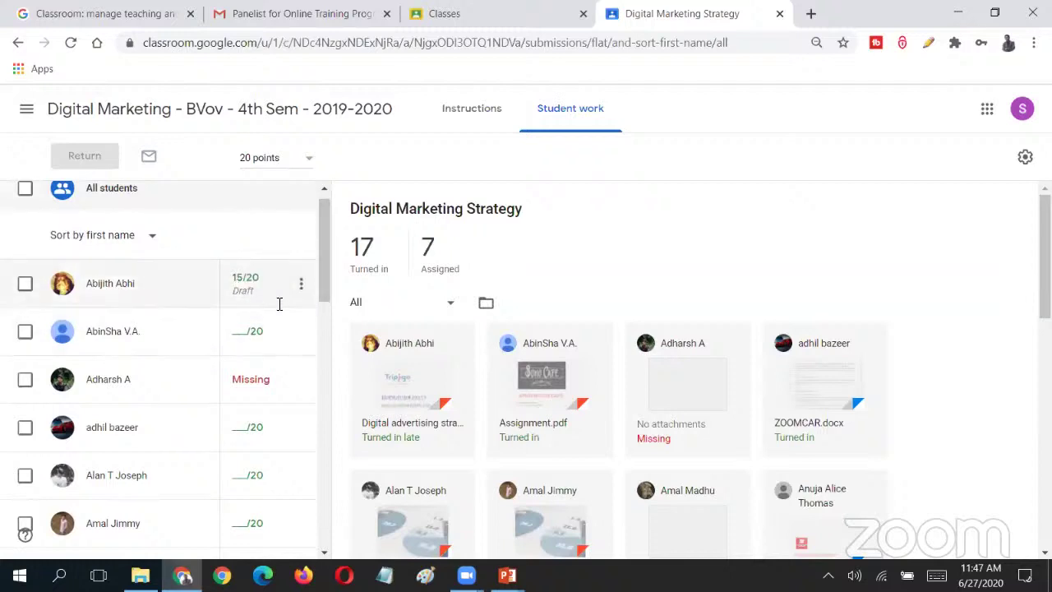
{"action": "left_click", "coordinate": [301, 285]}
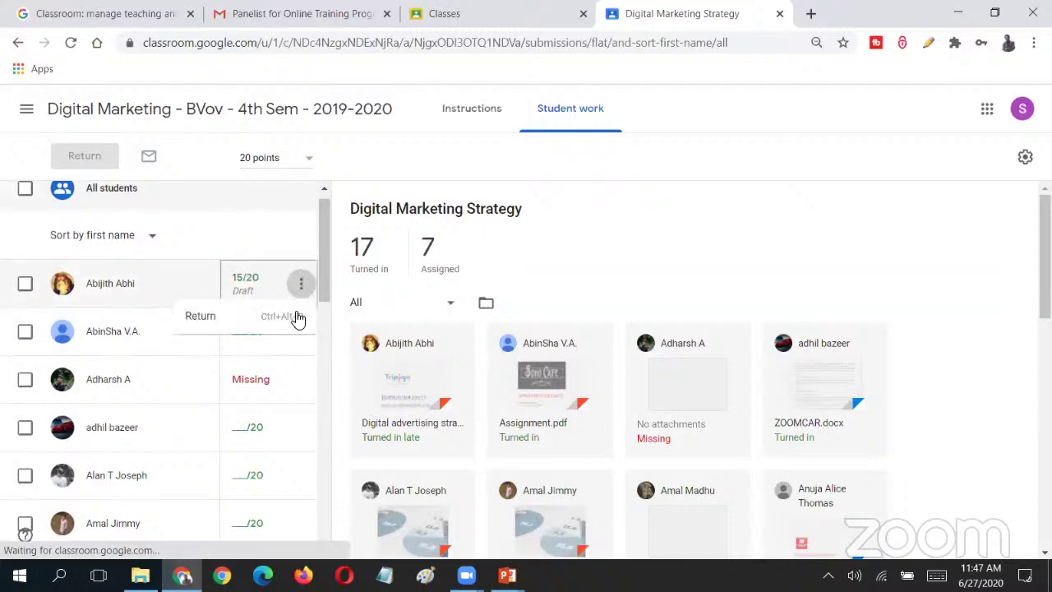
{"action": "left_click", "coordinate": [617, 198]}
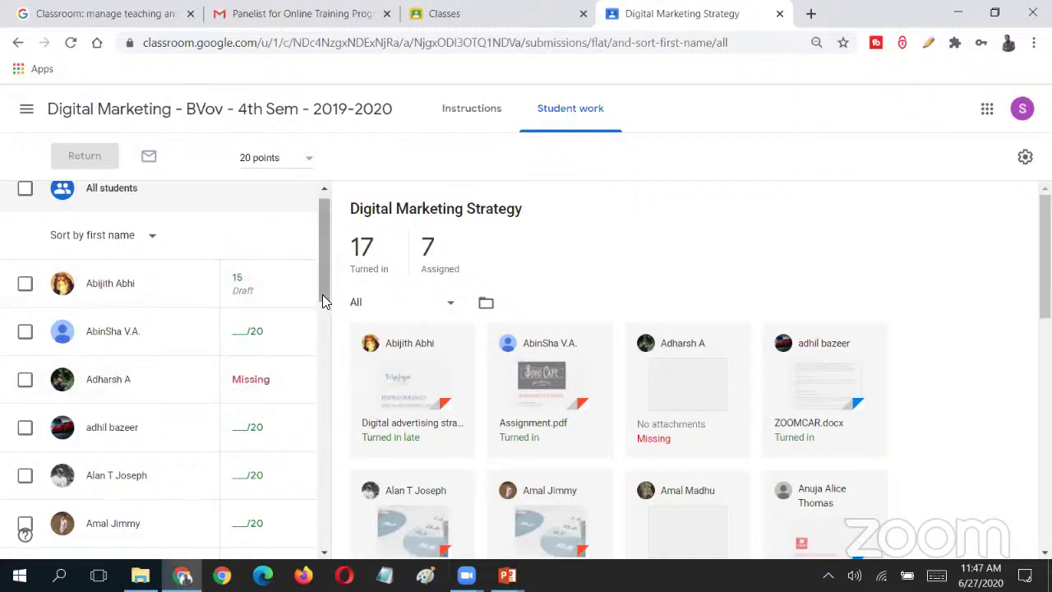
{"action": "scroll", "coordinate": [323, 301], "scroll_direction": "down", "scroll_amount": 1}
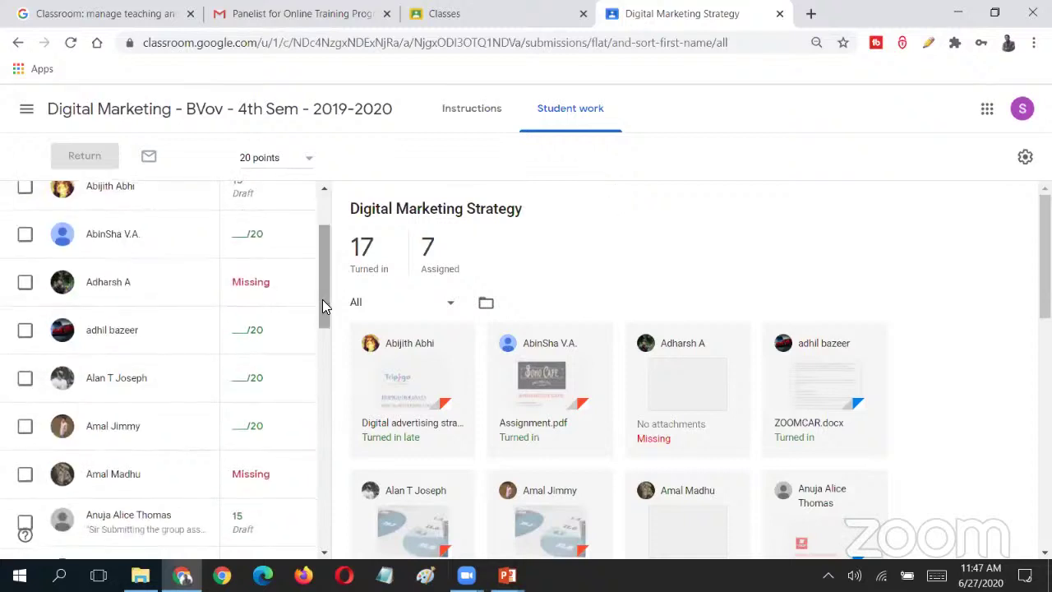
{"action": "left_click_drag", "start_coordinate": [322, 304], "coordinate": [345, 542]}
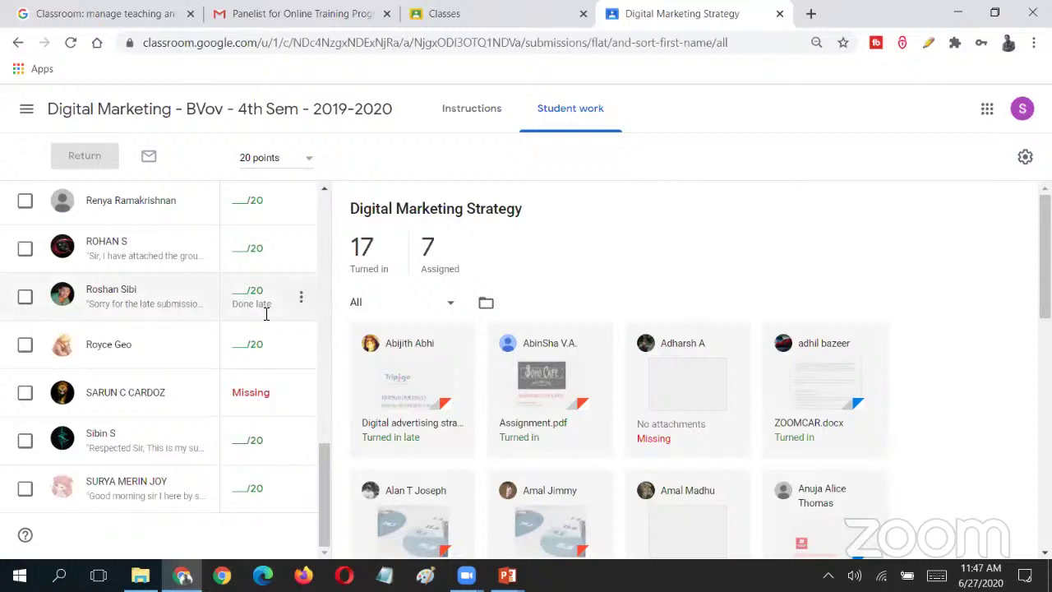
{"action": "left_click", "coordinate": [129, 296]}
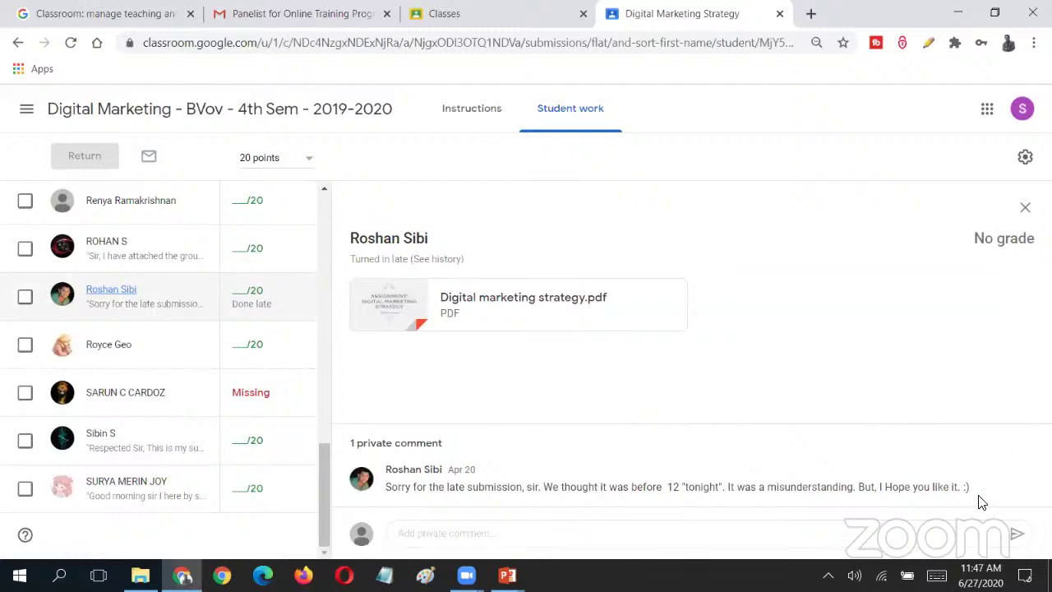
{"action": "left_click_drag", "start_coordinate": [350, 443], "coordinate": [473, 447]}
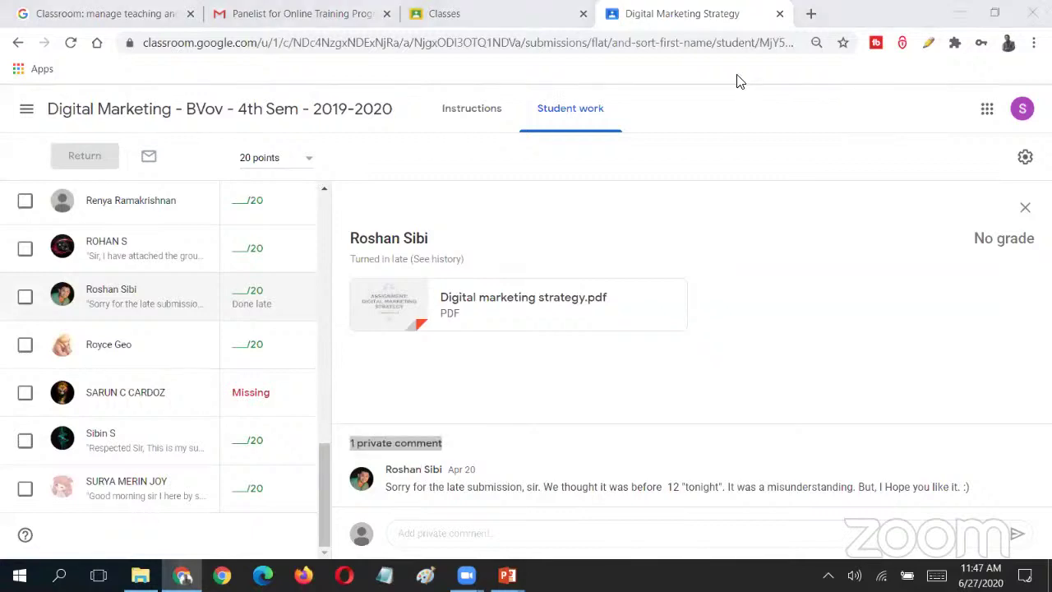
{"action": "left_click", "coordinate": [692, 511]}
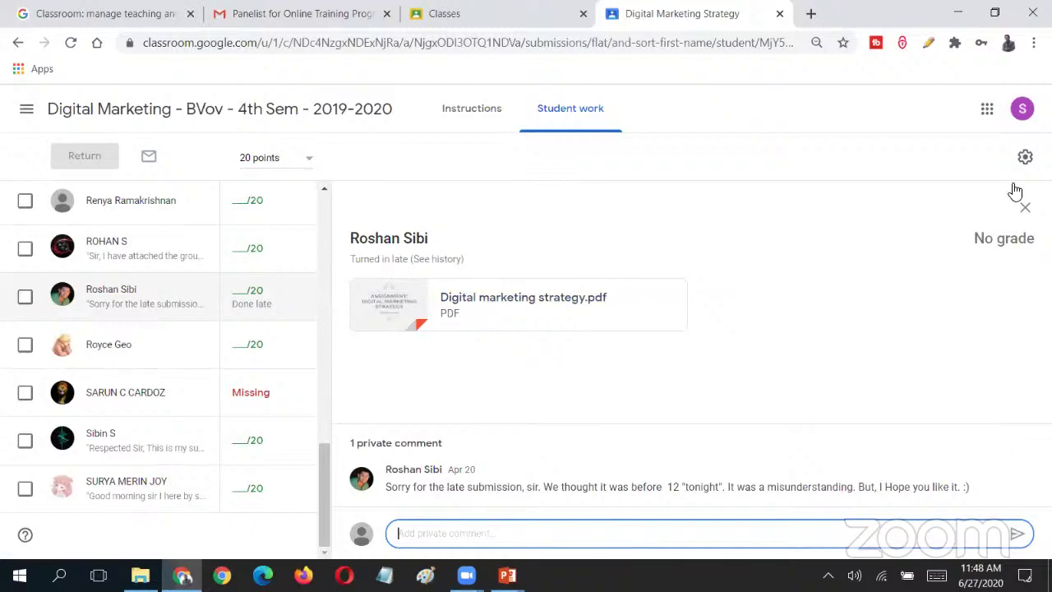
{"action": "left_click", "coordinate": [1025, 207]}
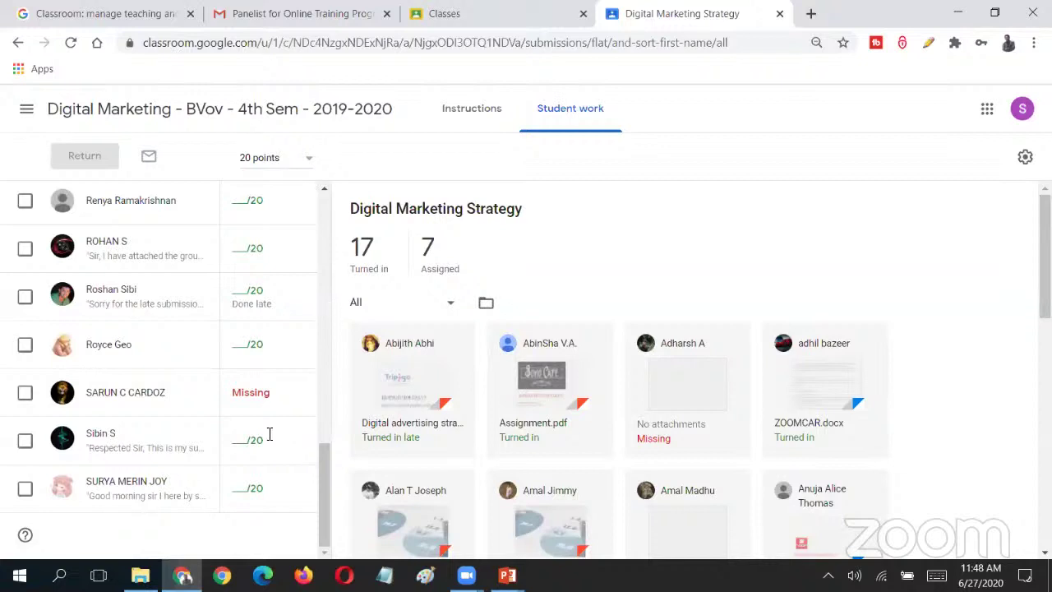
{"action": "scroll", "coordinate": [282, 461], "scroll_direction": "up", "scroll_amount": 10}
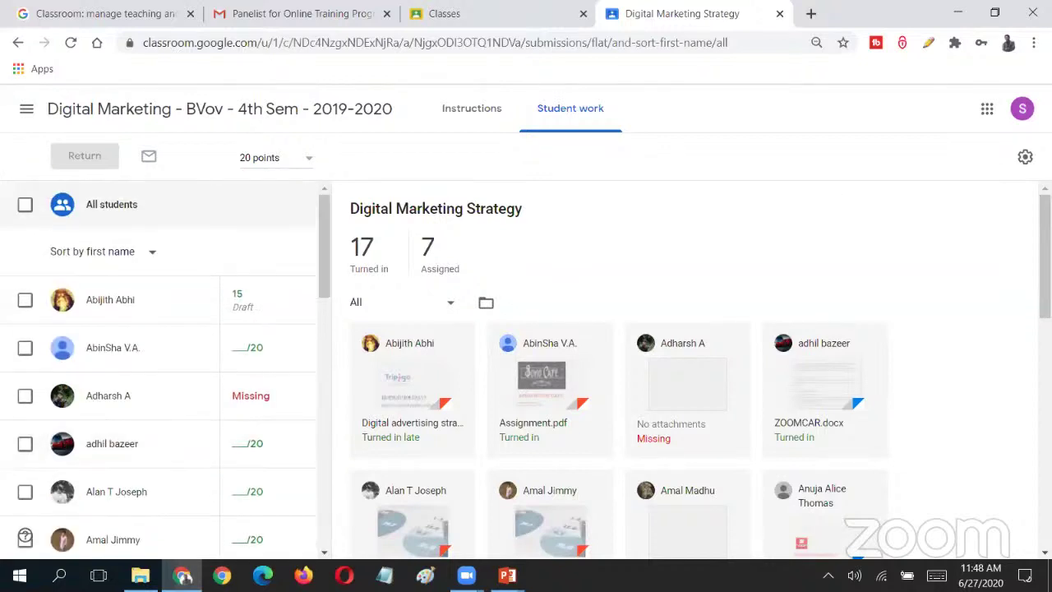
{"action": "scroll", "coordinate": [701, 370], "scroll_direction": "down", "scroll_amount": 1}
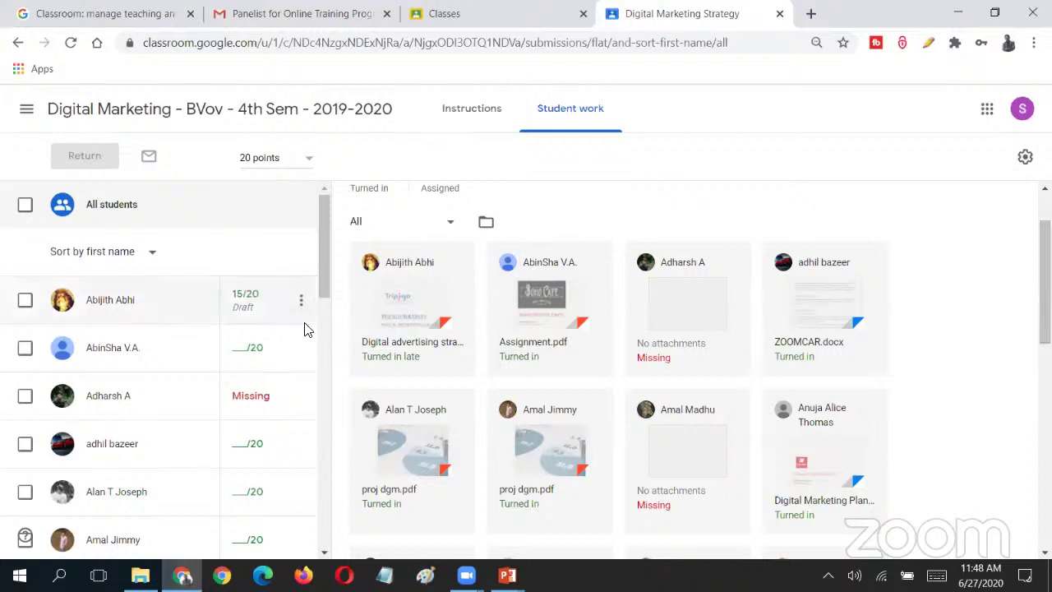
{"action": "scroll", "coordinate": [159, 361], "scroll_direction": "down", "scroll_amount": 15}
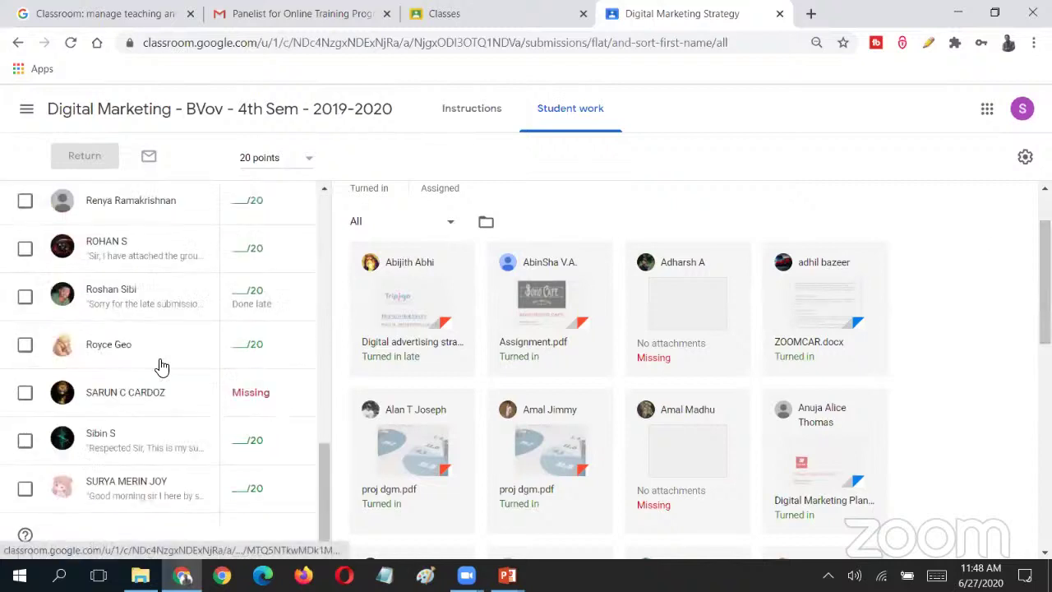
{"action": "scroll", "coordinate": [326, 258], "scroll_direction": "up", "scroll_amount": 15}
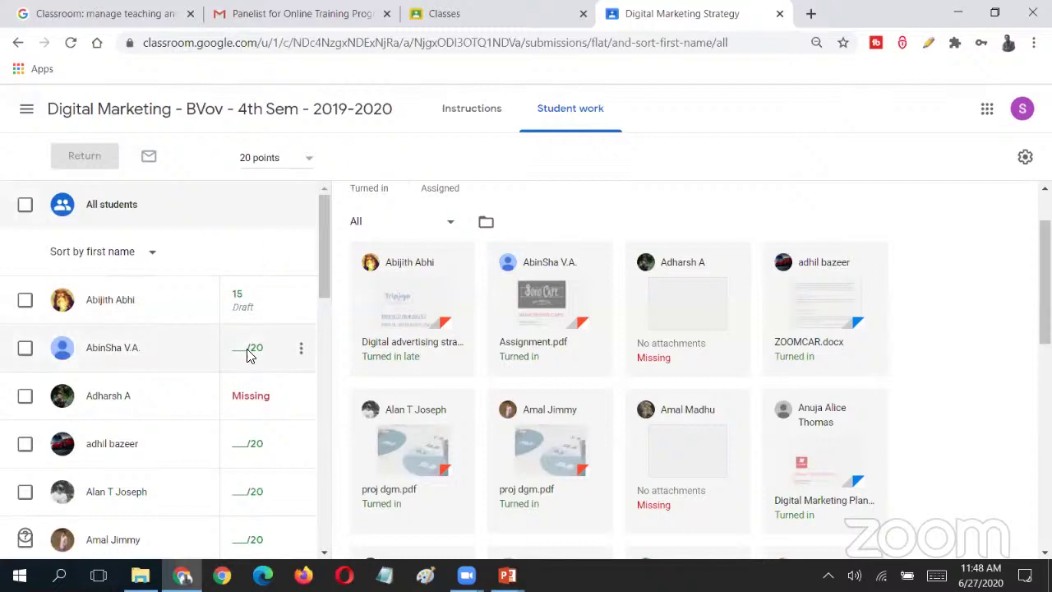
{"action": "scroll", "coordinate": [469, 261], "scroll_direction": "up", "scroll_amount": 1}
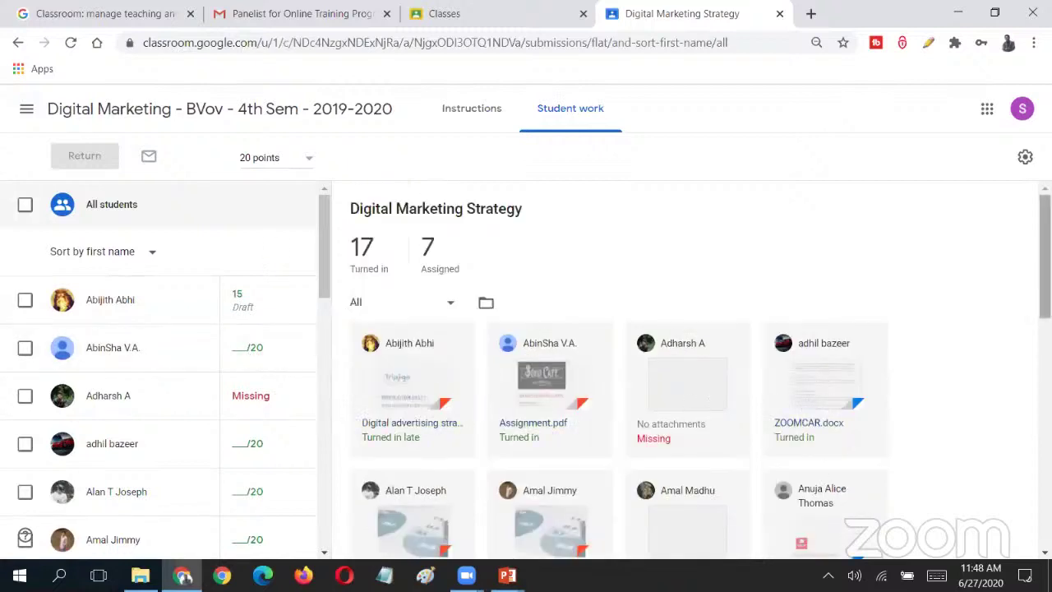
{"action": "scroll", "coordinate": [1044, 255], "scroll_direction": "down", "scroll_amount": 4}
{"action": "scroll", "coordinate": [1045, 329], "scroll_direction": "down", "scroll_amount": 7}
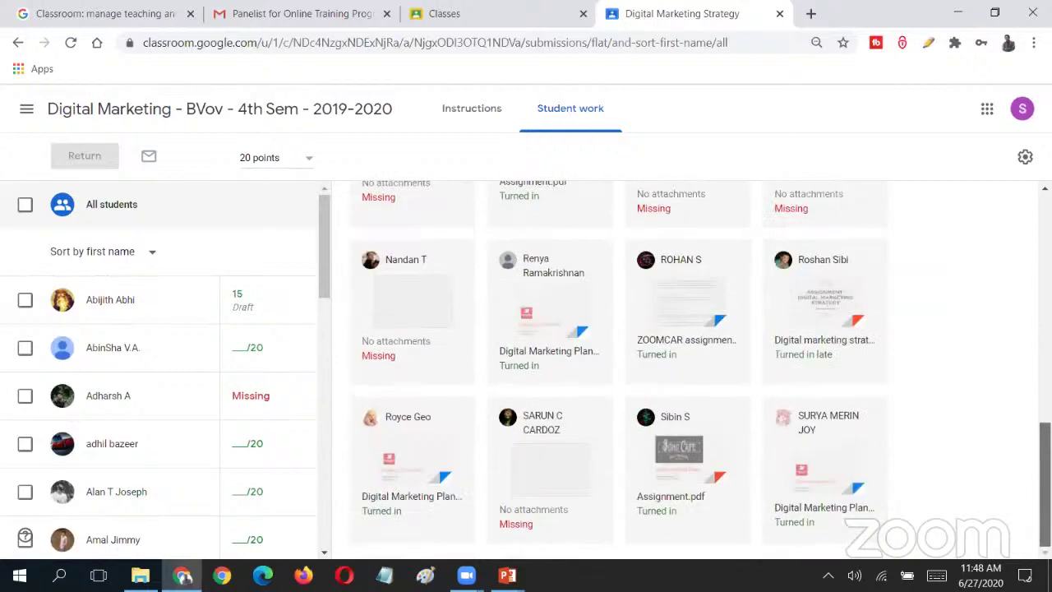
{"action": "scroll", "coordinate": [481, 387], "scroll_direction": "up", "scroll_amount": 11}
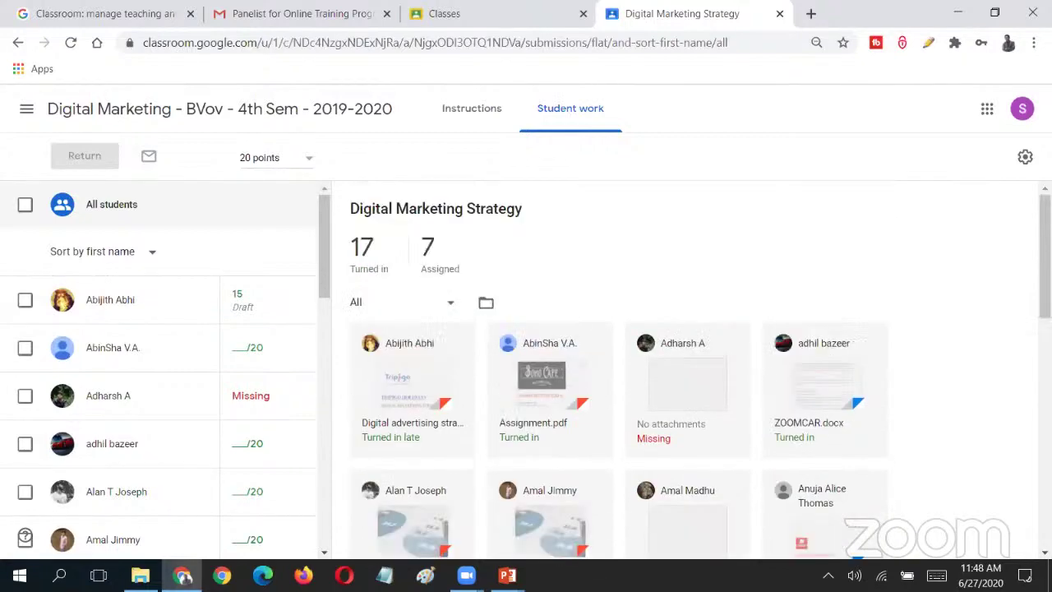
- Open the student's Tripigo Holidays digital advertising strategy PDF and scroll through its pages
{"action": "left_click", "coordinate": [432, 376]}
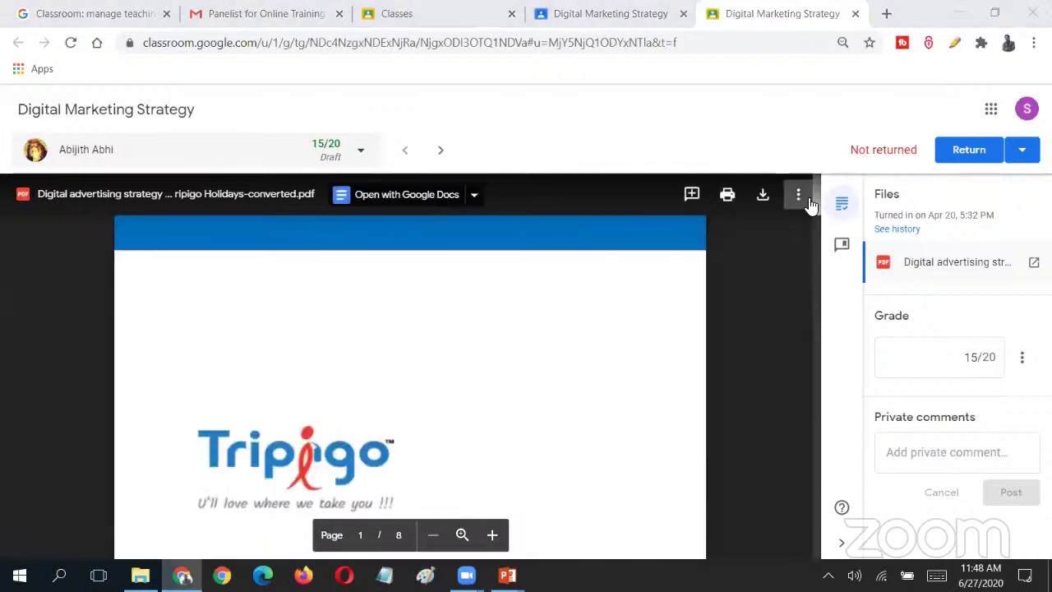
{"action": "scroll", "coordinate": [816, 203], "scroll_direction": "down", "scroll_amount": 4}
{"action": "scroll", "coordinate": [817, 205], "scroll_direction": "up", "scroll_amount": 4}
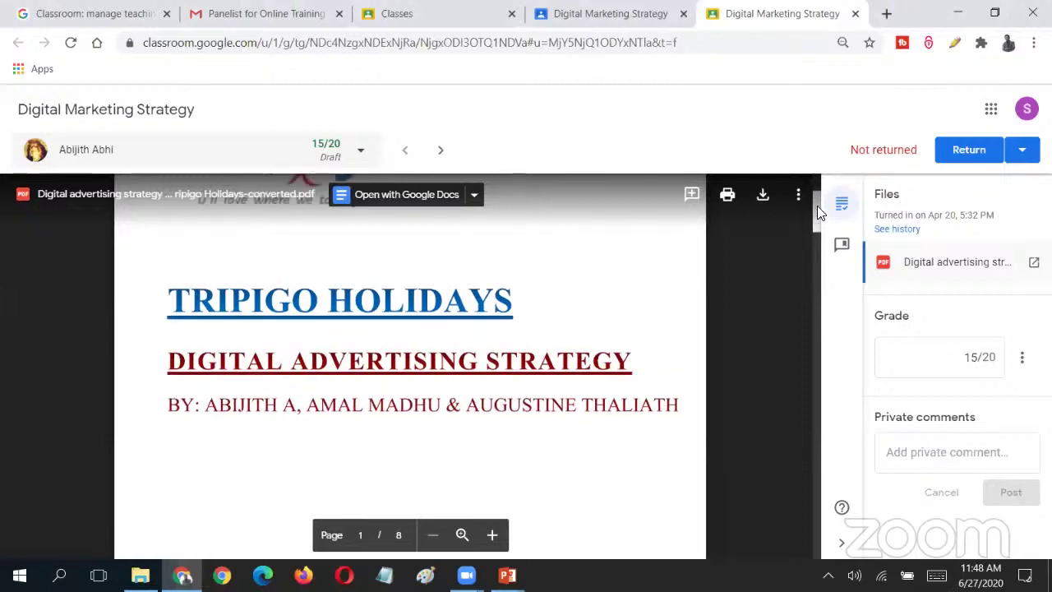
{"action": "scroll", "coordinate": [820, 232], "scroll_direction": "down", "scroll_amount": 5}
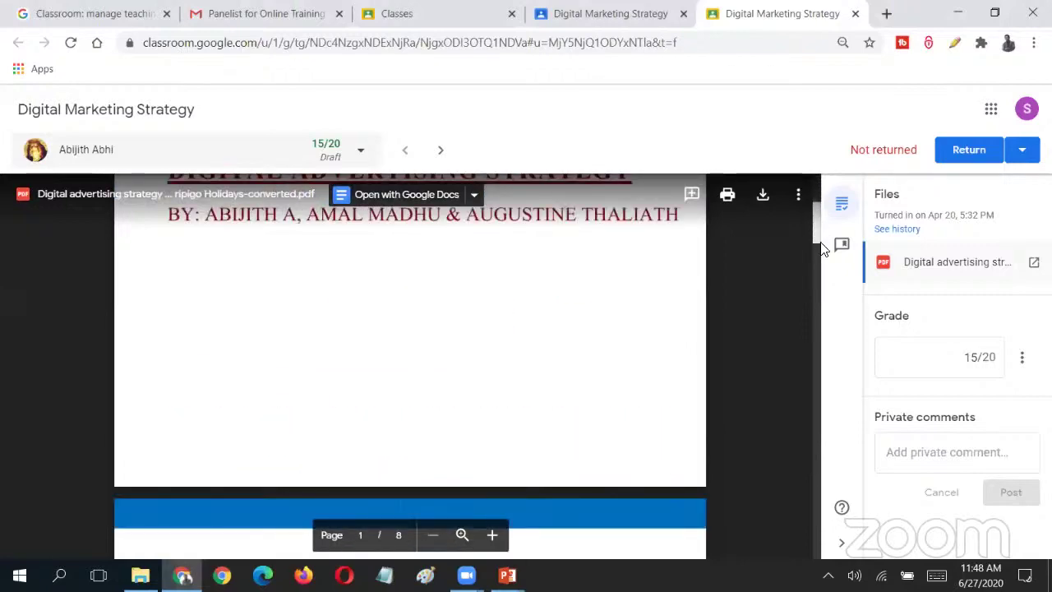
{"action": "scroll", "coordinate": [822, 246], "scroll_direction": "down", "scroll_amount": 6}
{"action": "scroll", "coordinate": [823, 258], "scroll_direction": "up", "scroll_amount": 2}
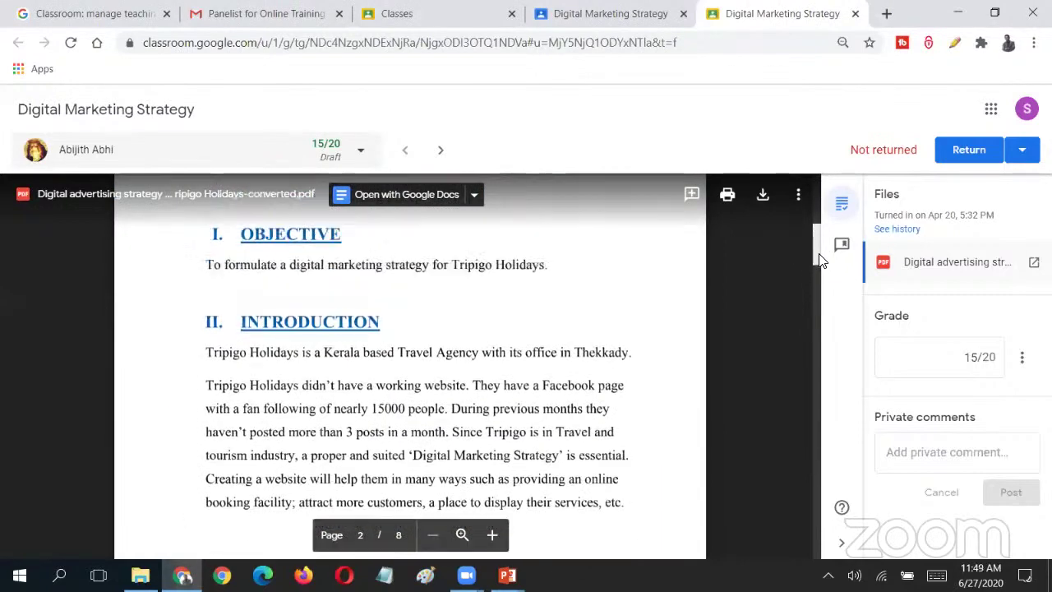
{"action": "scroll", "coordinate": [820, 260], "scroll_direction": "down", "scroll_amount": 10}
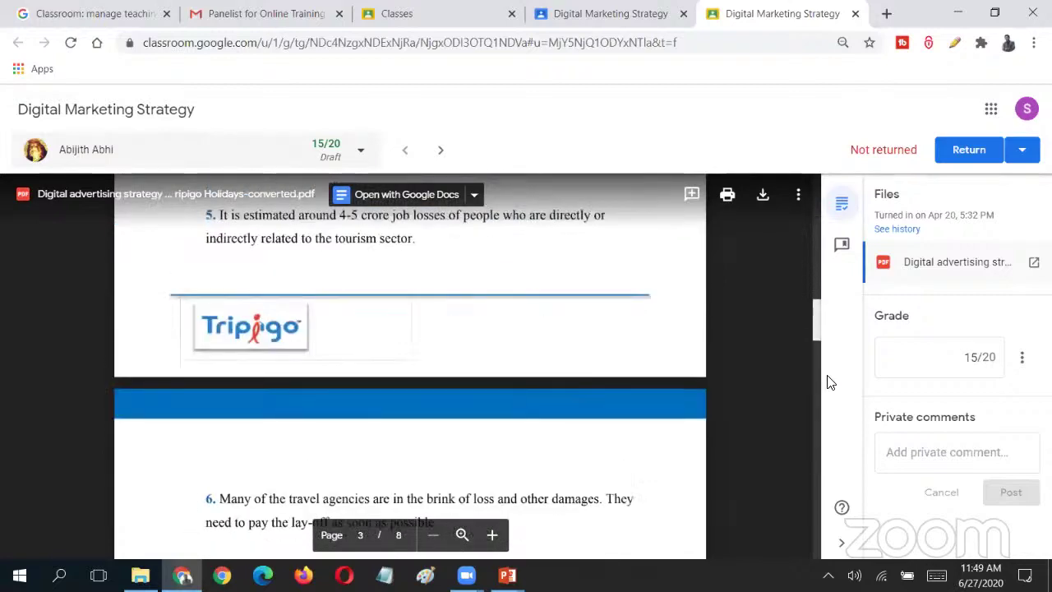
{"action": "left_click_drag", "start_coordinate": [830, 382], "coordinate": [838, 198]}
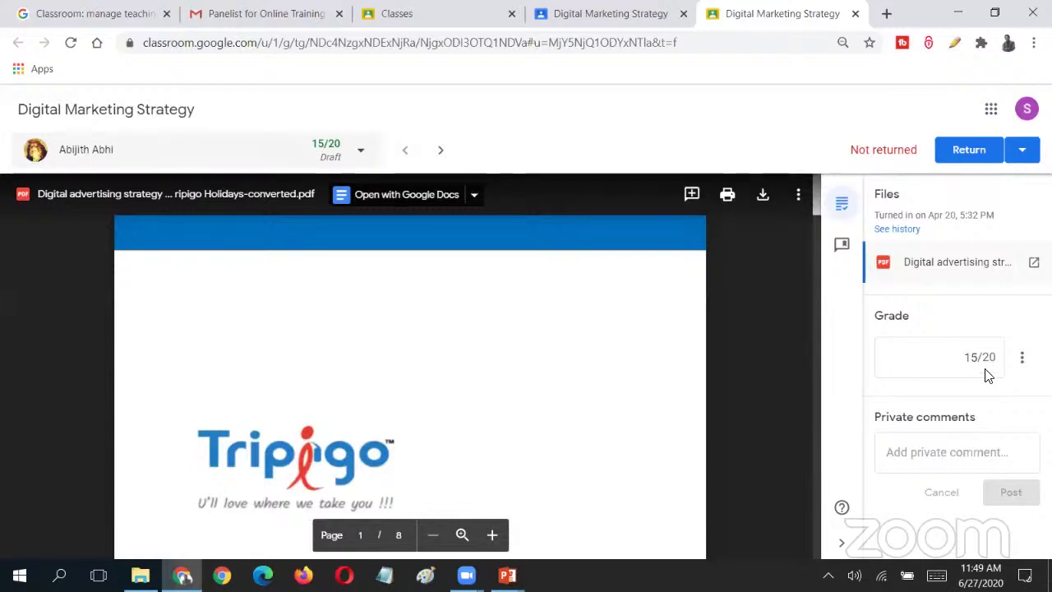
- Check the Grade box's total-points options and the private comment field, then keep reviewing the PDF
{"action": "left_click", "coordinate": [1022, 362]}
{"action": "left_click", "coordinate": [1024, 366]}
{"action": "left_click", "coordinate": [913, 451]}
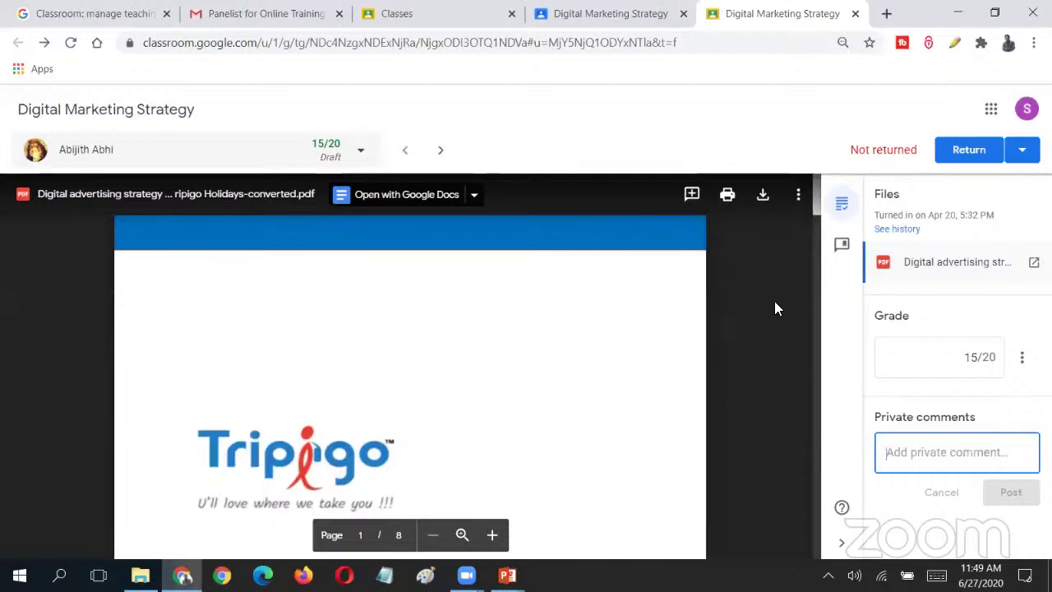
{"action": "left_click_drag", "start_coordinate": [817, 208], "coordinate": [818, 229]}
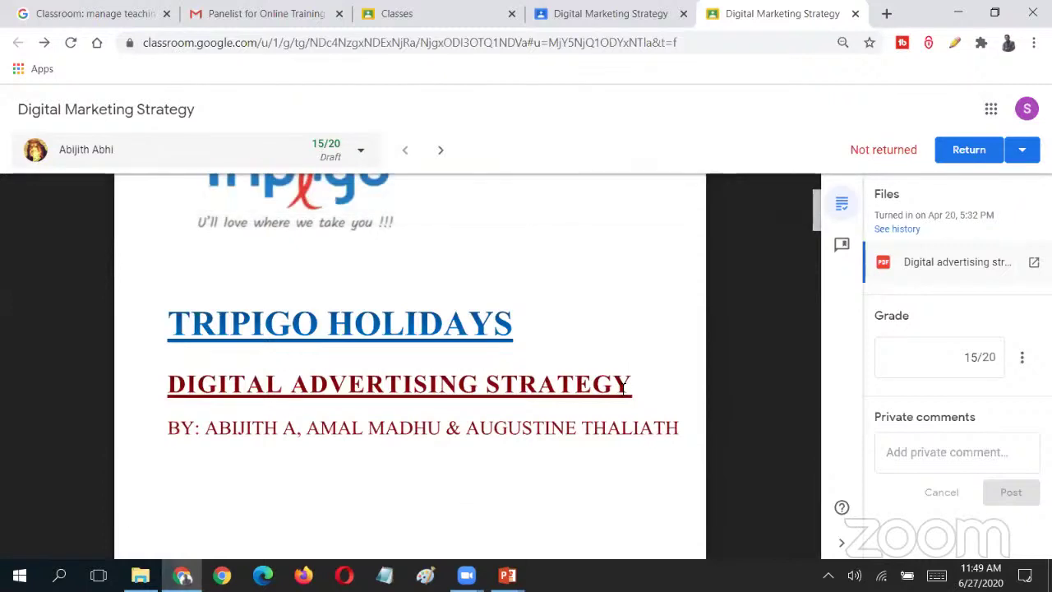
{"action": "scroll", "coordinate": [228, 376], "scroll_direction": "down", "scroll_amount": 10}
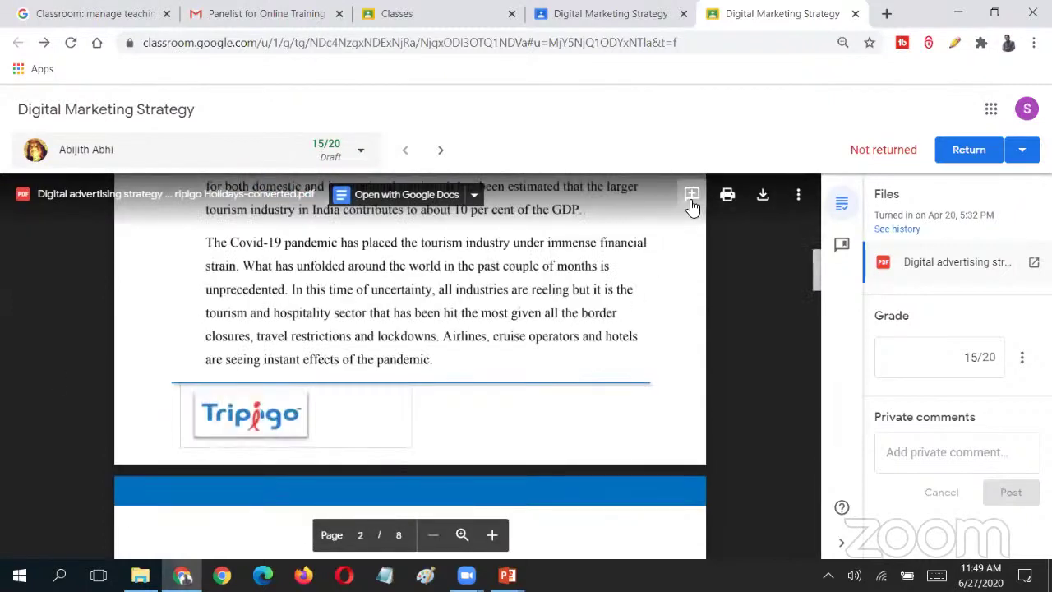
- Highlight the page-2 Tripigo Holidays paragraph and comment 'Please look into this paragraph. Doesn't make sense.'
{"action": "left_click", "coordinate": [692, 197]}
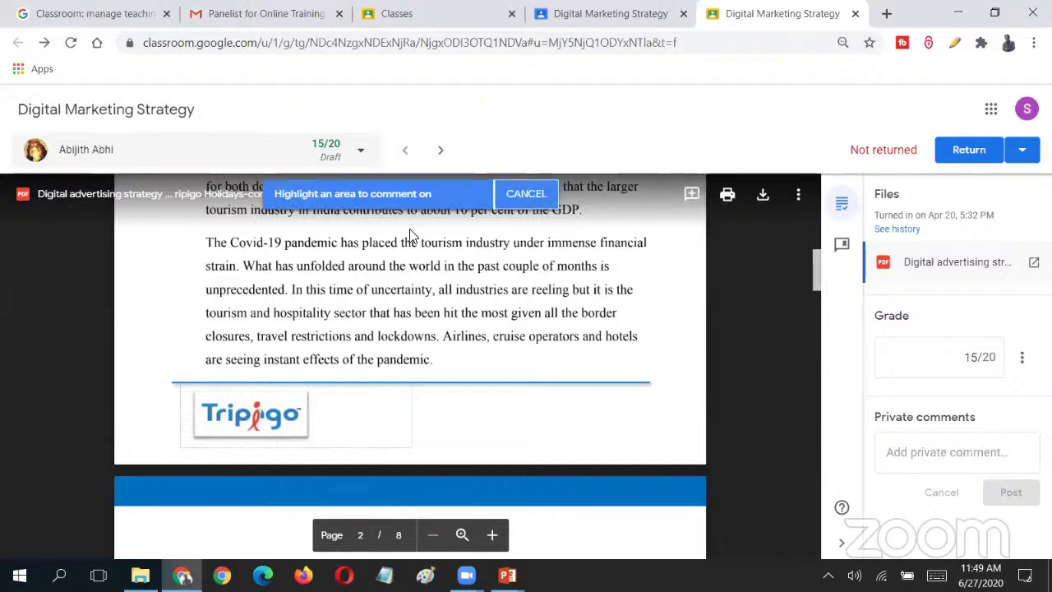
{"action": "scroll", "coordinate": [603, 248], "scroll_direction": "up", "scroll_amount": 10}
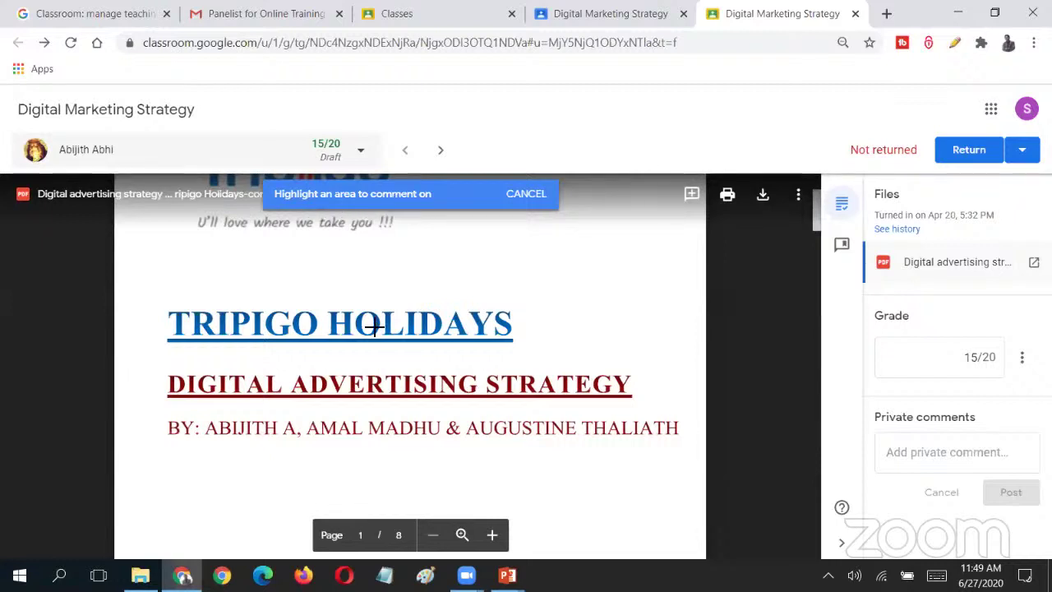
{"action": "scroll", "coordinate": [373, 327], "scroll_direction": "down", "scroll_amount": 10}
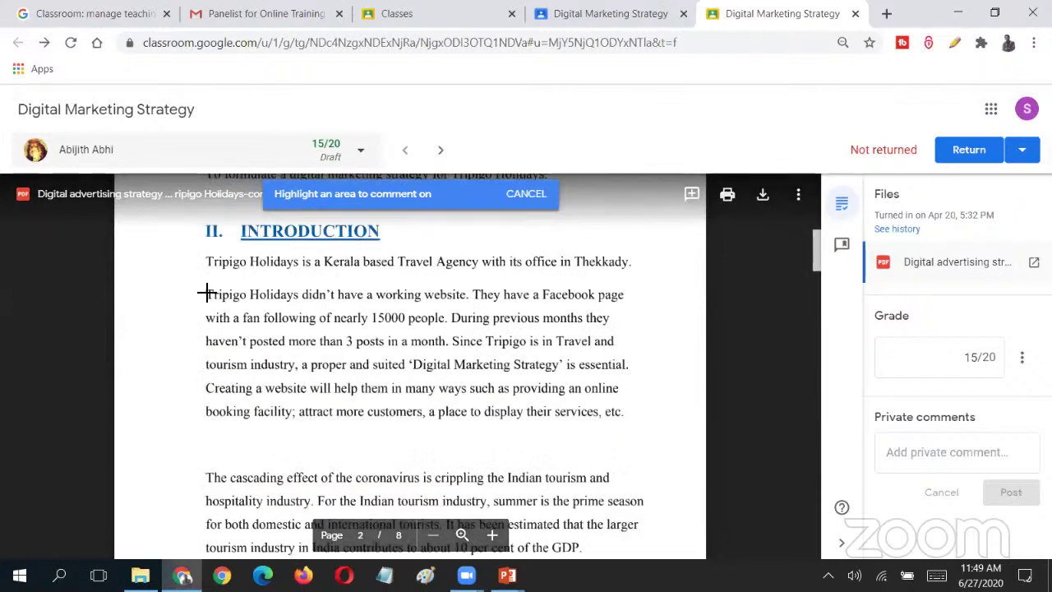
{"action": "left_click_drag", "start_coordinate": [207, 296], "coordinate": [623, 421]}
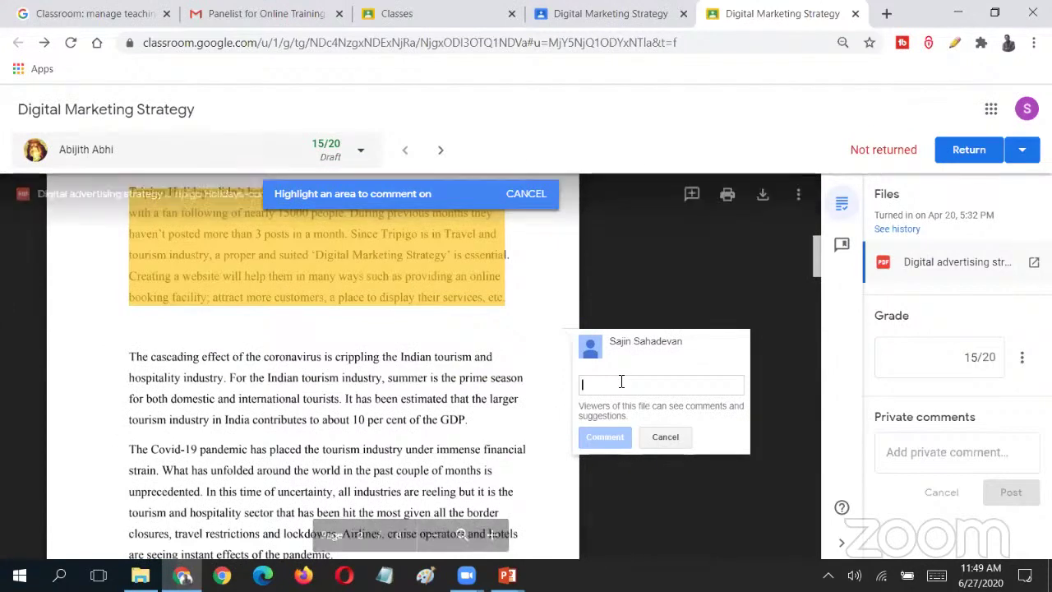
{"action": "type", "text": "Please lo"}
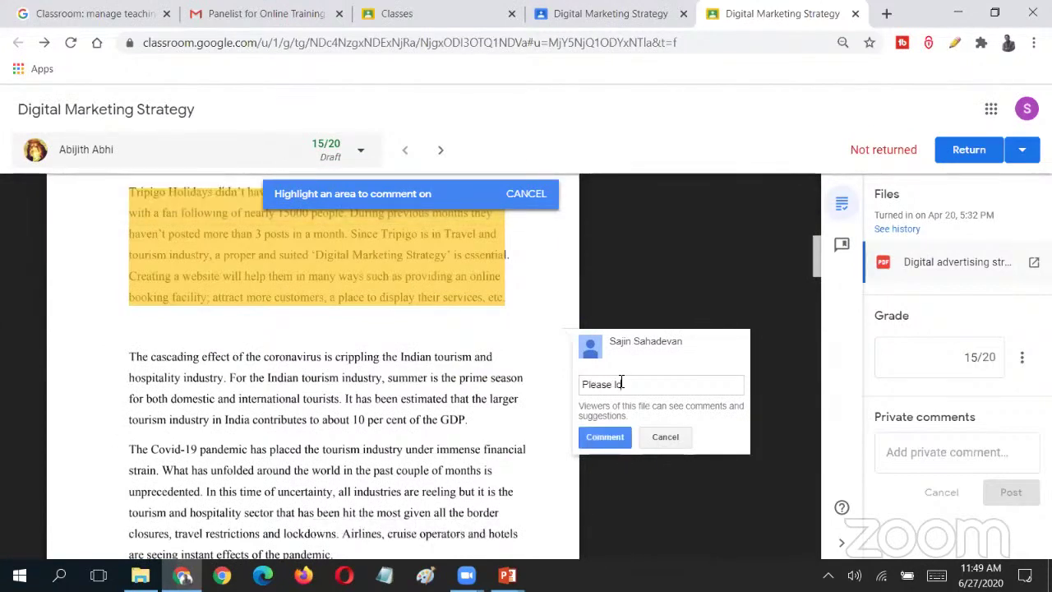
{"action": "type", "text": "ok into this paragraph. Does"}
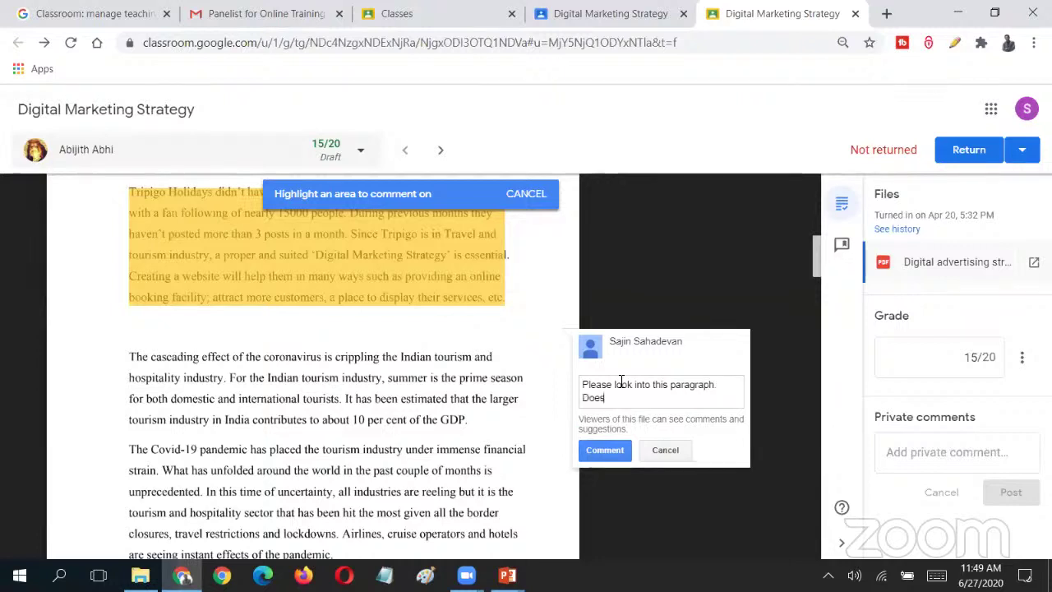
{"action": "type", "text": "n't make sense."}
{"action": "left_click", "coordinate": [621, 450]}
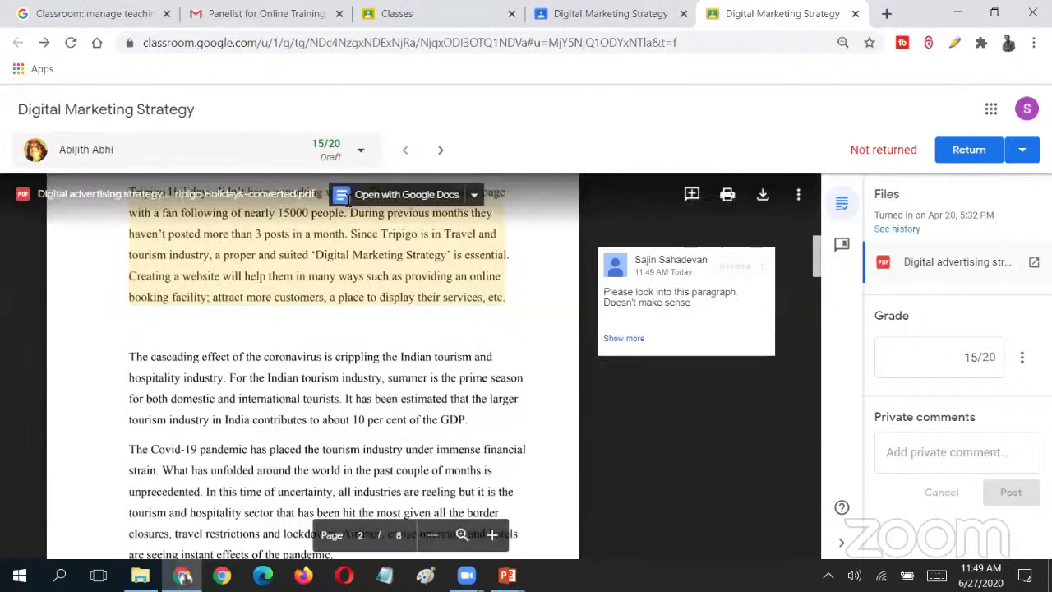
{"action": "mouse_move", "coordinate": [814, 274]}
{"action": "left_mouse_down"}
{"action": "mouse_move", "coordinate": [815, 304]}
{"action": "mouse_move", "coordinate": [812, 282]}
{"action": "left_mouse_up"}
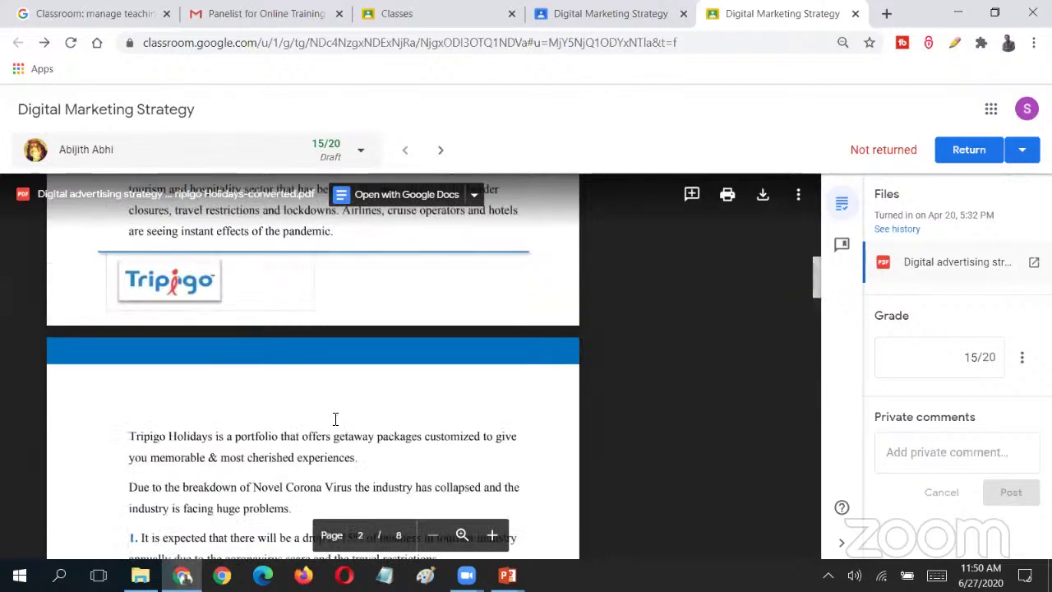
{"action": "scroll", "coordinate": [336, 420], "scroll_direction": "down", "scroll_amount": 9}
{"action": "scroll", "coordinate": [336, 419], "scroll_direction": "down", "scroll_amount": 18}
{"action": "scroll", "coordinate": [217, 296], "scroll_direction": "up", "scroll_amount": 5}
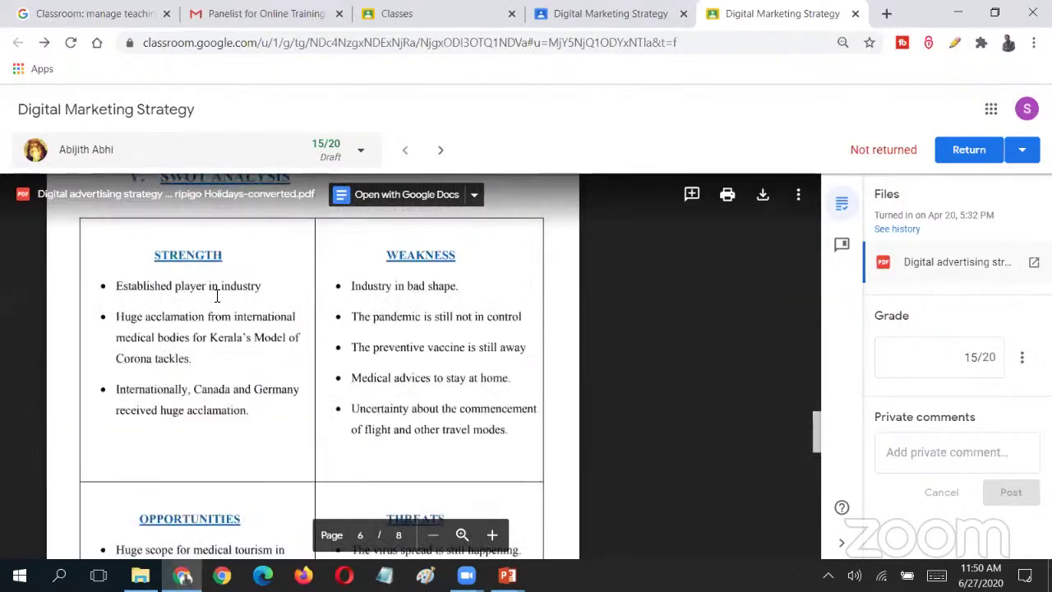
{"action": "left_click", "coordinate": [693, 195]}
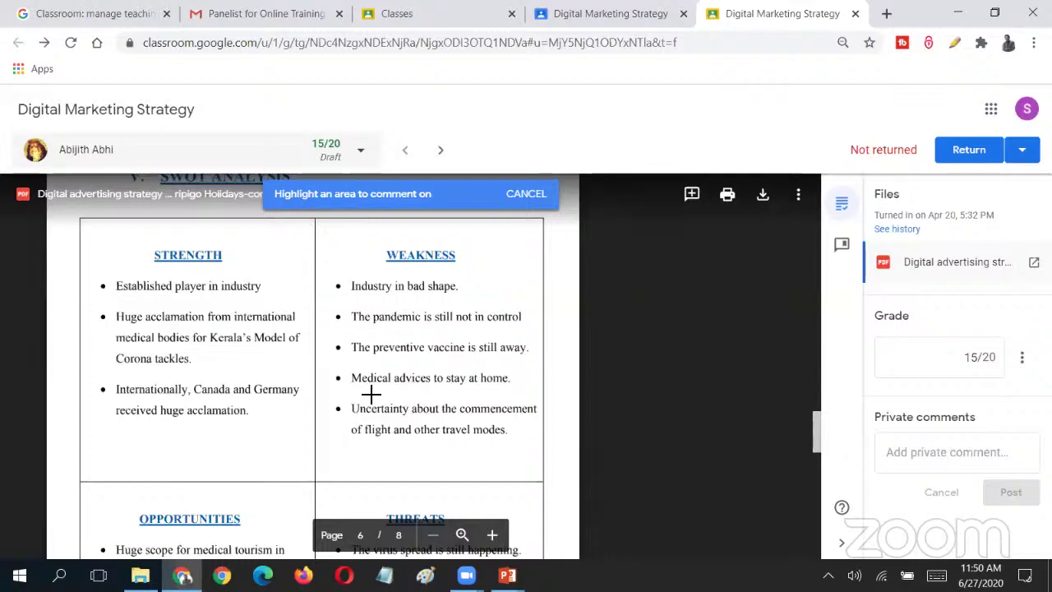
{"action": "scroll", "coordinate": [369, 393], "scroll_direction": "up", "scroll_amount": 10}
{"action": "scroll", "coordinate": [242, 435], "scroll_direction": "down", "scroll_amount": 5}
{"action": "scroll", "coordinate": [198, 399], "scroll_direction": "up", "scroll_amount": 5}
{"action": "scroll", "coordinate": [181, 370], "scroll_direction": "down", "scroll_amount": 5}
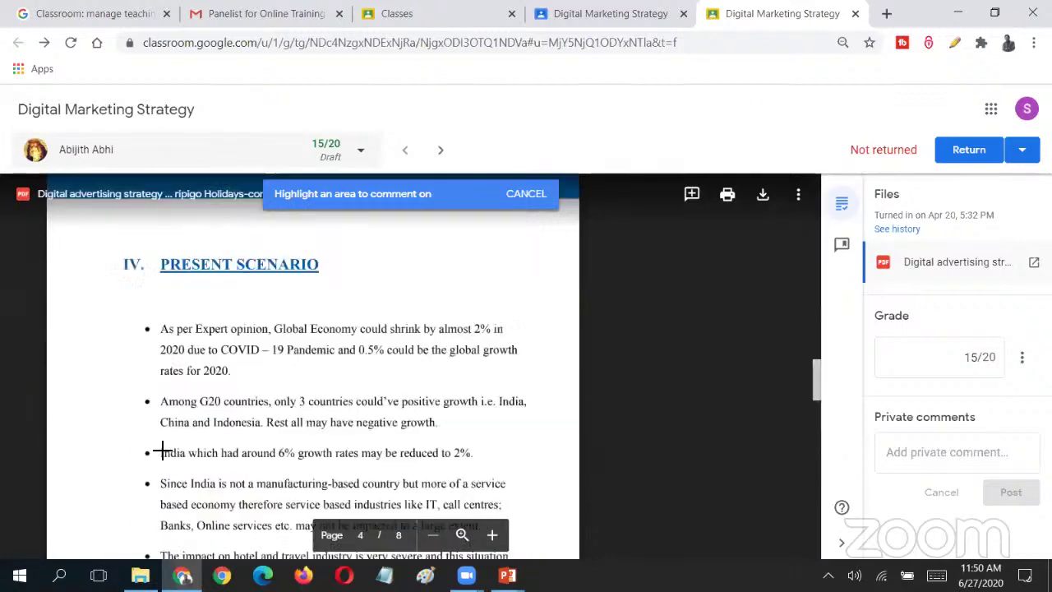
{"action": "left_click_drag", "start_coordinate": [172, 306], "coordinate": [250, 345]}
{"action": "left_click_drag", "start_coordinate": [482, 415], "coordinate": [462, 411]}
{"action": "scroll", "coordinate": [228, 411], "scroll_direction": "down", "scroll_amount": 5}
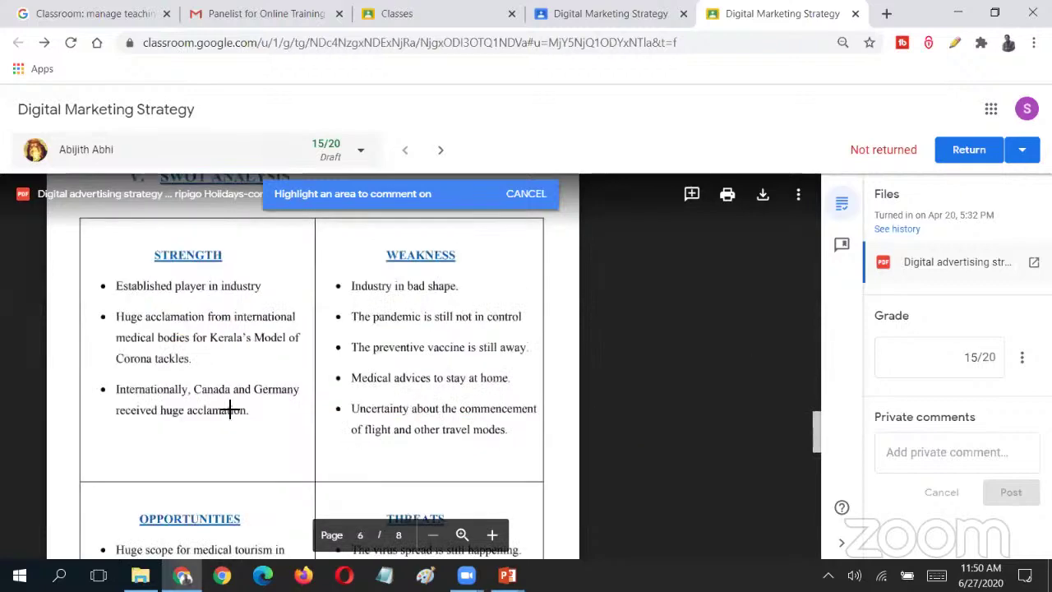
{"action": "scroll", "coordinate": [329, 467], "scroll_direction": "down", "scroll_amount": 5}
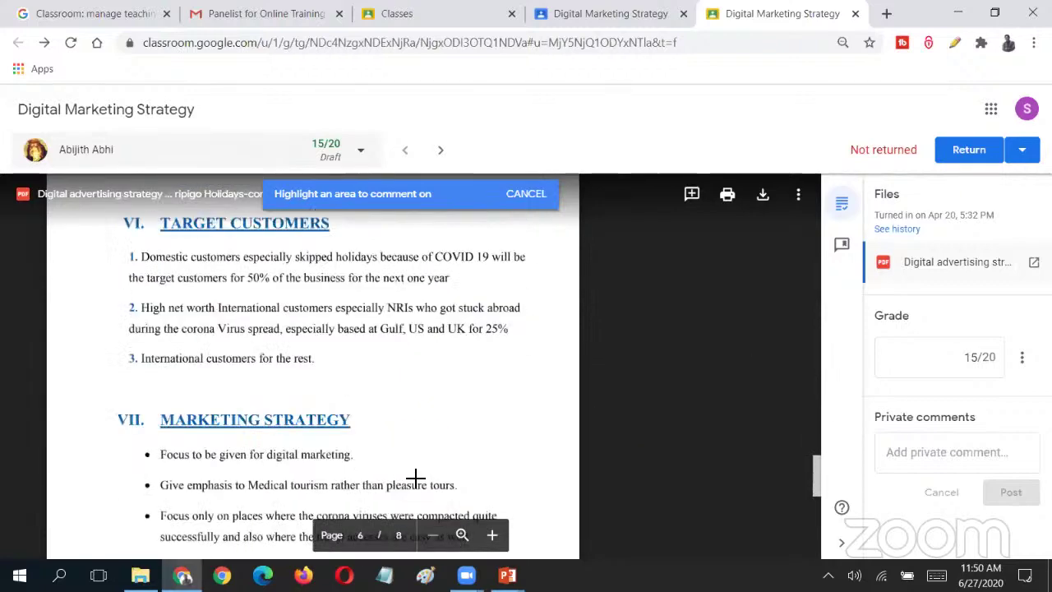
{"action": "left_click", "coordinate": [530, 194]}
{"action": "scroll", "coordinate": [570, 330], "scroll_direction": "up", "scroll_amount": 5}
{"action": "scroll", "coordinate": [570, 330], "scroll_direction": "up", "scroll_amount": 10}
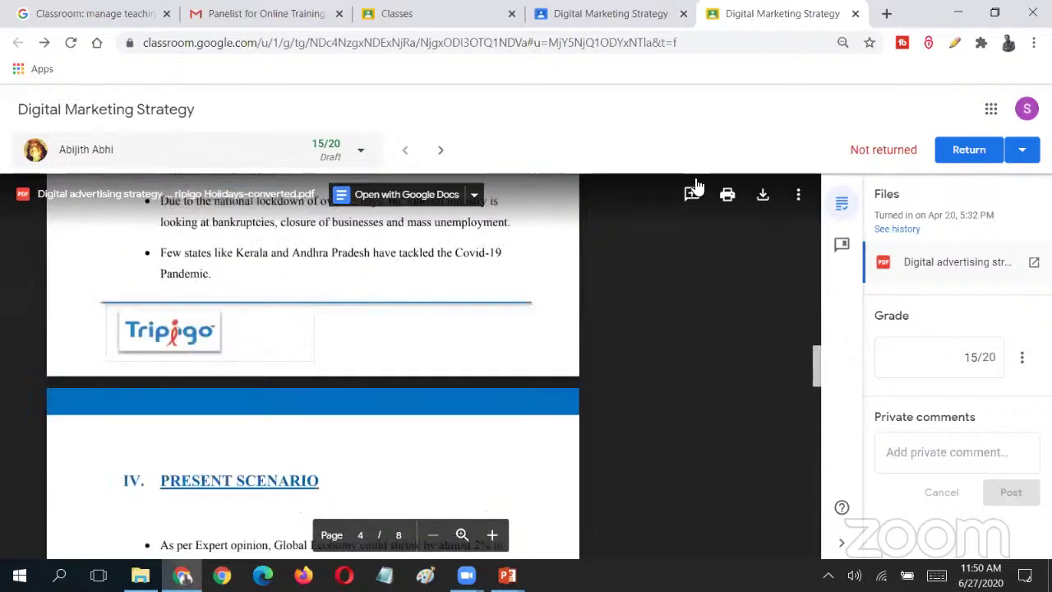
{"action": "scroll", "coordinate": [684, 288], "scroll_direction": "up", "scroll_amount": 5}
{"action": "scroll", "coordinate": [679, 304], "scroll_direction": "up", "scroll_amount": 10}
{"action": "scroll", "coordinate": [679, 304], "scroll_direction": "down", "scroll_amount": 8}
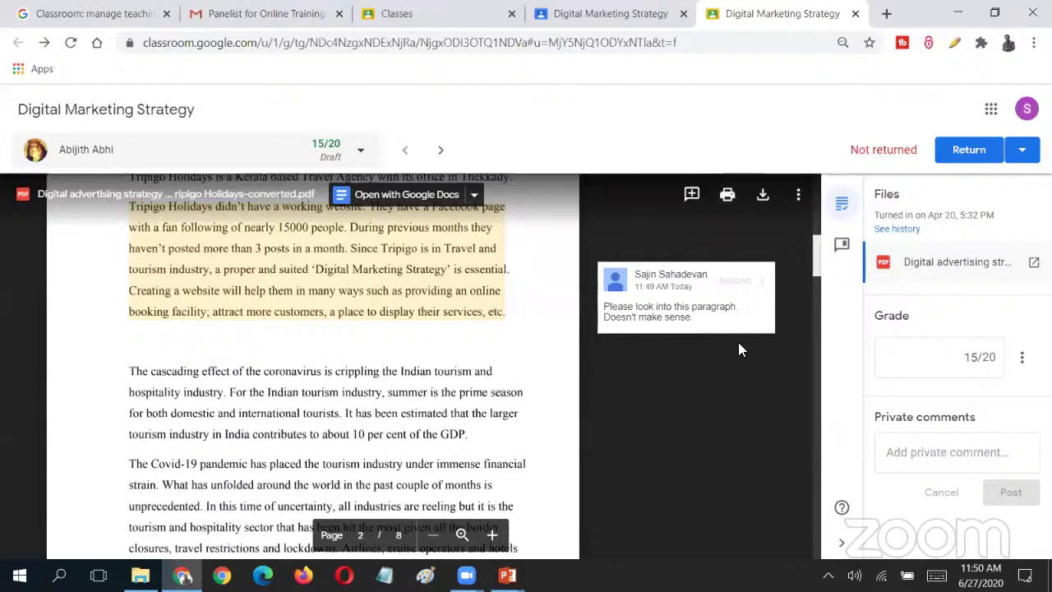
- Write the private comment 'Please look into my comments.' to the student
{"action": "left_click", "coordinate": [796, 197]}
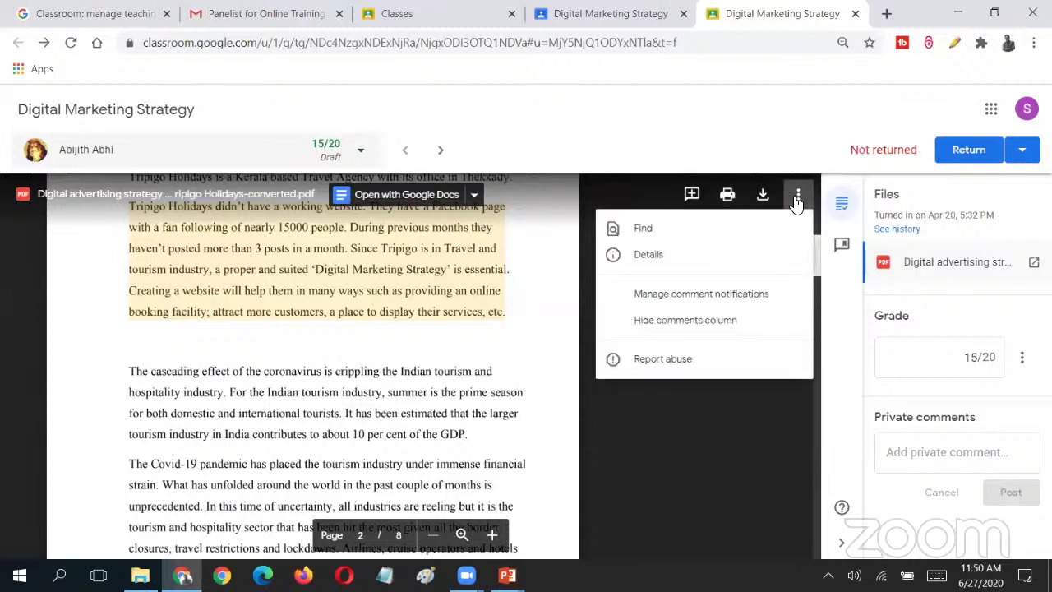
{"action": "left_click", "coordinate": [701, 442]}
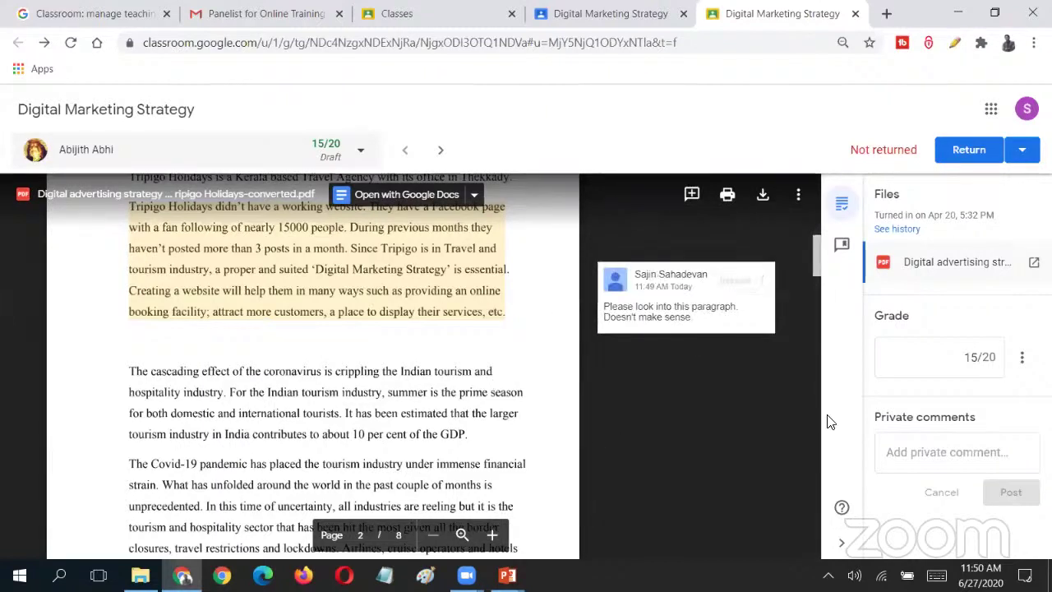
{"action": "left_click", "coordinate": [956, 455]}
{"action": "type", "text": "Pleas"}
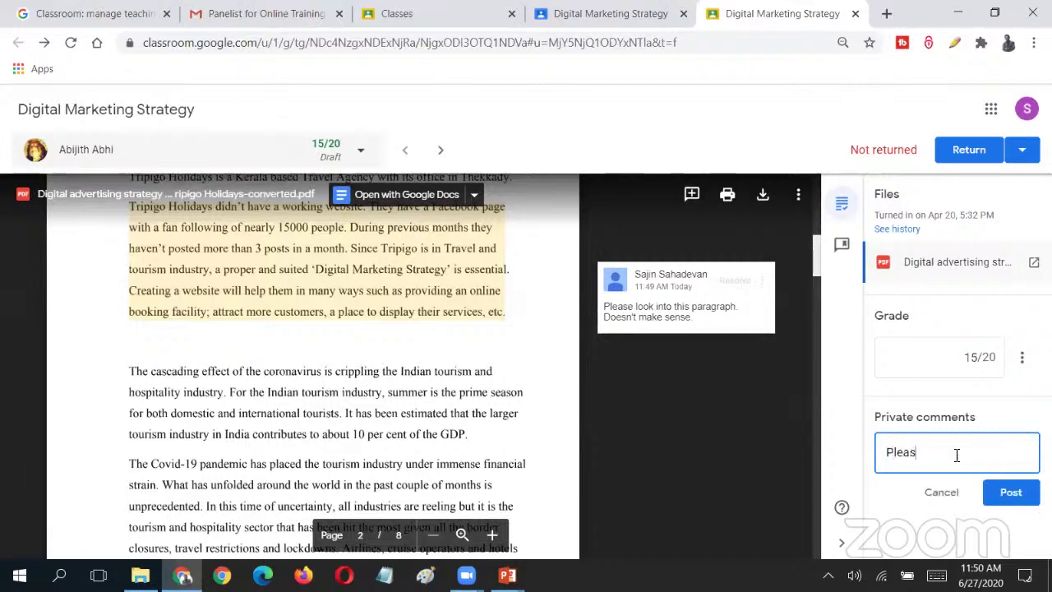
{"action": "type", "text": "e revise"}
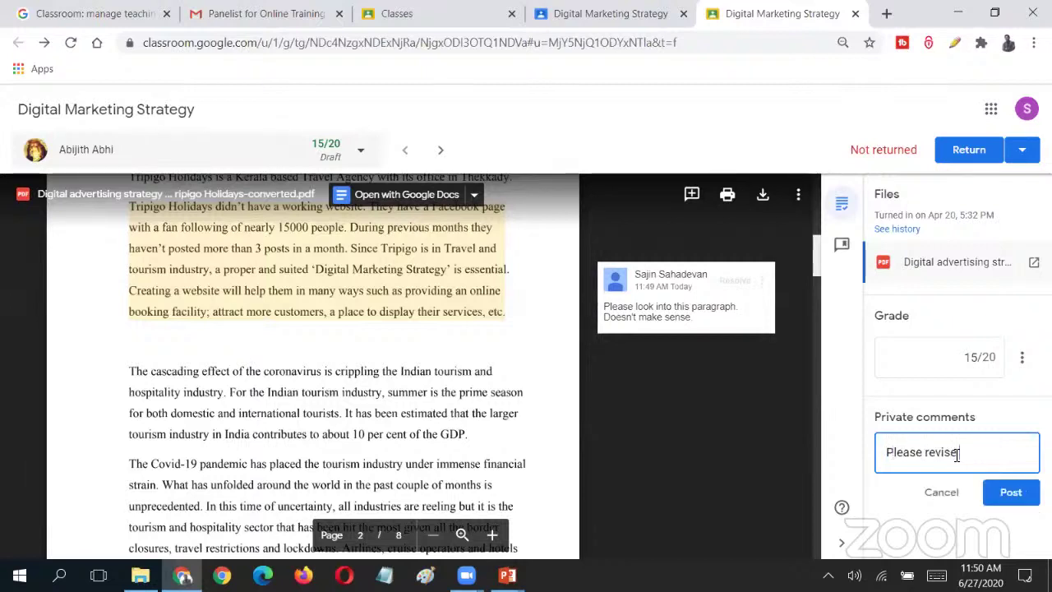
{"action": "key", "text": "BackSpace"}
{"action": "key", "text": "BackSpace"}
{"action": "key", "text": "BackSpace"}
{"action": "key", "text": "BackSpace"}
{"action": "key", "text": "BackSpace"}
{"action": "key", "text": "BackSpace"}
{"action": "key", "text": "BackSpace"}
{"action": "type", "text": "look into my comments."}
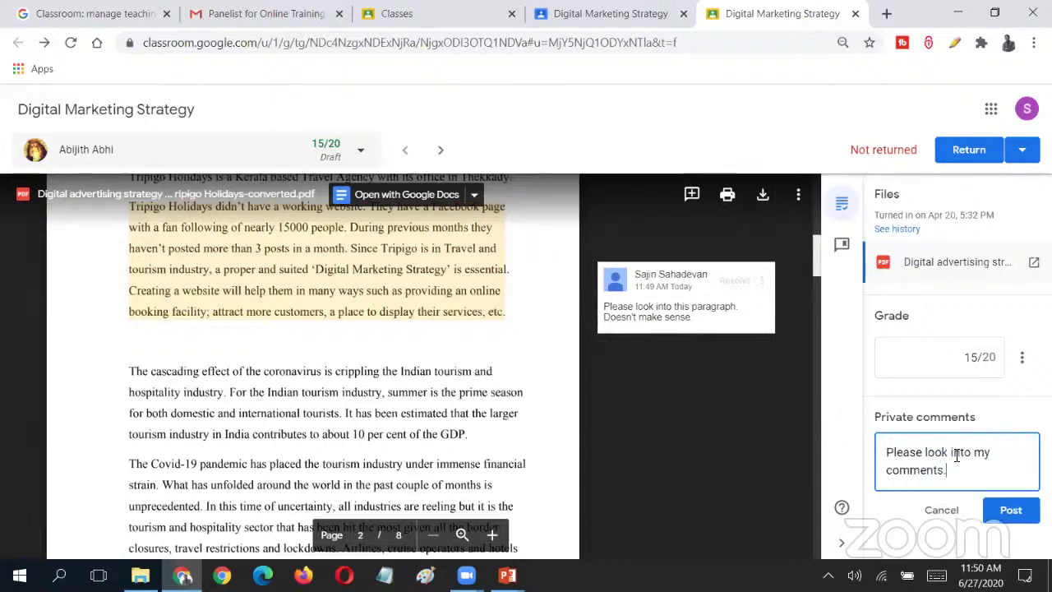
{"action": "key", "text": "BackSpace"}
{"action": "type", "text": "an"}
{"action": "key", "text": "BackSpace"}
- Change the draft grade from 15 to 14/20 and post the private comment
{"action": "left_click", "coordinate": [967, 361]}
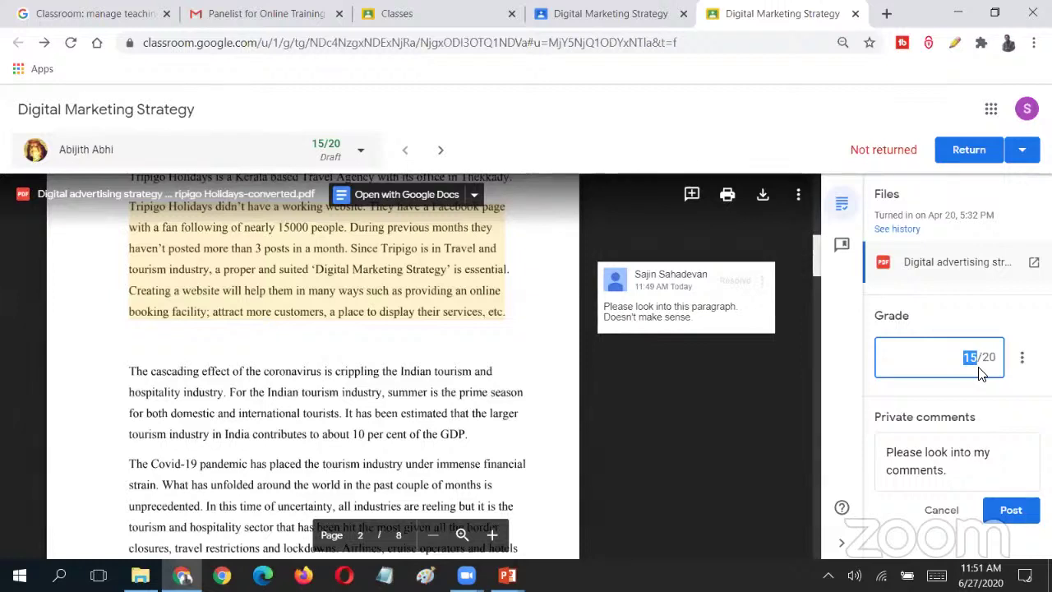
{"action": "type", "text": "14"}
{"action": "left_click", "coordinate": [996, 391]}
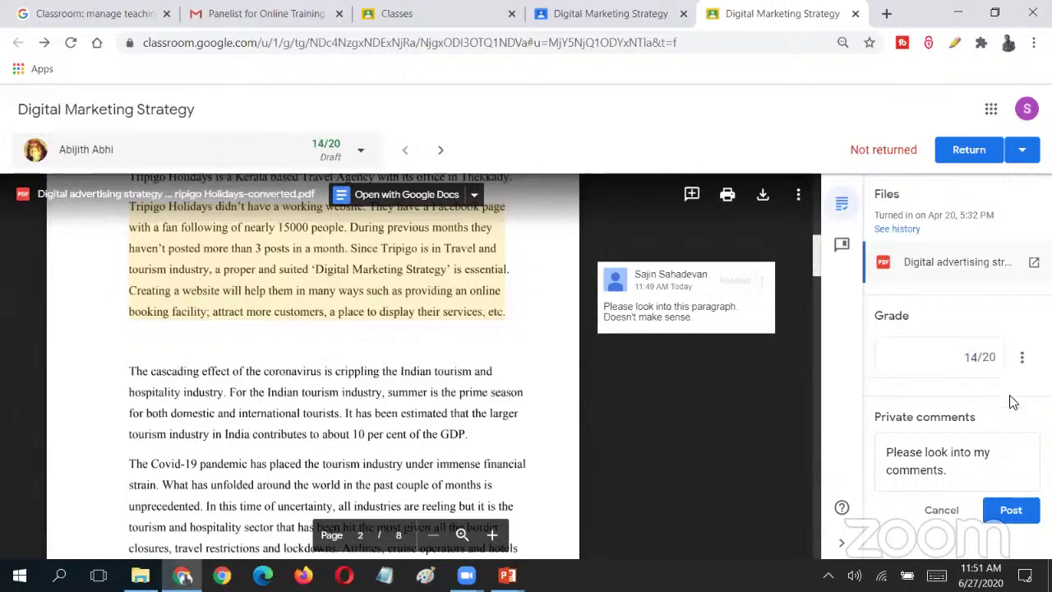
{"action": "left_click", "coordinate": [1016, 515]}
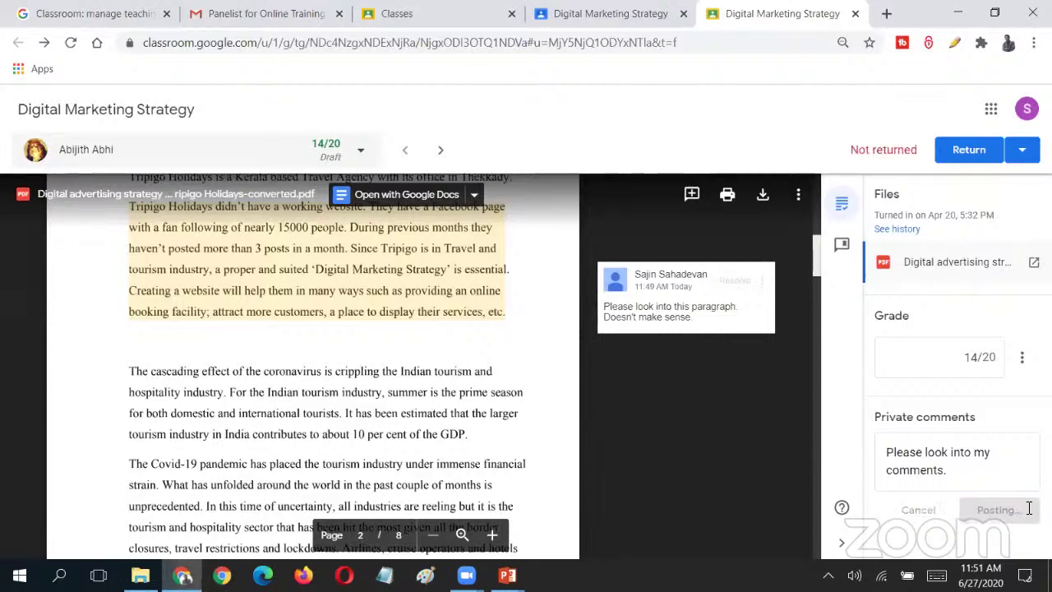
- Scroll through the commented Tripigo report, then advance to the next student's Assignment.pdf
{"action": "scroll", "coordinate": [1006, 459], "scroll_direction": "down", "scroll_amount": 1}
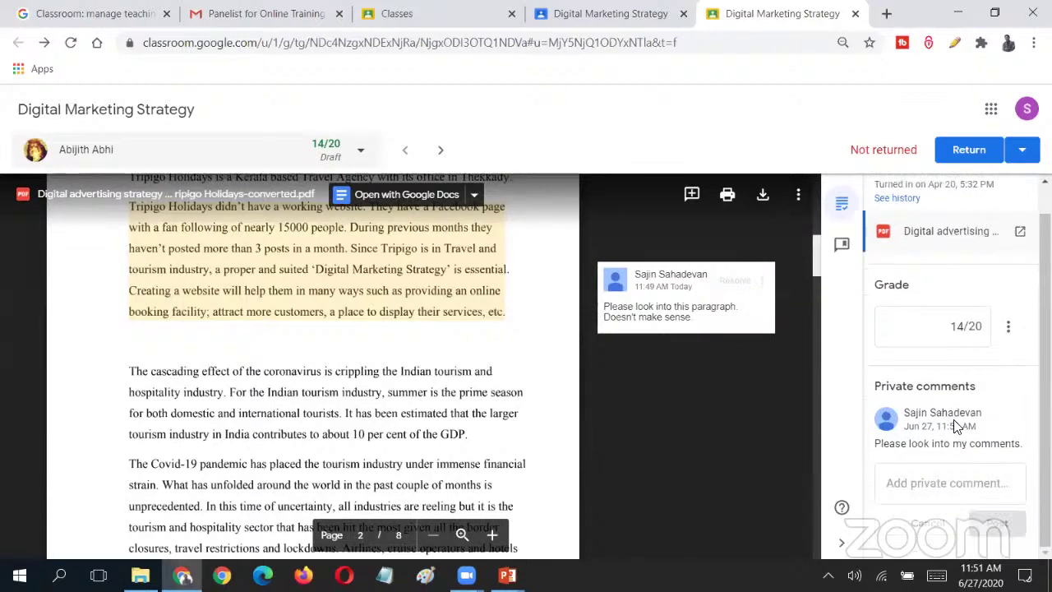
{"action": "scroll", "coordinate": [887, 402], "scroll_direction": "up", "scroll_amount": 1}
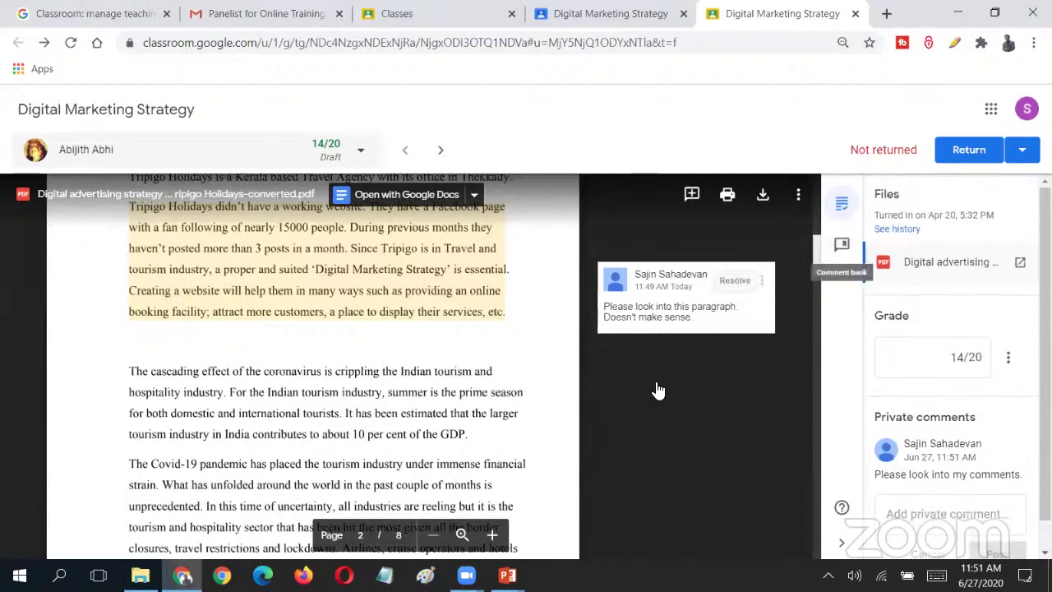
{"action": "scroll", "coordinate": [663, 403], "scroll_direction": "up", "scroll_amount": 8}
{"action": "scroll", "coordinate": [661, 378], "scroll_direction": "down", "scroll_amount": 10}
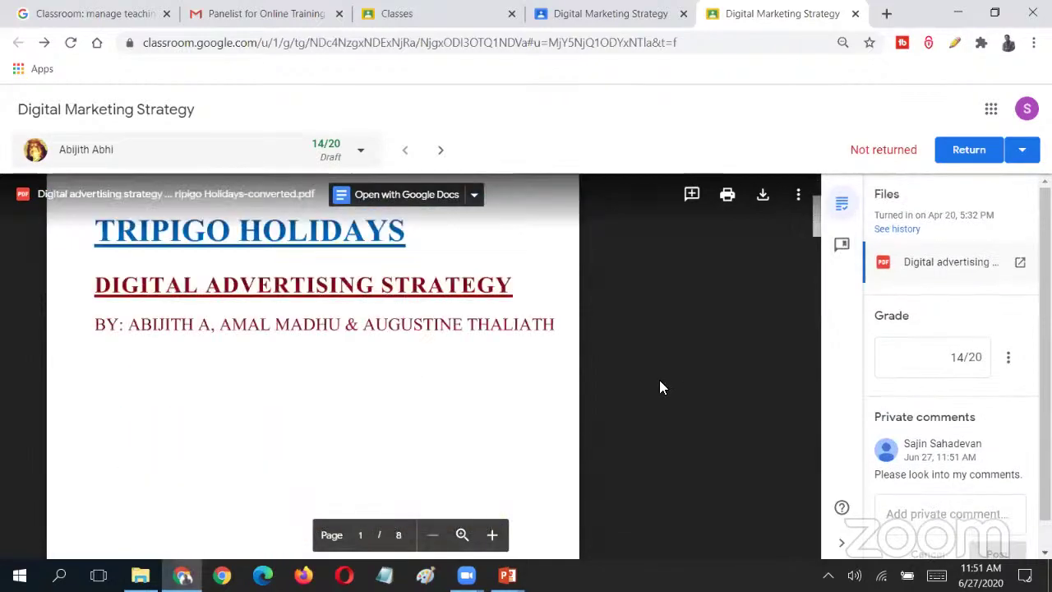
{"action": "scroll", "coordinate": [814, 244], "scroll_direction": "up", "scroll_amount": 3}
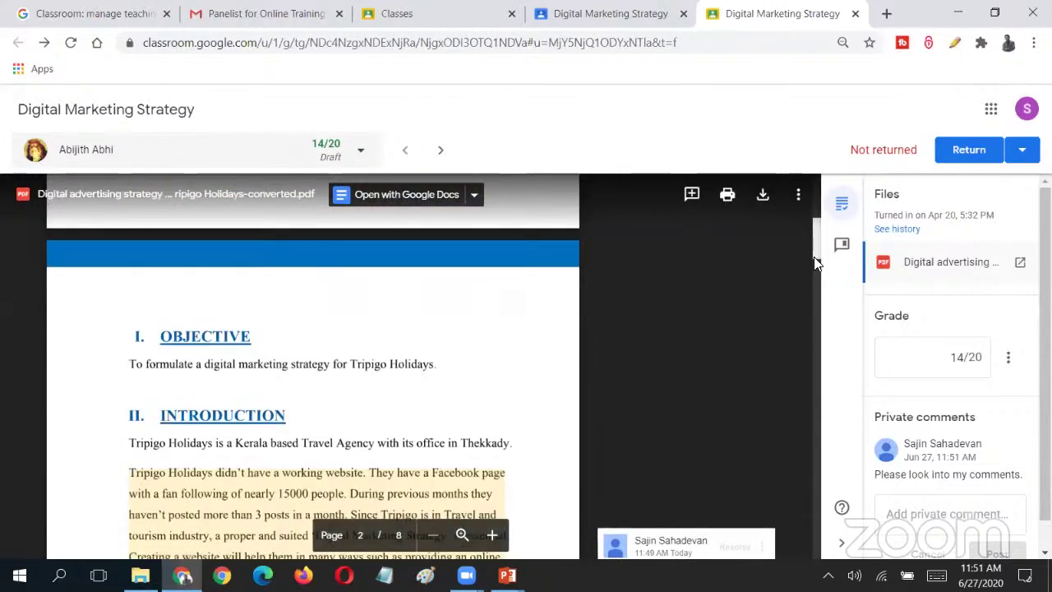
{"action": "scroll", "coordinate": [814, 256], "scroll_direction": "down", "scroll_amount": 2}
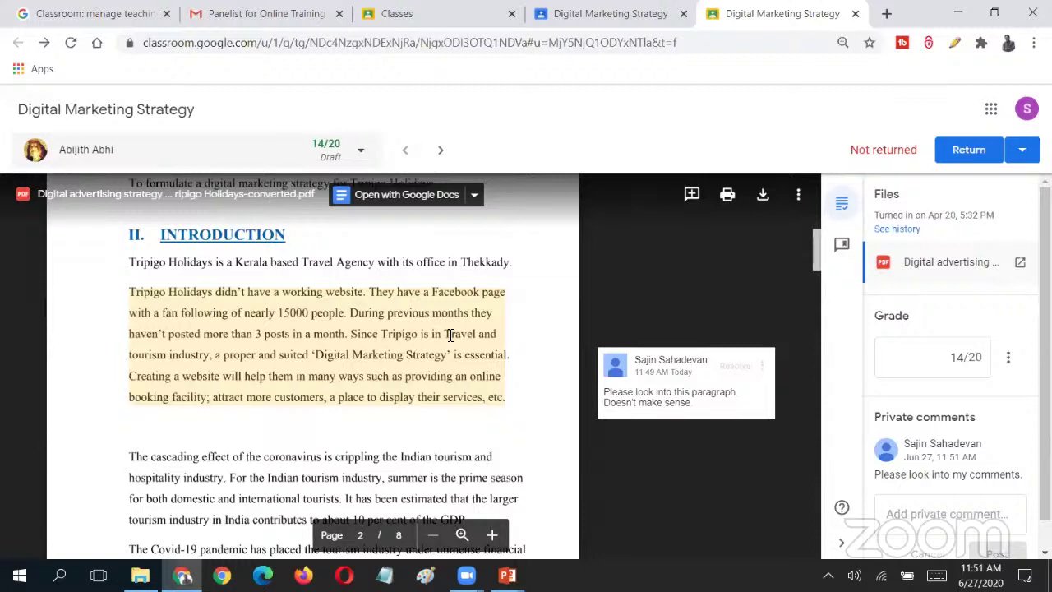
{"action": "left_click", "coordinate": [438, 152]}
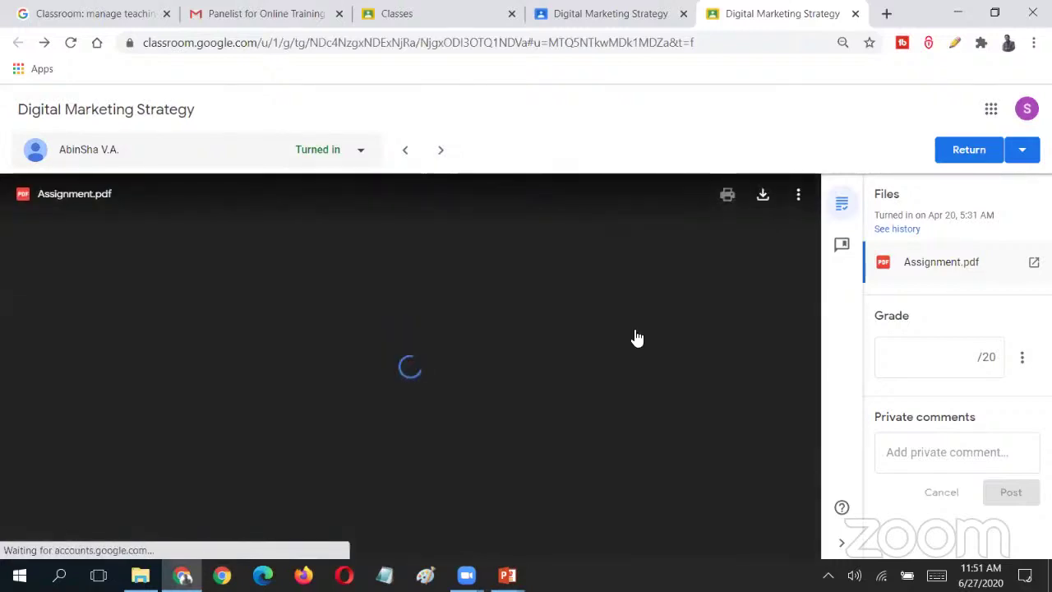
- Start a grade and a comment on the BOHO RESTO CAFE title, then cancel the comment
{"action": "scroll", "coordinate": [532, 399], "scroll_direction": "down", "scroll_amount": 5}
{"action": "scroll", "coordinate": [533, 397], "scroll_direction": "up", "scroll_amount": 6}
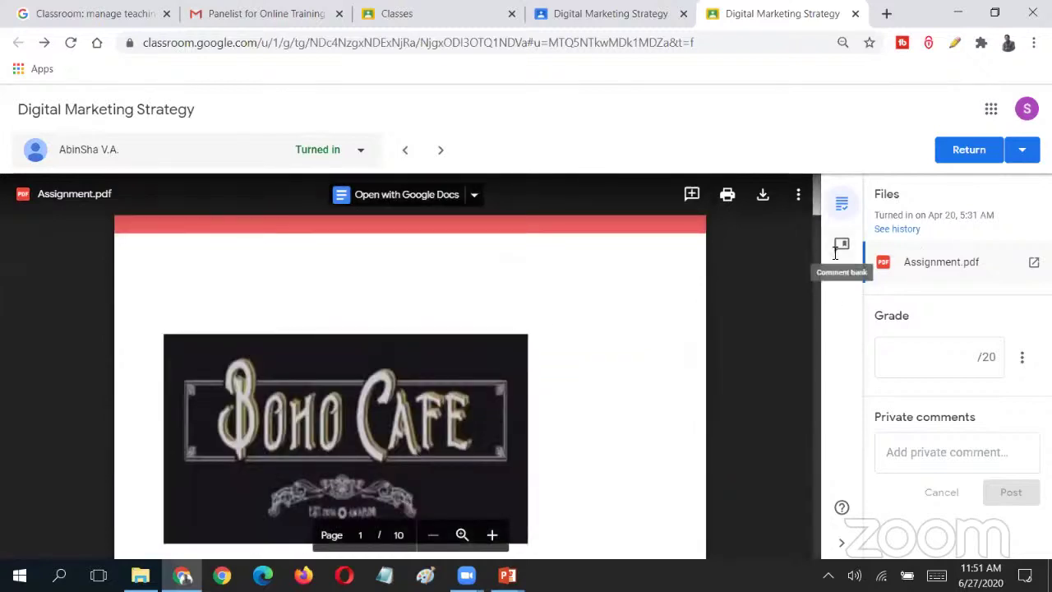
{"action": "left_click", "coordinate": [969, 363]}
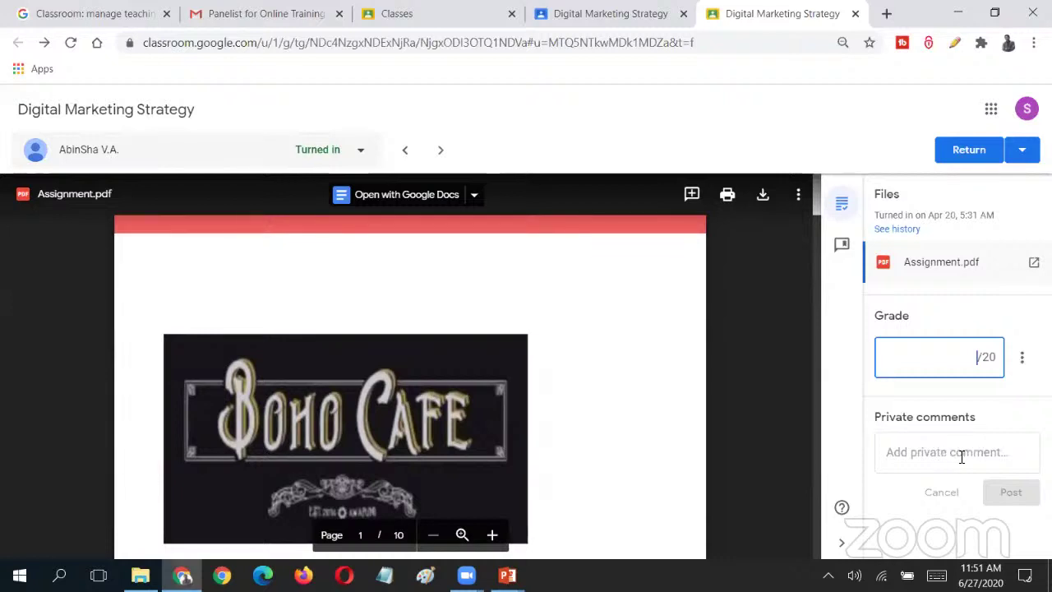
{"action": "left_click", "coordinate": [692, 196]}
{"action": "scroll", "coordinate": [575, 370], "scroll_direction": "down", "scroll_amount": 4}
{"action": "left_click_drag", "start_coordinate": [199, 243], "coordinate": [546, 306]}
{"action": "left_click", "coordinate": [668, 372]}
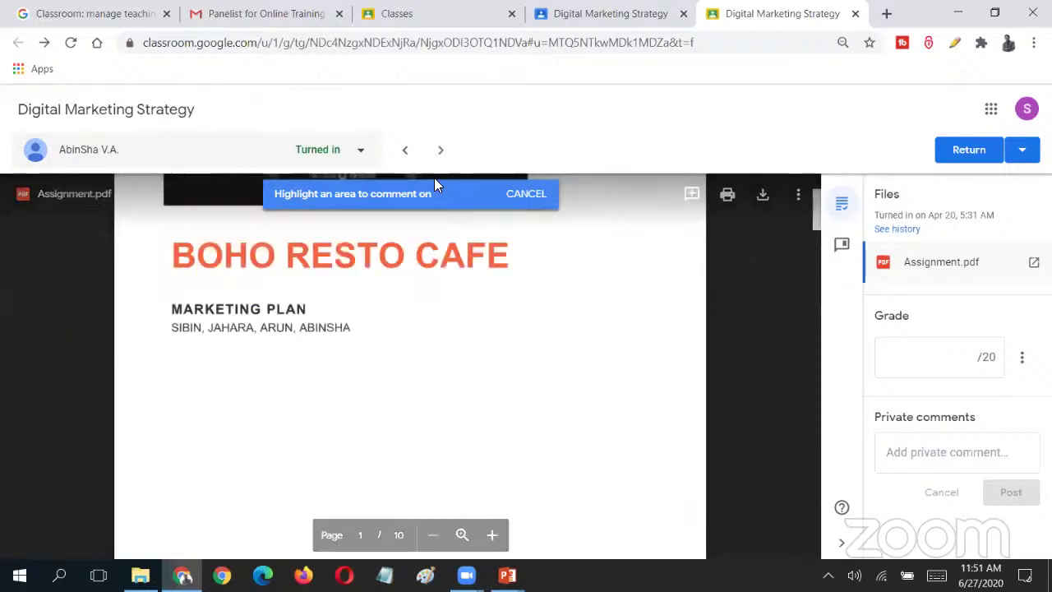
- Advance two students and browse the student list with their submission statuses
{"action": "left_click", "coordinate": [440, 151]}
{"action": "left_click", "coordinate": [440, 153]}
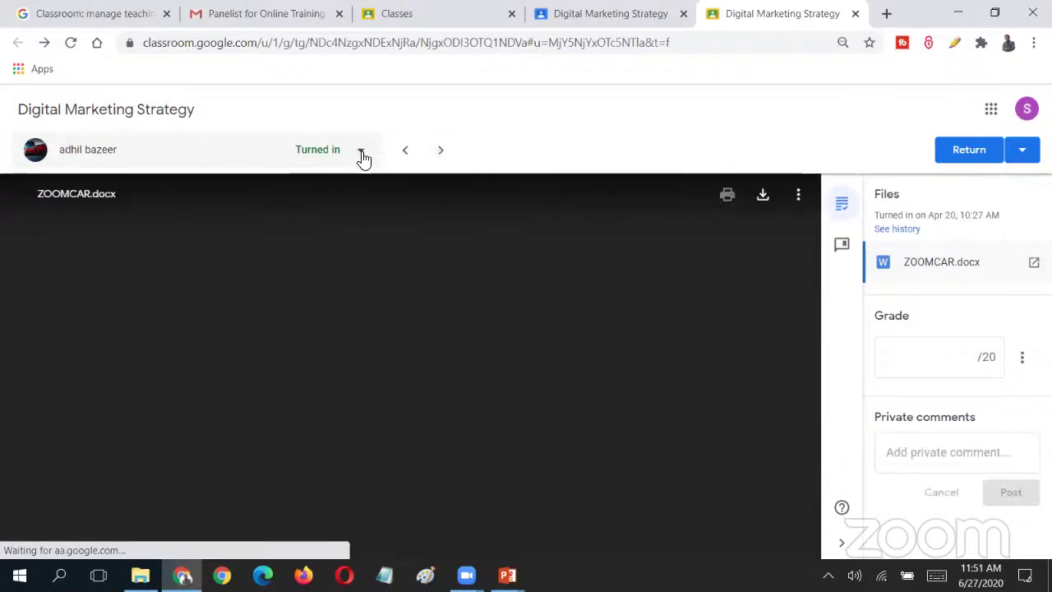
{"action": "left_click", "coordinate": [361, 156]}
{"action": "scroll", "coordinate": [374, 239], "scroll_direction": "down", "scroll_amount": 10}
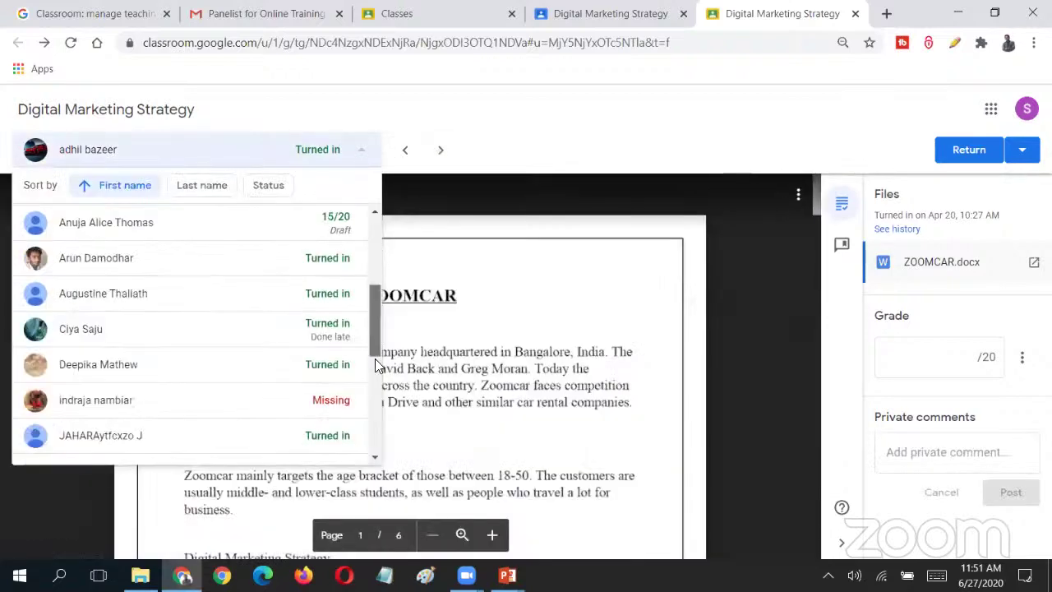
{"action": "scroll", "coordinate": [373, 246], "scroll_direction": "up", "scroll_amount": 10}
{"action": "left_click", "coordinate": [366, 151]}
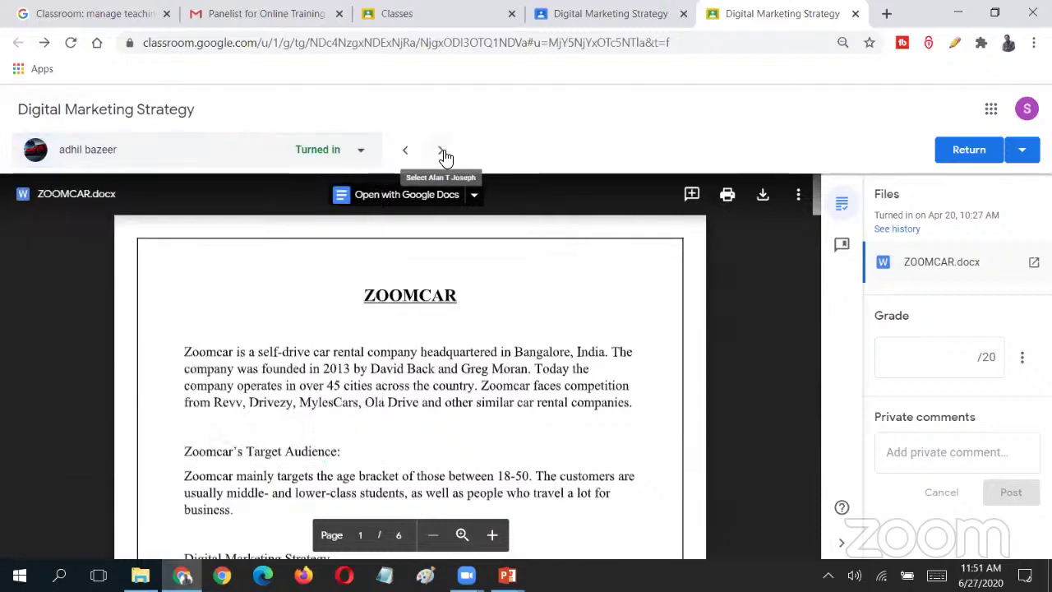
- Skip ahead through seven more submissions, then switch back to the Student work tab
{"action": "left_click", "coordinate": [442, 153]}
{"action": "left_click", "coordinate": [442, 153]}
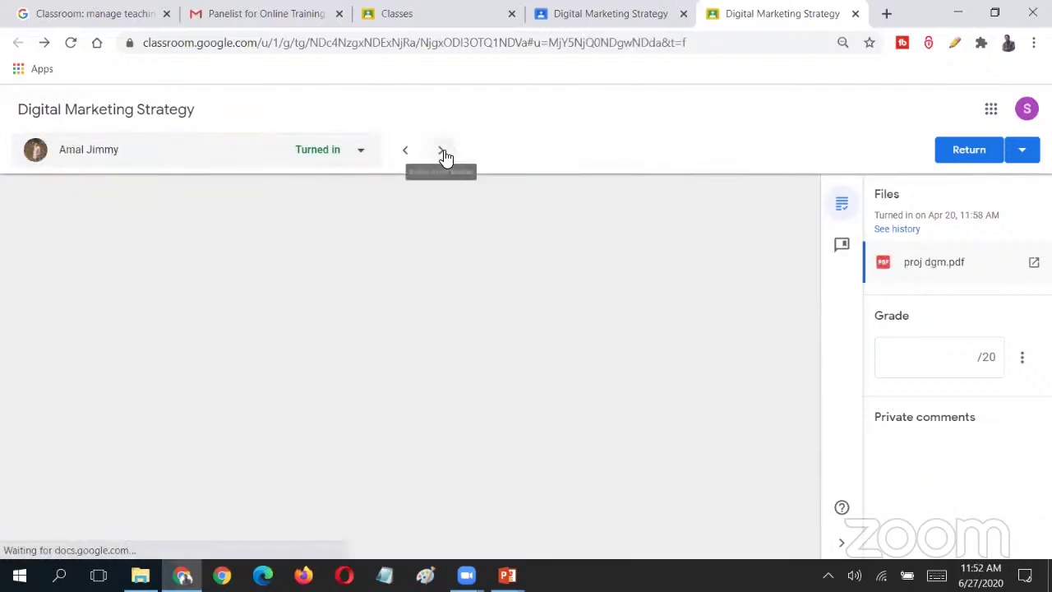
{"action": "left_click", "coordinate": [442, 153]}
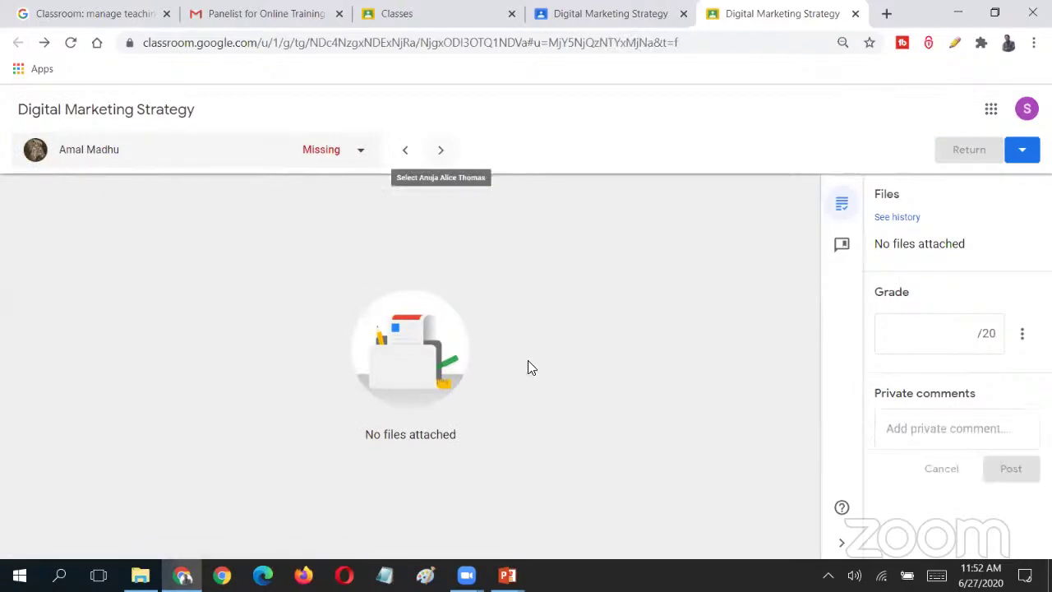
{"action": "left_click", "coordinate": [440, 151]}
{"action": "left_click", "coordinate": [440, 151]}
{"action": "left_click", "coordinate": [440, 151]}
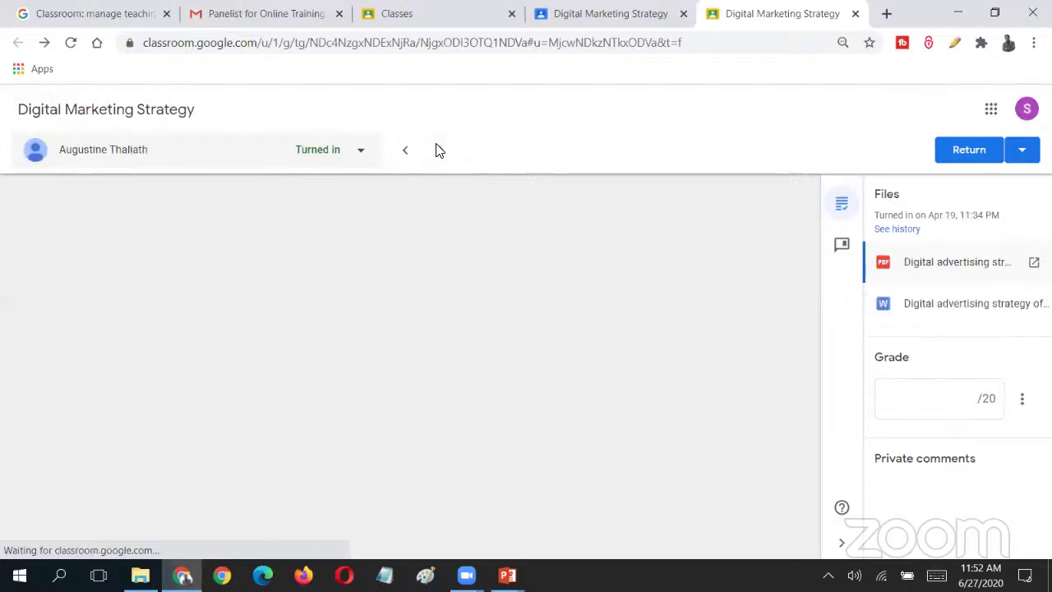
{"action": "left_click", "coordinate": [438, 150]}
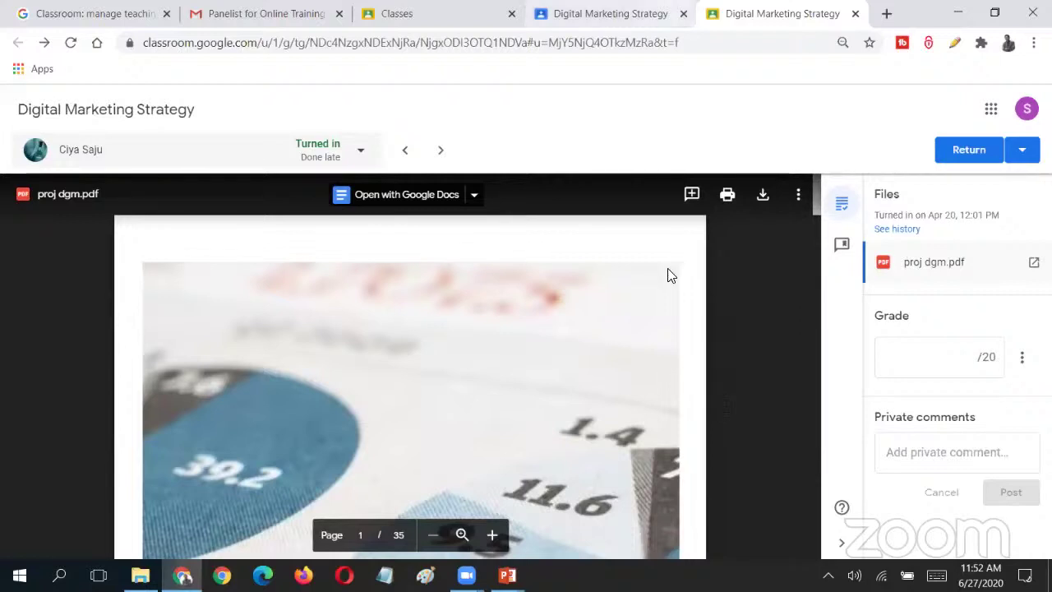
{"action": "left_click", "coordinate": [649, 13]}
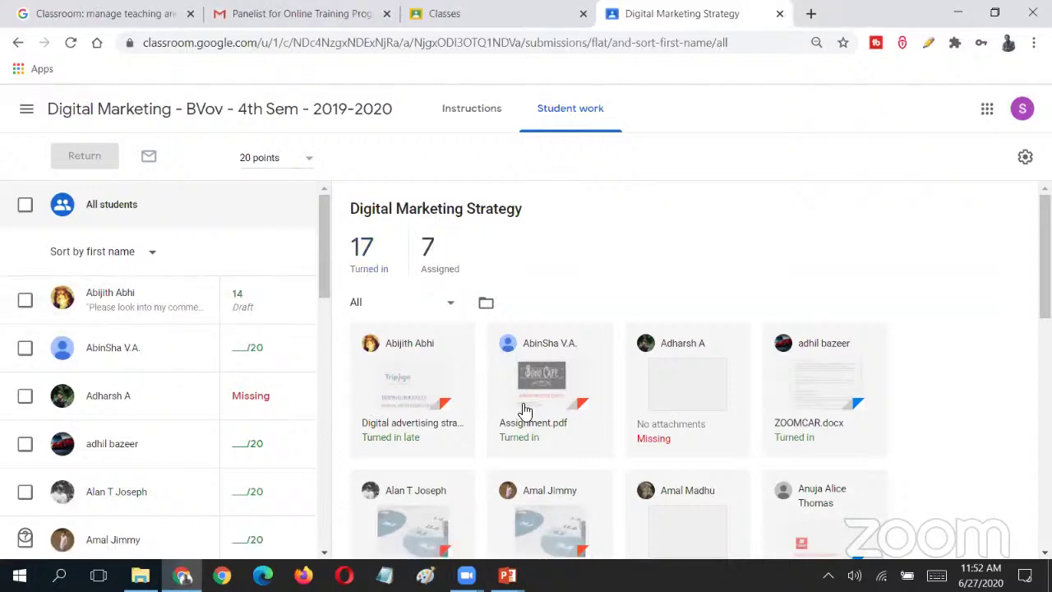
- Scroll the submissions grid, then view the Digital Marketing Strategy instructions (due Apr 20, 20 points)
{"action": "scroll", "coordinate": [749, 362], "scroll_direction": "down", "scroll_amount": 3}
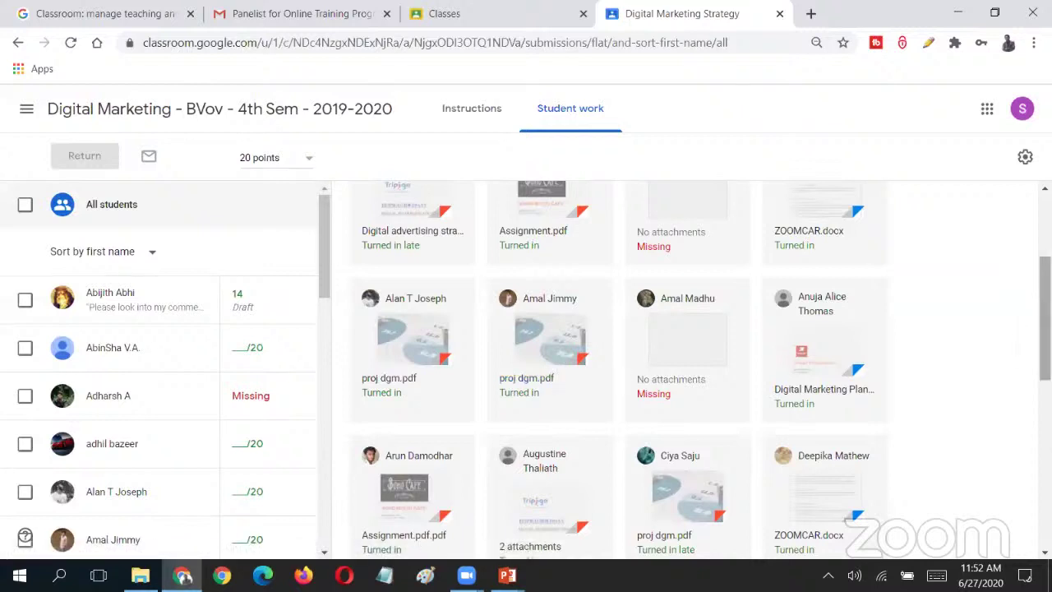
{"action": "scroll", "coordinate": [559, 397], "scroll_direction": "down", "scroll_amount": 3}
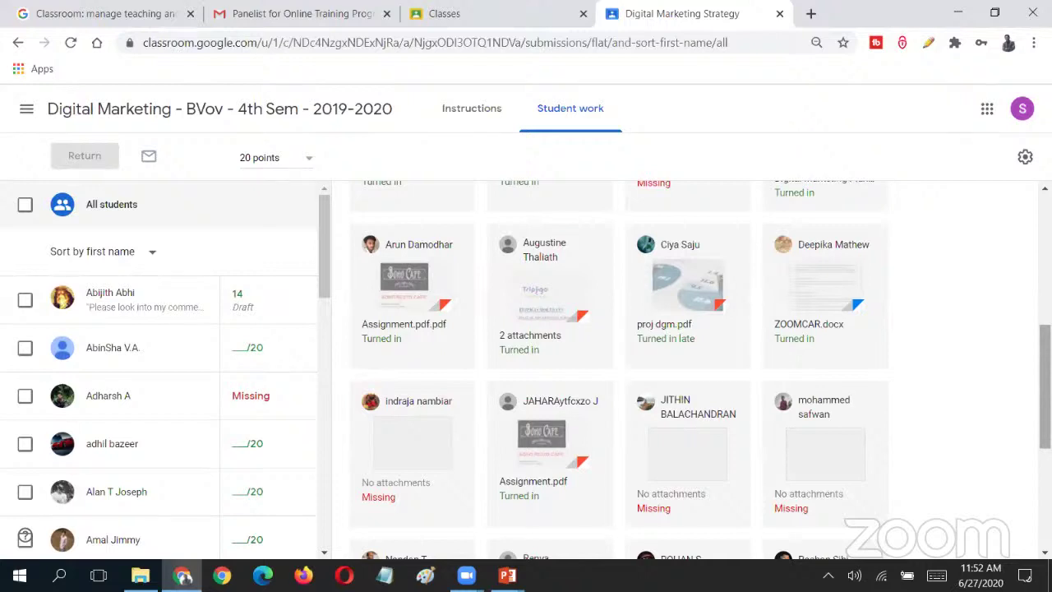
{"action": "scroll", "coordinate": [624, 369], "scroll_direction": "down", "scroll_amount": 4}
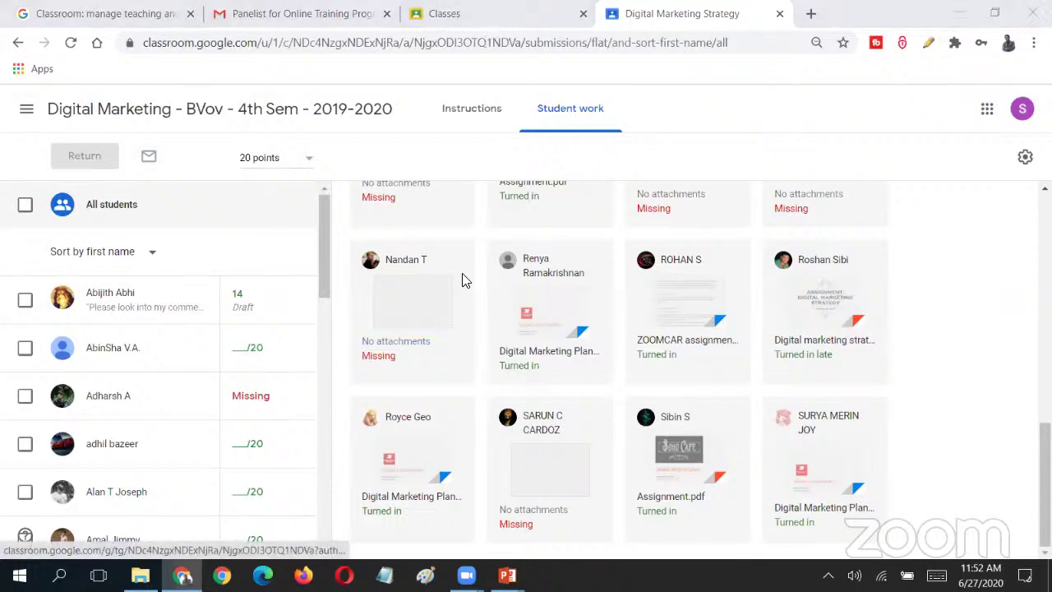
{"action": "scroll", "coordinate": [461, 284], "scroll_direction": "up", "scroll_amount": 10}
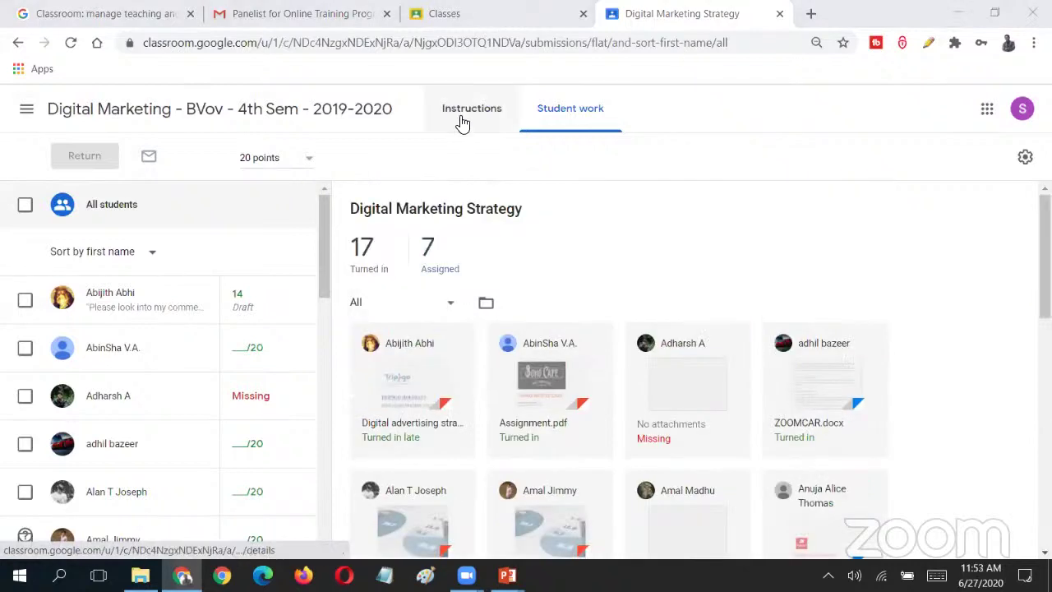
{"action": "left_click", "coordinate": [464, 115]}
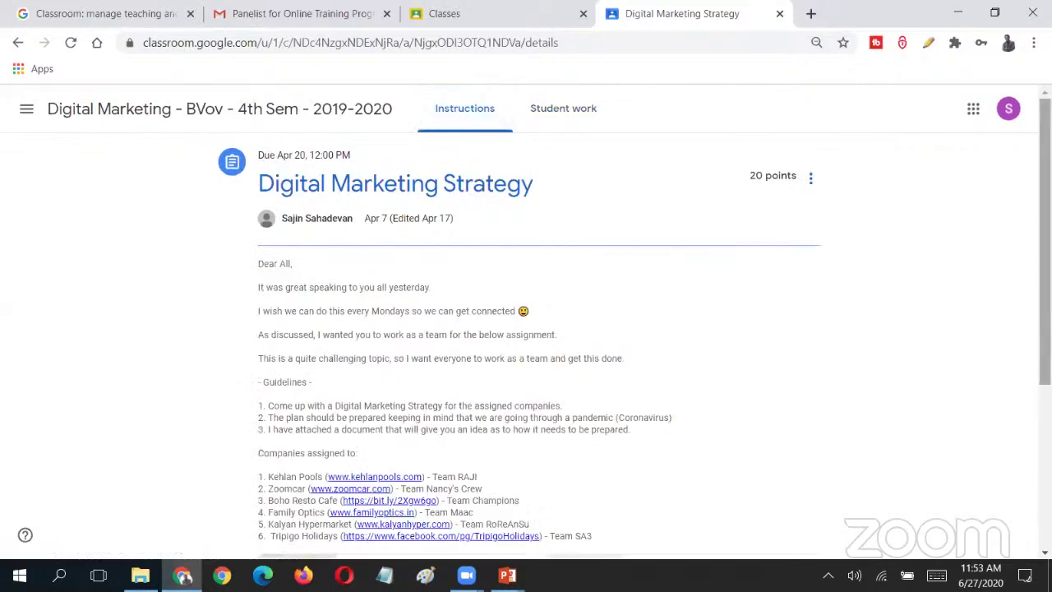
{"action": "scroll", "coordinate": [526, 329], "scroll_direction": "down", "scroll_amount": 1}
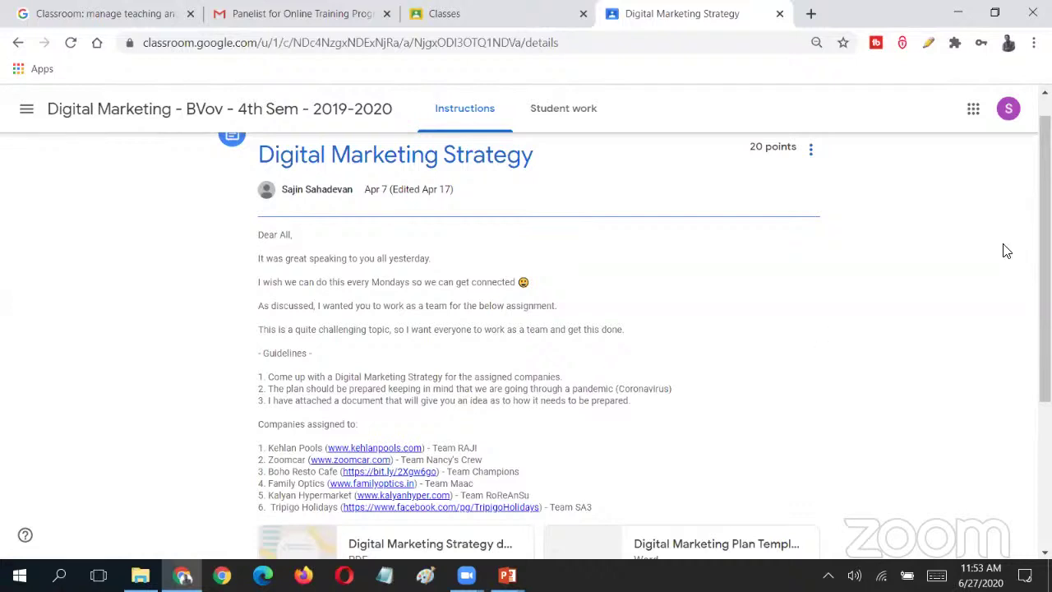
{"action": "scroll", "coordinate": [1045, 254], "scroll_direction": "down", "scroll_amount": 1}
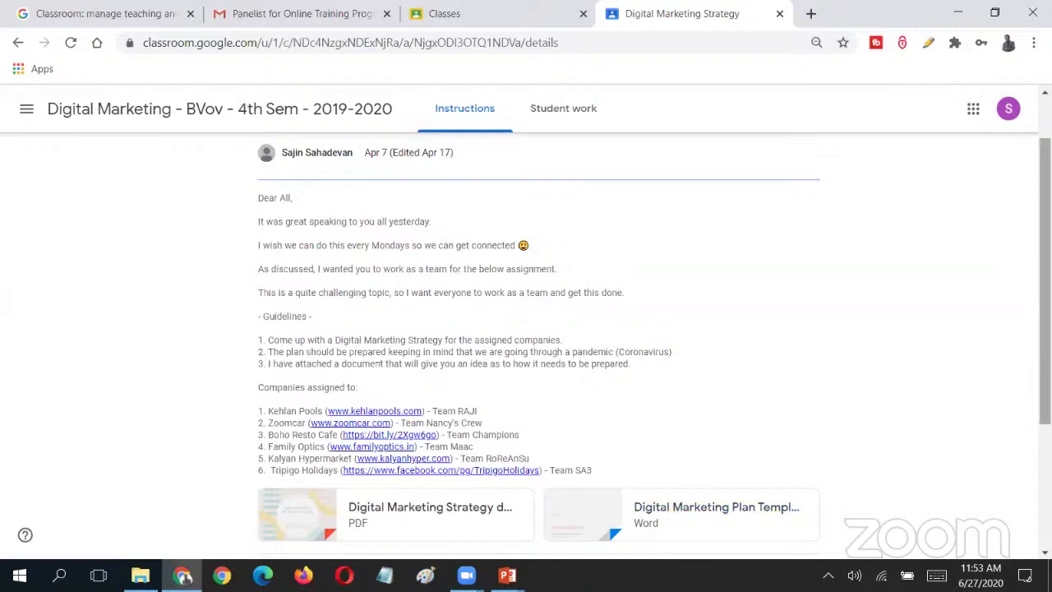
{"action": "scroll", "coordinate": [1045, 279], "scroll_direction": "down", "scroll_amount": 1}
{"action": "scroll", "coordinate": [1045, 279], "scroll_direction": "up", "scroll_amount": 1}
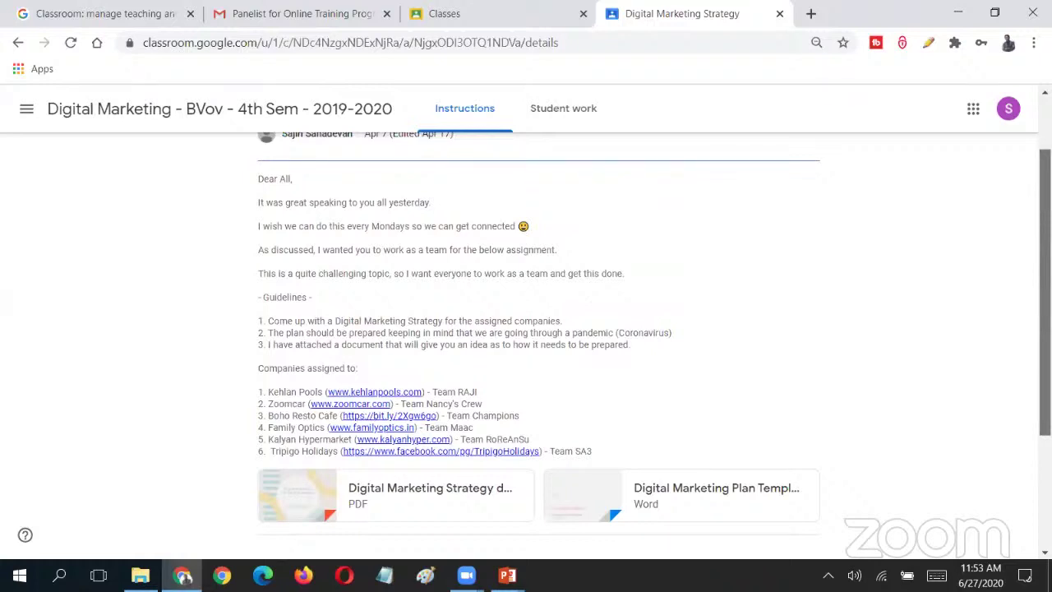
{"action": "scroll", "coordinate": [1044, 279], "scroll_direction": "down", "scroll_amount": 2}
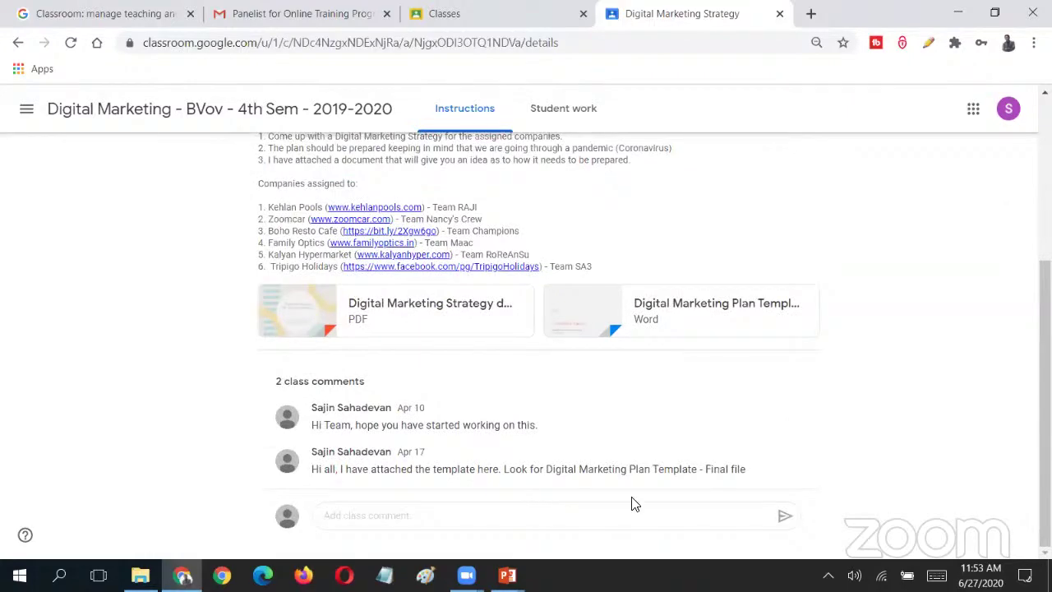
{"action": "scroll", "coordinate": [632, 503], "scroll_direction": "up", "scroll_amount": 3}
{"action": "scroll", "coordinate": [630, 500], "scroll_direction": "down", "scroll_amount": 3}
{"action": "left_click", "coordinate": [793, 415]}
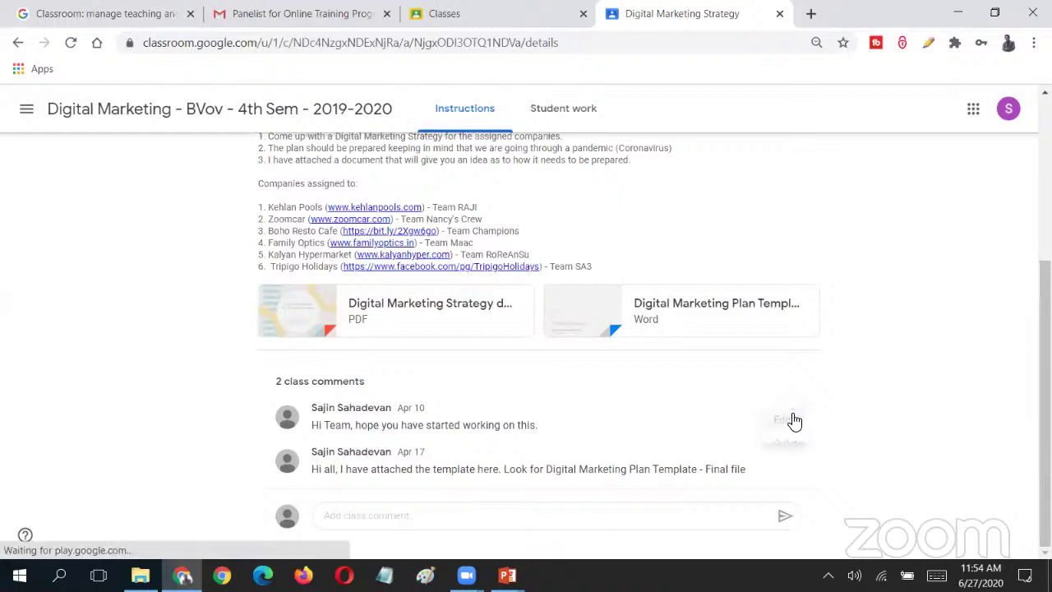
{"action": "left_click", "coordinate": [883, 403]}
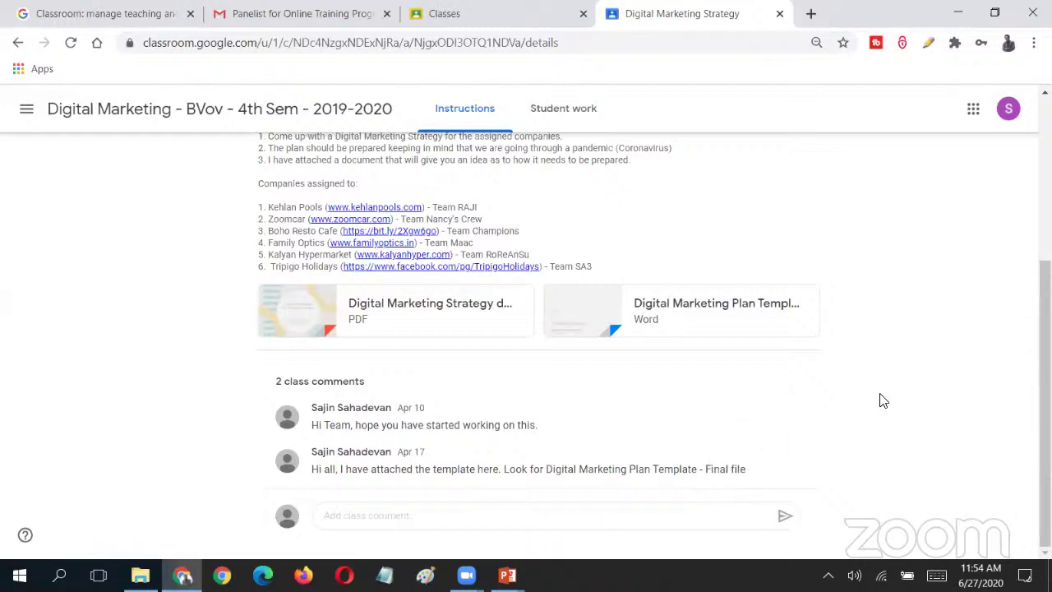
{"action": "scroll", "coordinate": [881, 400], "scroll_direction": "up", "scroll_amount": 3}
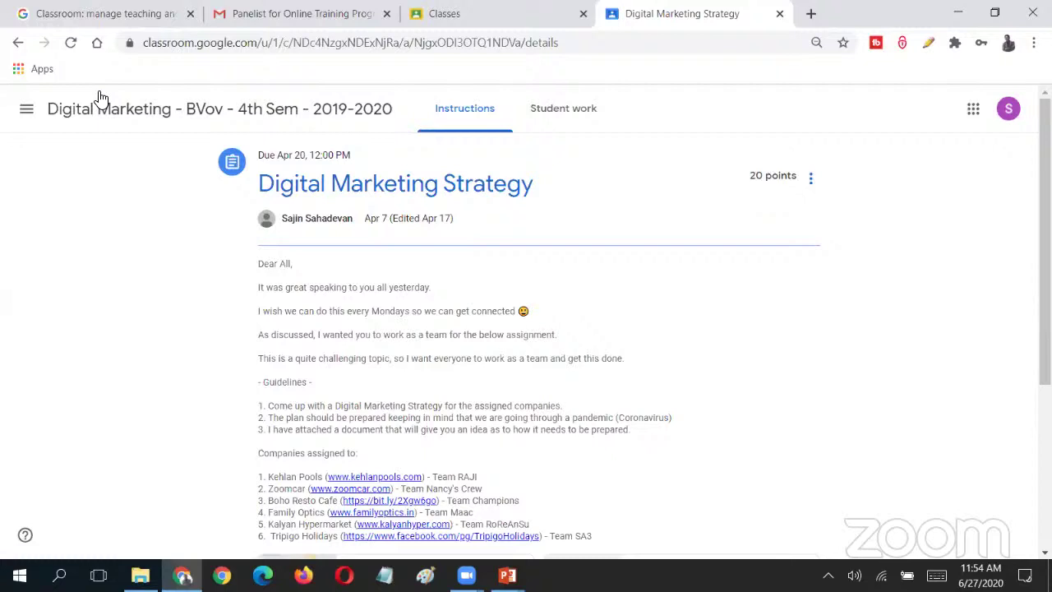
- Scroll through the Digital Marketing Strategy student work, then head back to the class Stream
{"action": "left_click", "coordinate": [563, 108]}
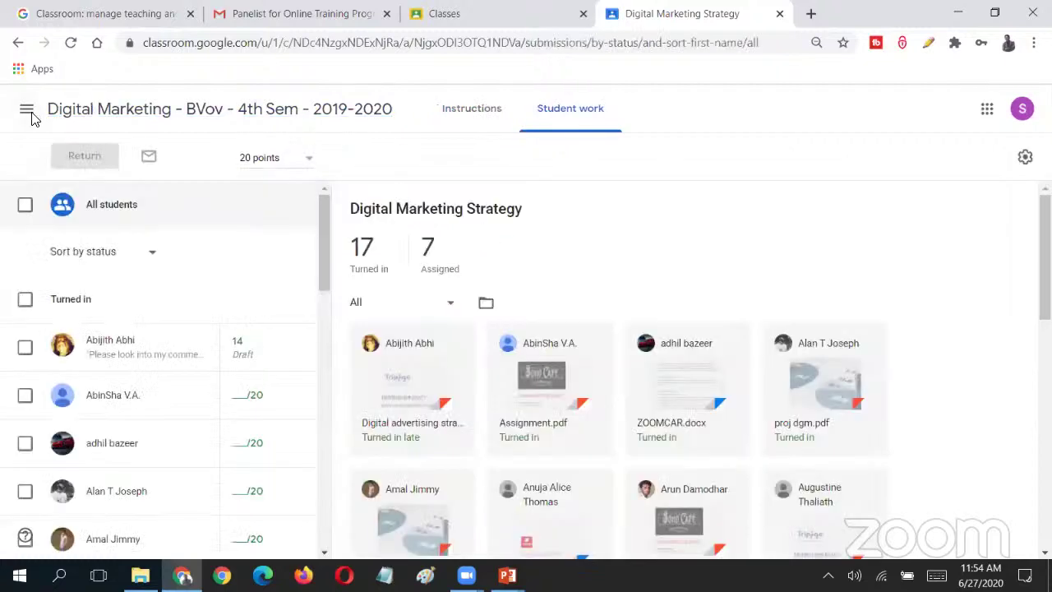
{"action": "scroll", "coordinate": [664, 348], "scroll_direction": "down", "scroll_amount": 4}
{"action": "scroll", "coordinate": [521, 258], "scroll_direction": "up", "scroll_amount": 4}
{"action": "scroll", "coordinate": [597, 440], "scroll_direction": "down", "scroll_amount": 1}
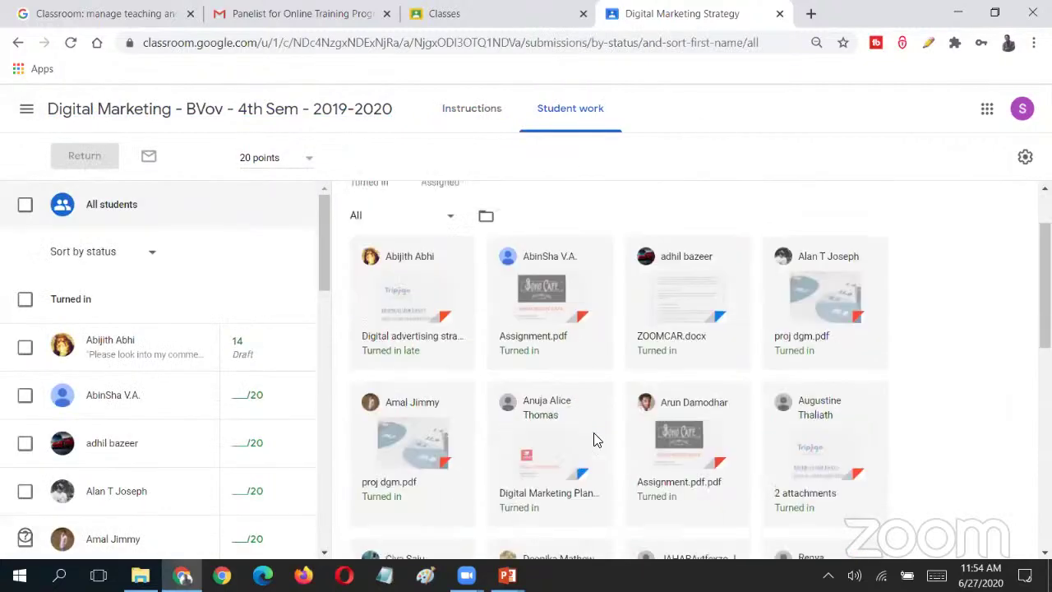
{"action": "scroll", "coordinate": [609, 438], "scroll_direction": "down", "scroll_amount": 10}
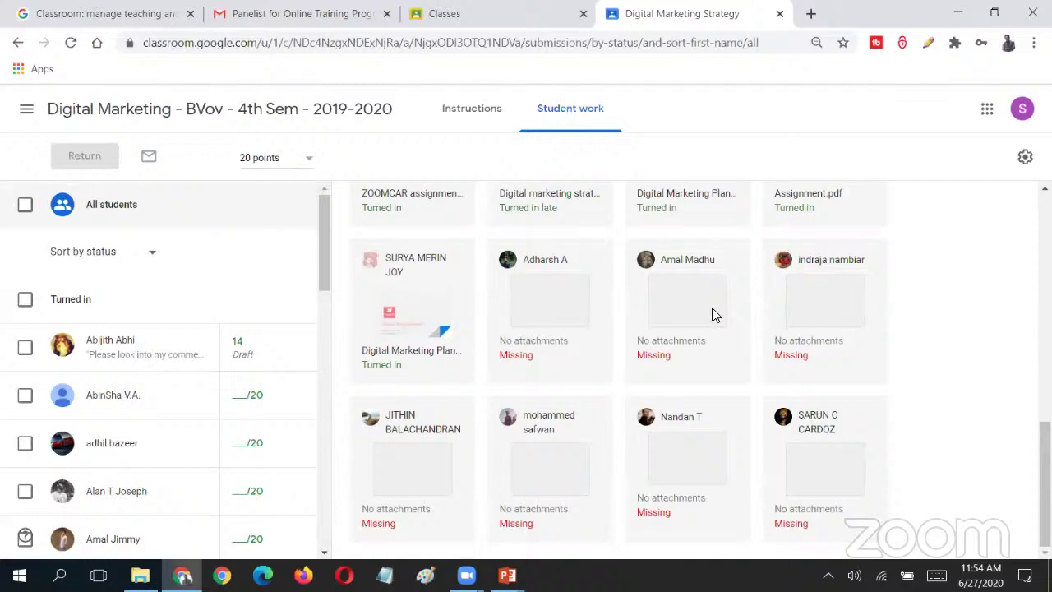
{"action": "scroll", "coordinate": [715, 312], "scroll_direction": "up", "scroll_amount": 10}
{"action": "scroll", "coordinate": [320, 329], "scroll_direction": "down", "scroll_amount": 3}
{"action": "scroll", "coordinate": [333, 353], "scroll_direction": "down", "scroll_amount": 10}
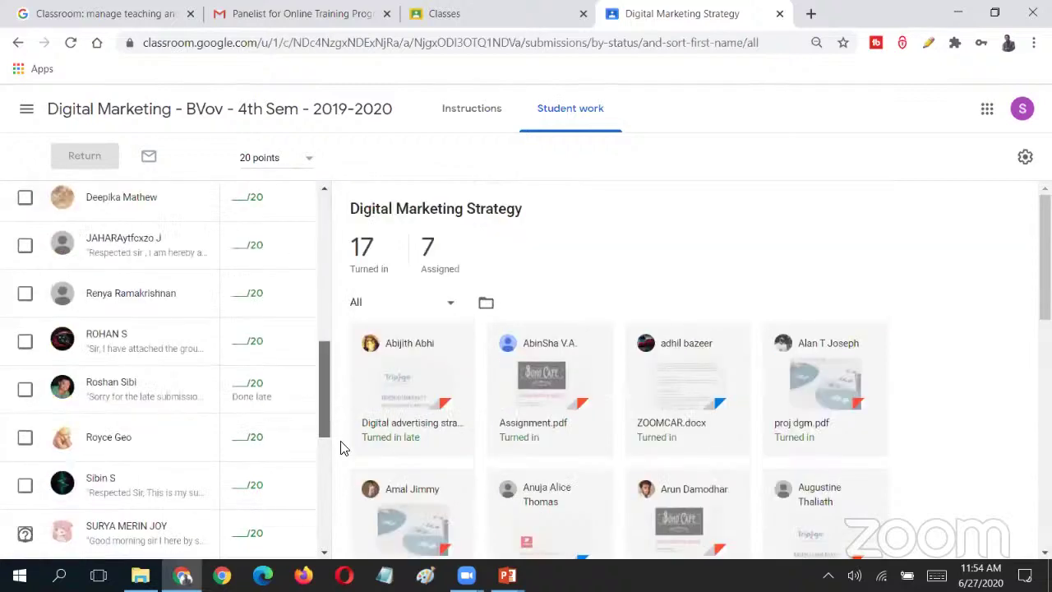
{"action": "scroll", "coordinate": [345, 337], "scroll_direction": "up", "scroll_amount": 15}
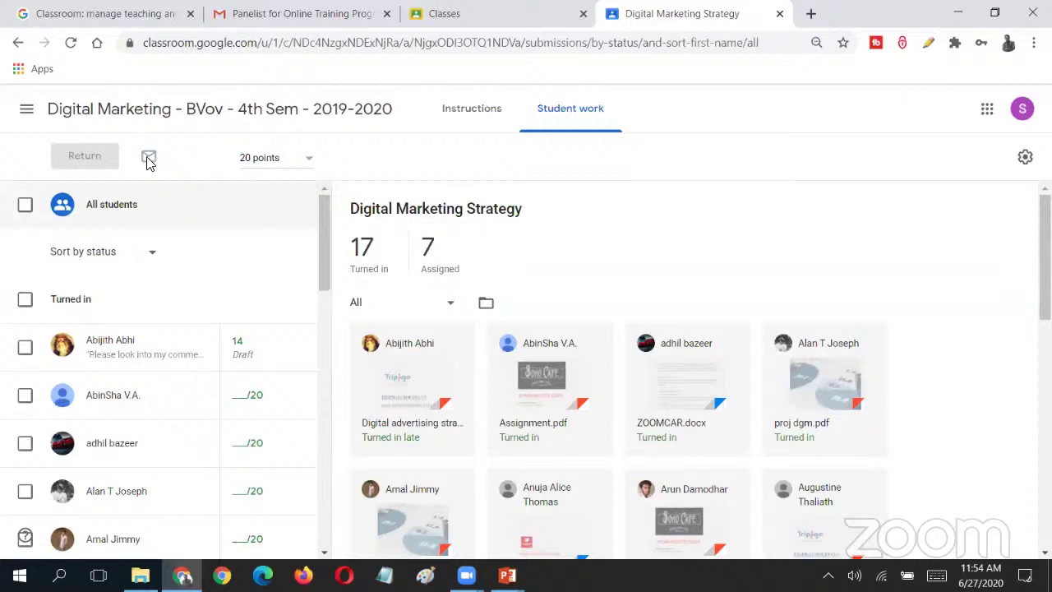
{"action": "left_click", "coordinate": [26, 112]}
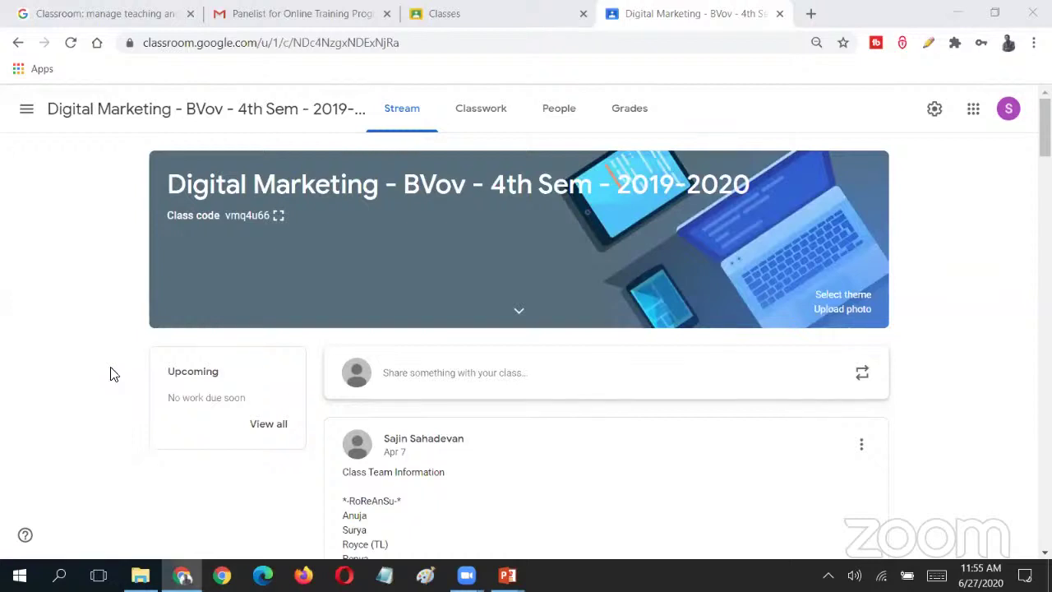
- From People, search for the teacher by name and send them a co-teacher invitation
{"action": "left_click", "coordinate": [557, 109]}
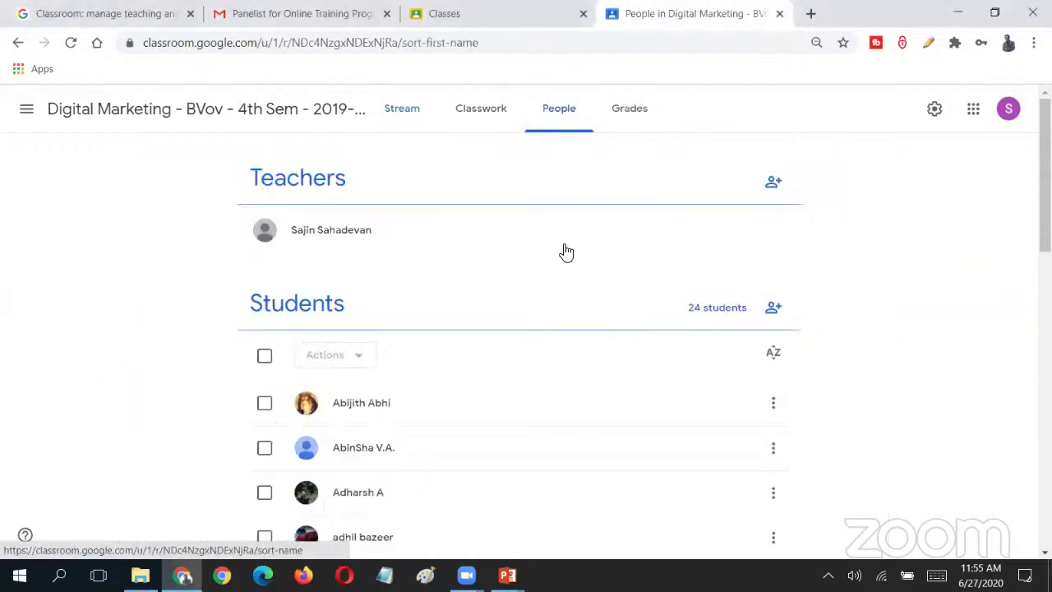
{"action": "left_click", "coordinate": [772, 185]}
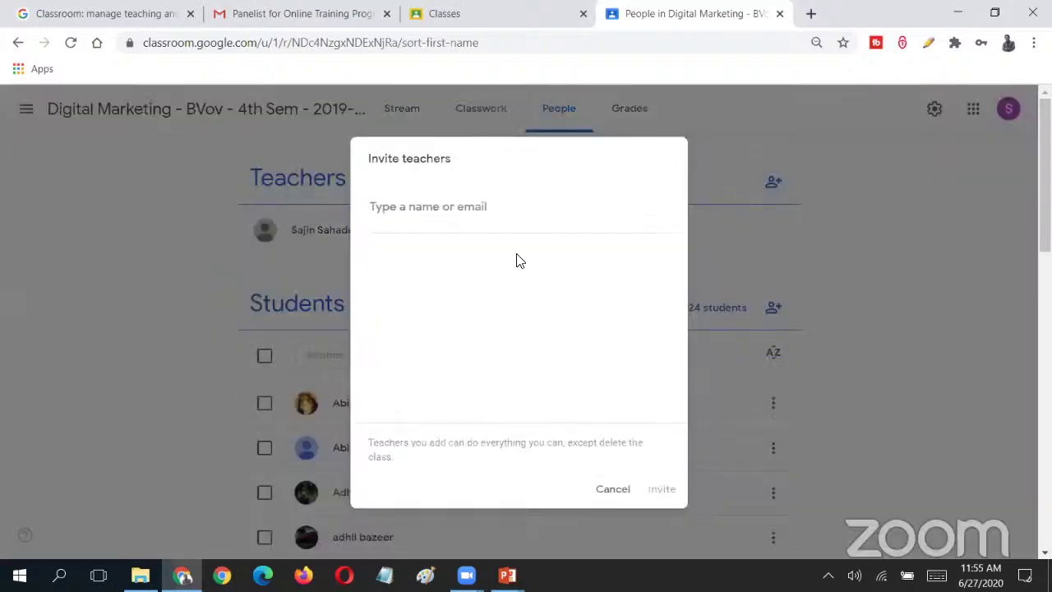
{"action": "type", "text": "meer"}
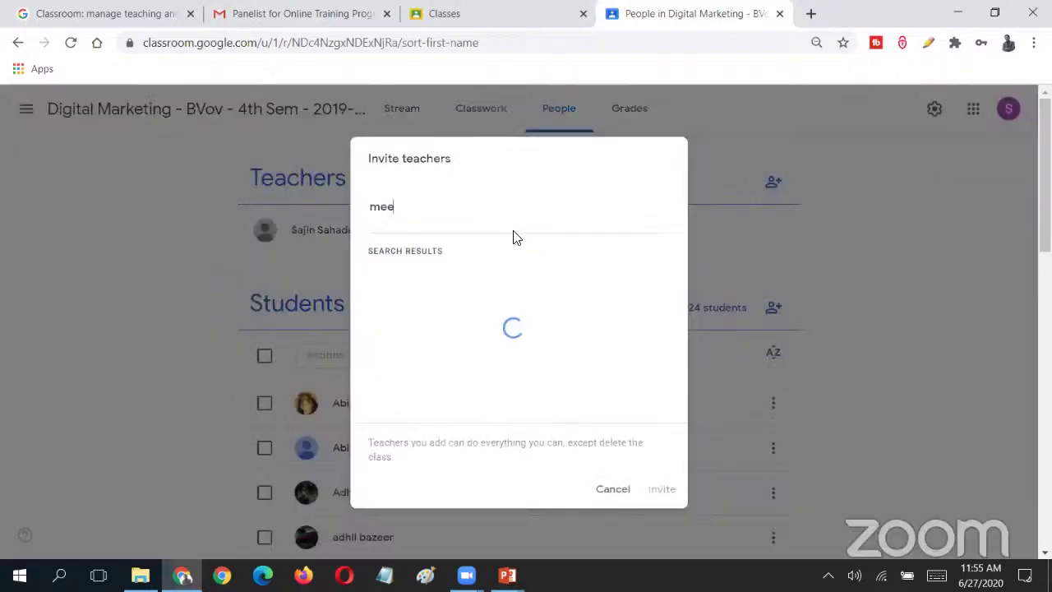
{"action": "left_click", "coordinate": [497, 275]}
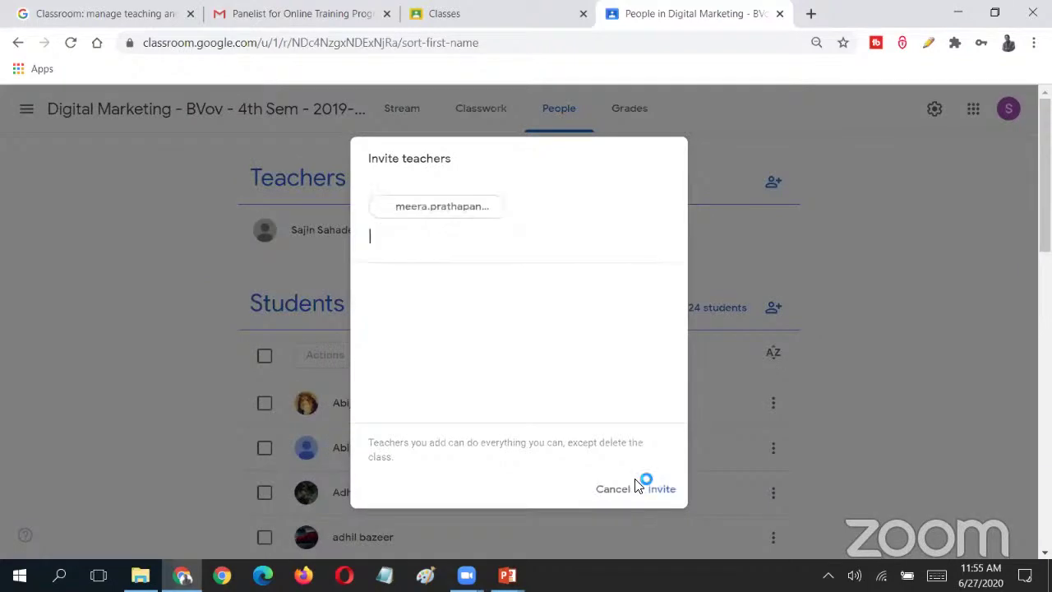
{"action": "left_click", "coordinate": [661, 490]}
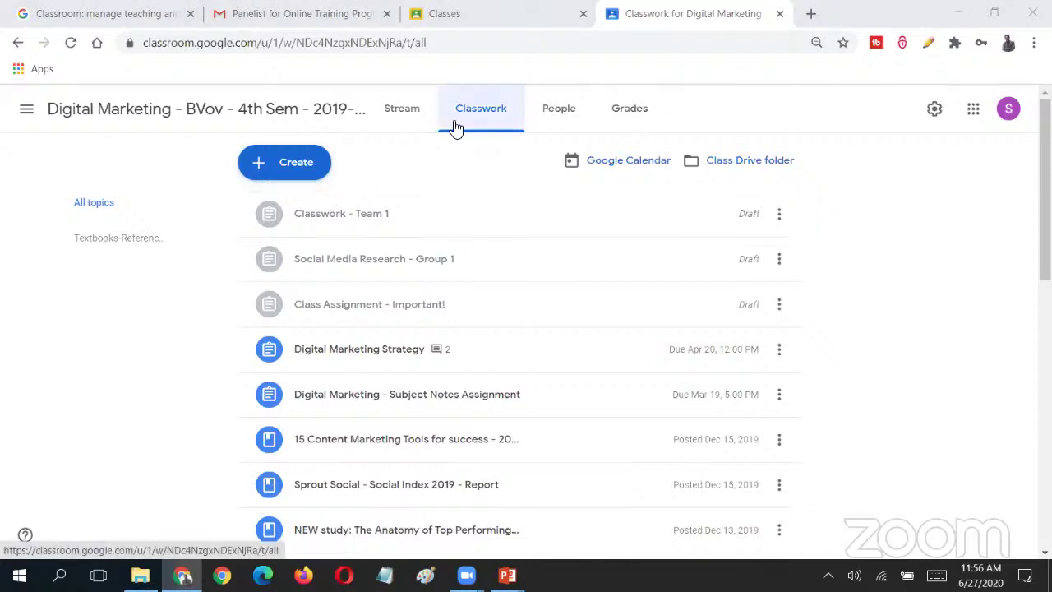
- Check the invited teacher's entry and options on the People roster, then go back to Stream
{"action": "left_click", "coordinate": [412, 121]}
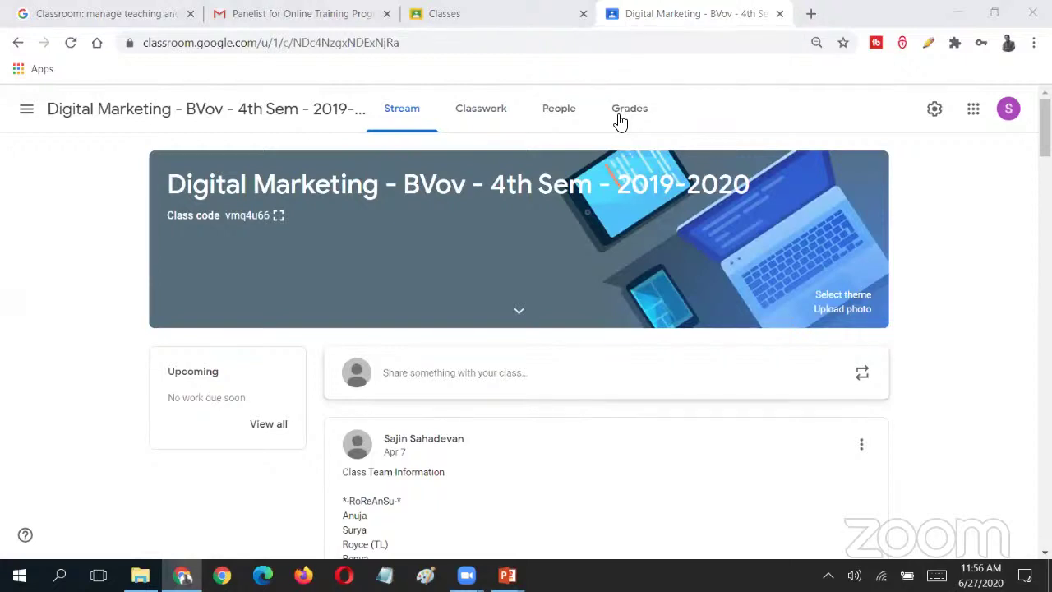
{"action": "left_click", "coordinate": [549, 117]}
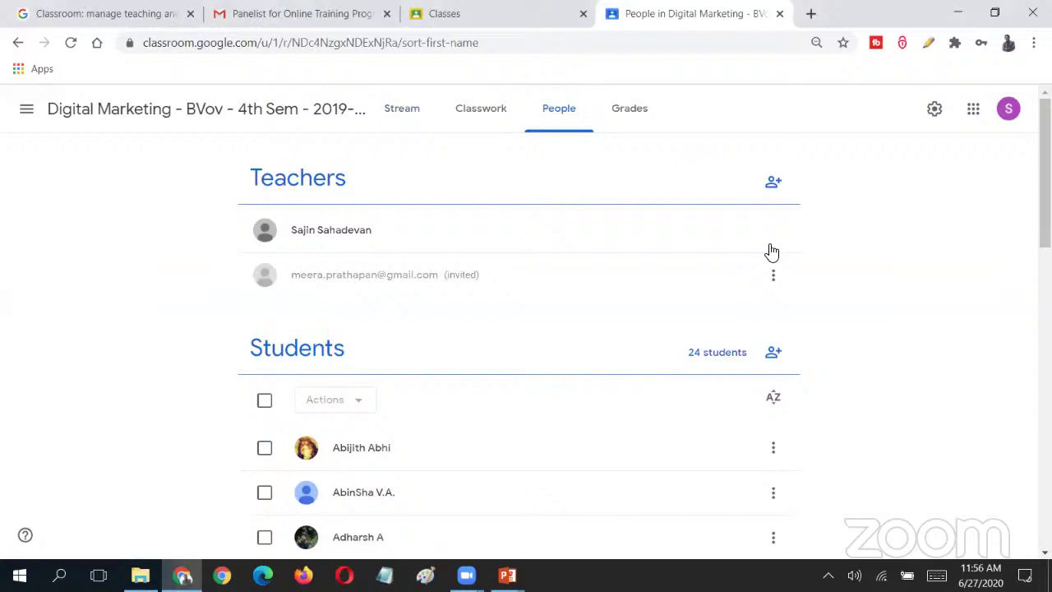
{"action": "left_click", "coordinate": [773, 275]}
{"action": "left_click", "coordinate": [211, 180]}
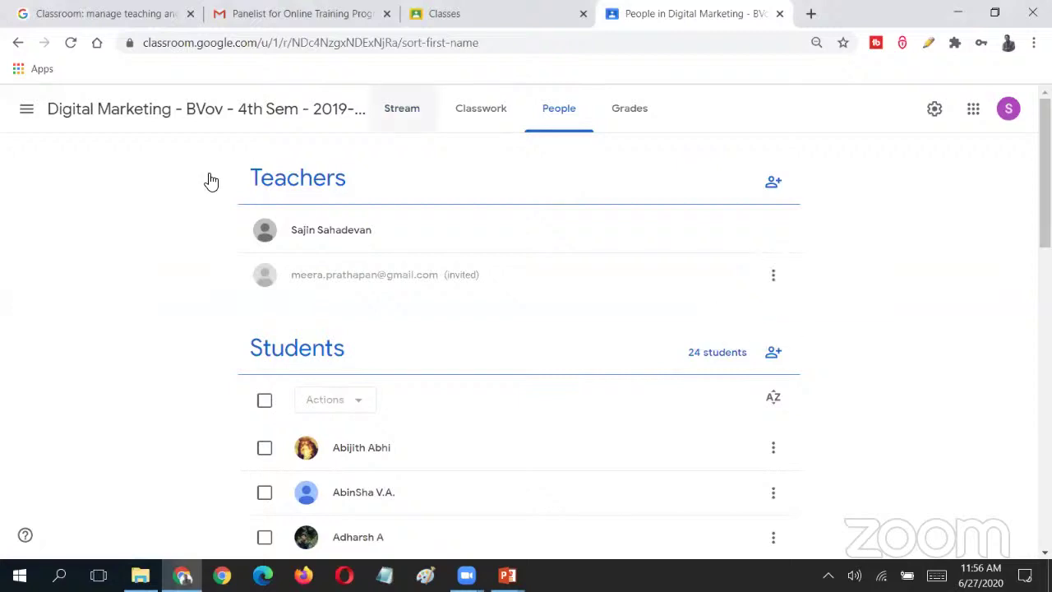
{"action": "left_click", "coordinate": [386, 111]}
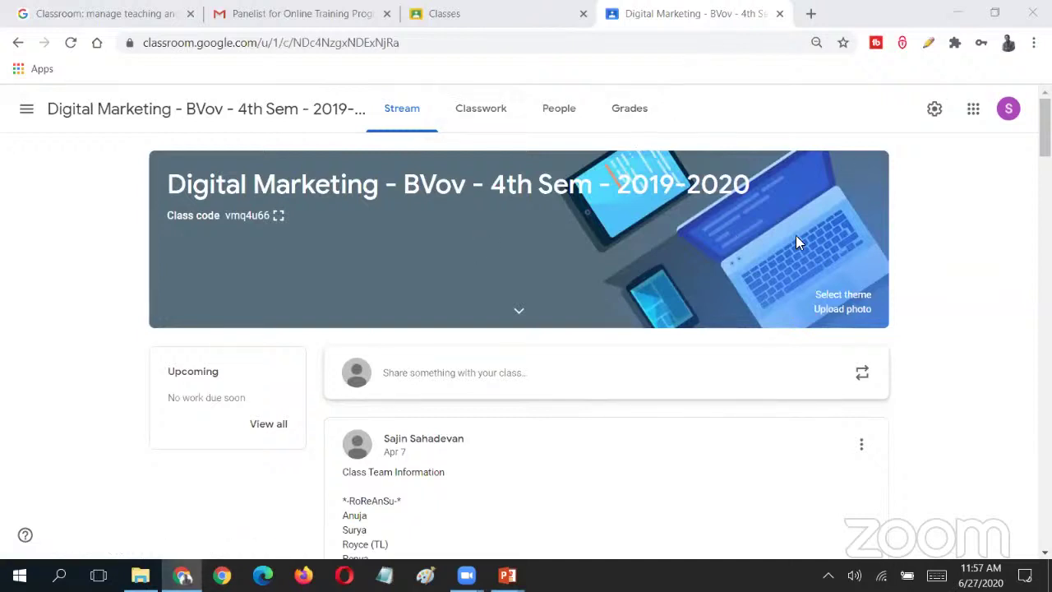
- Create a Quiz assignment from Classwork and open its Blank Quiz form in Google Forms
{"action": "left_click", "coordinate": [472, 117]}
{"action": "left_click", "coordinate": [337, 161]}
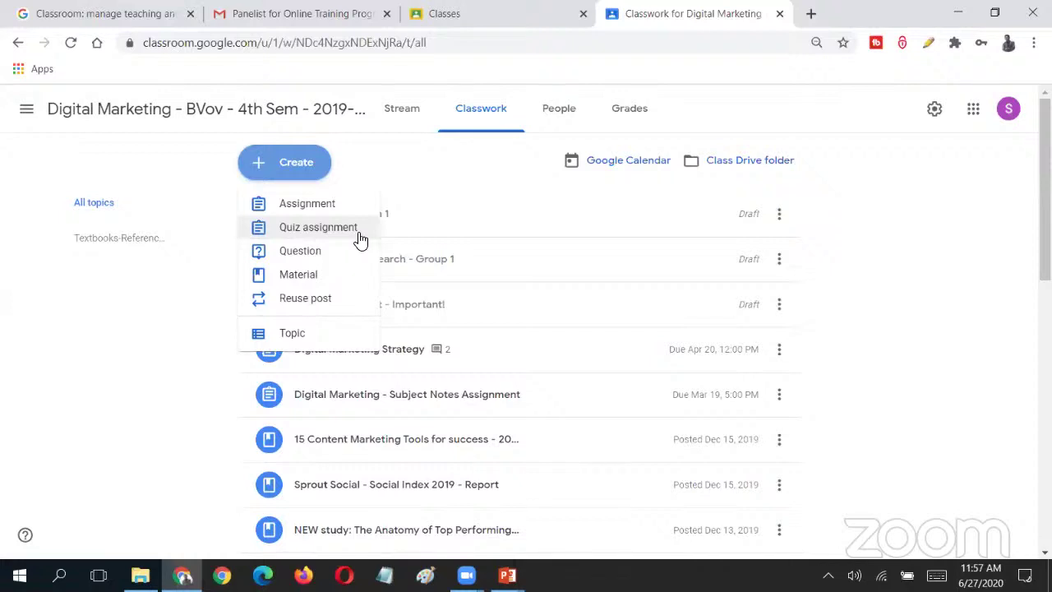
{"action": "left_click", "coordinate": [359, 236]}
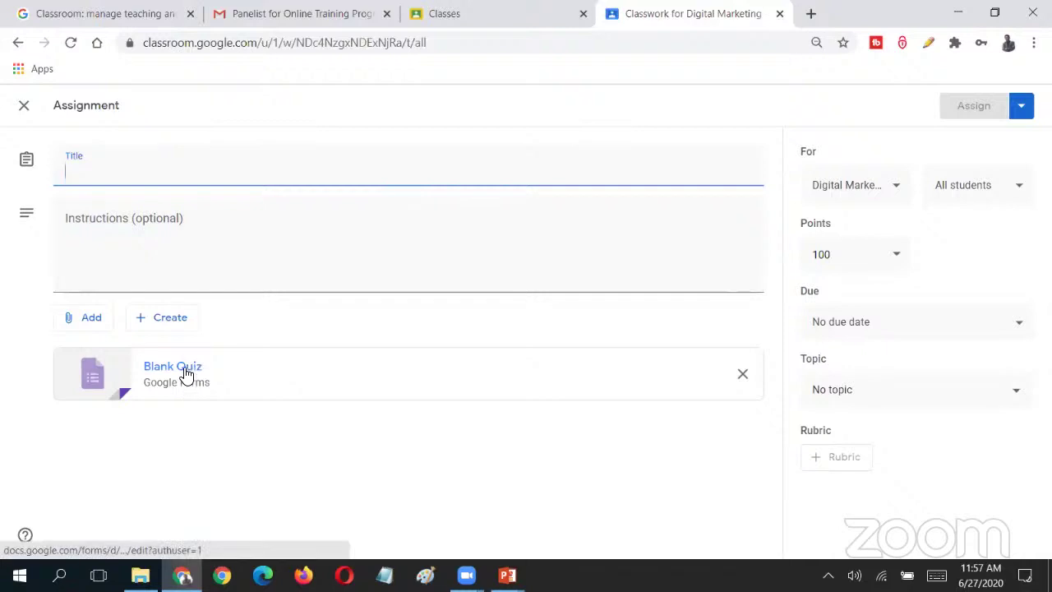
{"action": "left_click", "coordinate": [183, 368]}
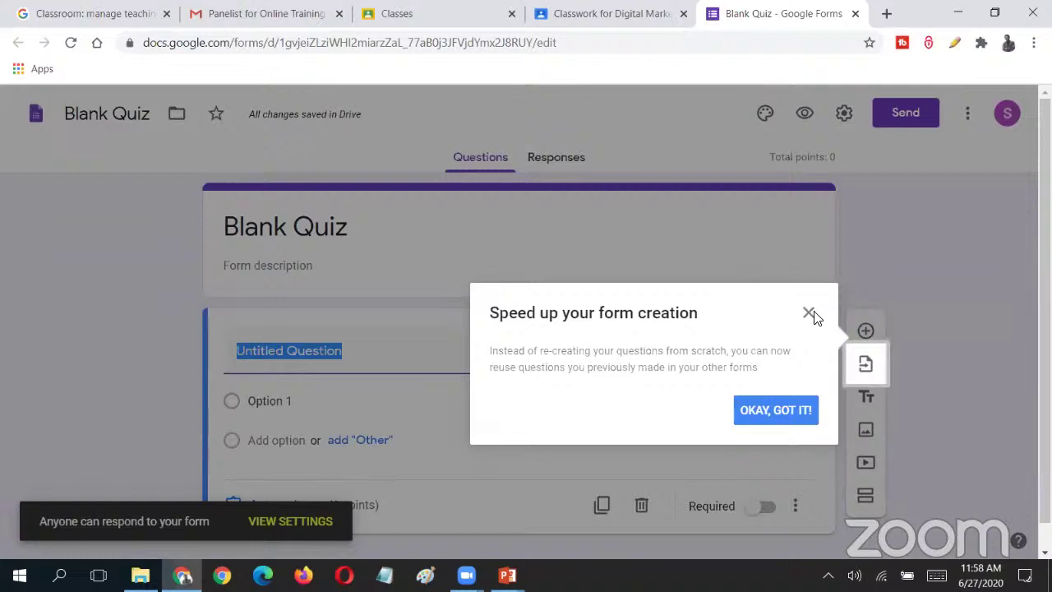
- Dismiss the reuse-questions tip in the Blank Quiz form
{"action": "left_click", "coordinate": [809, 313]}
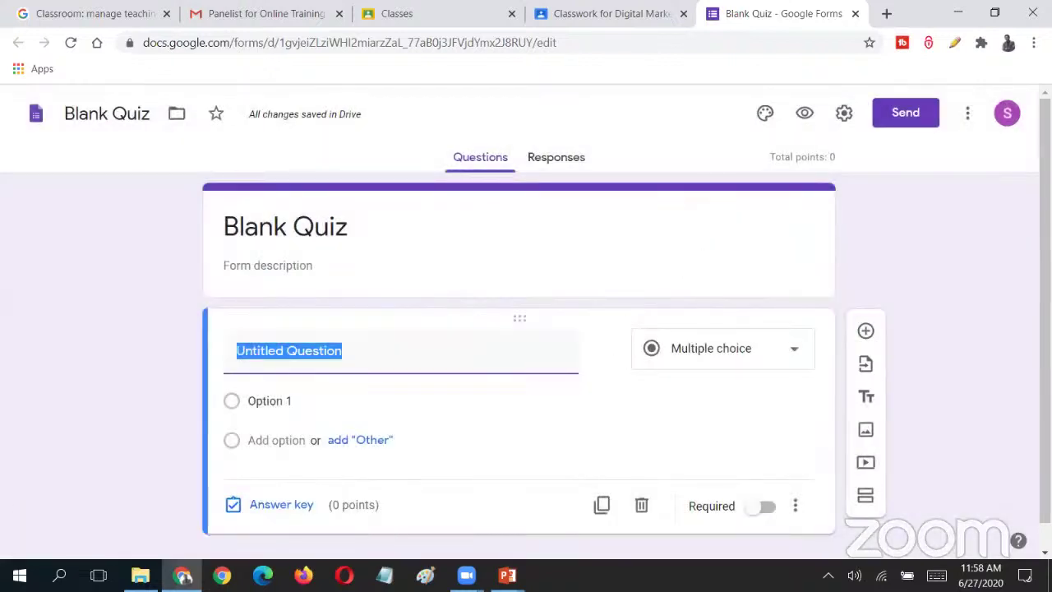
{"action": "triple_click", "coordinate": [937, 255]}
{"action": "left_click", "coordinate": [929, 252]}
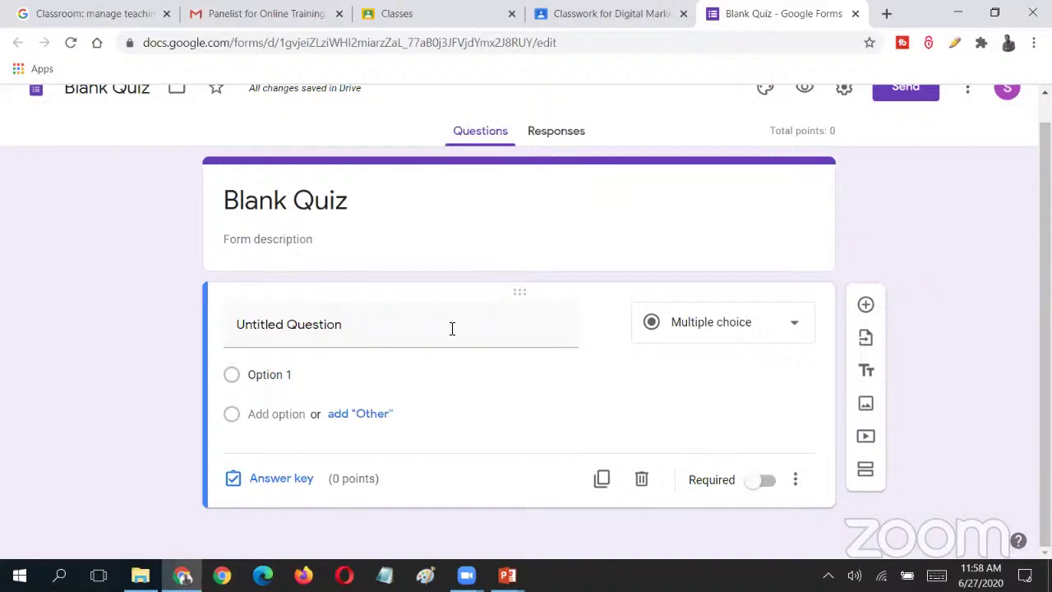
- In Classroom, restart the quiz assignment, then return and select the Blank Quiz title
{"action": "mouse_move", "coordinate": [450, 329]}
{"action": "key", "text": "ctrl+shift+Tab"}
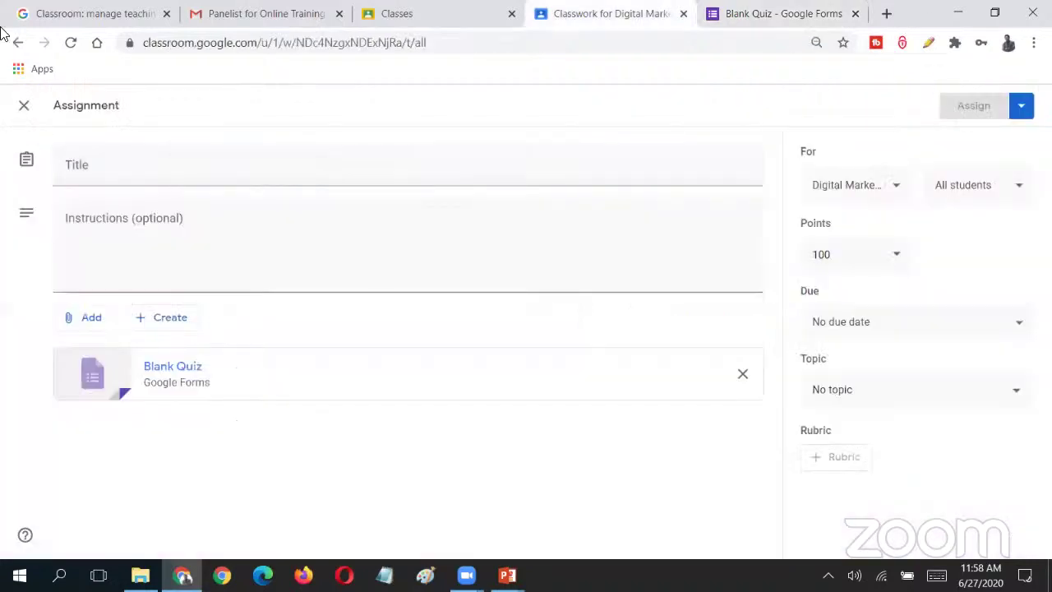
{"action": "left_click", "coordinate": [23, 107]}
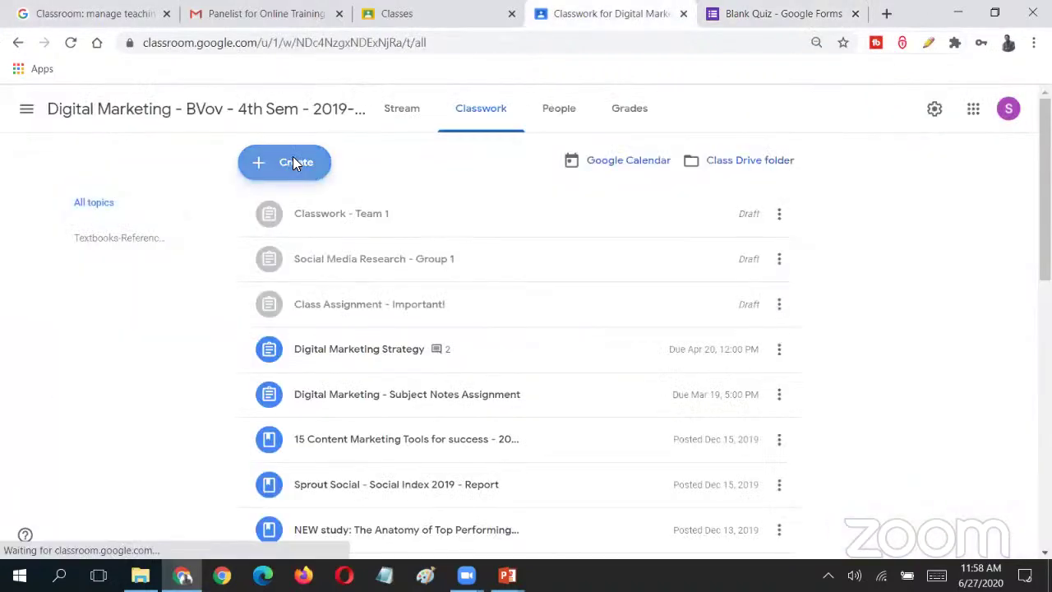
{"action": "left_click", "coordinate": [292, 161]}
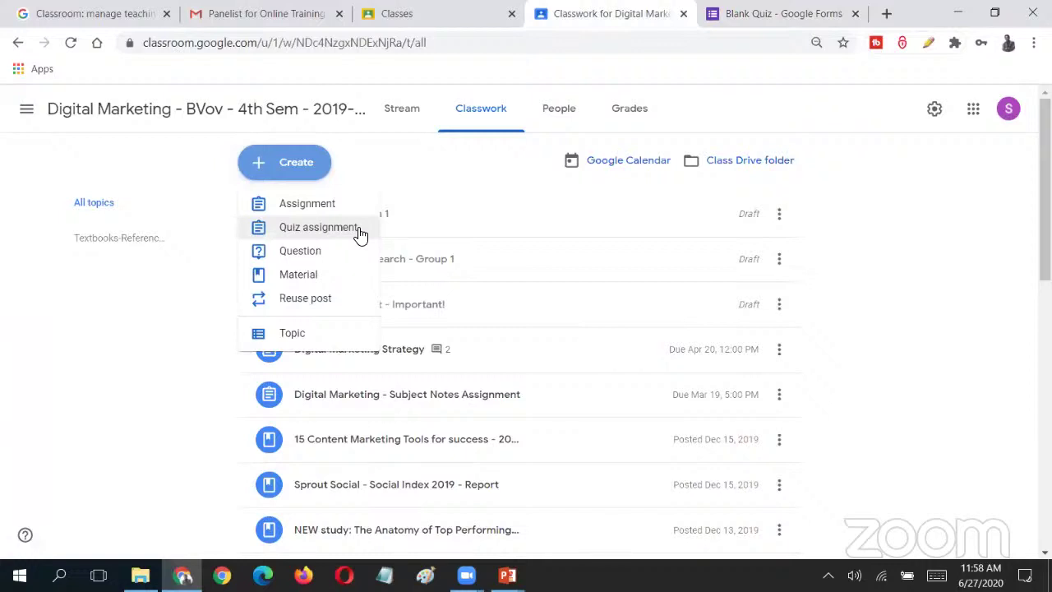
{"action": "left_click", "coordinate": [360, 232]}
{"action": "key", "text": "ctrl+Tab"}
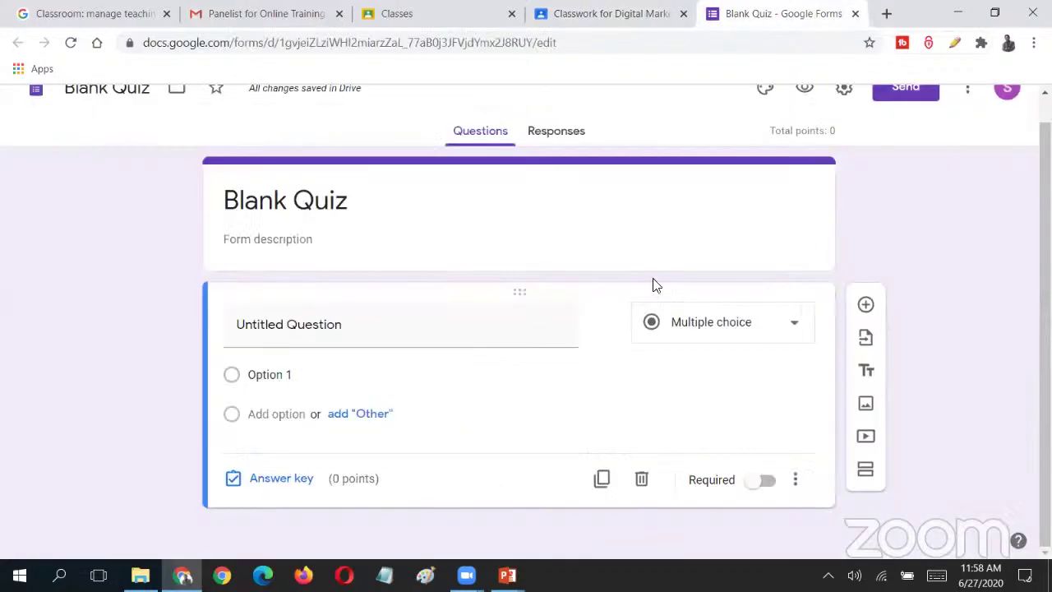
{"action": "left_click", "coordinate": [330, 197]}
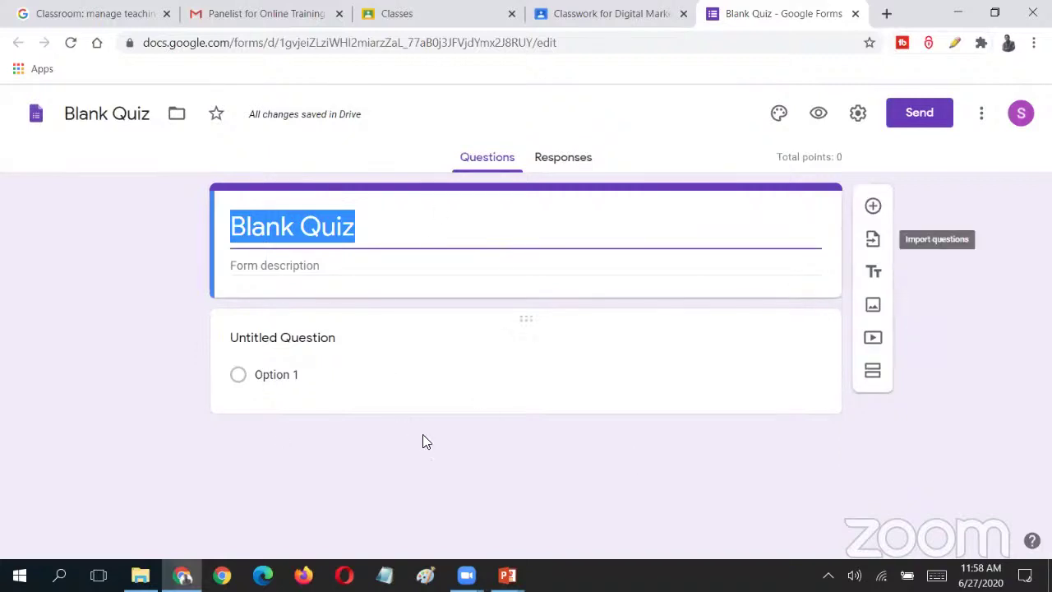
- Rename the form title to 'Internal Test - 20 Marks'
{"action": "left_click", "coordinate": [397, 230]}
{"action": "left_click_drag", "start_coordinate": [396, 230], "coordinate": [225, 228]}
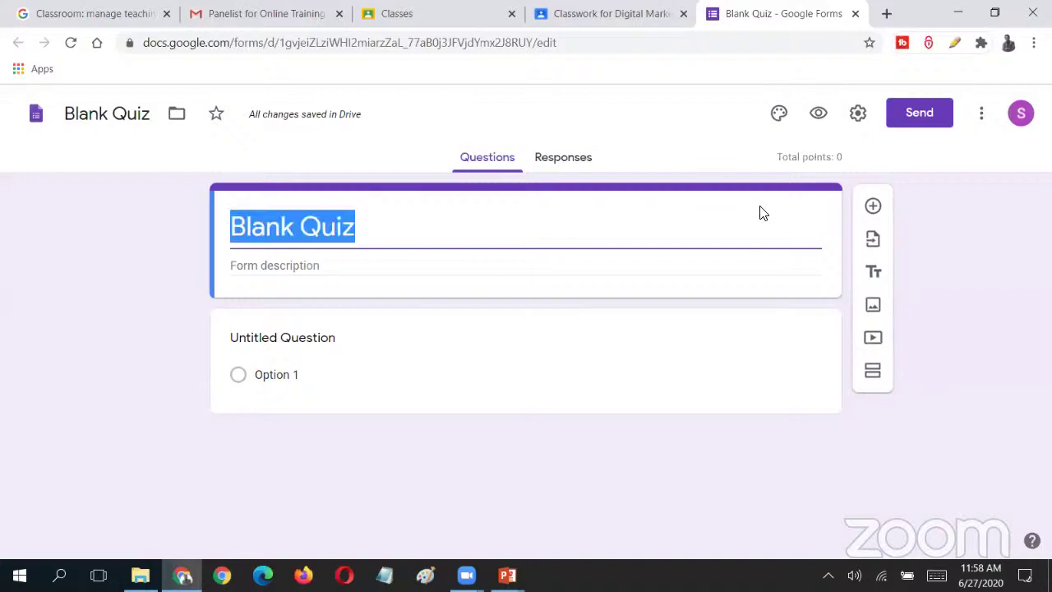
{"action": "type", "text": "Internat"}
{"action": "key", "text": "BackSpace"}
{"action": "type", "text": "l T"}
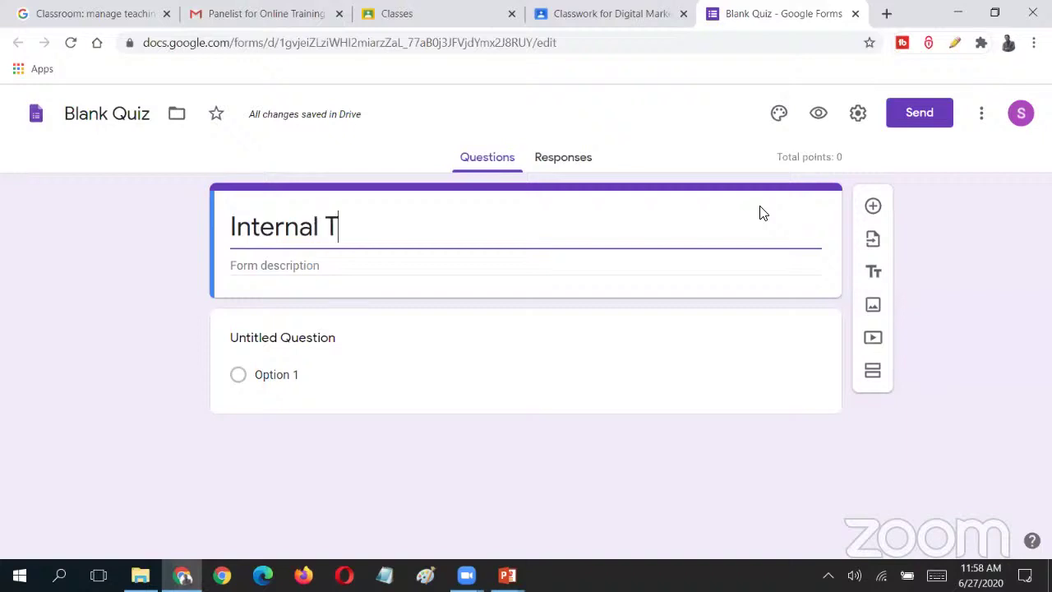
{"action": "type", "text": "est - 20 Makrs"}
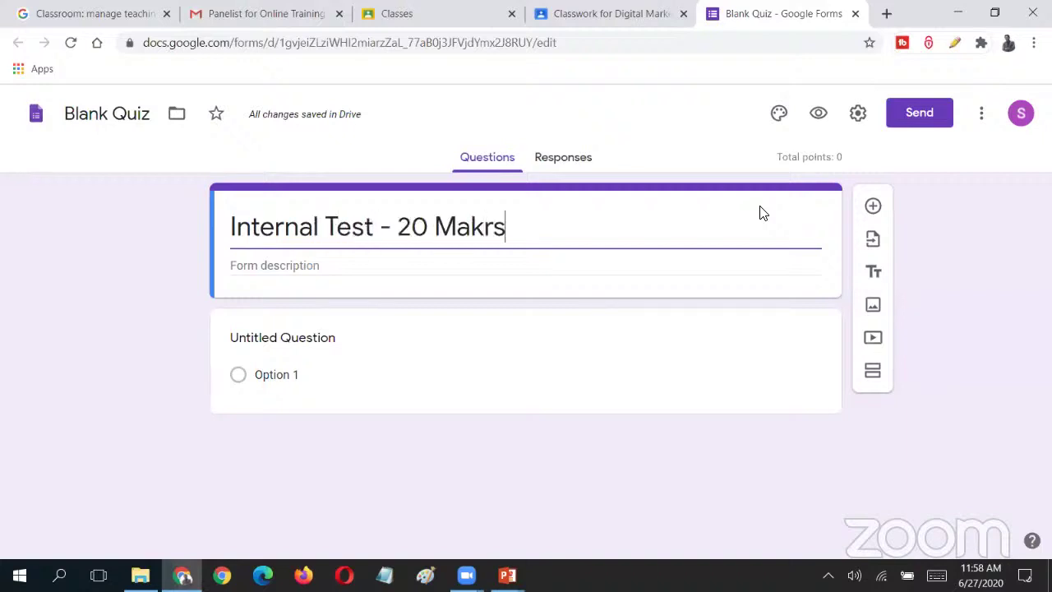
{"action": "key", "text": "BackSpace"}
{"action": "key", "text": "BackSpace"}
{"action": "key", "text": "BackSpace"}
{"action": "type", "text": "rks"}
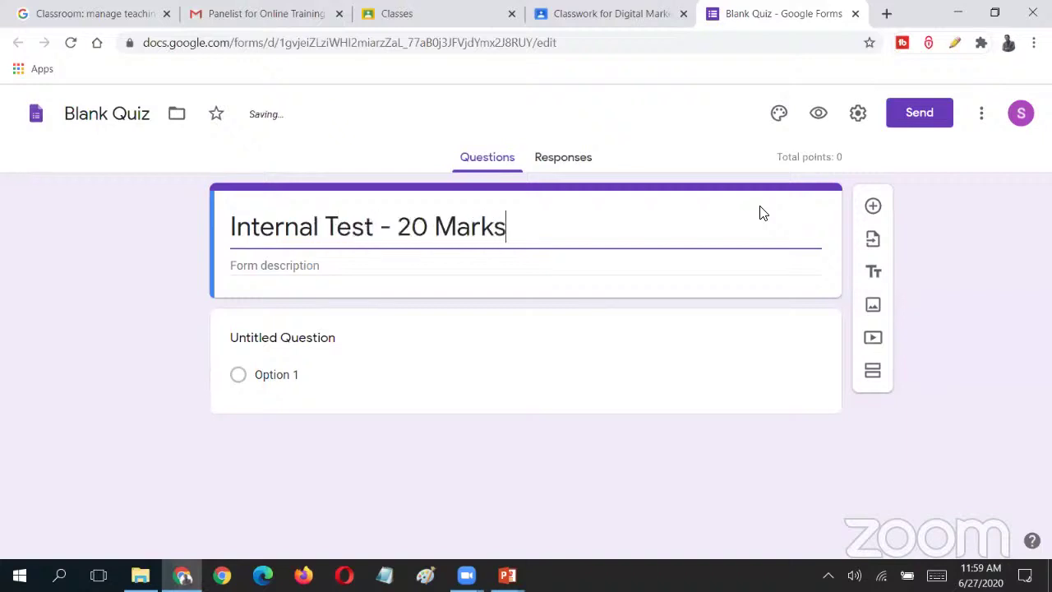
- Add the form description 'This test link is only valid until 12:00 PM'
{"action": "left_click", "coordinate": [499, 263]}
{"action": "type", "text": "the"}
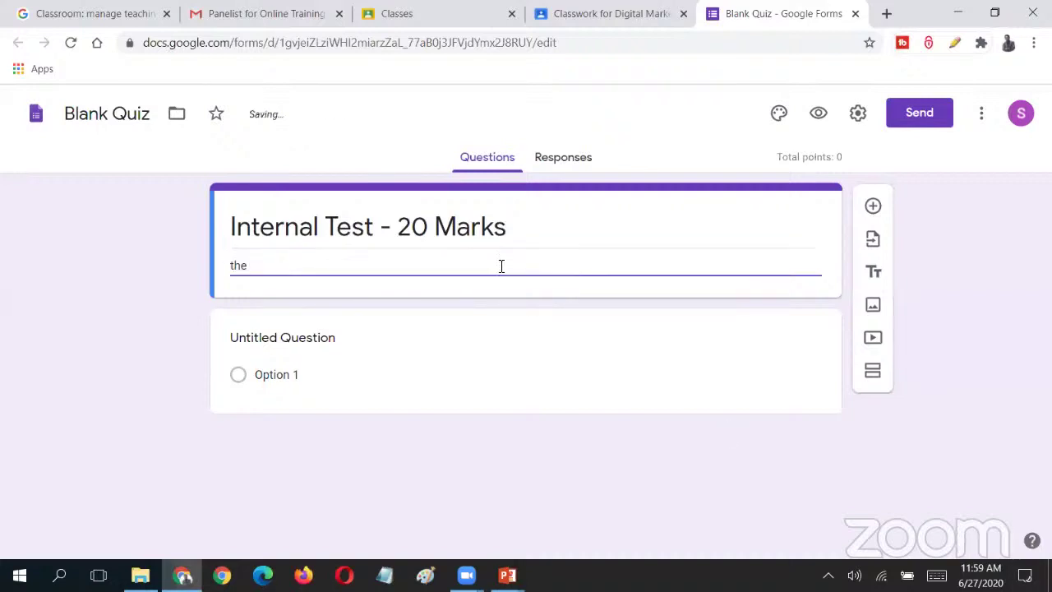
{"action": "key", "text": "BackSpace"}
{"action": "key", "text": "BackSpace"}
{"action": "key", "text": "BackSpace"}
{"action": "type", "text": "The test i"}
{"action": "key", "text": "BackSpace"}
{"action": "key", "text": "BackSpace"}
{"action": "key", "text": "BackSpace"}
{"action": "key", "text": "BackSpace"}
{"action": "key", "text": "BackSpace"}
{"action": "key", "text": "BackSpace"}
{"action": "key", "text": "BackSpace"}
{"action": "key", "text": "BackSpace"}
{"action": "type", "text": "is test link is on"}
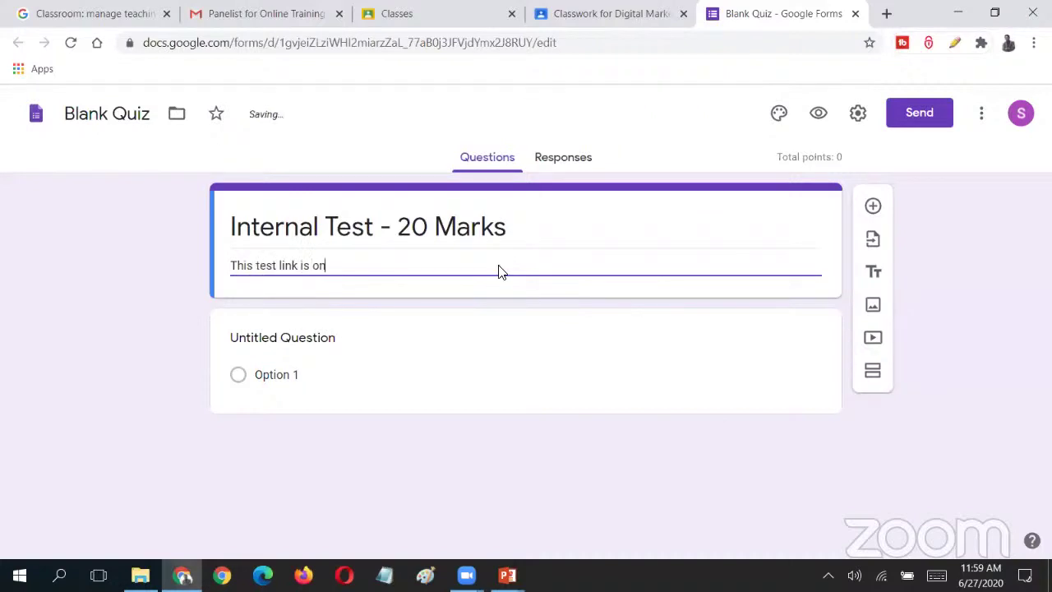
{"action": "type", "text": "ly valid u"}
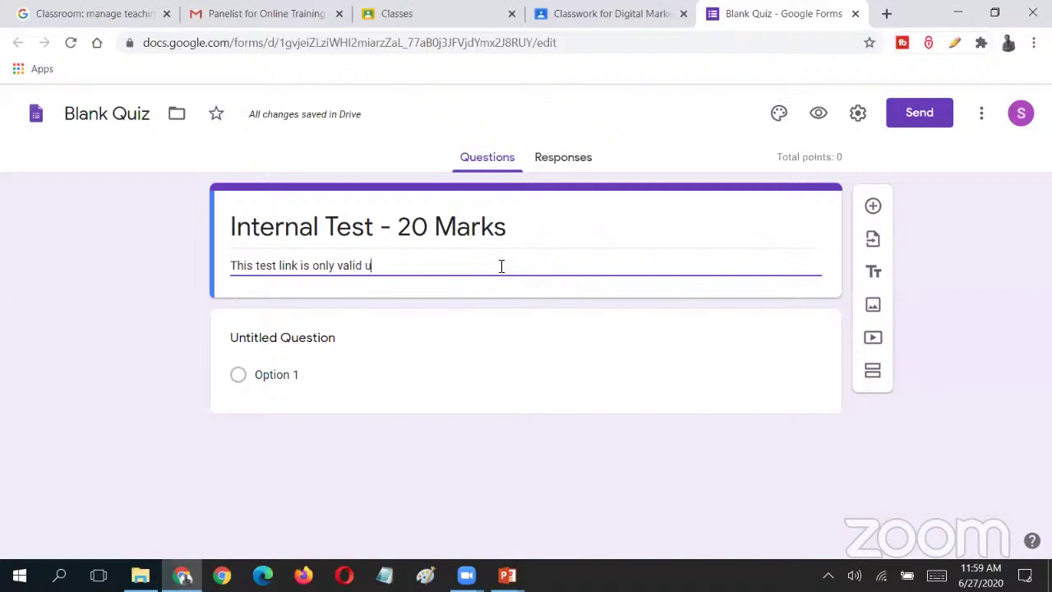
{"action": "type", "text": "ntil 12:00 PM"}
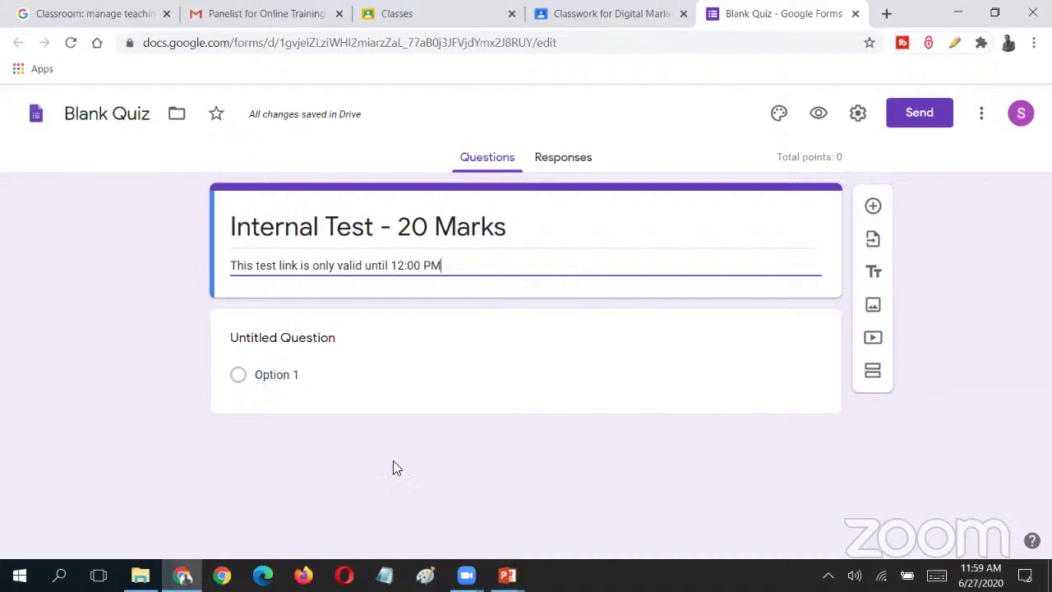
- Open the first question and select its placeholder title
{"action": "left_click", "coordinate": [337, 349]}
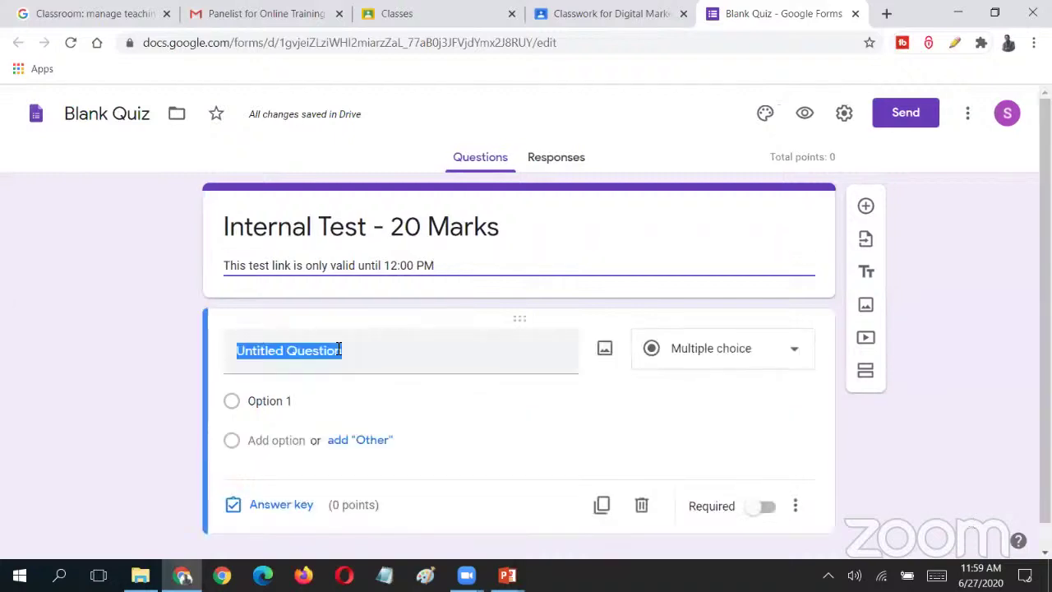
{"action": "left_click", "coordinate": [943, 292]}
{"action": "scroll", "coordinate": [304, 237], "scroll_direction": "down", "scroll_amount": 1}
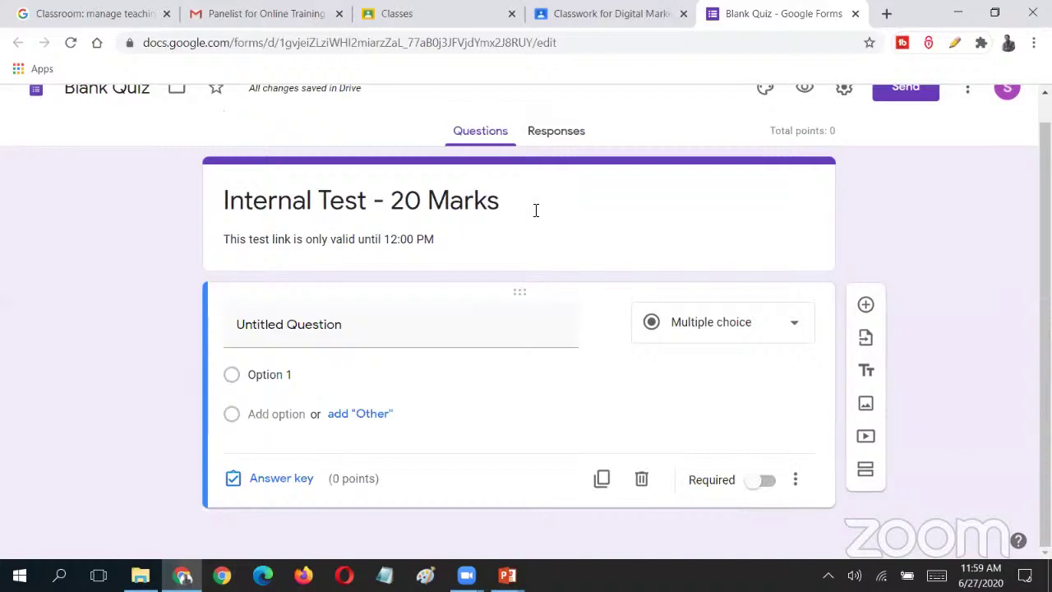
{"action": "left_click", "coordinate": [329, 327]}
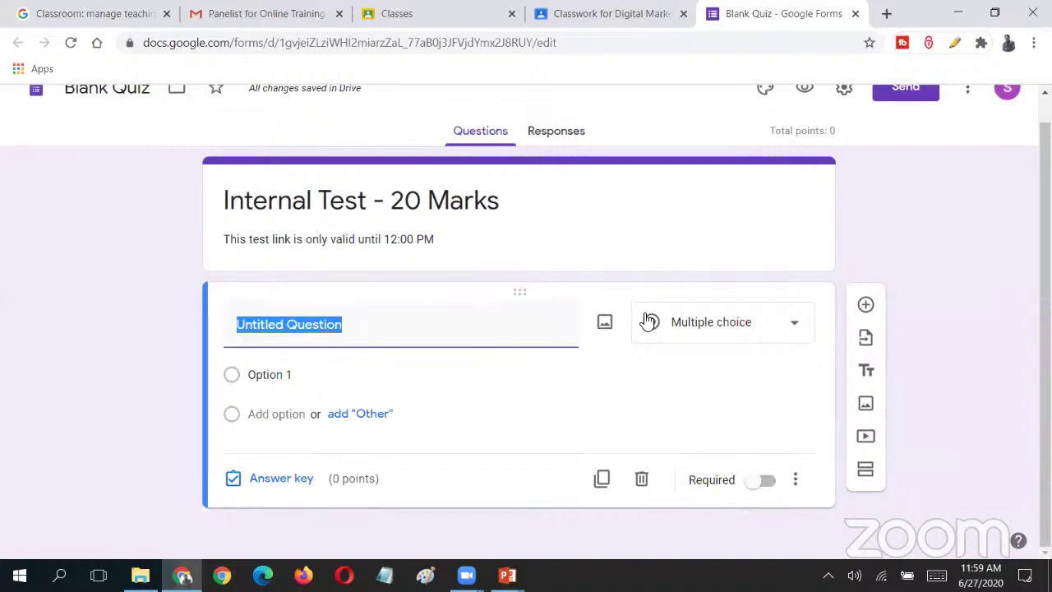
- Enter 'What do you mean by A?' as the first question and open its type list
{"action": "type", "text": "What is"}
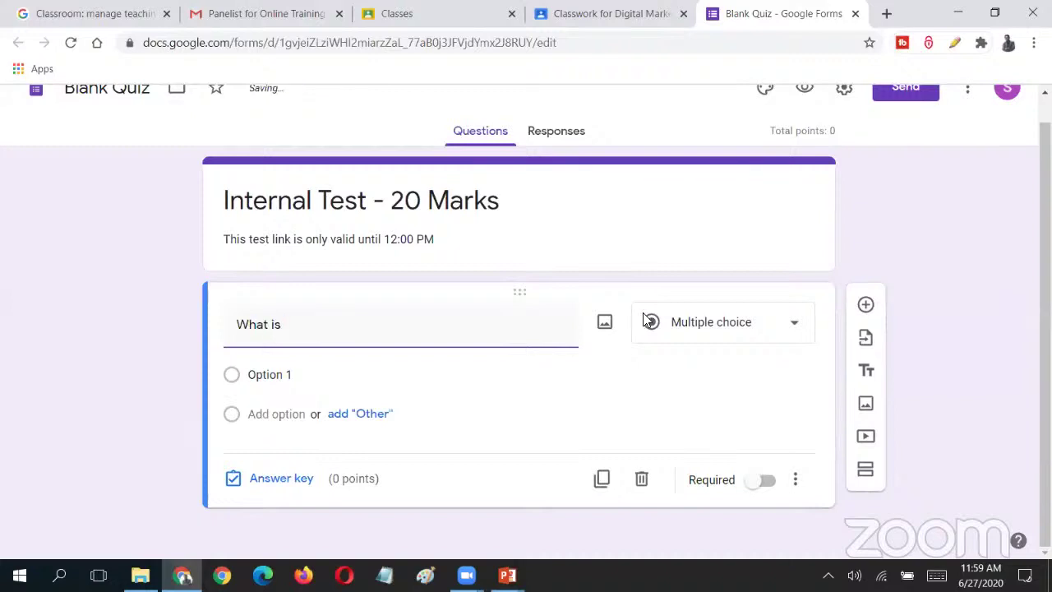
{"action": "key", "text": "BackSpace"}
{"action": "key", "text": "BackSpace"}
{"action": "key", "text": "BackSpace"}
{"action": "key", "text": "BackSpace"}
{"action": "key", "text": "BackSpace"}
{"action": "key", "text": "BackSpace"}
{"action": "key", "text": "BackSpace"}
{"action": "key", "text": "BackSpace"}
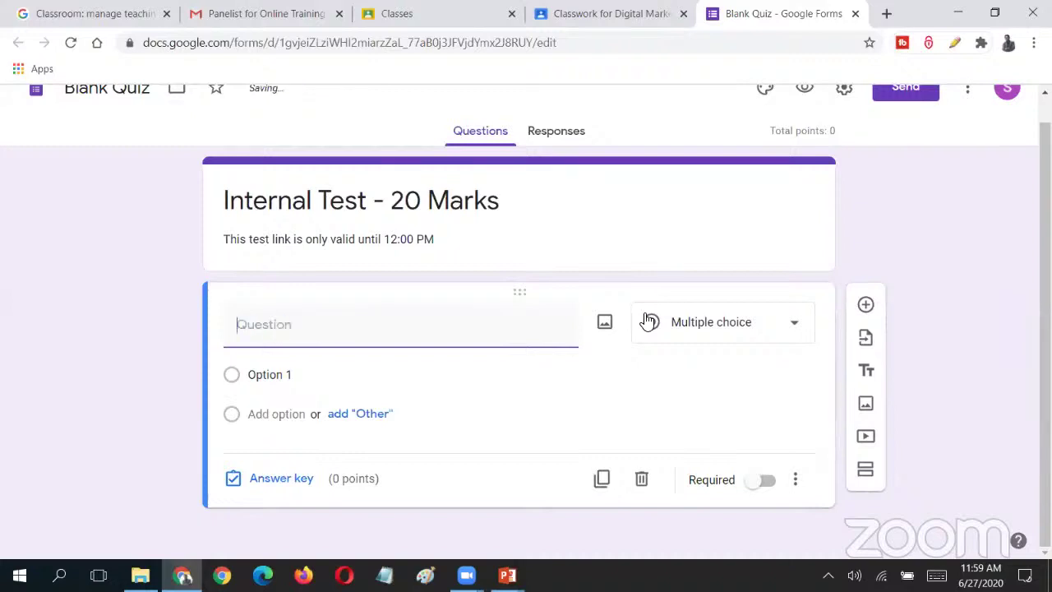
{"action": "type", "text": "What do you mean "}
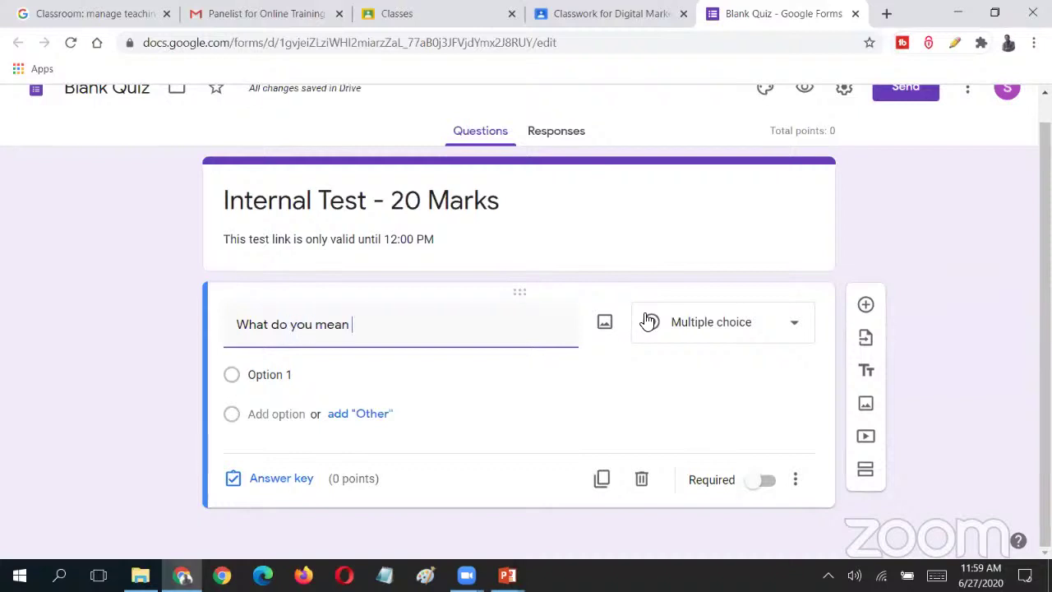
{"action": "type", "text": "by A?"}
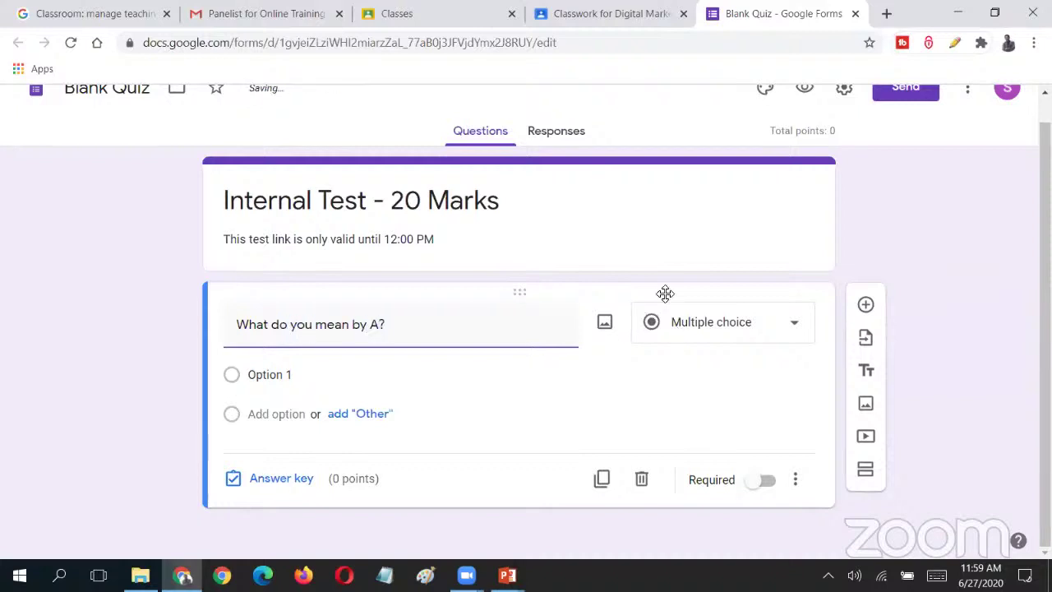
{"action": "left_click", "coordinate": [789, 353]}
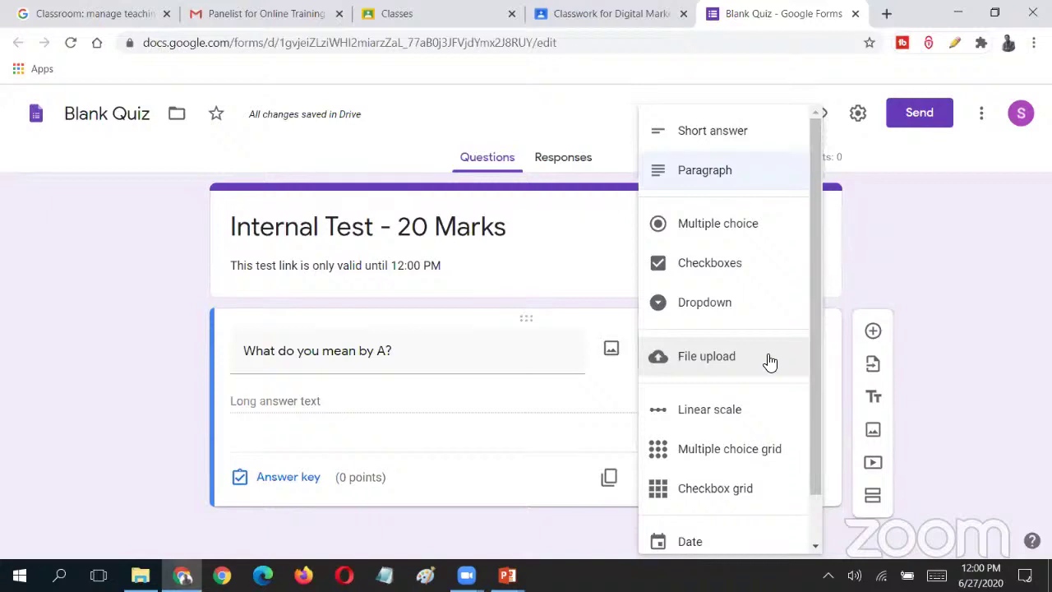
- Change the question type to Multiple choice
{"action": "scroll", "coordinate": [770, 362], "scroll_direction": "down", "scroll_amount": 1}
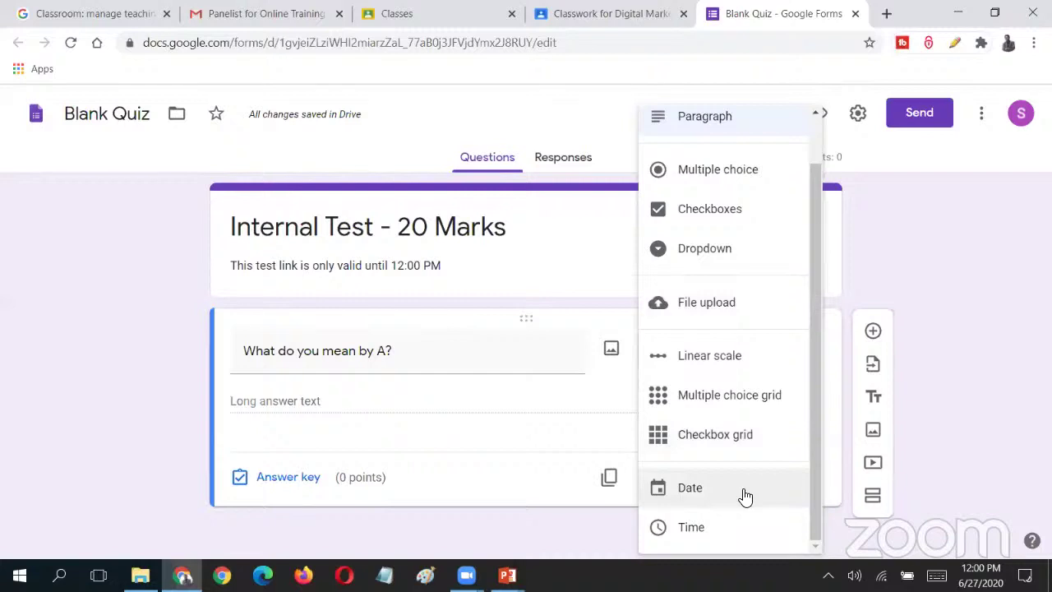
{"action": "scroll", "coordinate": [745, 493], "scroll_direction": "up", "scroll_amount": 1}
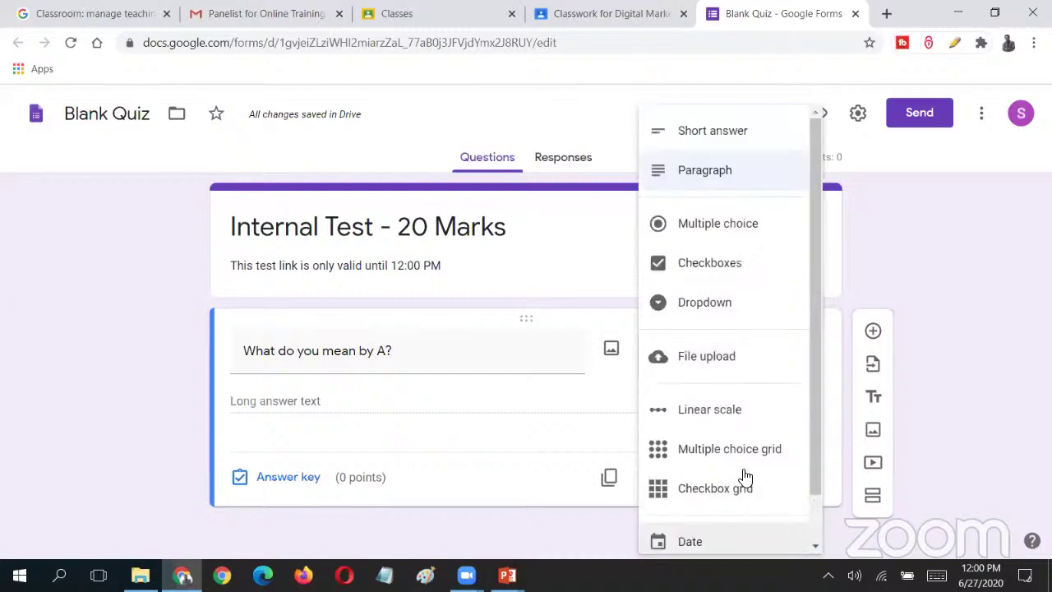
{"action": "left_click", "coordinate": [727, 235]}
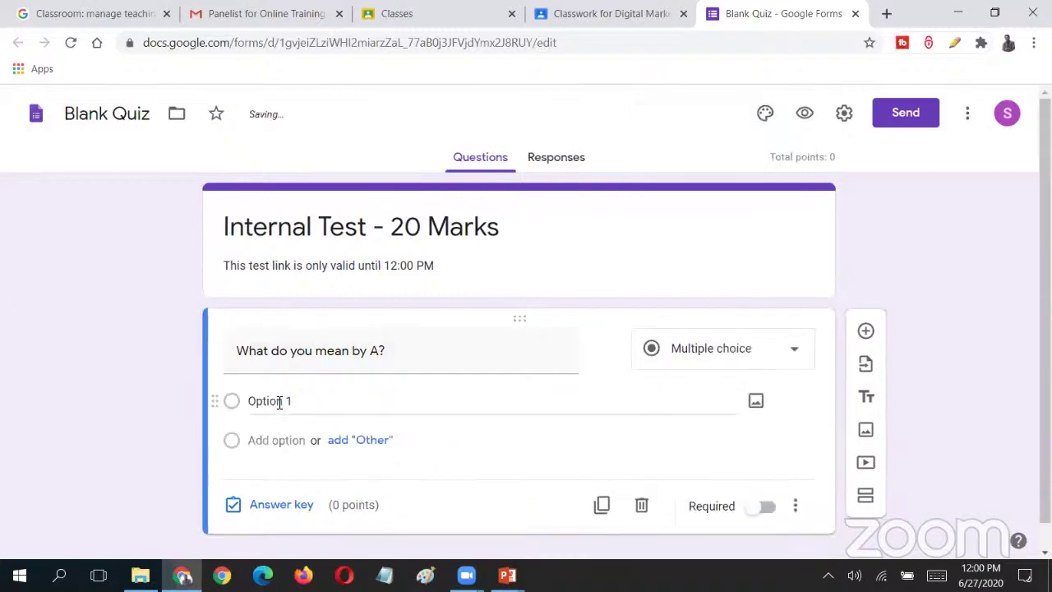
- Add choices Answer 1 and Option 2 through Option 5, removing the added Other choice
{"action": "type", "text": "Ans"}
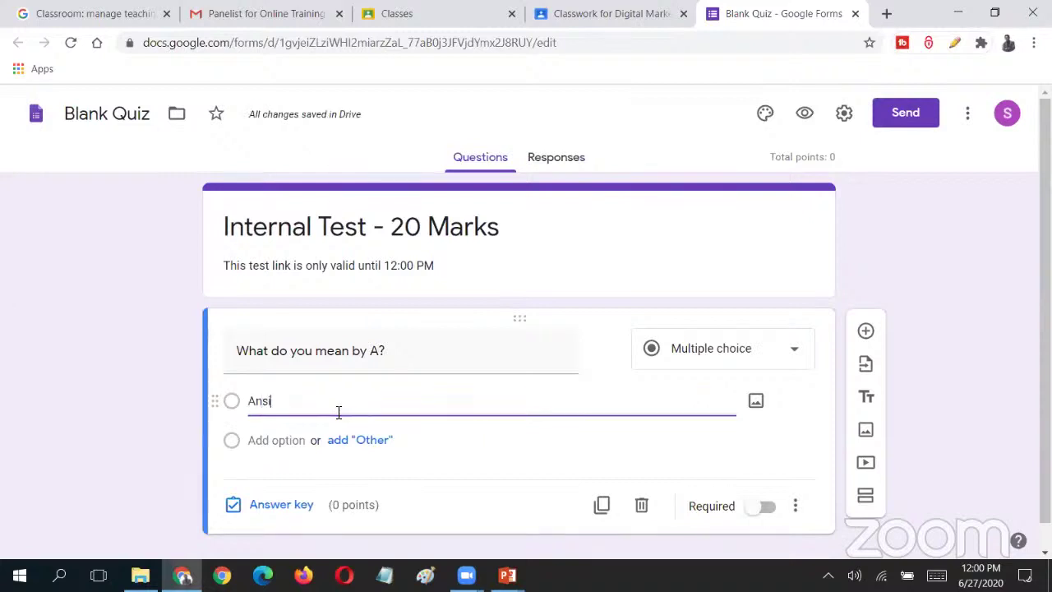
{"action": "type", "text": "wer 1"}
{"action": "left_click", "coordinate": [277, 440]}
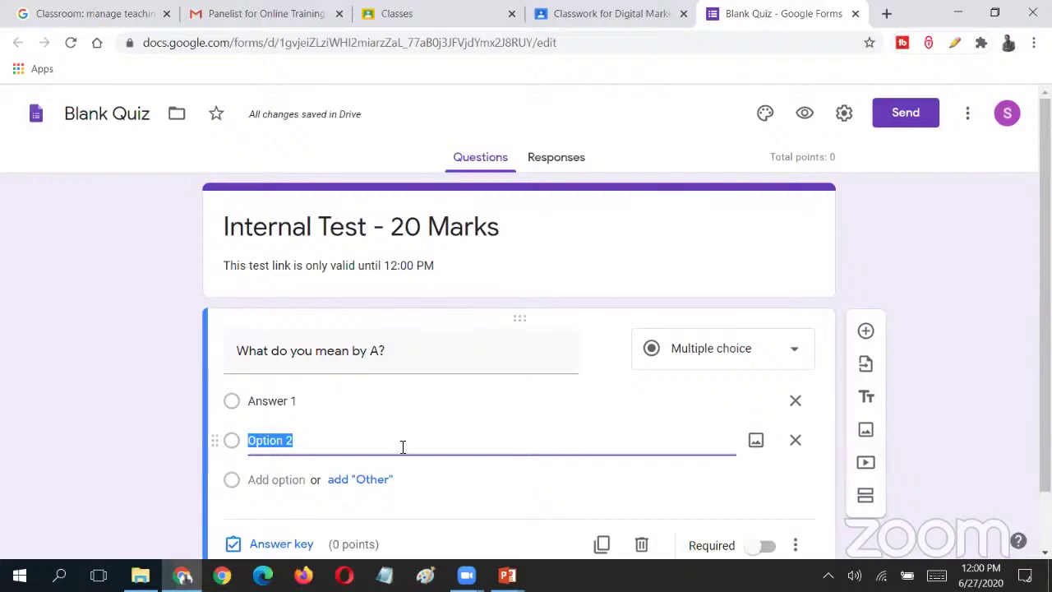
{"action": "type", "text": "Answer"}
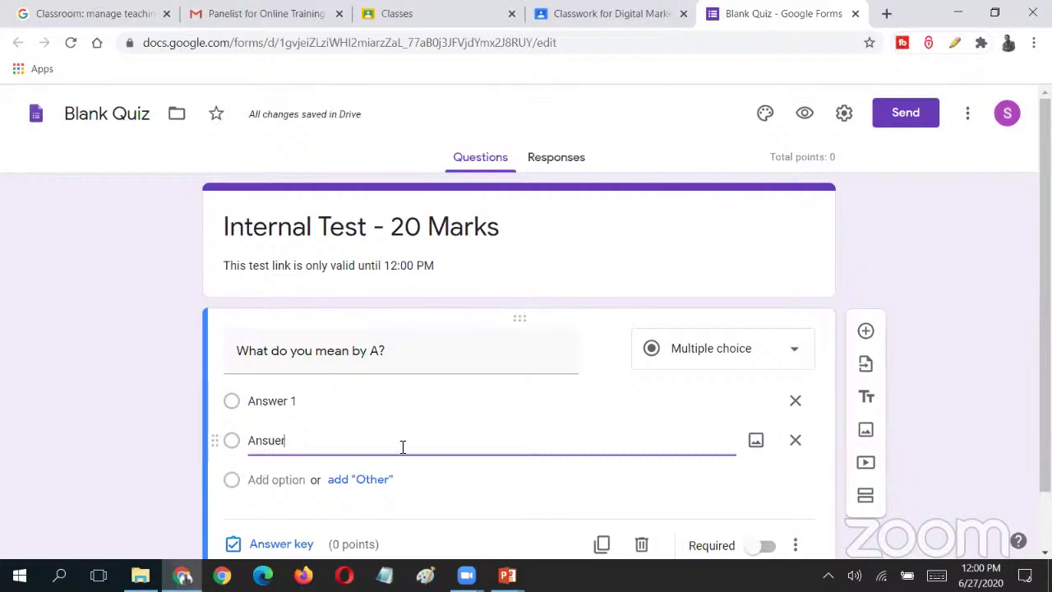
{"action": "key", "text": "BackSpace"}
{"action": "key", "text": "BackSpace"}
{"action": "key", "text": "BackSpace"}
{"action": "key", "text": "BackSpace"}
{"action": "key", "text": "BackSpace"}
{"action": "type", "text": "Option 2"}
{"action": "left_click", "coordinate": [288, 480]}
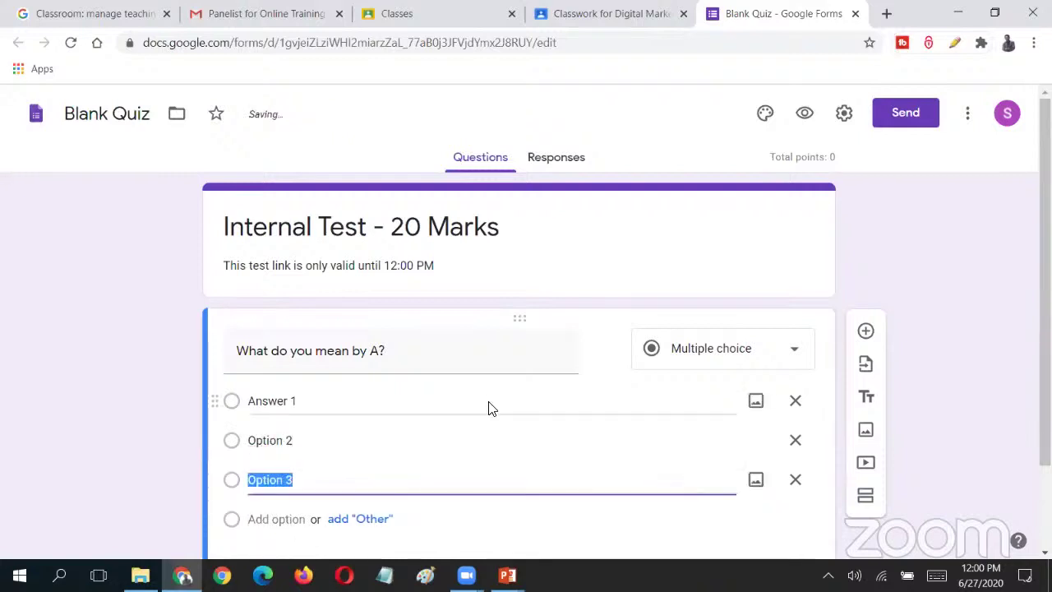
{"action": "left_click", "coordinate": [279, 519]}
{"action": "scroll", "coordinate": [275, 414], "scroll_direction": "down", "scroll_amount": 2}
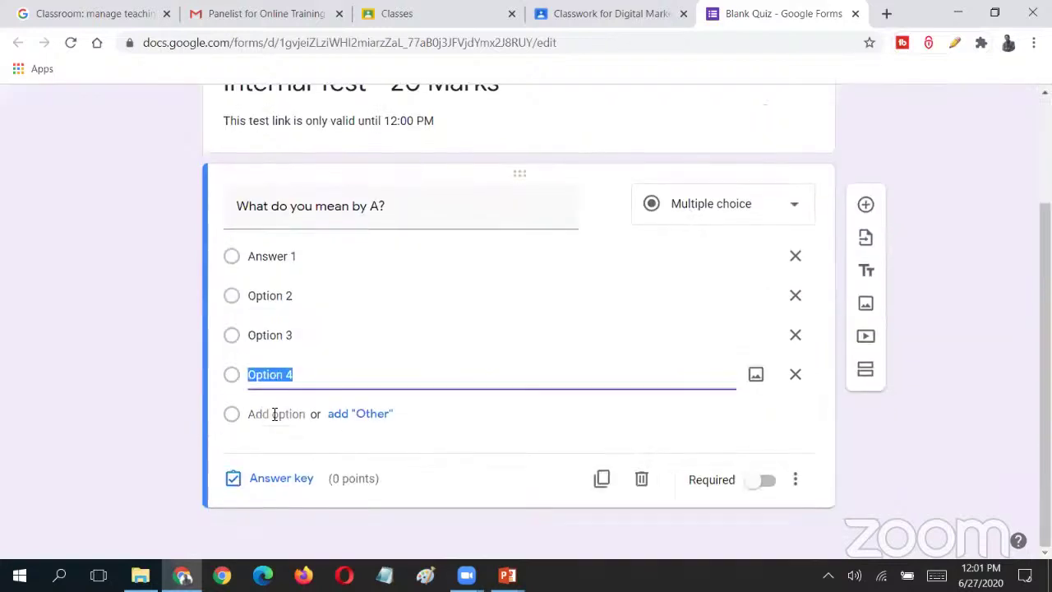
{"action": "left_click", "coordinate": [425, 409]}
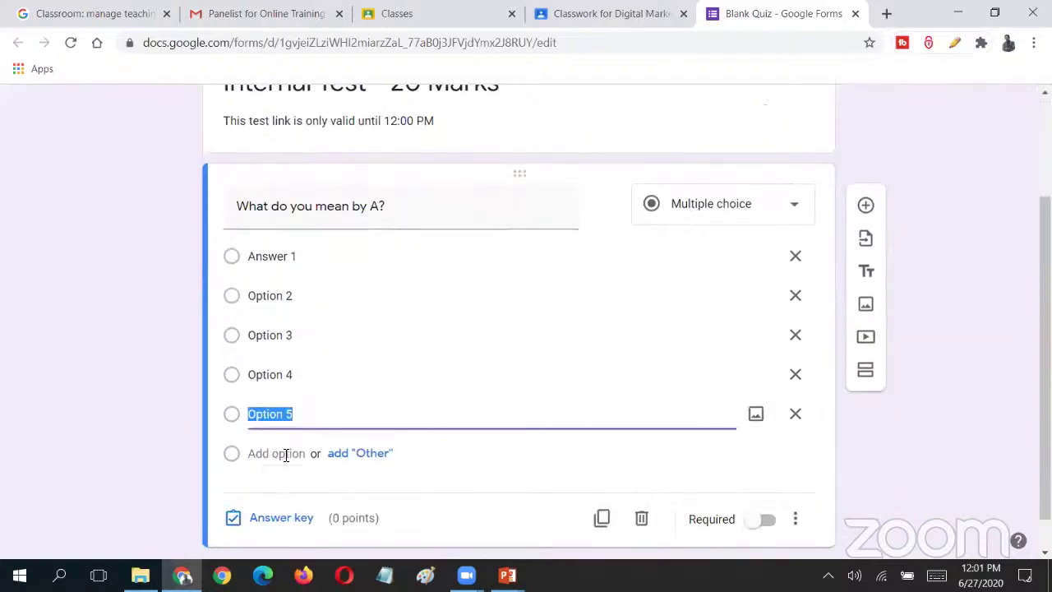
{"action": "left_click", "coordinate": [370, 461]}
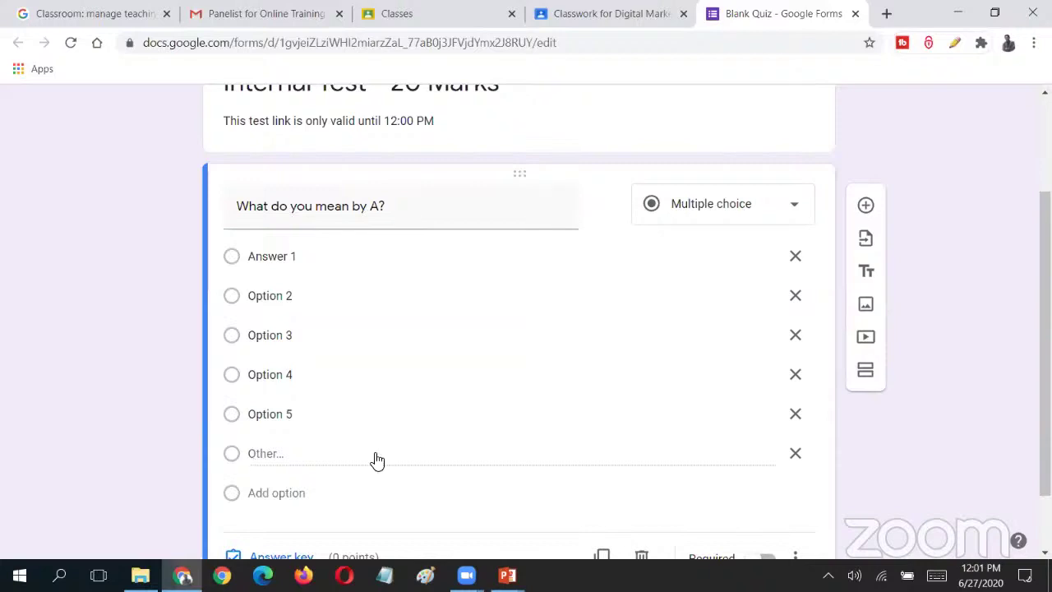
{"action": "left_click", "coordinate": [794, 458]}
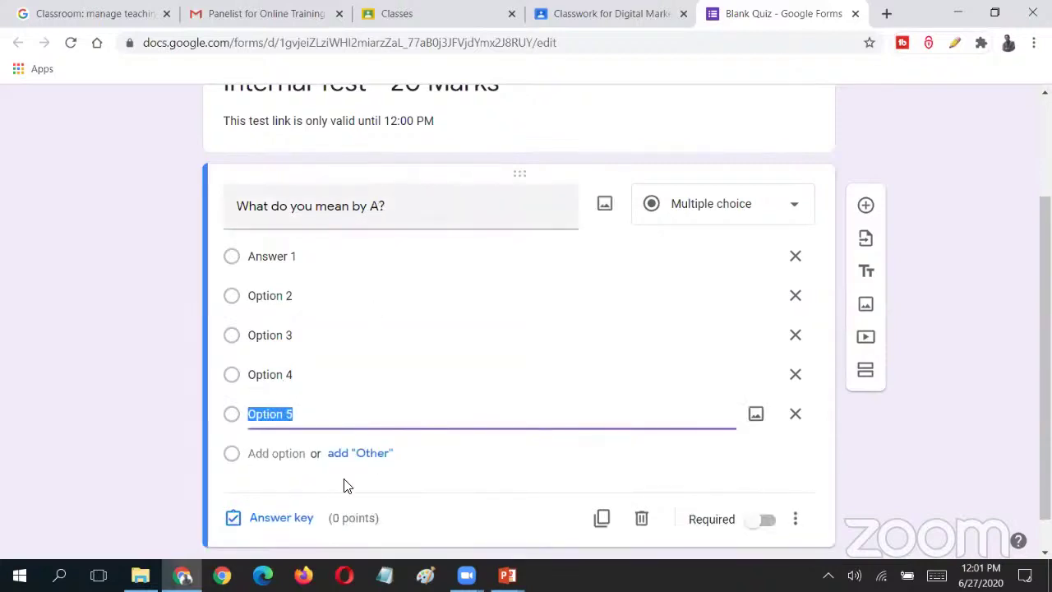
{"action": "scroll", "coordinate": [333, 486], "scroll_direction": "down", "scroll_amount": 1}
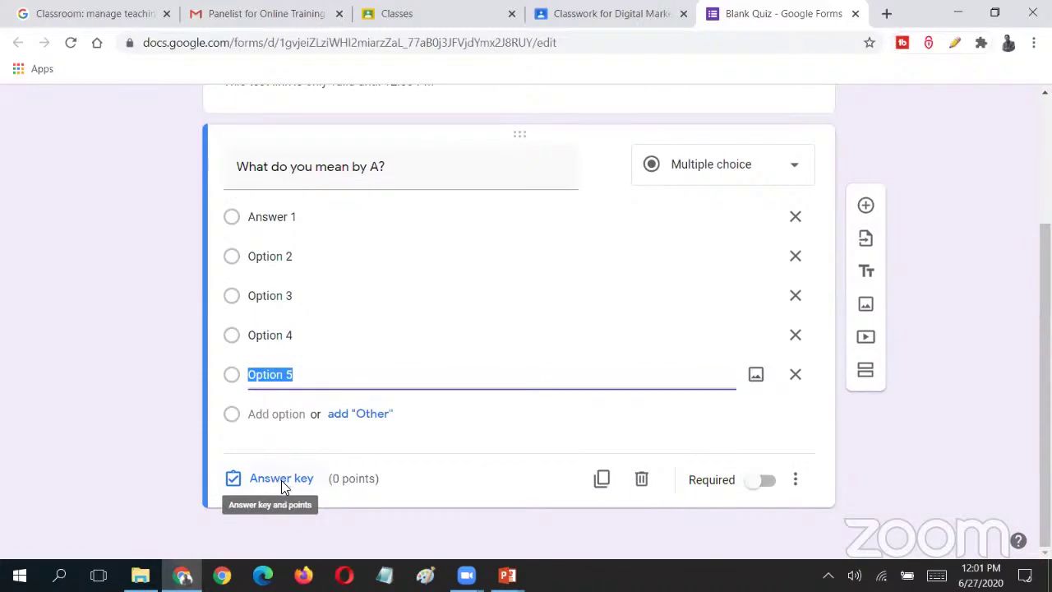
- In the answer key, mark Answer 1 correct, set 2 points, and open answer feedback
{"action": "left_click", "coordinate": [278, 483]}
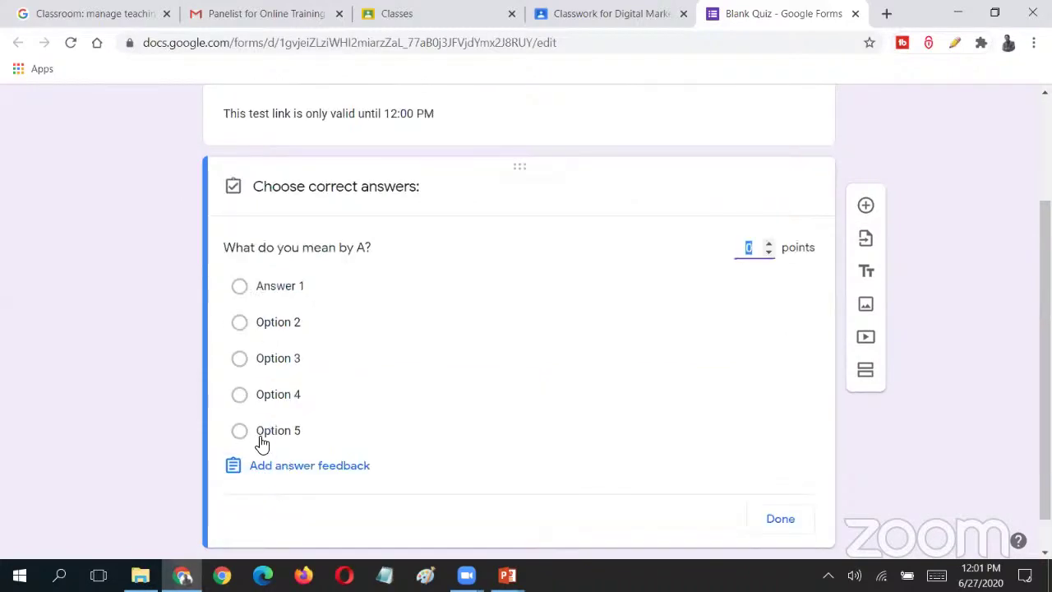
{"action": "left_click", "coordinate": [240, 287]}
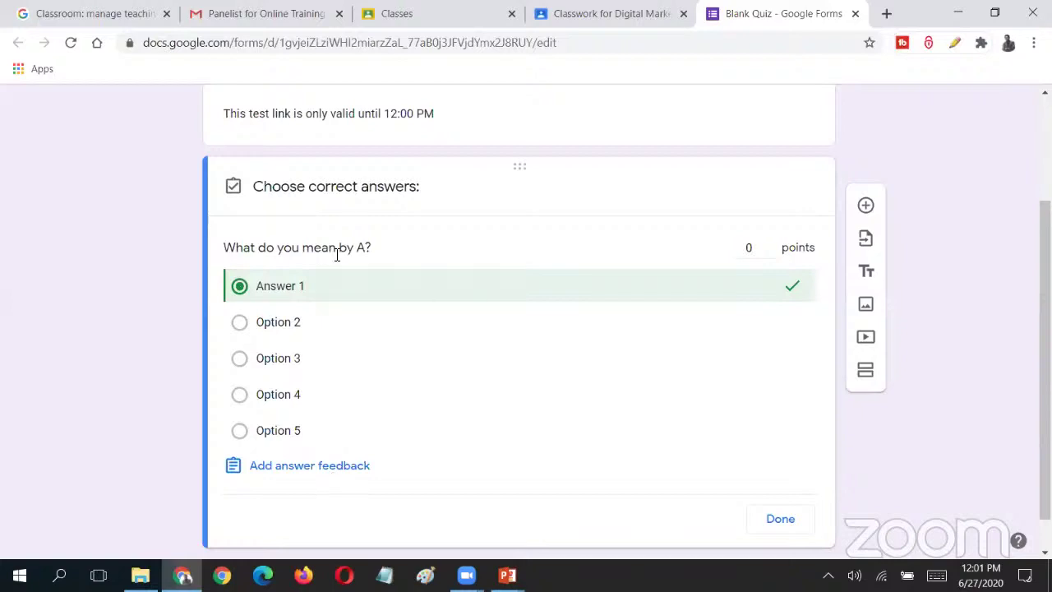
{"action": "double_click", "coordinate": [748, 248]}
{"action": "type", "text": "10"}
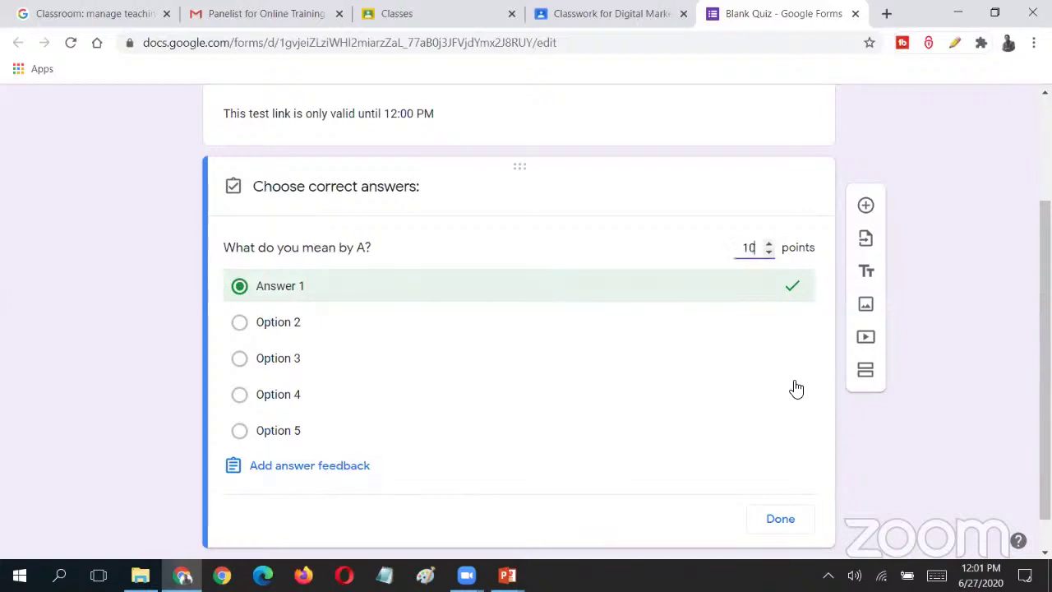
{"action": "key", "text": "BackSpace"}
{"action": "key", "text": "BackSpace"}
{"action": "type", "text": "2"}
{"action": "left_click", "coordinate": [312, 465]}
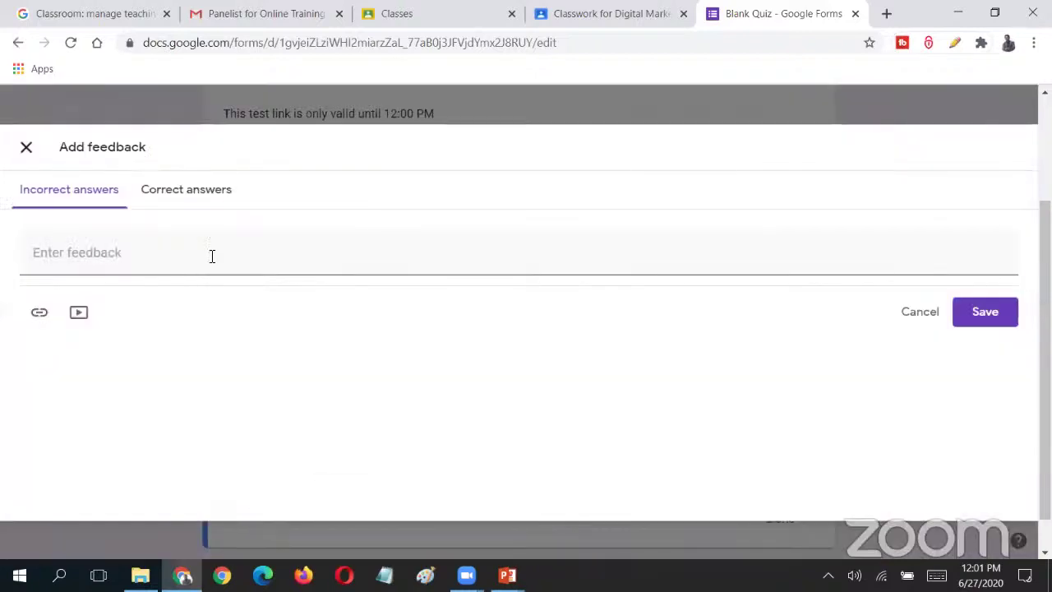
- Enter 'Feedback' for incorrect answers, leave correct-answer feedback blank, and save
{"action": "left_click", "coordinate": [212, 256]}
{"action": "type", "text": "Fee"}
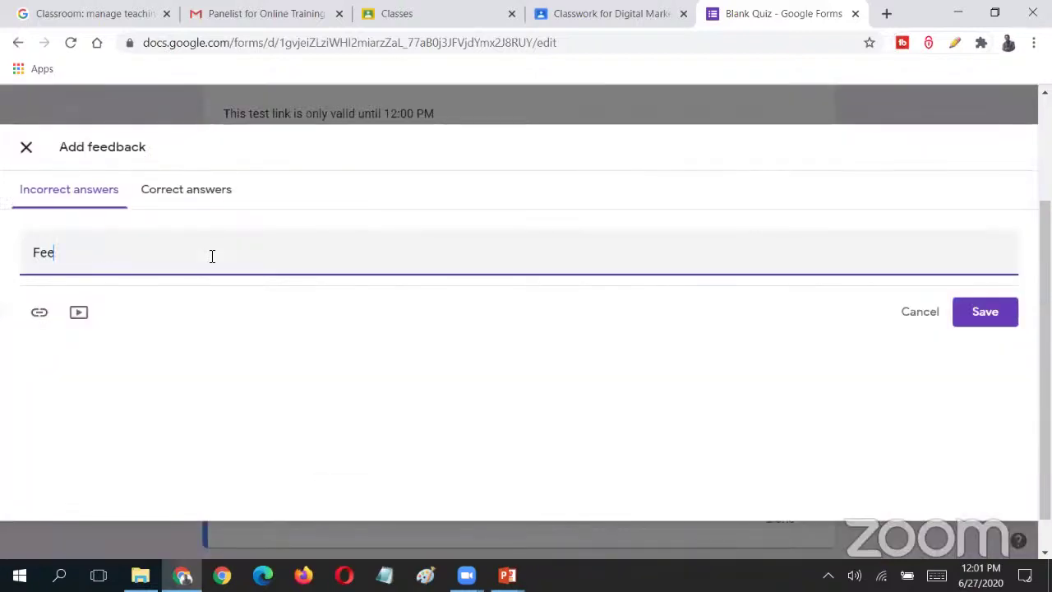
{"action": "type", "text": "dback"}
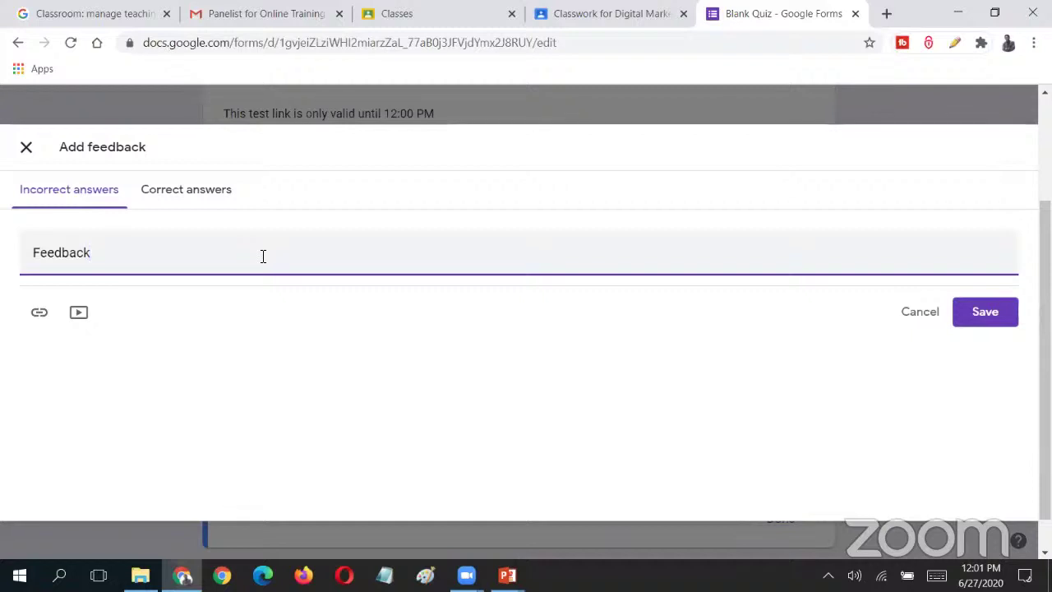
{"action": "left_click", "coordinate": [183, 198]}
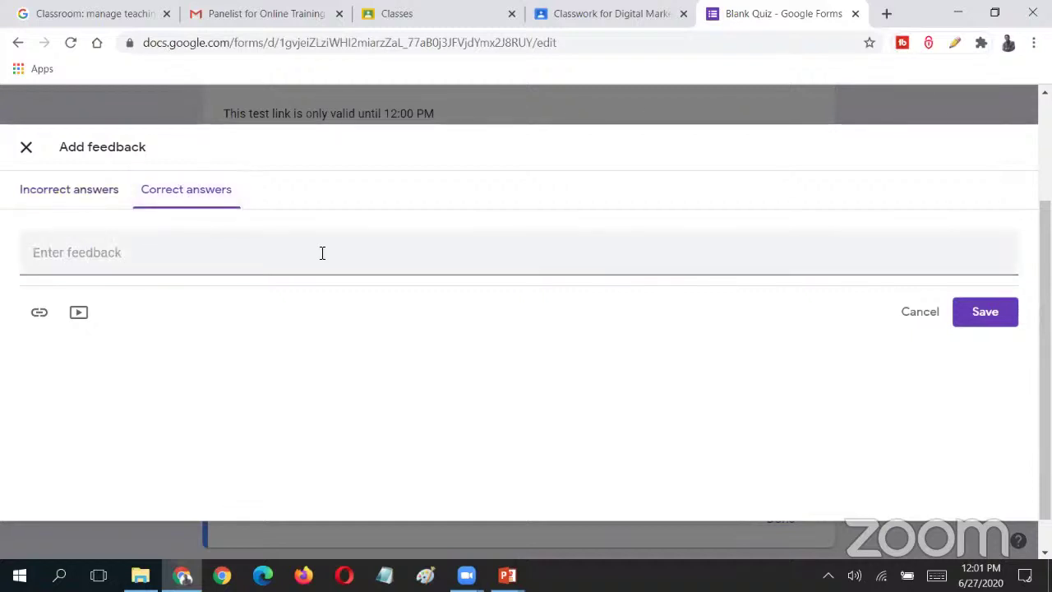
{"action": "left_click", "coordinate": [225, 265]}
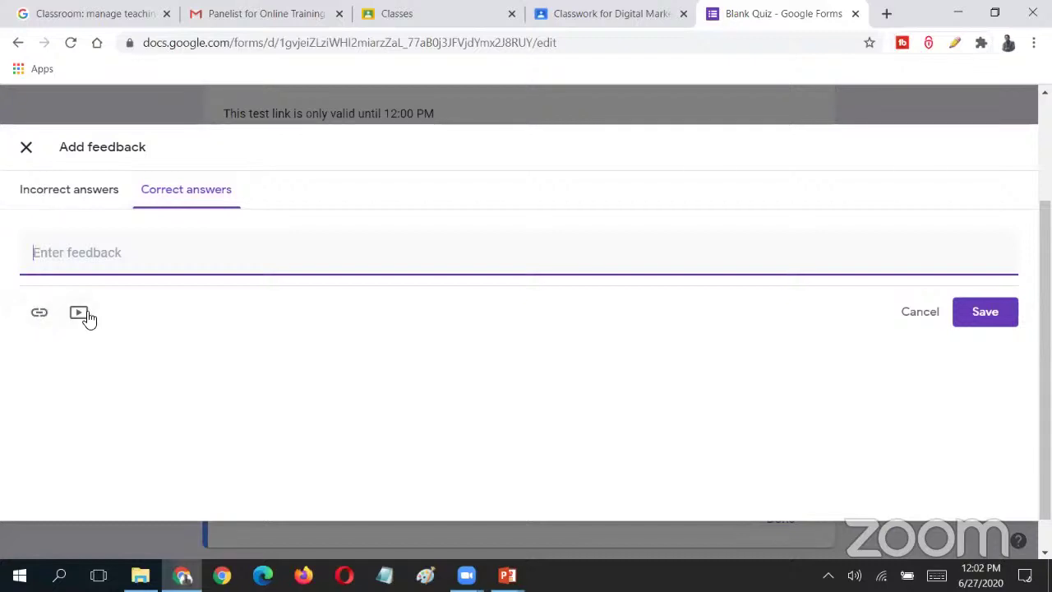
{"action": "left_click", "coordinate": [988, 315]}
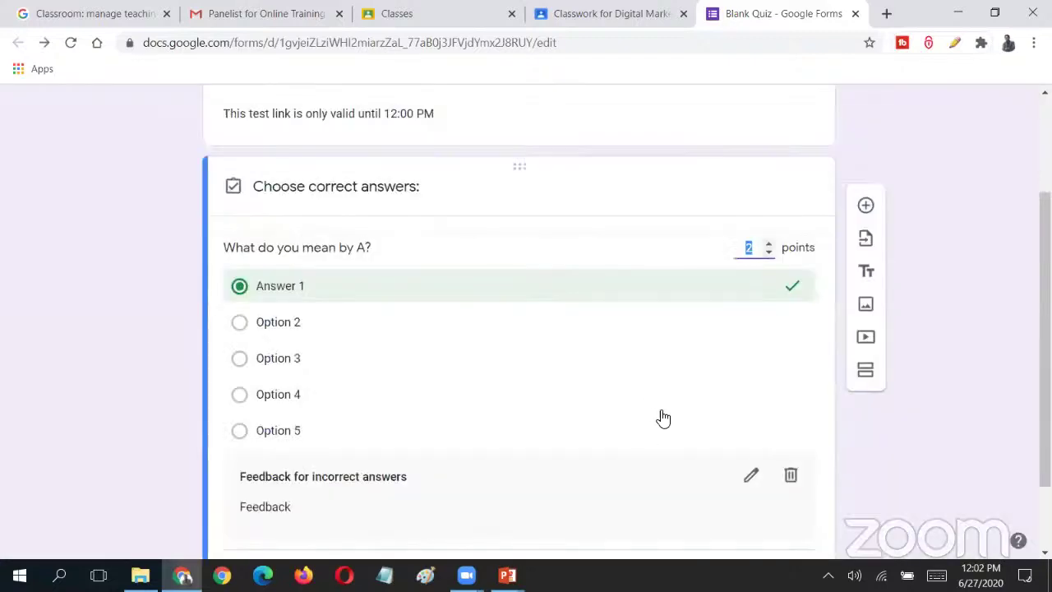
- Add a Short answer question below the first question
{"action": "scroll", "coordinate": [681, 430], "scroll_direction": "down", "scroll_amount": 2}
{"action": "left_click", "coordinate": [690, 453]}
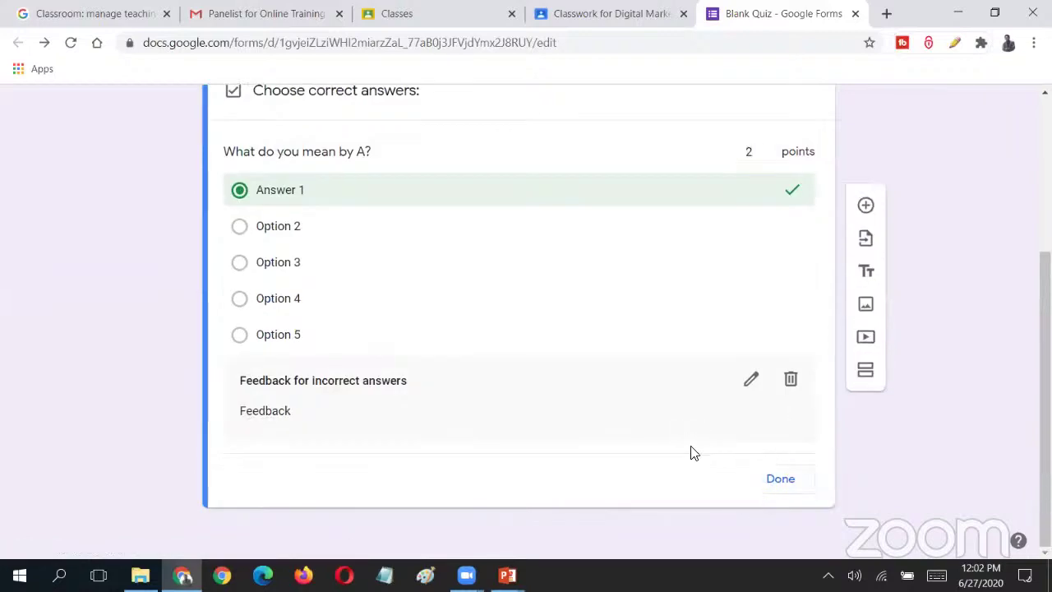
{"action": "left_click", "coordinate": [867, 208]}
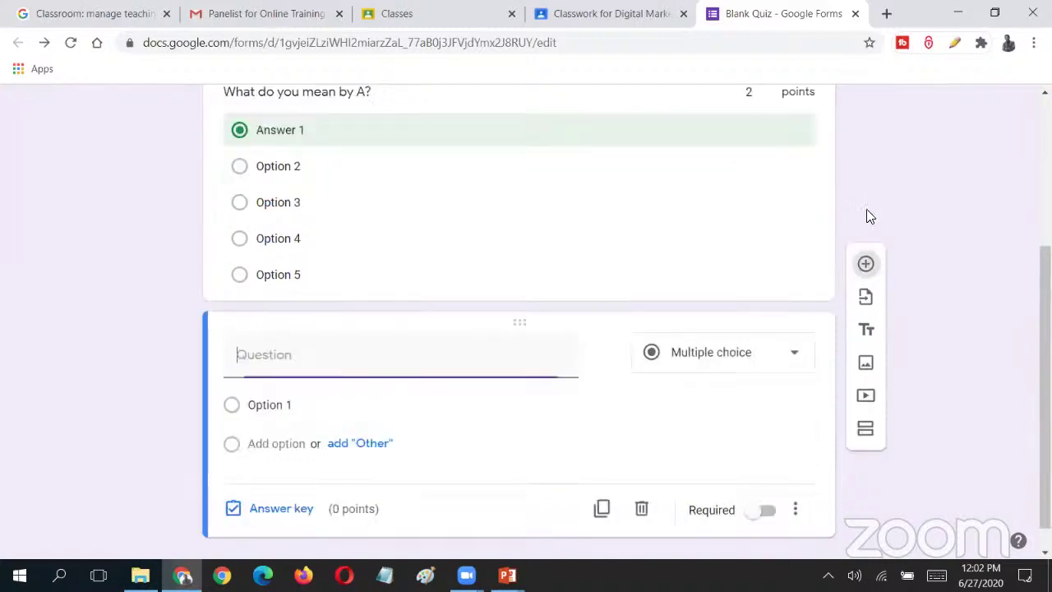
{"action": "left_click", "coordinate": [712, 358]}
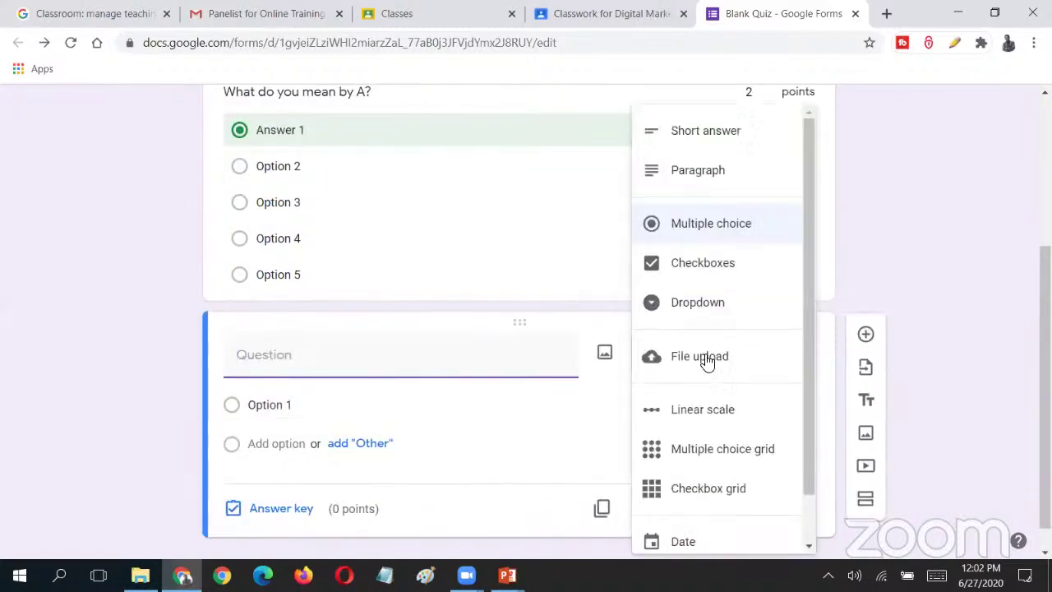
{"action": "left_click", "coordinate": [710, 138]}
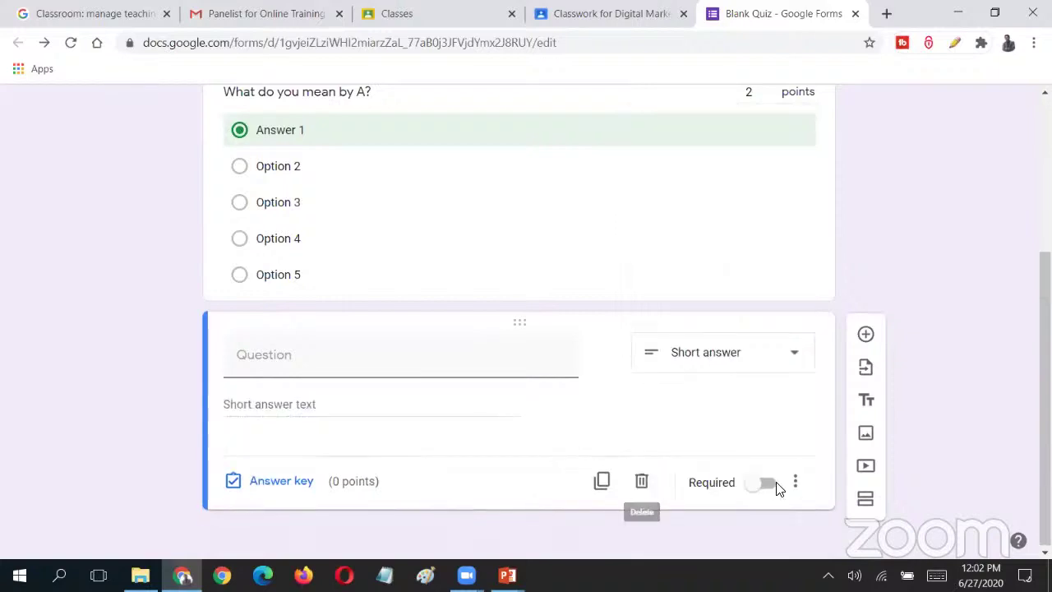
- Add another question below it and make it a Paragraph question
{"action": "left_click", "coordinate": [865, 337]}
{"action": "left_click", "coordinate": [776, 485]}
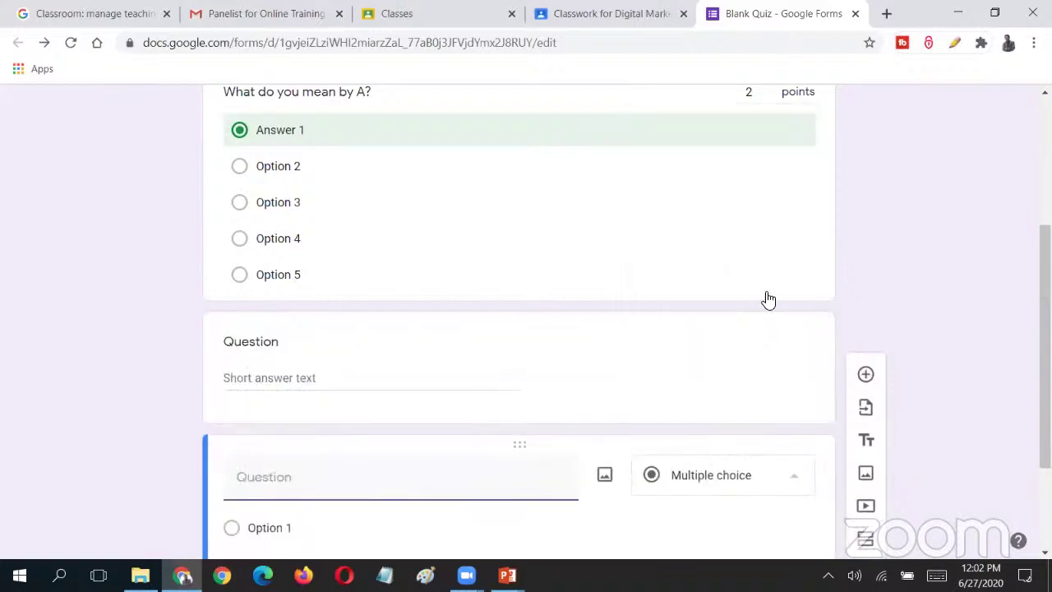
{"action": "left_click", "coordinate": [745, 133]}
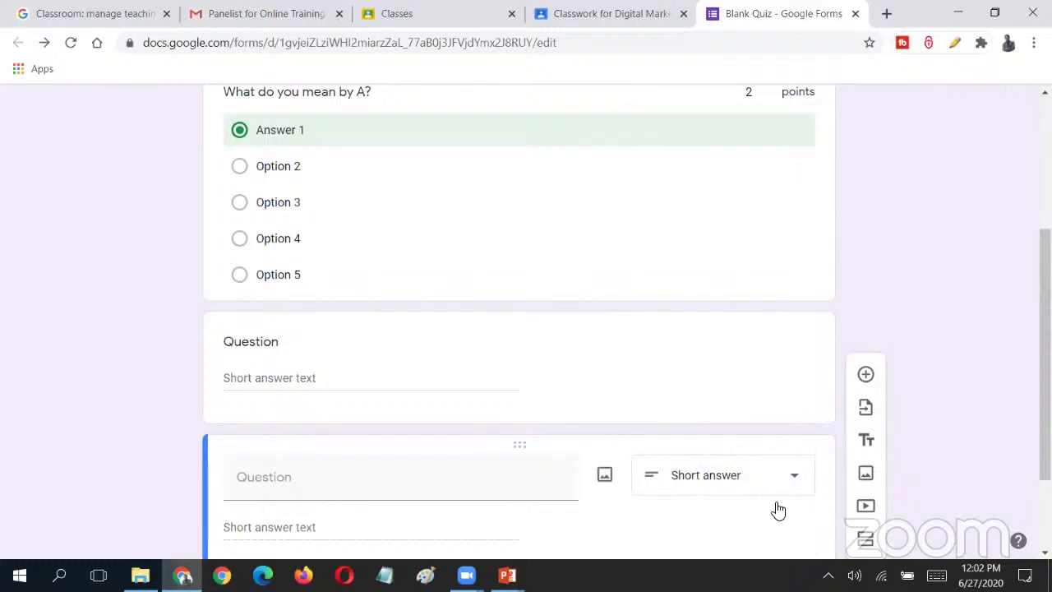
{"action": "left_click", "coordinate": [776, 490]}
{"action": "left_click", "coordinate": [698, 171]}
- Scroll back up and reopen the first question's answer key
{"action": "scroll", "coordinate": [774, 297], "scroll_direction": "up", "scroll_amount": 1}
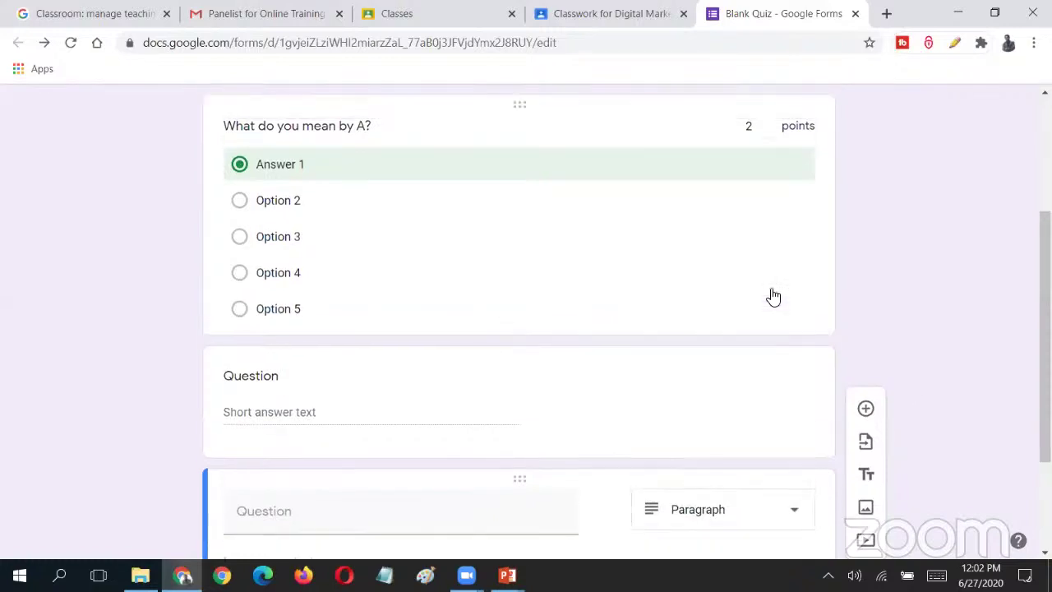
{"action": "scroll", "coordinate": [773, 297], "scroll_direction": "up", "scroll_amount": 3}
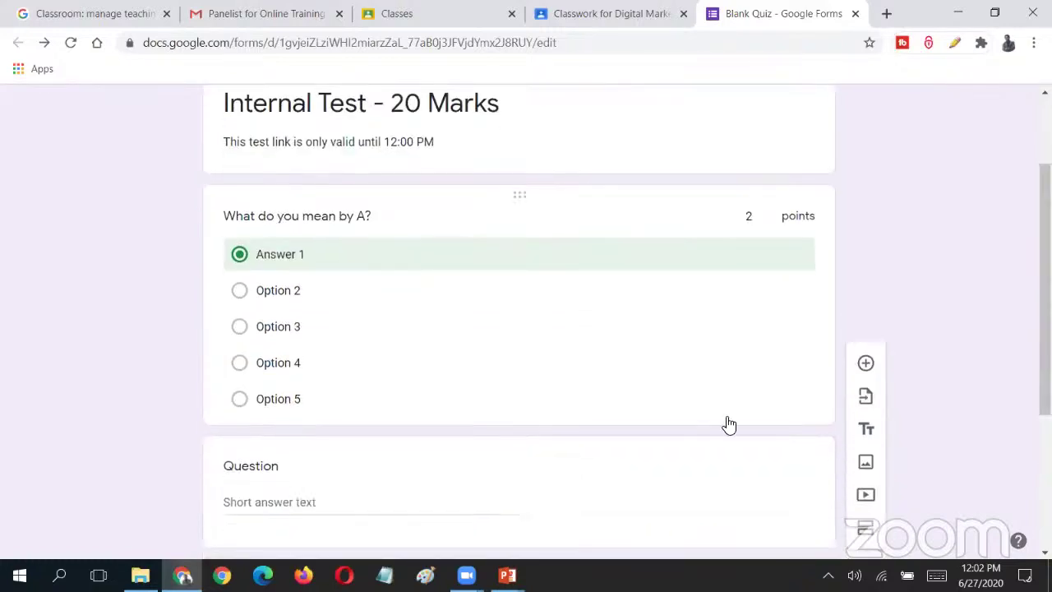
{"action": "left_click", "coordinate": [770, 411]}
{"action": "scroll", "coordinate": [777, 401], "scroll_direction": "down", "scroll_amount": 4}
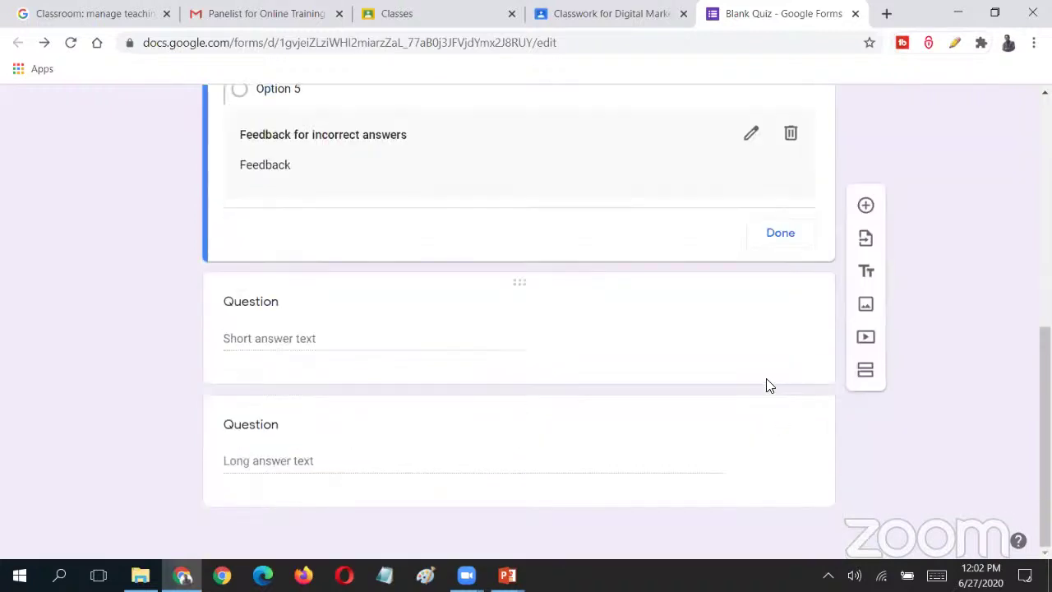
{"action": "scroll", "coordinate": [768, 386], "scroll_direction": "up", "scroll_amount": 4}
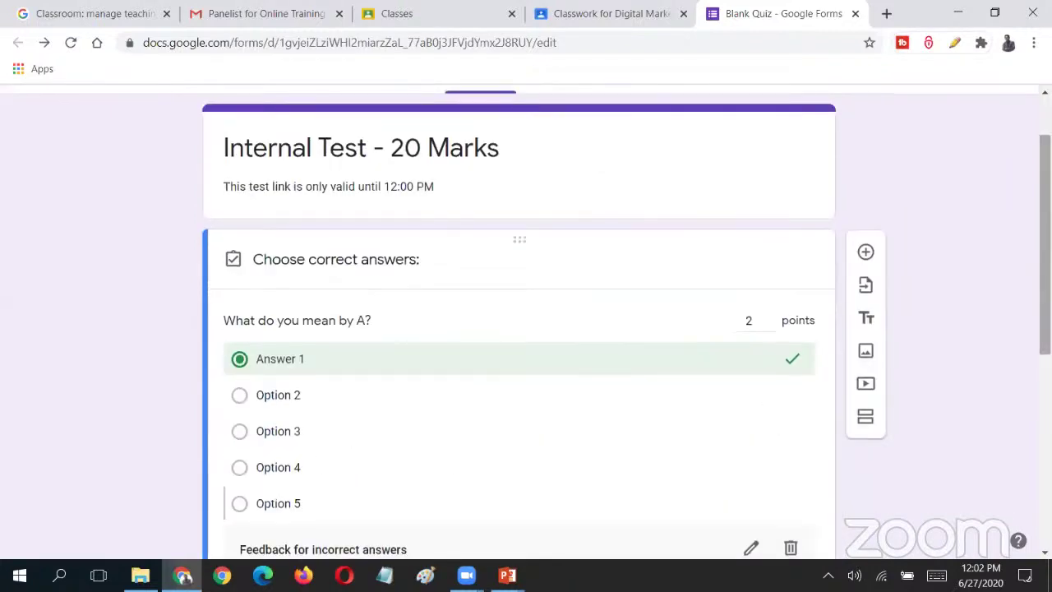
- Exit answer key mode on the first question and leave it not required
{"action": "left_click", "coordinate": [813, 373]}
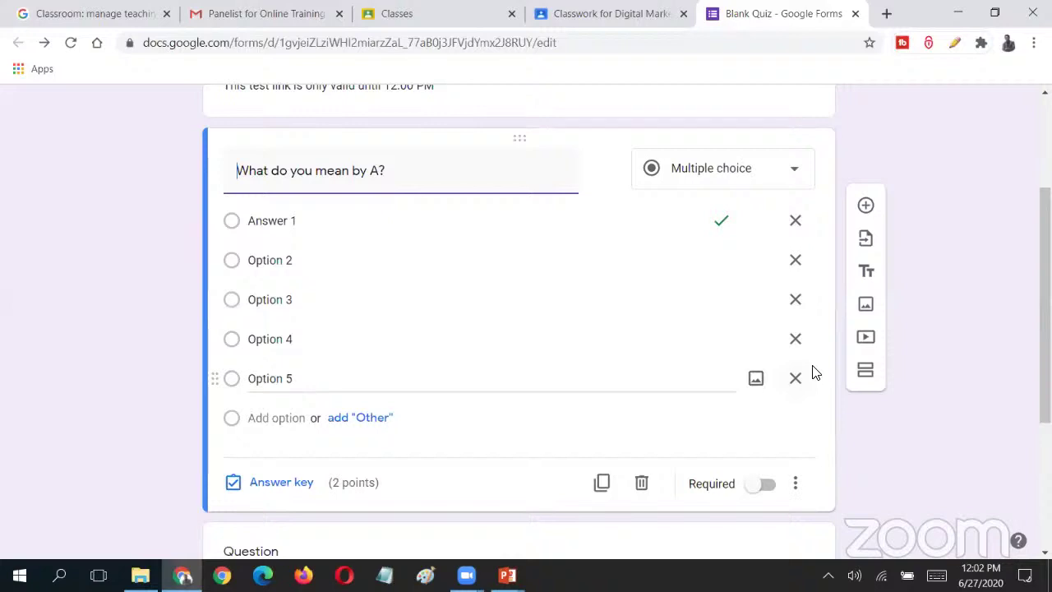
{"action": "scroll", "coordinate": [814, 373], "scroll_direction": "down", "scroll_amount": 3}
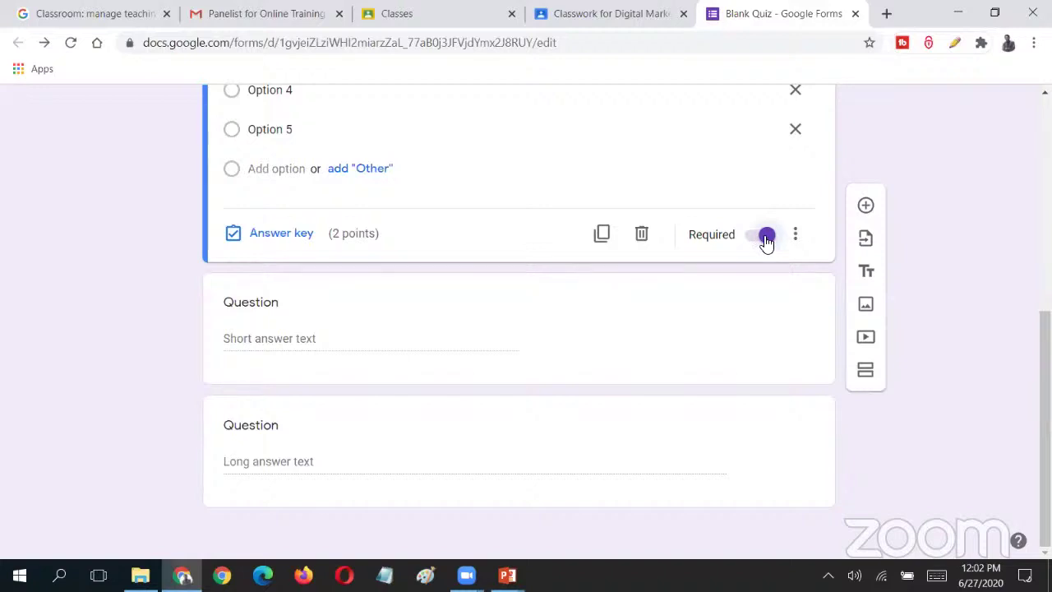
{"action": "scroll", "coordinate": [766, 240], "scroll_direction": "up", "scroll_amount": 3}
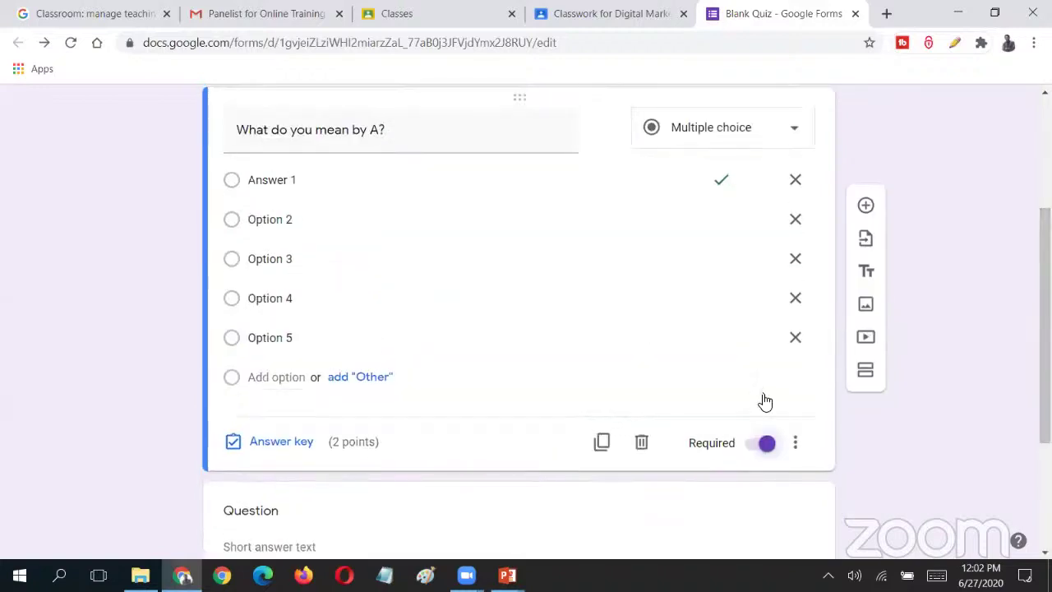
{"action": "left_click", "coordinate": [763, 443]}
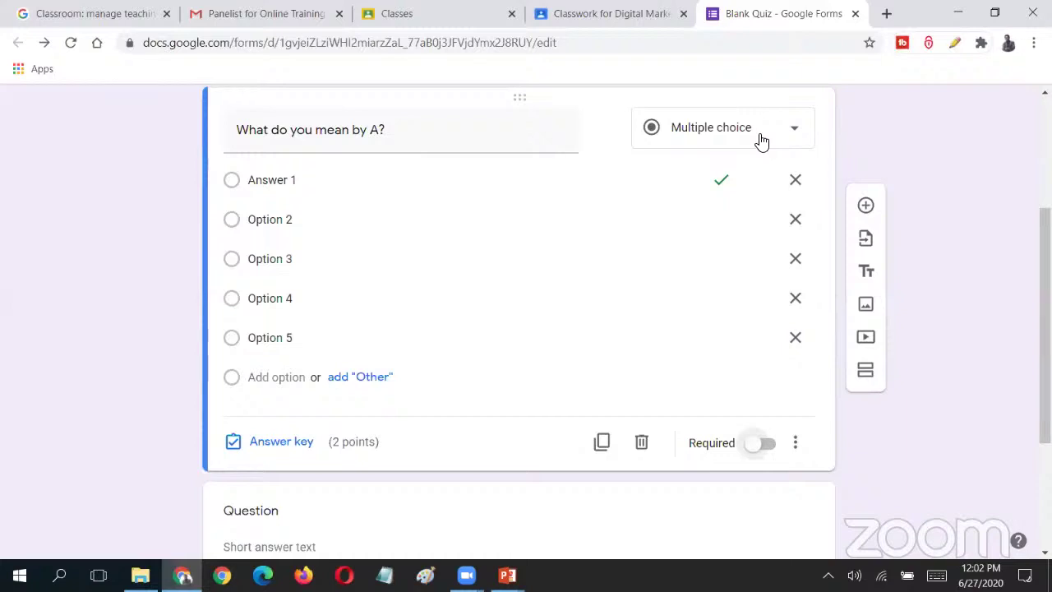
{"action": "scroll", "coordinate": [519, 329], "scroll_direction": "down", "scroll_amount": 3}
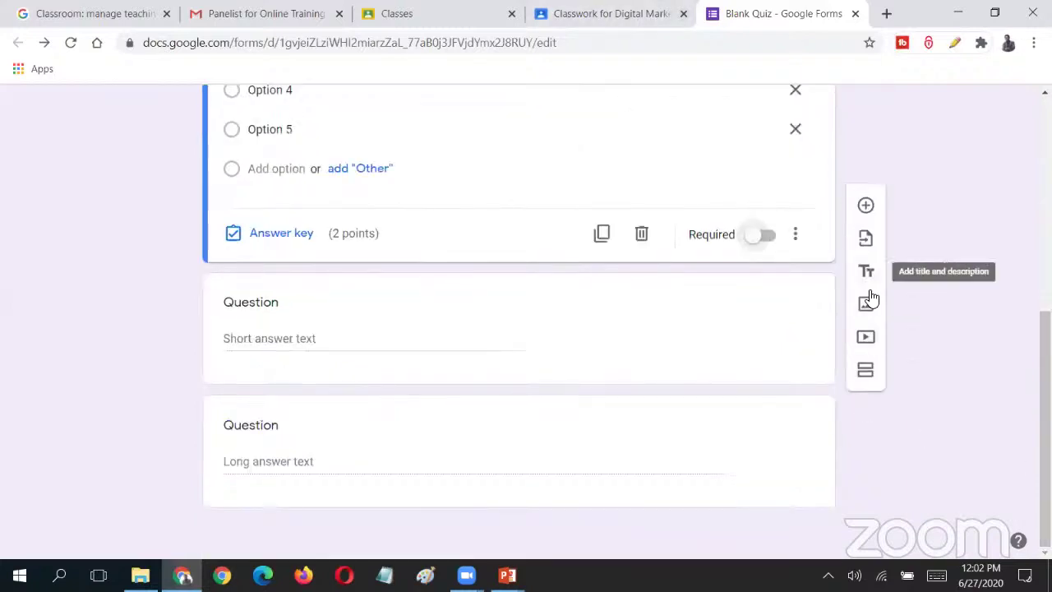
{"action": "left_click", "coordinate": [870, 339]}
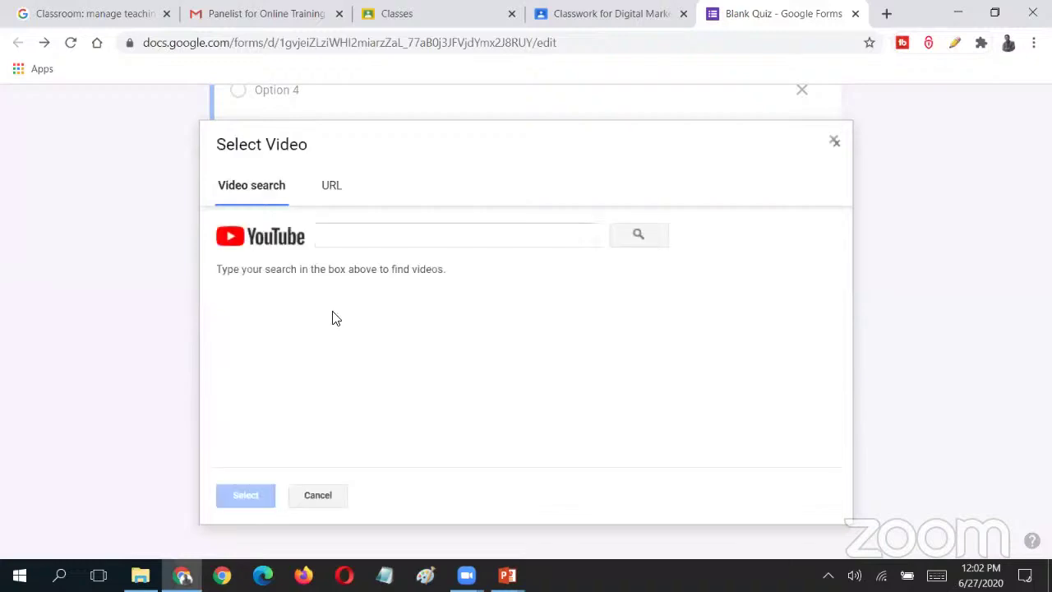
{"action": "left_click", "coordinate": [392, 235]}
{"action": "left_click", "coordinate": [835, 142]}
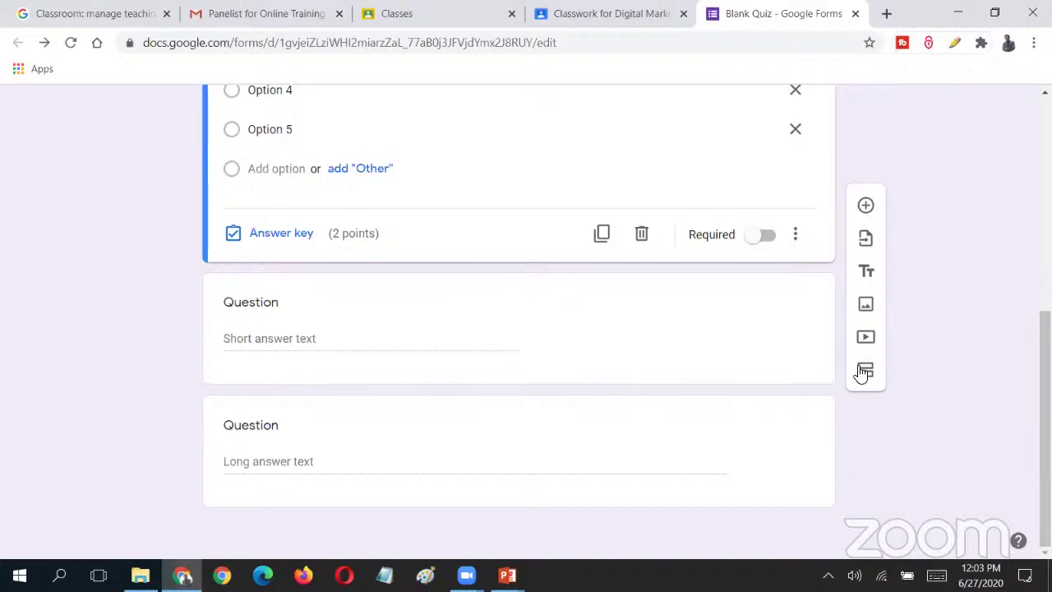
{"action": "left_click", "coordinate": [865, 305]}
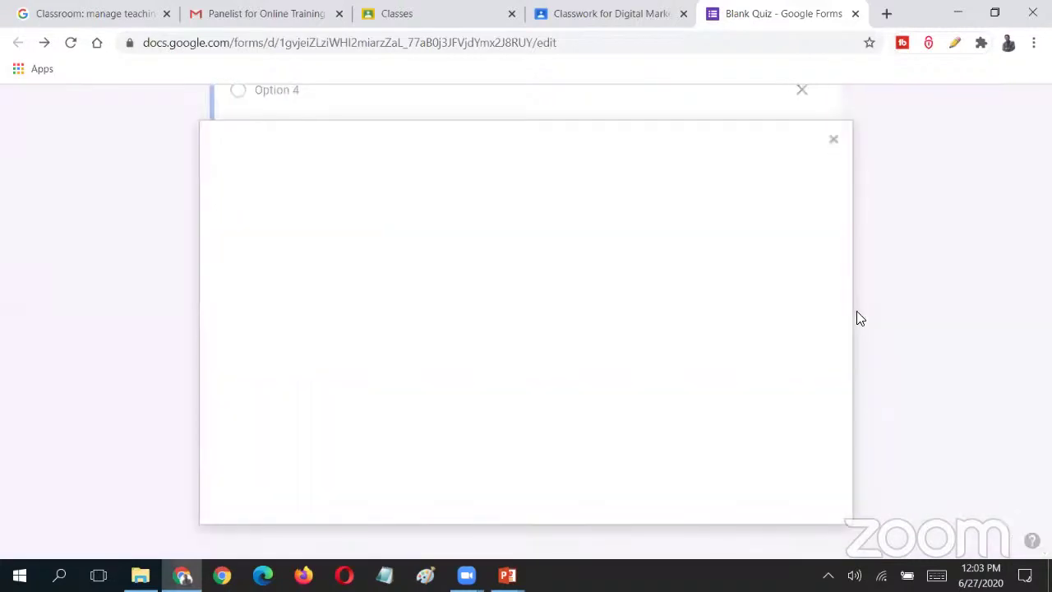
{"action": "left_click", "coordinate": [828, 146]}
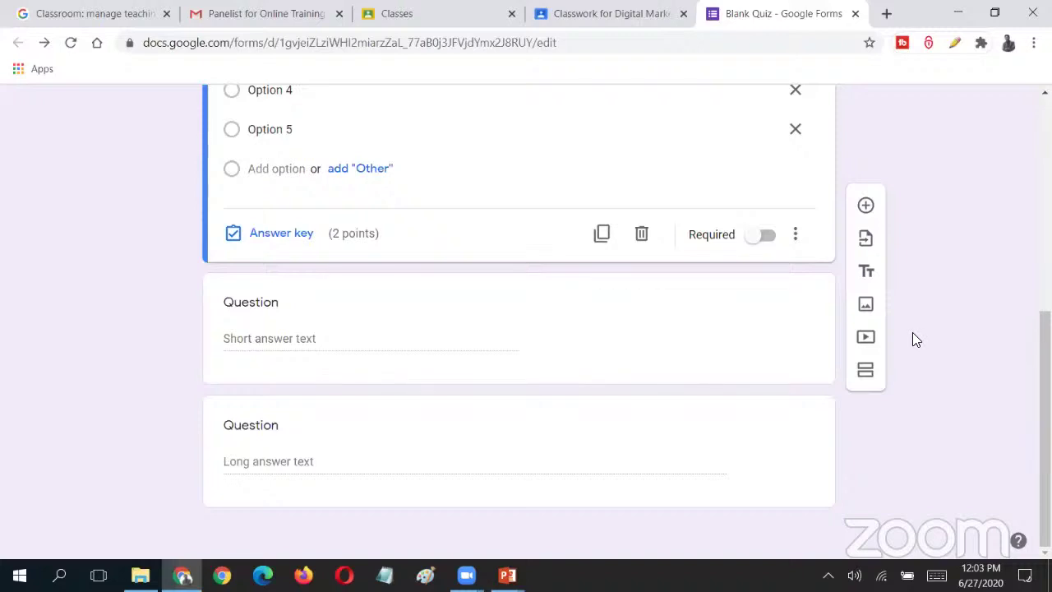
- Add a new section after the first question and scroll through both sections to review
{"action": "left_click", "coordinate": [864, 371]}
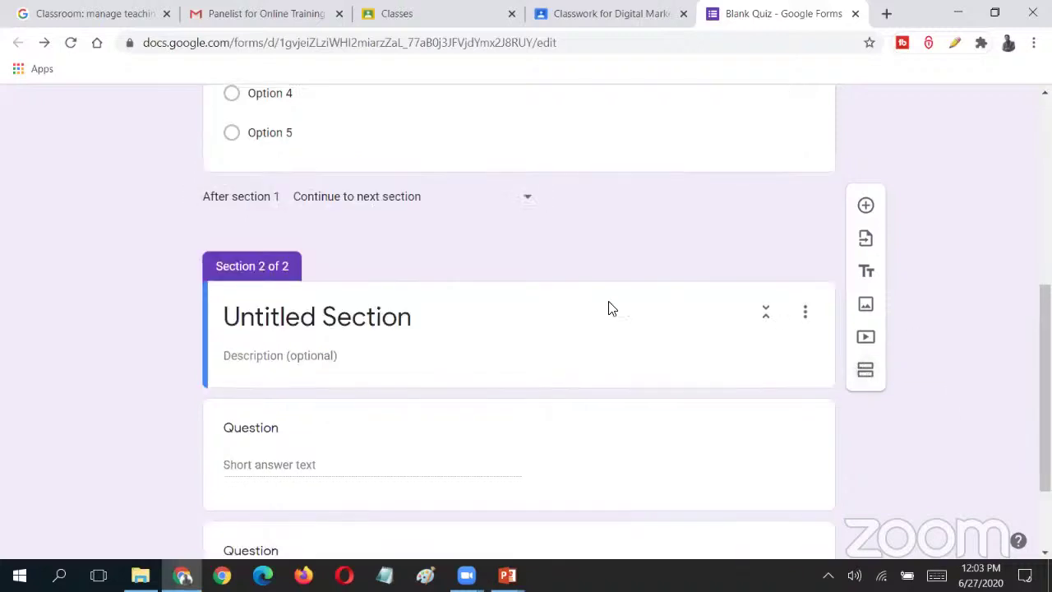
{"action": "scroll", "coordinate": [616, 317], "scroll_direction": "up", "scroll_amount": 5}
{"action": "scroll", "coordinate": [622, 320], "scroll_direction": "down", "scroll_amount": 2}
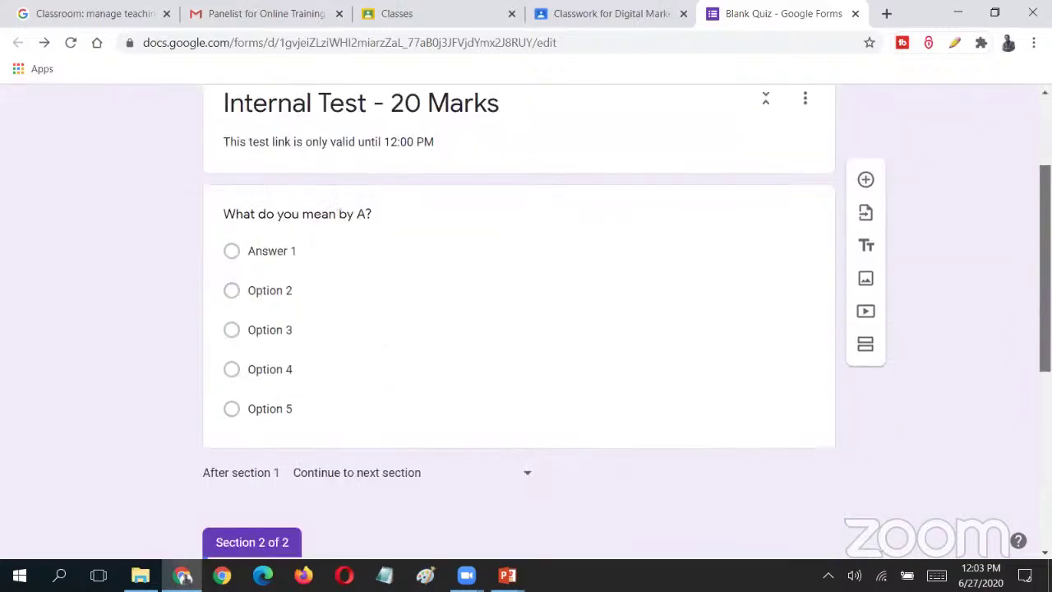
{"action": "scroll", "coordinate": [486, 162], "scroll_direction": "up", "scroll_amount": 1}
{"action": "scroll", "coordinate": [486, 162], "scroll_direction": "down", "scroll_amount": 1}
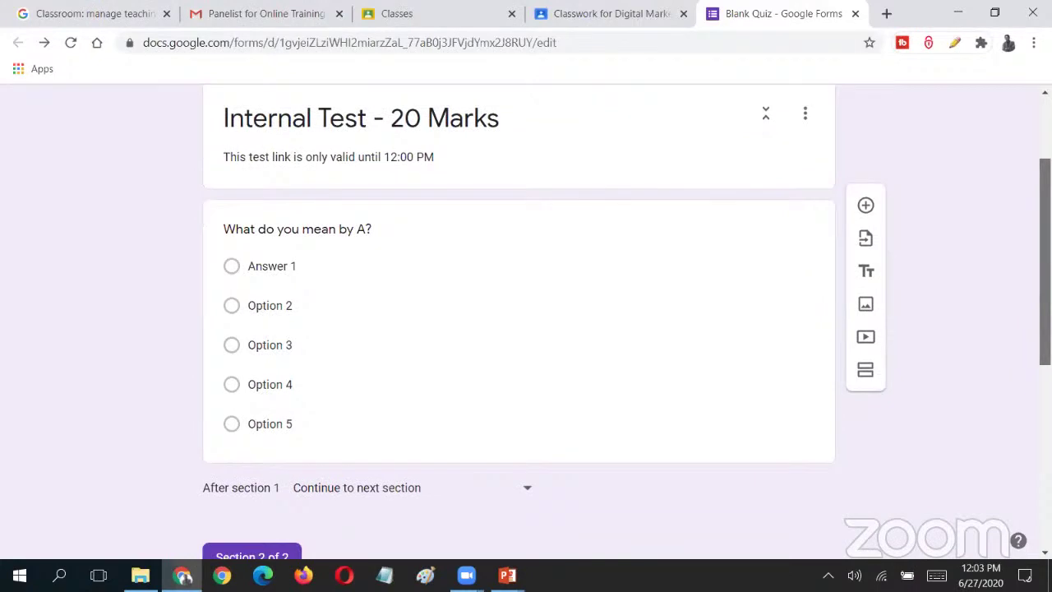
{"action": "scroll", "coordinate": [519, 321], "scroll_direction": "down", "scroll_amount": 4}
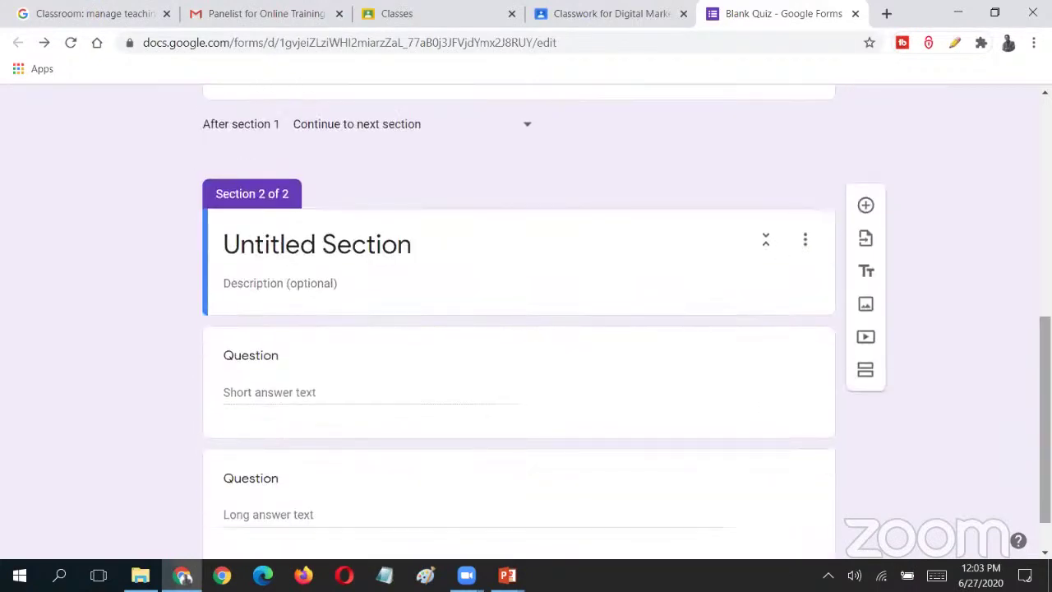
{"action": "scroll", "coordinate": [502, 208], "scroll_direction": "up", "scroll_amount": 8}
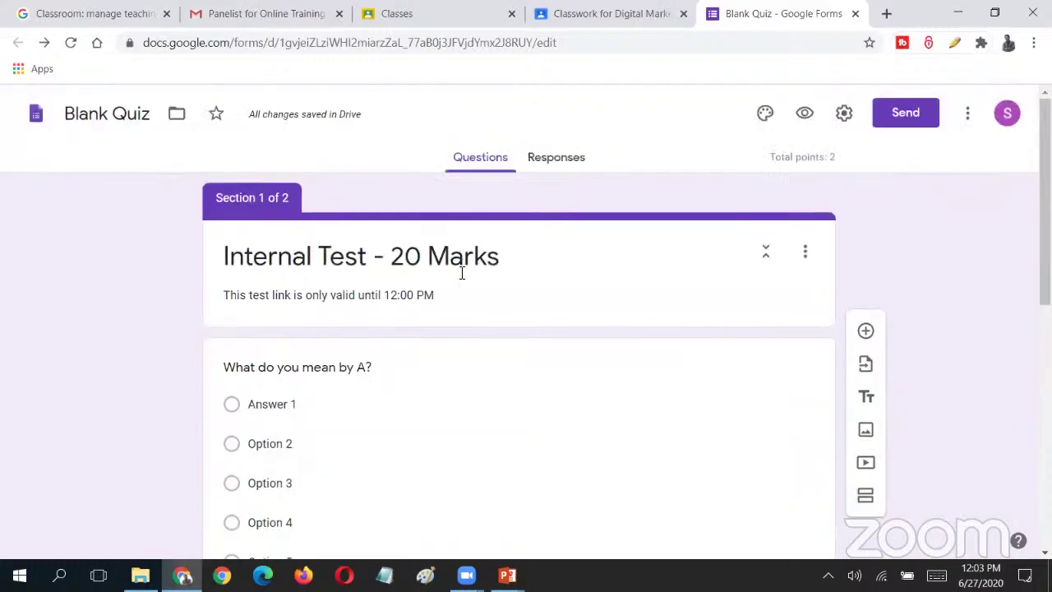
{"action": "scroll", "coordinate": [444, 411], "scroll_direction": "down", "scroll_amount": 5}
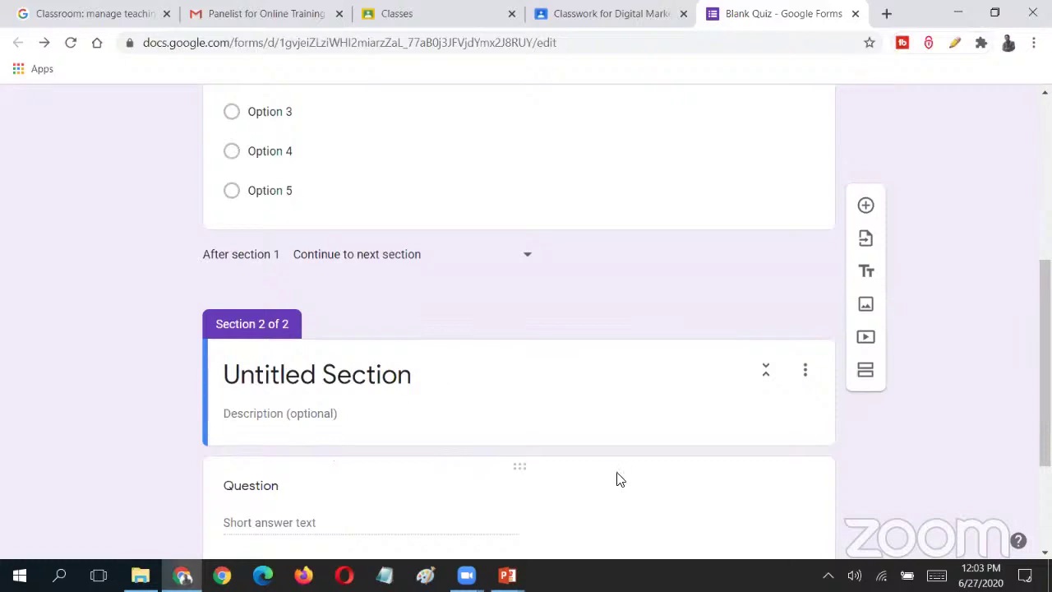
{"action": "scroll", "coordinate": [923, 437], "scroll_direction": "down", "scroll_amount": 3}
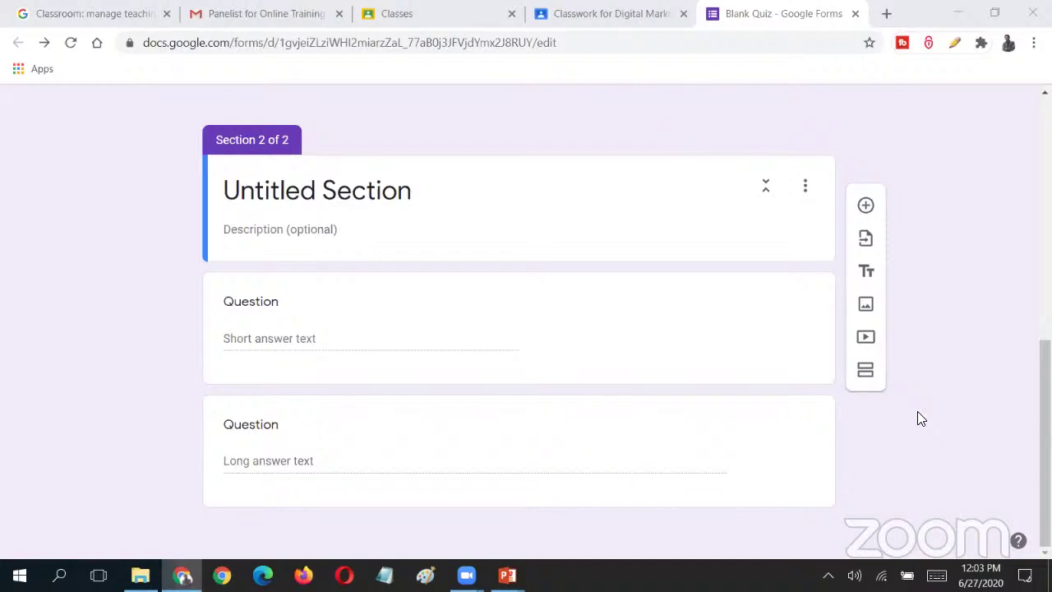
{"action": "scroll", "coordinate": [917, 418], "scroll_direction": "up", "scroll_amount": 8}
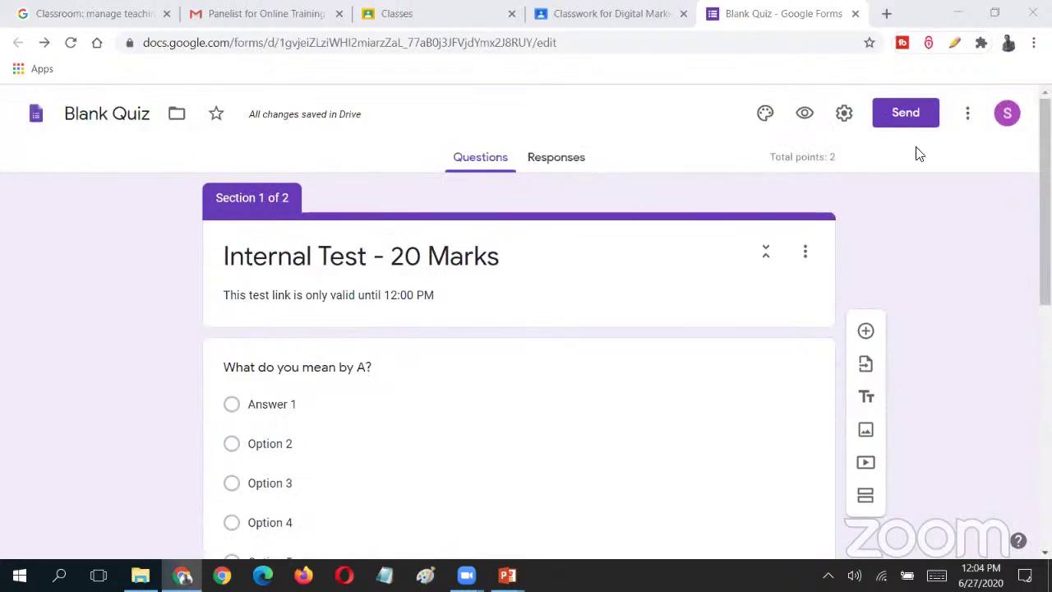
- Try several theme colours, then set the quiz theme colour to orange
{"action": "left_click", "coordinate": [768, 116]}
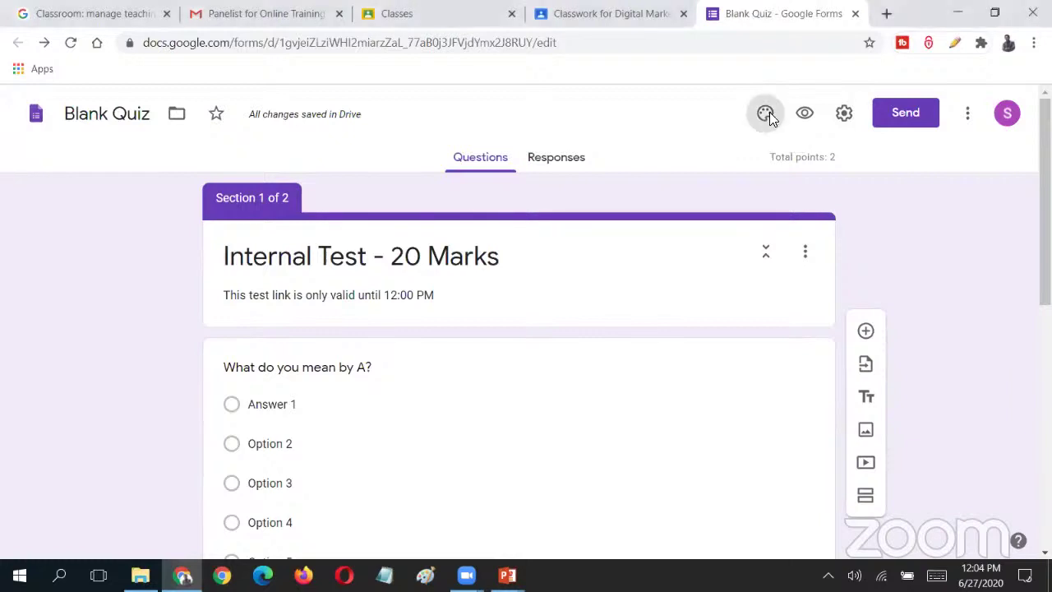
{"action": "scroll", "coordinate": [927, 404], "scroll_direction": "down", "scroll_amount": 2}
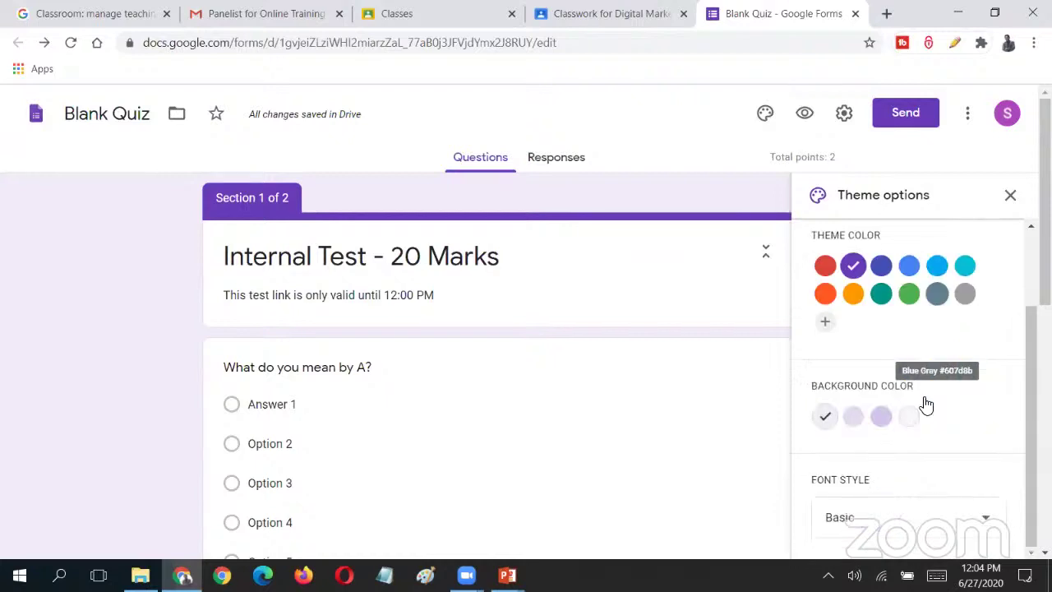
{"action": "scroll", "coordinate": [927, 404], "scroll_direction": "up", "scroll_amount": 2}
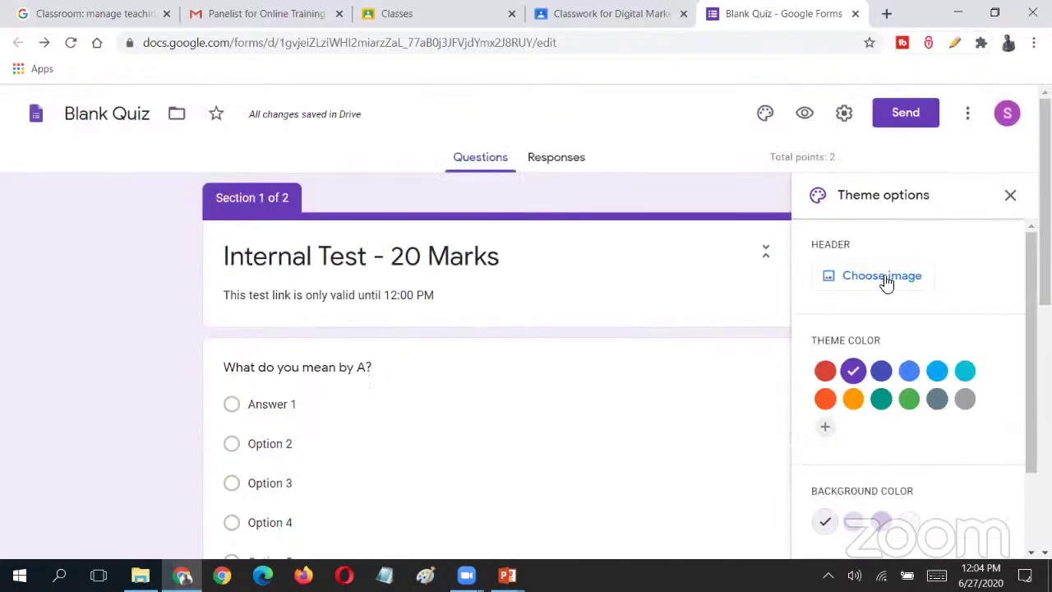
{"action": "left_click", "coordinate": [909, 370]}
{"action": "left_click", "coordinate": [937, 370]}
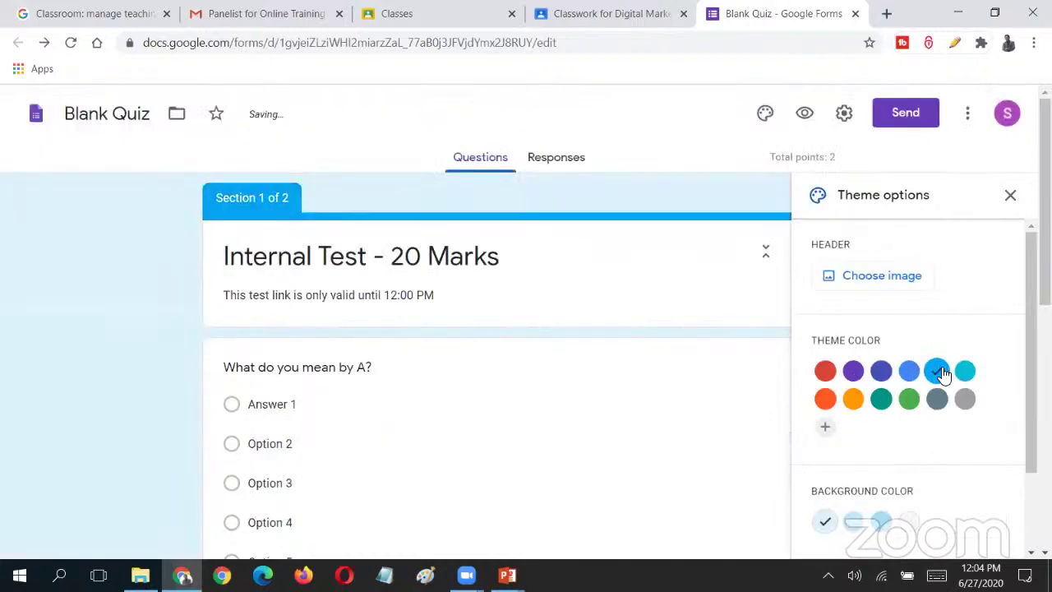
{"action": "left_click", "coordinate": [968, 372]}
{"action": "left_click", "coordinate": [881, 399]}
{"action": "left_click", "coordinate": [825, 399]}
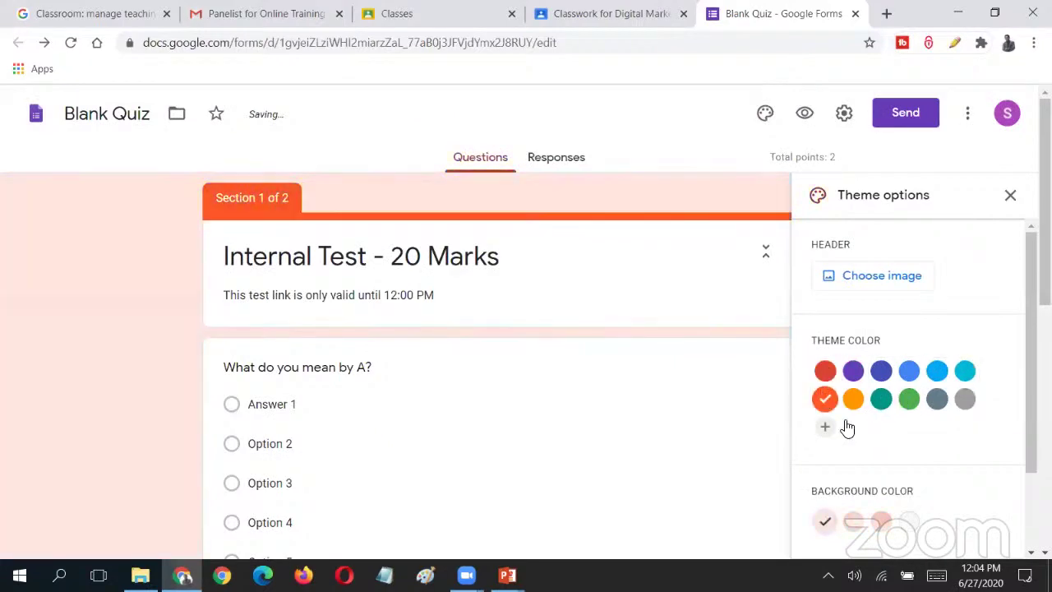
- Try the Formal, Decorative and Playful font styles, then keep Basic and close theme options
{"action": "scroll", "coordinate": [886, 472], "scroll_direction": "down", "scroll_amount": 1}
{"action": "left_click", "coordinate": [874, 519]}
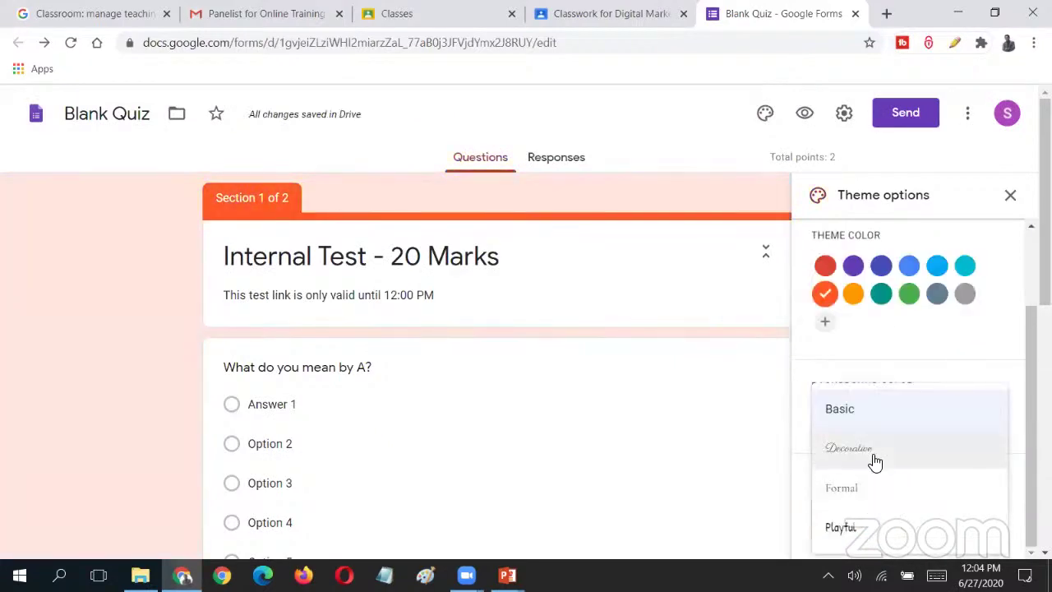
{"action": "left_click", "coordinate": [873, 477]}
{"action": "left_click", "coordinate": [884, 513]}
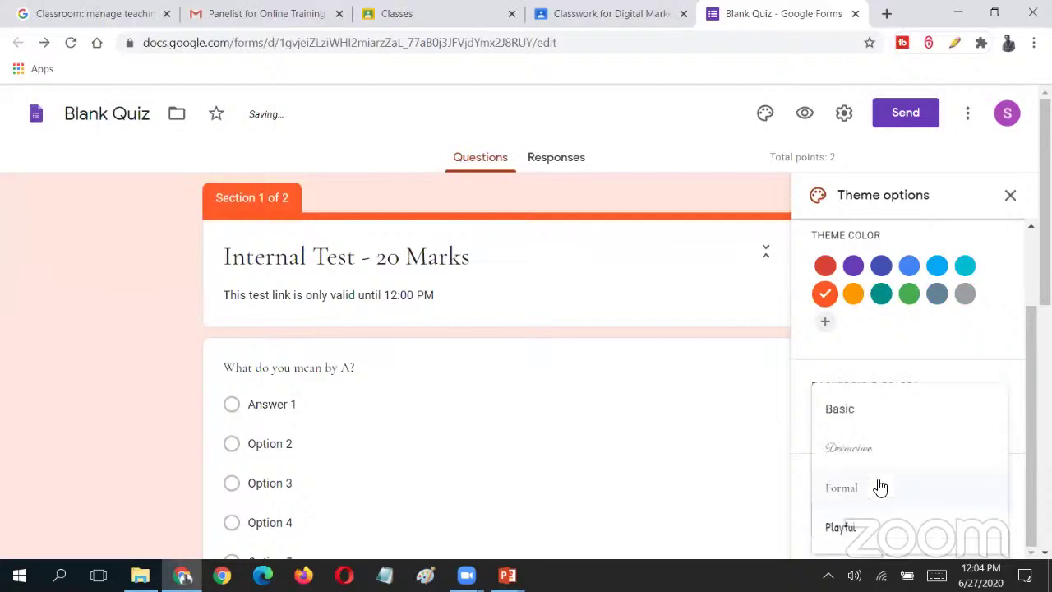
{"action": "left_click", "coordinate": [881, 470]}
{"action": "left_click", "coordinate": [886, 526]}
{"action": "left_click", "coordinate": [878, 527]}
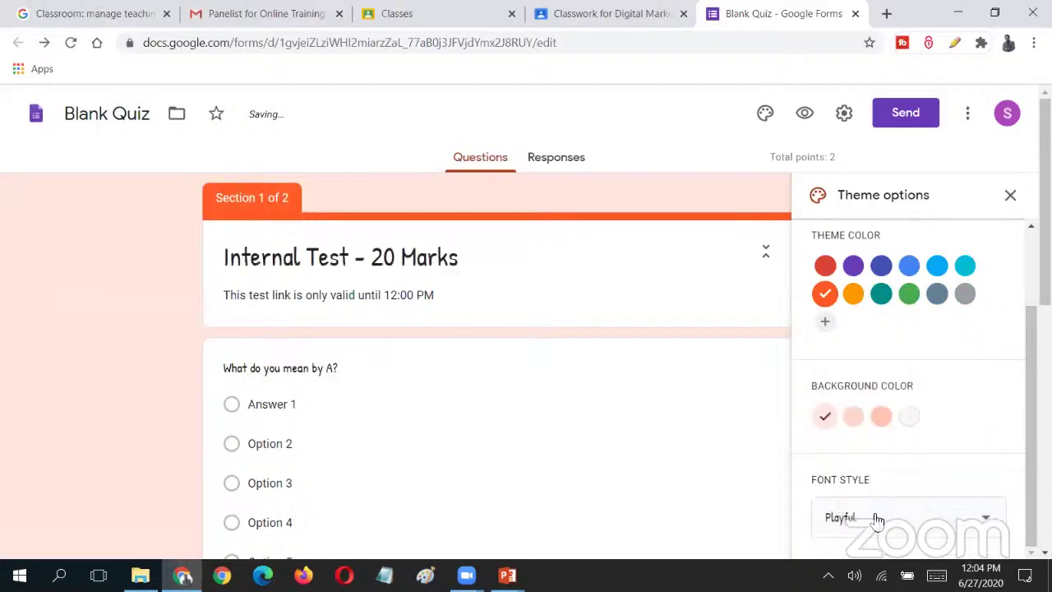
{"action": "left_click", "coordinate": [885, 515]}
{"action": "left_click", "coordinate": [882, 402]}
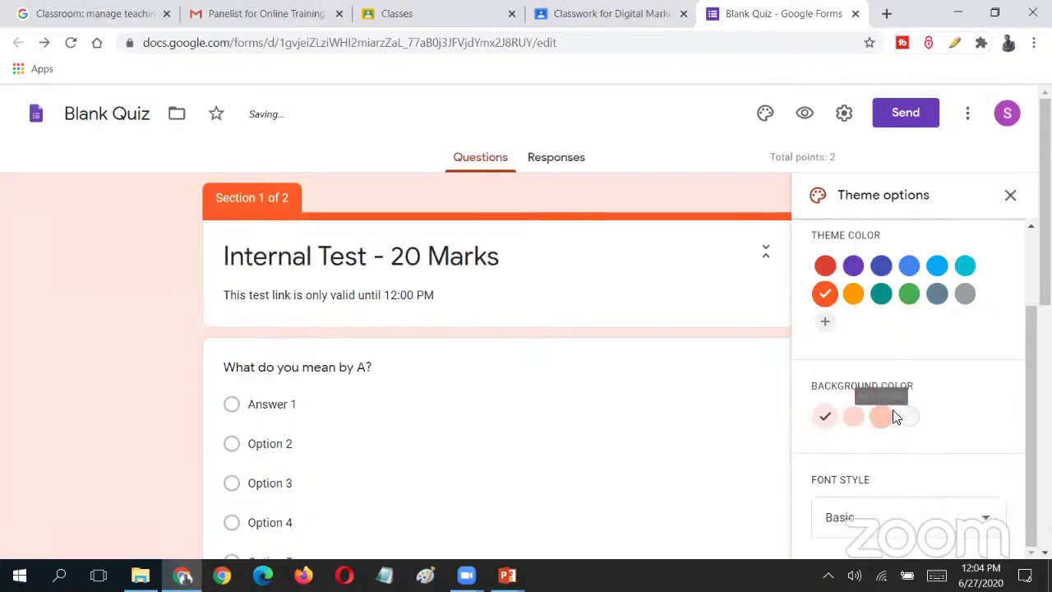
{"action": "left_click", "coordinate": [1010, 195]}
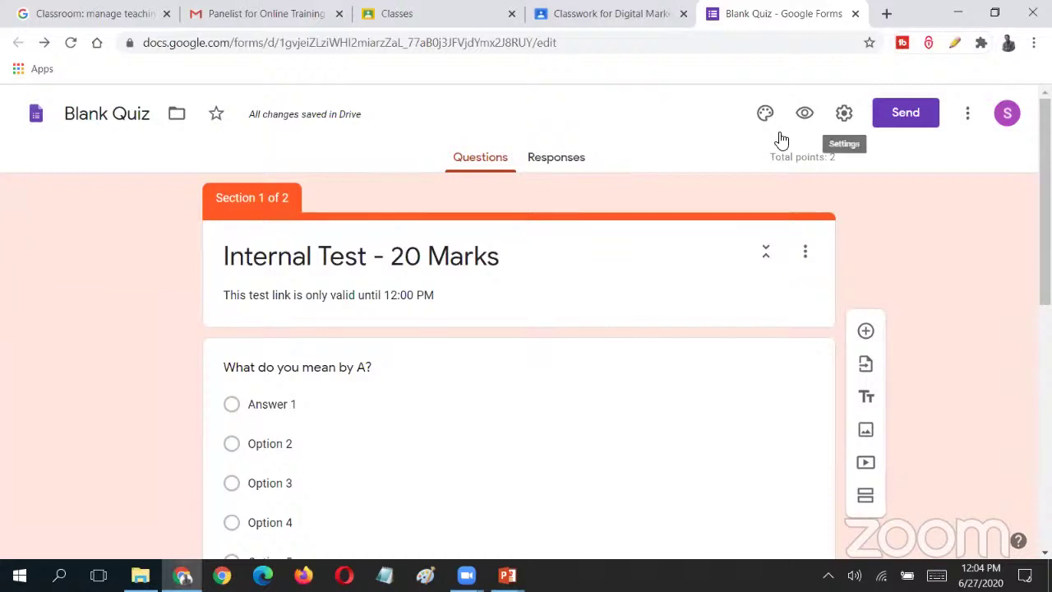
{"action": "left_click", "coordinate": [805, 112]}
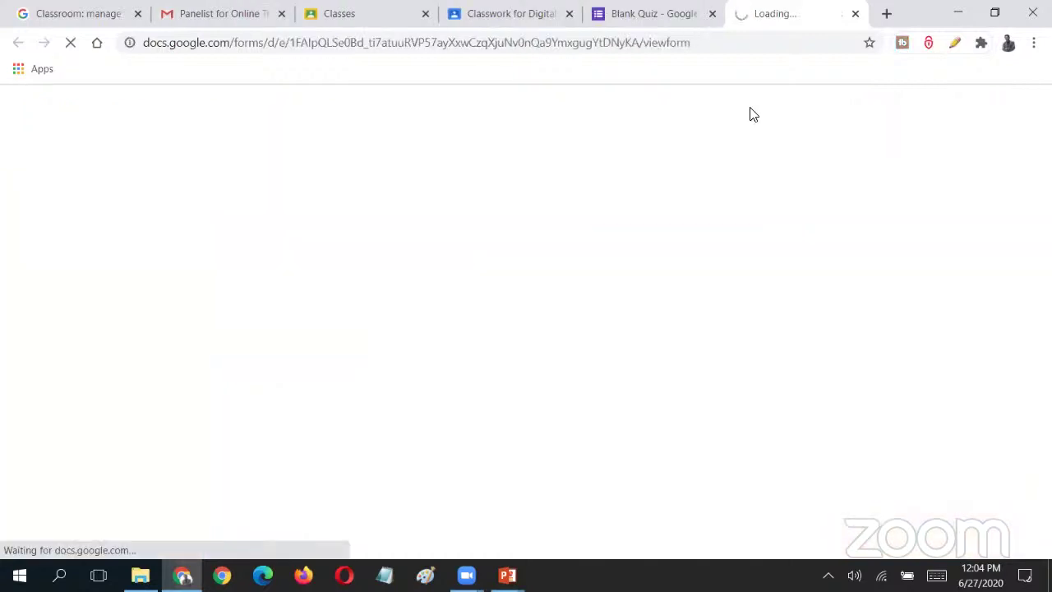
{"action": "key", "text": "ctrl+shift+Tab"}
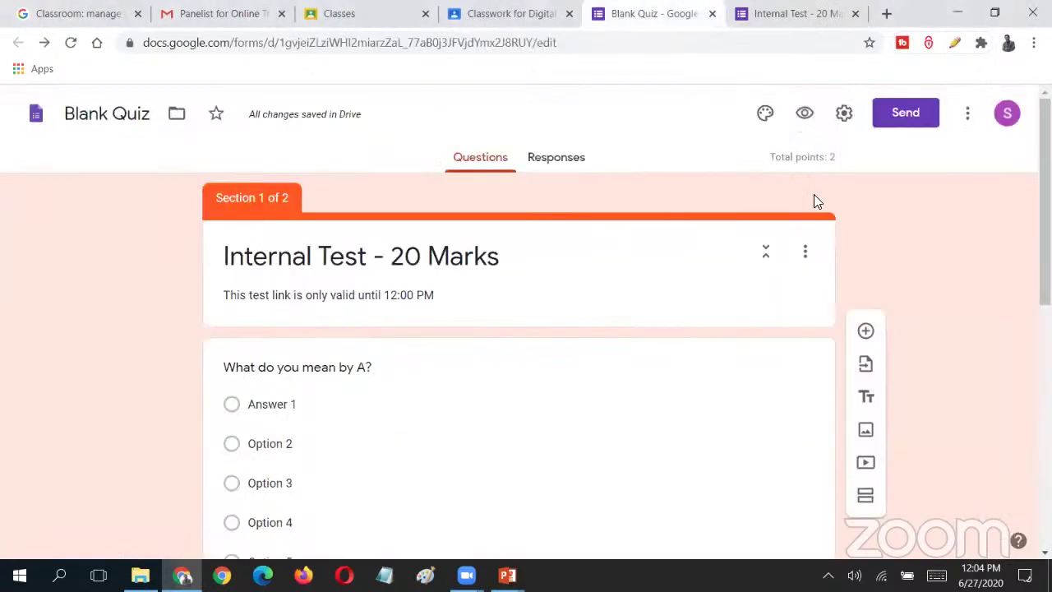
{"action": "scroll", "coordinate": [644, 411], "scroll_direction": "down", "scroll_amount": 5}
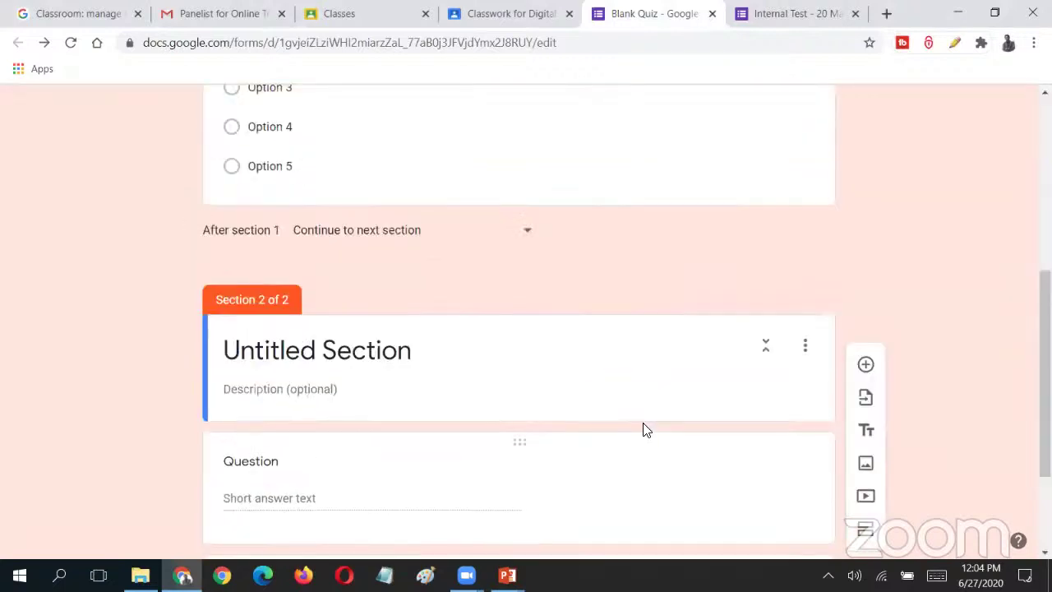
{"action": "scroll", "coordinate": [644, 427], "scroll_direction": "up", "scroll_amount": 5}
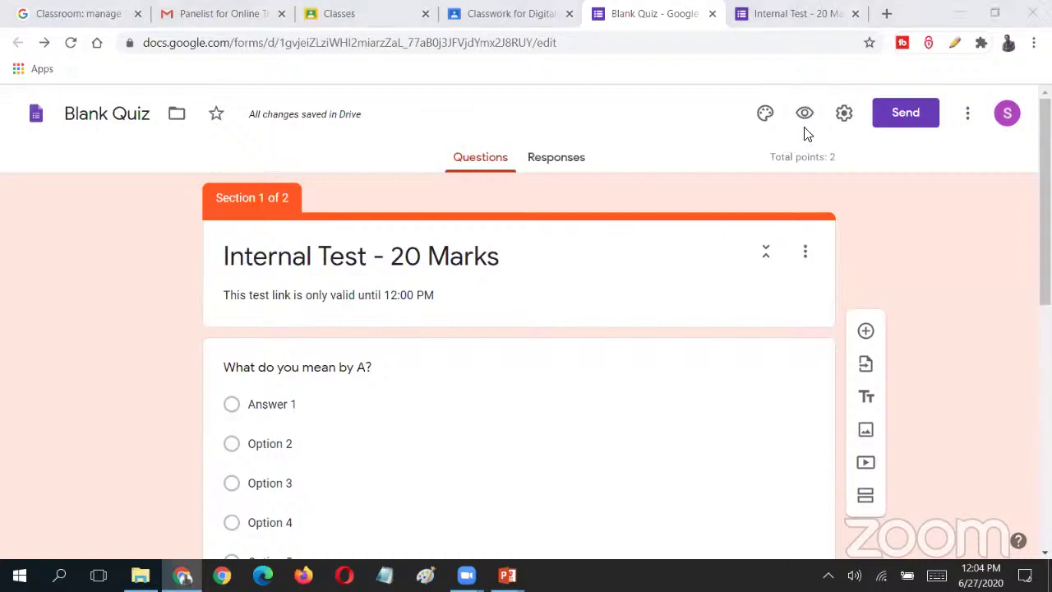
{"action": "key", "text": "ctrl+Tab"}
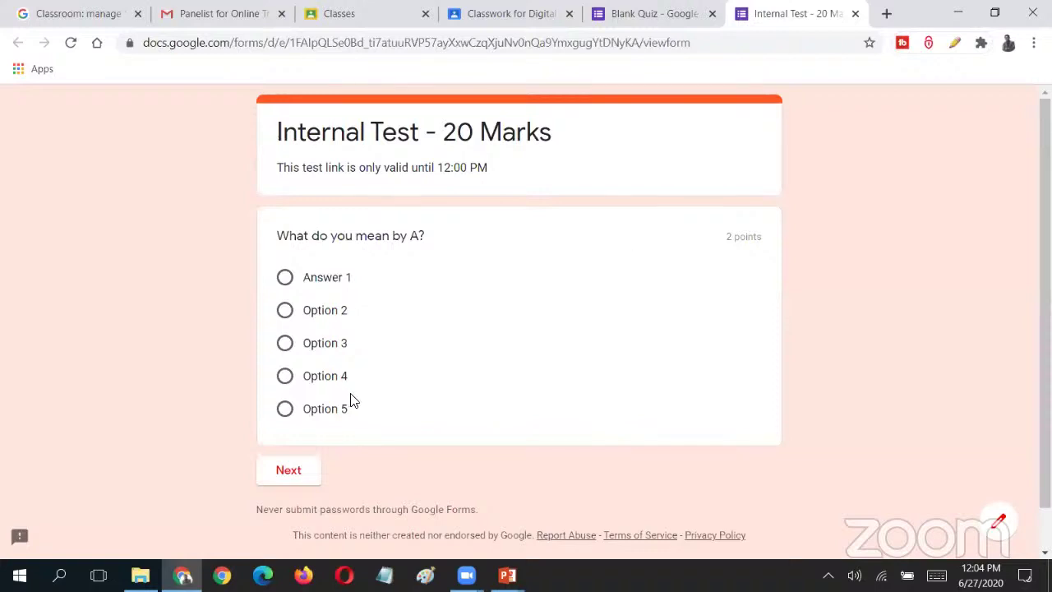
{"action": "left_click", "coordinate": [855, 14]}
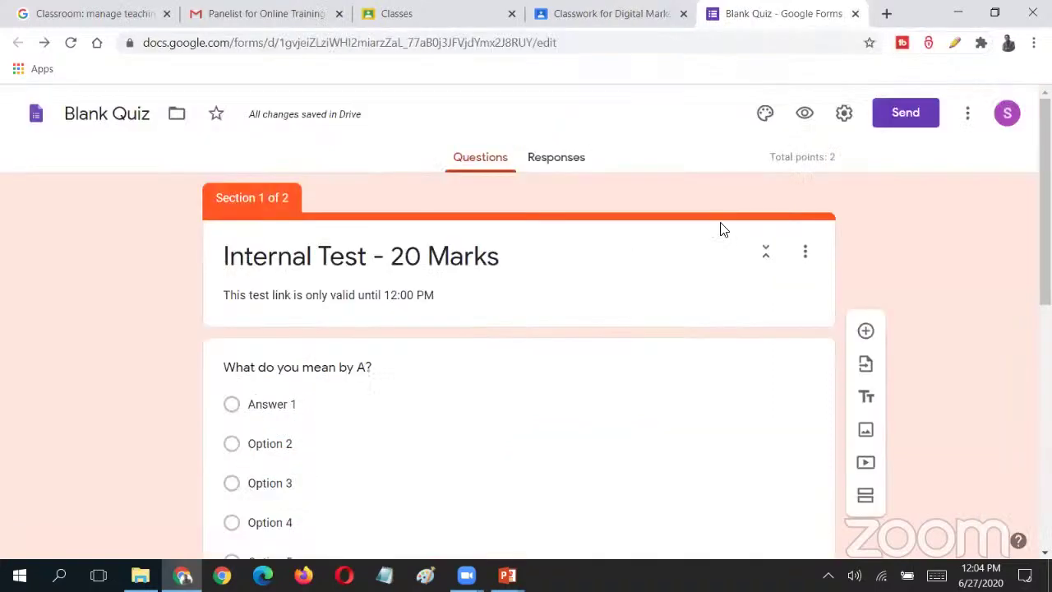
- Turn on email collection, response receipts and the one-response limit in the form's settings
{"action": "left_click", "coordinate": [843, 116]}
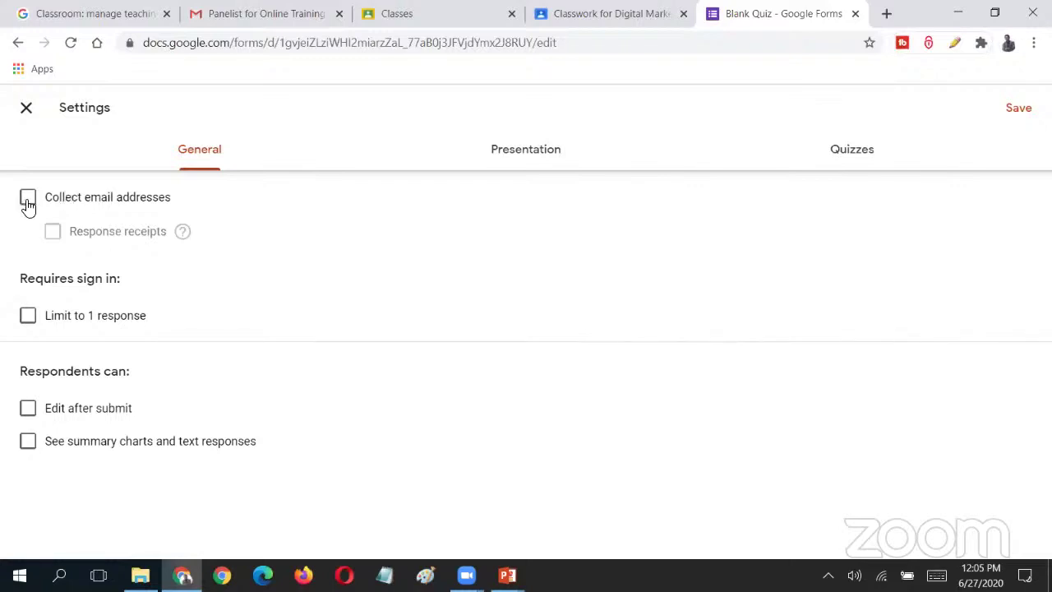
{"action": "left_click", "coordinate": [28, 201]}
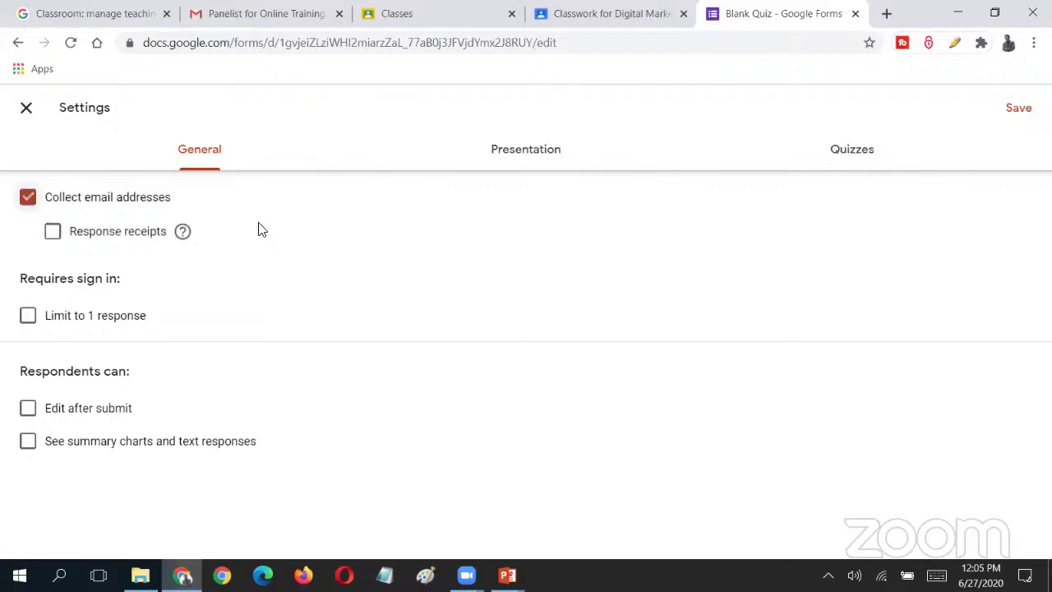
{"action": "left_click", "coordinate": [75, 242]}
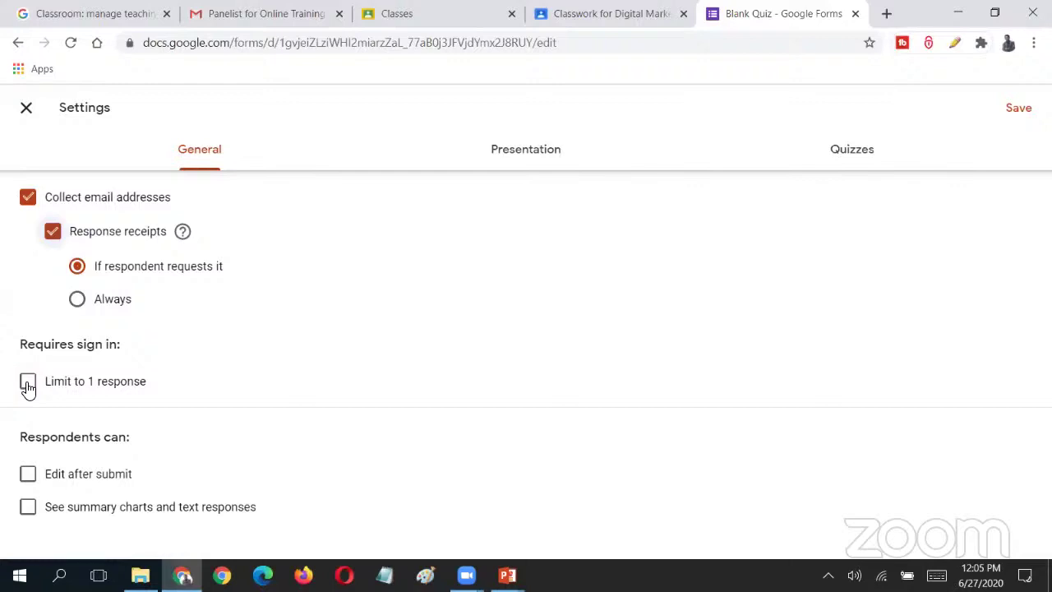
{"action": "left_click", "coordinate": [41, 386]}
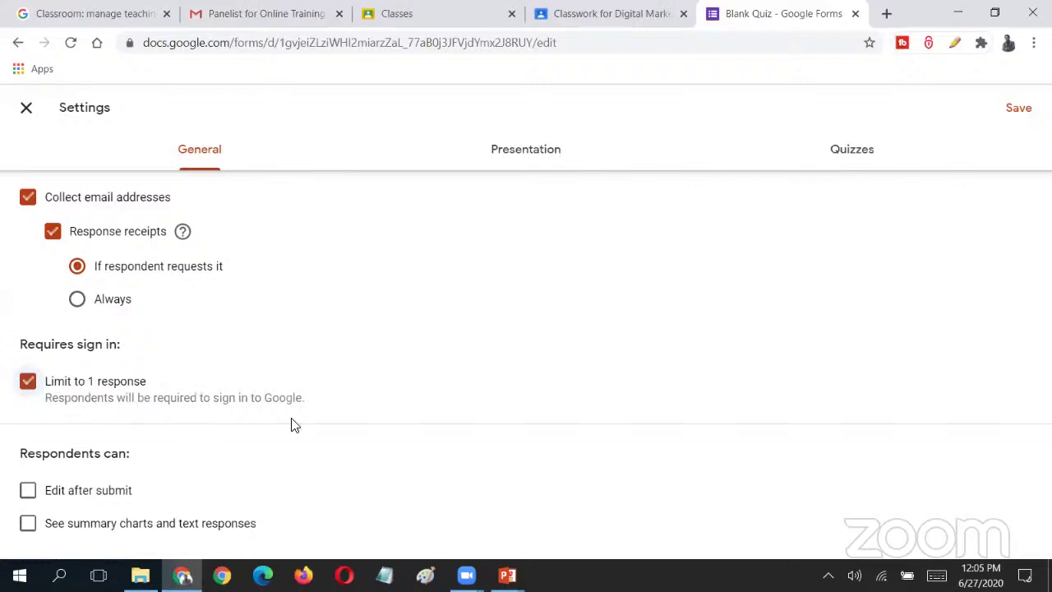
- Leave editing after submission and summary charts off, keeping the one-response limit enabled
{"action": "left_click", "coordinate": [29, 494]}
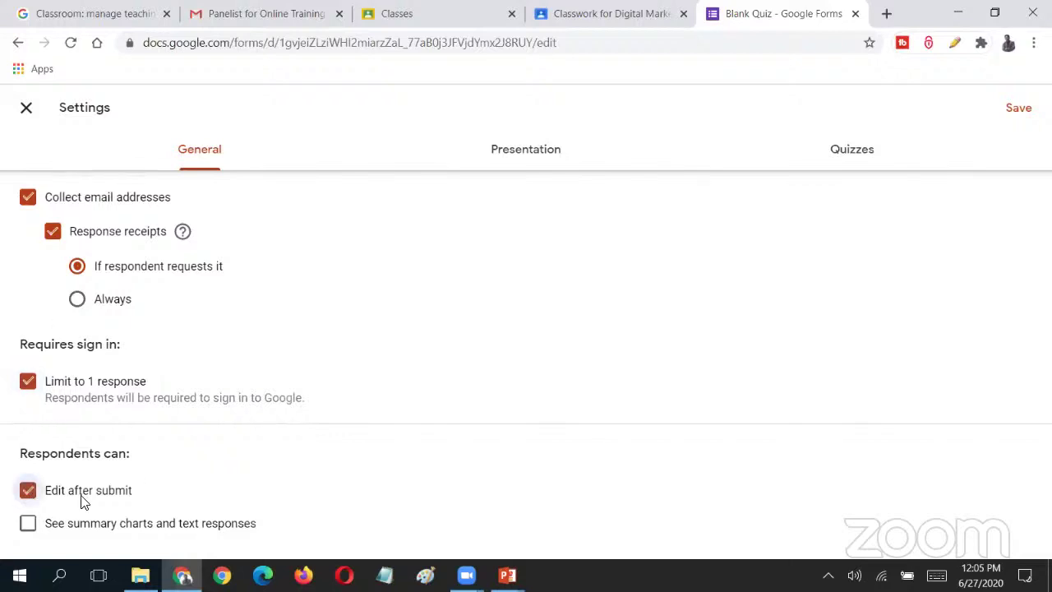
{"action": "left_click", "coordinate": [29, 494]}
{"action": "left_click", "coordinate": [29, 526]}
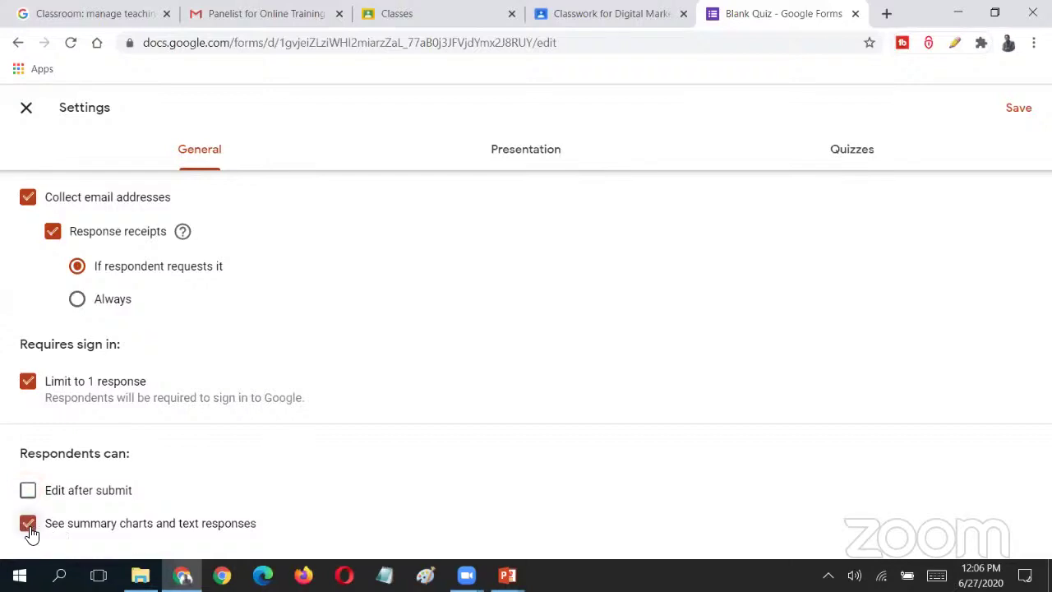
{"action": "left_click", "coordinate": [29, 529]}
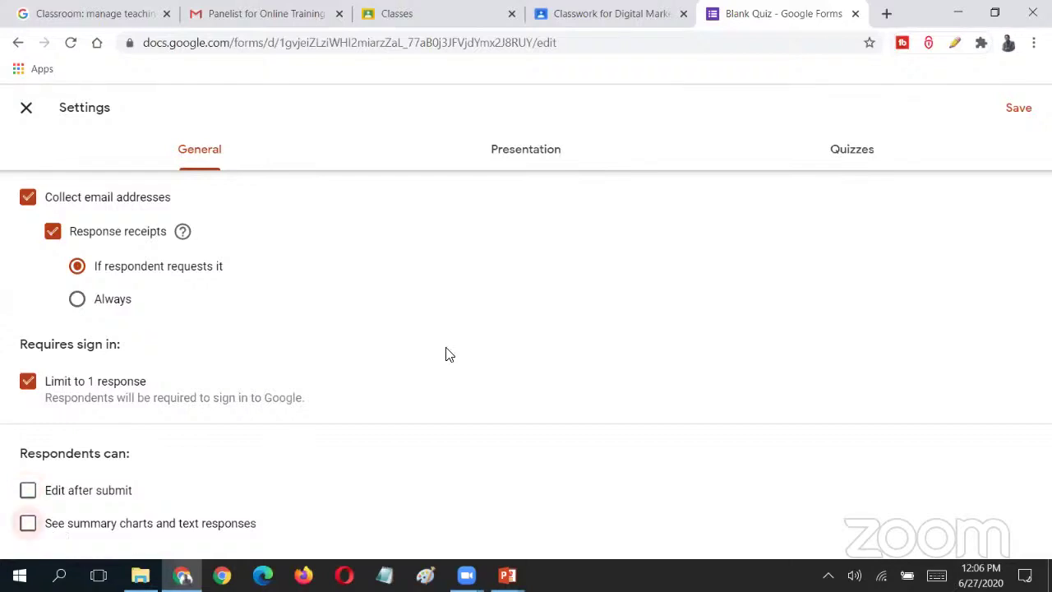
{"action": "left_click", "coordinate": [28, 381]}
{"action": "left_click", "coordinate": [28, 381]}
{"action": "left_click", "coordinate": [543, 140]}
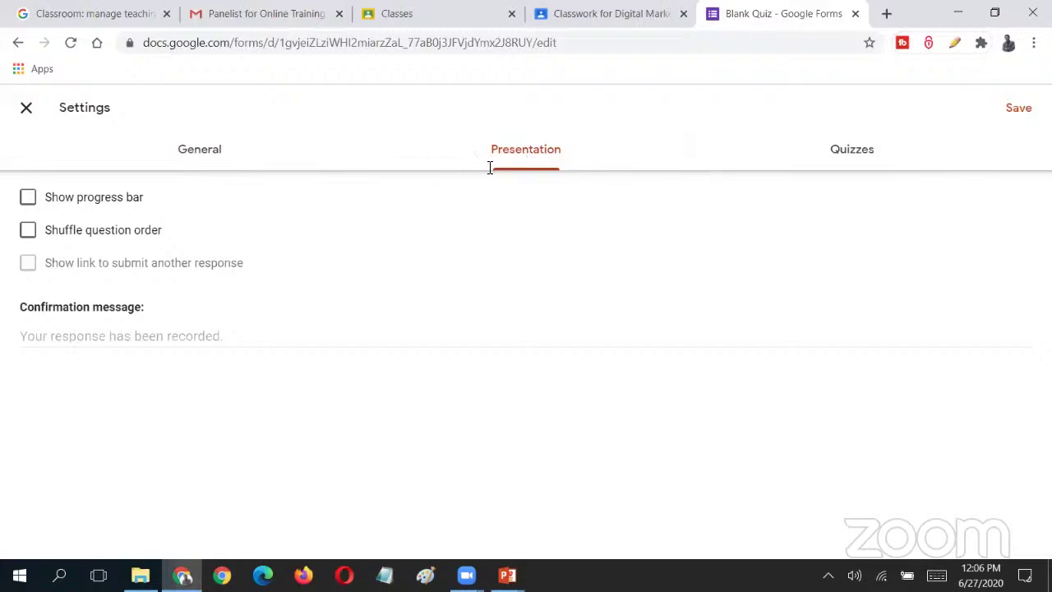
- Enable Show progress bar and Shuffle question order in the Presentation settings
{"action": "left_click", "coordinate": [97, 201]}
{"action": "left_click", "coordinate": [65, 235]}
{"action": "left_click", "coordinate": [866, 153]}
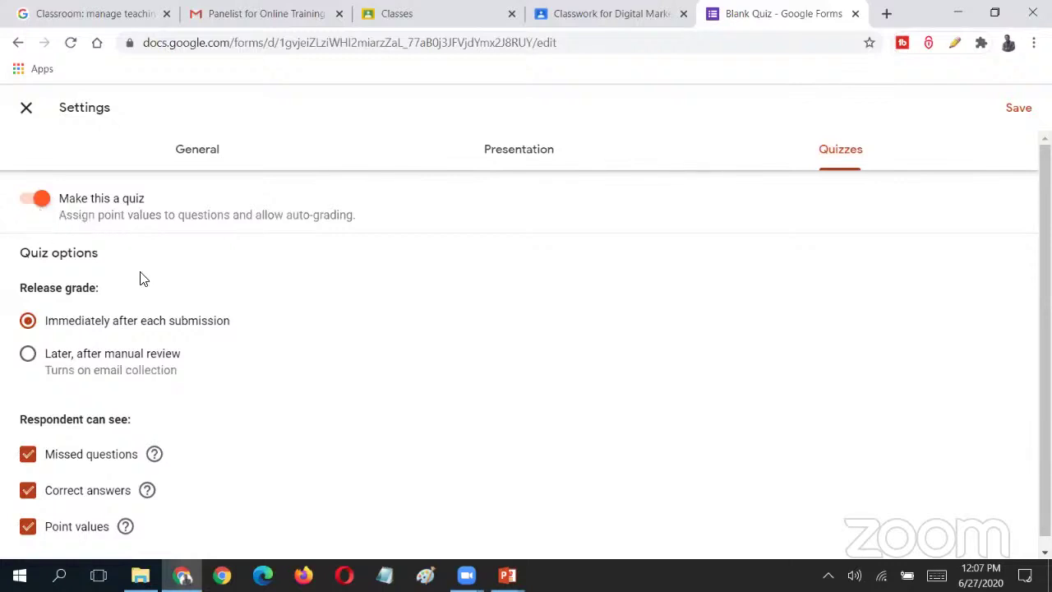
- Set Release grade to 'Later, after manual review' in the quiz settings
{"action": "scroll", "coordinate": [141, 279], "scroll_direction": "down", "scroll_amount": 1}
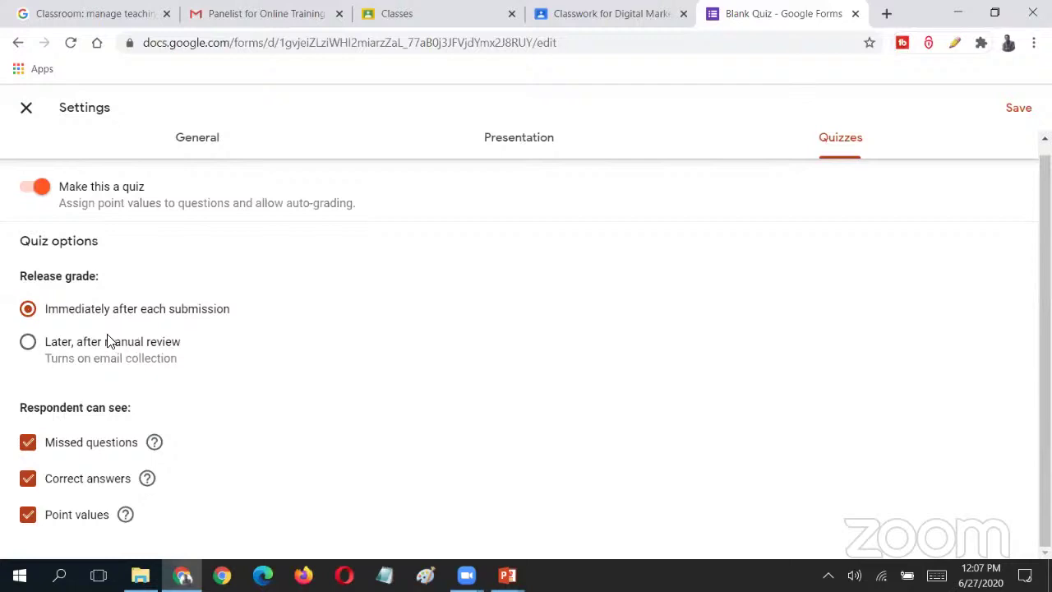
{"action": "left_click", "coordinate": [28, 346]}
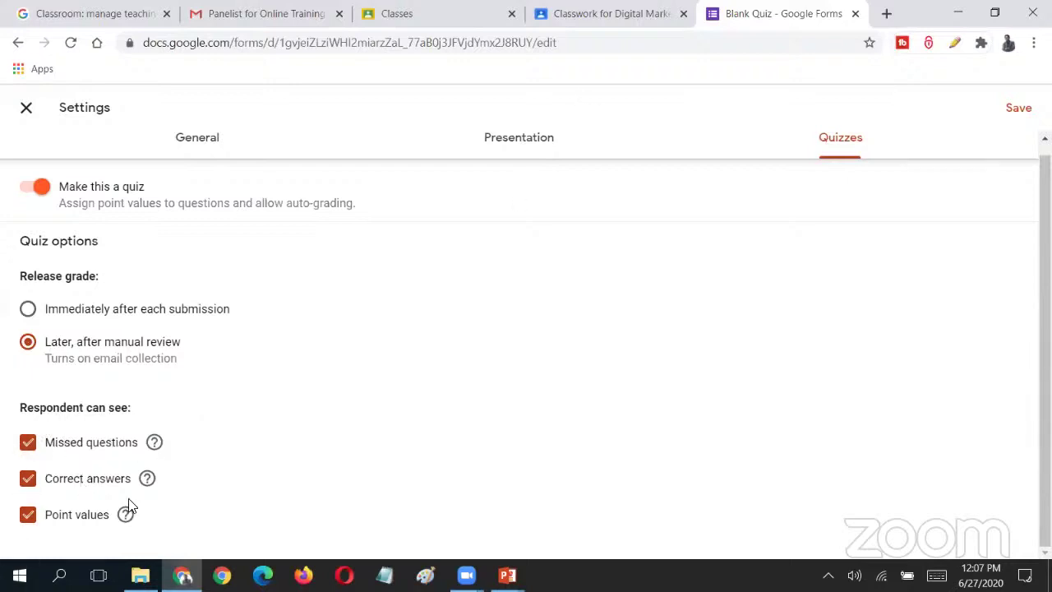
- Toggle missed questions, correct answers and point values off and back on, leaving all three visible
{"action": "left_click", "coordinate": [28, 444]}
{"action": "left_click", "coordinate": [28, 479]}
{"action": "left_click", "coordinate": [28, 515]}
{"action": "left_click", "coordinate": [28, 515]}
{"action": "left_click", "coordinate": [28, 478]}
{"action": "left_click", "coordinate": [28, 442]}
{"action": "left_click", "coordinate": [25, 109]}
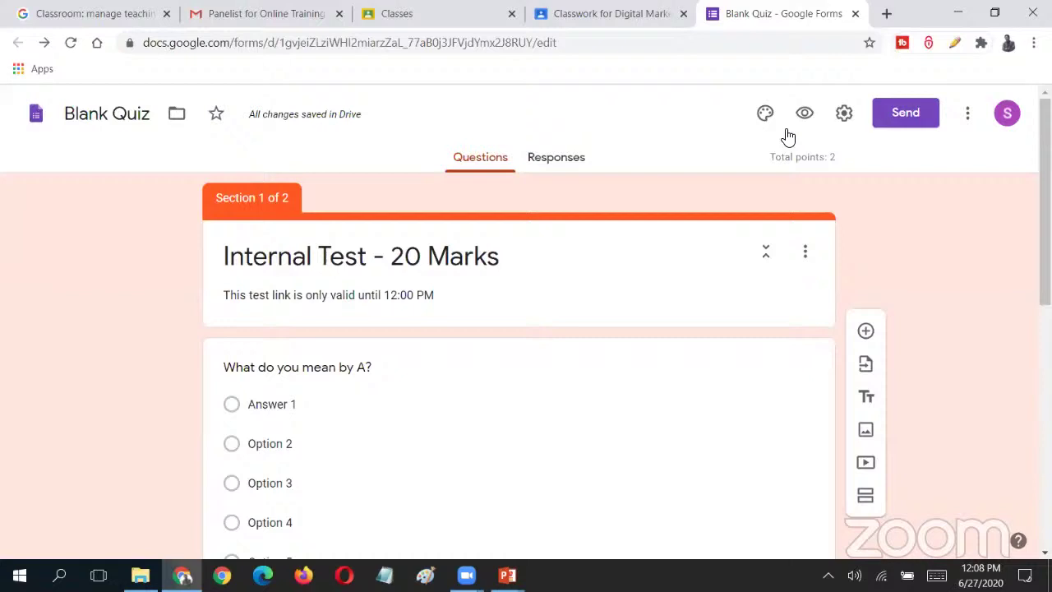
{"action": "left_click", "coordinate": [907, 117]}
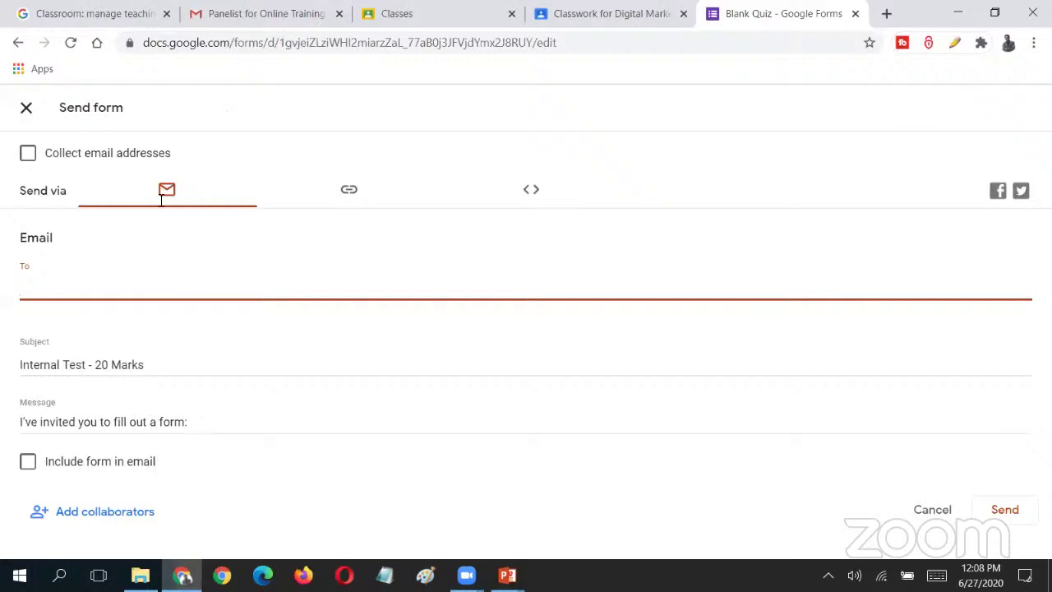
{"action": "left_click", "coordinate": [349, 190]}
{"action": "left_click", "coordinate": [346, 191]}
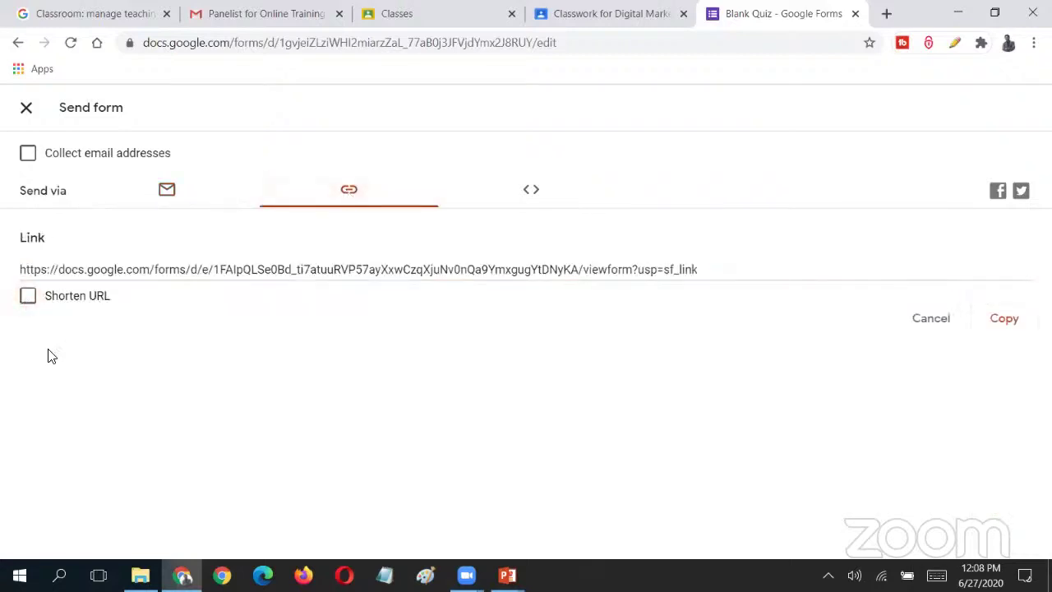
{"action": "left_click", "coordinate": [28, 297]}
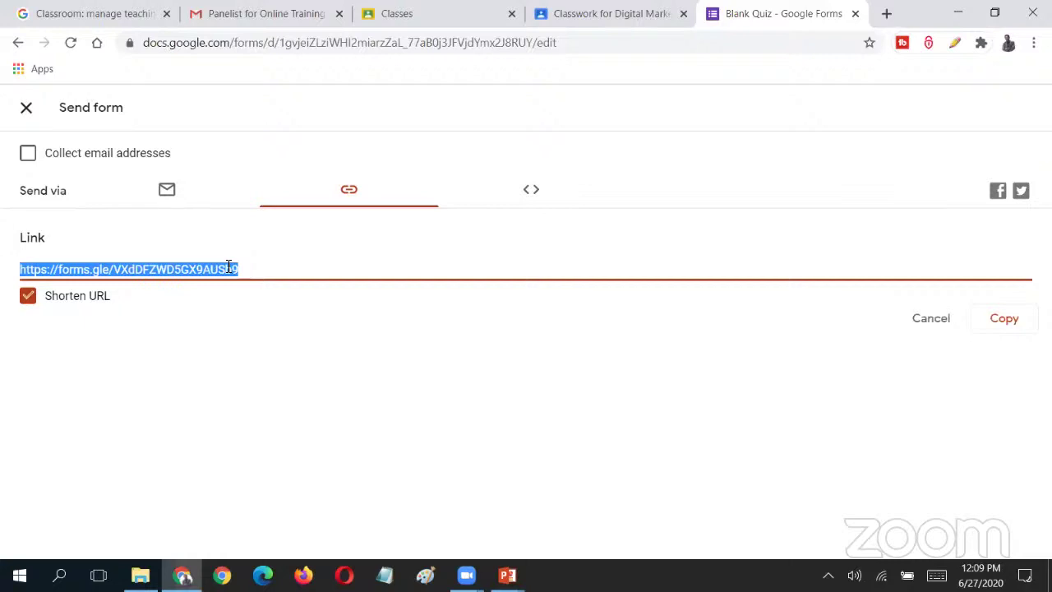
{"action": "left_click", "coordinate": [518, 203]}
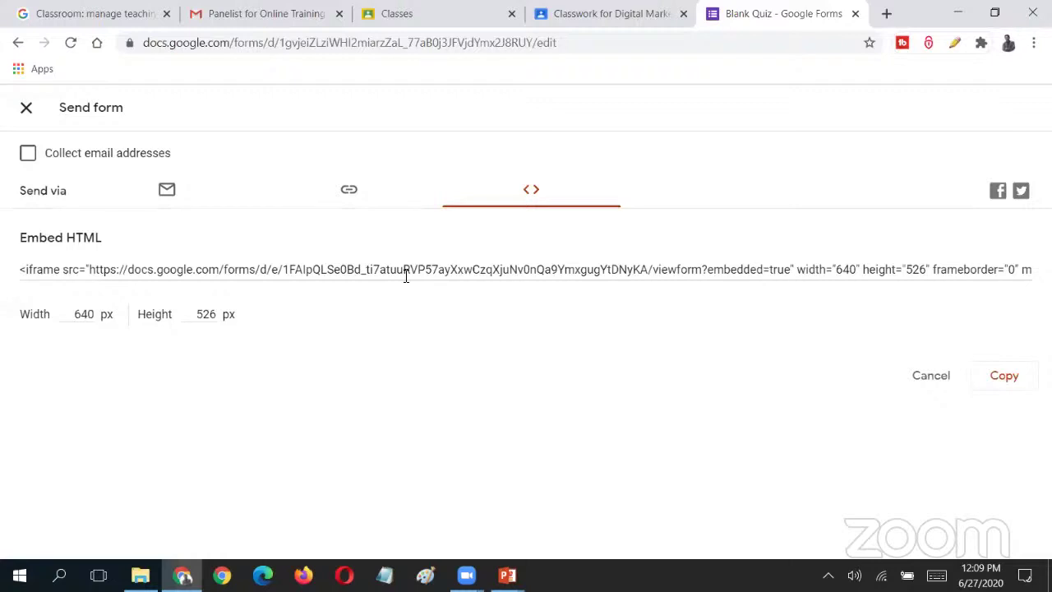
{"action": "left_click", "coordinate": [406, 277]}
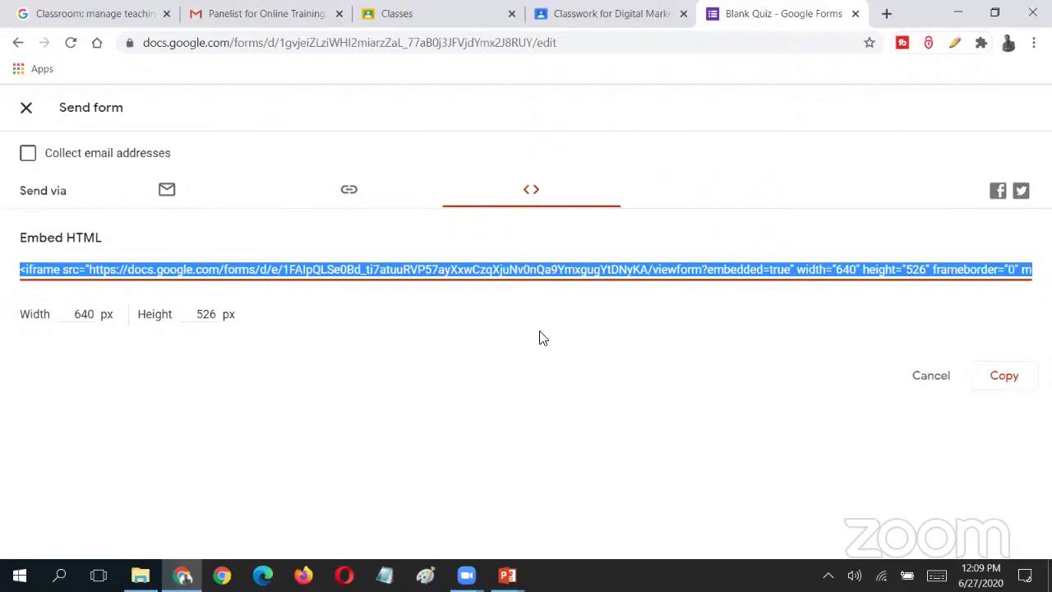
{"action": "left_click", "coordinate": [166, 196]}
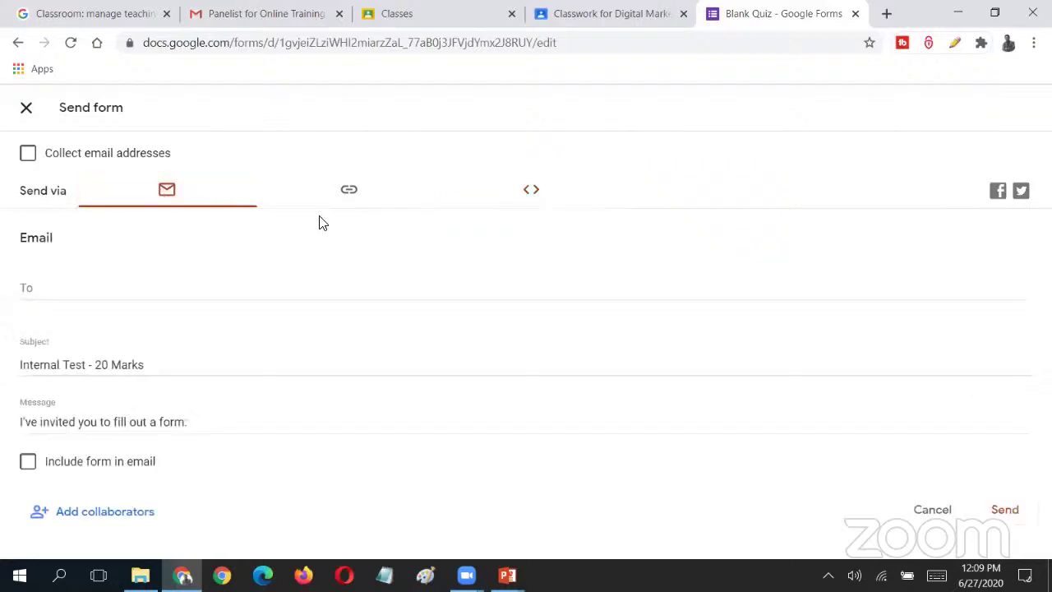
{"action": "left_click", "coordinate": [349, 193]}
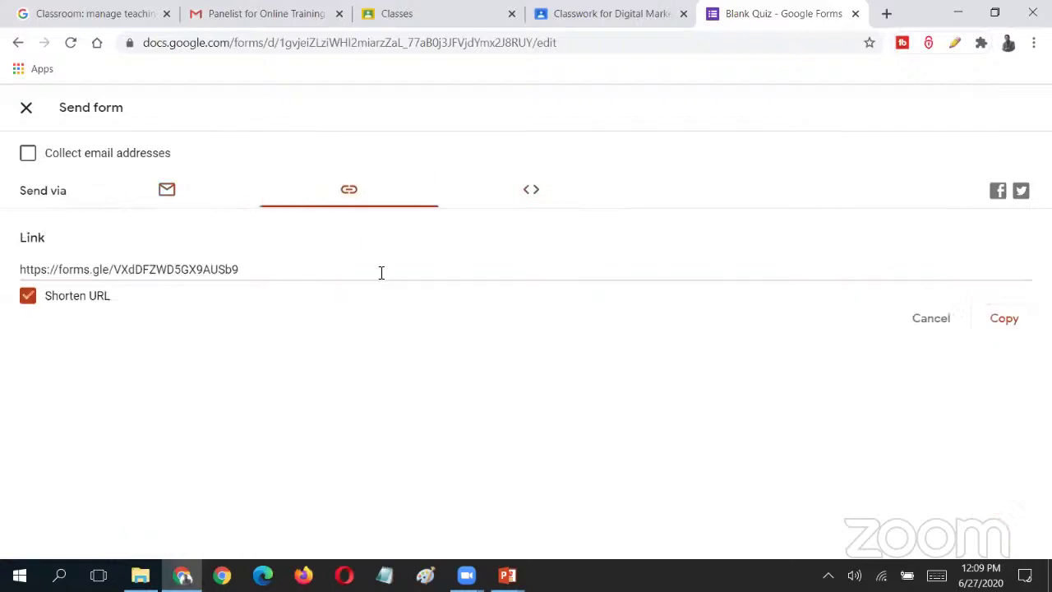
{"action": "left_click", "coordinate": [26, 112]}
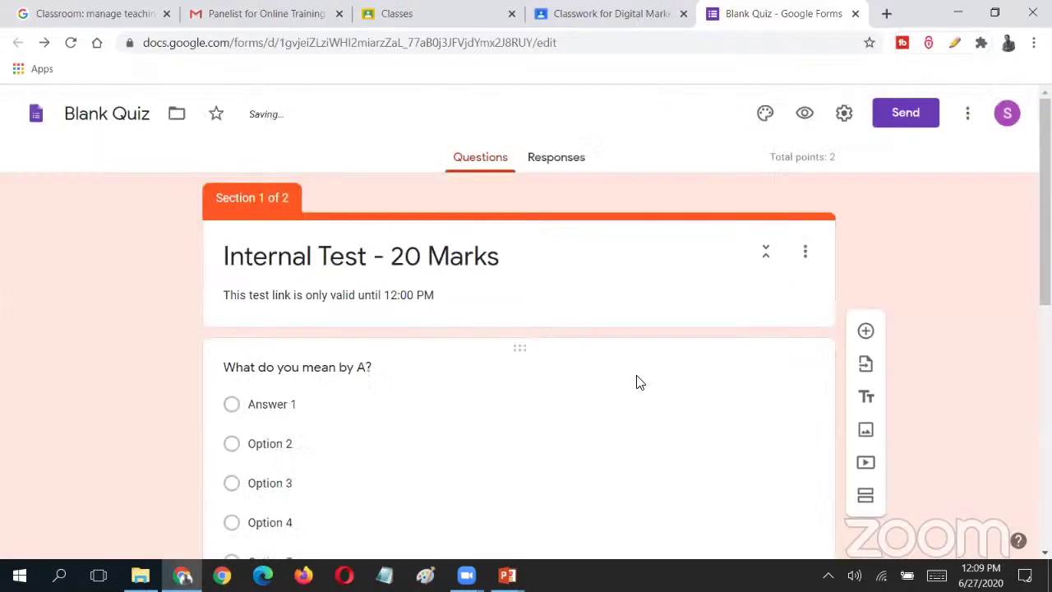
- Close the quiz tab, discard the assignment draft, and start a new Question post in Digital Marketing
{"action": "left_click", "coordinate": [855, 14]}
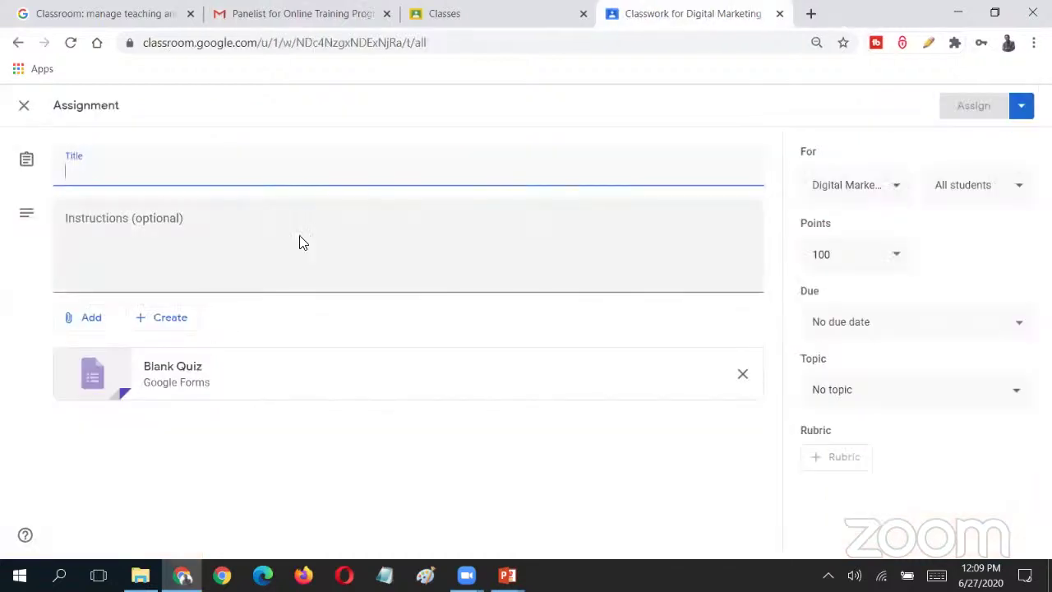
{"action": "left_click", "coordinate": [24, 106]}
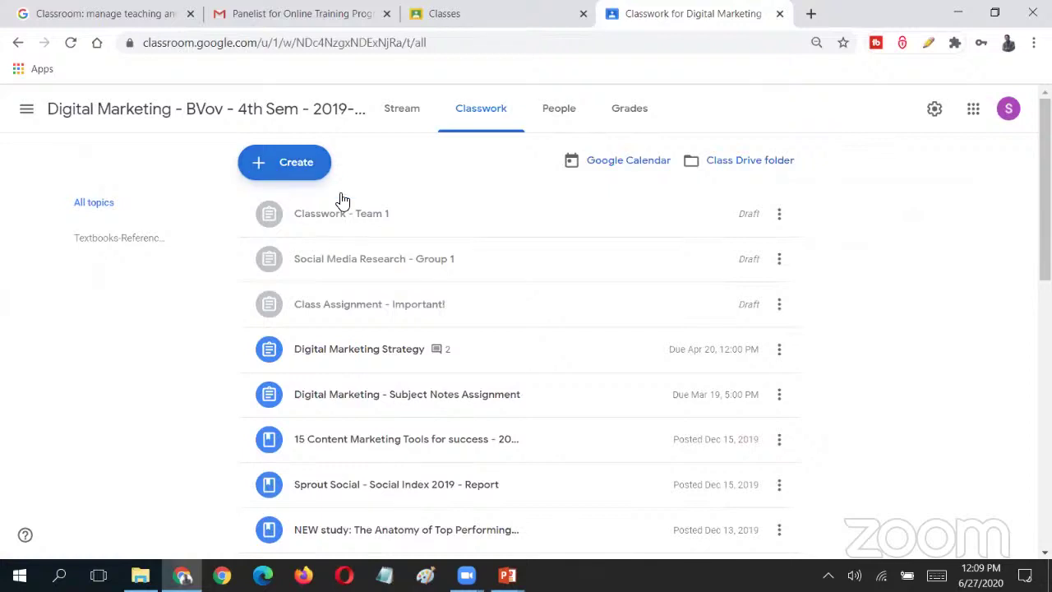
{"action": "left_click", "coordinate": [324, 173]}
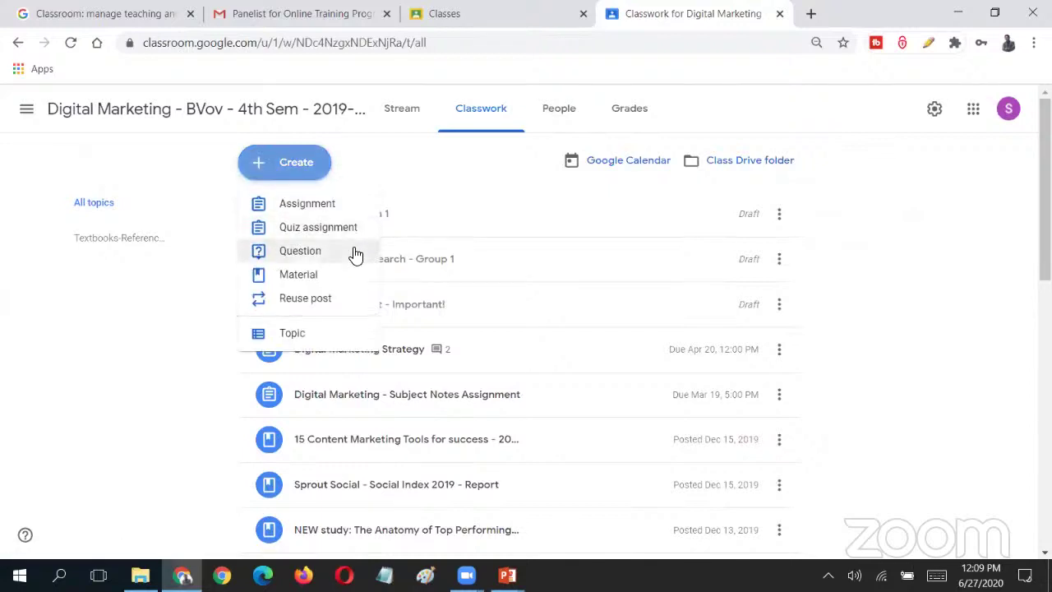
{"action": "left_click", "coordinate": [355, 253]}
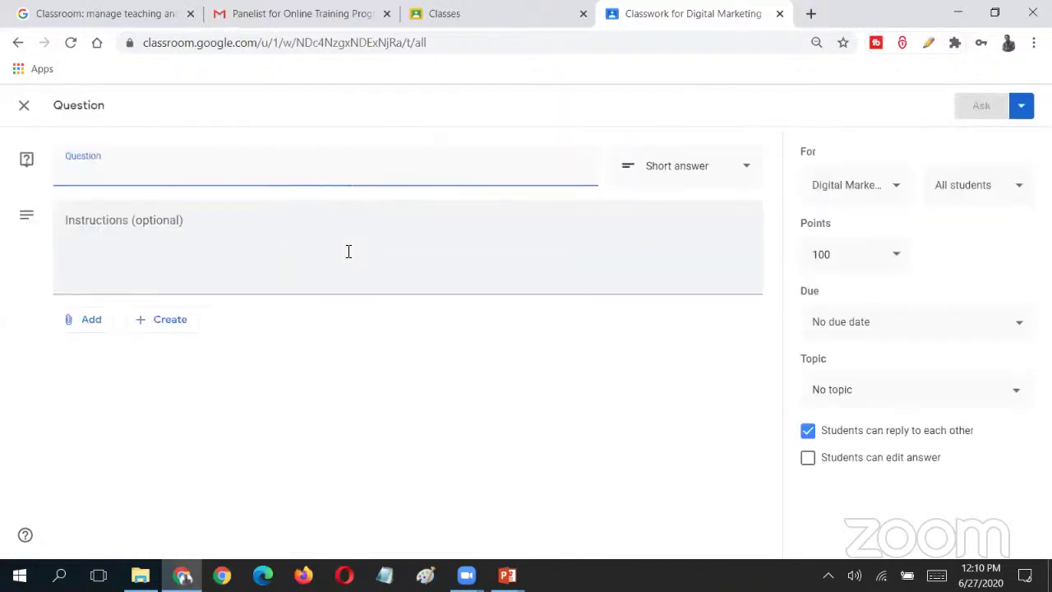
{"action": "left_click", "coordinate": [265, 174]}
- Enter 'dadsad' as the question text and keep the type as Short answer
{"action": "type", "text": "dadsad"}
{"action": "left_click", "coordinate": [700, 168]}
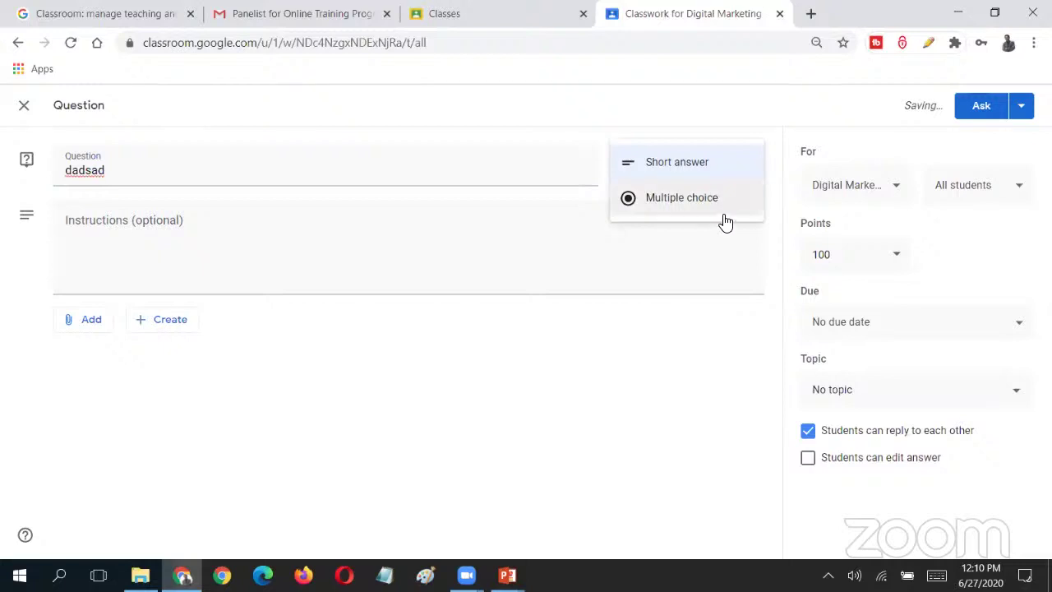
{"action": "left_click", "coordinate": [698, 203]}
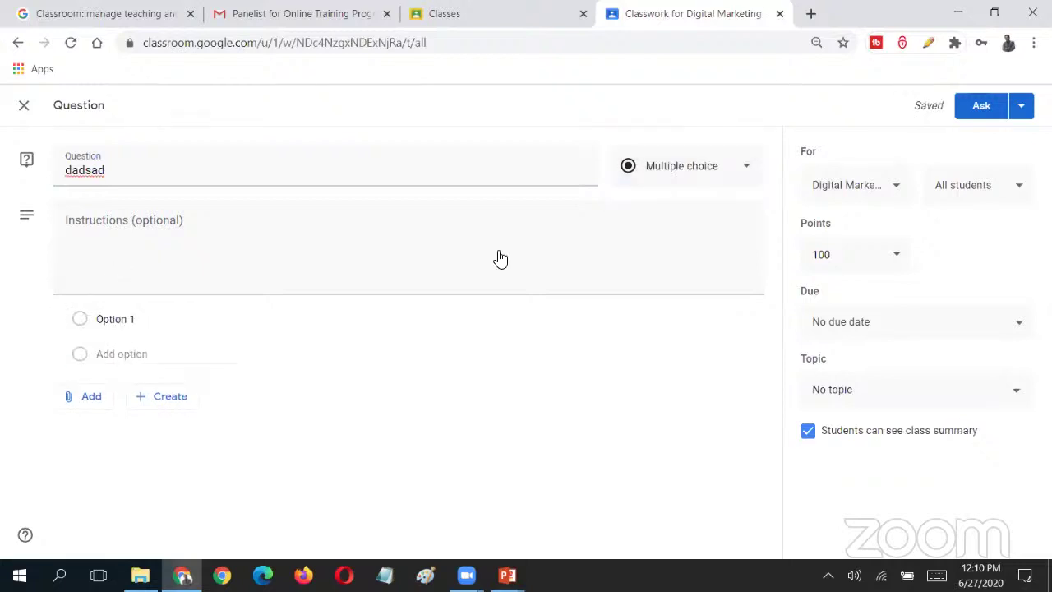
{"action": "left_click", "coordinate": [721, 171]}
{"action": "left_click", "coordinate": [677, 127]}
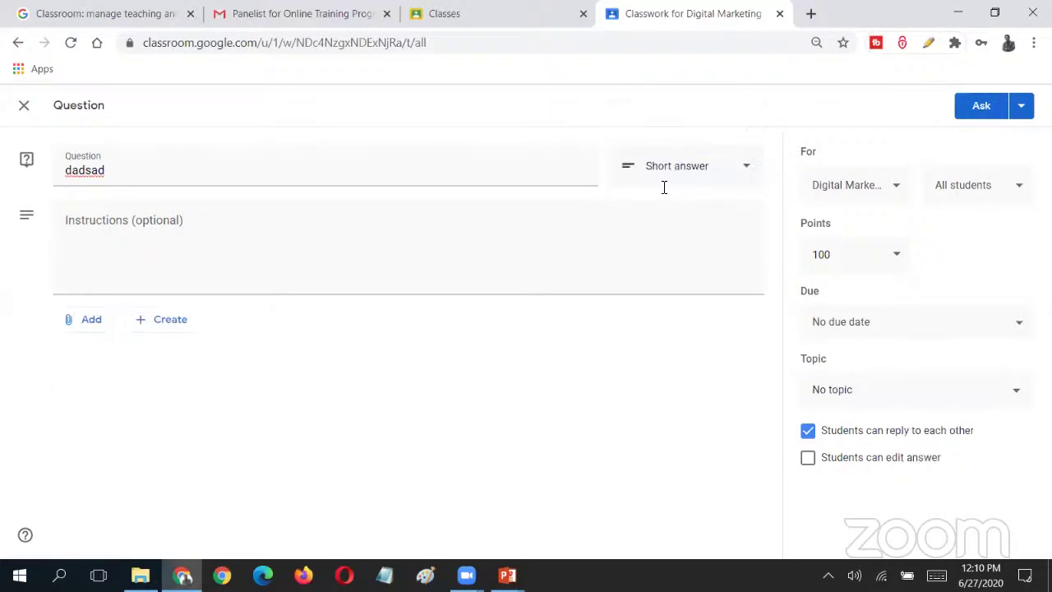
{"action": "left_click", "coordinate": [102, 233]}
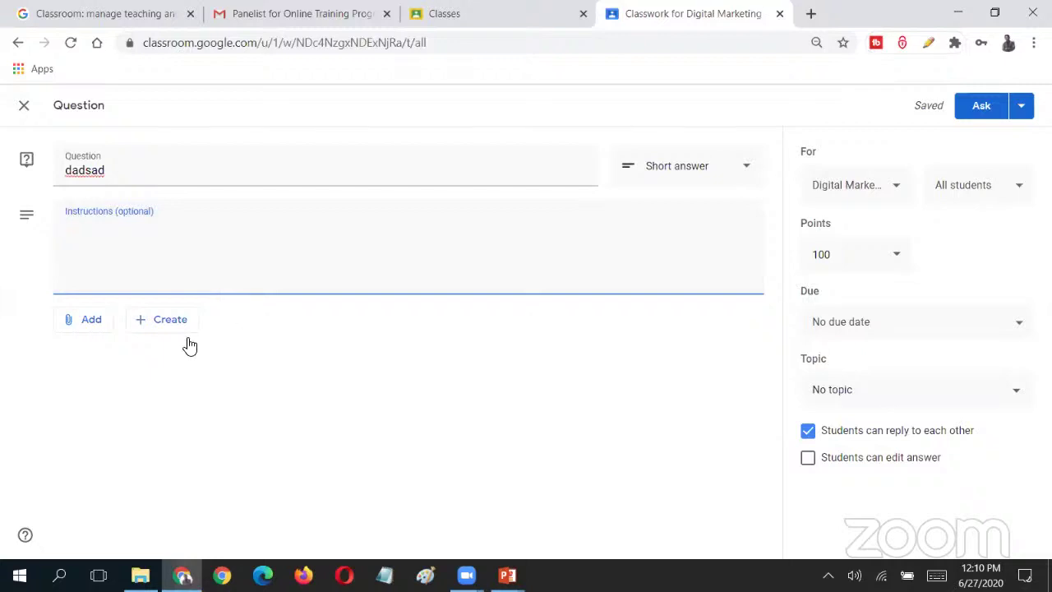
{"action": "left_click", "coordinate": [104, 332]}
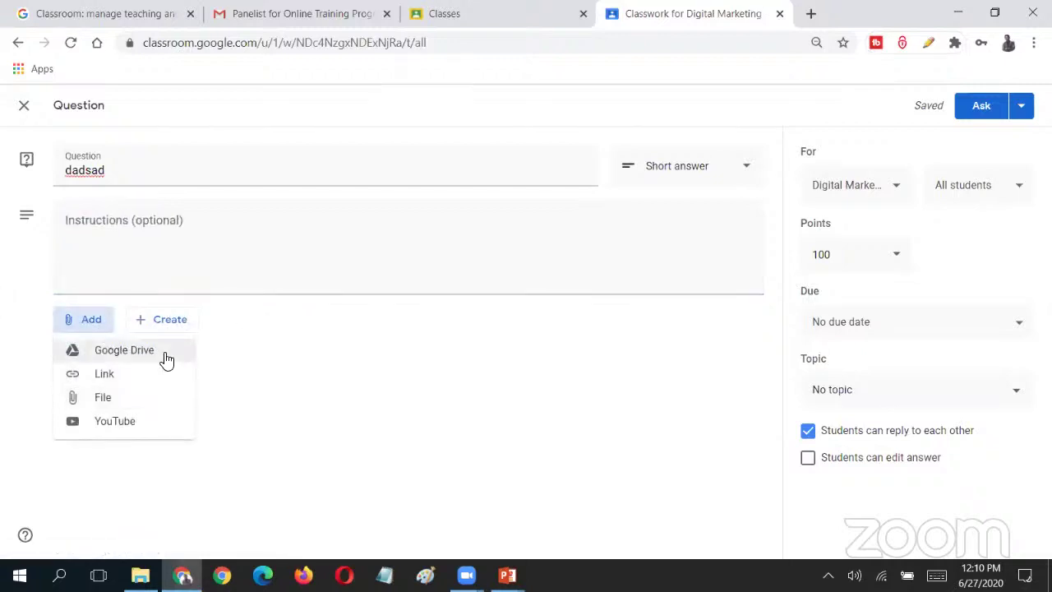
- Review the attachment, points, due date and topic options, keeping 100 points and No topic
{"action": "left_click", "coordinate": [97, 326]}
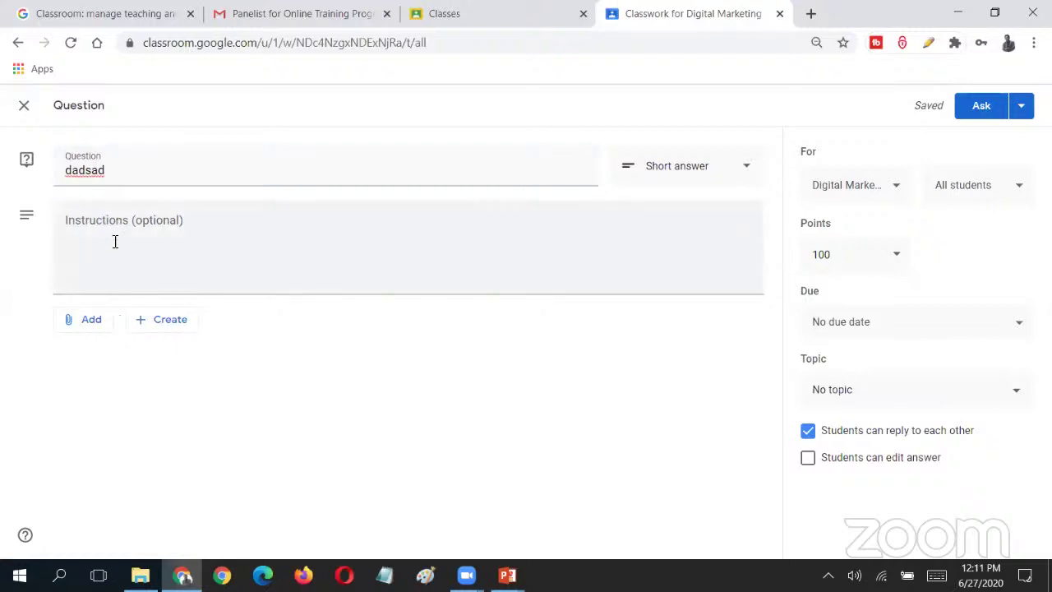
{"action": "left_click", "coordinate": [99, 325]}
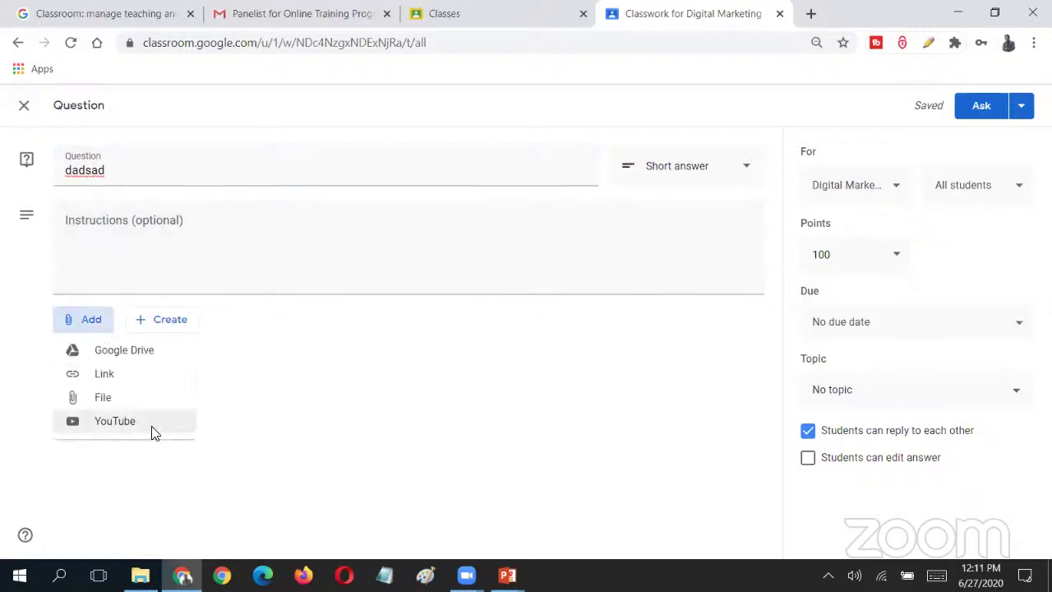
{"action": "left_click", "coordinate": [169, 350]}
{"action": "left_click", "coordinate": [185, 285]}
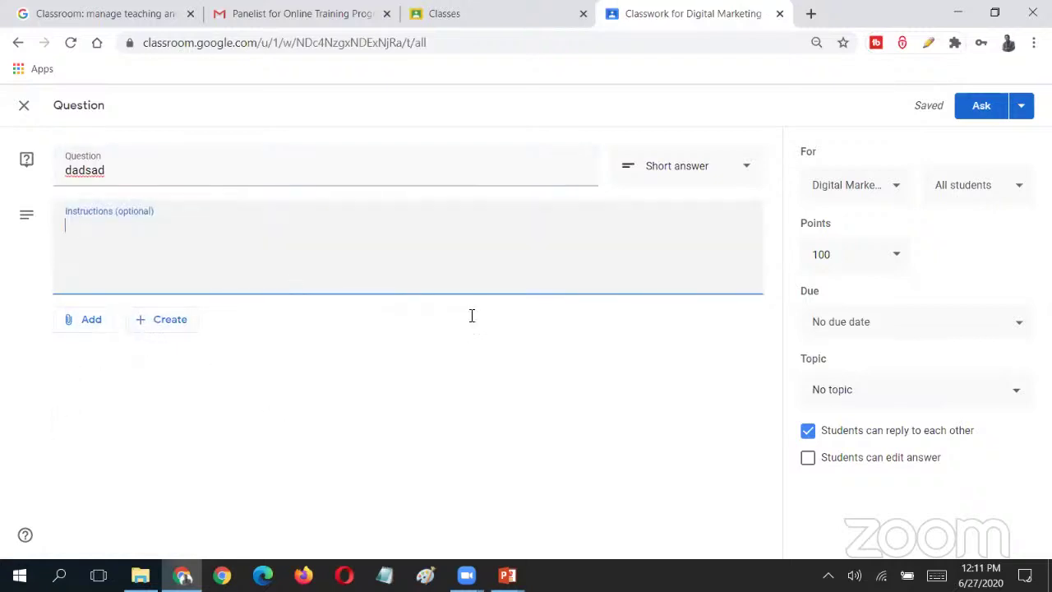
{"action": "left_click", "coordinate": [896, 260]}
{"action": "left_click", "coordinate": [868, 253]}
{"action": "left_click", "coordinate": [942, 334]}
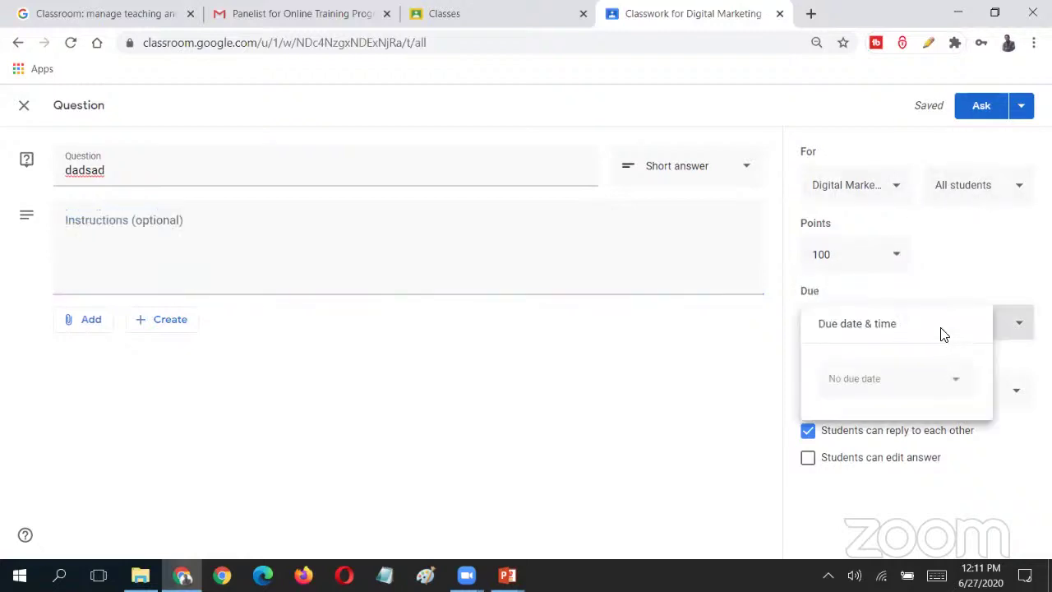
{"action": "left_click", "coordinate": [1002, 397]}
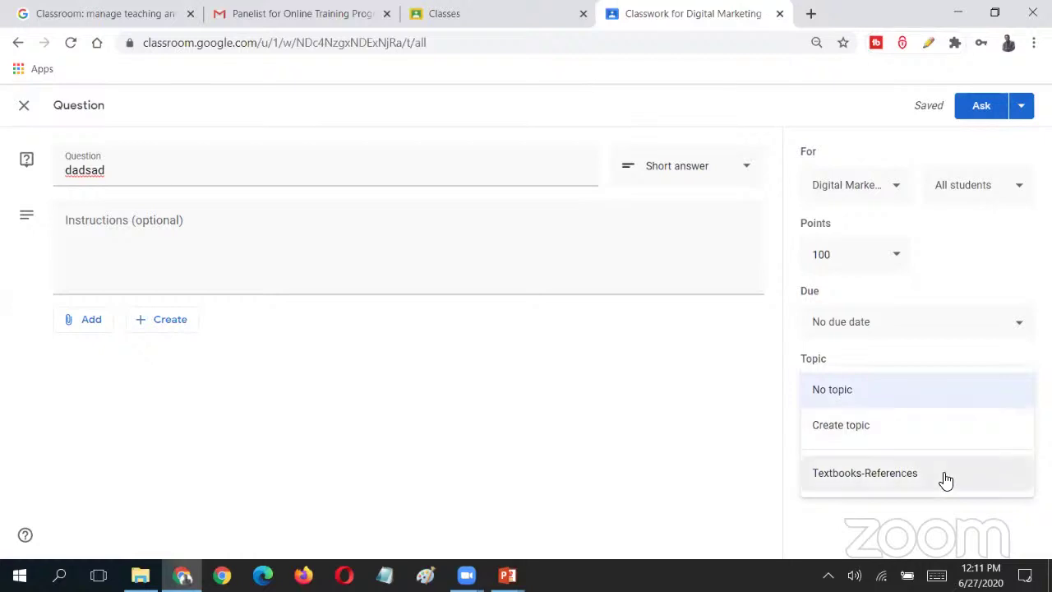
{"action": "left_click", "coordinate": [1004, 360]}
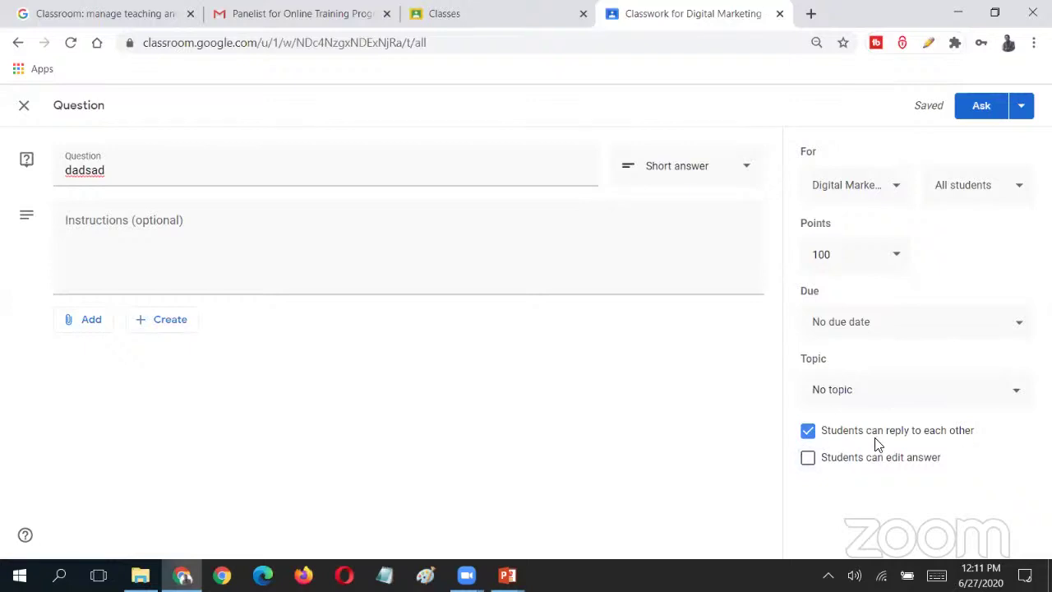
- Turn off 'Students can reply to each other' for the question
{"action": "left_click", "coordinate": [807, 432]}
{"action": "left_click", "coordinate": [808, 433]}
{"action": "left_click", "coordinate": [809, 433]}
{"action": "left_click", "coordinate": [104, 326]}
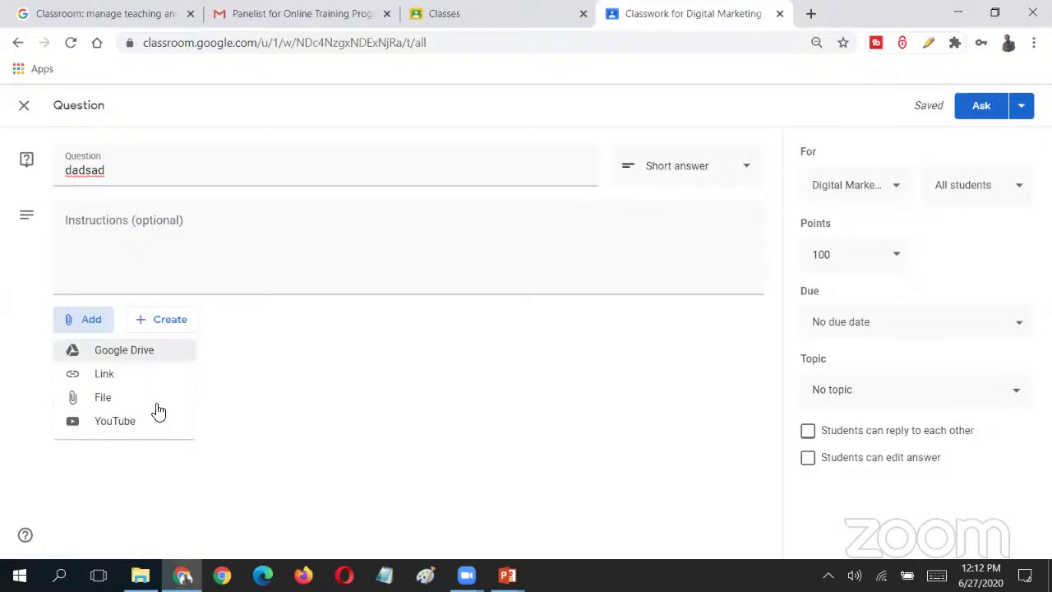
- Create a new blank Google Slides presentation attached to the dadsad question
{"action": "left_click", "coordinate": [203, 370]}
{"action": "left_click", "coordinate": [81, 327]}
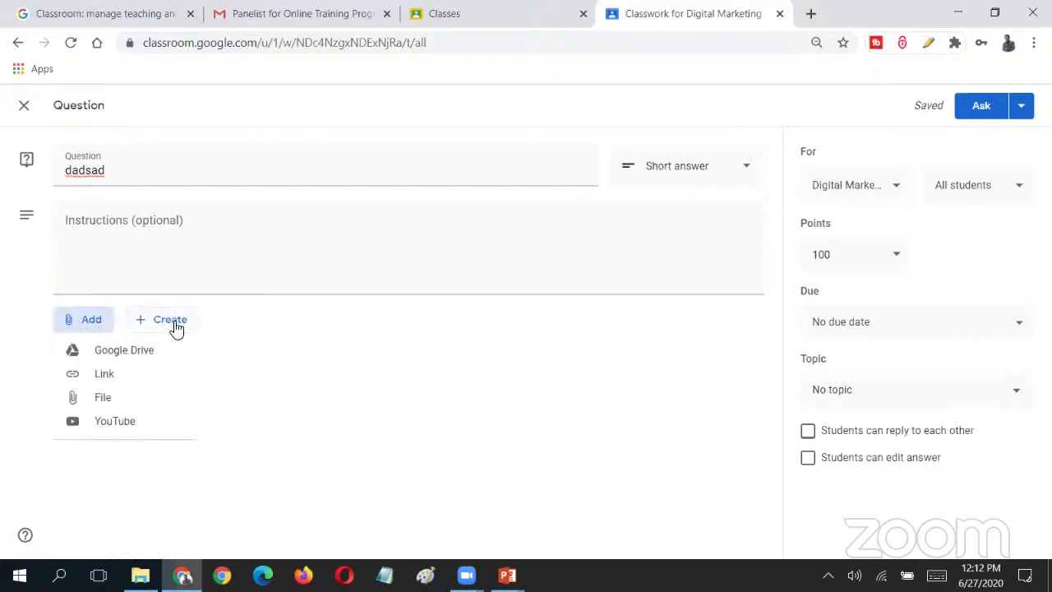
{"action": "left_click", "coordinate": [330, 461]}
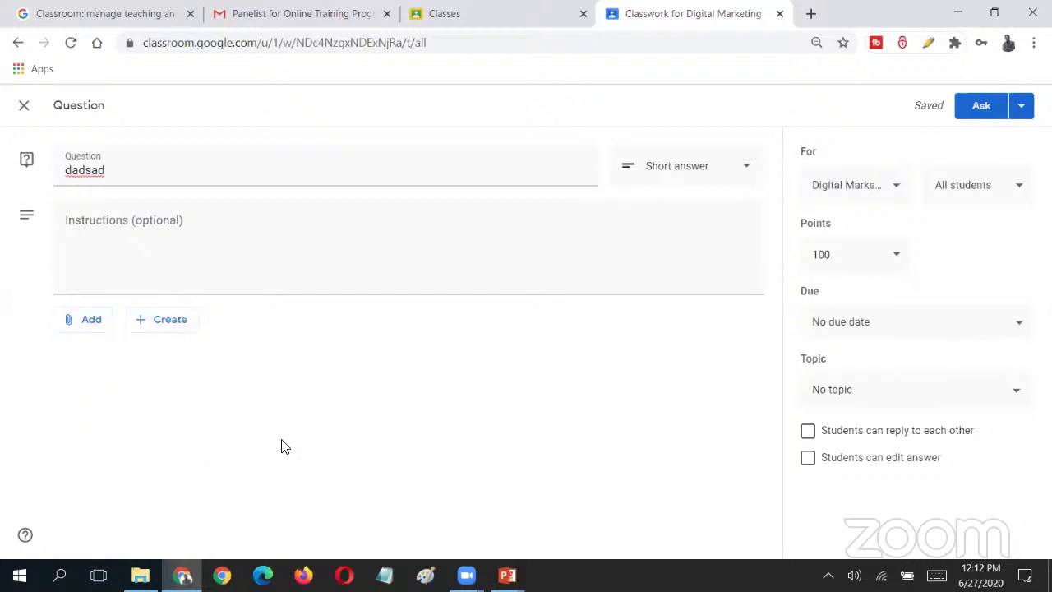
{"action": "left_click", "coordinate": [165, 327]}
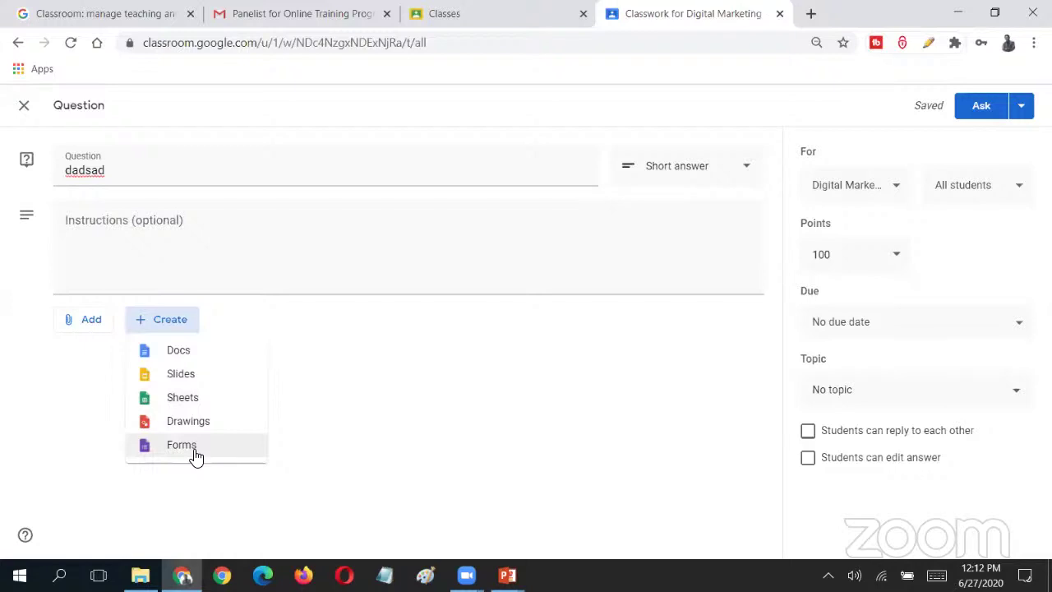
{"action": "left_click", "coordinate": [206, 374]}
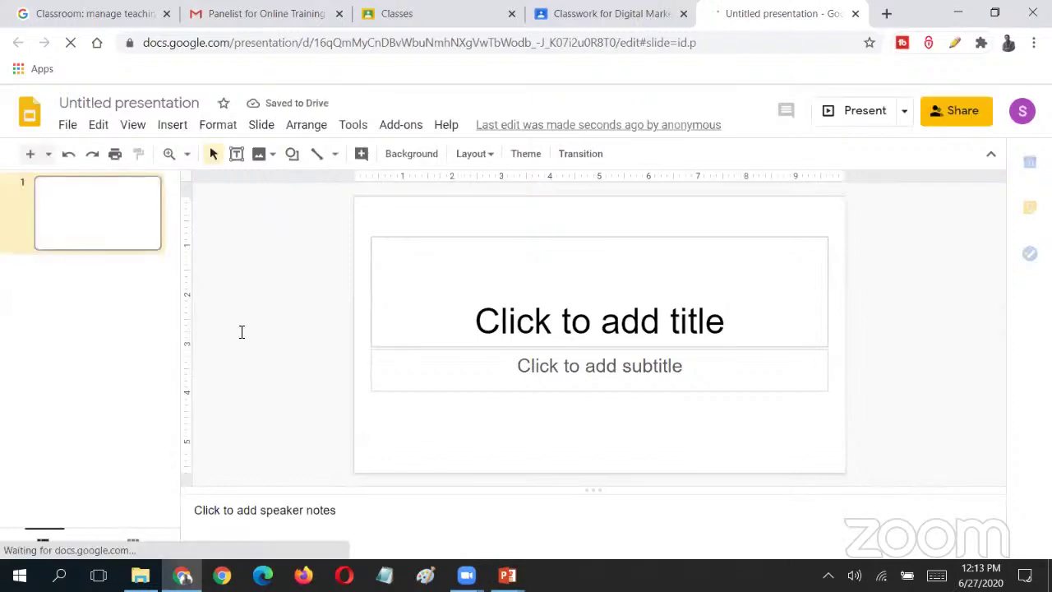
- Fill the slide's title placeholder with 'ddsadasdasada'
{"action": "left_click", "coordinate": [68, 126]}
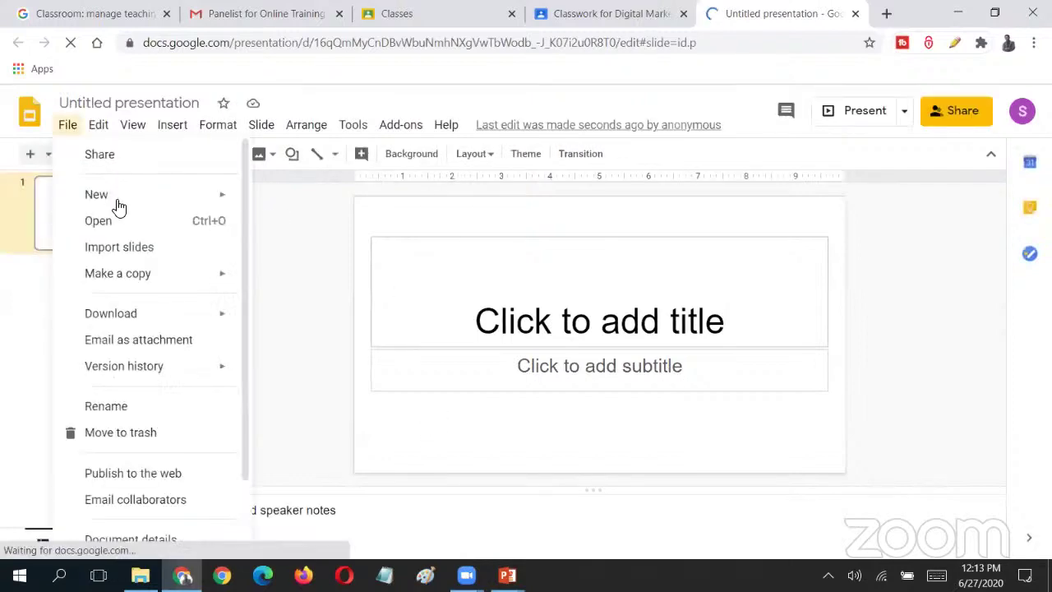
{"action": "left_click", "coordinate": [294, 244]}
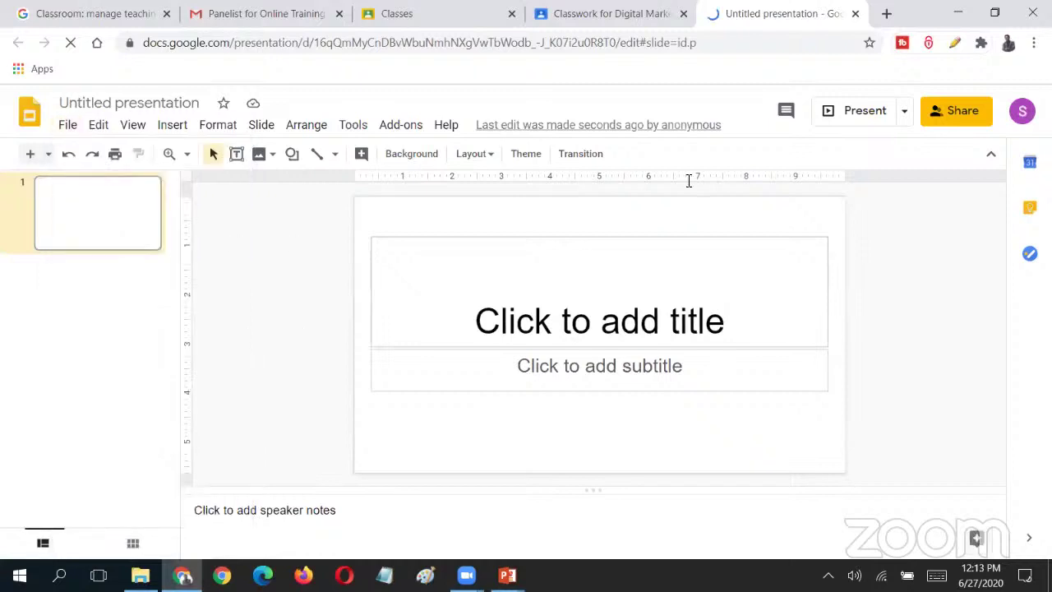
{"action": "left_click", "coordinate": [604, 322]}
{"action": "type", "text": "dsada"}
{"action": "left_click_drag", "start_coordinate": [689, 322], "coordinate": [348, 324]}
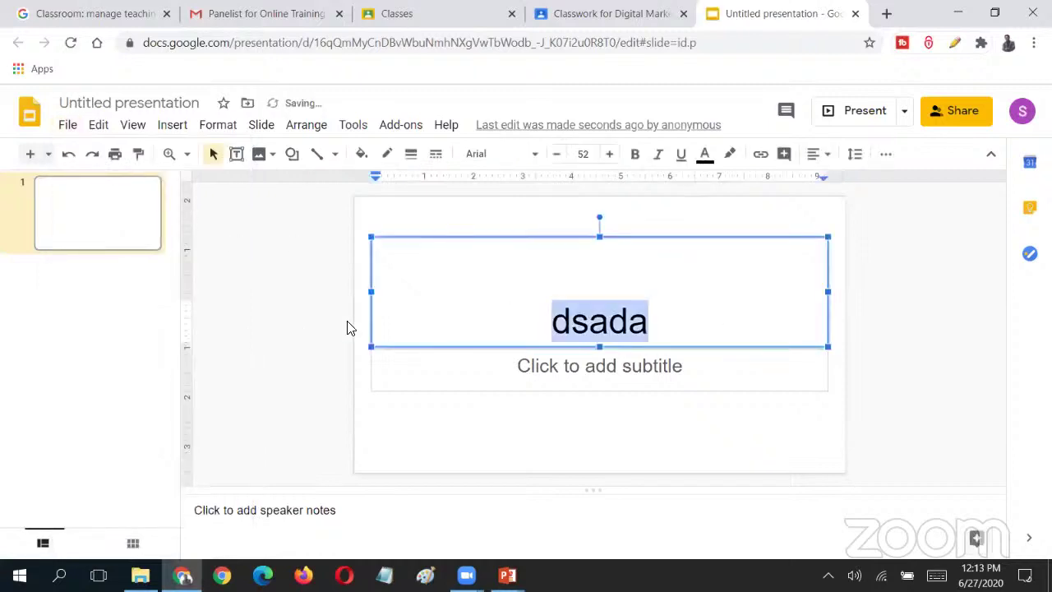
{"action": "left_click", "coordinate": [274, 326]}
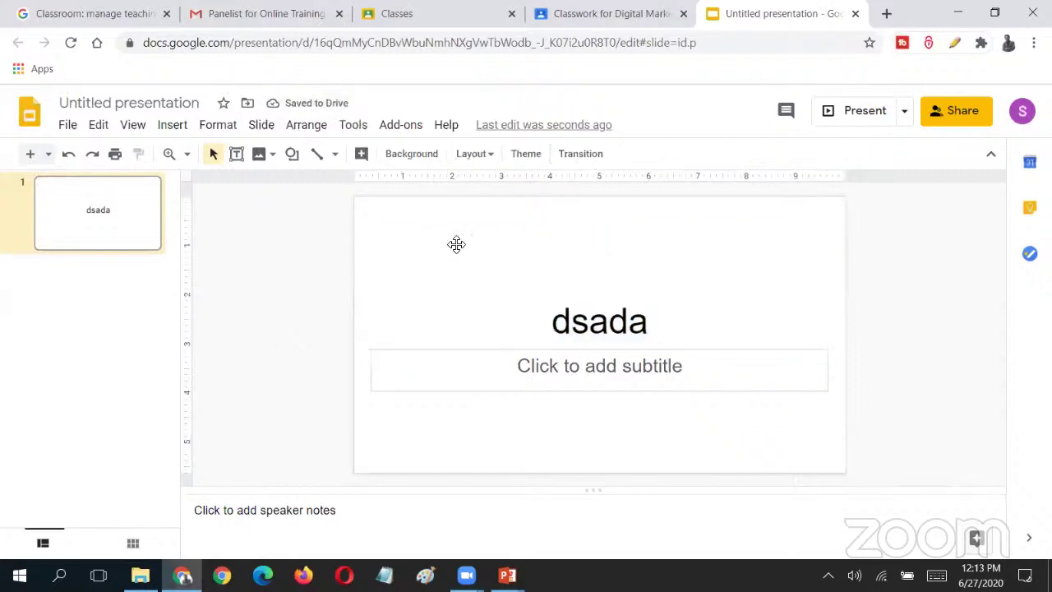
{"action": "left_click", "coordinate": [570, 322]}
{"action": "type", "text": "dsadasda"}
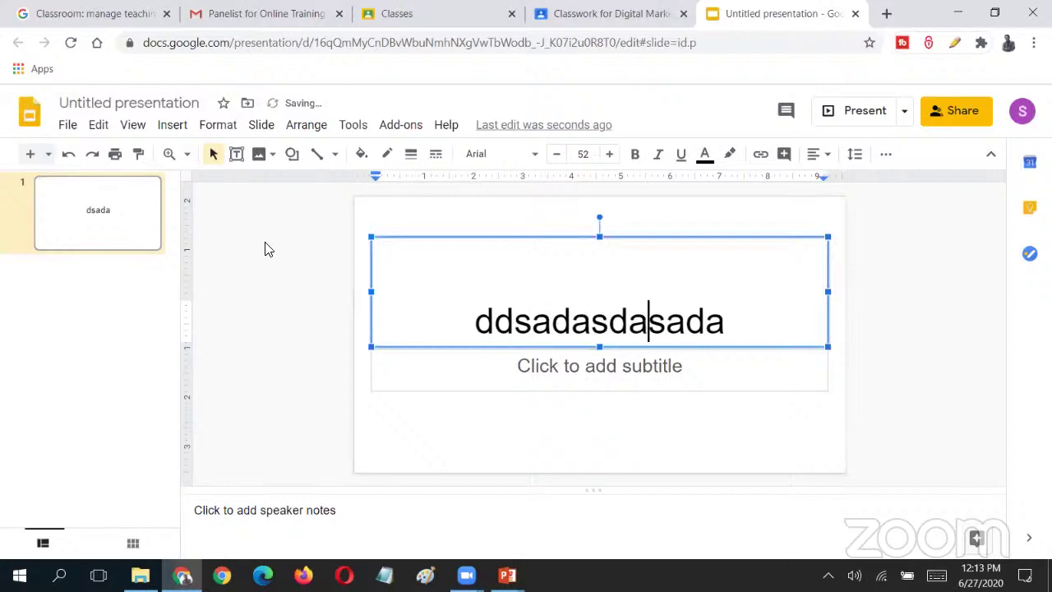
{"action": "left_click", "coordinate": [274, 247]}
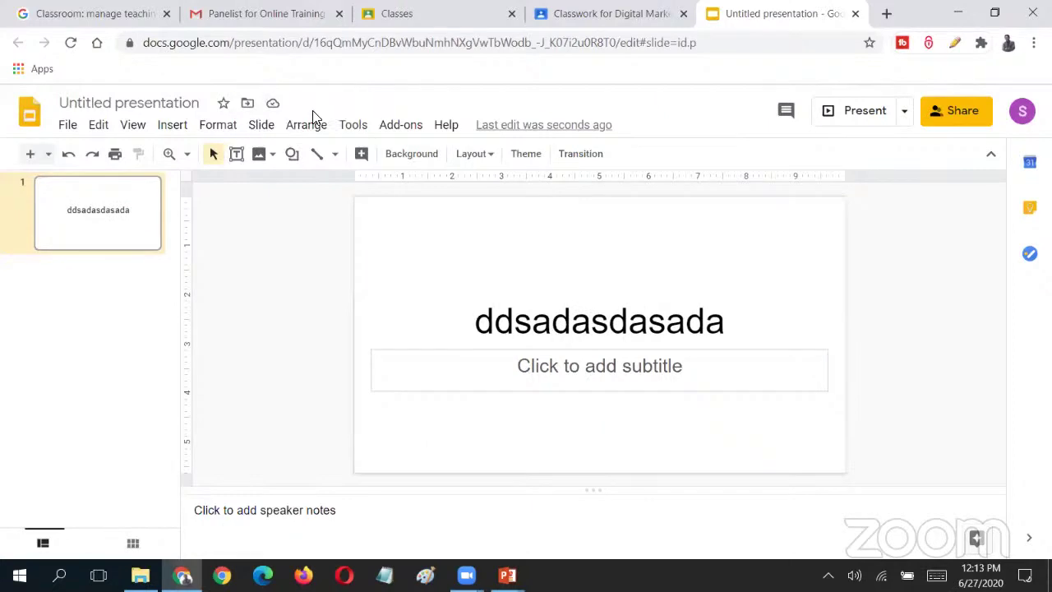
- Open the presentation's sharing settings, skipping naming it first
{"action": "left_click", "coordinate": [47, 154]}
{"action": "left_click", "coordinate": [584, 144]}
{"action": "left_click", "coordinate": [945, 113]}
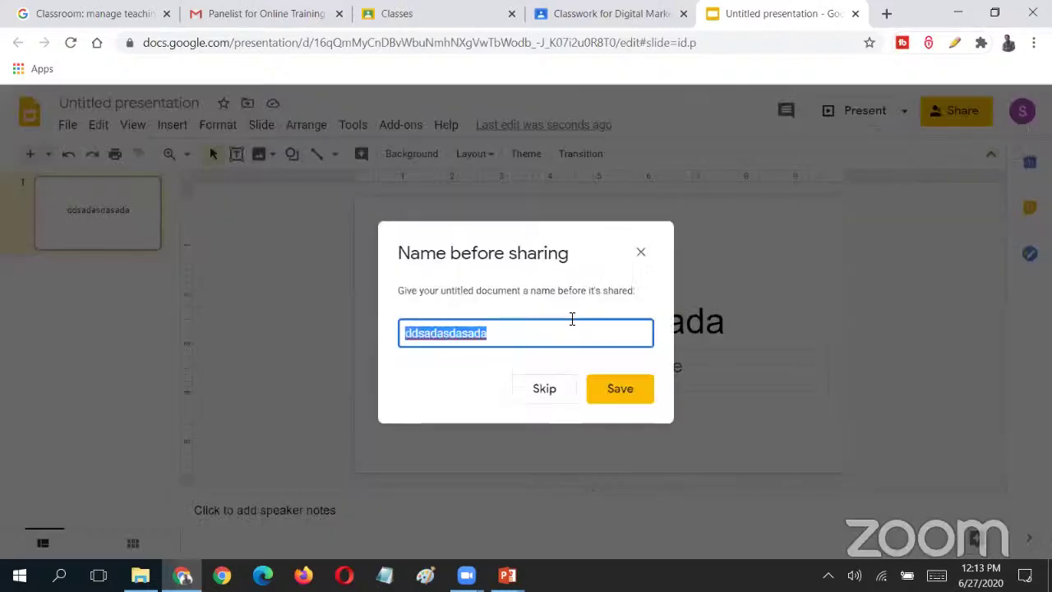
{"action": "left_click", "coordinate": [559, 391]}
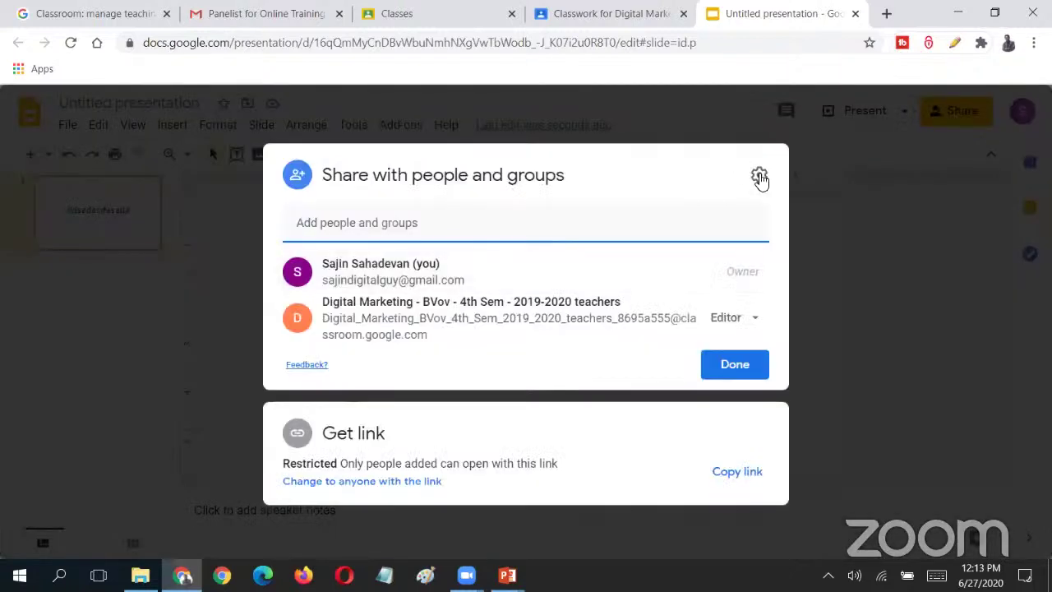
- Apply the Paperback theme to the presentation and return to the Classroom question
{"action": "left_click", "coordinate": [735, 364]}
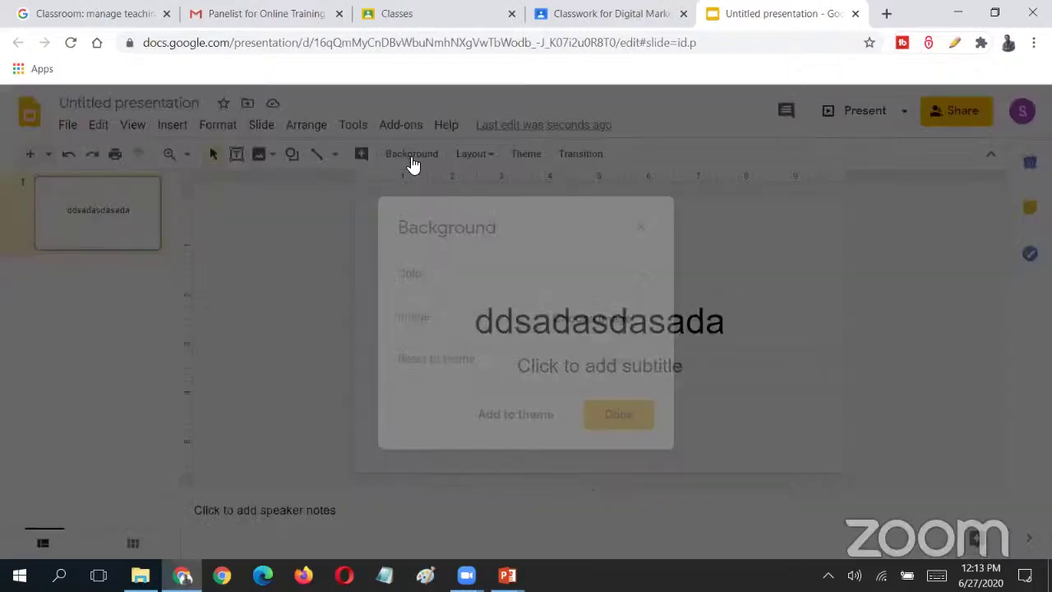
{"action": "left_click", "coordinate": [411, 156]}
{"action": "left_click", "coordinate": [641, 227]}
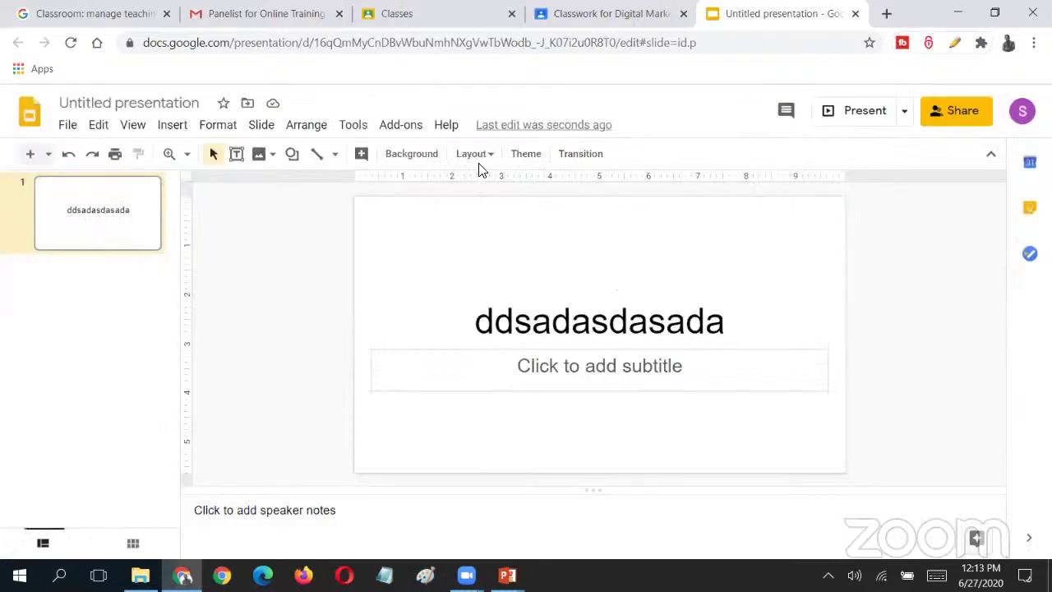
{"action": "left_click", "coordinate": [542, 153]}
{"action": "scroll", "coordinate": [904, 434], "scroll_direction": "down", "scroll_amount": 5}
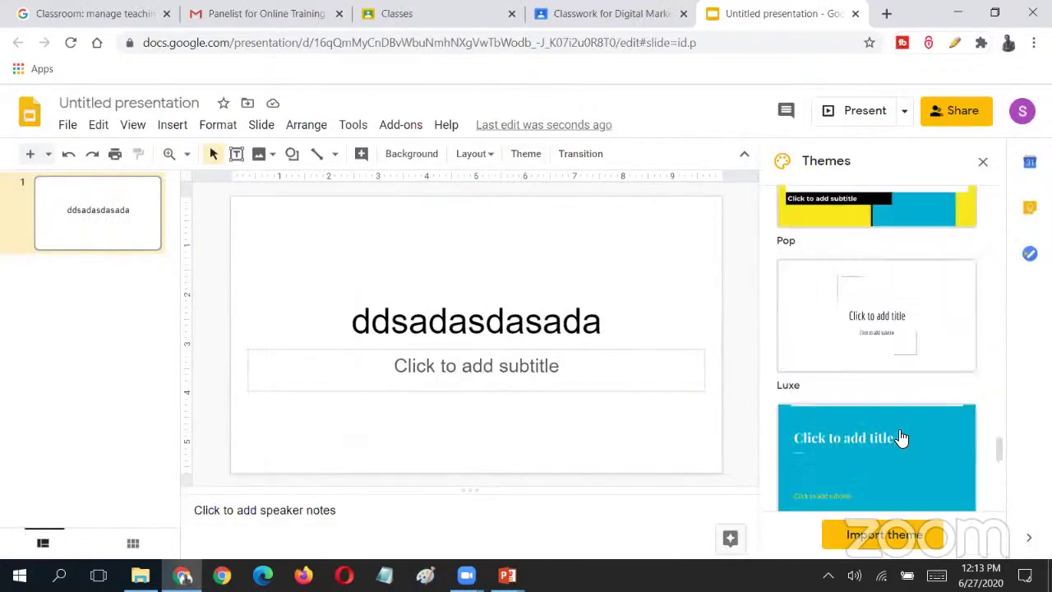
{"action": "scroll", "coordinate": [896, 411], "scroll_direction": "down", "scroll_amount": 5}
{"action": "left_click", "coordinate": [893, 336]}
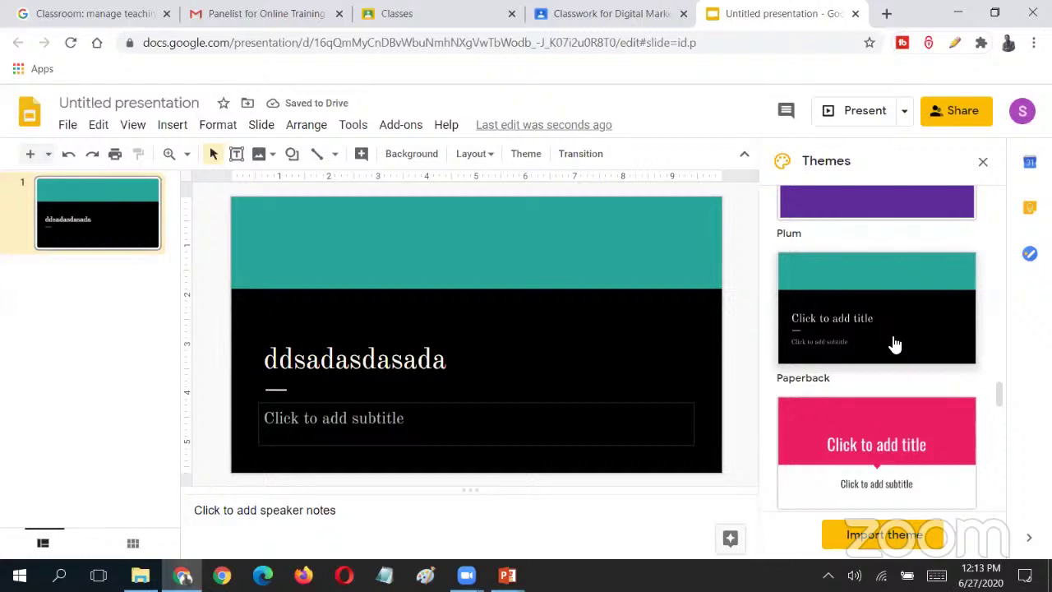
{"action": "left_click", "coordinate": [984, 162]}
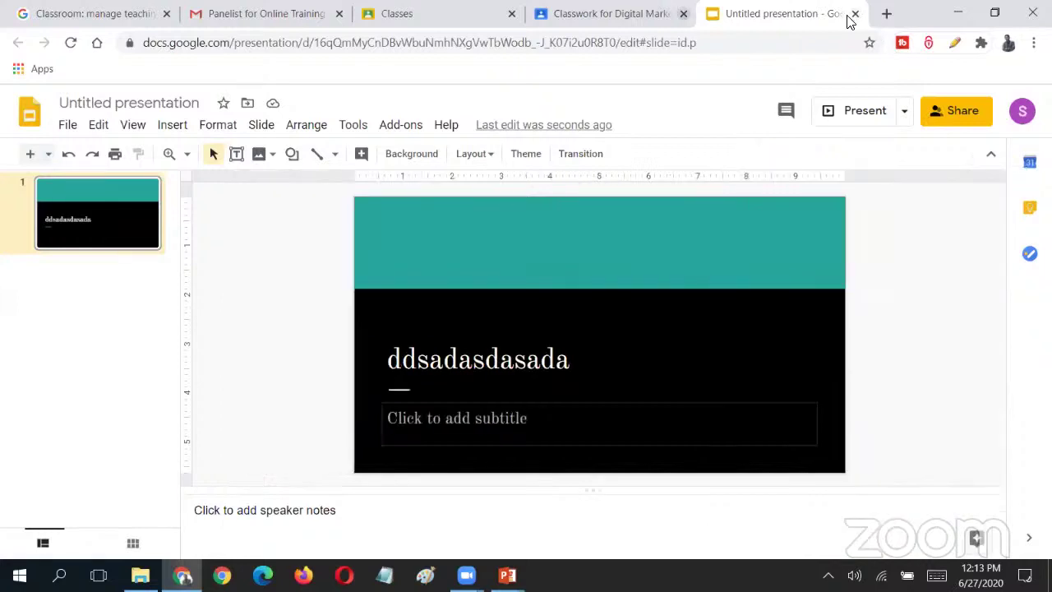
{"action": "left_click", "coordinate": [853, 15]}
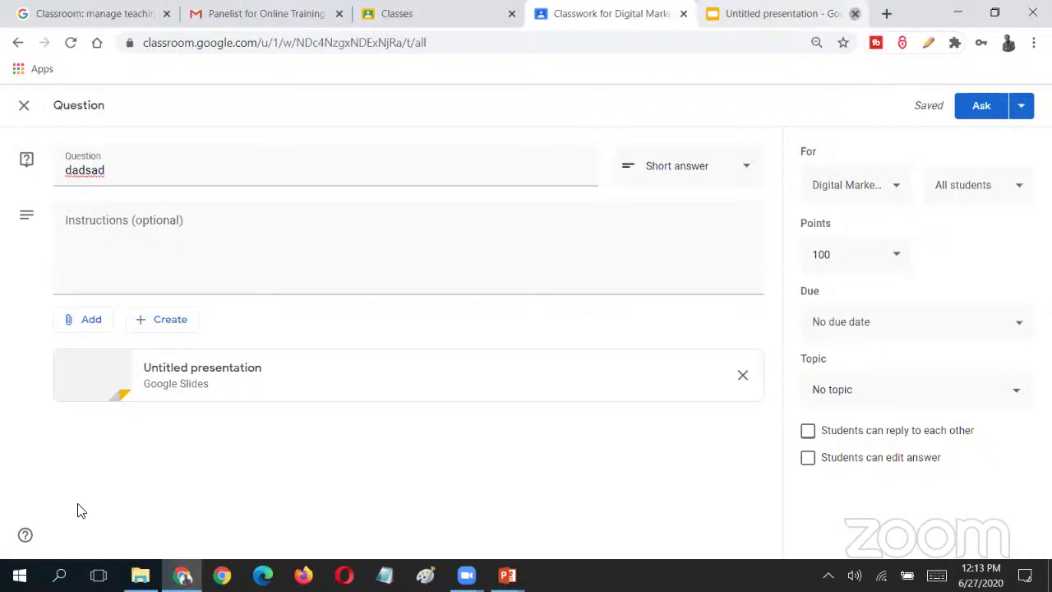
- Keep the dadsad question as a draft and start a new Material post in Digital Marketing
{"action": "left_click", "coordinate": [171, 333]}
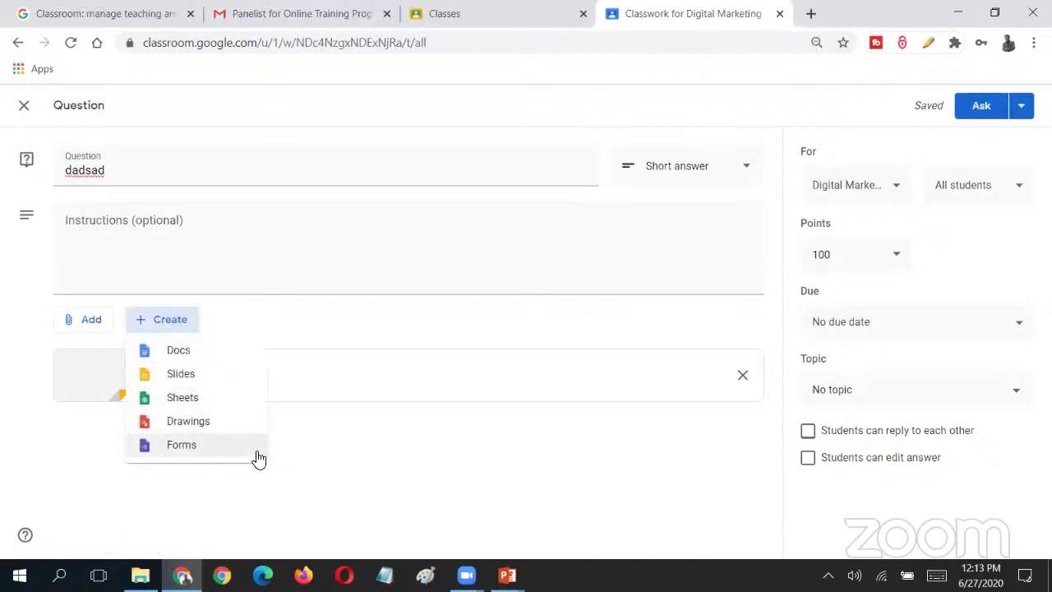
{"action": "left_click", "coordinate": [344, 473]}
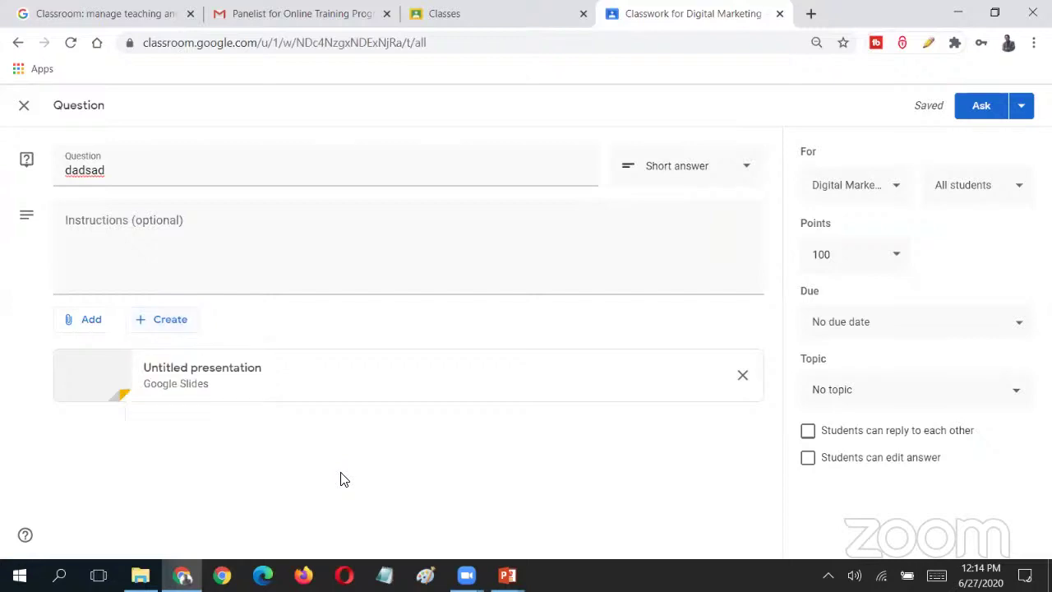
{"action": "left_click", "coordinate": [25, 109]}
{"action": "left_click", "coordinate": [280, 172]}
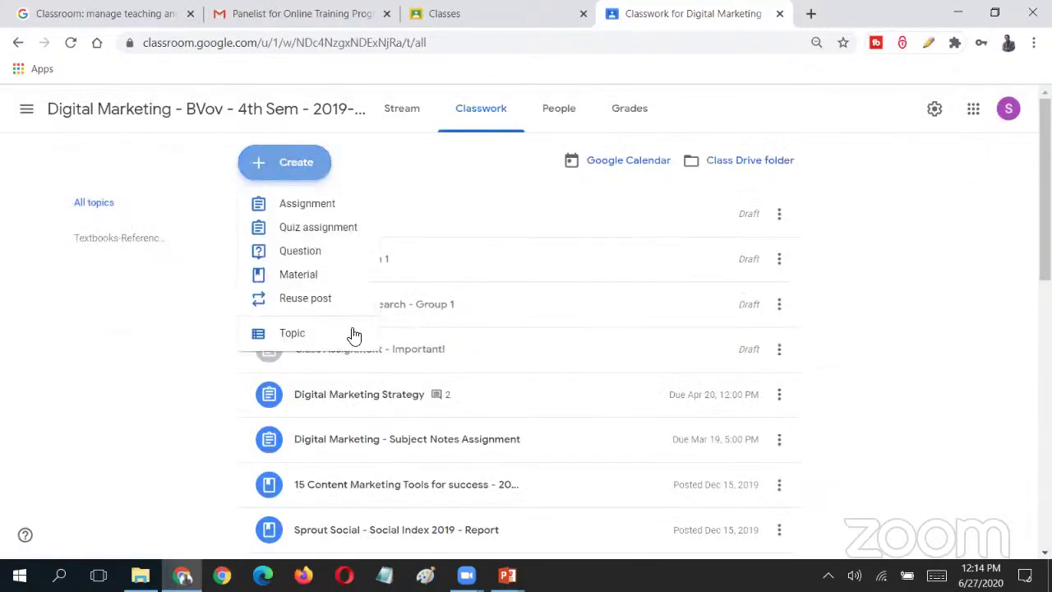
{"action": "left_click", "coordinate": [336, 284]}
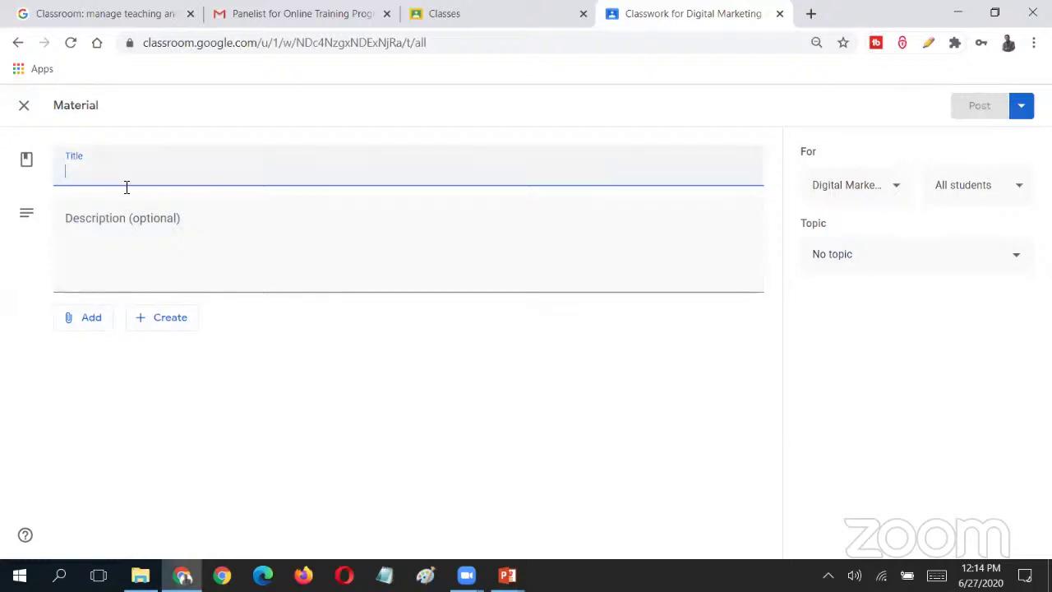
- Title the material 'Reference Material - 1' and describe it as insights about Digital Marketing strategies
{"action": "type", "text": "Refere"}
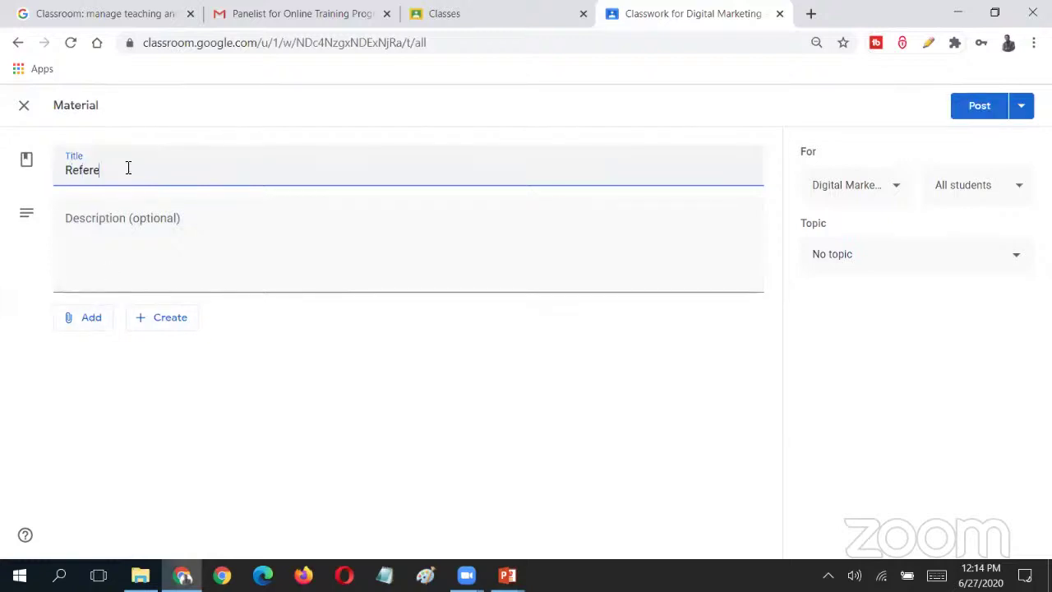
{"action": "type", "text": "nce Material - 1"}
{"action": "key", "text": "Tab"}
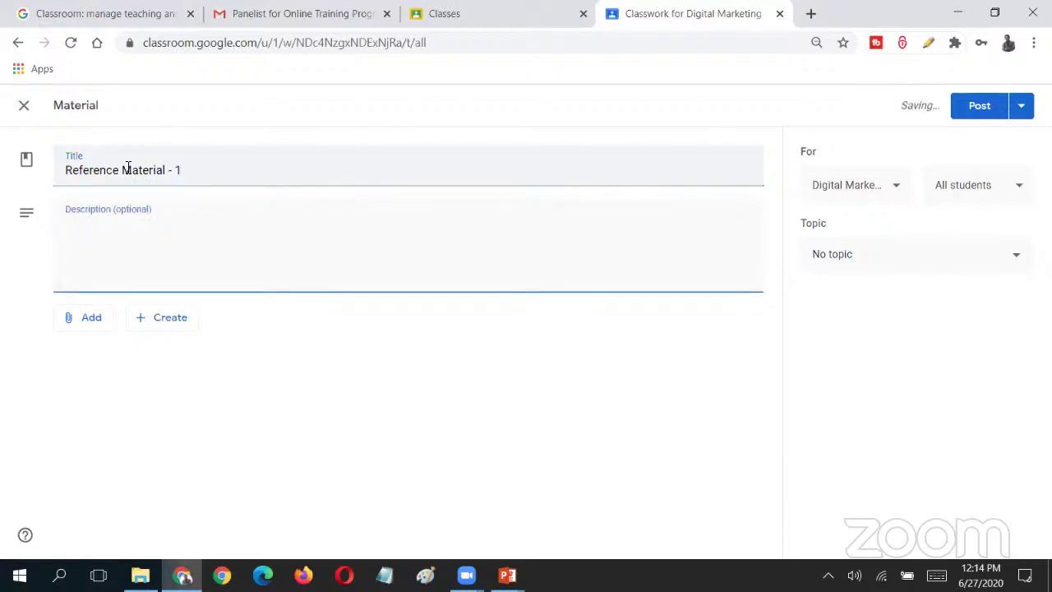
{"action": "type", "text": "Students, please refer th"}
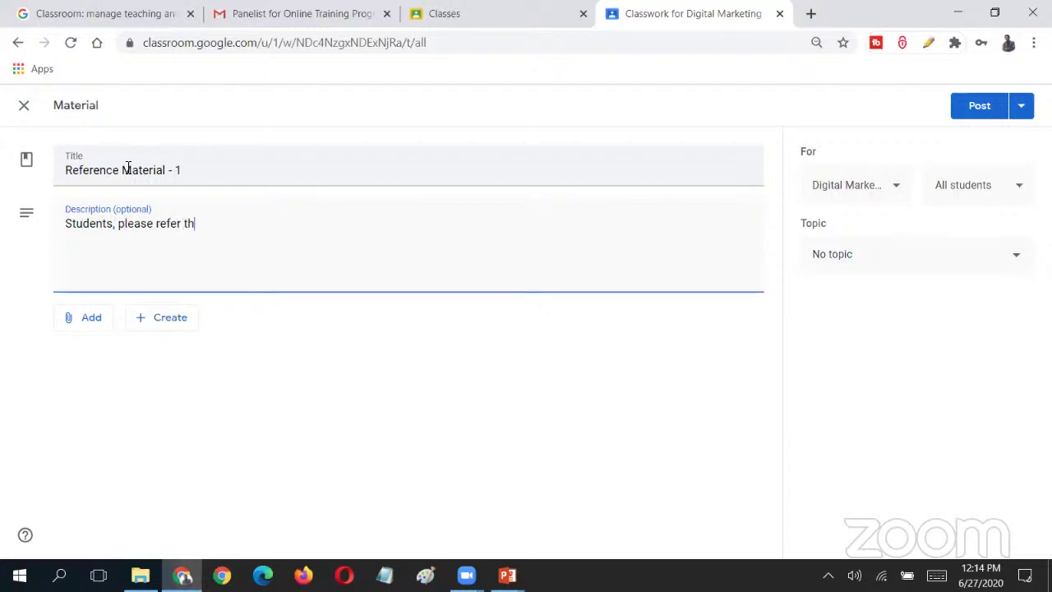
{"action": "type", "text": "is material for"}
{"action": "type", "text": "nsight"}
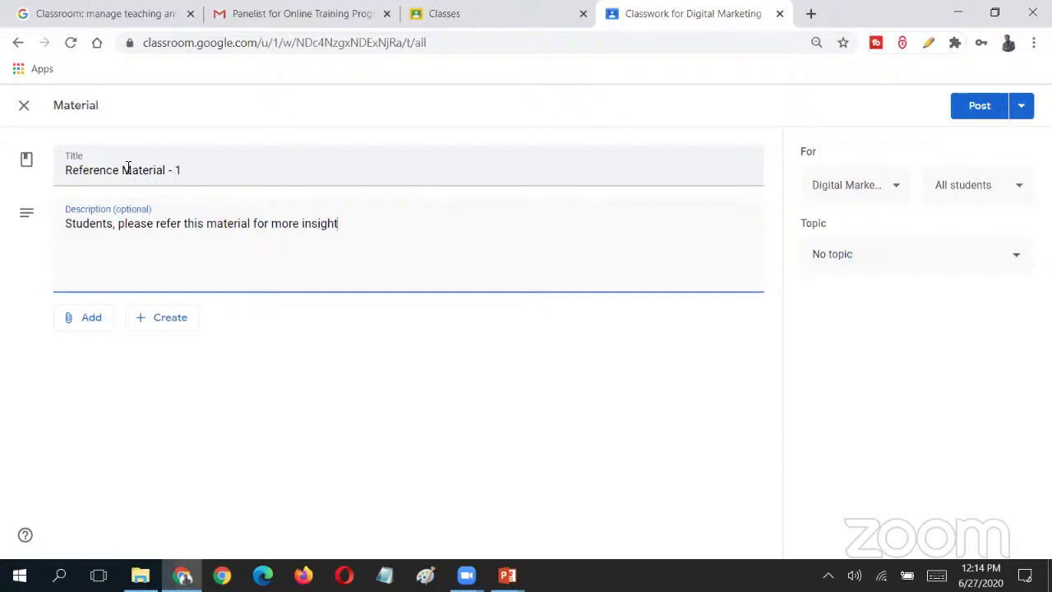
{"action": "type", "text": "s about Digitala"}
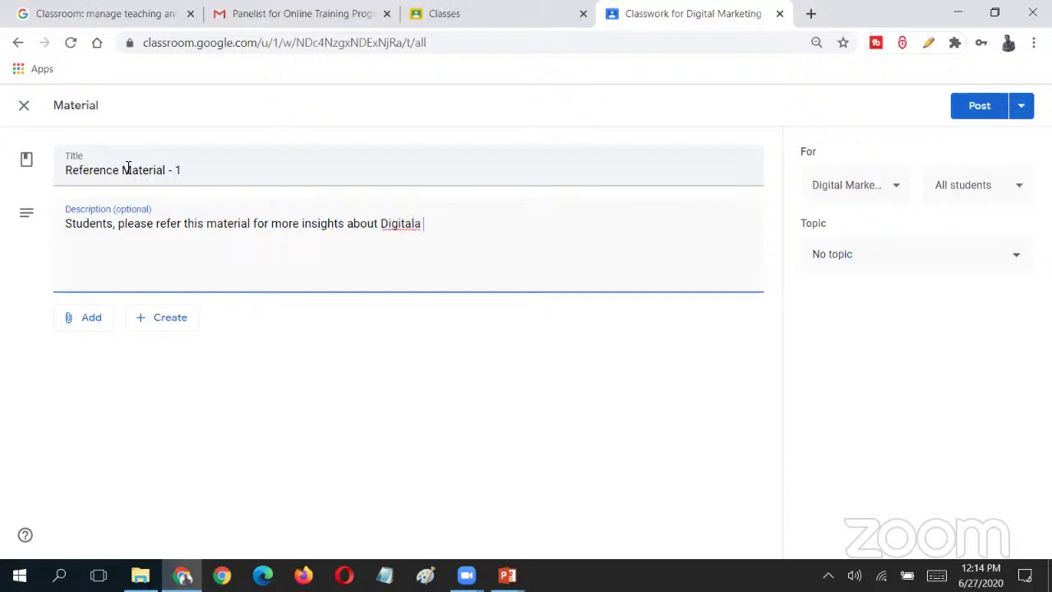
{"action": "key", "text": "BackSpace"}
{"action": "key", "text": "BackSpace"}
{"action": "type", "text": "Marketing strategies."}
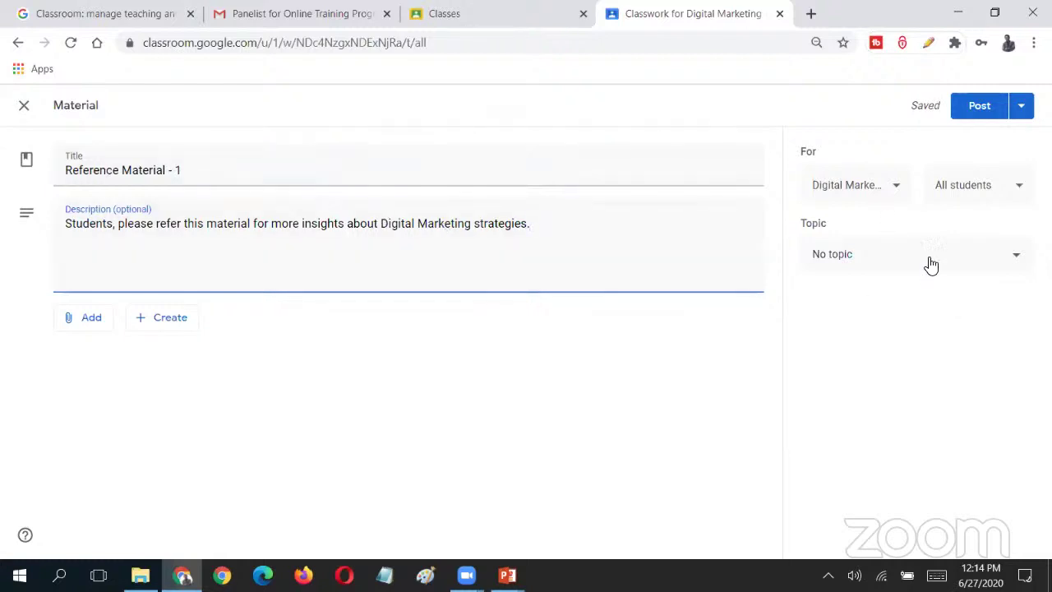
- Upload 'Does Social Media Help Businesses Boost their Webstore Reach.docx' from the computer to the material
{"action": "left_click", "coordinate": [89, 322]}
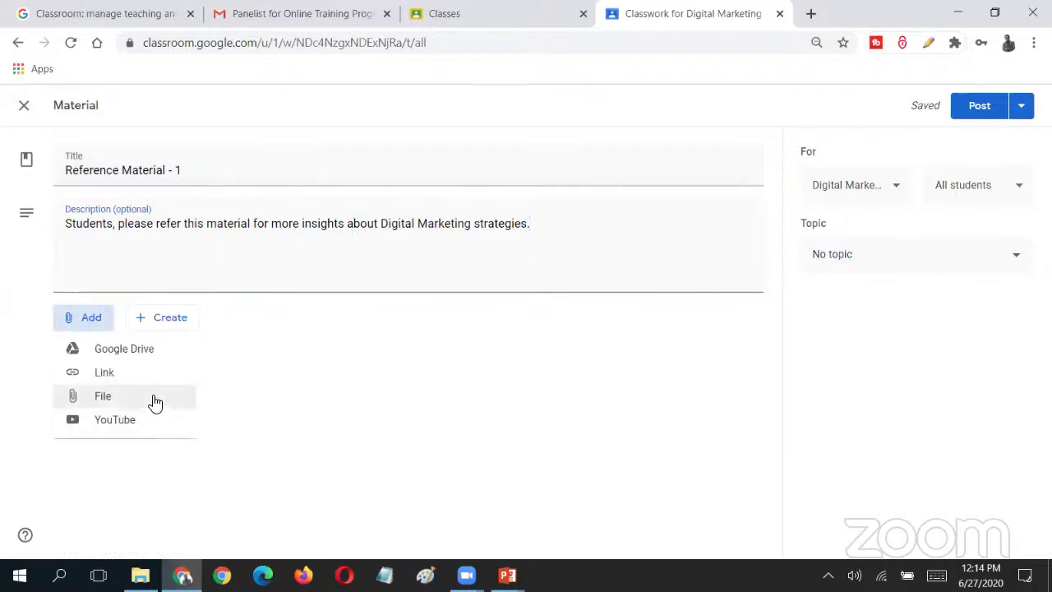
{"action": "left_click", "coordinate": [155, 403]}
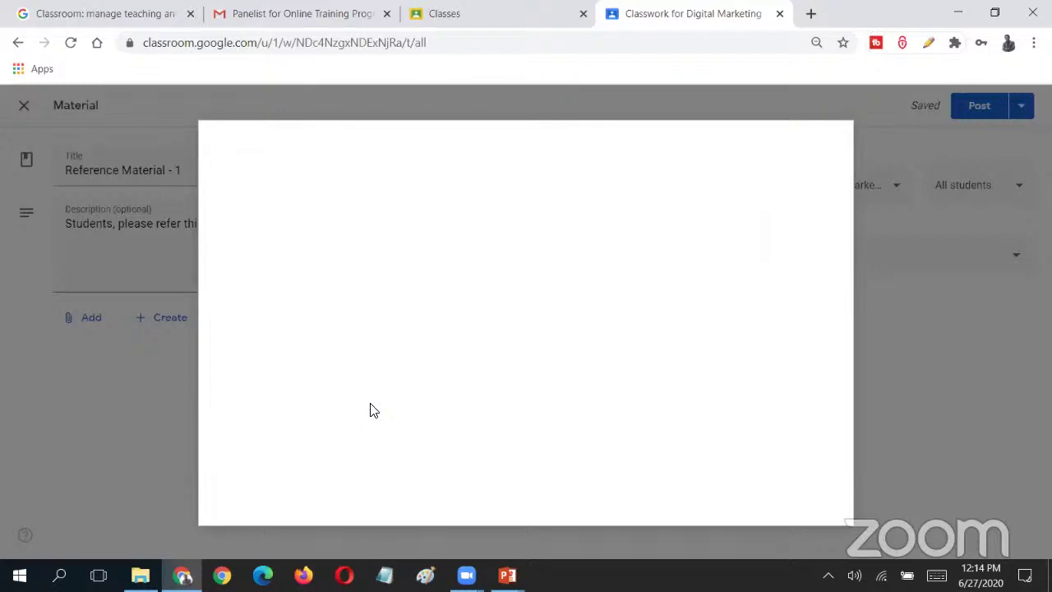
{"action": "left_click", "coordinate": [561, 339]}
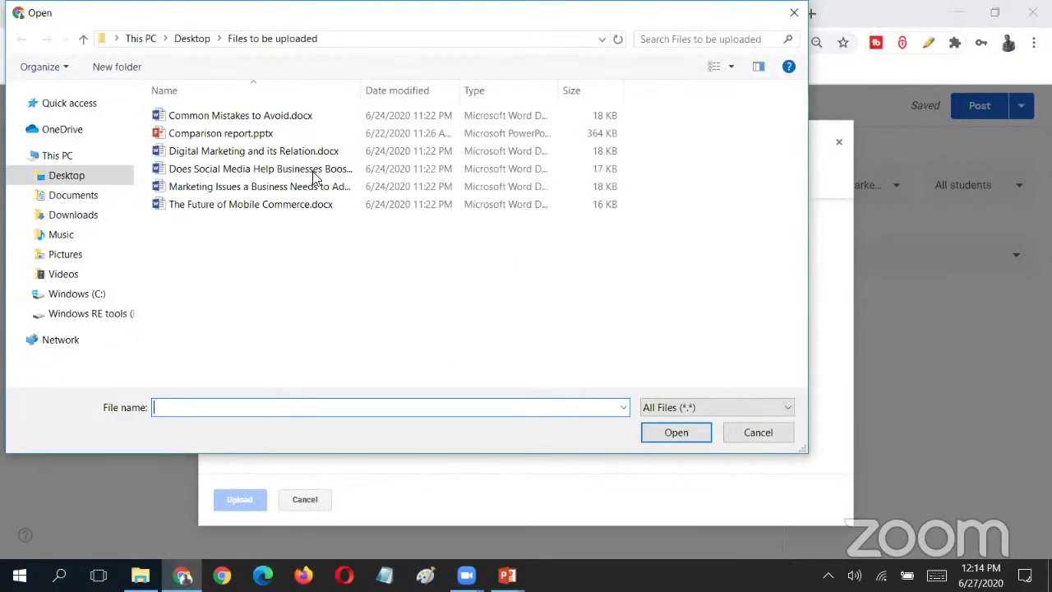
{"action": "double_click", "coordinate": [312, 175]}
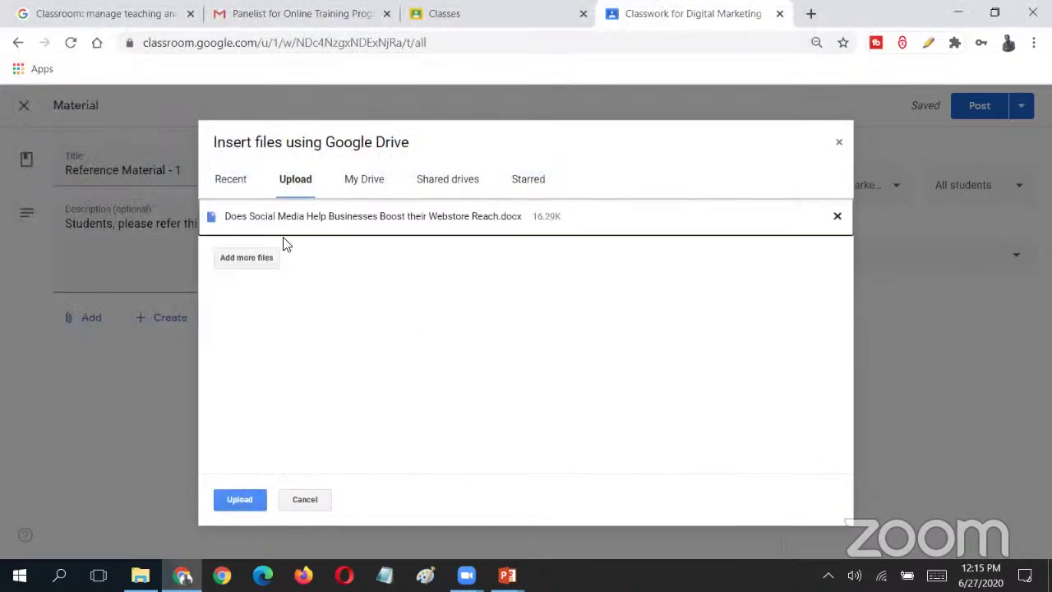
{"action": "left_click", "coordinate": [246, 499]}
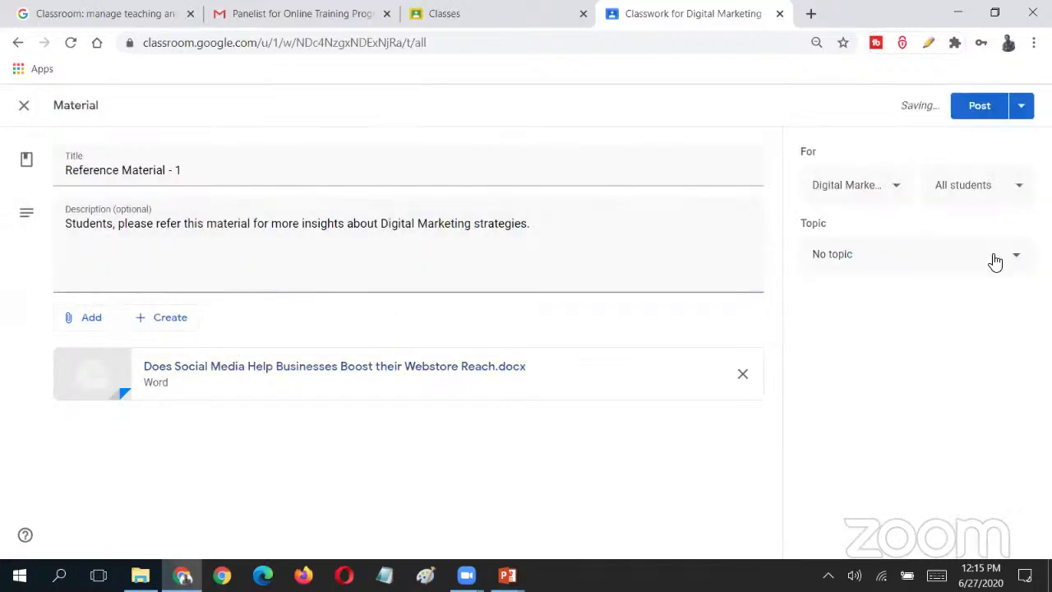
{"action": "left_click", "coordinate": [993, 260]}
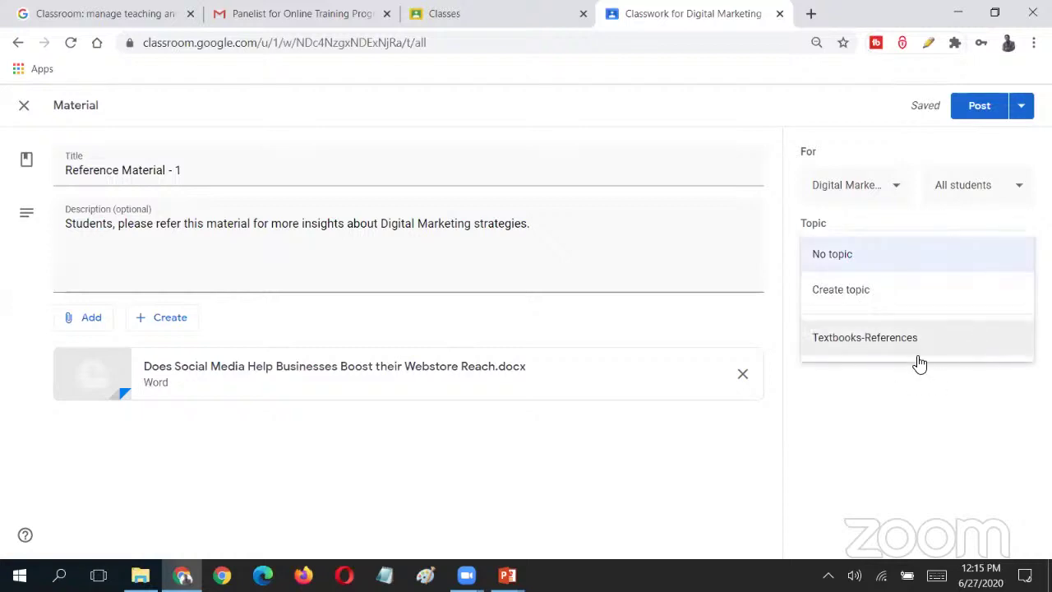
- File Reference Material - 1 under Textbooks-References, assign it to all students, and post it
{"action": "left_click", "coordinate": [935, 347]}
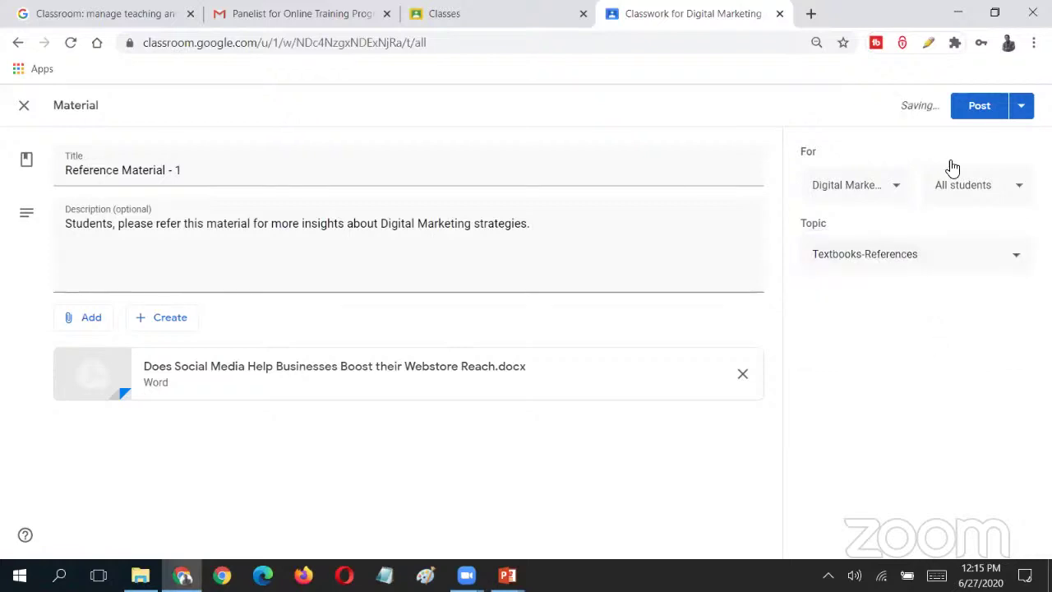
{"action": "left_click", "coordinate": [1029, 201]}
{"action": "left_click", "coordinate": [871, 120]}
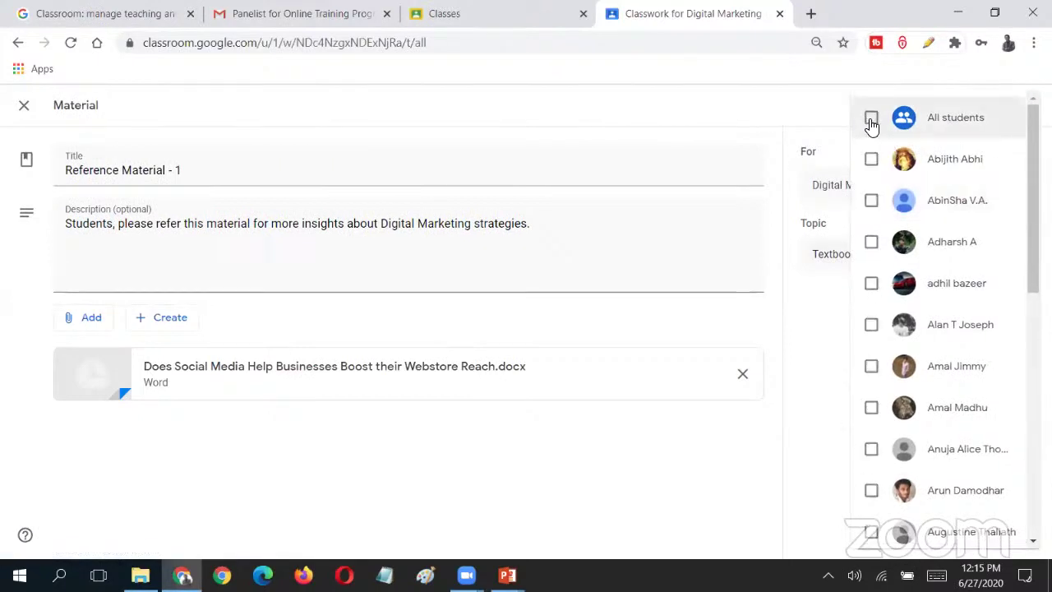
{"action": "left_click", "coordinate": [871, 120]}
{"action": "left_click", "coordinate": [871, 120]}
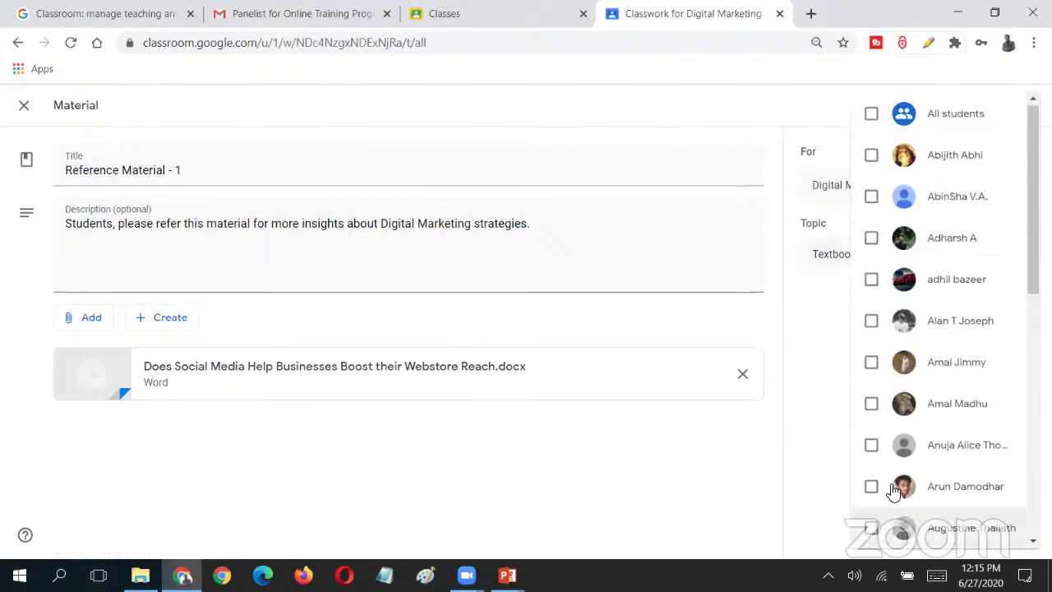
{"action": "left_click", "coordinate": [871, 120]}
{"action": "scroll", "coordinate": [857, 247], "scroll_direction": "down", "scroll_amount": 15}
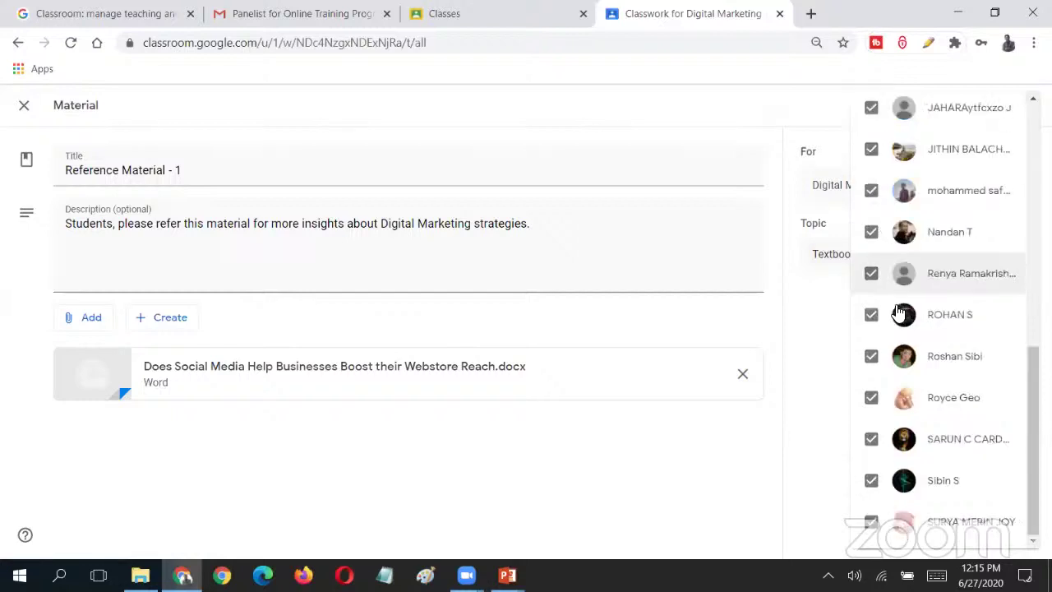
{"action": "left_click", "coordinate": [852, 362]}
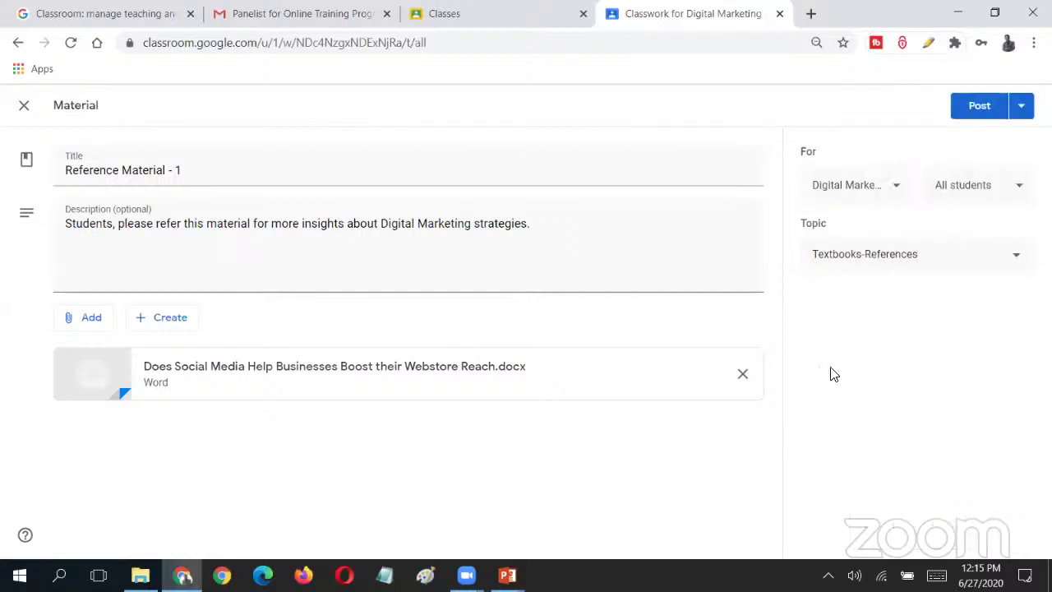
{"action": "left_click", "coordinate": [979, 109]}
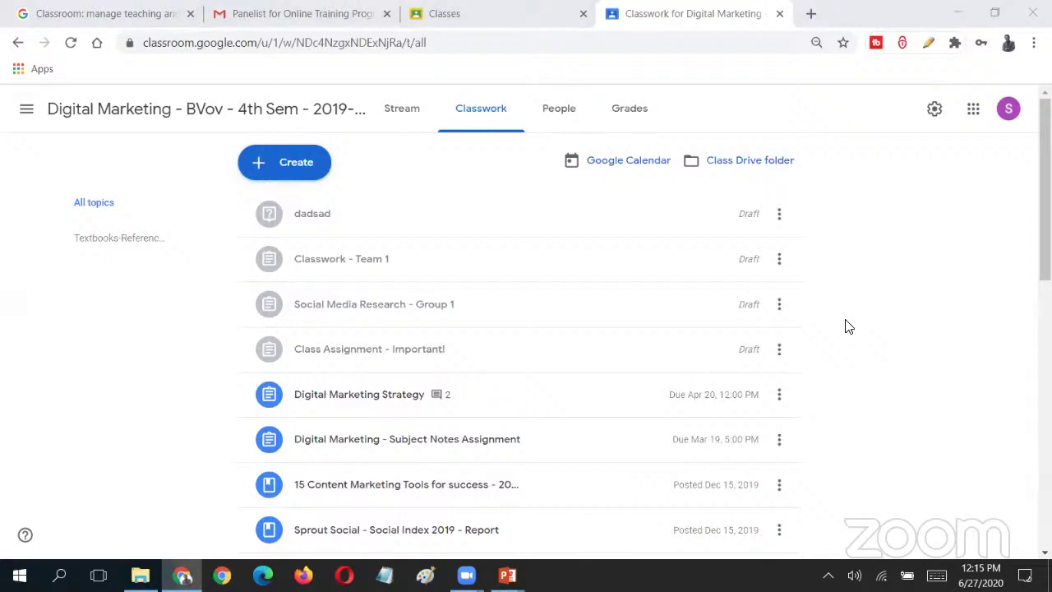
- Open the class calendar from Classwork and allow Calendar notifications
{"action": "left_click", "coordinate": [640, 167]}
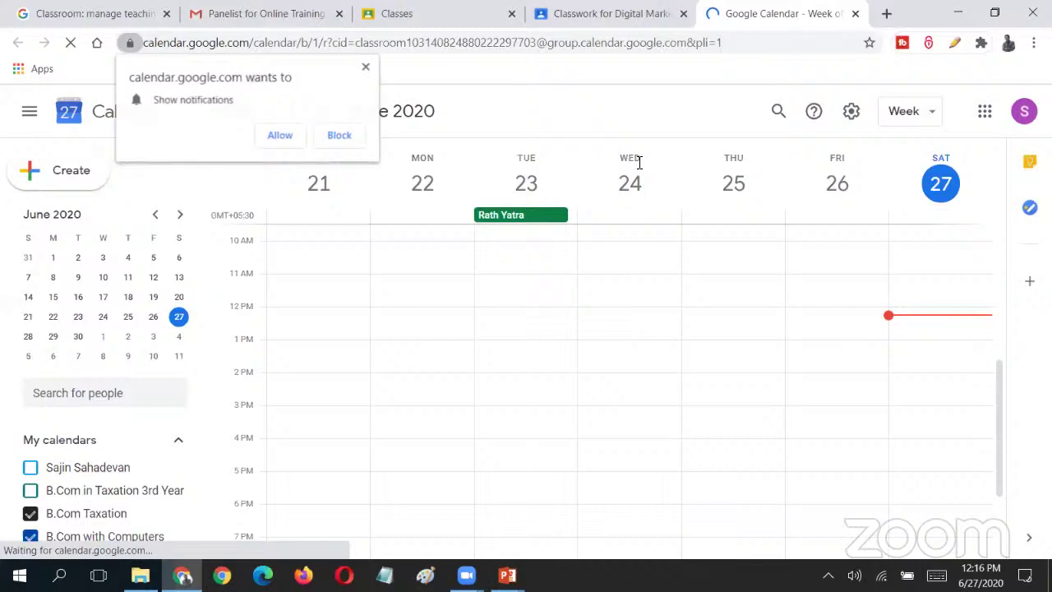
{"action": "left_click", "coordinate": [280, 136]}
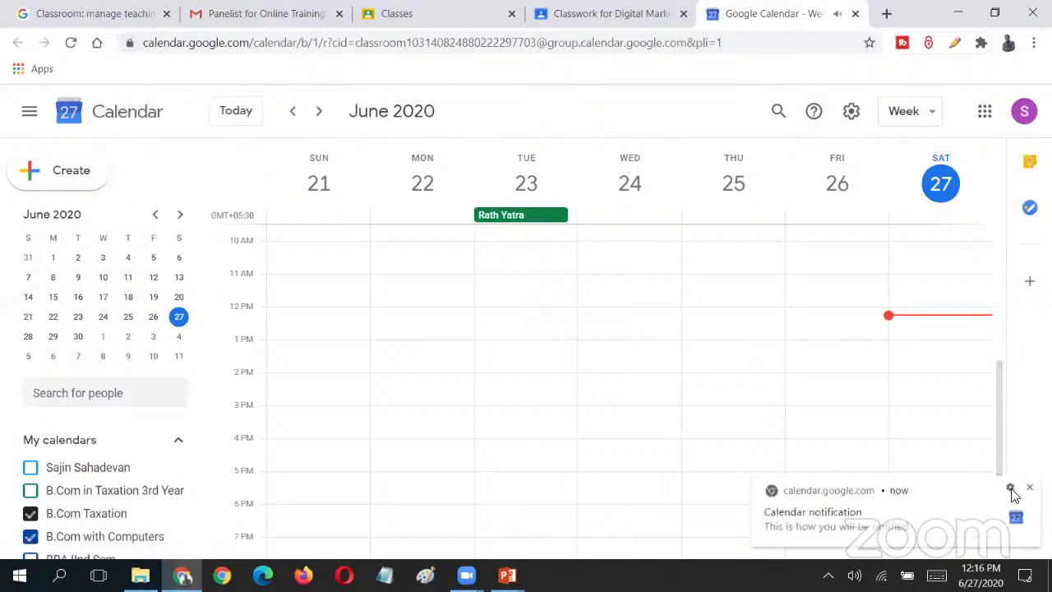
- Draft an event for Saturday 27 June, 2:30–3:30pm, with Google Meet conferencing attached
{"action": "left_click", "coordinate": [724, 349]}
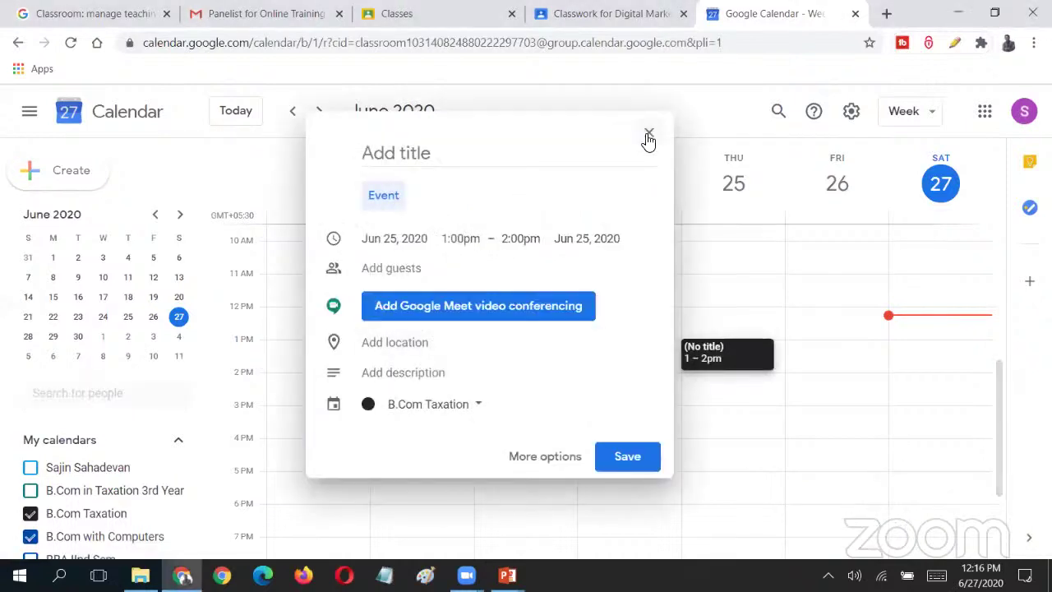
{"action": "left_click", "coordinate": [679, 395]}
{"action": "left_click", "coordinate": [629, 333]}
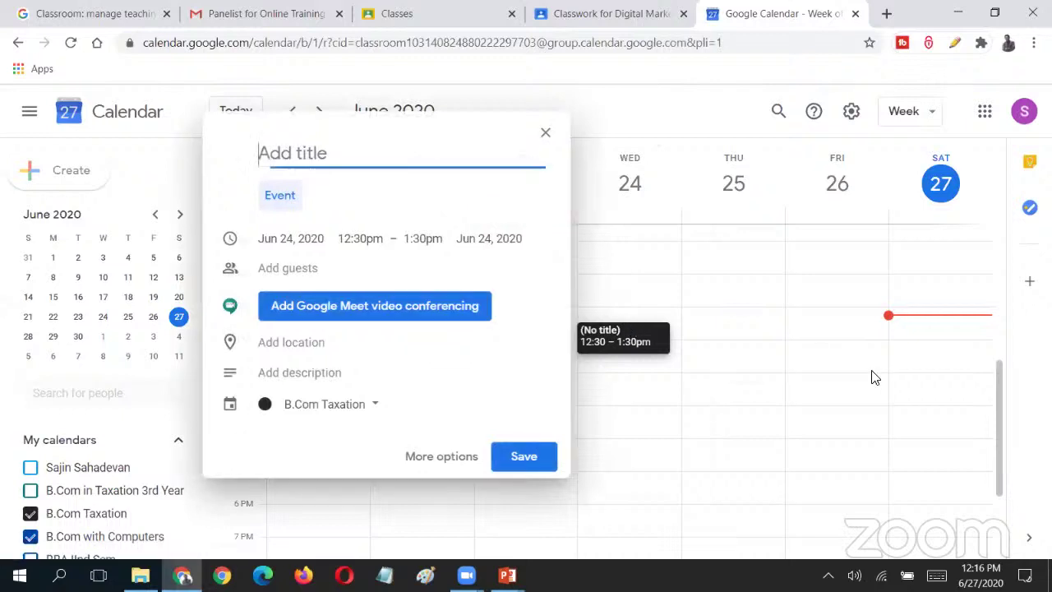
{"action": "left_click", "coordinate": [933, 379]}
{"action": "left_click", "coordinate": [931, 390]}
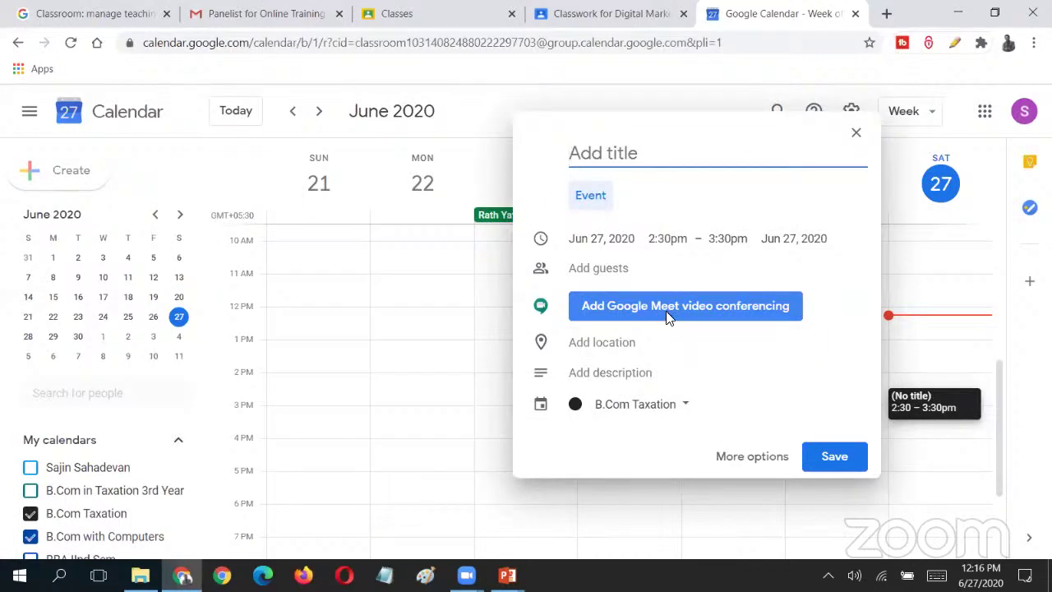
{"action": "left_click", "coordinate": [669, 317]}
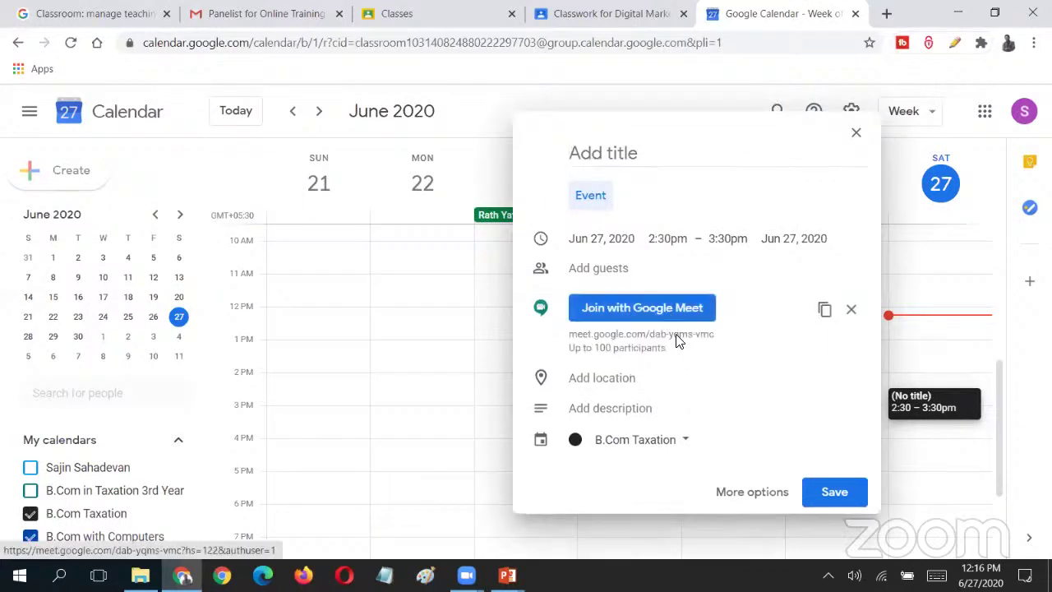
{"action": "left_click_drag", "start_coordinate": [573, 347], "coordinate": [689, 358]}
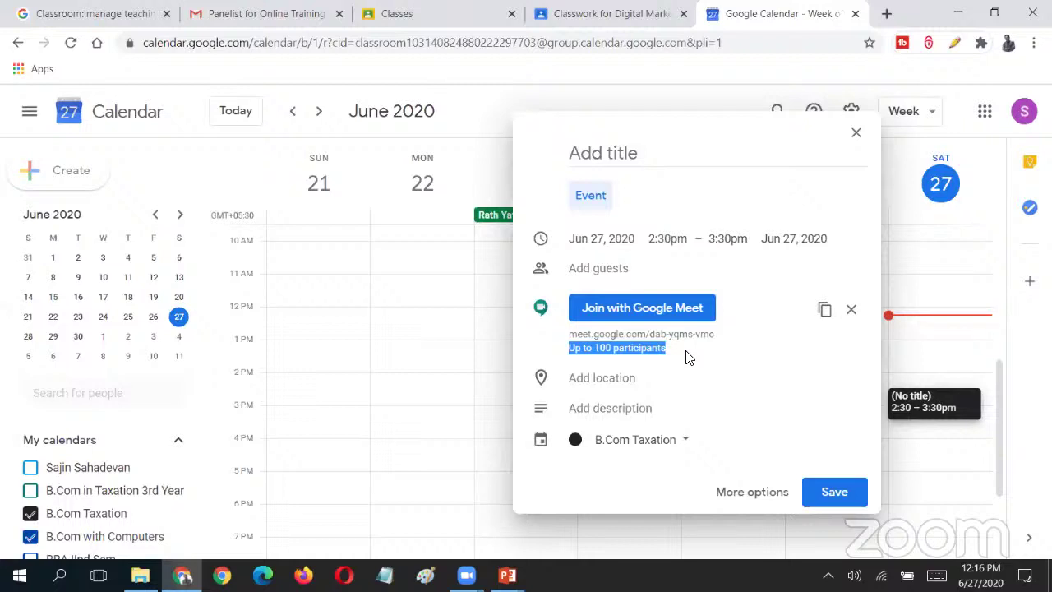
- Title the event 'Class - Module IV' and set it to end at 4:00pm
{"action": "left_click", "coordinate": [695, 195]}
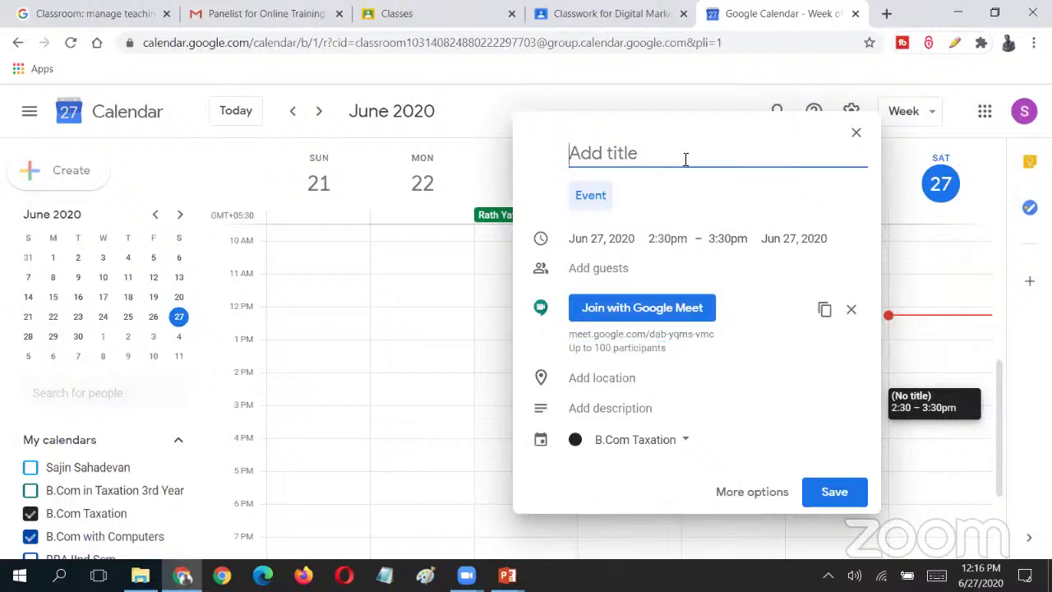
{"action": "type", "text": "Class -"}
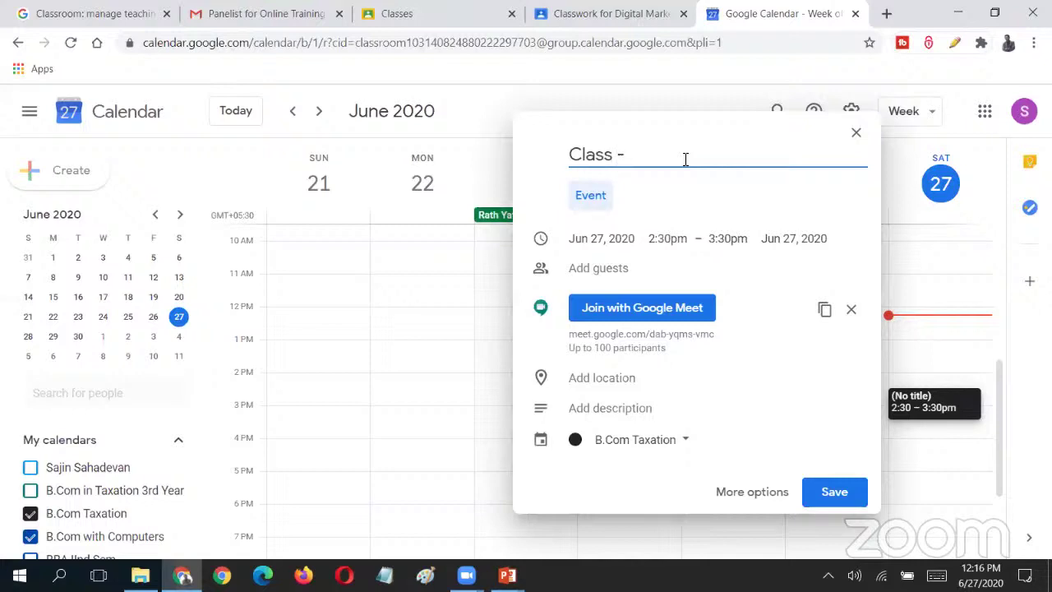
{"action": "key", "text": "BackSpace"}
{"action": "key", "text": "BackSpace"}
{"action": "type", "text": "- Module IV"}
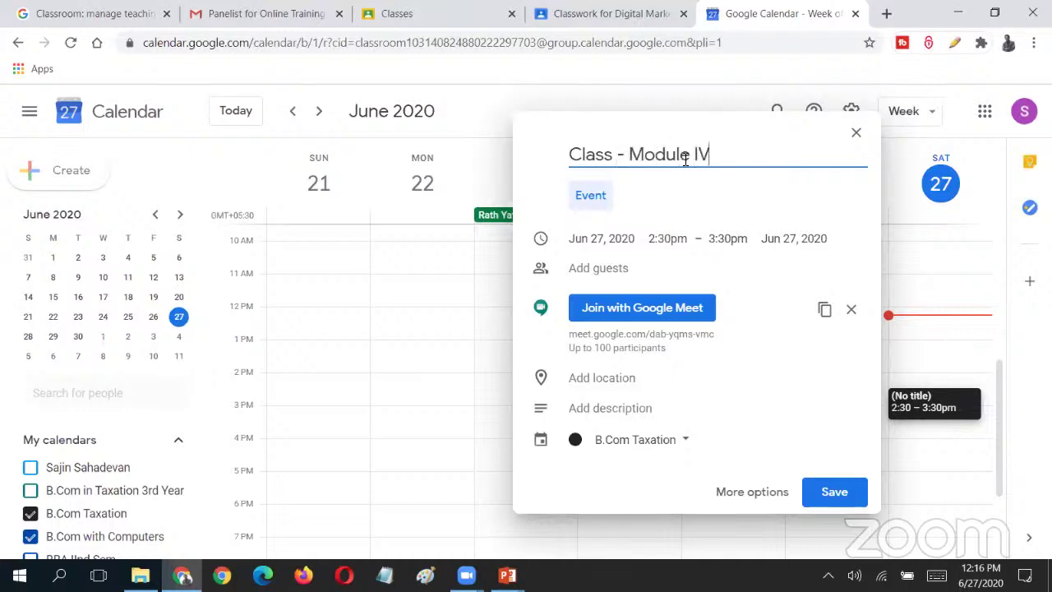
{"action": "left_click", "coordinate": [608, 240]}
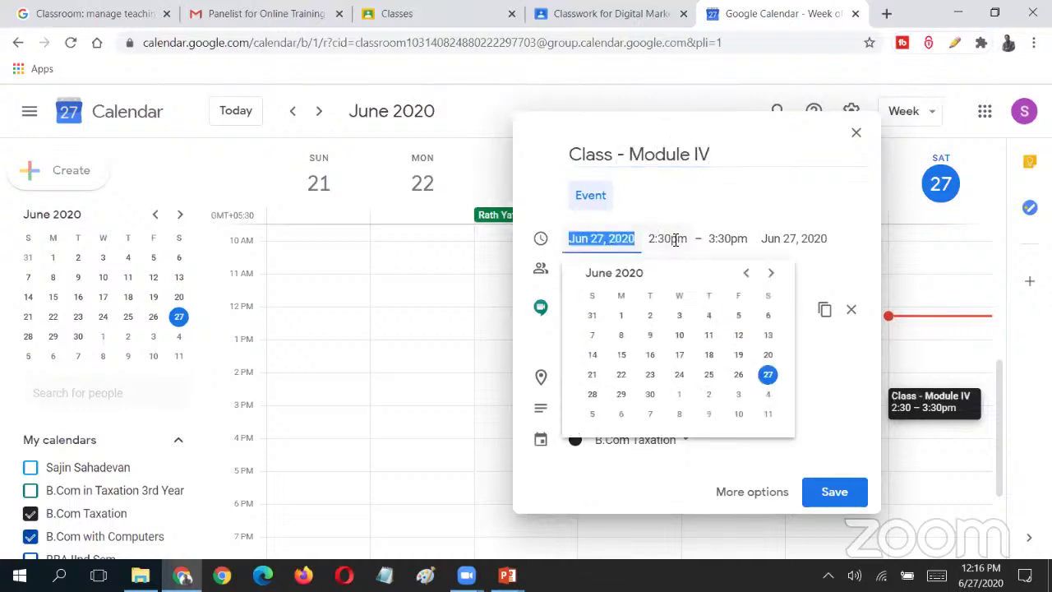
{"action": "left_click", "coordinate": [669, 238]}
{"action": "left_click", "coordinate": [728, 238]}
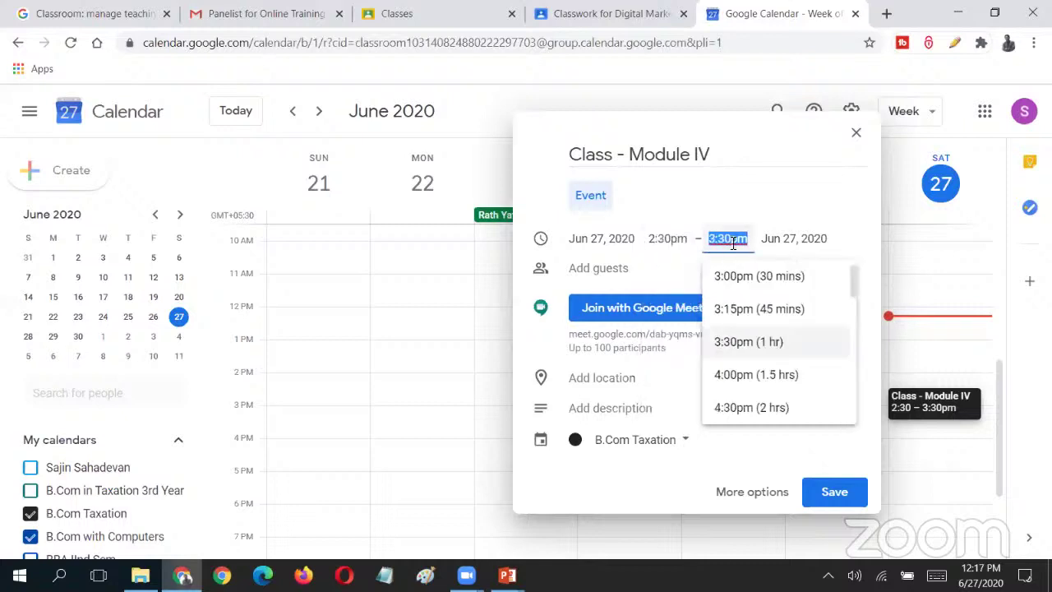
{"action": "left_click", "coordinate": [794, 380]}
- Set the event location to 'Google Meet' and check its Meet link
{"action": "left_click", "coordinate": [640, 272]}
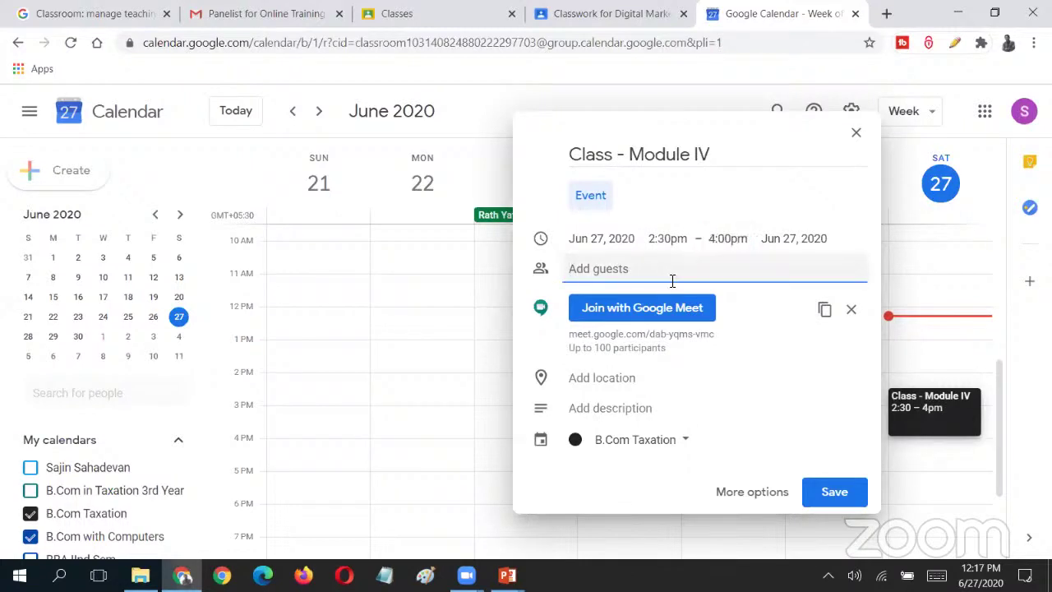
{"action": "left_click", "coordinate": [629, 415]}
{"action": "scroll", "coordinate": [878, 329], "scroll_direction": "down", "scroll_amount": 1}
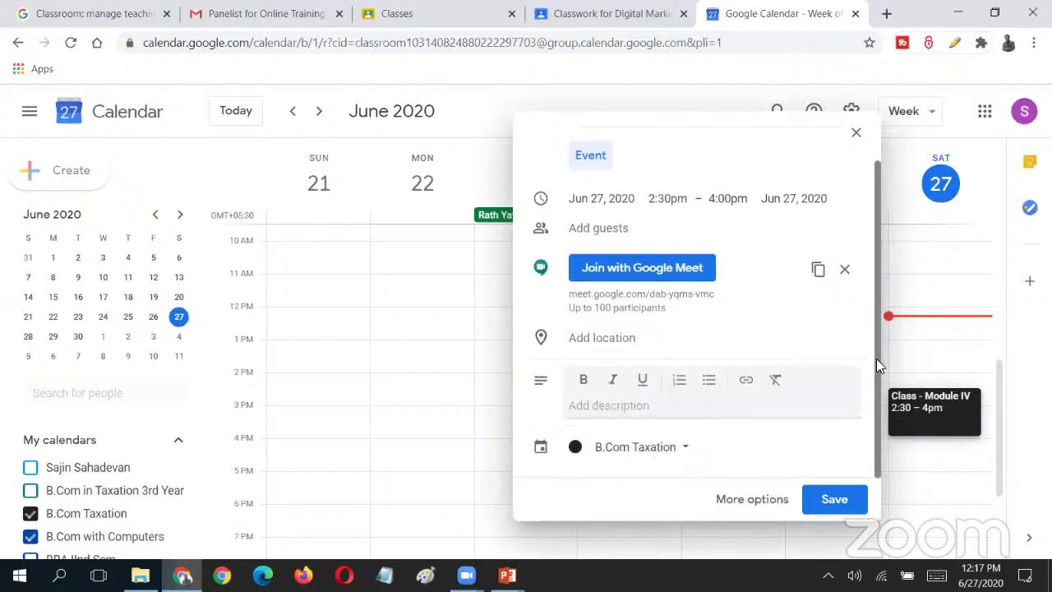
{"action": "left_click", "coordinate": [629, 349]}
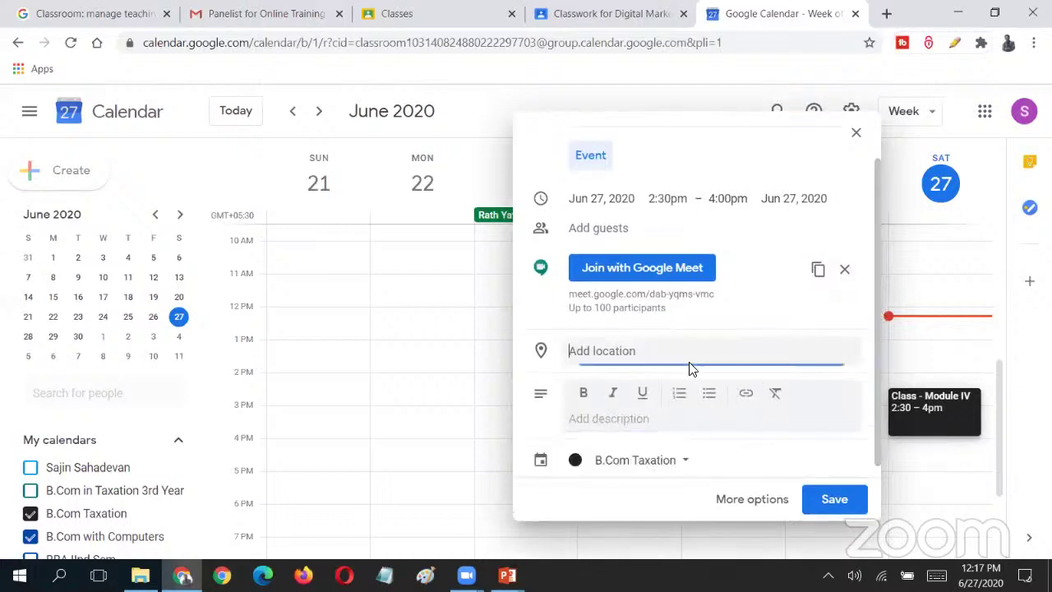
{"action": "type", "text": "goog"}
{"action": "key", "text": "BackSpace"}
{"action": "key", "text": "BackSpace"}
{"action": "key", "text": "BackSpace"}
{"action": "key", "text": "BackSpace"}
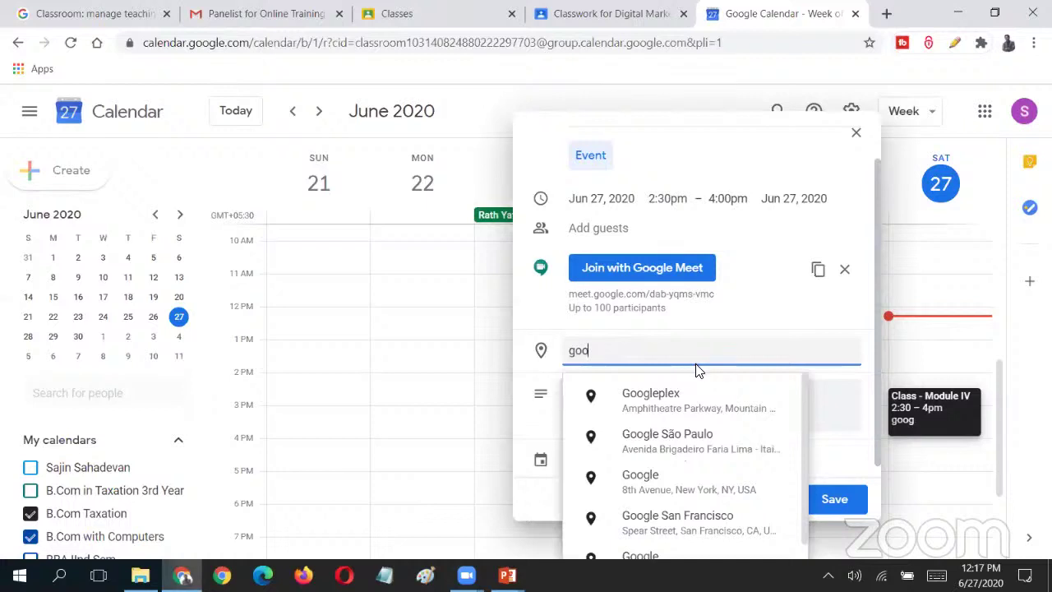
{"action": "type", "text": "Google Meet"}
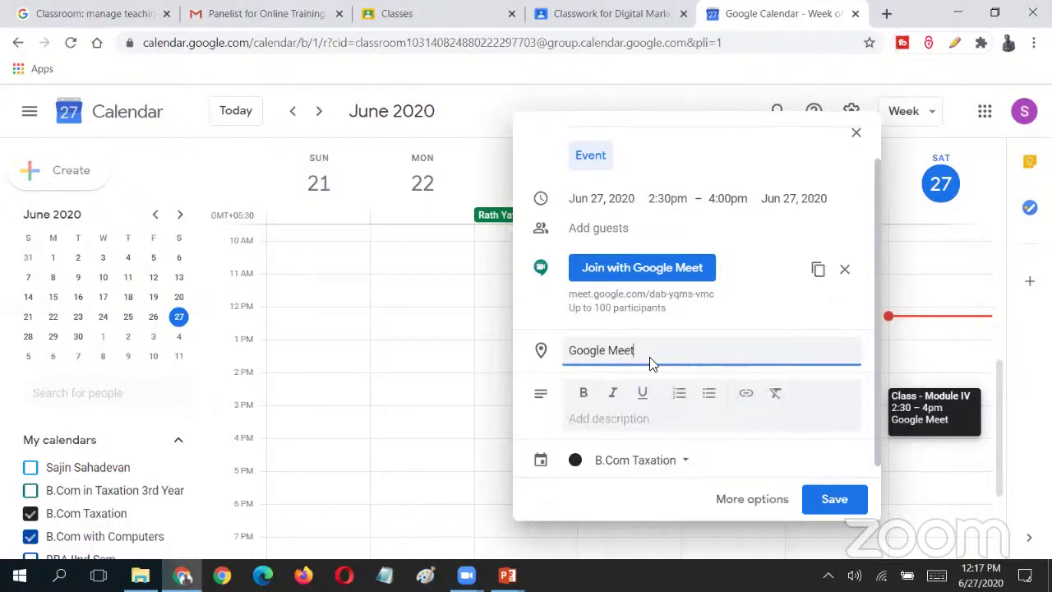
{"action": "left_click", "coordinate": [651, 268]}
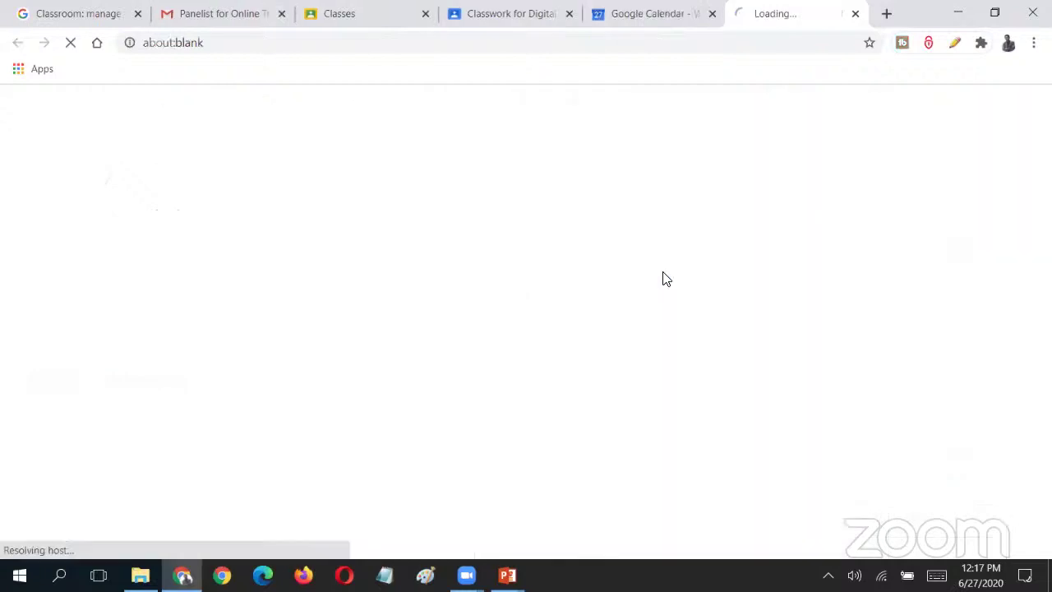
{"action": "key", "text": "ctrl+w"}
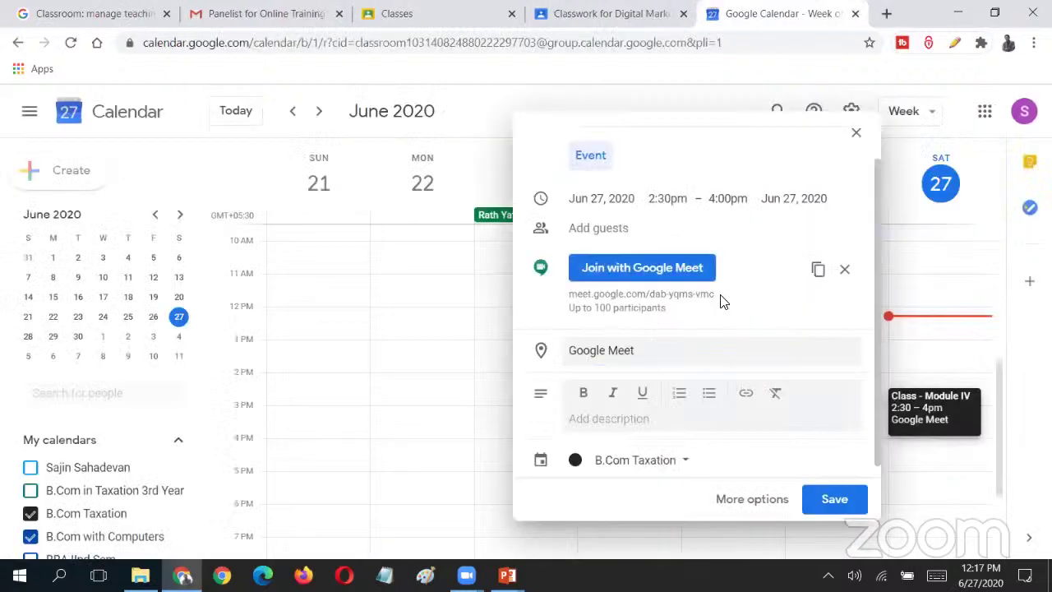
{"action": "left_click_drag", "start_coordinate": [717, 294], "coordinate": [568, 294]}
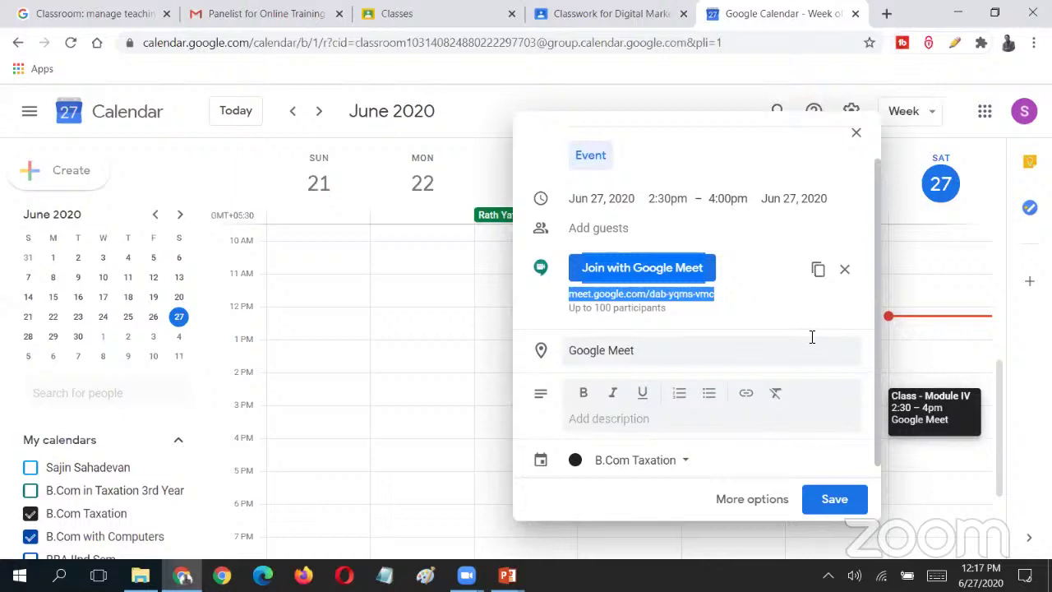
{"action": "scroll", "coordinate": [801, 339], "scroll_direction": "down", "scroll_amount": 1}
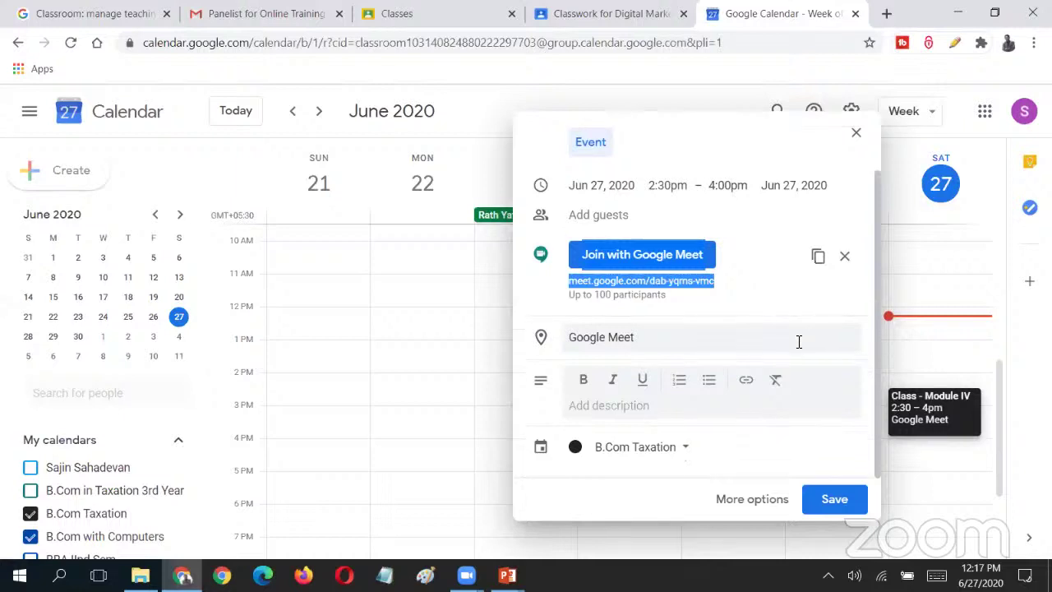
- Add a description telling students the class is at 2:30 PM today, signed off, and save
{"action": "left_click", "coordinate": [674, 410]}
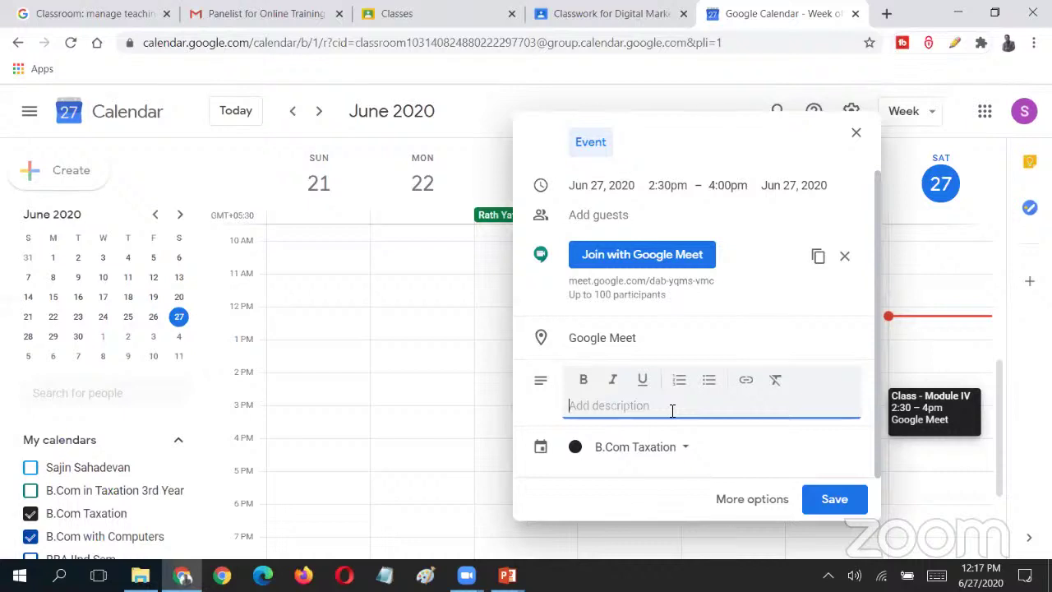
{"action": "type", "text": "Hi Students,"}
{"action": "key", "text": "Return"}
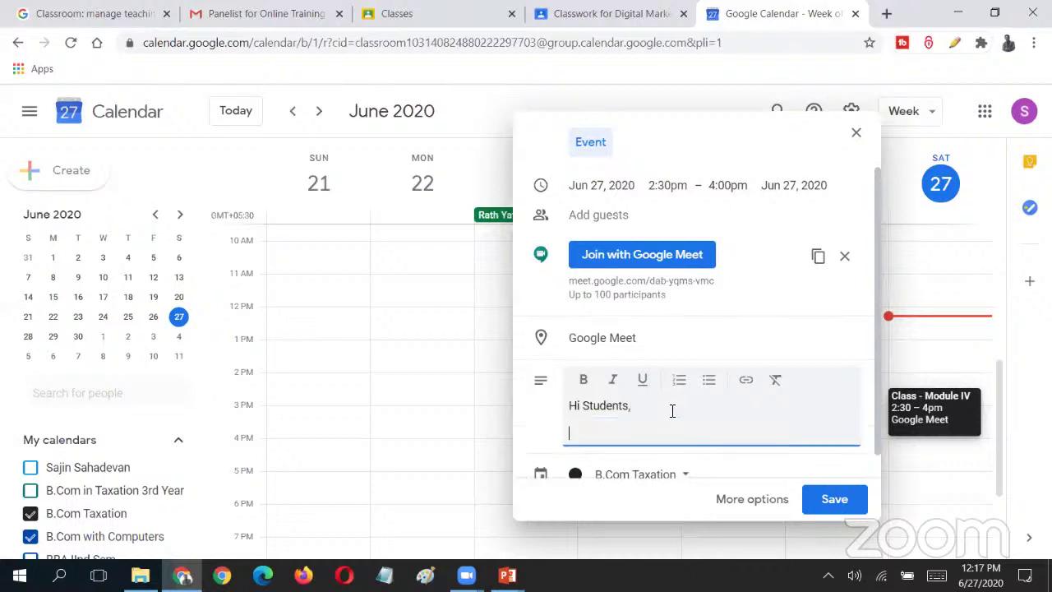
{"action": "type", "text": "Please note that your class is scheud"}
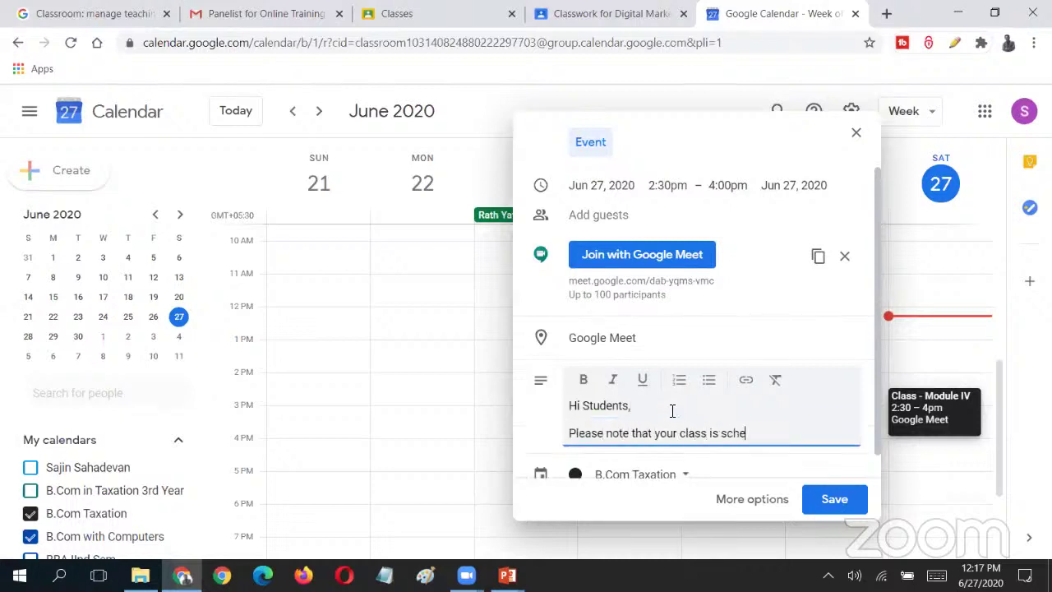
{"action": "key", "text": "BackSpace"}
{"action": "key", "text": "BackSpace"}
{"action": "type", "text": "duled on"}
{"action": "key", "text": "BackSpace"}
{"action": "key", "text": "BackSpace"}
{"action": "key", "text": "BackSpace"}
{"action": "type", "text": "at 2:30 PM today"}
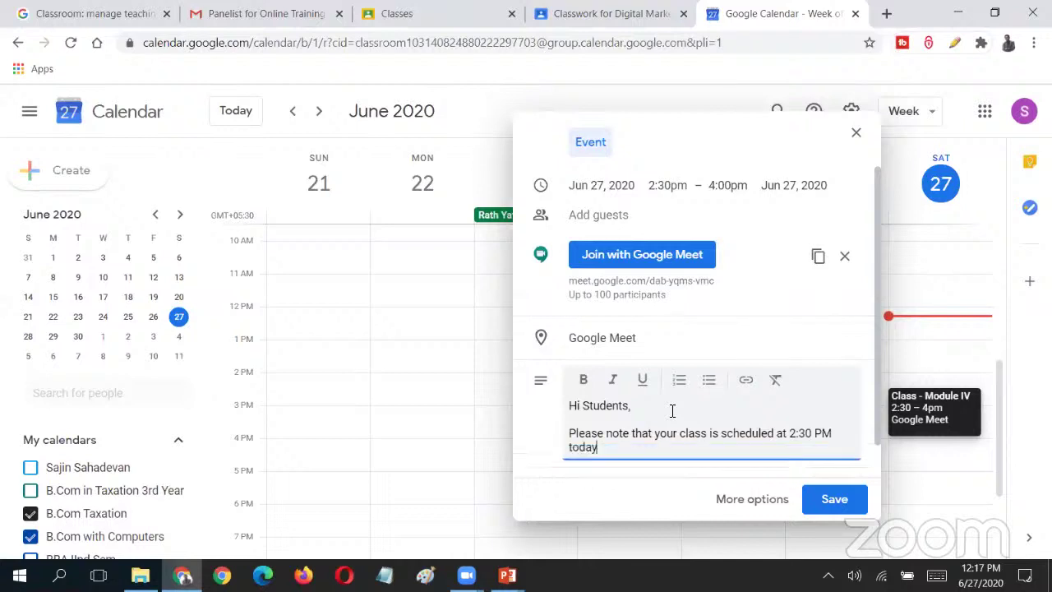
{"action": "type", "text": "."}
{"action": "key", "text": "Return"}
{"action": "key", "text": "Return"}
{"action": "type", "text": "Regards,"}
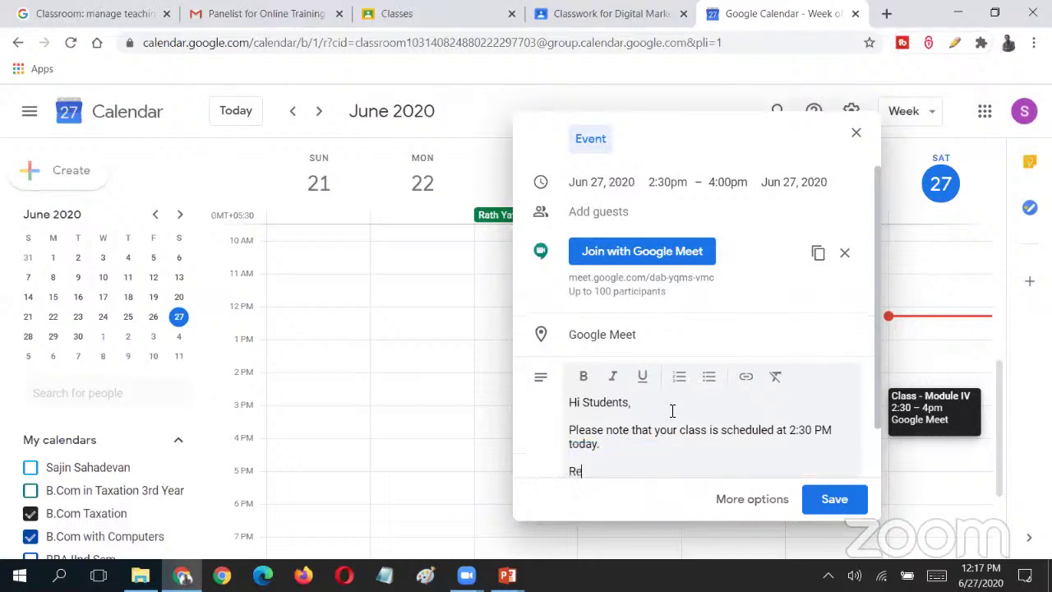
{"action": "key", "text": "Return"}
{"action": "type", "text": "Sajin"}
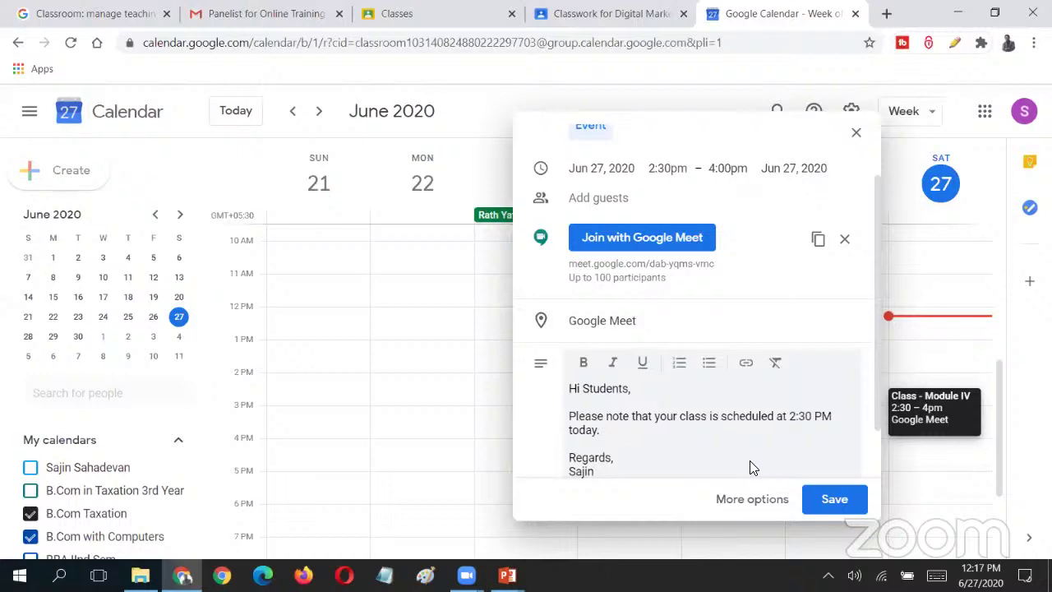
{"action": "left_click", "coordinate": [844, 502]}
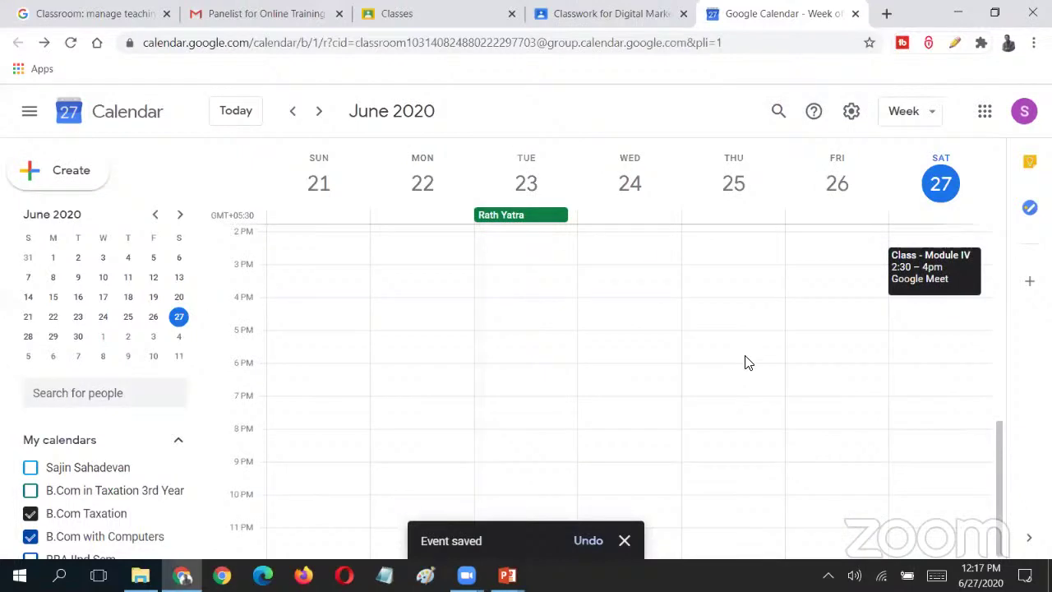
{"action": "scroll", "coordinate": [934, 400], "scroll_direction": "up", "scroll_amount": 3}
{"action": "scroll", "coordinate": [946, 388], "scroll_direction": "down", "scroll_amount": 3}
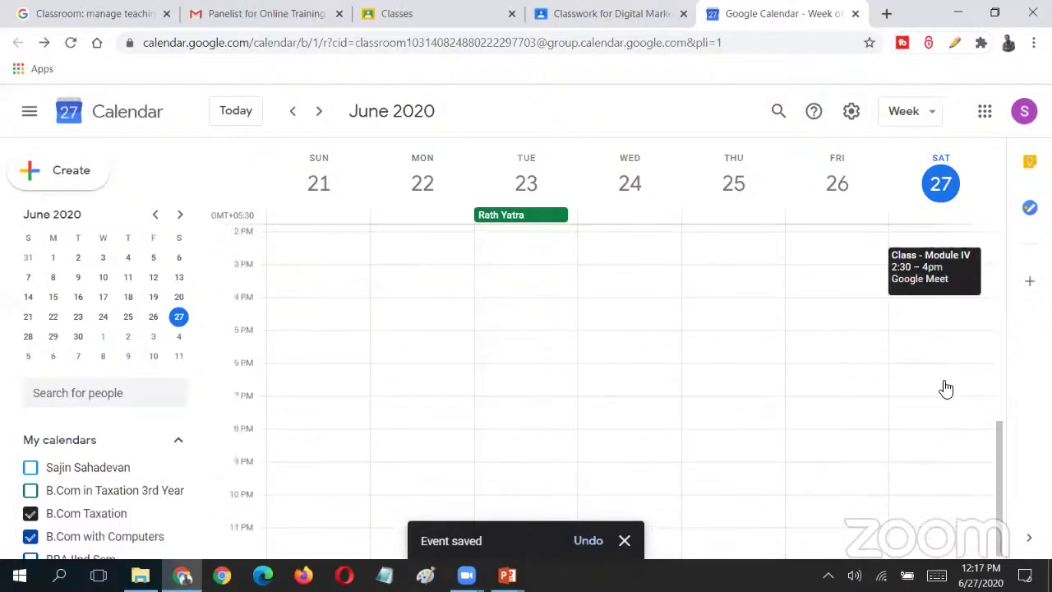
{"action": "left_click", "coordinate": [962, 276]}
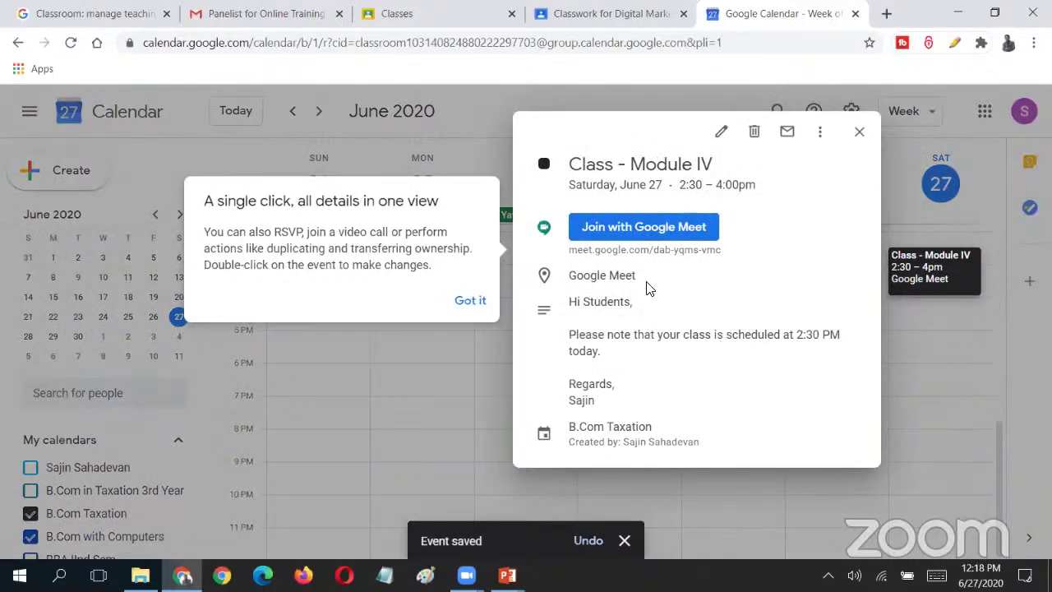
{"action": "left_click", "coordinate": [465, 304]}
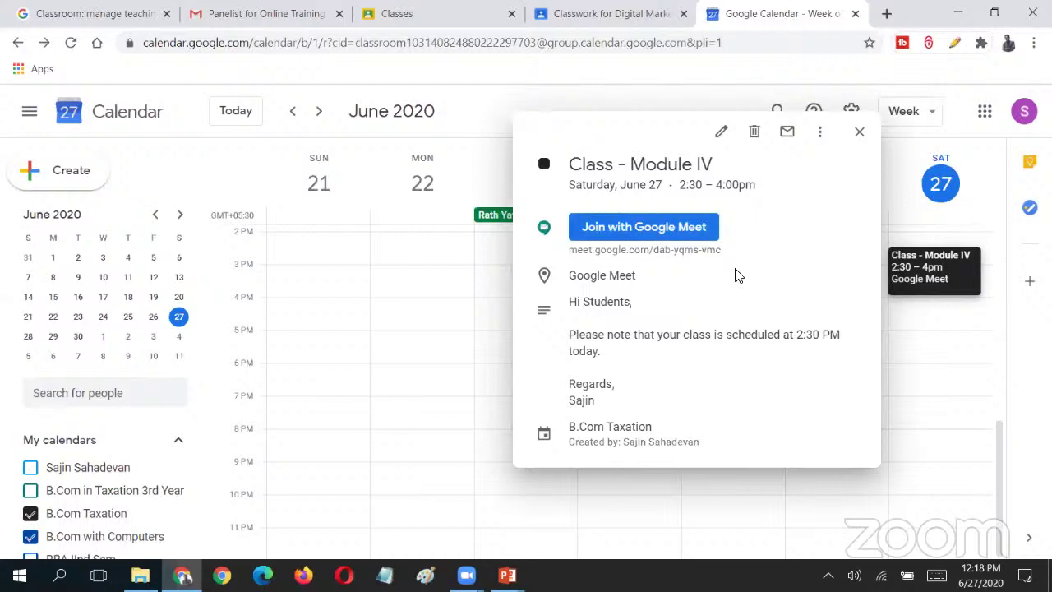
{"action": "left_click", "coordinate": [859, 135]}
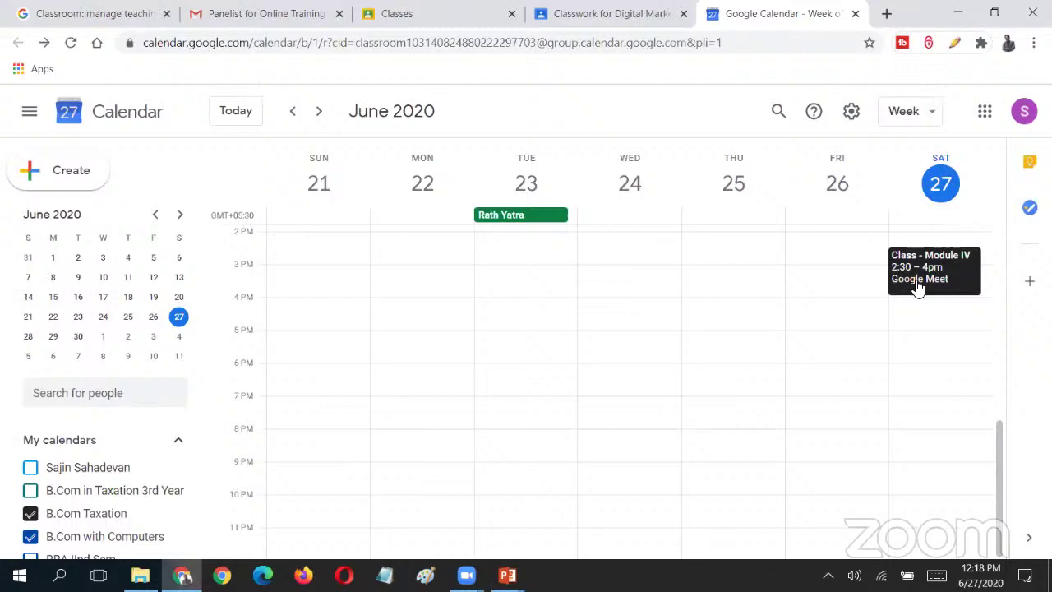
{"action": "left_click", "coordinate": [917, 285]}
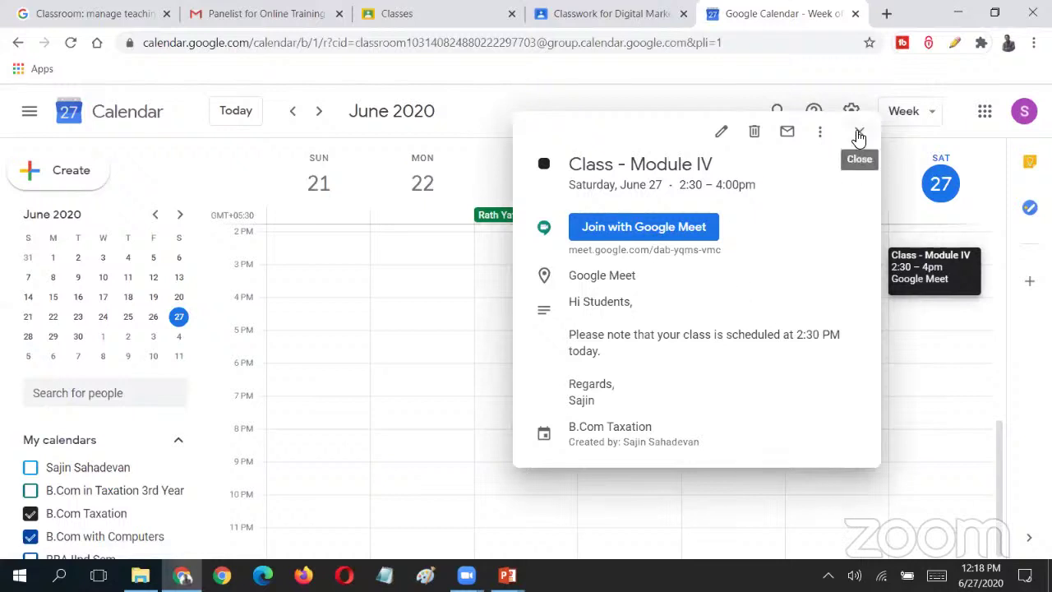
{"action": "left_click", "coordinate": [904, 331]}
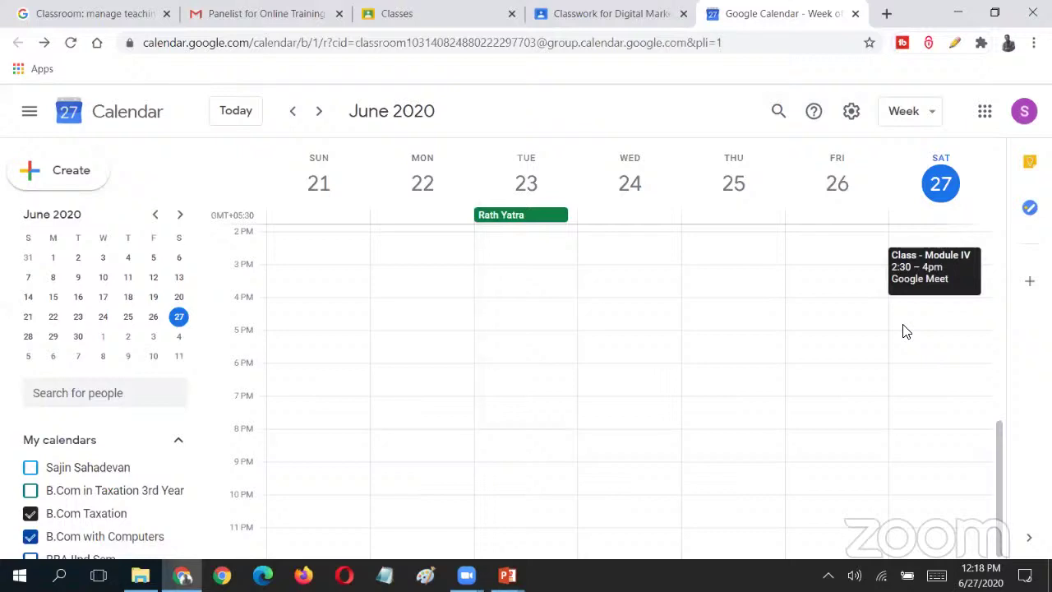
{"action": "left_click", "coordinate": [1025, 113]}
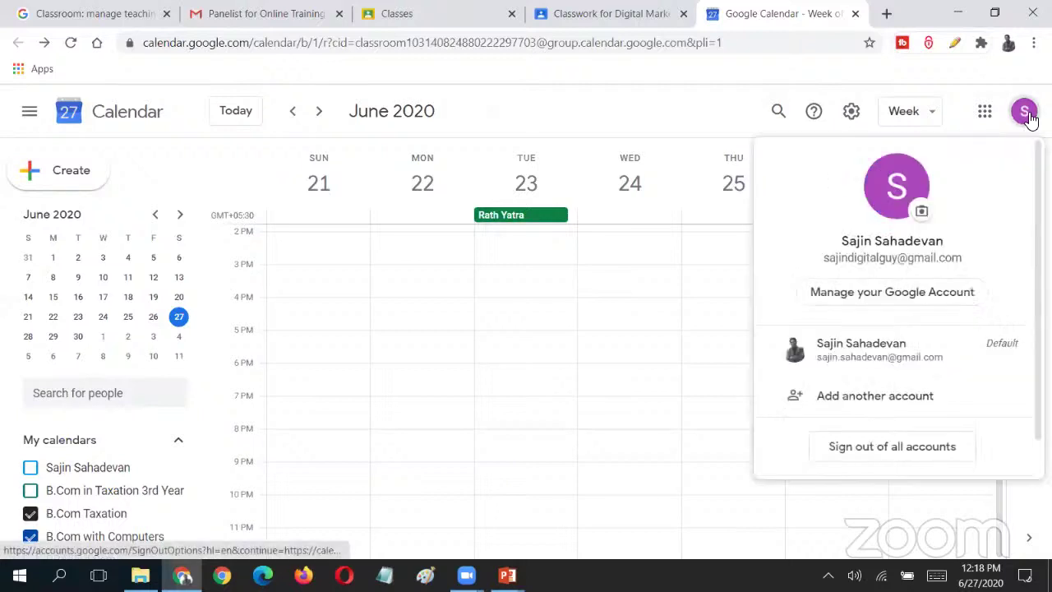
{"action": "left_click", "coordinate": [1028, 115]}
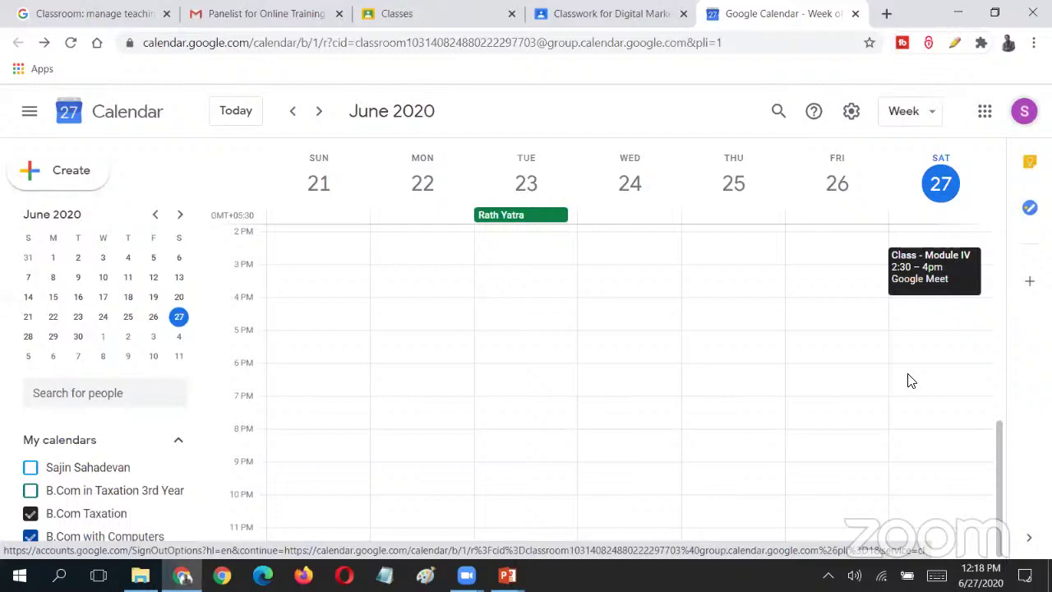
{"action": "left_click", "coordinate": [927, 270]}
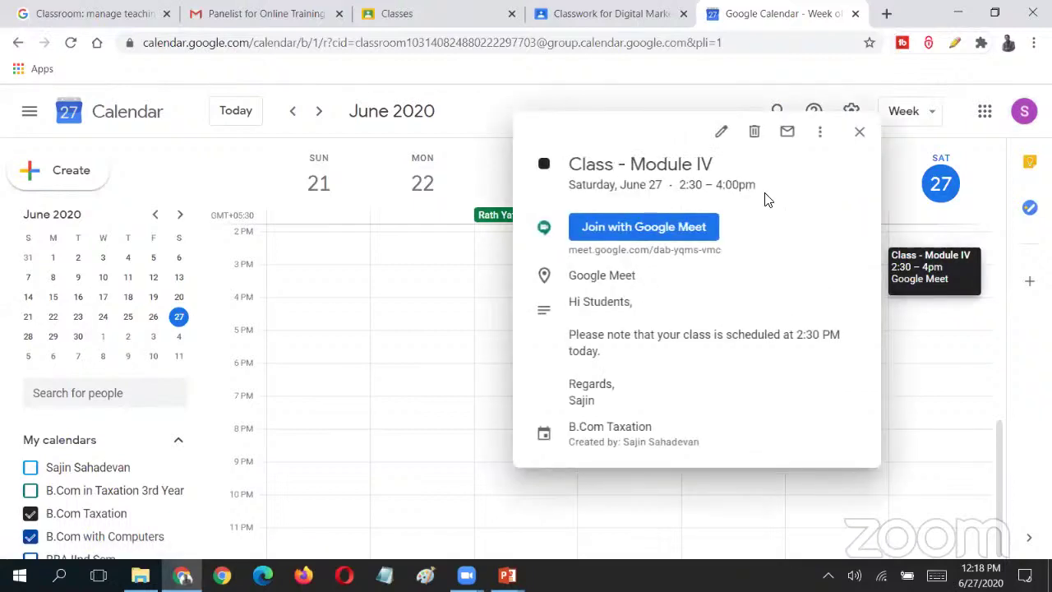
{"action": "left_click", "coordinate": [860, 131]}
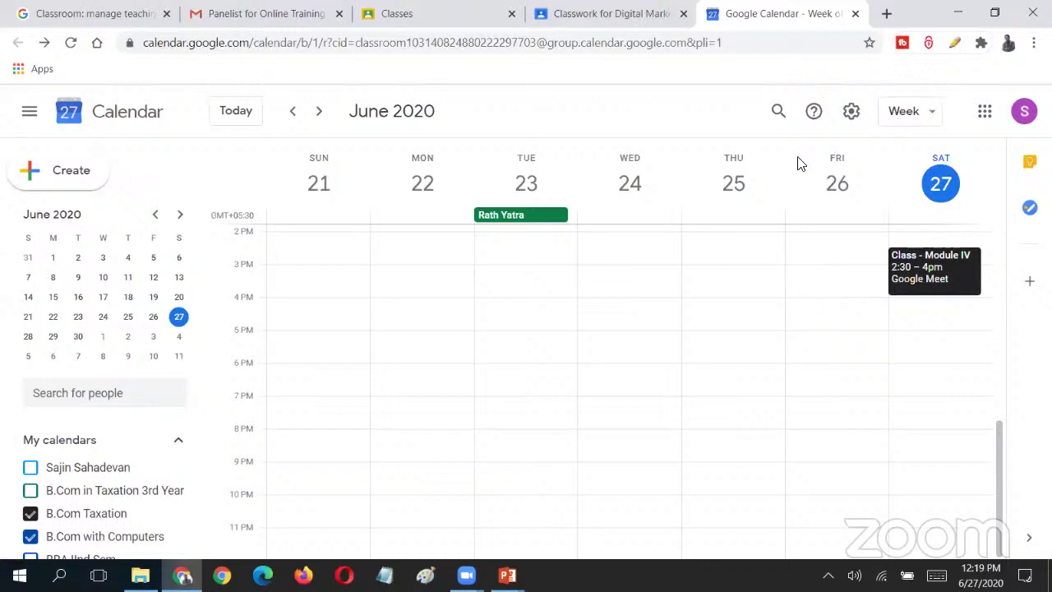
- Open the Digital Marketing - BVov - 4th Sem - 2019-2020 Drive folder and browse its files and New menu
{"action": "left_click", "coordinate": [854, 14]}
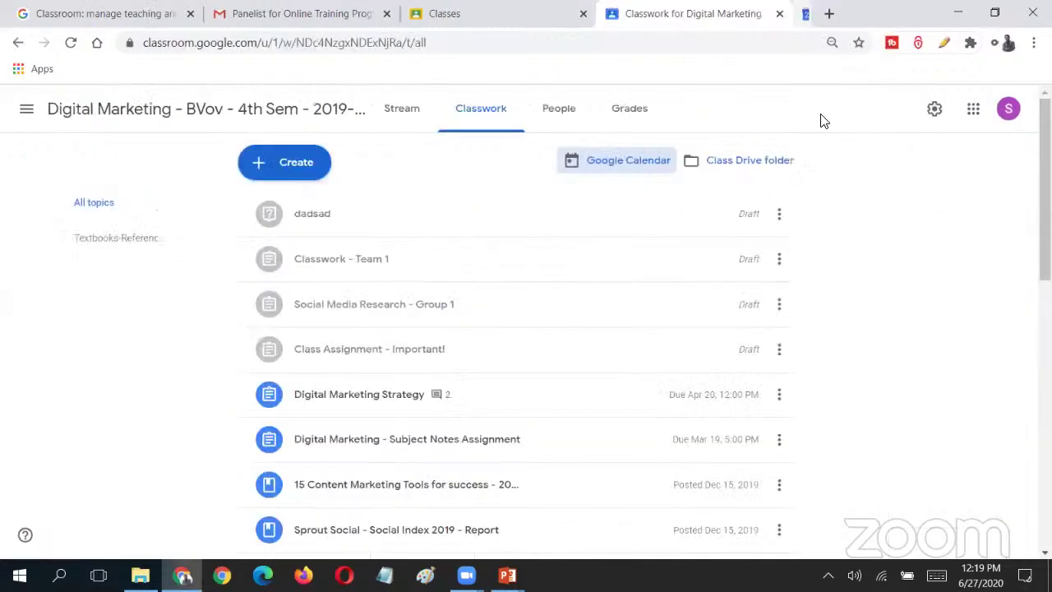
{"action": "left_click", "coordinate": [750, 161]}
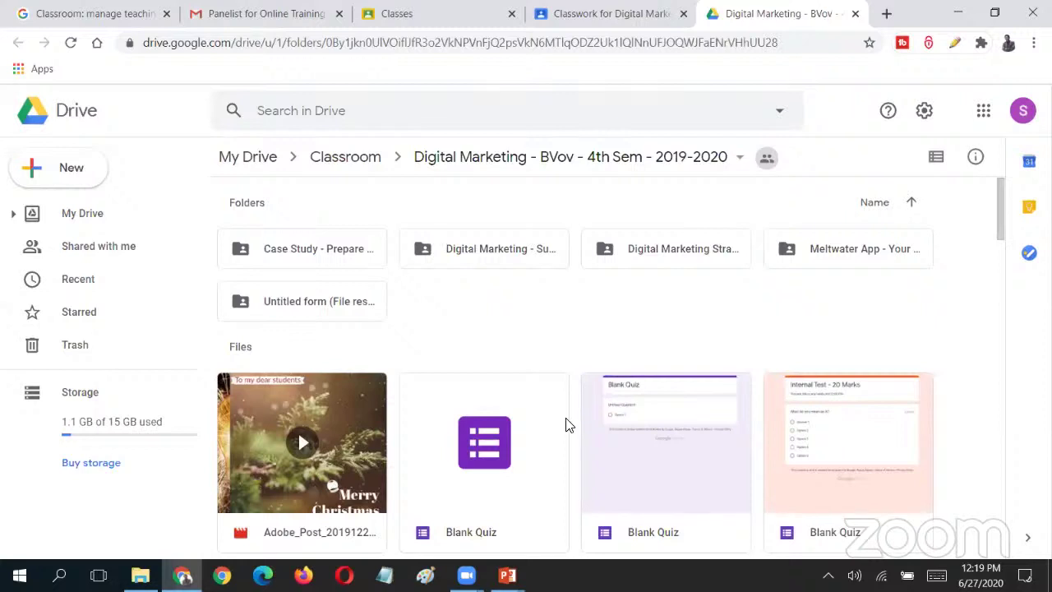
{"action": "scroll", "coordinate": [566, 425], "scroll_direction": "down", "scroll_amount": 10}
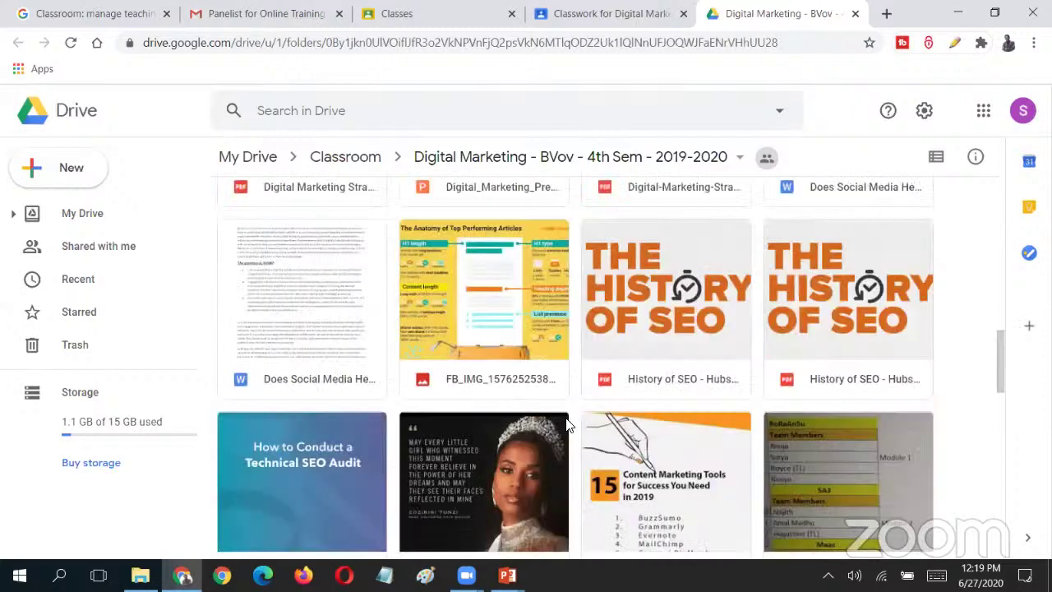
{"action": "scroll", "coordinate": [566, 422], "scroll_direction": "up", "scroll_amount": 10}
{"action": "scroll", "coordinate": [567, 422], "scroll_direction": "down", "scroll_amount": 15}
{"action": "scroll", "coordinate": [535, 369], "scroll_direction": "up", "scroll_amount": 15}
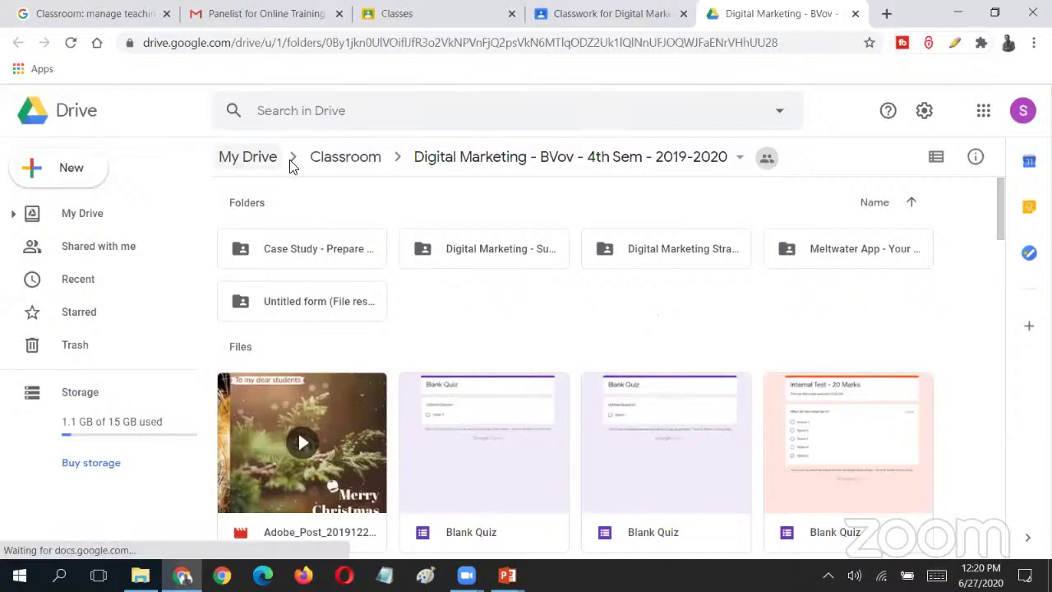
{"action": "left_click", "coordinate": [86, 171]}
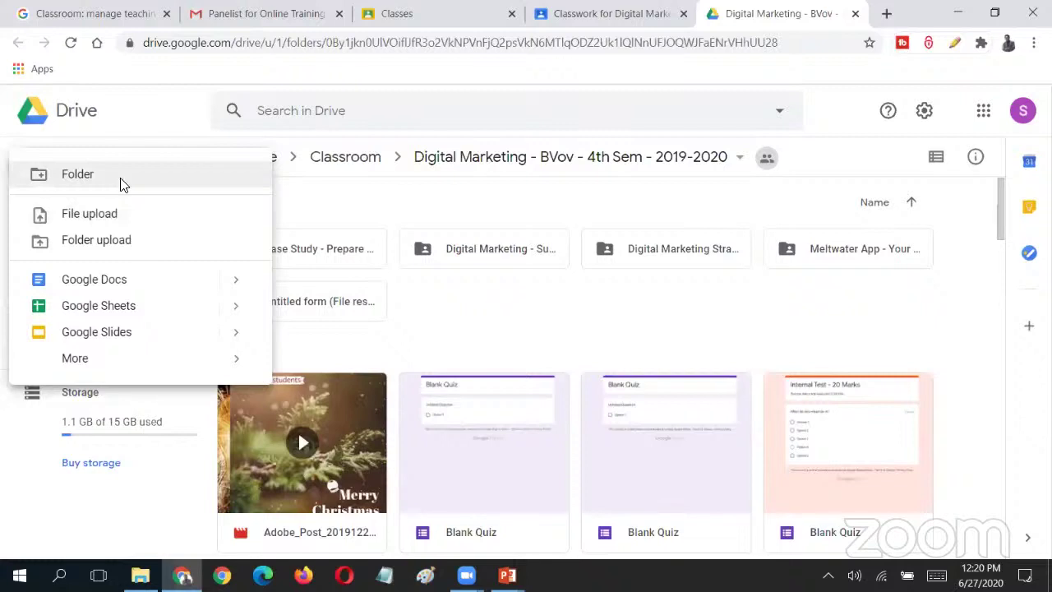
{"action": "left_click", "coordinate": [325, 213]}
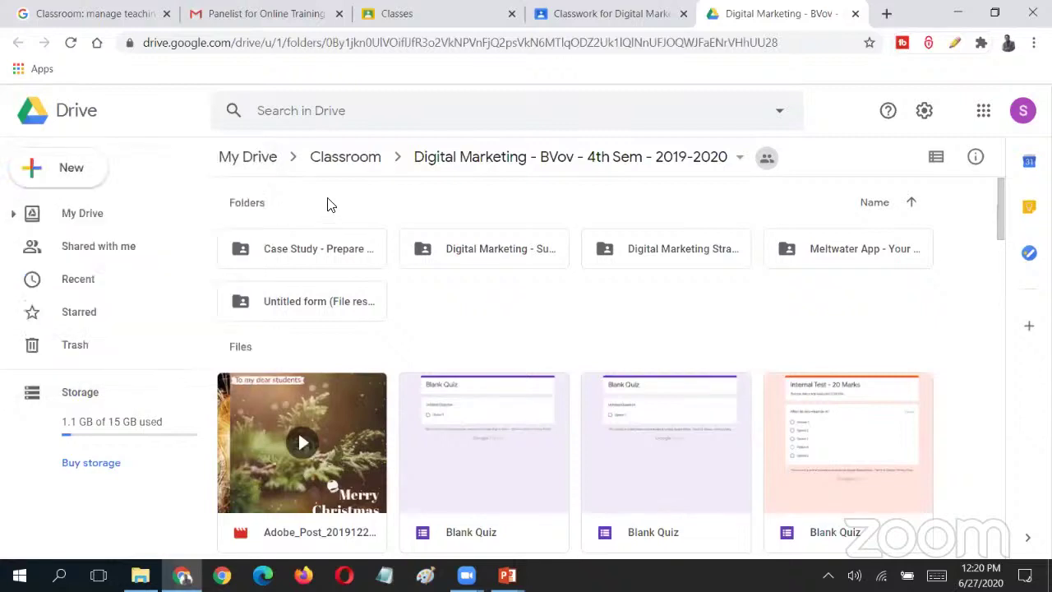
{"action": "key", "text": "ctrl+shift+Tab"}
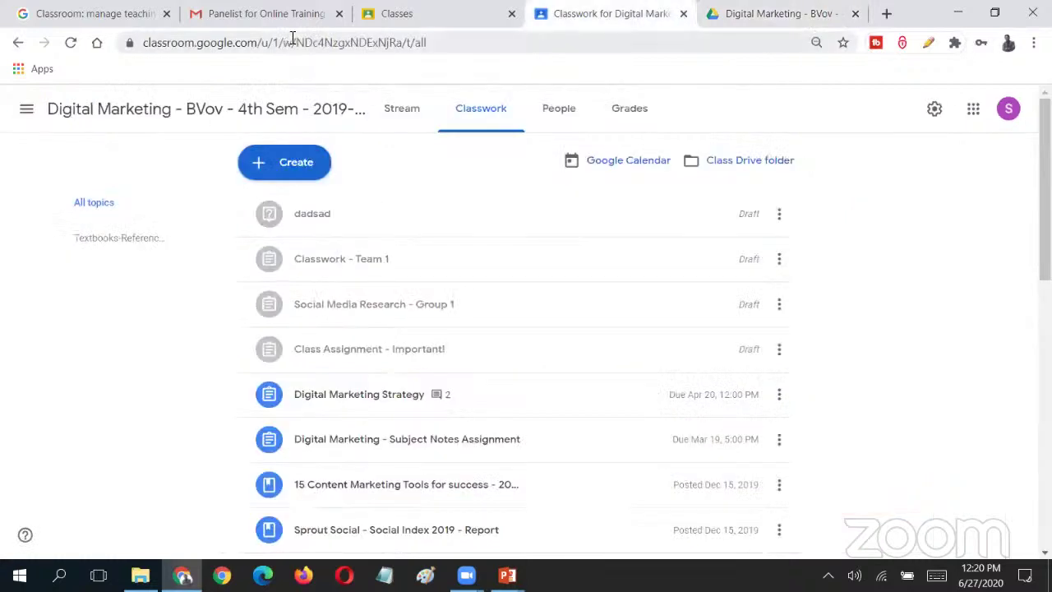
{"action": "left_click", "coordinate": [400, 111]}
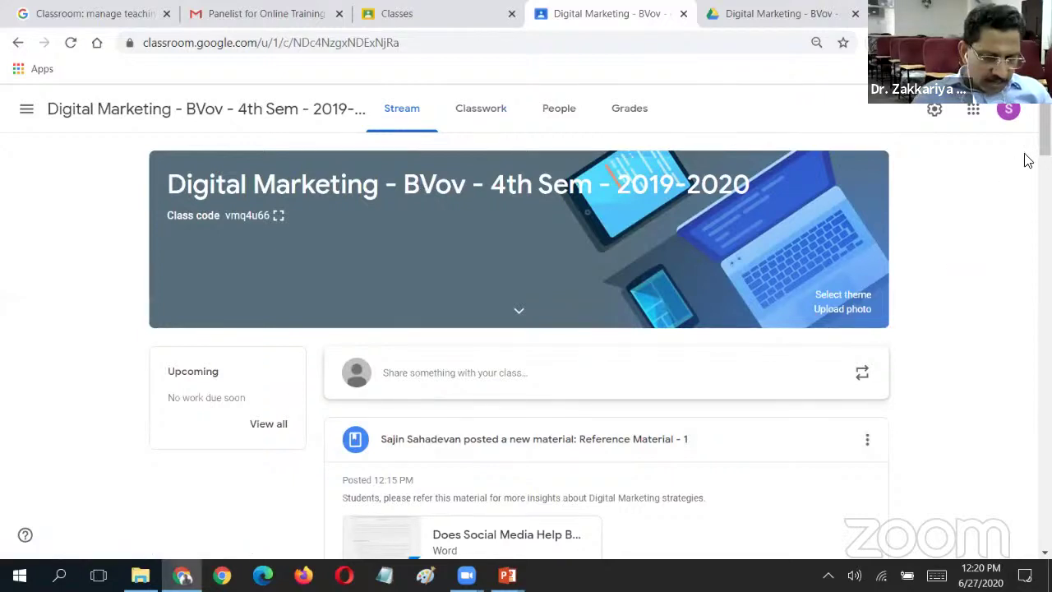
{"action": "scroll", "coordinate": [1027, 156], "scroll_direction": "down", "scroll_amount": 1}
{"action": "scroll", "coordinate": [878, 263], "scroll_direction": "up", "scroll_amount": 1}
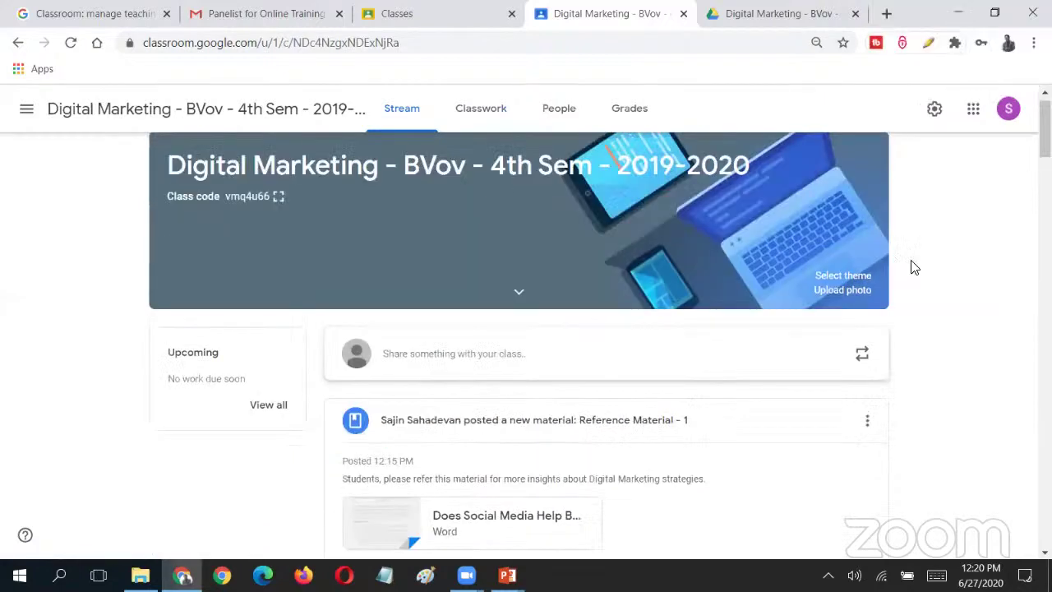
{"action": "left_click", "coordinate": [517, 296]}
{"action": "left_click", "coordinate": [518, 296]}
{"action": "left_click", "coordinate": [511, 118]}
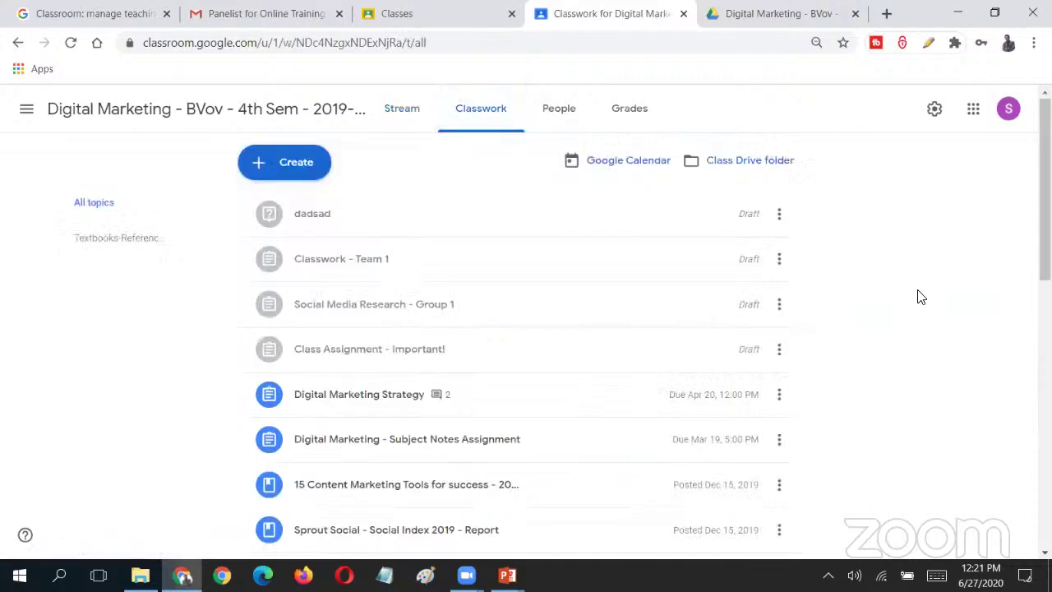
- Copy the Meet link from the Class - Module IV event details, then close them
{"action": "left_click", "coordinate": [625, 160]}
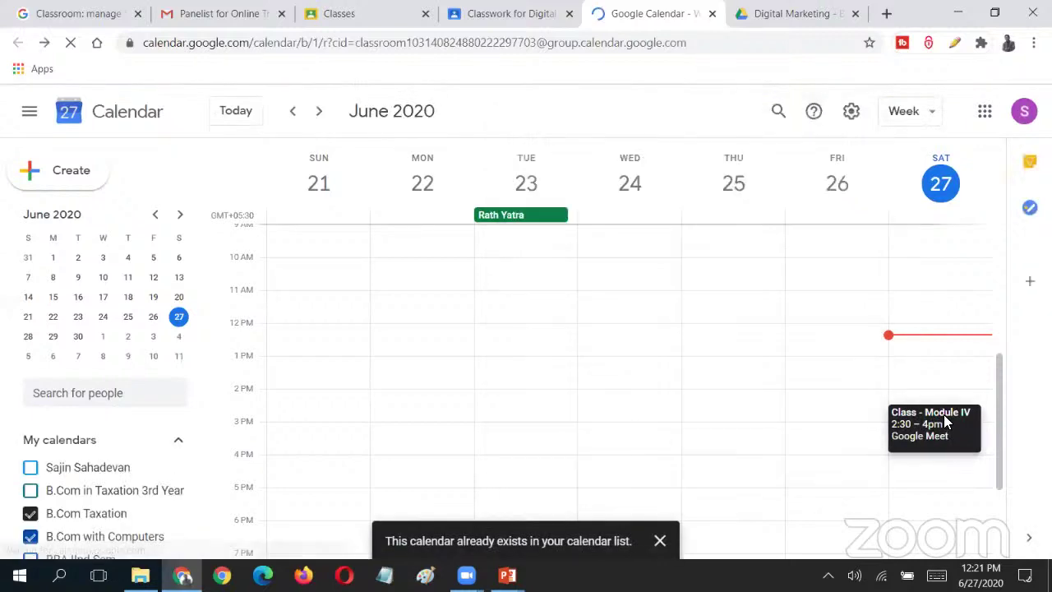
{"action": "left_click", "coordinate": [941, 421]}
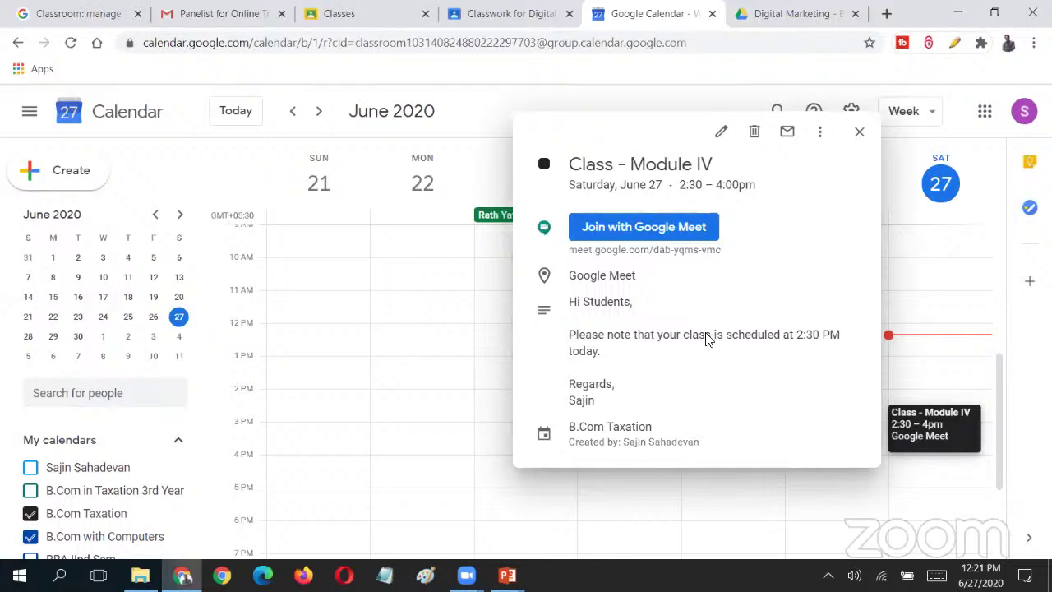
{"action": "left_click_drag", "start_coordinate": [627, 247], "coordinate": [742, 251]}
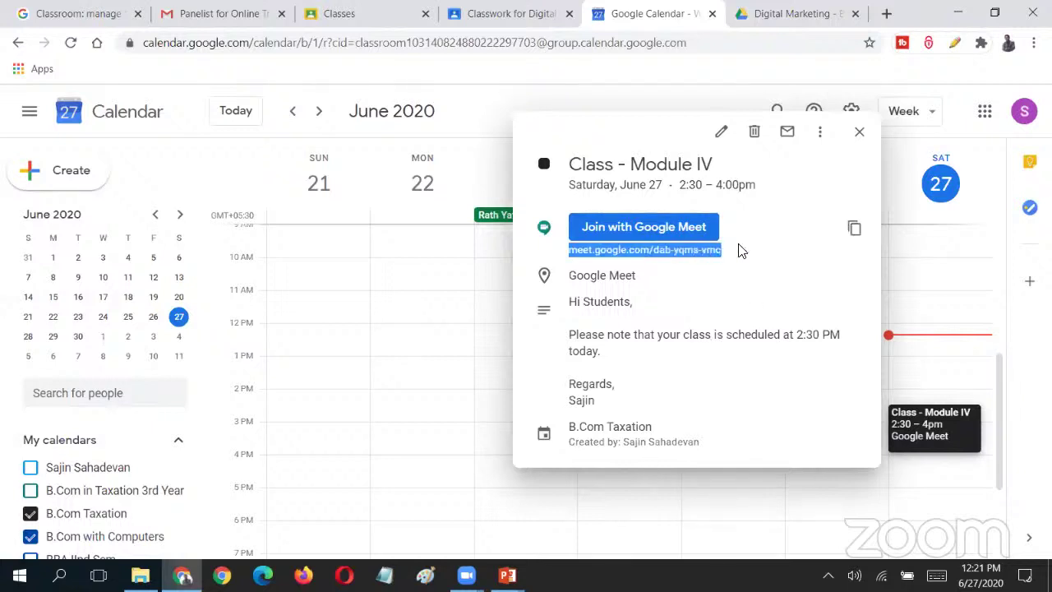
{"action": "right_click", "coordinate": [679, 255]}
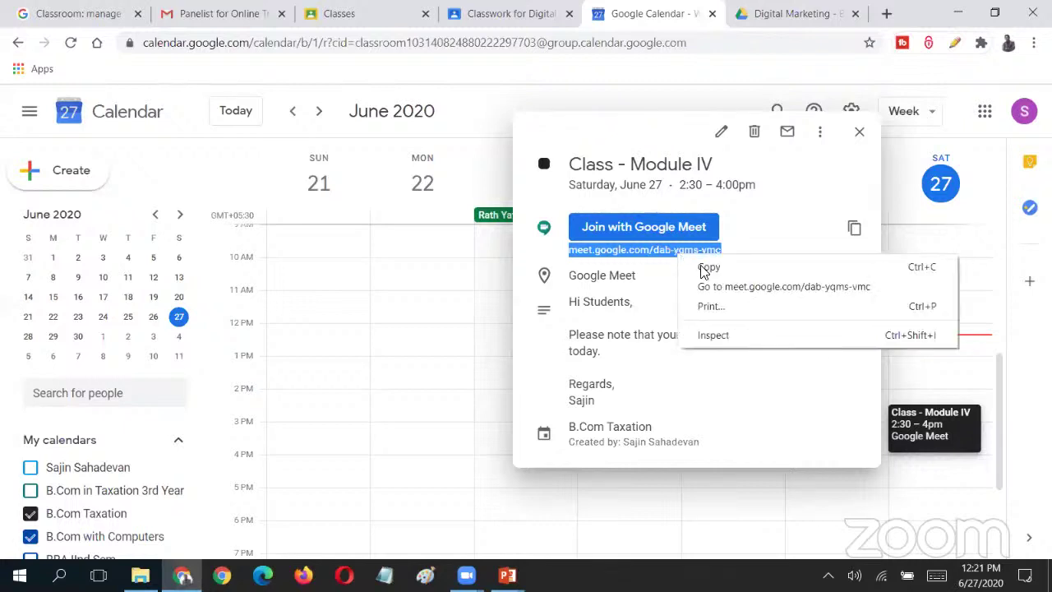
{"action": "left_click", "coordinate": [703, 268]}
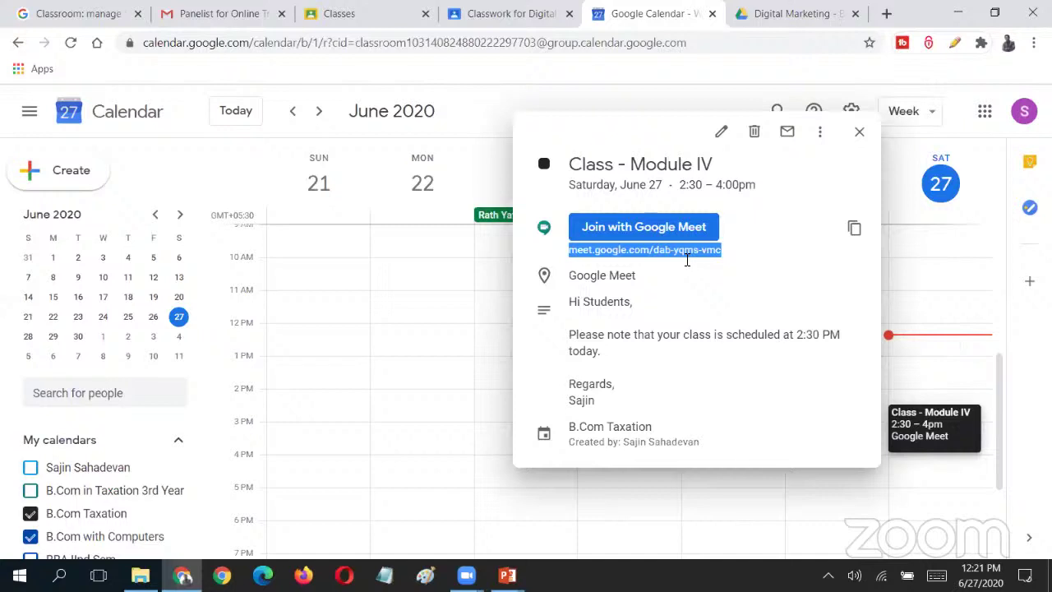
{"action": "left_click", "coordinate": [860, 132]}
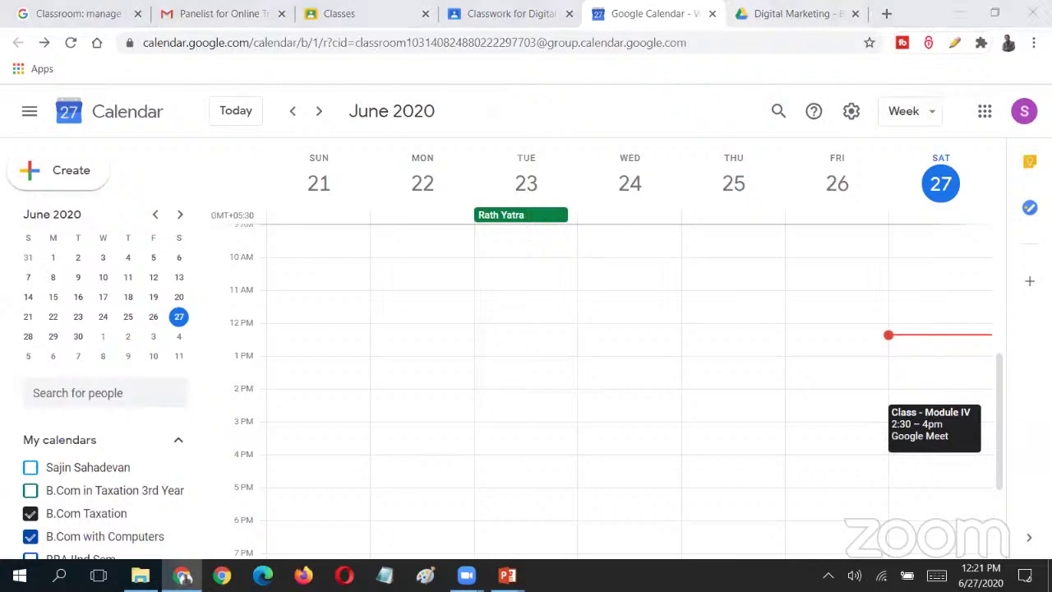
- Start a new announcement on the Digital Marketing class Stream
{"action": "left_click", "coordinate": [491, 11]}
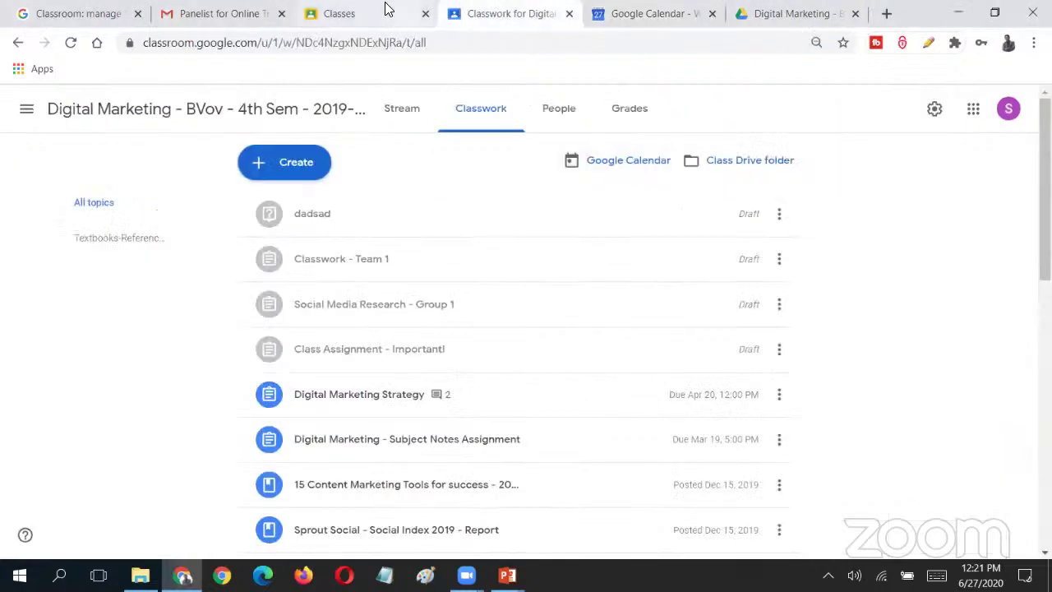
{"action": "left_click", "coordinate": [401, 108]}
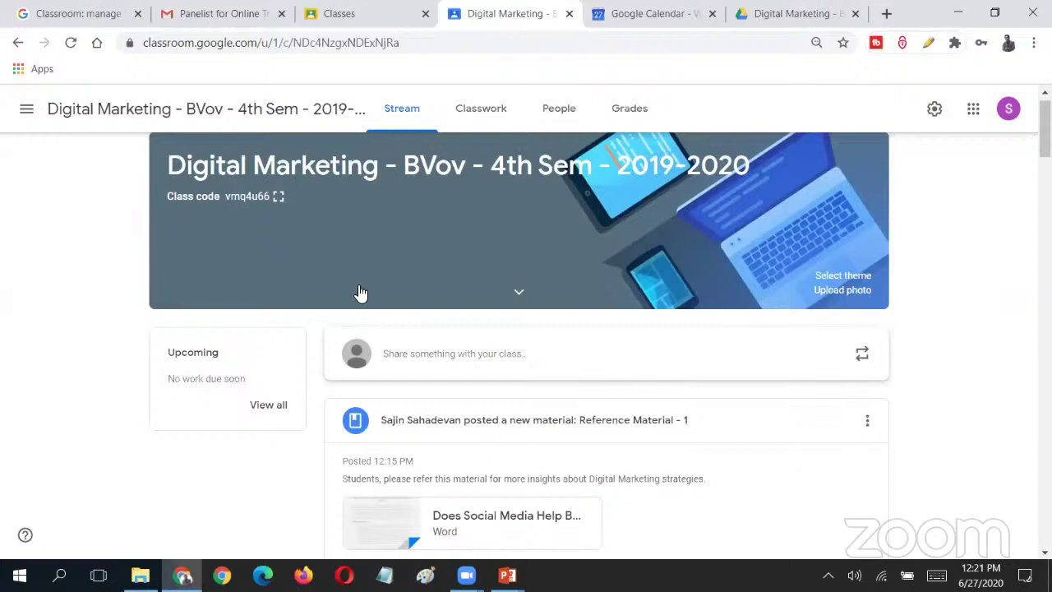
{"action": "left_click", "coordinate": [437, 353]}
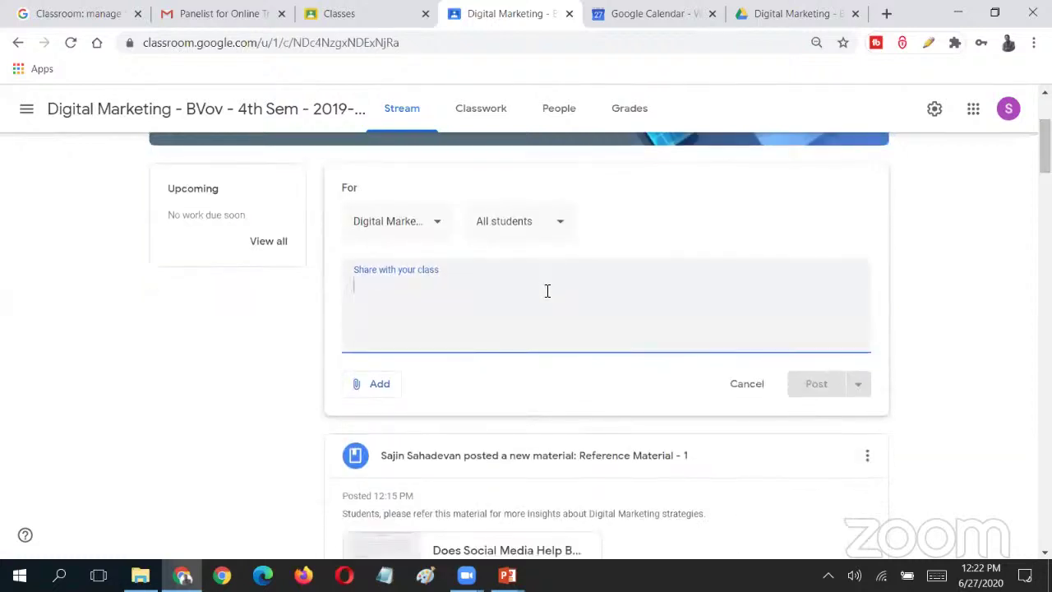
- Write that the Google Meet link is permanent for upcoming classes, with the link pasted below
{"action": "type", "text": "Please"}
{"action": "key", "text": "BackSpace"}
{"action": "key", "text": "BackSpace"}
{"action": "key", "text": "BackSpace"}
{"action": "key", "text": "BackSpace"}
{"action": "key", "text": "BackSpace"}
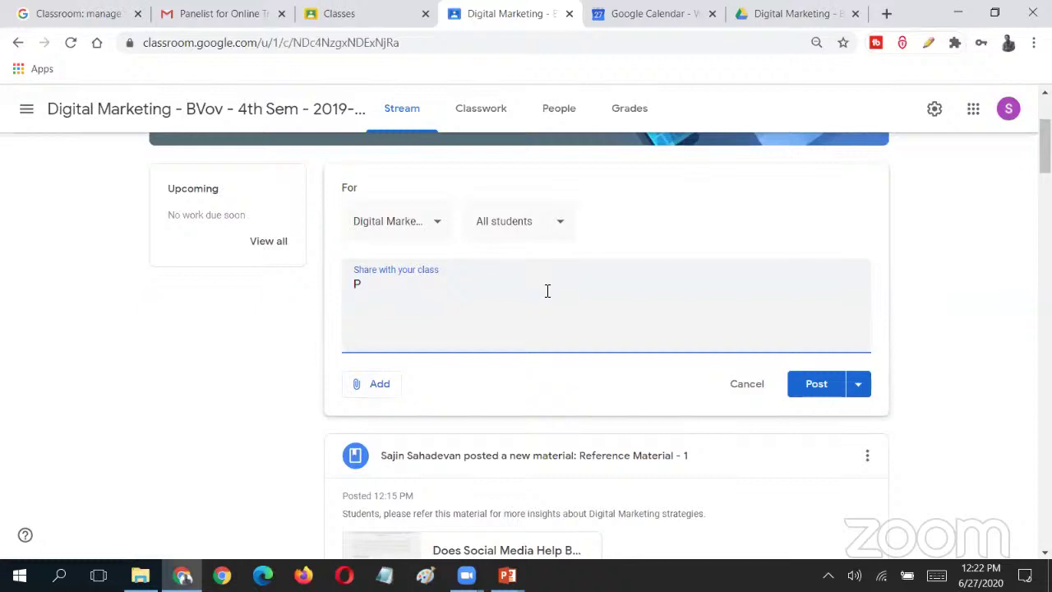
{"action": "key", "text": "BackSpace"}
{"action": "type", "text": "Students Pl"}
{"action": "key", "text": "BackSpace"}
{"action": "key", "text": "BackSpace"}
{"action": "type", "text": "please note taht"}
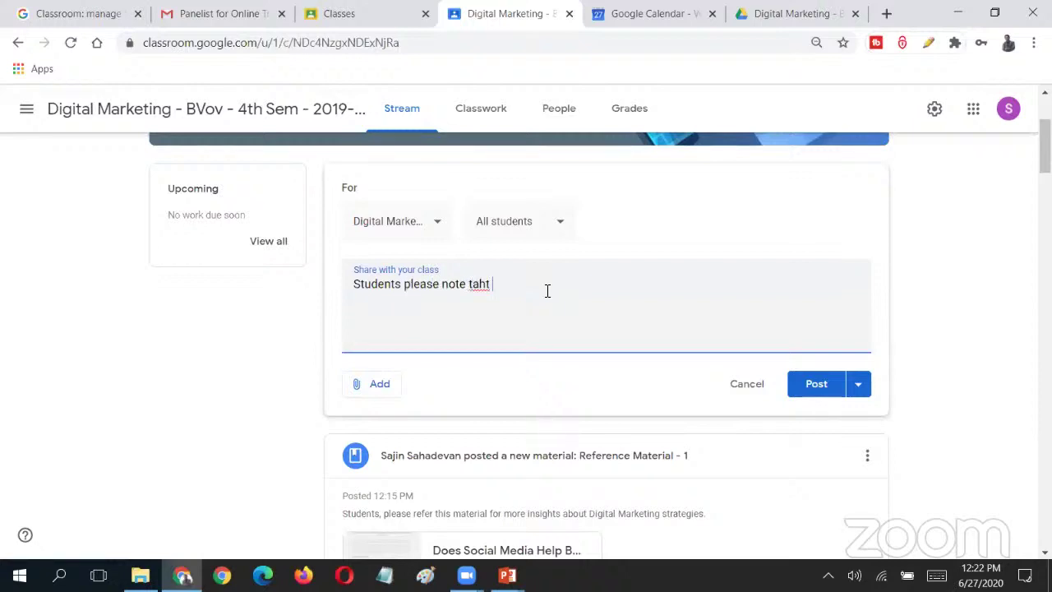
{"action": "key", "text": "BackSpace"}
{"action": "key", "text": "BackSpace"}
{"action": "key", "text": "BackSpace"}
{"action": "type", "text": "hat the Google Meet li"}
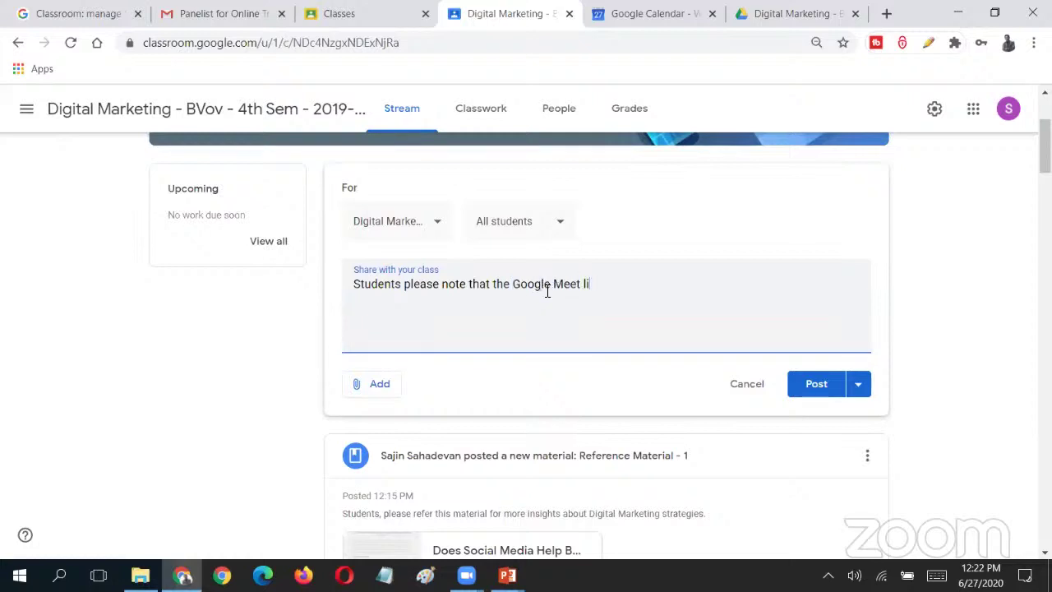
{"action": "type", "text": "nk is permanent for our"}
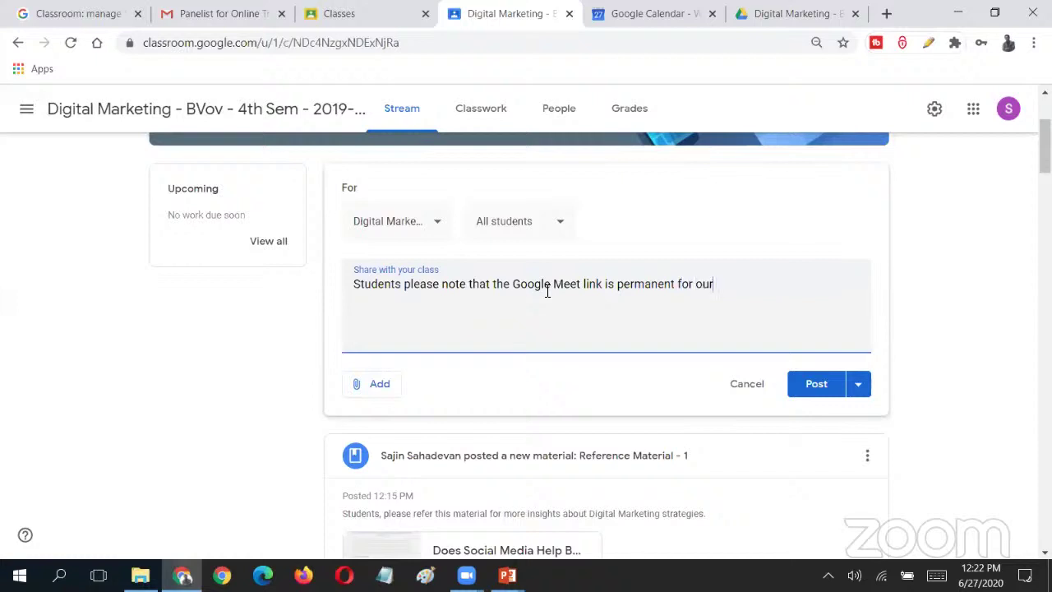
{"action": "type", "text": " upcoming classes"}
{"action": "key", "text": "Return"}
{"action": "key", "text": "ctrl+v"}
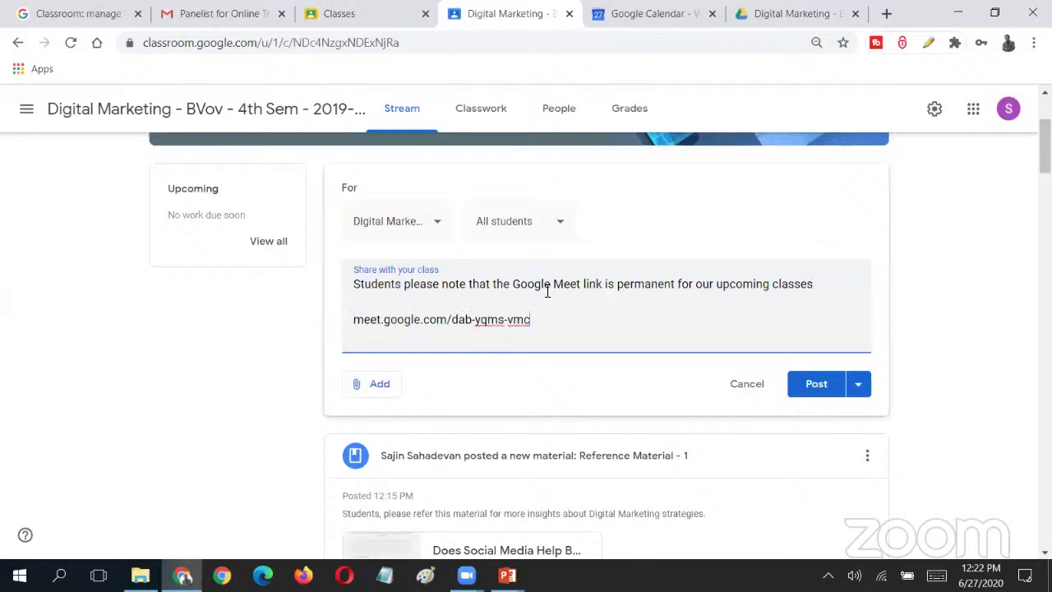
- Open Schedule for the announcement, cancel it, then bring up the Gmail training-program email
{"action": "left_click", "coordinate": [861, 392]}
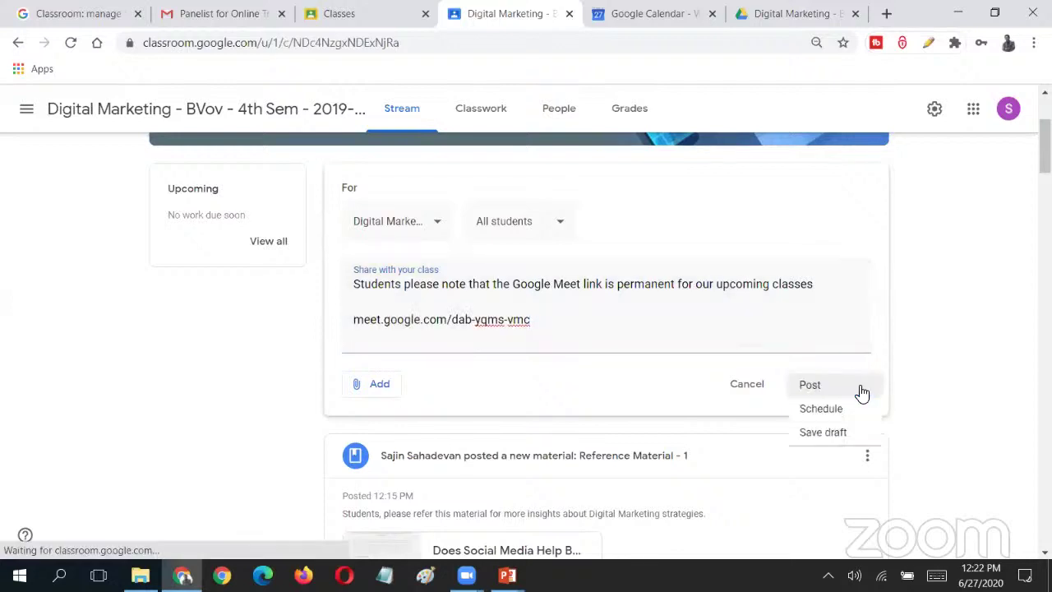
{"action": "left_click", "coordinate": [818, 388]}
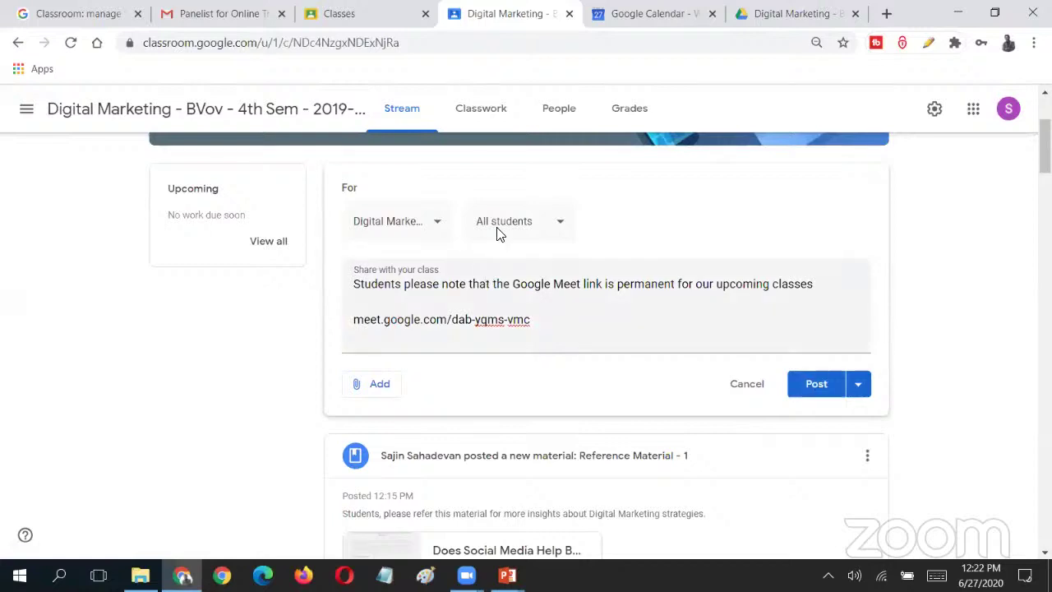
{"action": "left_click", "coordinate": [861, 389]}
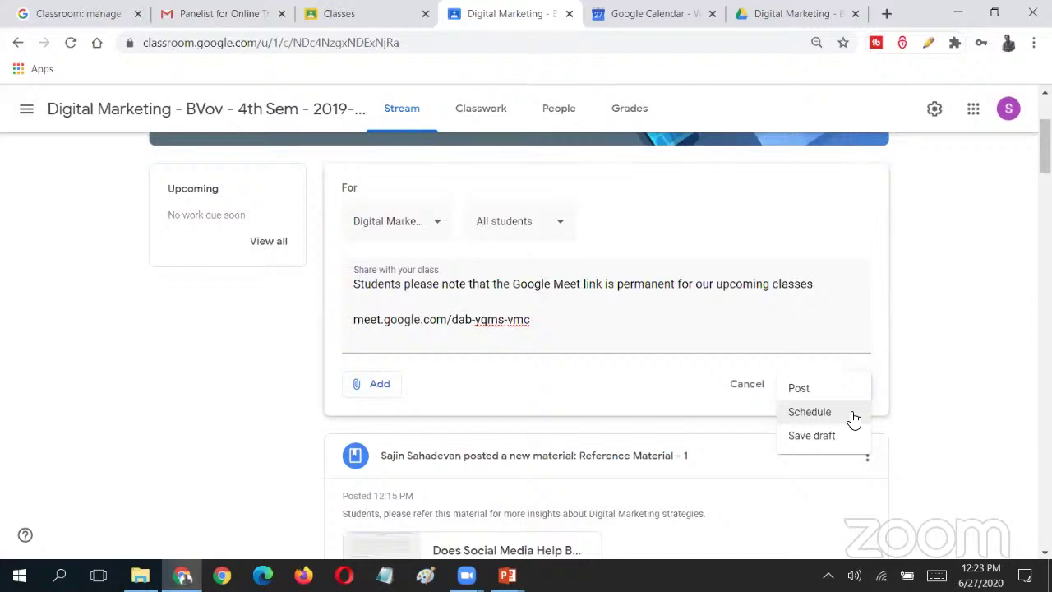
{"action": "left_click", "coordinate": [853, 418]}
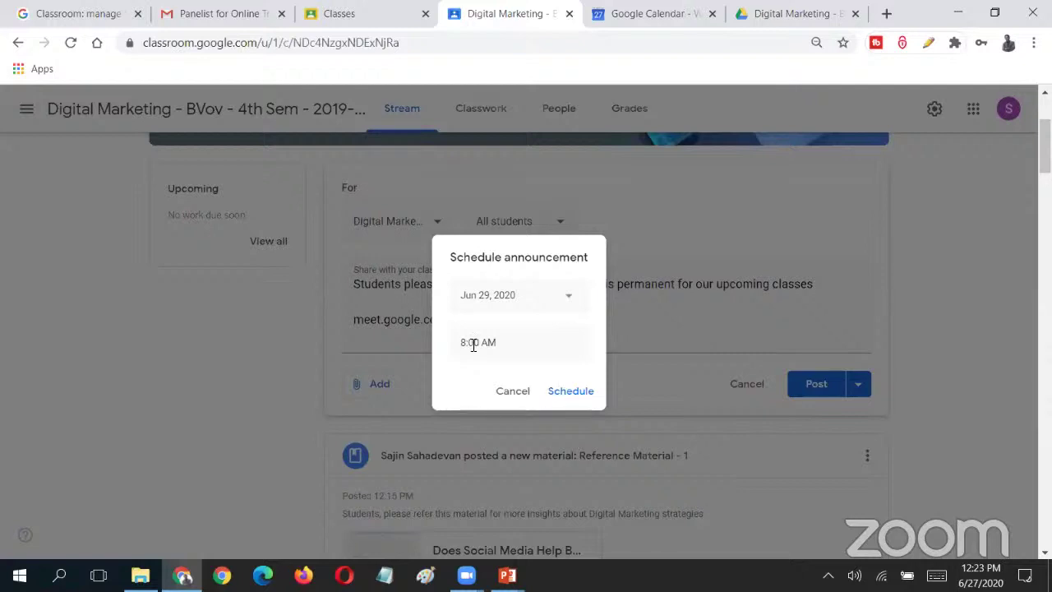
{"action": "left_click", "coordinate": [518, 403]}
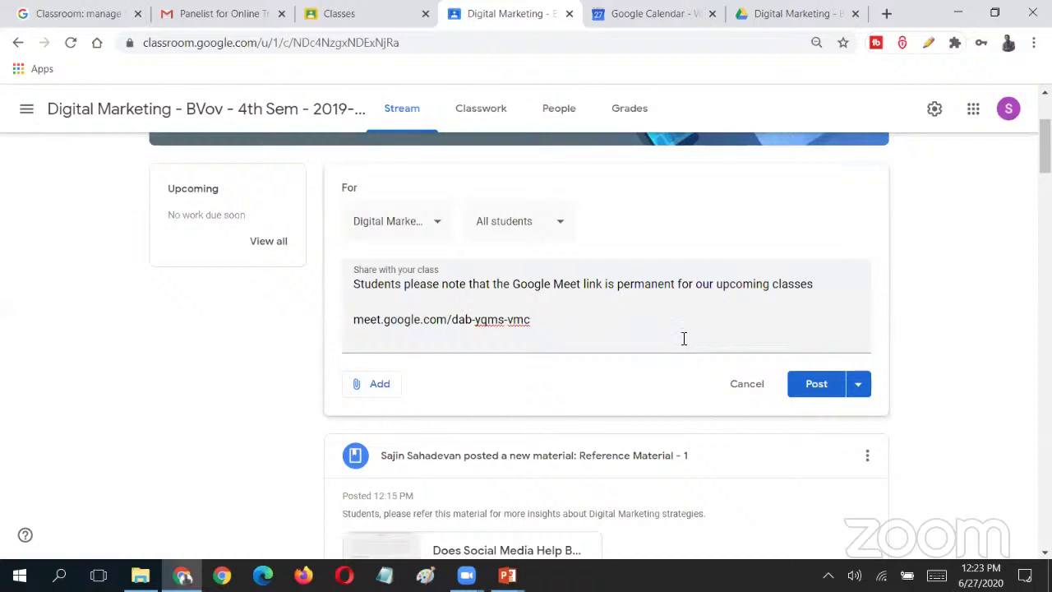
{"action": "left_click", "coordinate": [858, 390]}
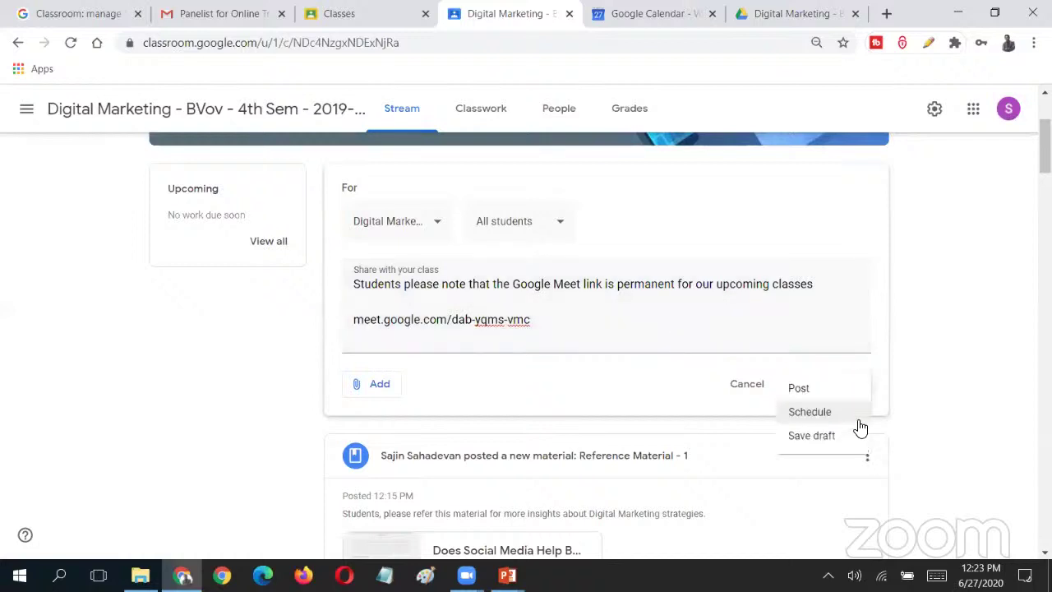
{"action": "left_click", "coordinate": [218, 13]}
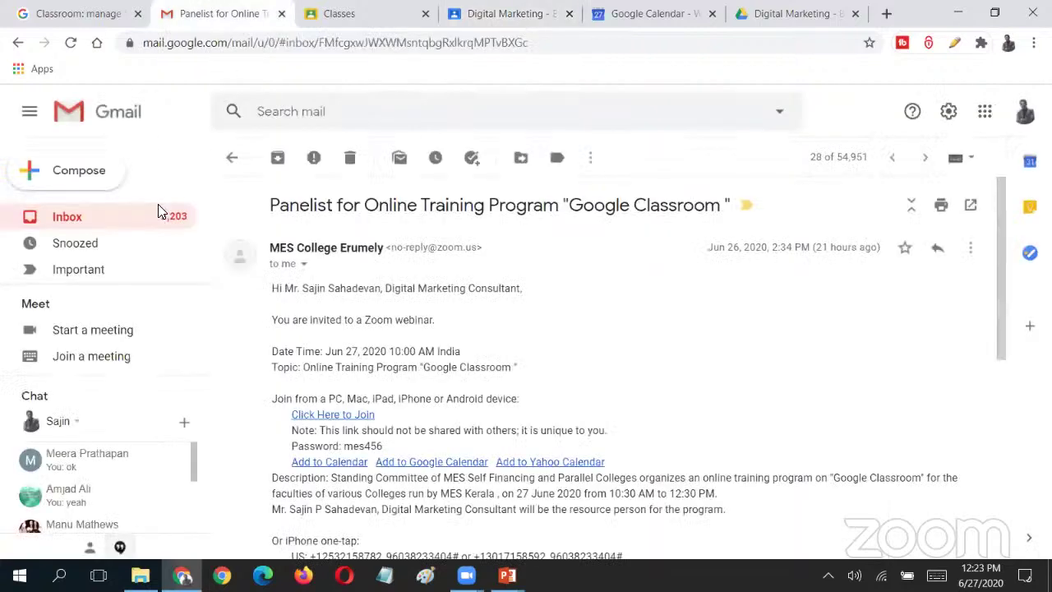
- Show Schedule send on a new Gmail message, discard it, and return to the Drive folder
{"action": "left_click", "coordinate": [31, 171]}
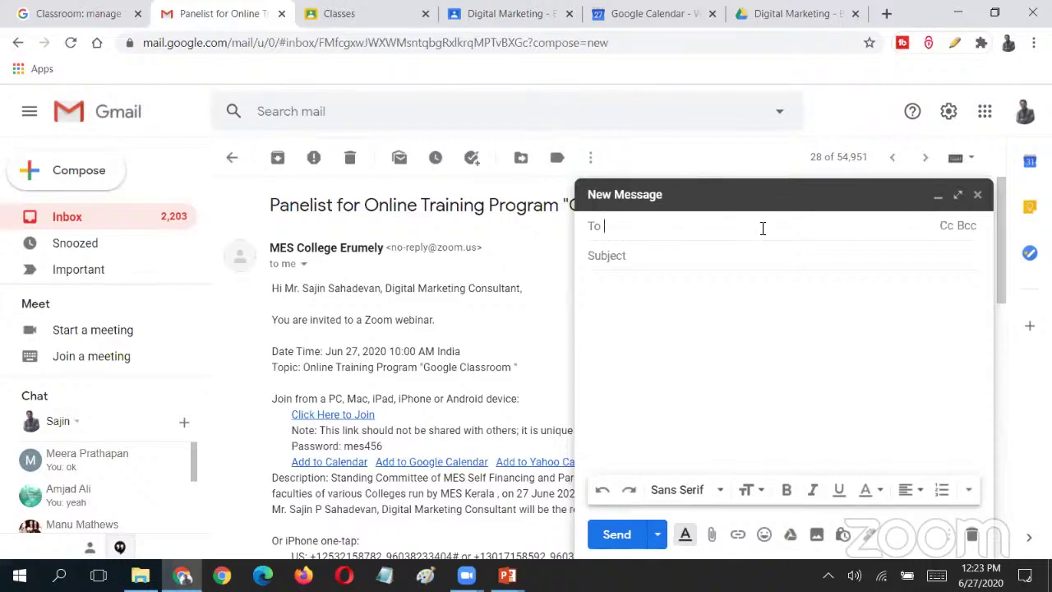
{"action": "left_click", "coordinate": [658, 534]}
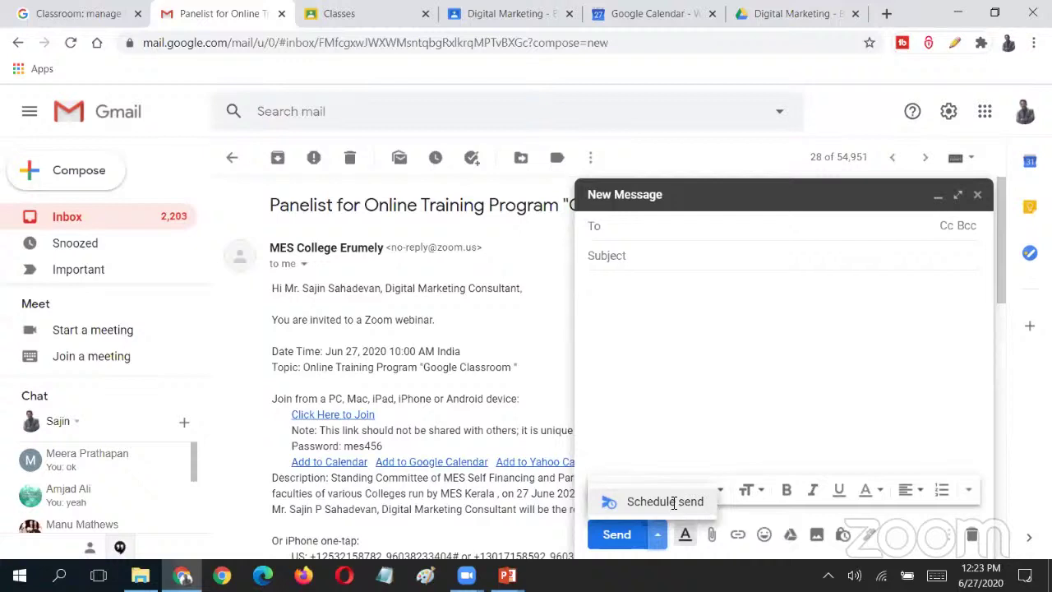
{"action": "left_click", "coordinate": [977, 197]}
{"action": "left_click", "coordinate": [976, 199]}
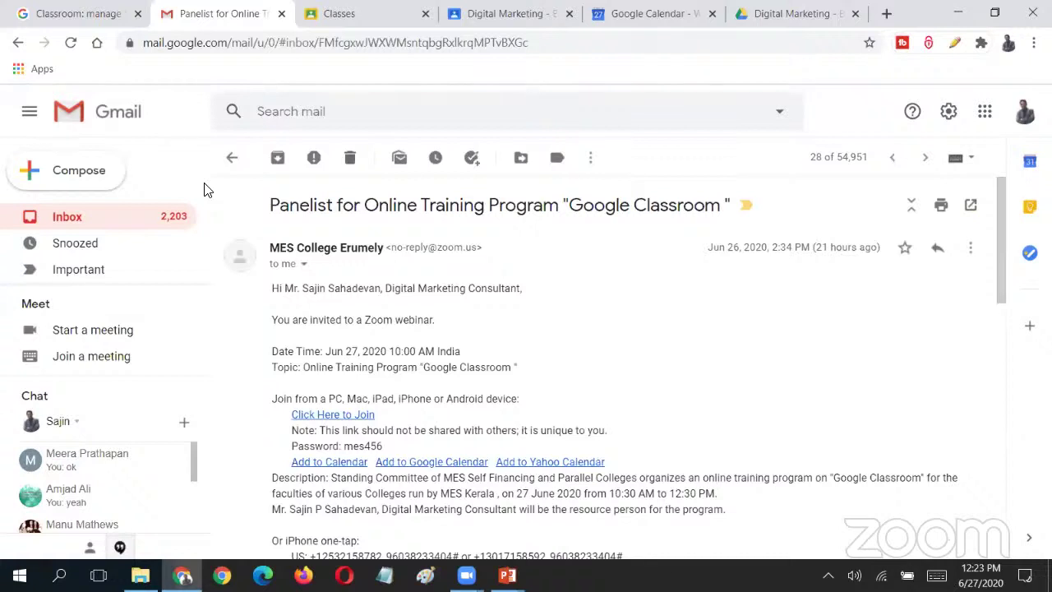
{"action": "left_click", "coordinate": [765, 13]}
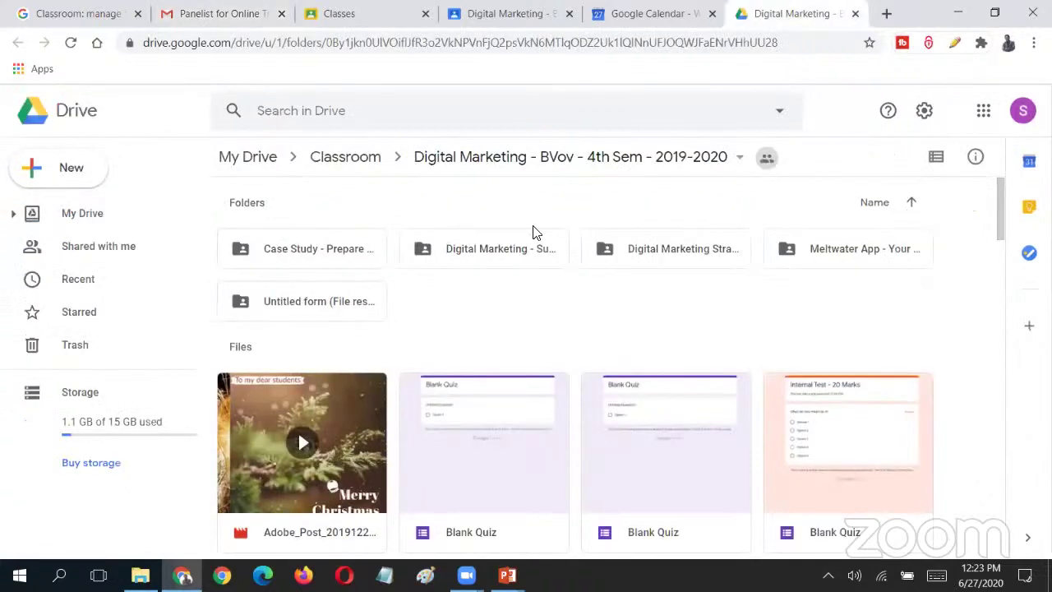
- Post the Meet-link announcement to the Digital Marketing class
{"action": "left_click", "coordinate": [374, 8]}
{"action": "left_click", "coordinate": [751, 10]}
{"action": "left_click", "coordinate": [513, 9]}
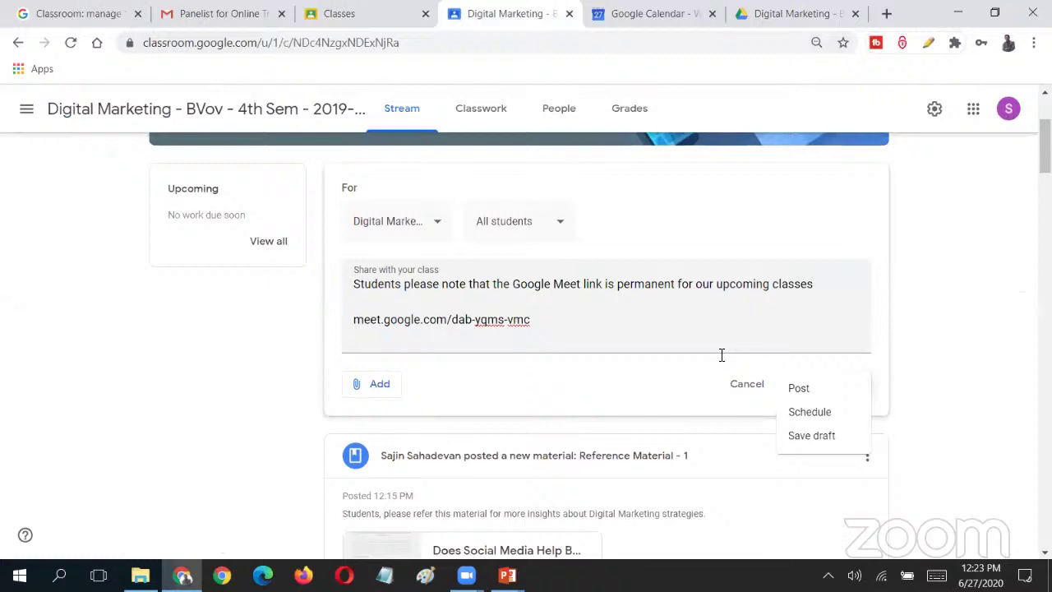
{"action": "left_click", "coordinate": [799, 388]}
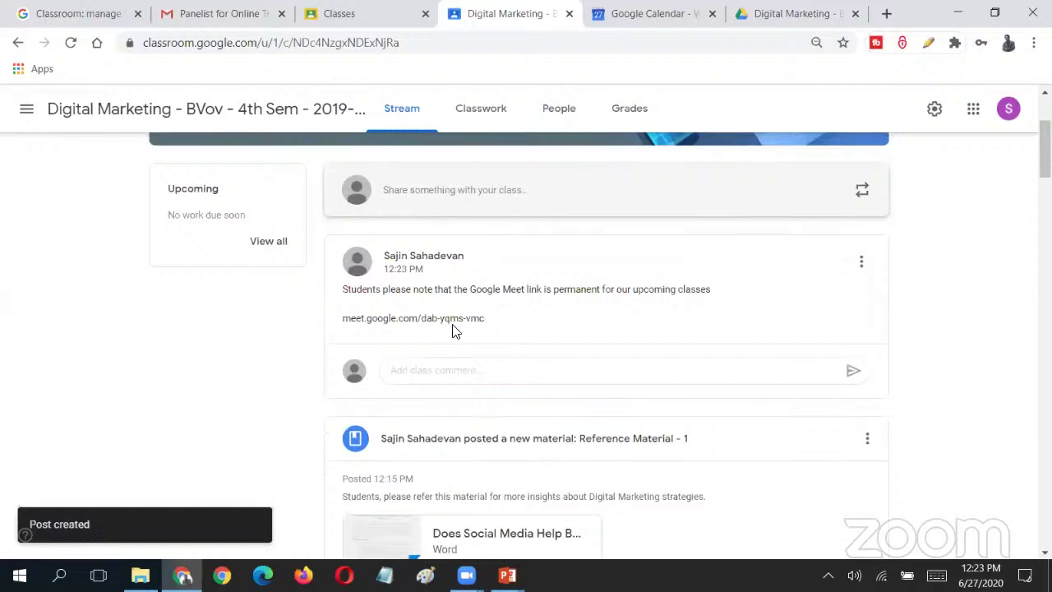
- Review the new post's options and scroll through the class Stream
{"action": "left_click", "coordinate": [862, 262]}
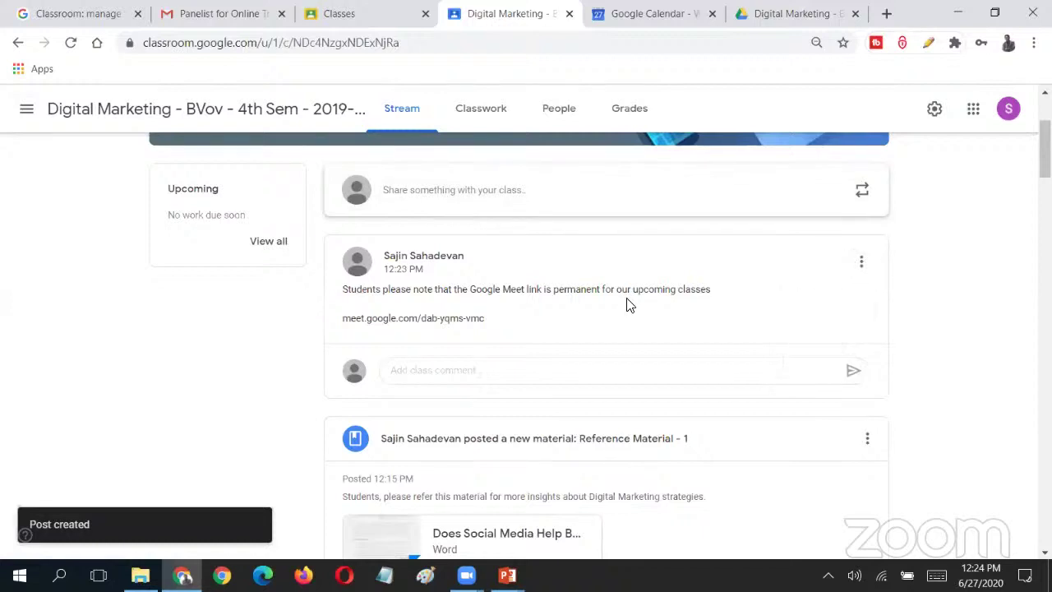
{"action": "scroll", "coordinate": [641, 370], "scroll_direction": "up", "scroll_amount": 3}
{"action": "scroll", "coordinate": [942, 200], "scroll_direction": "down", "scroll_amount": 3}
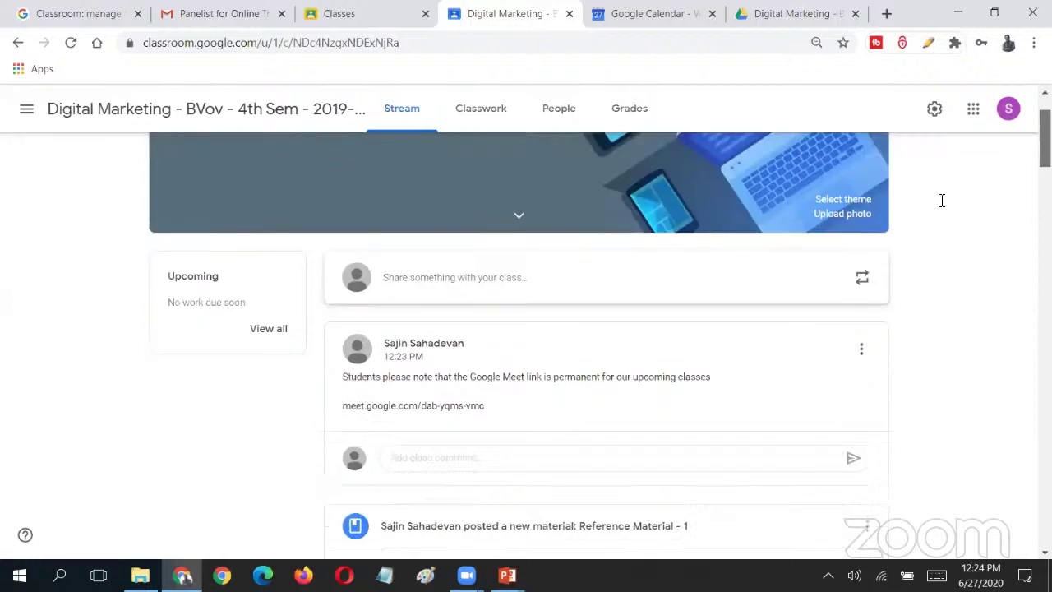
{"action": "left_click_drag", "start_coordinate": [344, 323], "coordinate": [493, 329]}
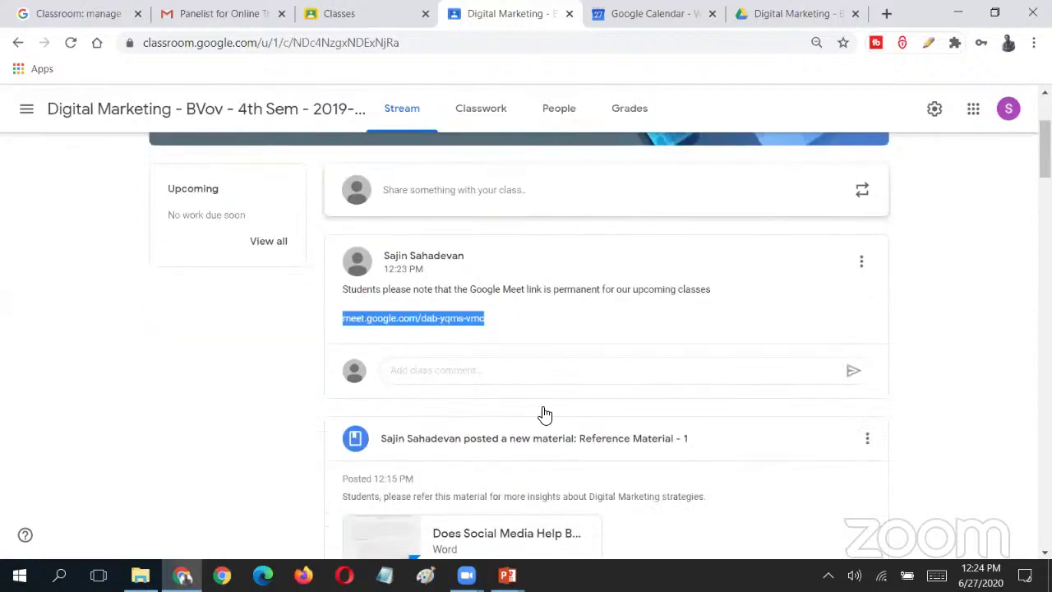
{"action": "scroll", "coordinate": [554, 432], "scroll_direction": "up", "scroll_amount": 3}
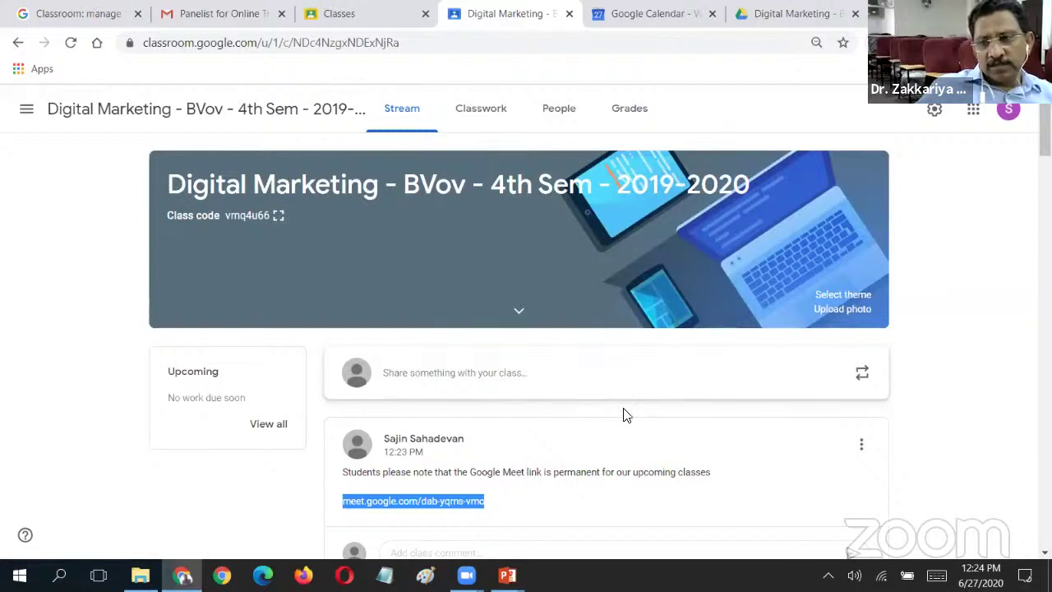
{"action": "scroll", "coordinate": [1045, 144], "scroll_direction": "down", "scroll_amount": 2}
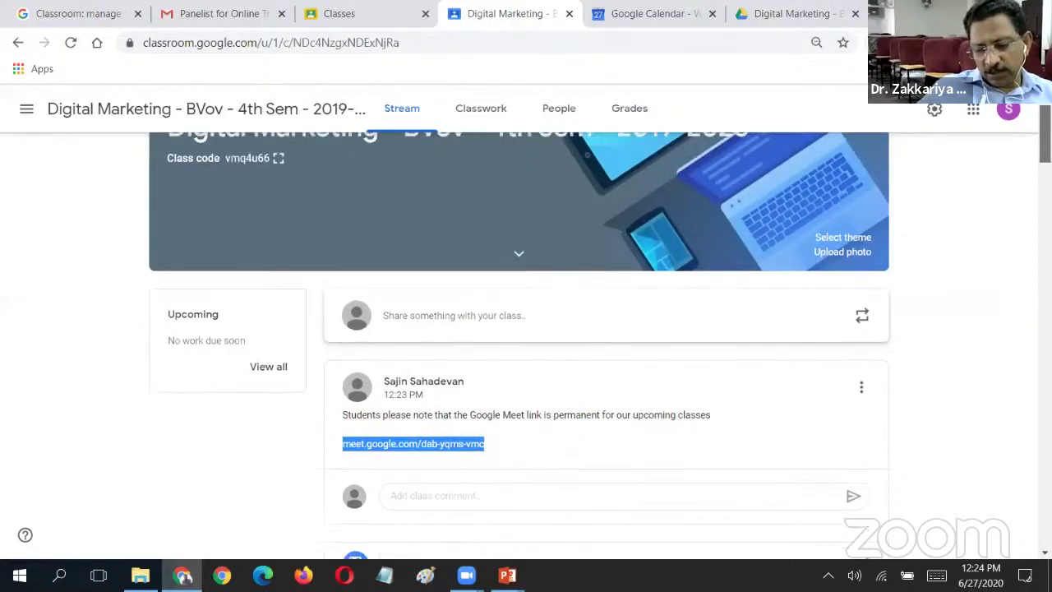
{"action": "scroll", "coordinate": [1045, 144], "scroll_direction": "up", "scroll_amount": 2}
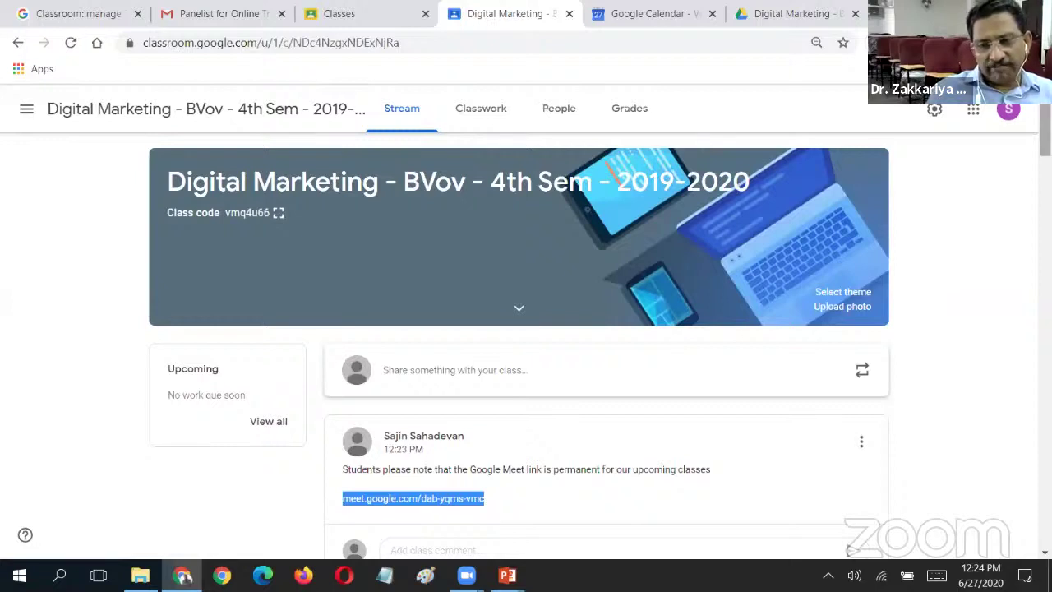
{"action": "scroll", "coordinate": [526, 346], "scroll_direction": "down", "scroll_amount": 1}
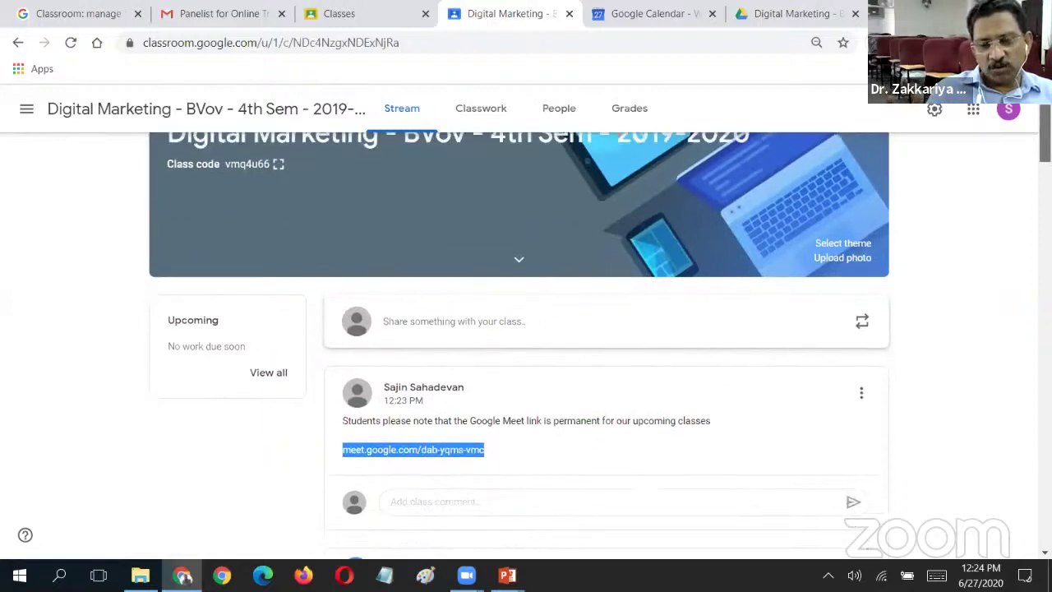
{"action": "scroll", "coordinate": [526, 345], "scroll_direction": "up", "scroll_amount": 1}
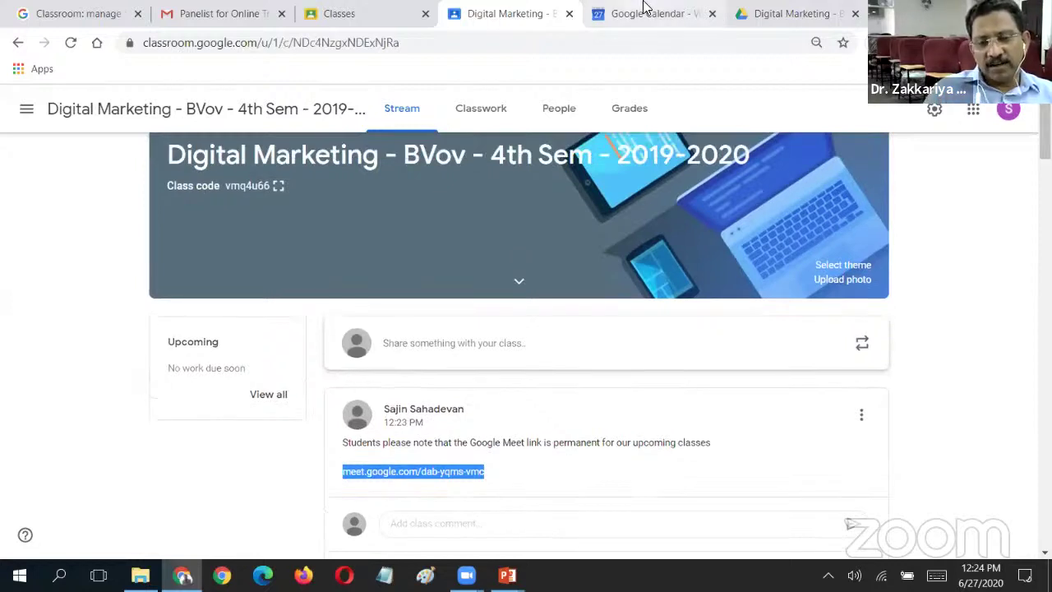
- Check the Saturday Class - Module IV event's details and Meet link, then go back to Classroom's Classes page
{"action": "left_click", "coordinate": [499, 10]}
{"action": "left_click", "coordinate": [625, 10]}
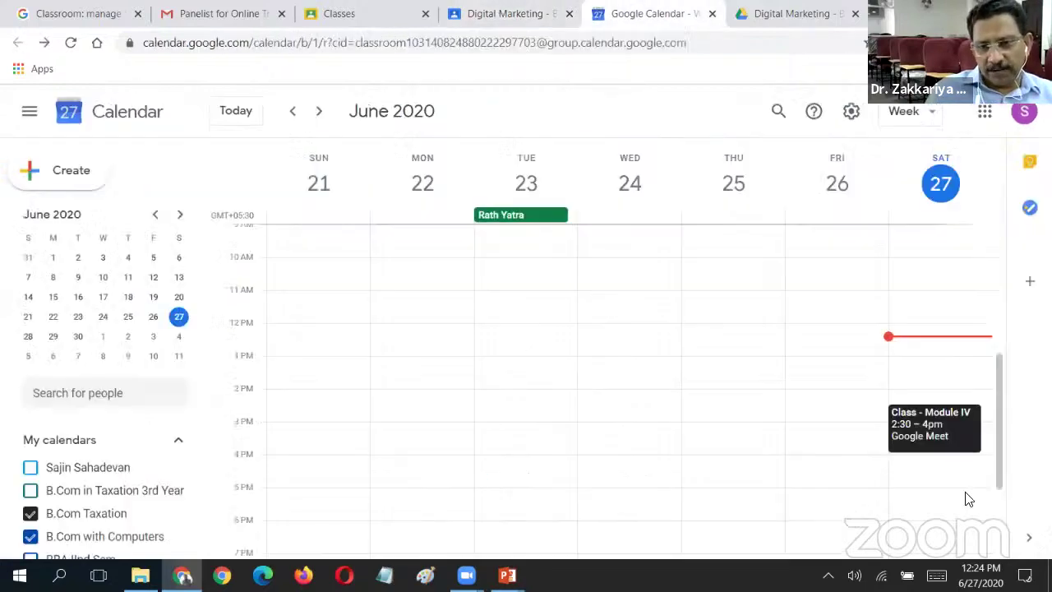
{"action": "left_click", "coordinate": [925, 434]}
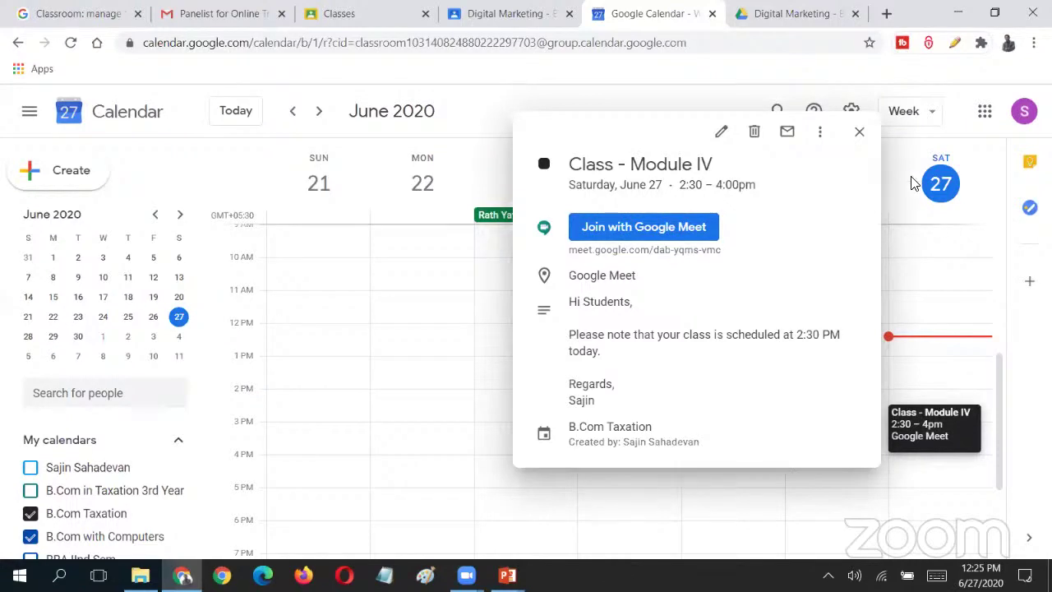
{"action": "left_click", "coordinate": [859, 133]}
{"action": "left_click", "coordinate": [413, 10]}
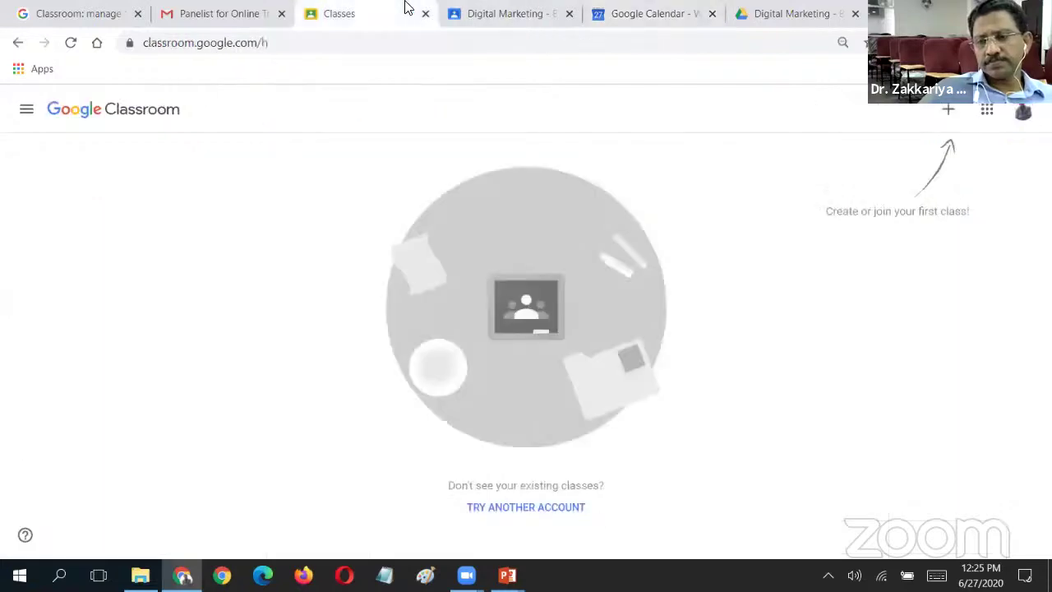
- Cycle through the Drive, Calendar and Classroom tabs, ending on the Classroom classes page
{"action": "left_click", "coordinate": [765, 12]}
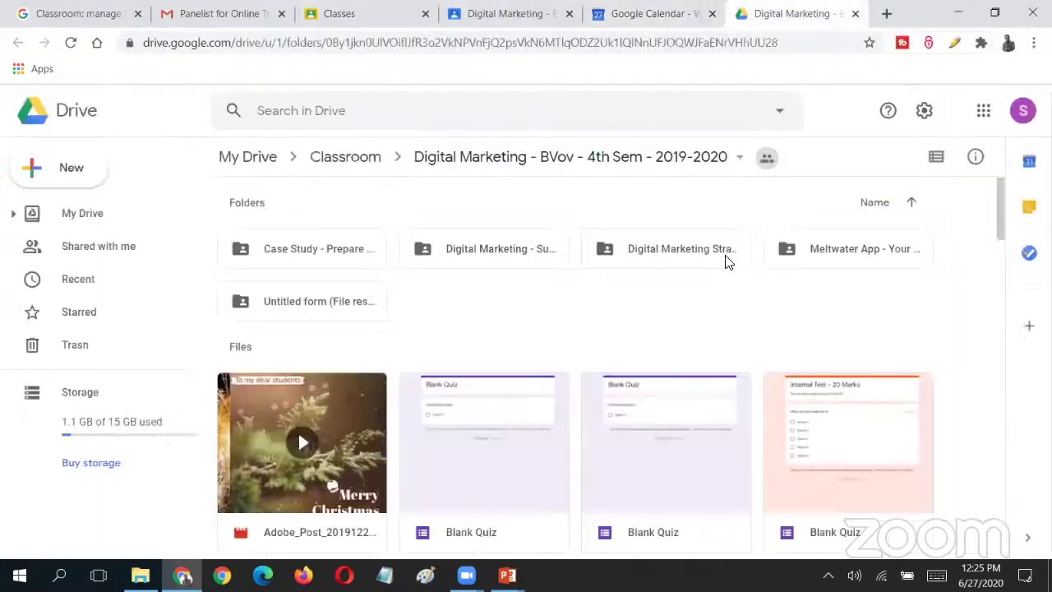
{"action": "left_click", "coordinate": [307, 10]}
{"action": "left_click", "coordinate": [18, 43]}
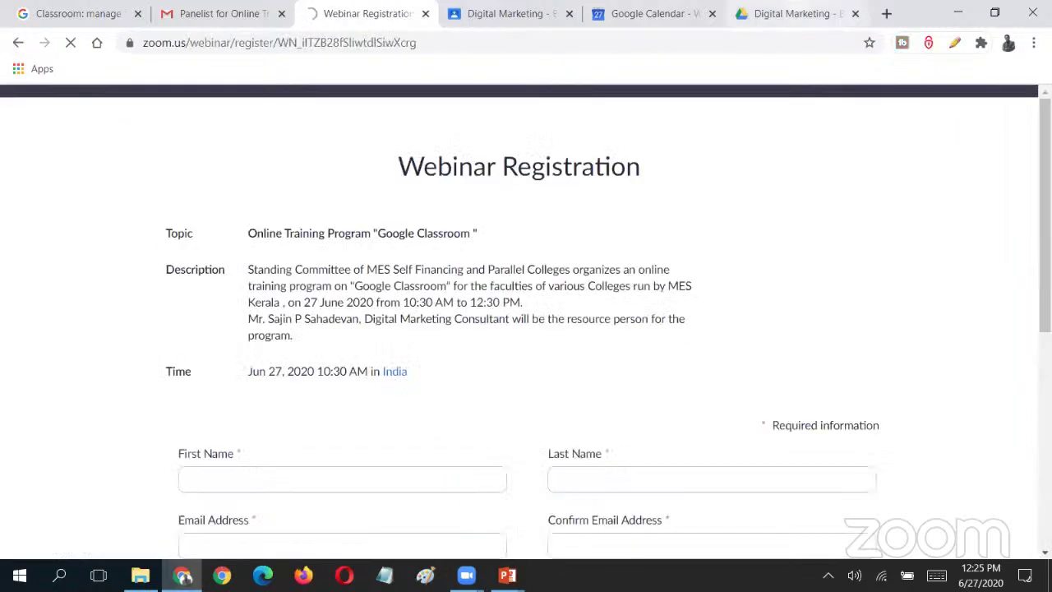
{"action": "left_click", "coordinate": [795, 12]}
{"action": "left_click", "coordinate": [650, 13]}
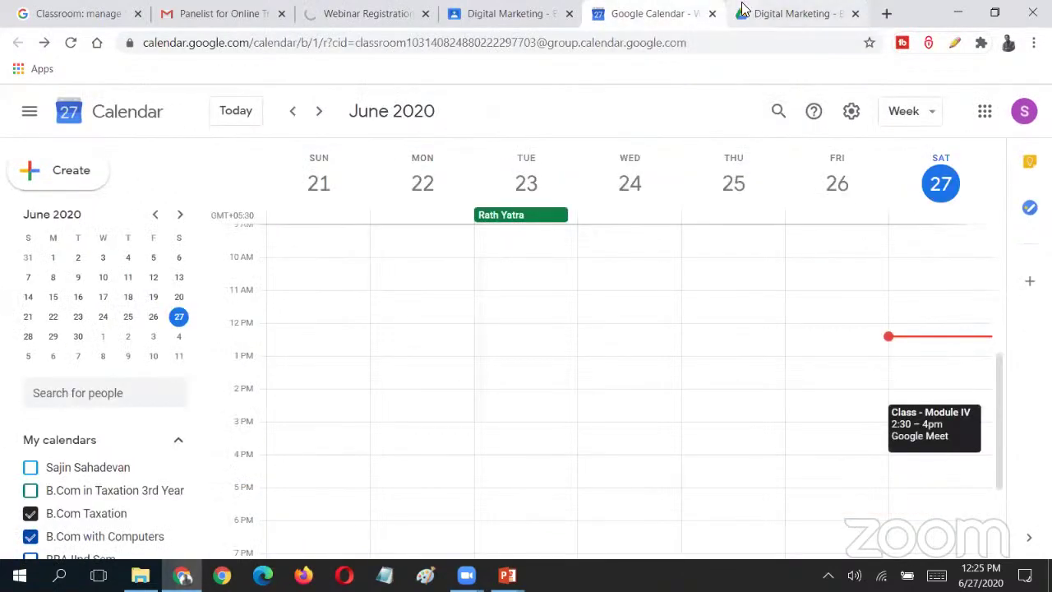
{"action": "left_click", "coordinate": [746, 11]}
{"action": "left_click", "coordinate": [95, 8]}
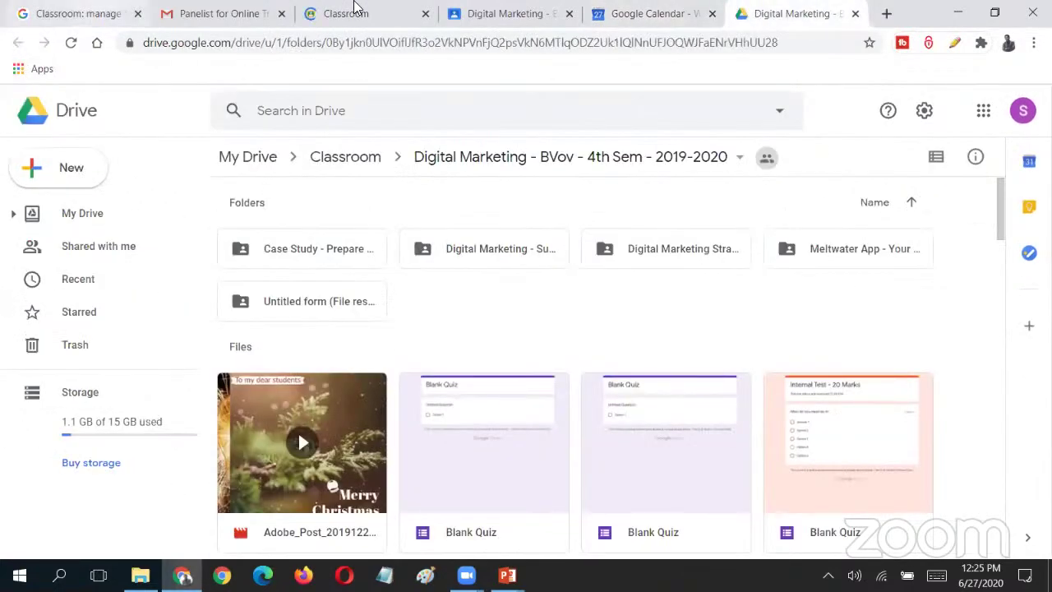
{"action": "left_click", "coordinate": [403, 13]}
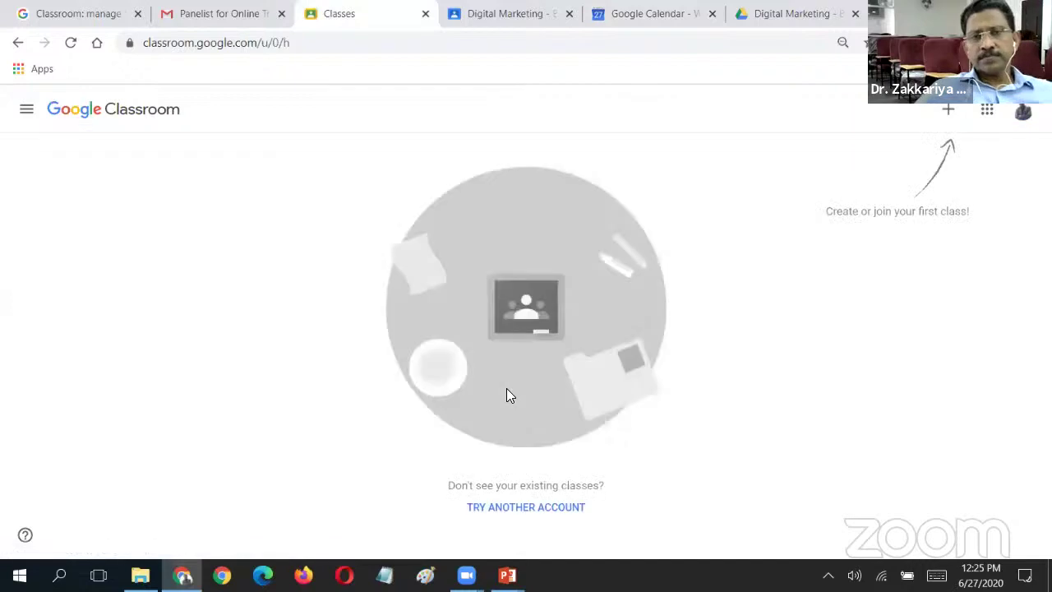
- Switch to the second Google account and open B.Com with Computers, revealing subject Cost Accounting and room IVD
{"action": "left_click", "coordinate": [1023, 110]}
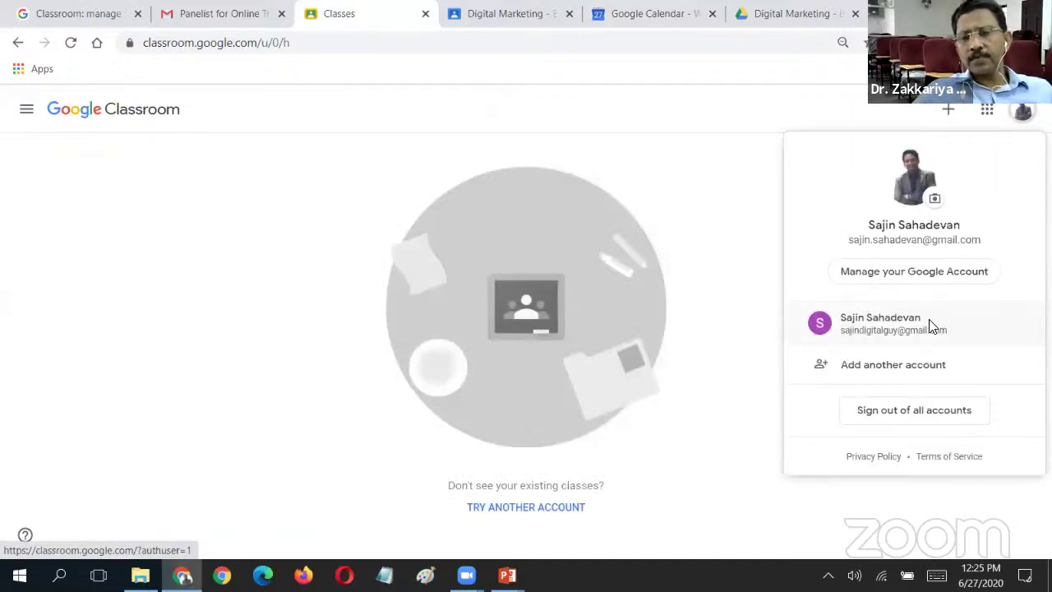
{"action": "left_click", "coordinate": [928, 325]}
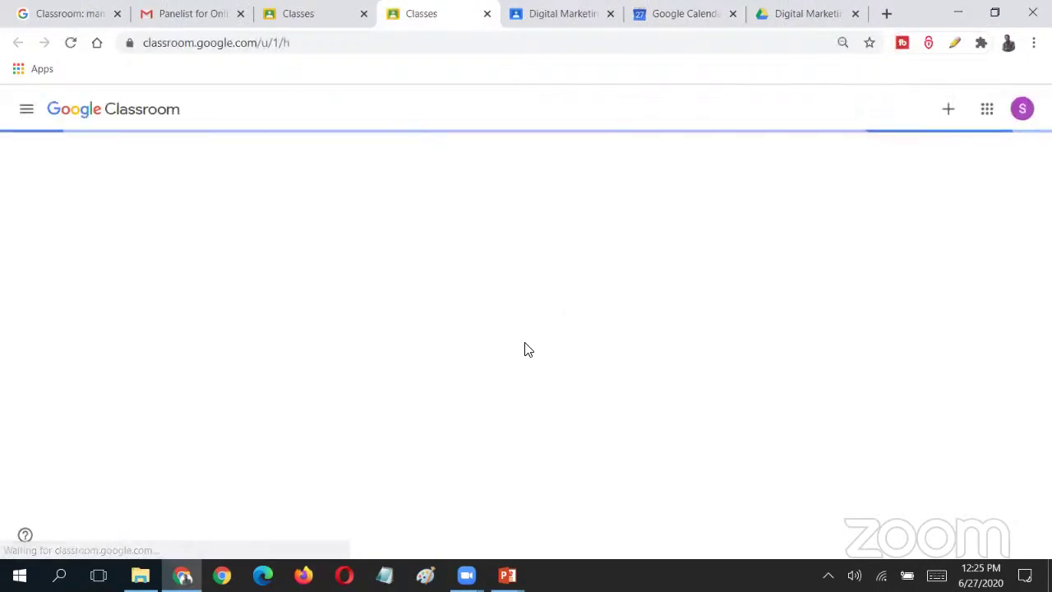
{"action": "left_click", "coordinate": [158, 173]}
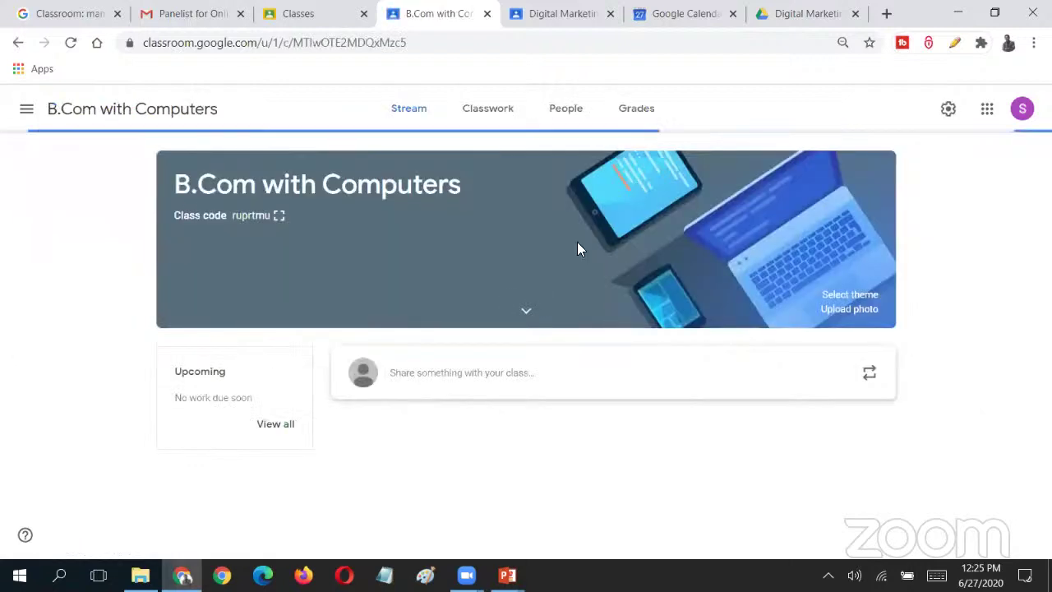
{"action": "left_click", "coordinate": [527, 314]}
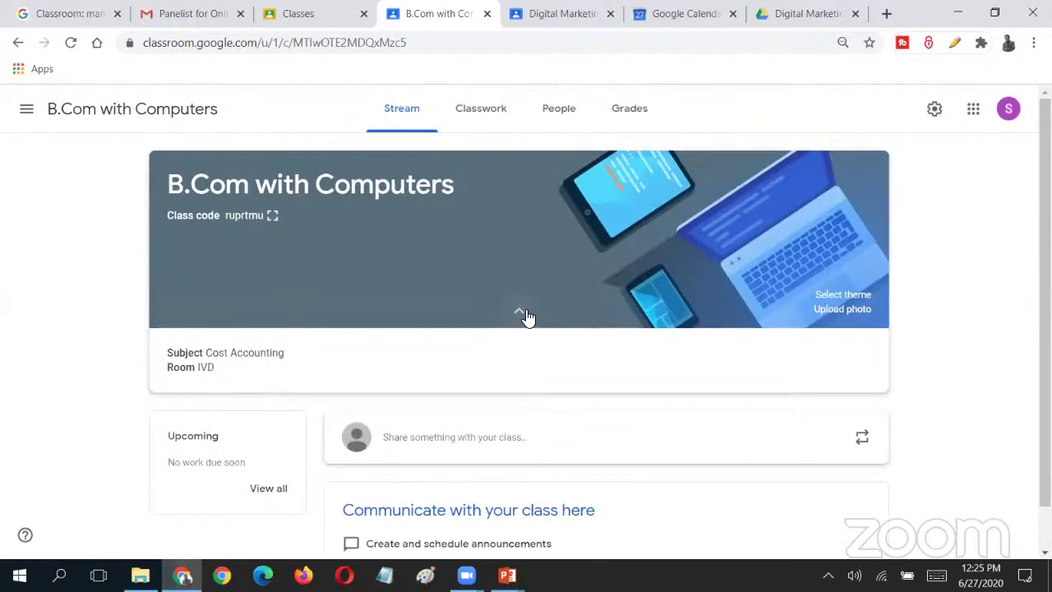
- Expand and collapse the B.Com with Computers banner details a few times, leaving subject and room hidden
{"action": "left_click", "coordinate": [521, 315]}
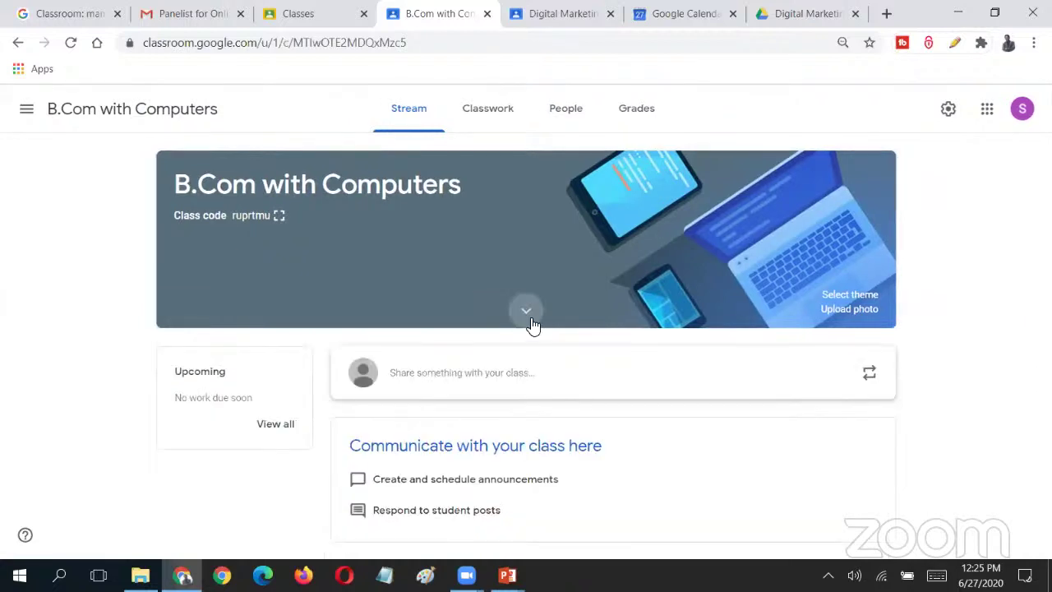
{"action": "left_click", "coordinate": [524, 319]}
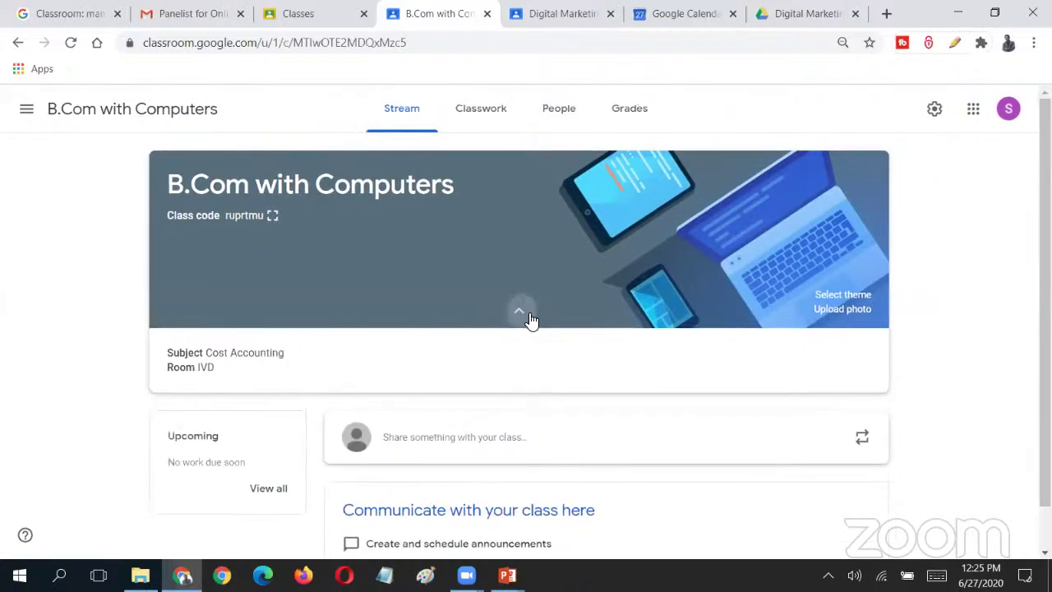
{"action": "triple_click", "coordinate": [270, 356]}
{"action": "left_click", "coordinate": [234, 380]}
{"action": "left_click", "coordinate": [521, 311]}
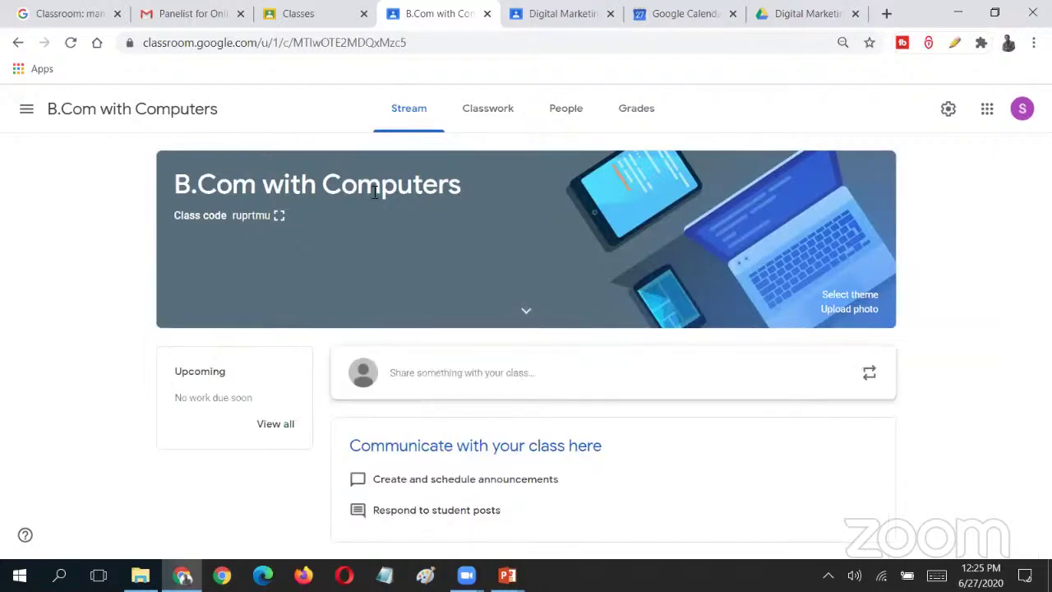
{"action": "left_click", "coordinate": [527, 311]}
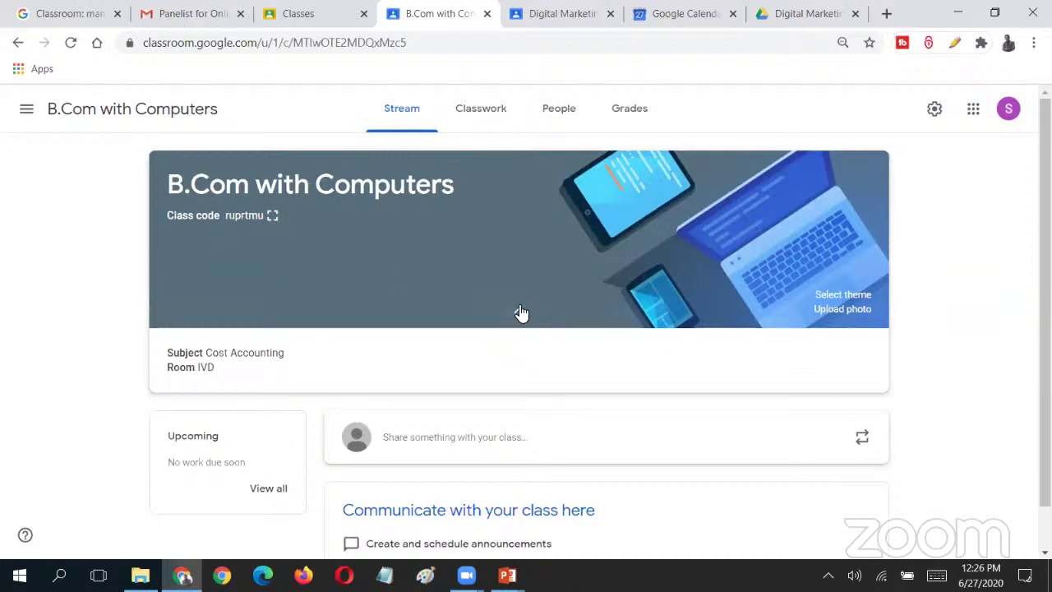
{"action": "left_click", "coordinate": [521, 311]}
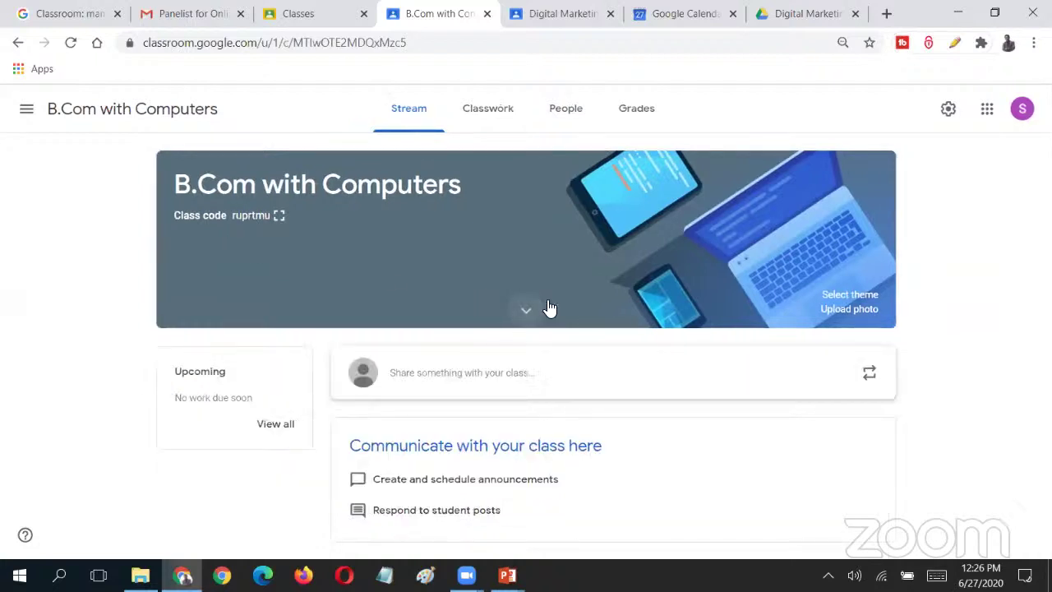
- Apply the red English & History theme to the B.Com with Computers class banner
{"action": "left_click", "coordinate": [850, 295]}
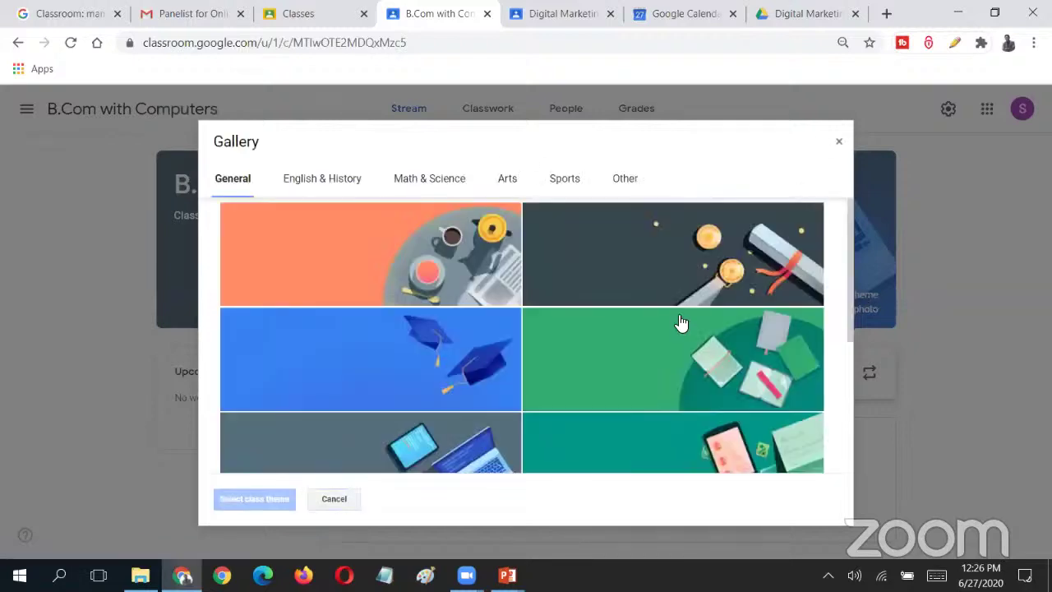
{"action": "left_click", "coordinate": [681, 322]}
{"action": "scroll", "coordinate": [669, 383], "scroll_direction": "down", "scroll_amount": 3}
{"action": "scroll", "coordinate": [340, 212], "scroll_direction": "up", "scroll_amount": 3}
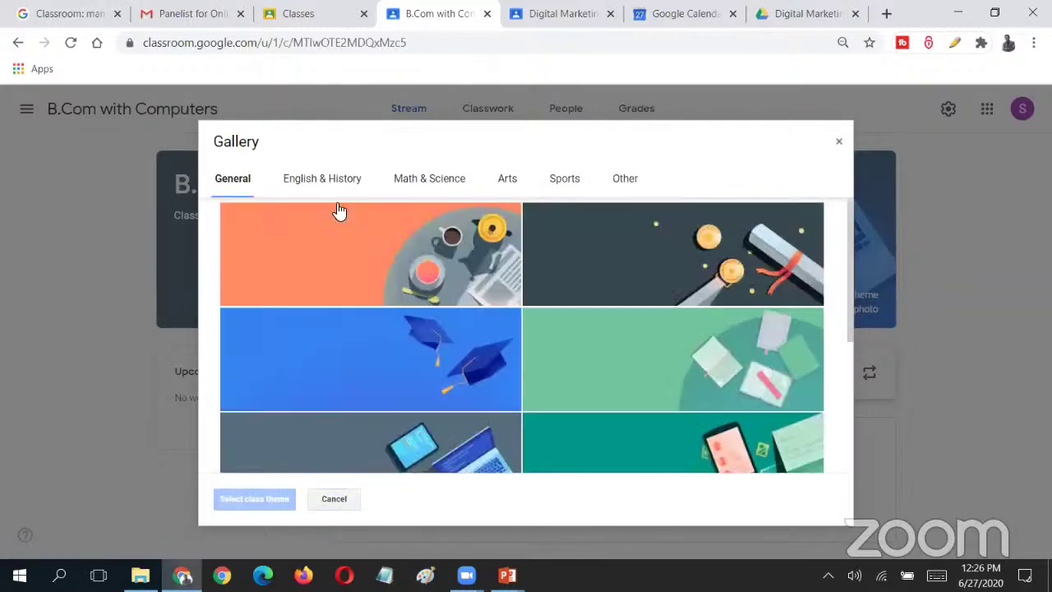
{"action": "left_click", "coordinate": [321, 179]}
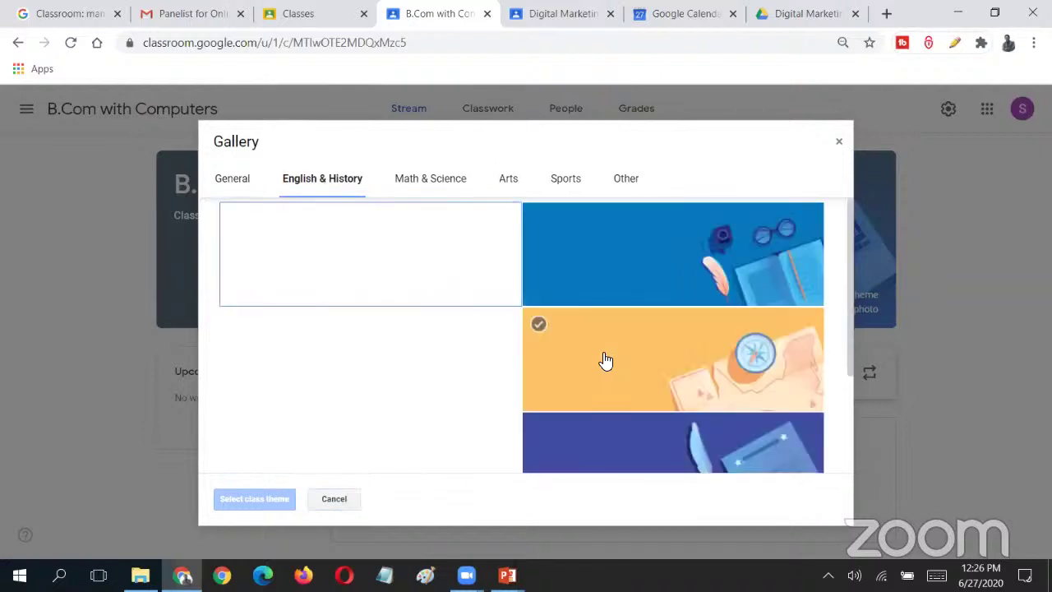
{"action": "left_click", "coordinate": [450, 362]}
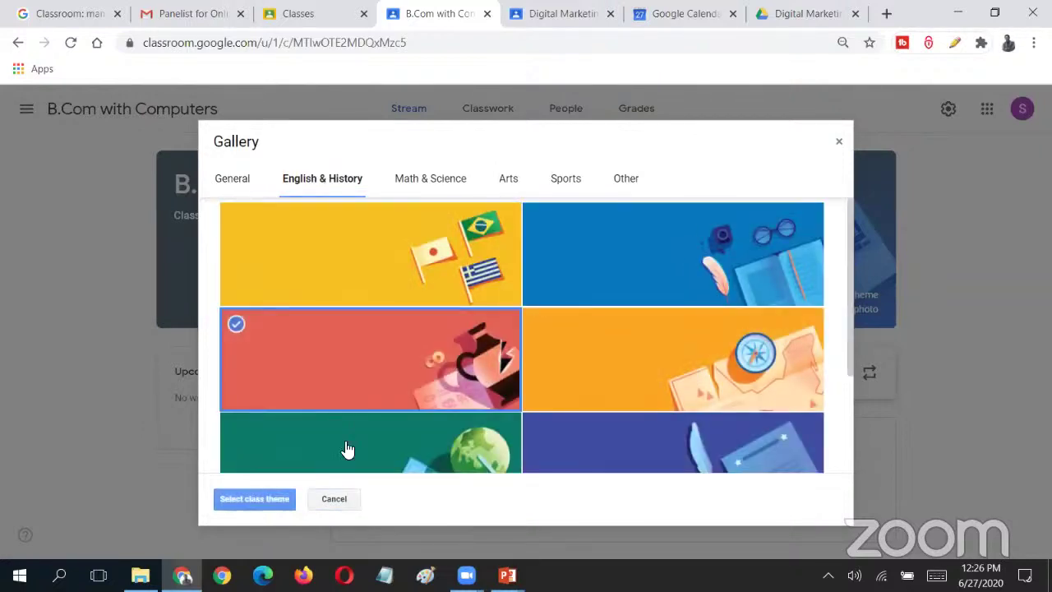
{"action": "left_click", "coordinate": [249, 507]}
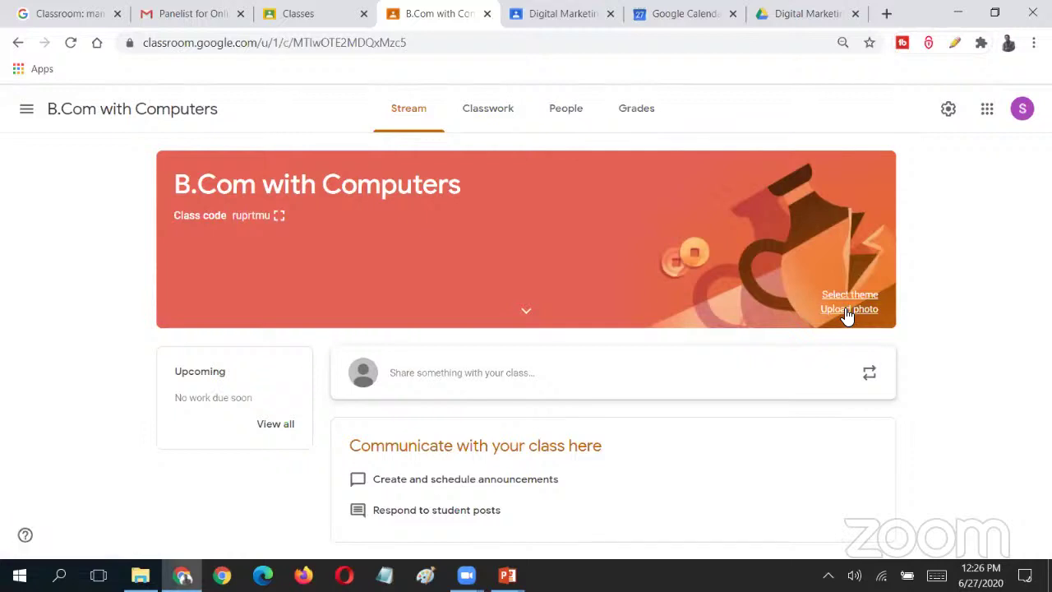
{"action": "left_click", "coordinate": [846, 310]}
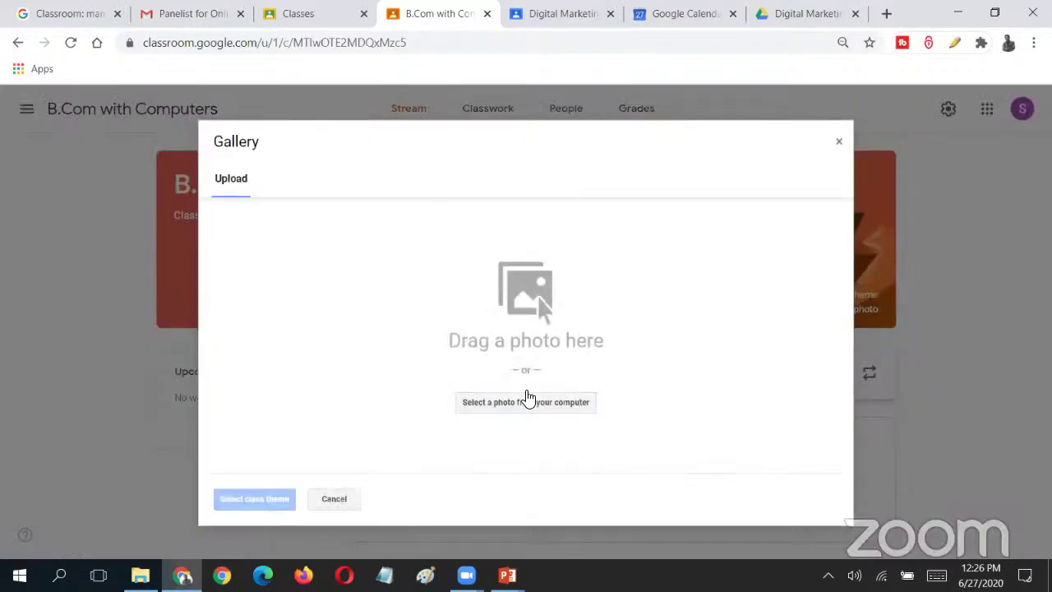
{"action": "left_click", "coordinate": [330, 503]}
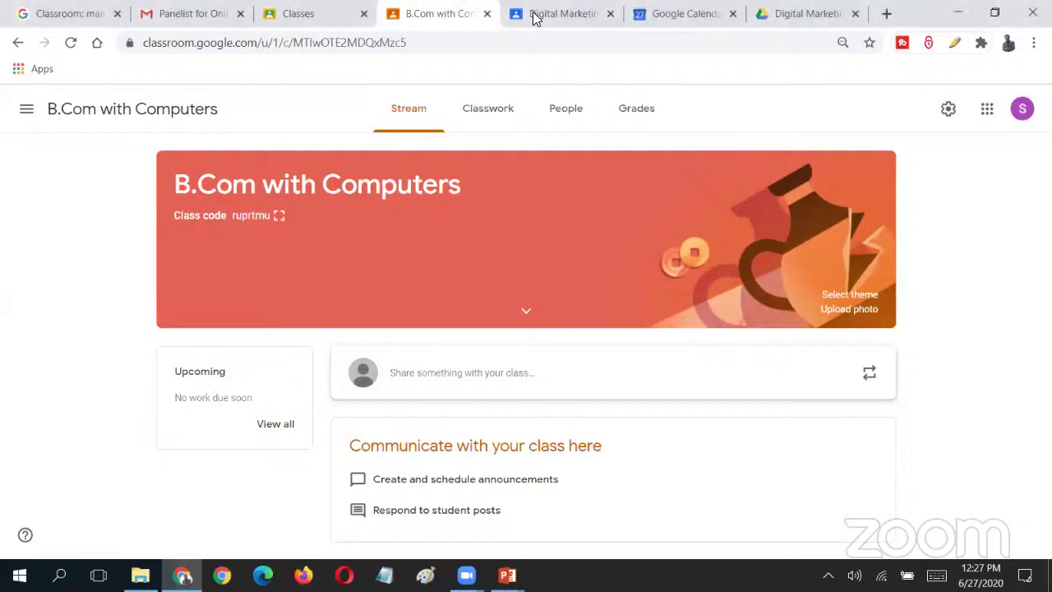
{"action": "left_click", "coordinate": [626, 130]}
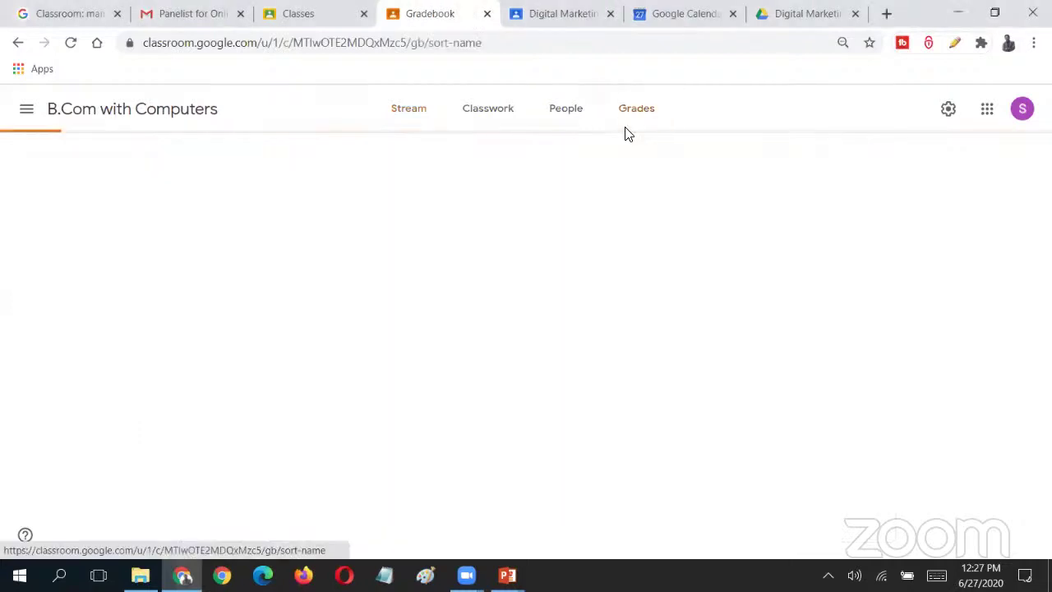
{"action": "left_click", "coordinate": [20, 117]}
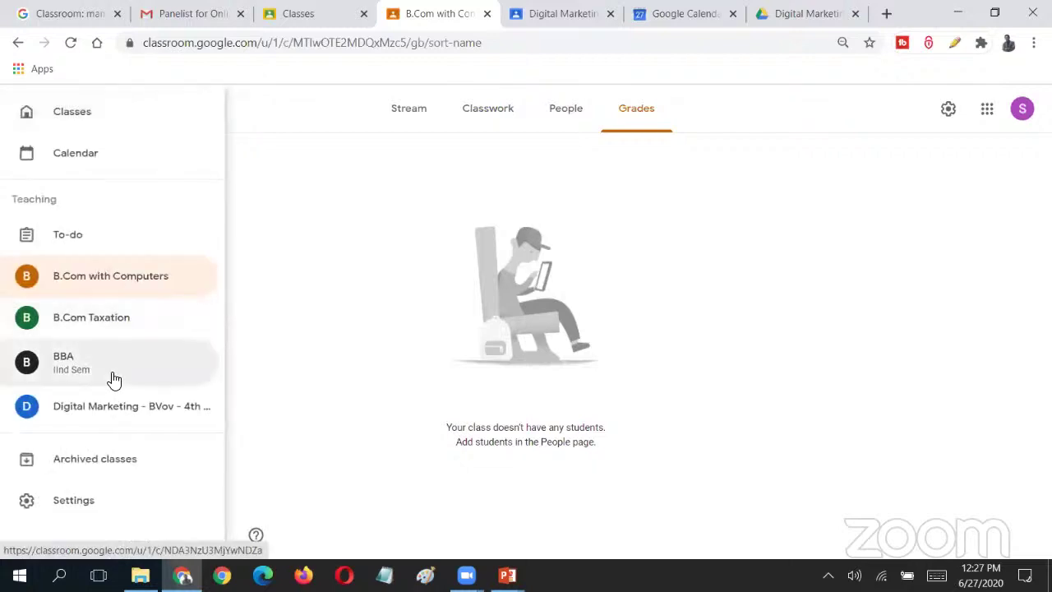
{"action": "left_click", "coordinate": [110, 374]}
{"action": "left_click", "coordinate": [637, 129]}
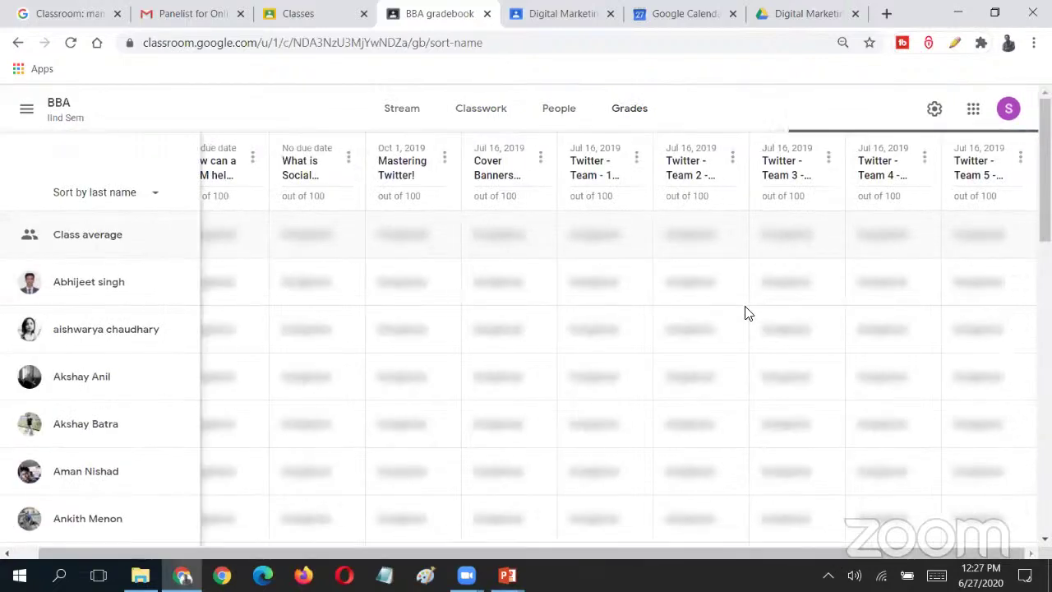
{"action": "left_click", "coordinate": [1021, 158]}
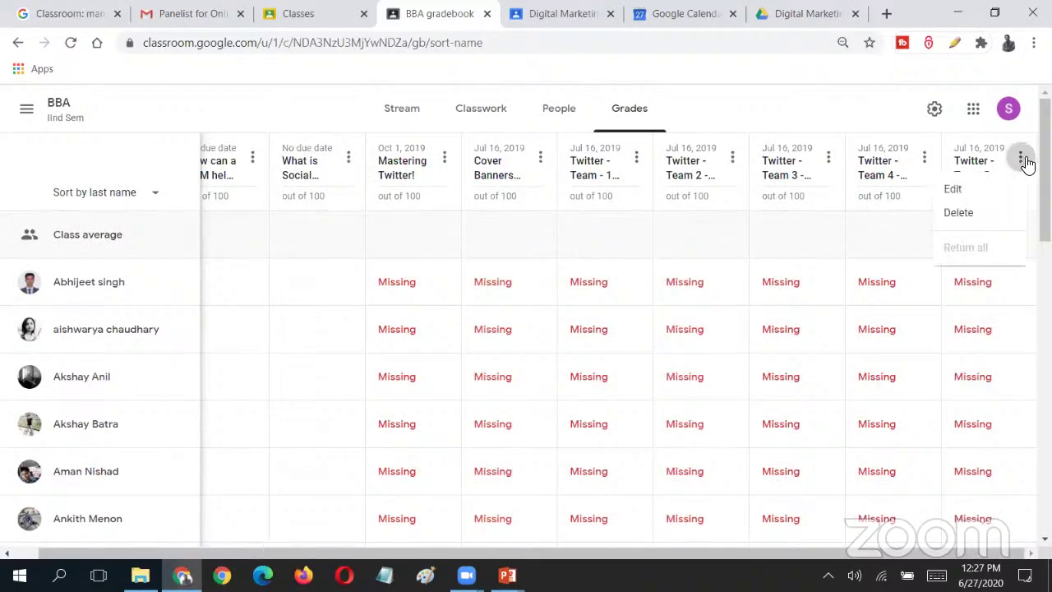
{"action": "left_click", "coordinate": [1022, 160]}
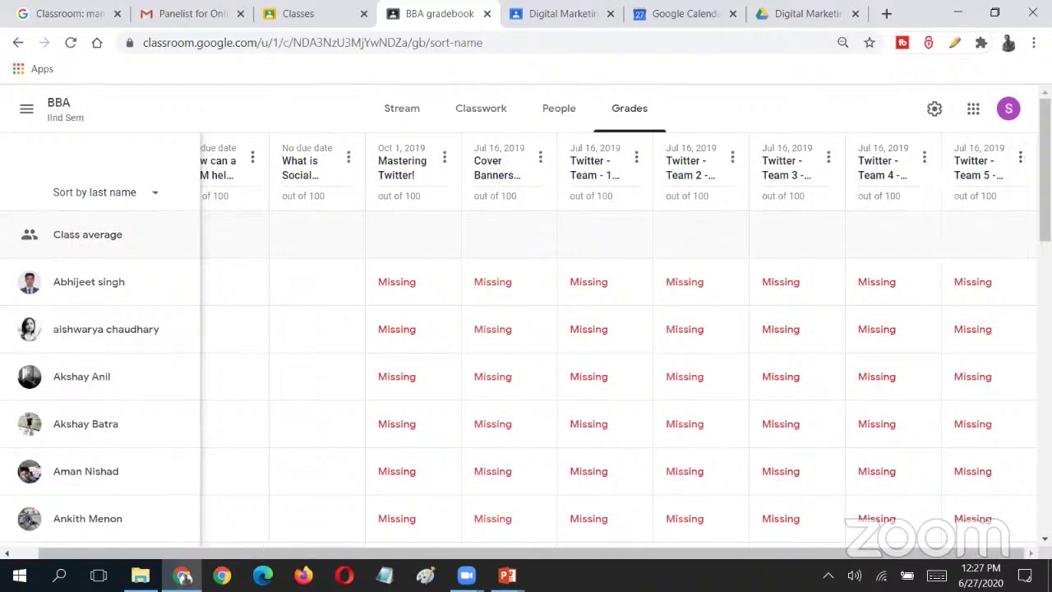
{"action": "scroll", "coordinate": [543, 531], "scroll_direction": "left", "scroll_amount": 1}
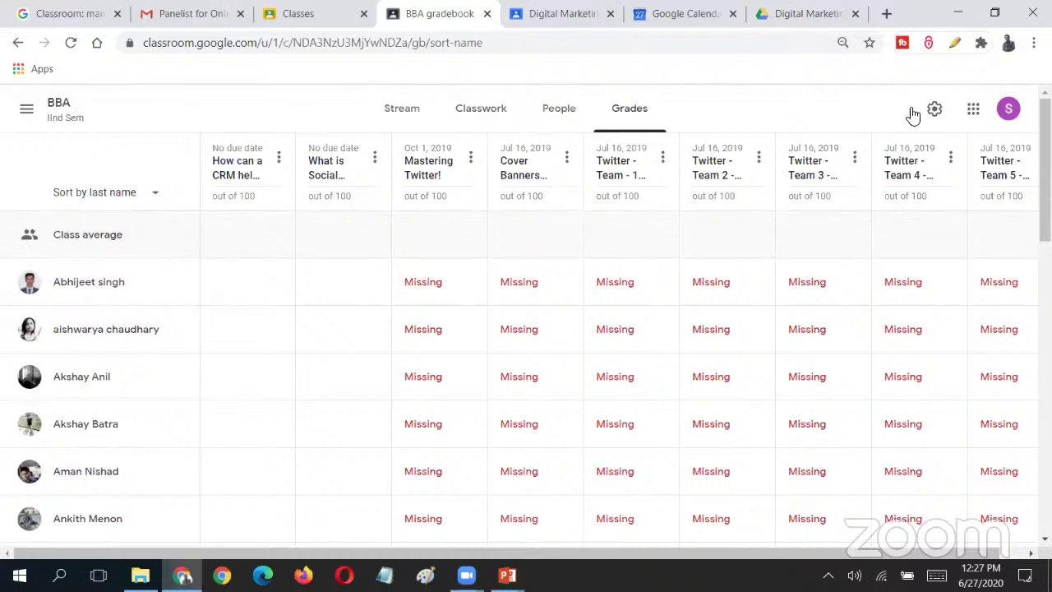
{"action": "left_click", "coordinate": [949, 107]}
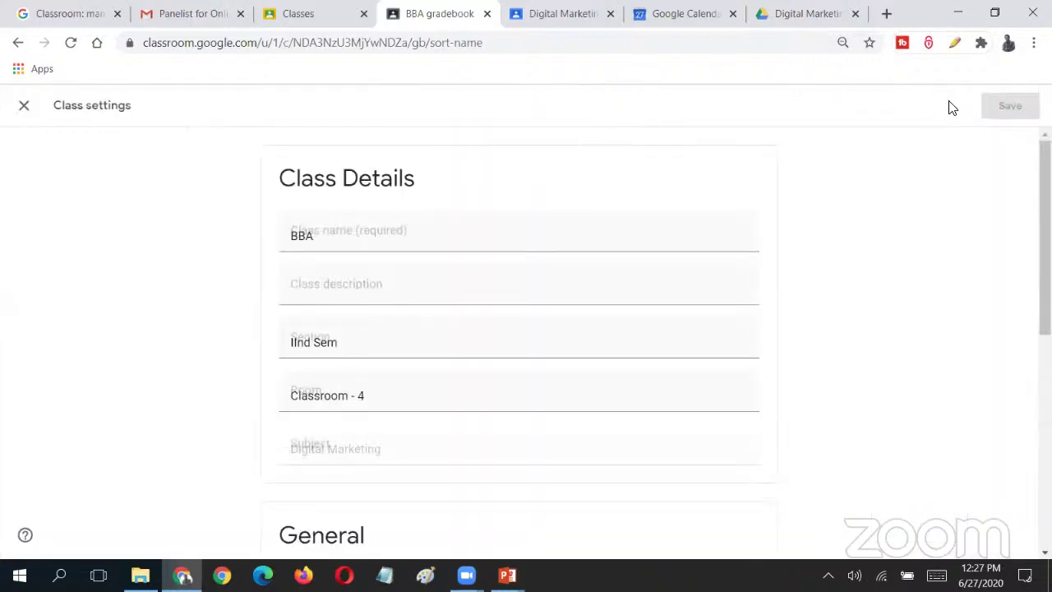
{"action": "key", "text": "Escape"}
{"action": "scroll", "coordinate": [378, 478], "scroll_direction": "down", "scroll_amount": 10}
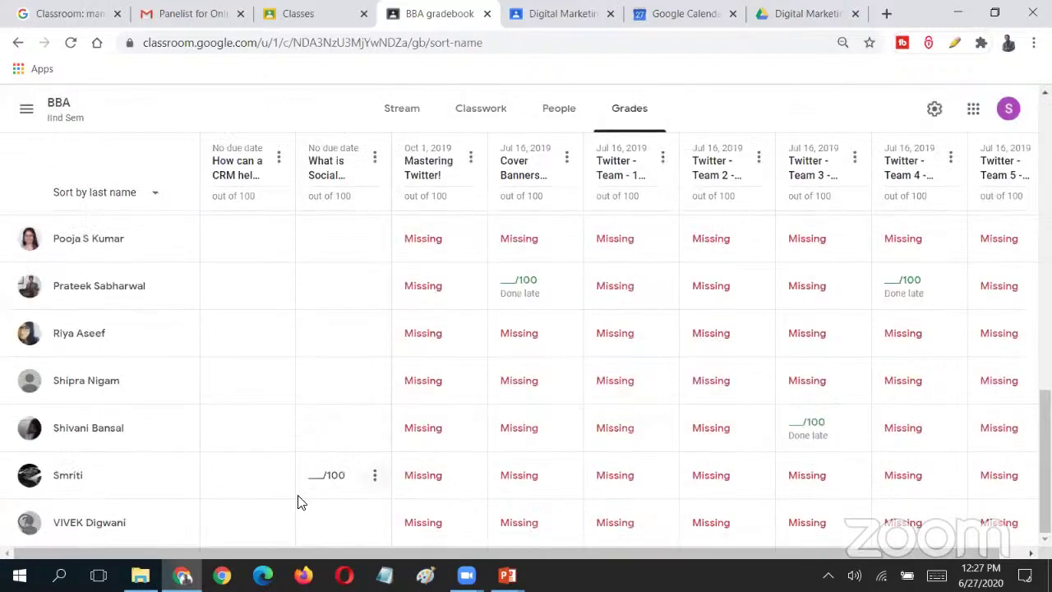
{"action": "scroll", "coordinate": [798, 369], "scroll_direction": "up", "scroll_amount": 10}
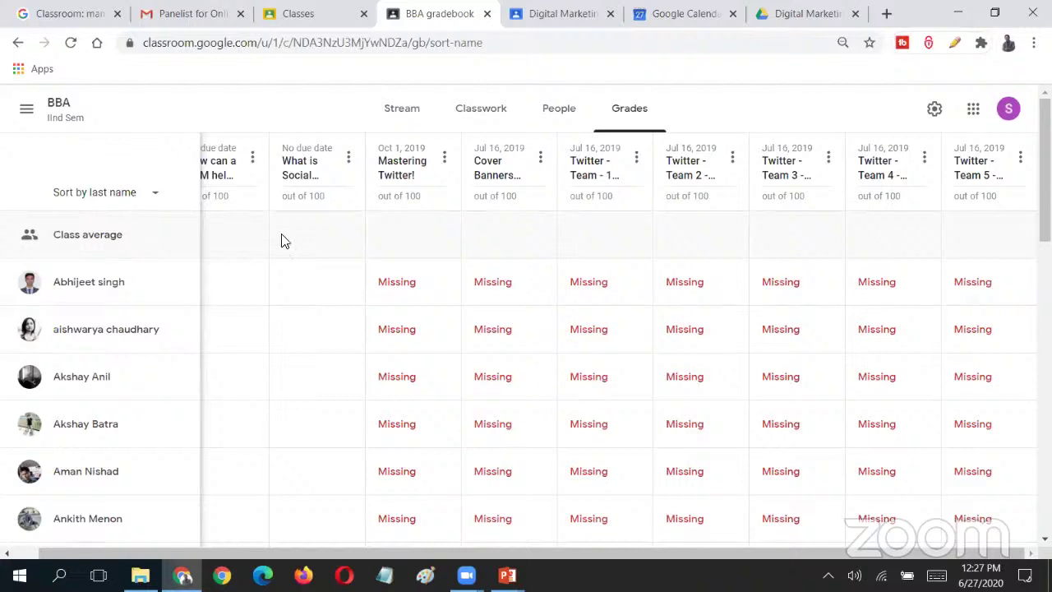
{"action": "left_click_drag", "start_coordinate": [397, 550], "coordinate": [273, 561]}
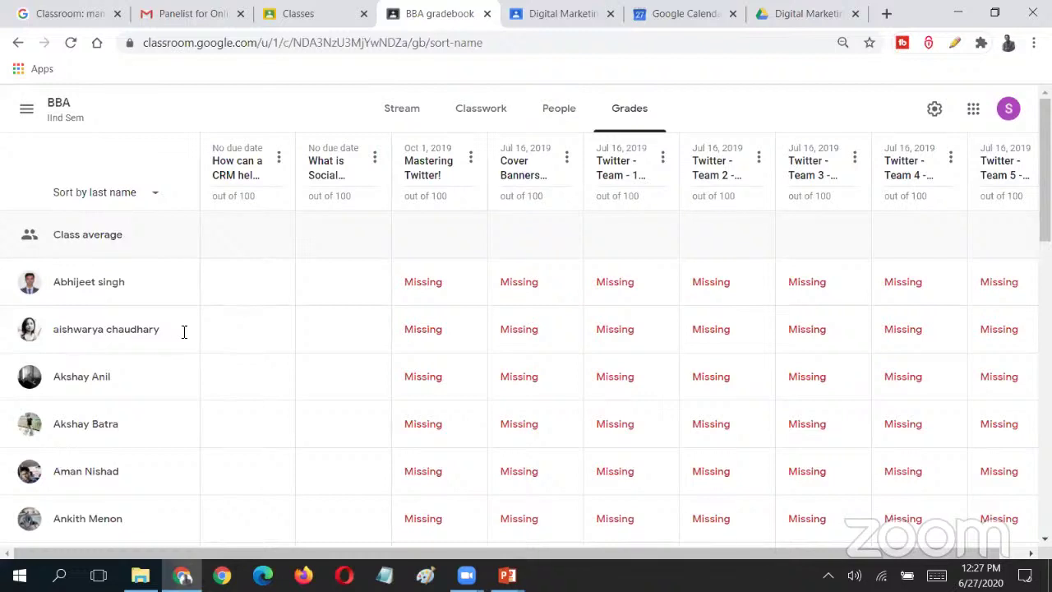
{"action": "left_click_drag", "start_coordinate": [749, 555], "coordinate": [951, 557]}
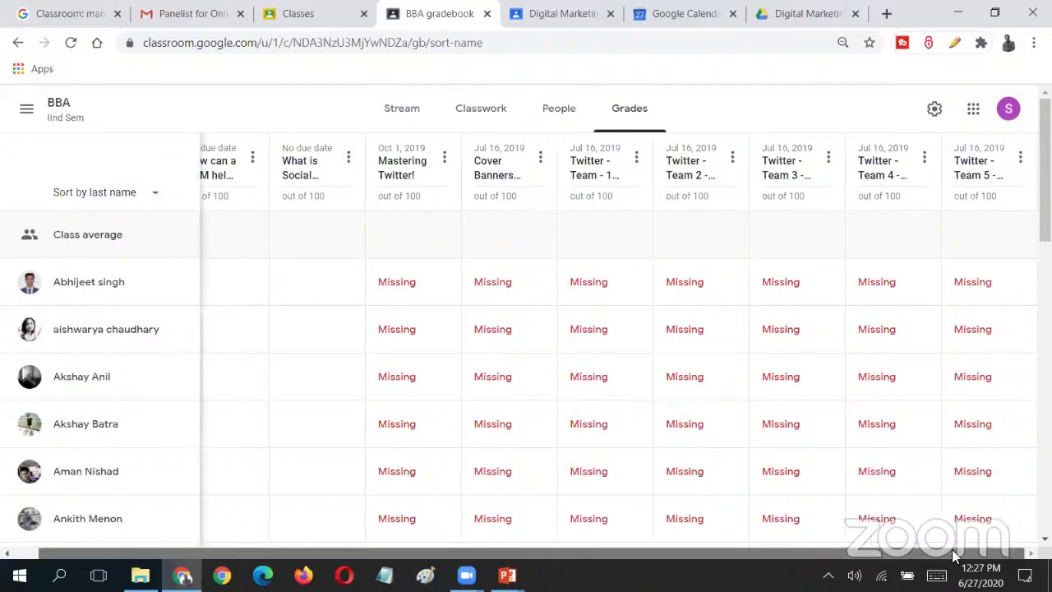
{"action": "left_click", "coordinate": [207, 282]}
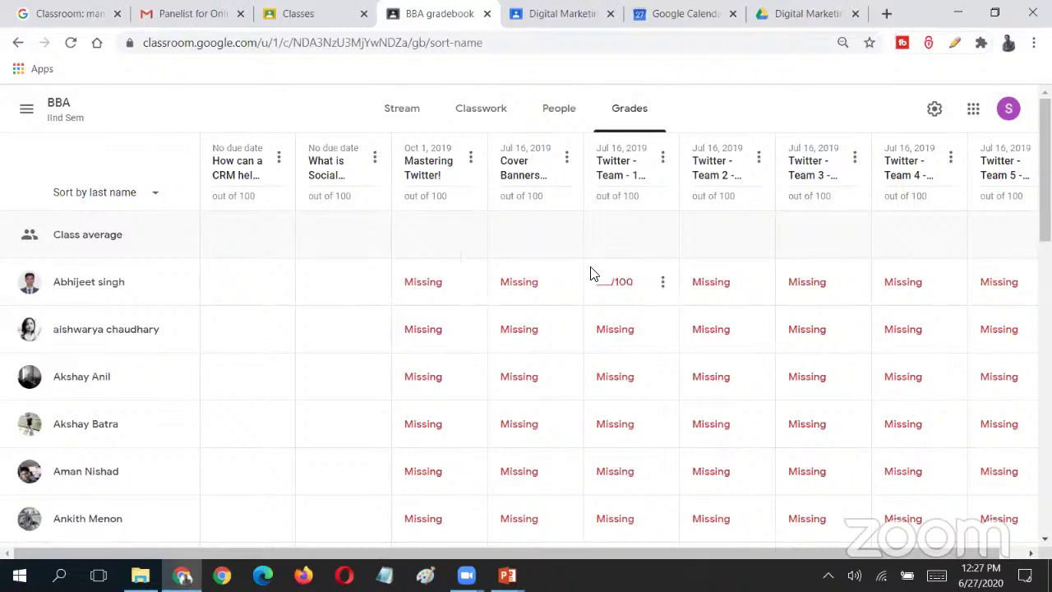
{"action": "scroll", "coordinate": [657, 543], "scroll_direction": "right", "scroll_amount": 1}
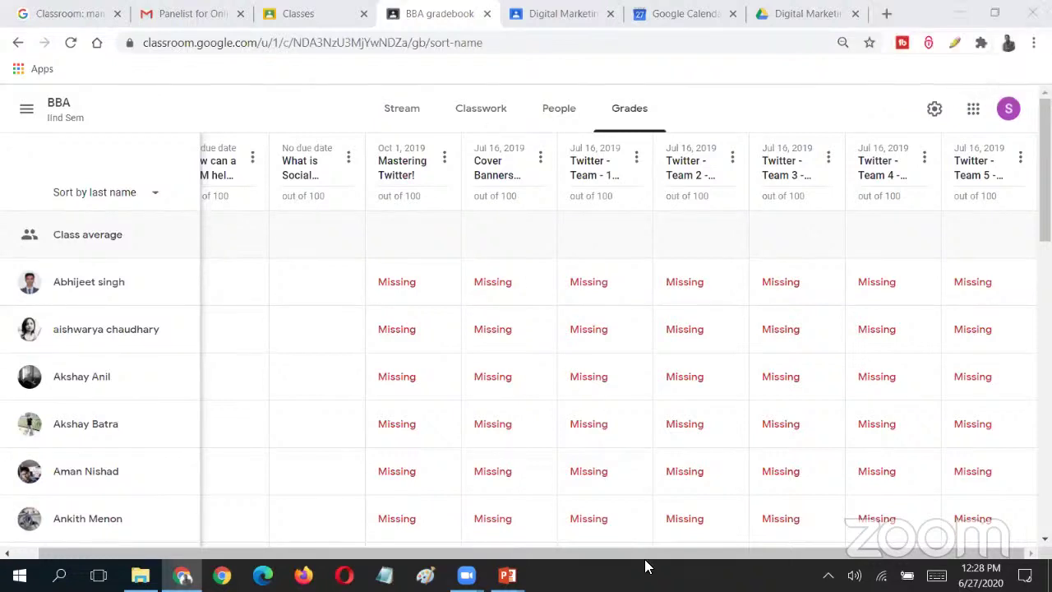
- Set BBA's overall grade calculation to Total points, show overall grades to students, and save
{"action": "left_click", "coordinate": [934, 110]}
{"action": "scroll", "coordinate": [466, 446], "scroll_direction": "down", "scroll_amount": 15}
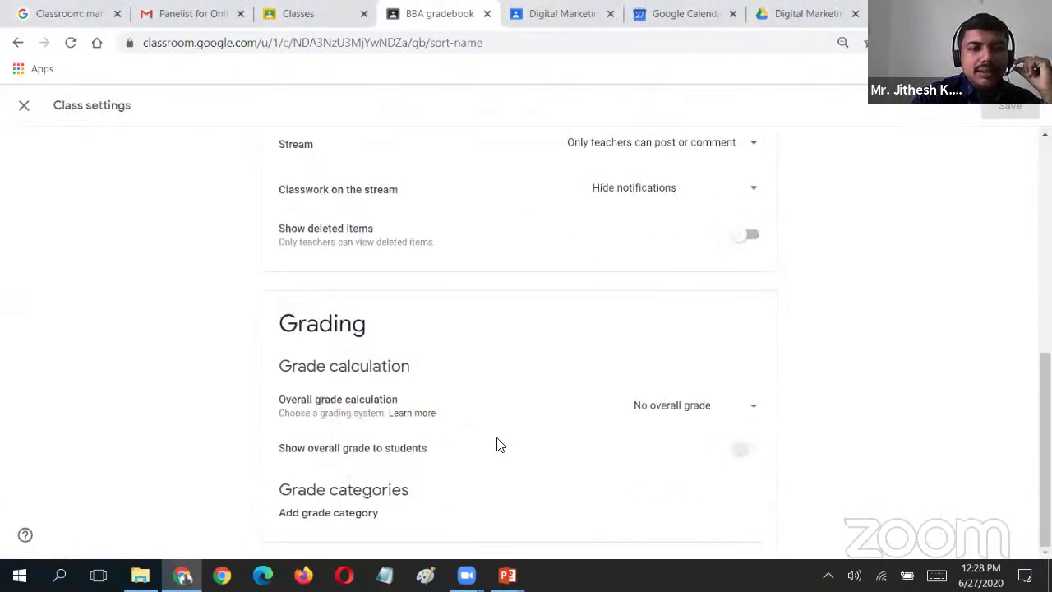
{"action": "left_click", "coordinate": [746, 450]}
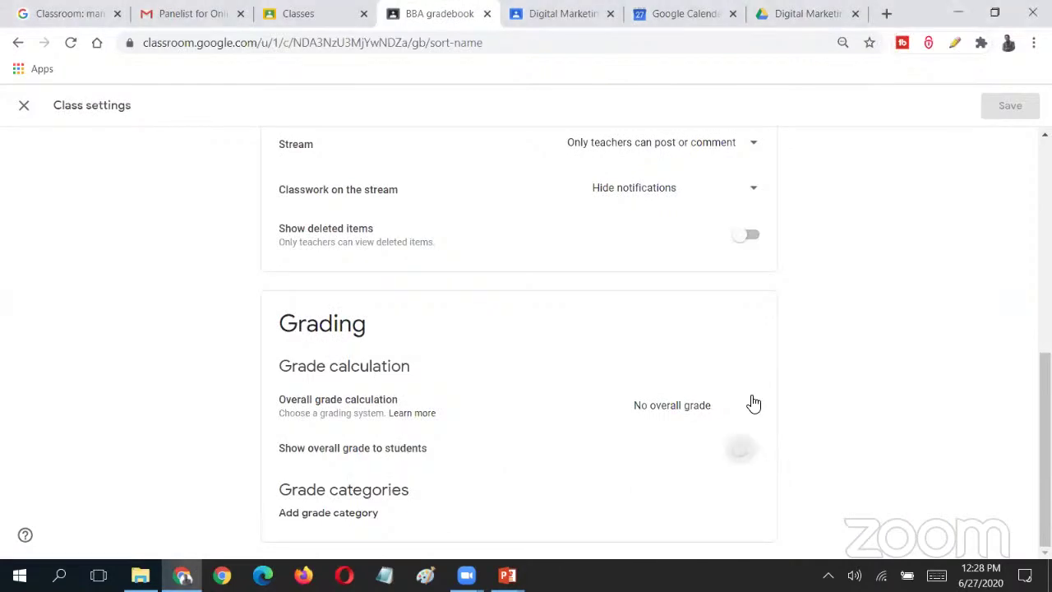
{"action": "left_click", "coordinate": [751, 403]}
{"action": "left_click", "coordinate": [750, 446]}
{"action": "left_click", "coordinate": [753, 452]}
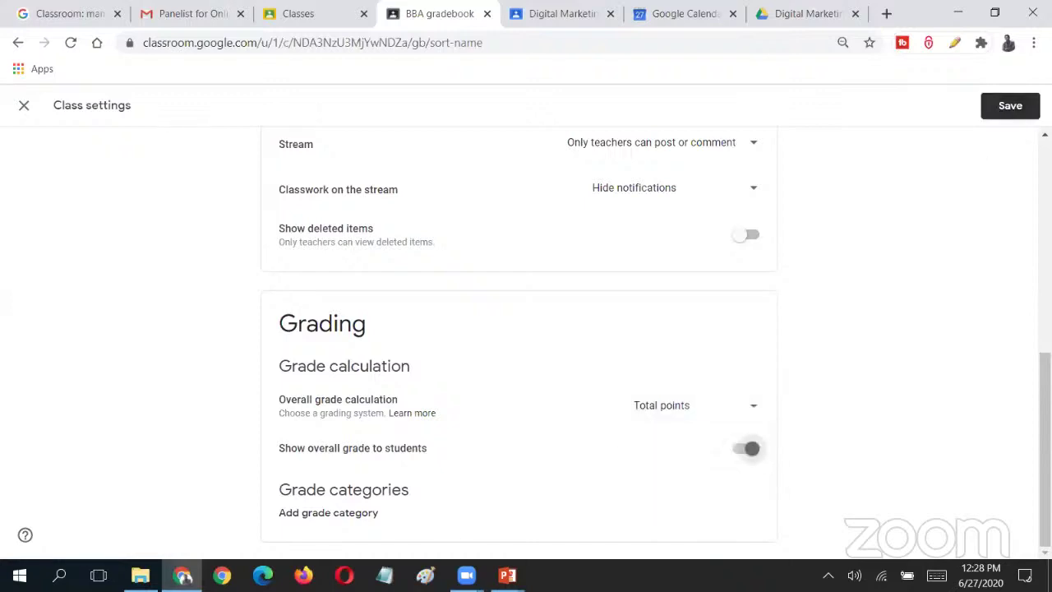
{"action": "left_click", "coordinate": [1011, 105]}
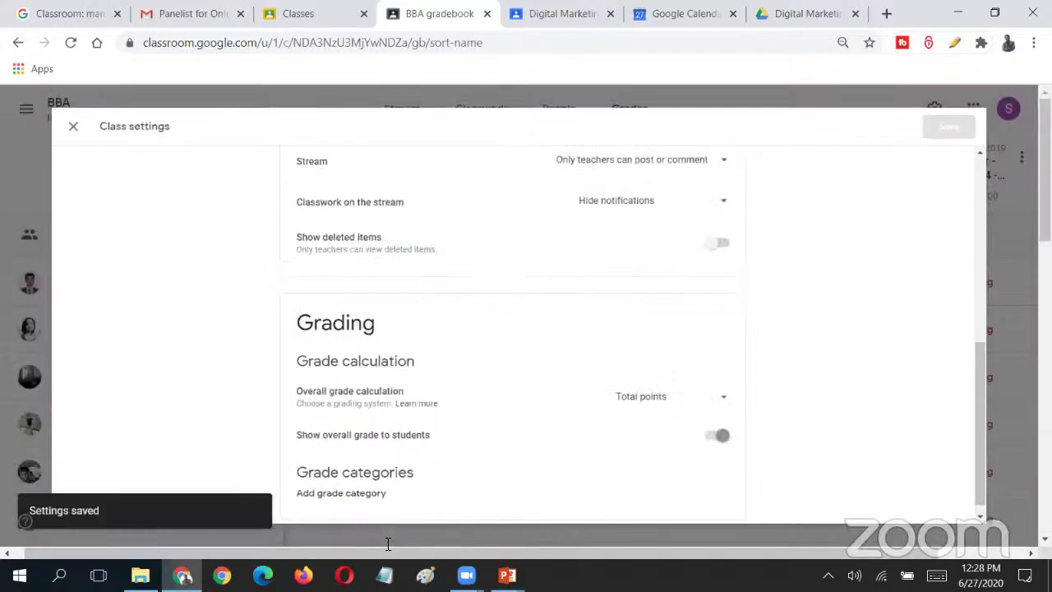
{"action": "left_click_drag", "start_coordinate": [516, 553], "coordinate": [419, 553]}
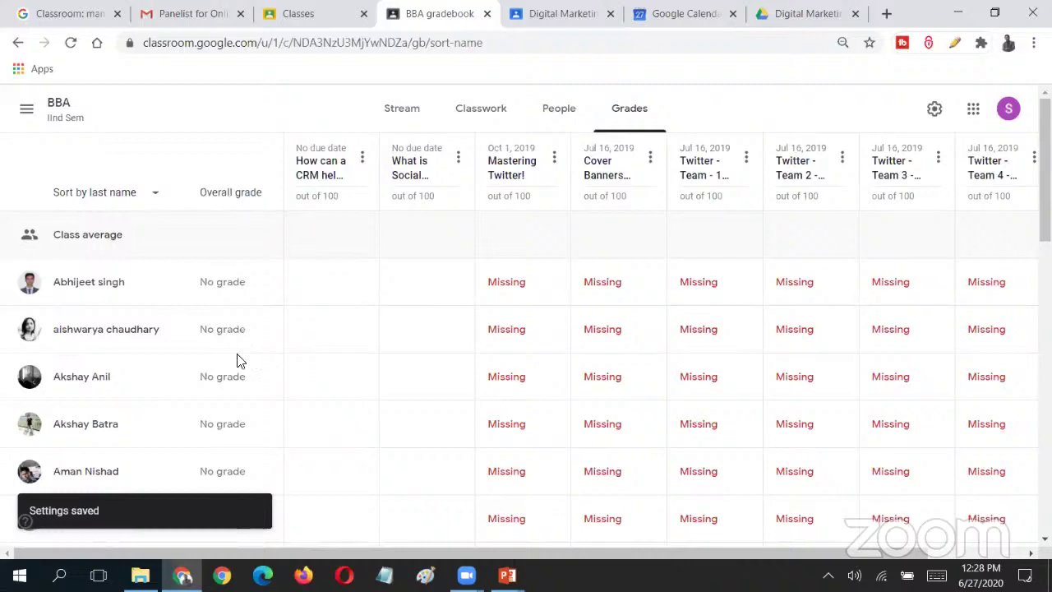
{"action": "scroll", "coordinate": [238, 359], "scroll_direction": "down", "scroll_amount": 15}
{"action": "scroll", "coordinate": [238, 369], "scroll_direction": "up", "scroll_amount": 15}
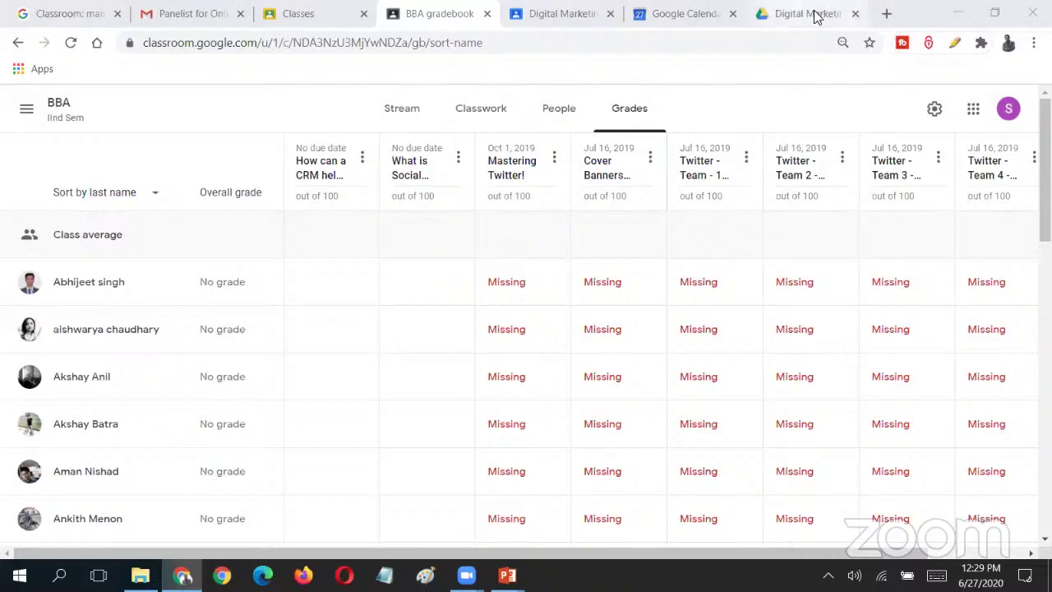
- Search Google for 'attendance tracker for google meet' in a new tab and review the results
{"action": "left_click", "coordinate": [887, 15]}
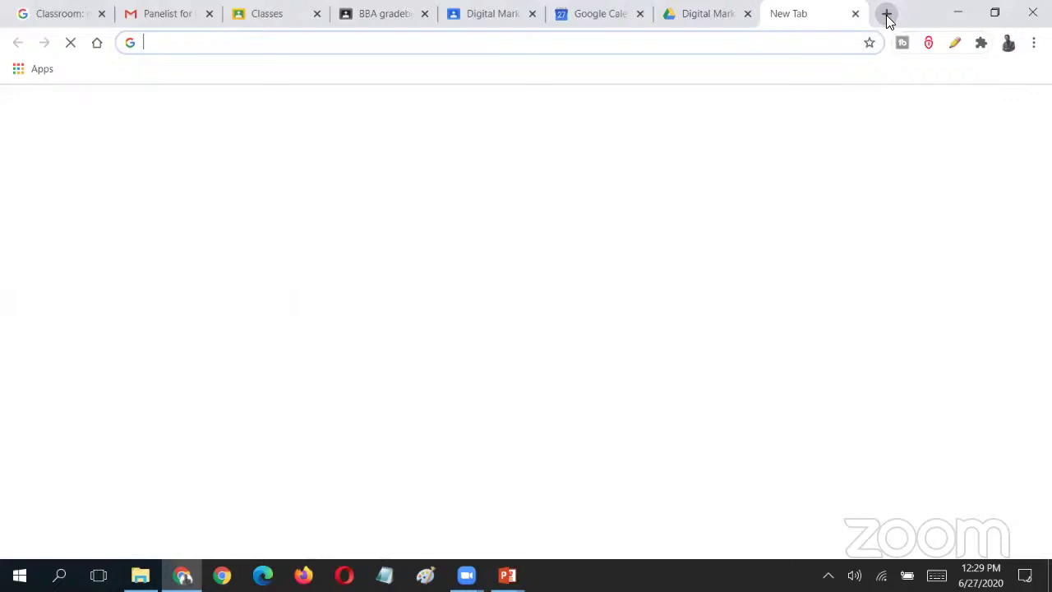
{"action": "type", "text": "attendenace"}
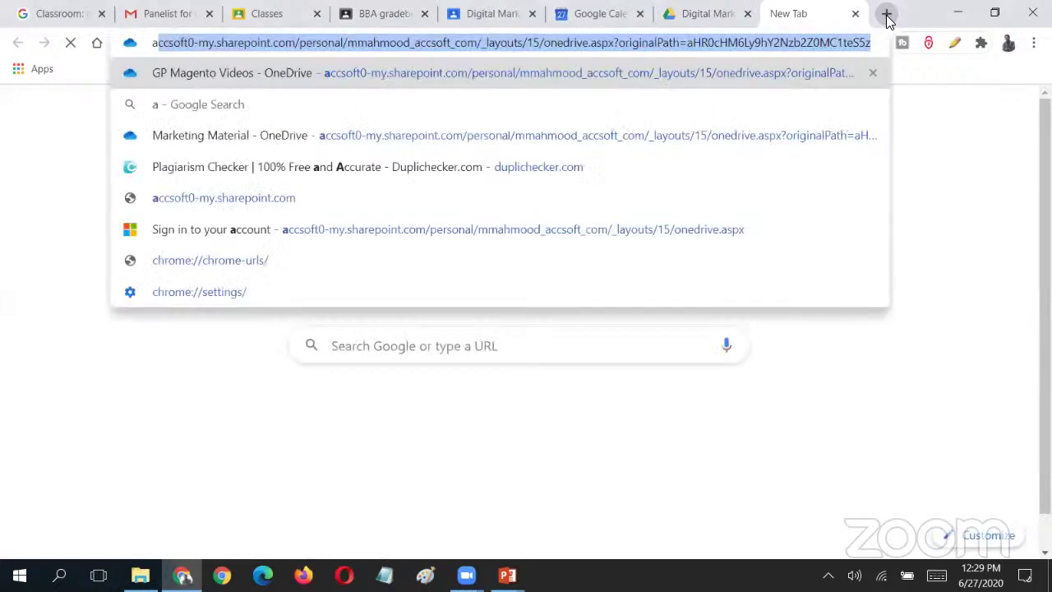
{"action": "key", "text": "BackSpace"}
{"action": "key", "text": "BackSpace"}
{"action": "key", "text": "BackSpace"}
{"action": "key", "text": "BackSpace"}
{"action": "key", "text": "BackSpace"}
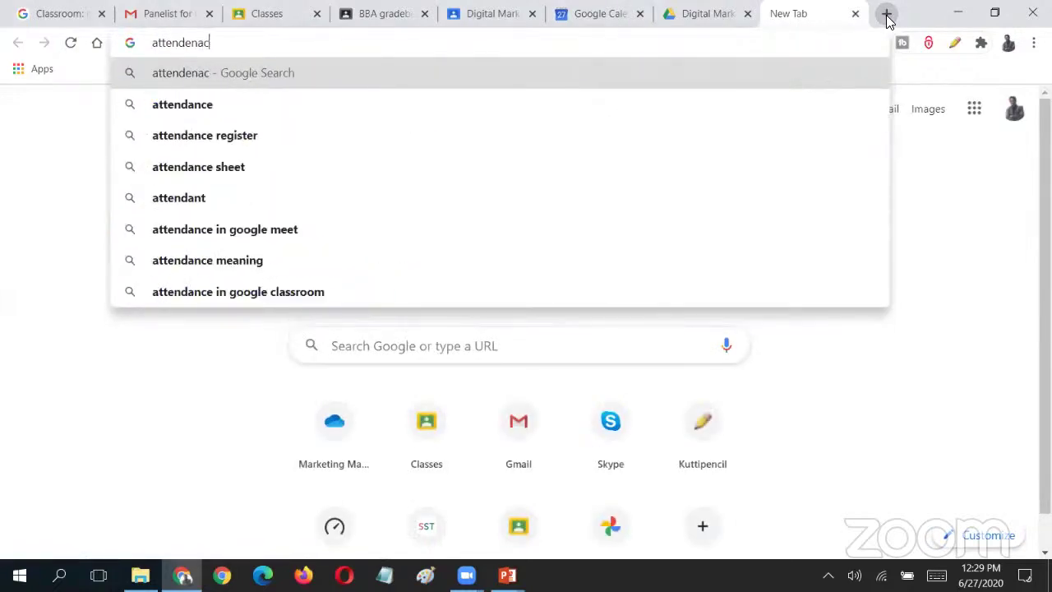
{"action": "type", "text": "anc"}
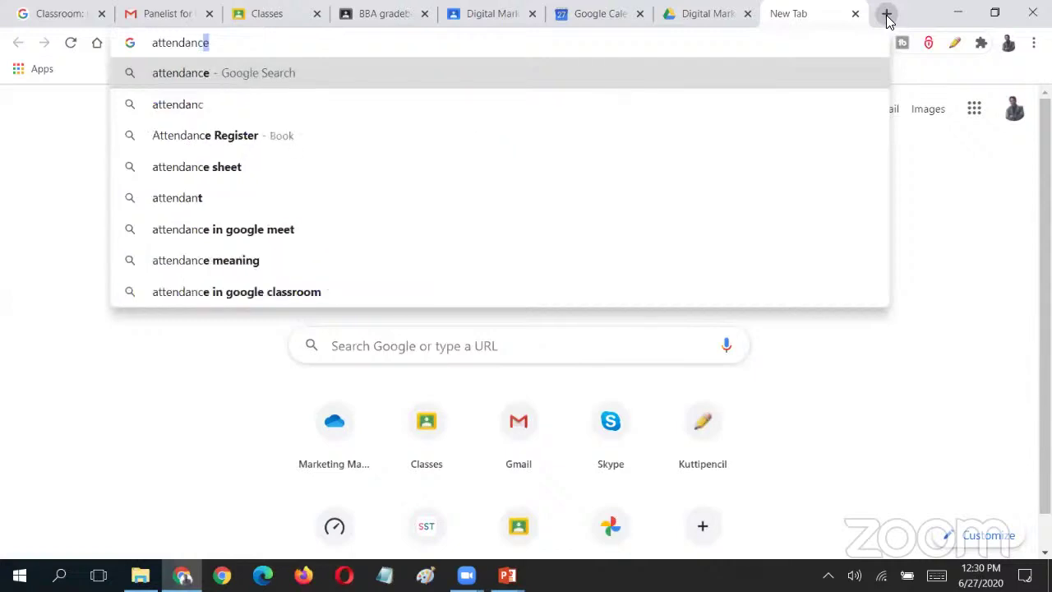
{"action": "type", "text": "e tracker for google meet"}
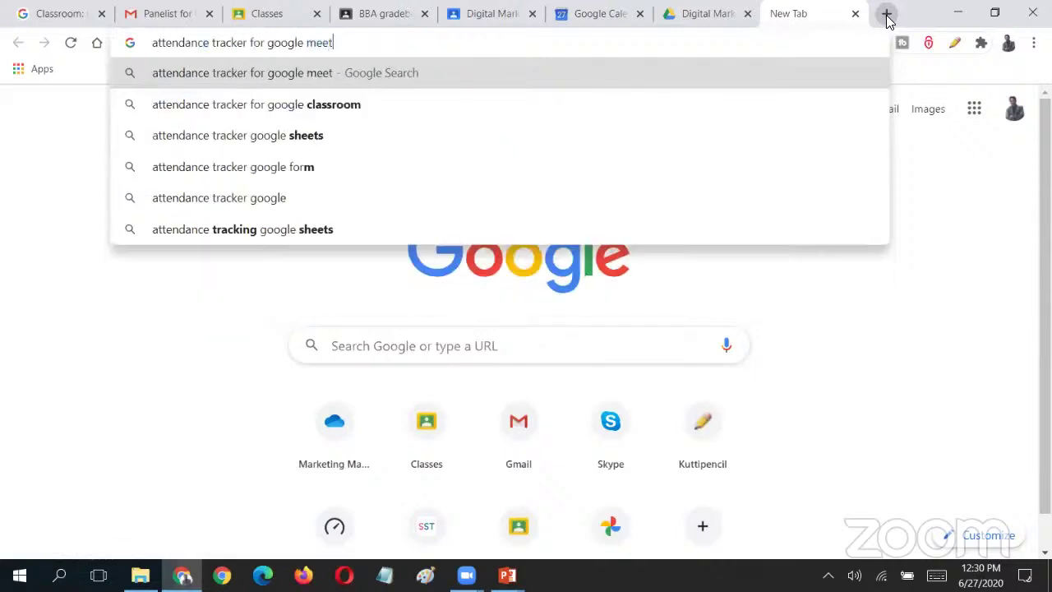
{"action": "key", "text": "Return"}
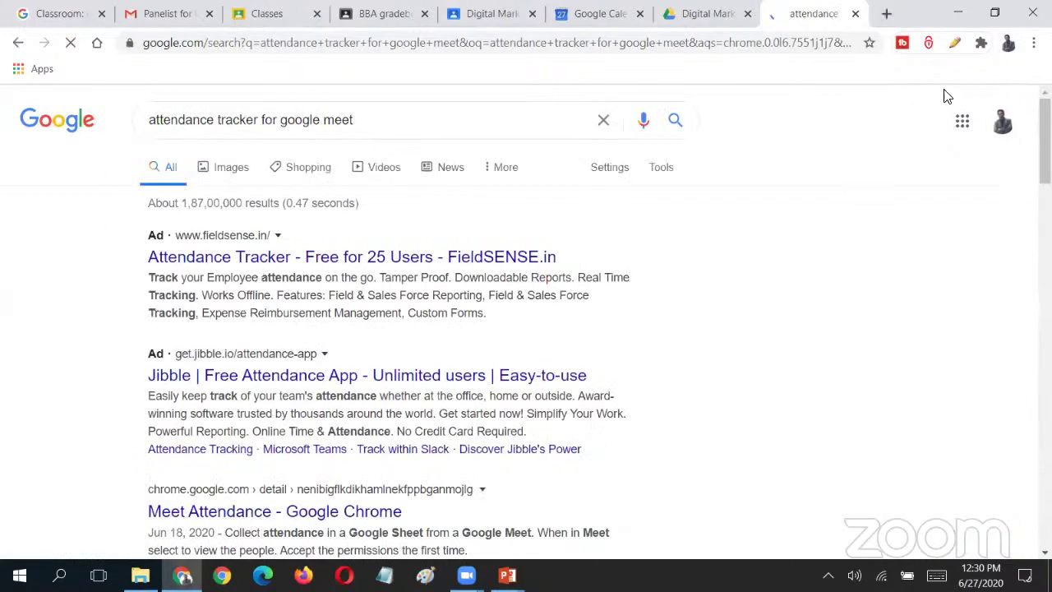
{"action": "key", "text": "ctrl+l"}
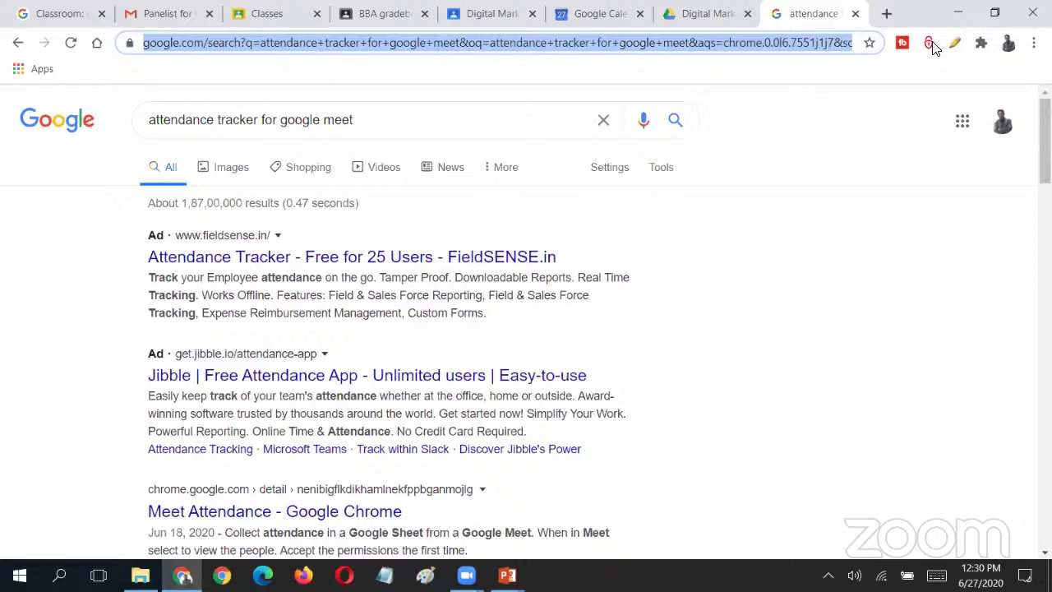
{"action": "left_click", "coordinate": [279, 132]}
{"action": "scroll", "coordinate": [270, 418], "scroll_direction": "down", "scroll_amount": 5}
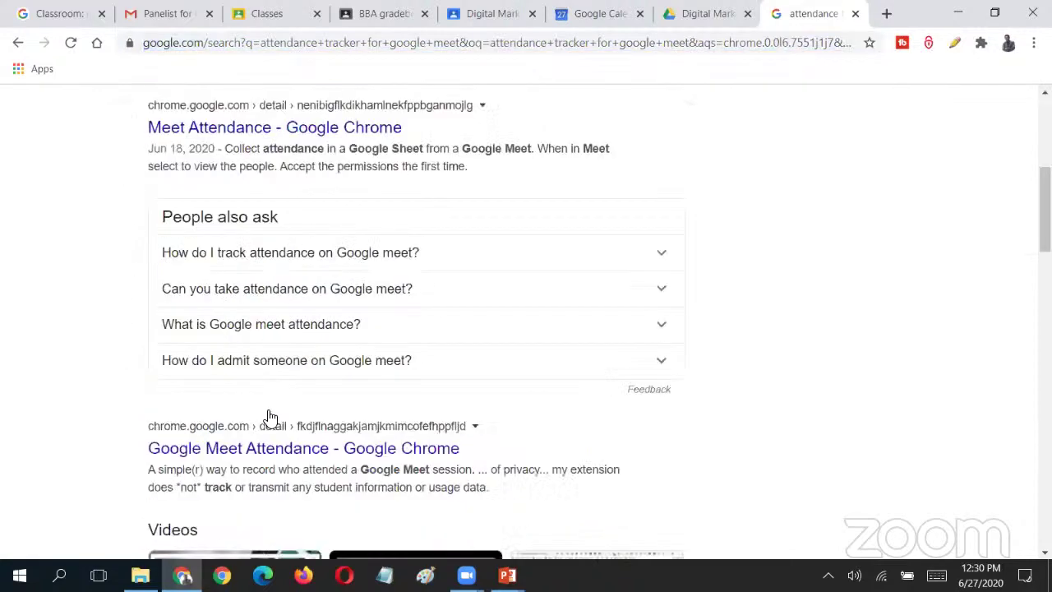
{"action": "scroll", "coordinate": [270, 419], "scroll_direction": "up", "scroll_amount": 5}
- Open the Meet Attendance result's Chrome Web Store listing and look over its details and web address
{"action": "left_click", "coordinate": [265, 513]}
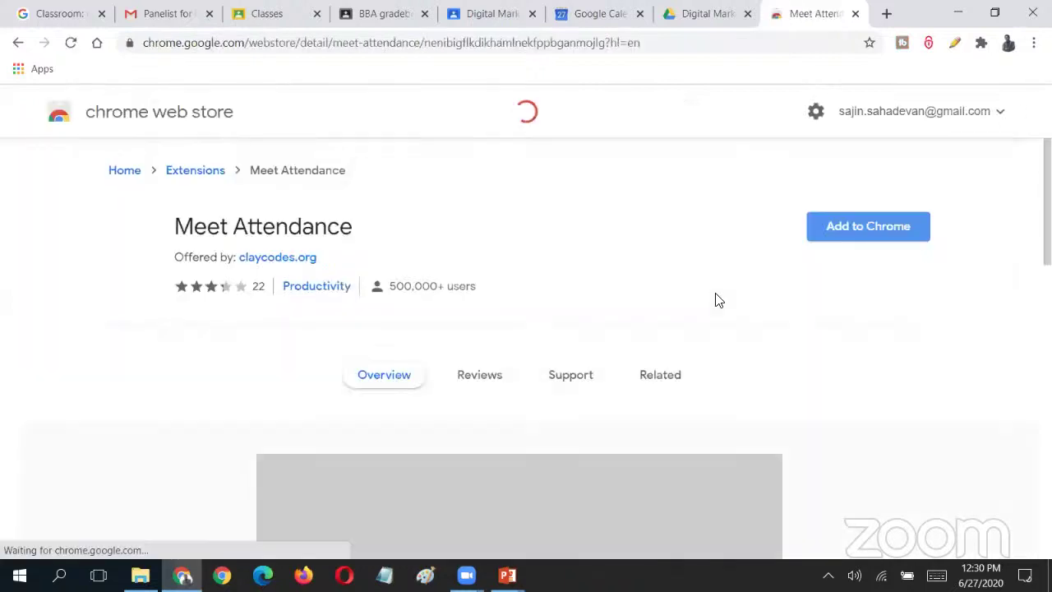
{"action": "left_click", "coordinate": [353, 36]}
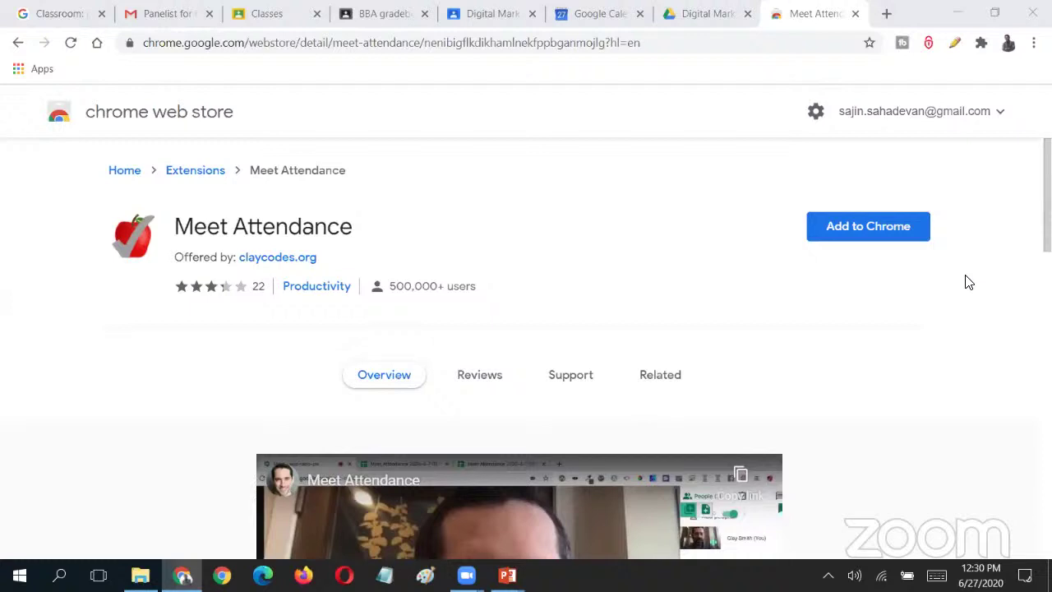
{"action": "scroll", "coordinate": [966, 280], "scroll_direction": "down", "scroll_amount": 5}
{"action": "scroll", "coordinate": [965, 279], "scroll_direction": "up", "scroll_amount": 5}
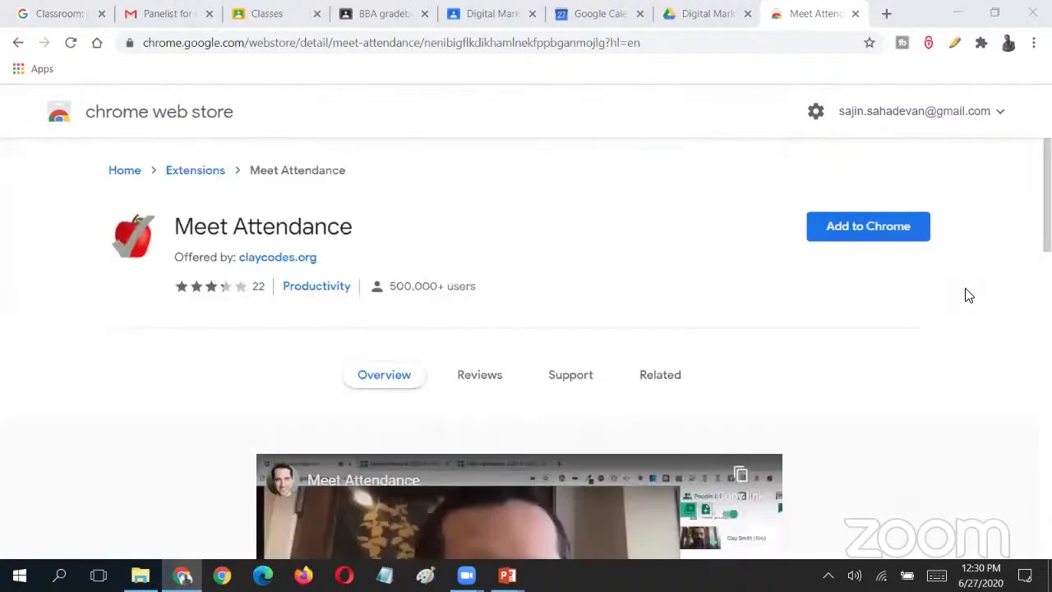
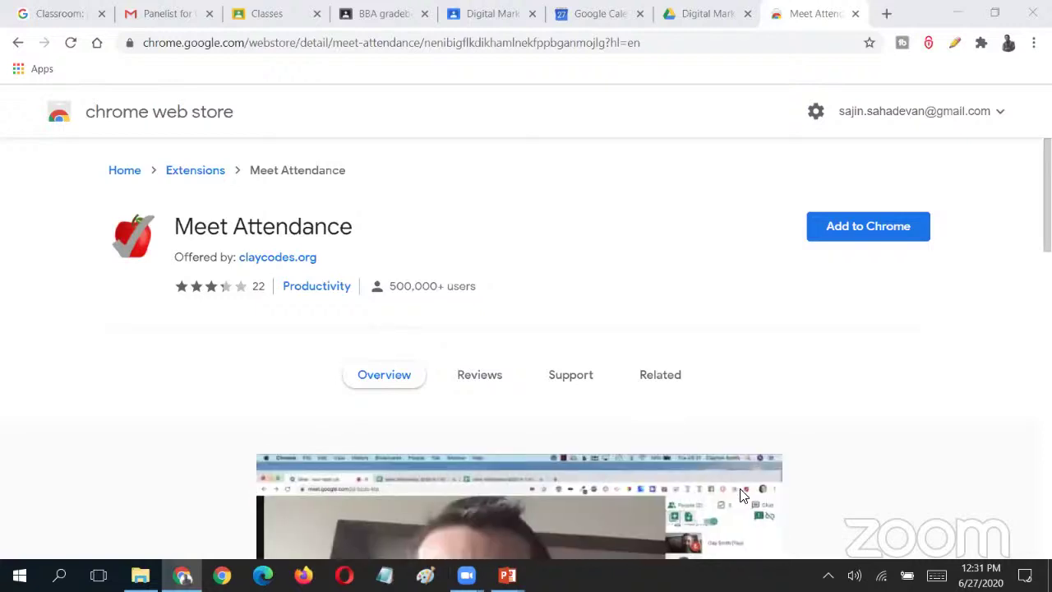
- Bring the Digital Marketing class page up in the browser
{"action": "left_click", "coordinate": [909, 156]}
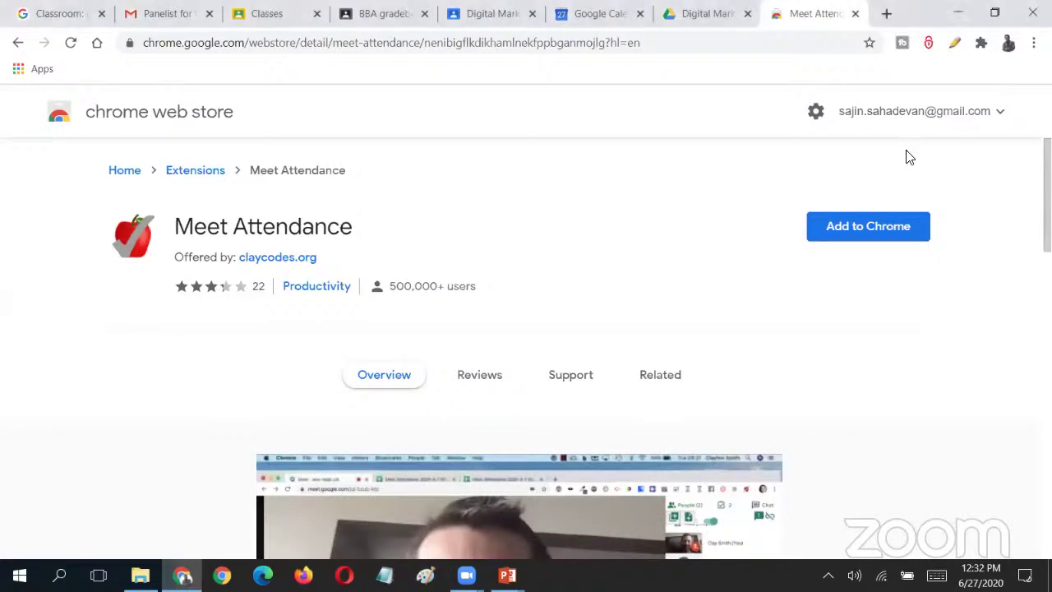
{"action": "left_click", "coordinate": [595, 7]}
{"action": "left_click", "coordinate": [515, 12]}
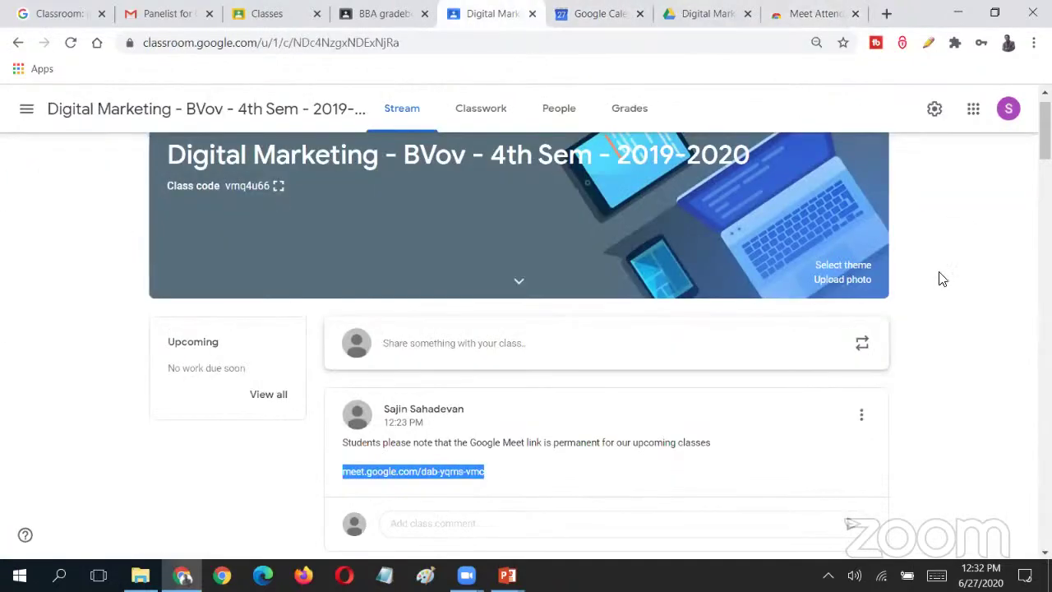
{"action": "left_click", "coordinate": [813, 210]}
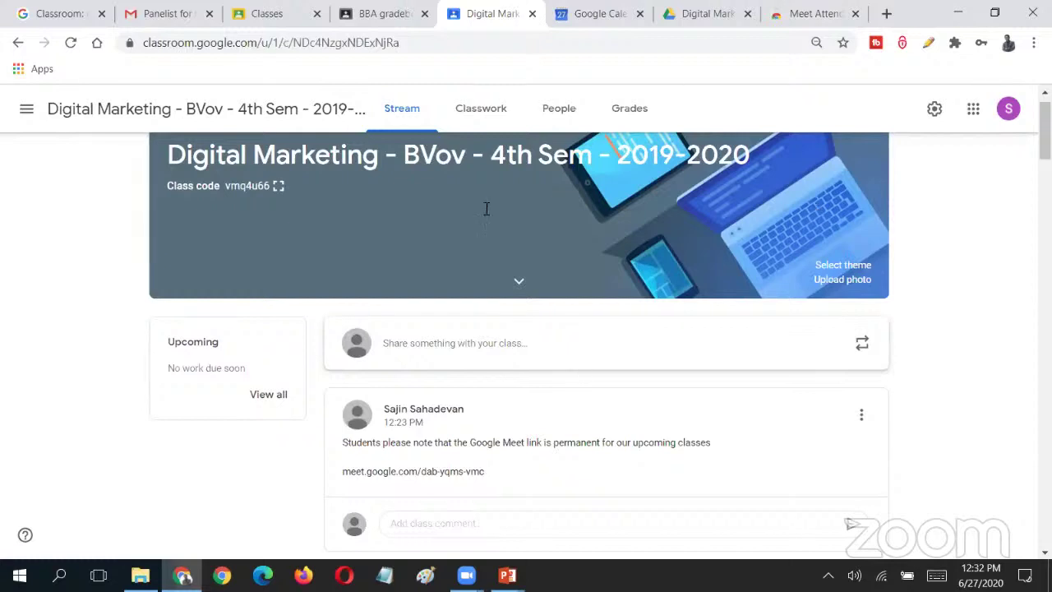
- From the class's Classwork list, create a new Quiz assignment
{"action": "left_click", "coordinate": [495, 121]}
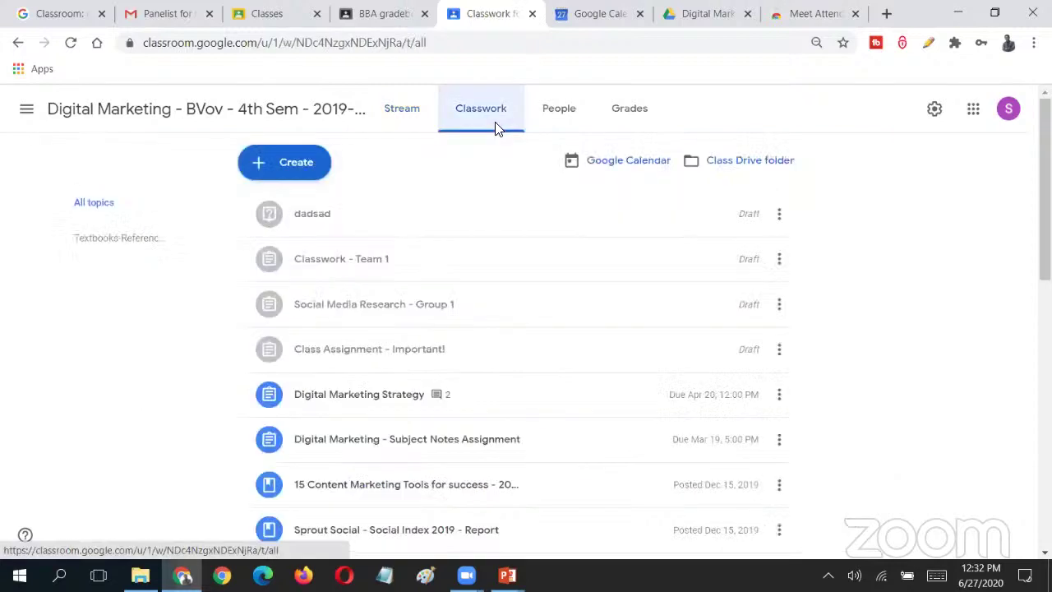
{"action": "left_click", "coordinate": [317, 219]}
{"action": "left_click", "coordinate": [301, 171]}
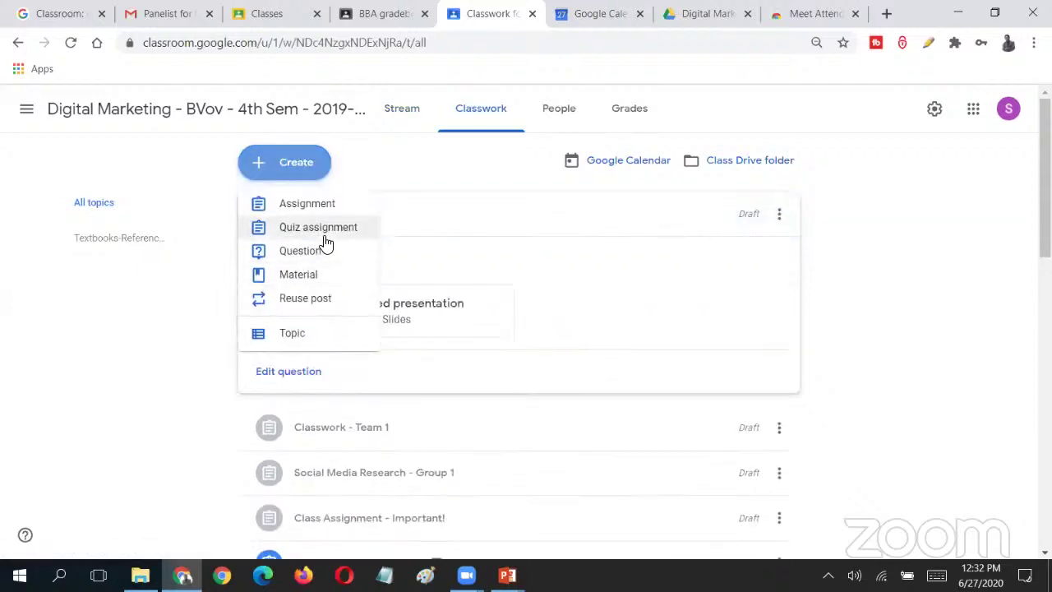
{"action": "left_click", "coordinate": [323, 230]}
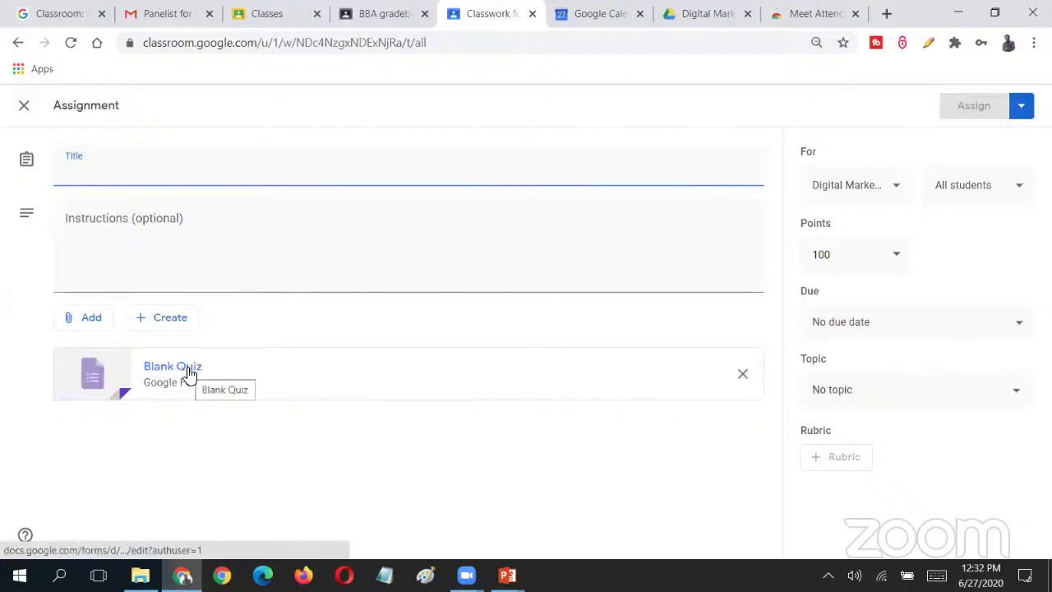
- Open the attached Blank Quiz and review its General, Presentation and Quizzes settings
{"action": "left_click", "coordinate": [188, 371]}
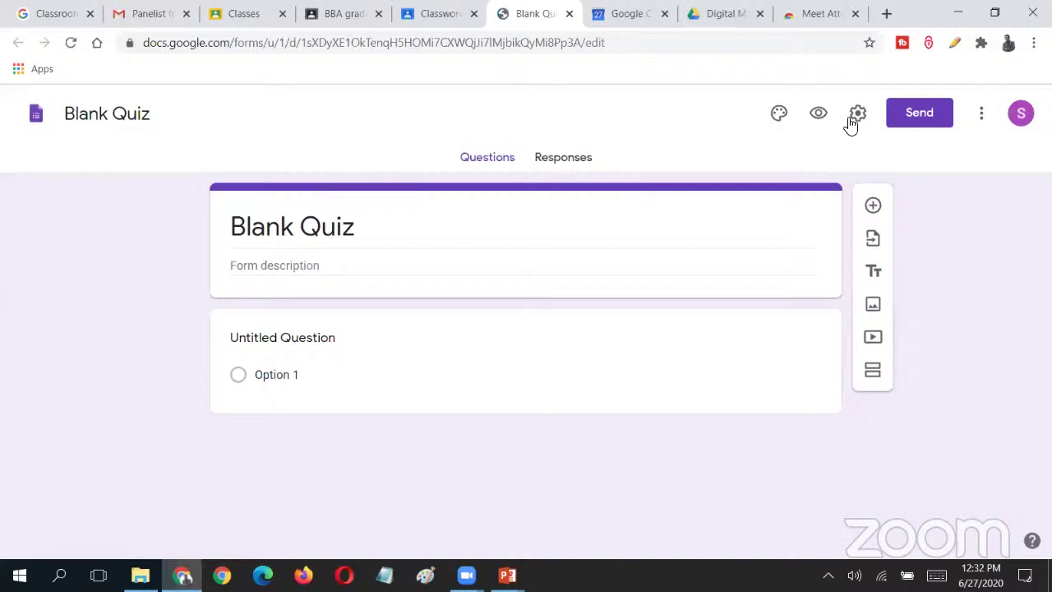
{"action": "left_click", "coordinate": [853, 119]}
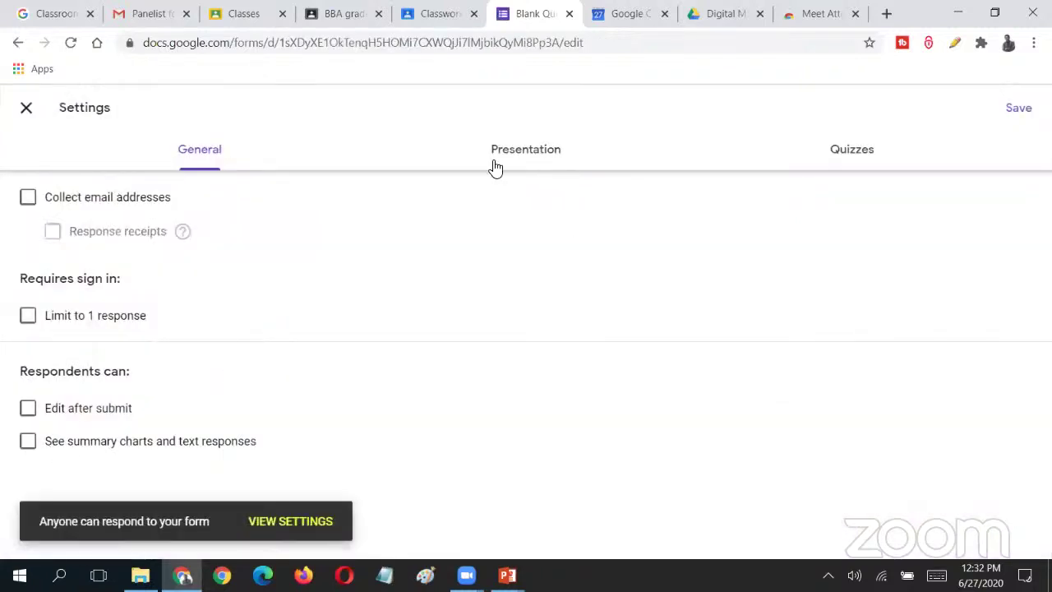
{"action": "left_click", "coordinate": [546, 169]}
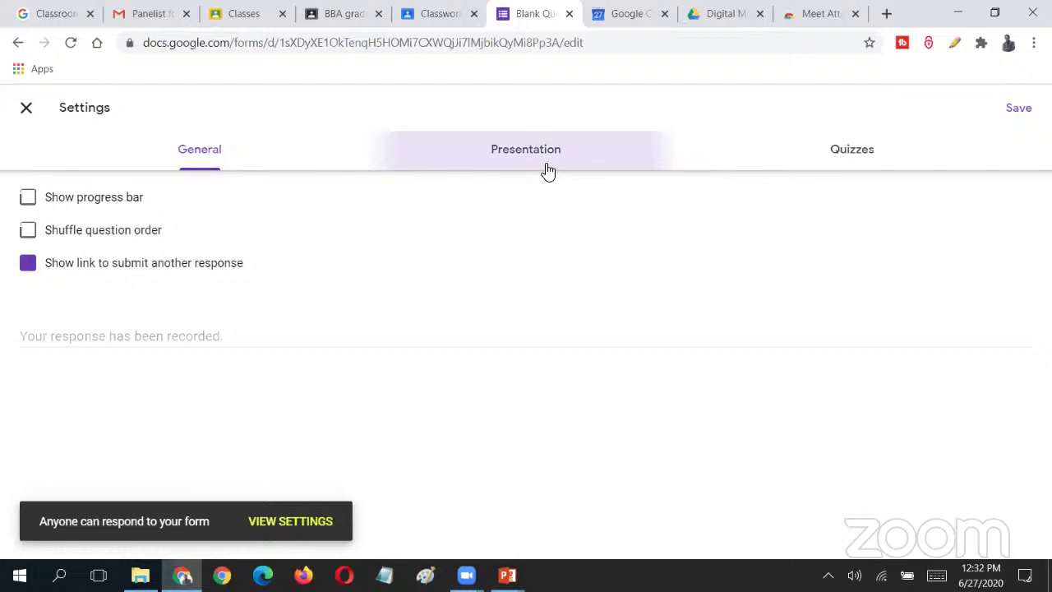
{"action": "left_click", "coordinate": [847, 145]}
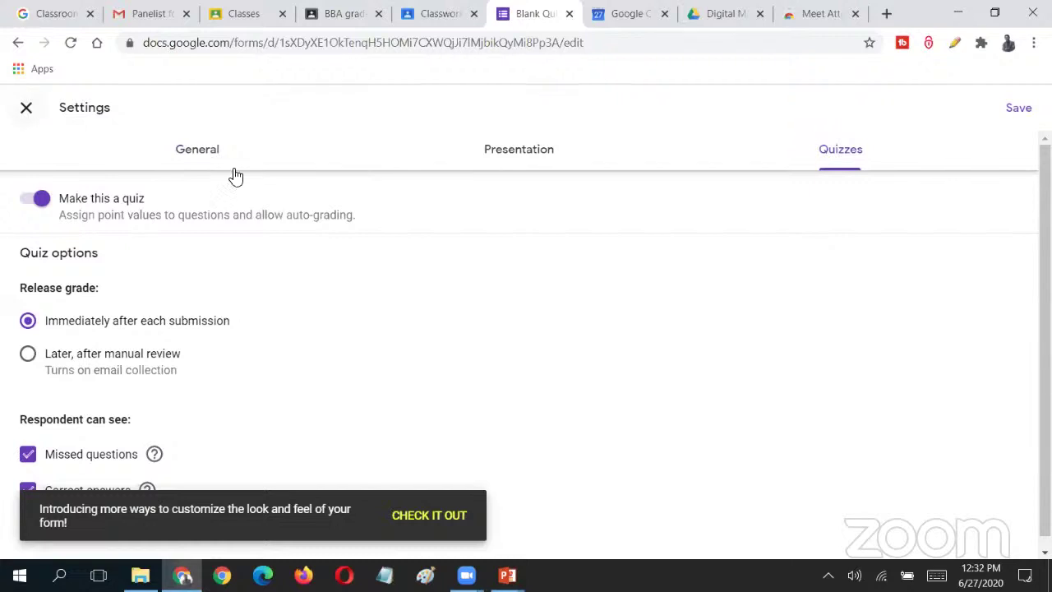
{"action": "left_click", "coordinate": [26, 108]}
{"action": "left_click", "coordinate": [844, 117]}
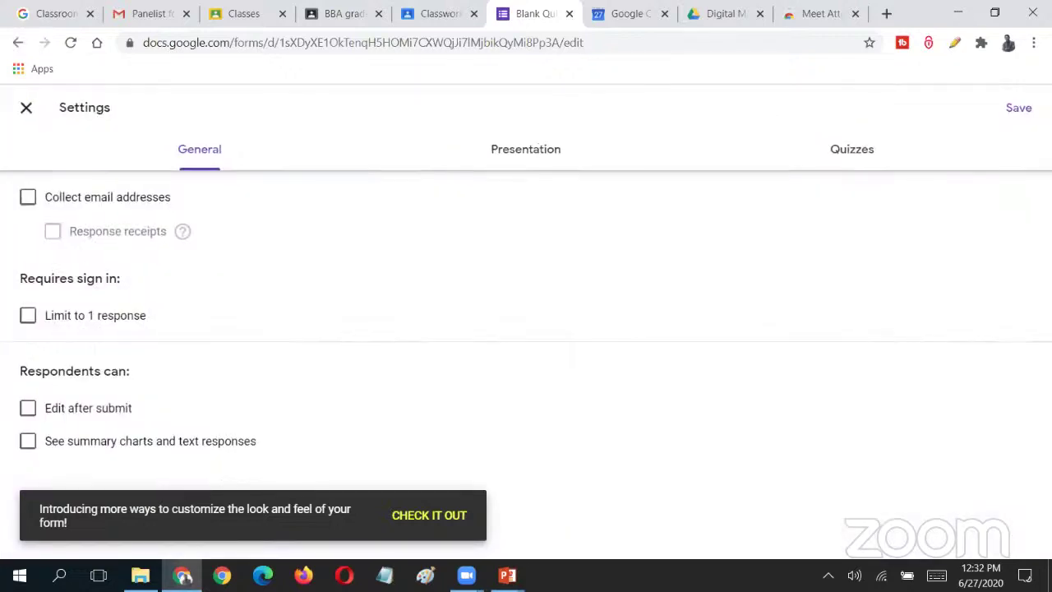
{"action": "left_click", "coordinate": [22, 108]}
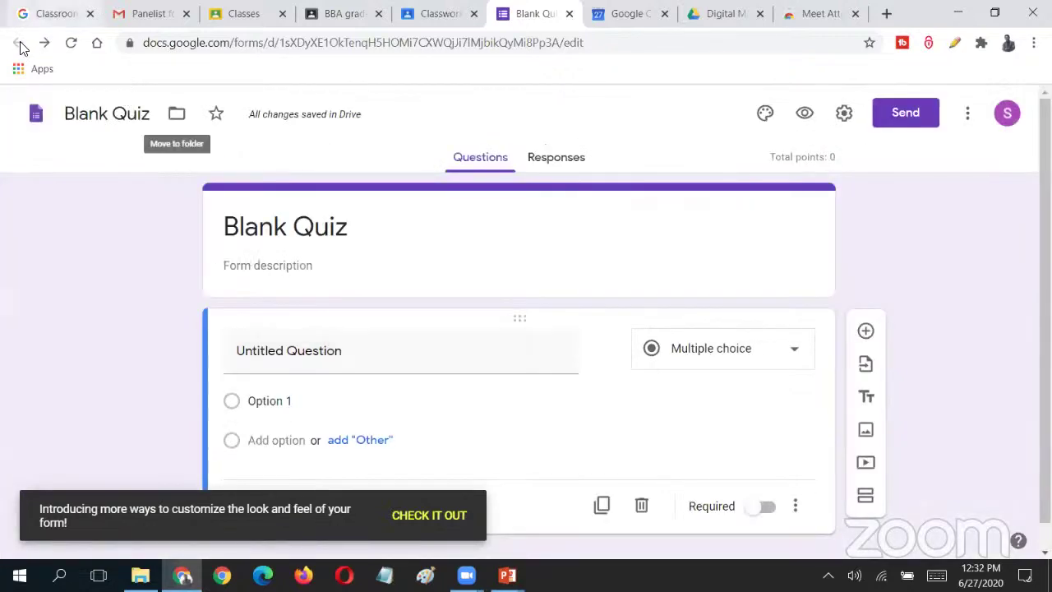
- Close the Blank Quiz form tab and begin choosing the quiz's due date
{"action": "left_click", "coordinate": [426, 13]}
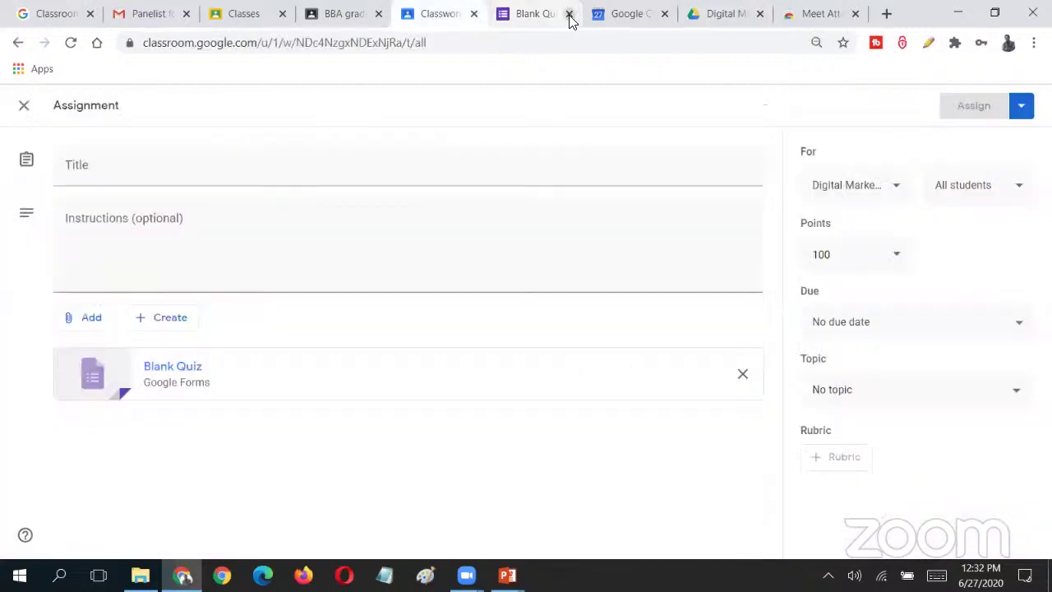
{"action": "left_click", "coordinate": [569, 14]}
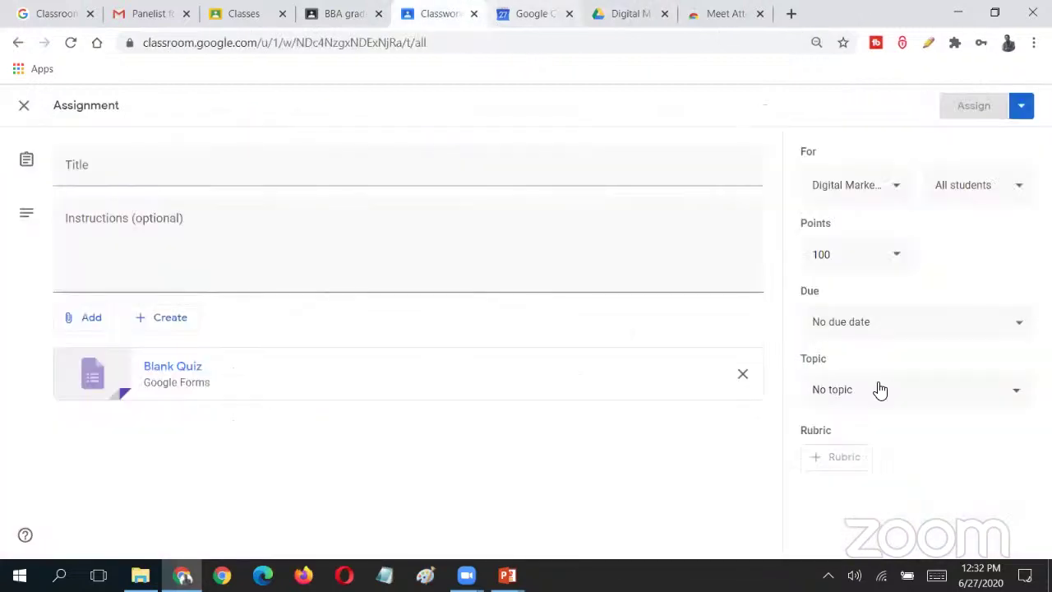
{"action": "left_click", "coordinate": [899, 334]}
{"action": "left_click", "coordinate": [910, 387]}
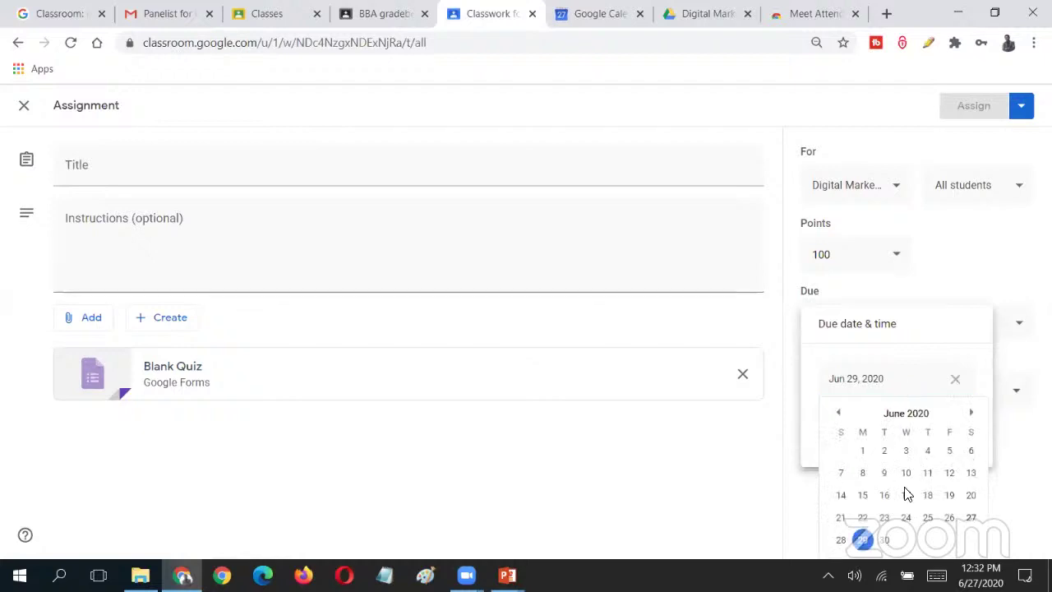
{"action": "left_click", "coordinate": [869, 546]}
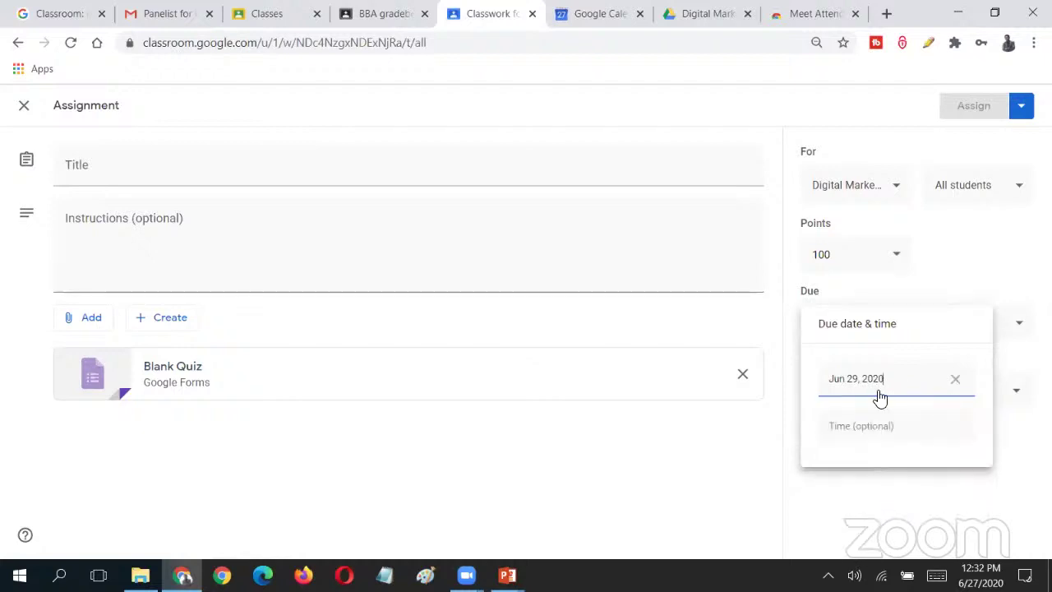
{"action": "left_click", "coordinate": [955, 379]}
{"action": "left_click", "coordinate": [911, 392]}
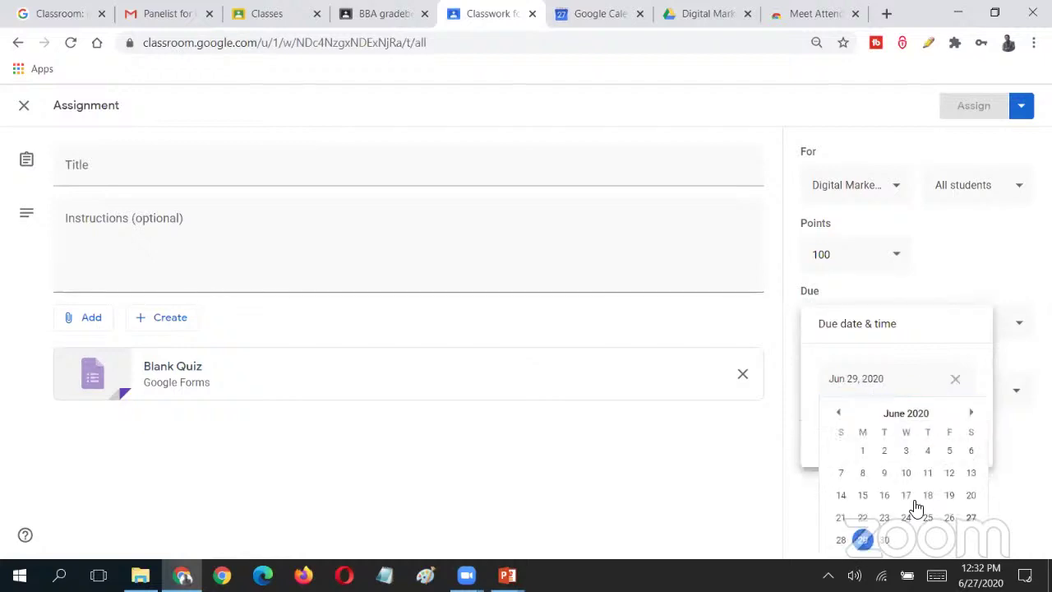
{"action": "left_click", "coordinate": [908, 496]}
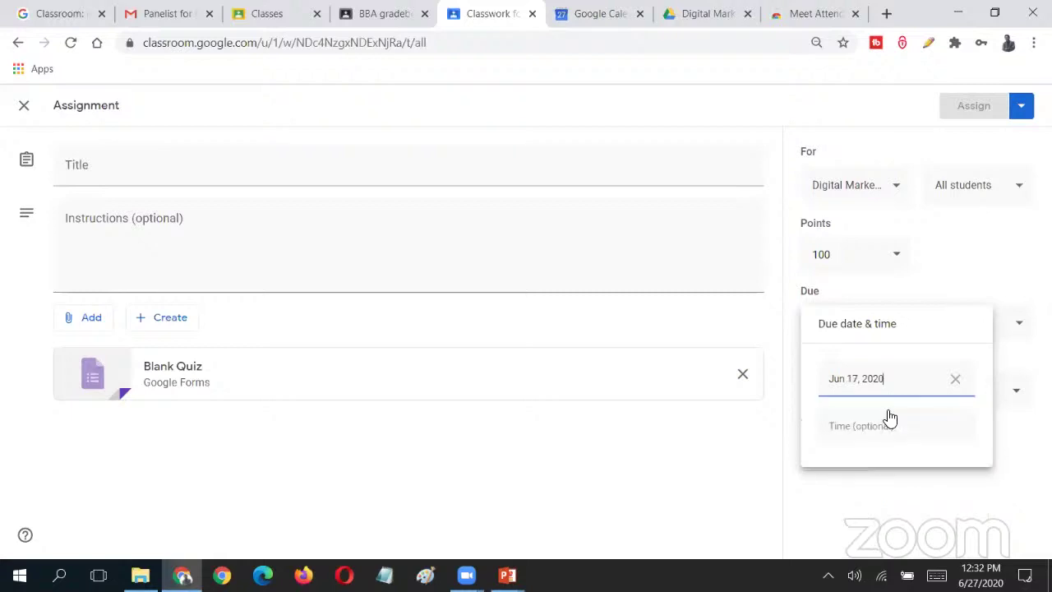
- Set the quiz due date to Tuesday, June 30 at 01:30 PM
{"action": "left_click", "coordinate": [937, 438]}
{"action": "left_click", "coordinate": [955, 427]}
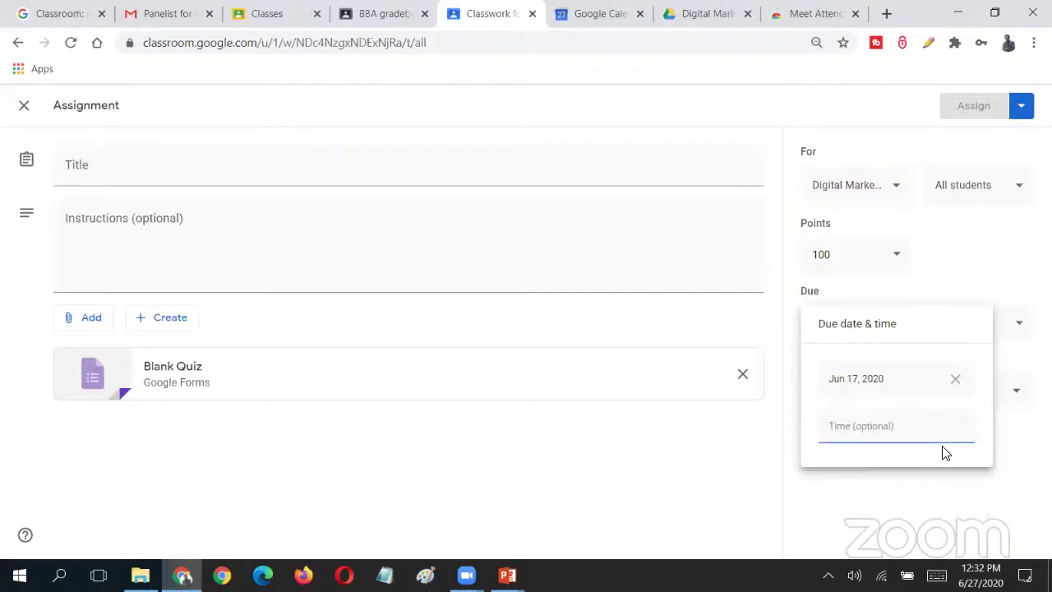
{"action": "left_click", "coordinate": [899, 426]}
{"action": "type", "text": "01:30"}
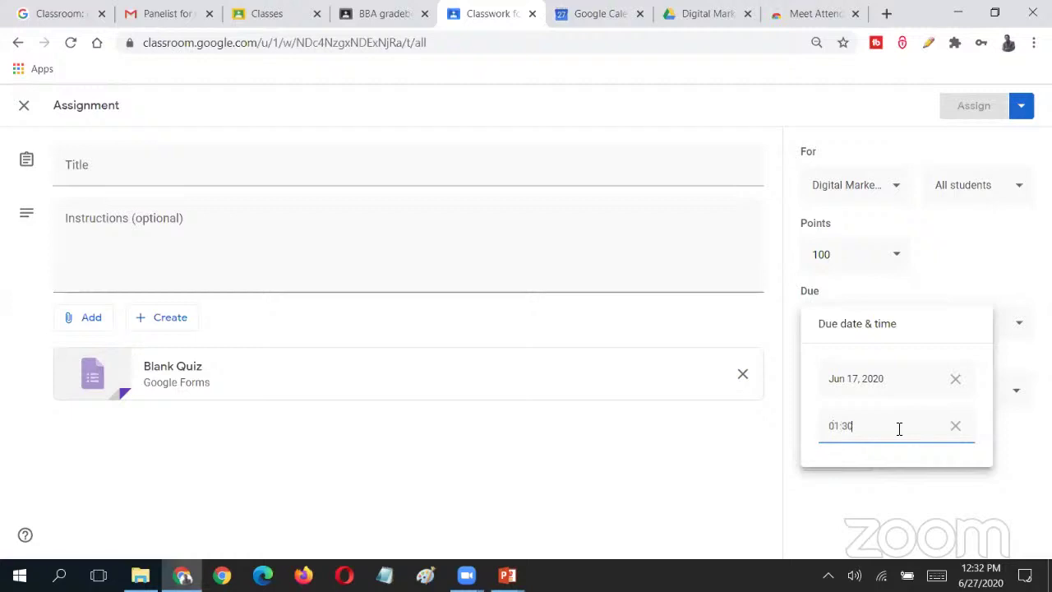
{"action": "type", "text": " PM"}
{"action": "left_click", "coordinate": [899, 384]}
{"action": "left_click", "coordinate": [891, 540]}
{"action": "left_click", "coordinate": [876, 495]}
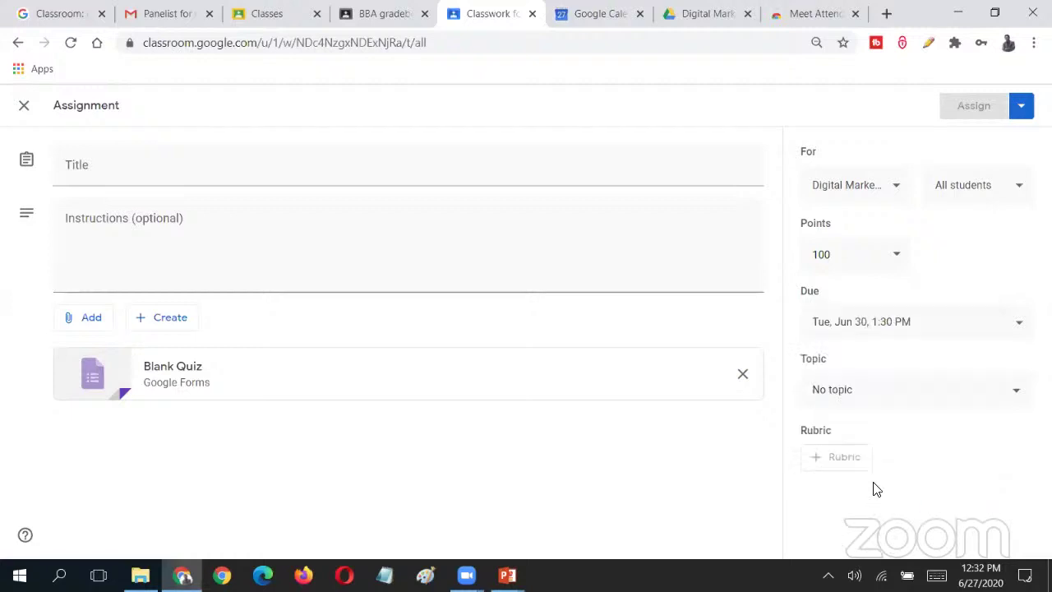
- Glance at the Meet Attendance extension listing, then return to the Classroom quiz assignment
{"action": "left_click", "coordinate": [581, 9]}
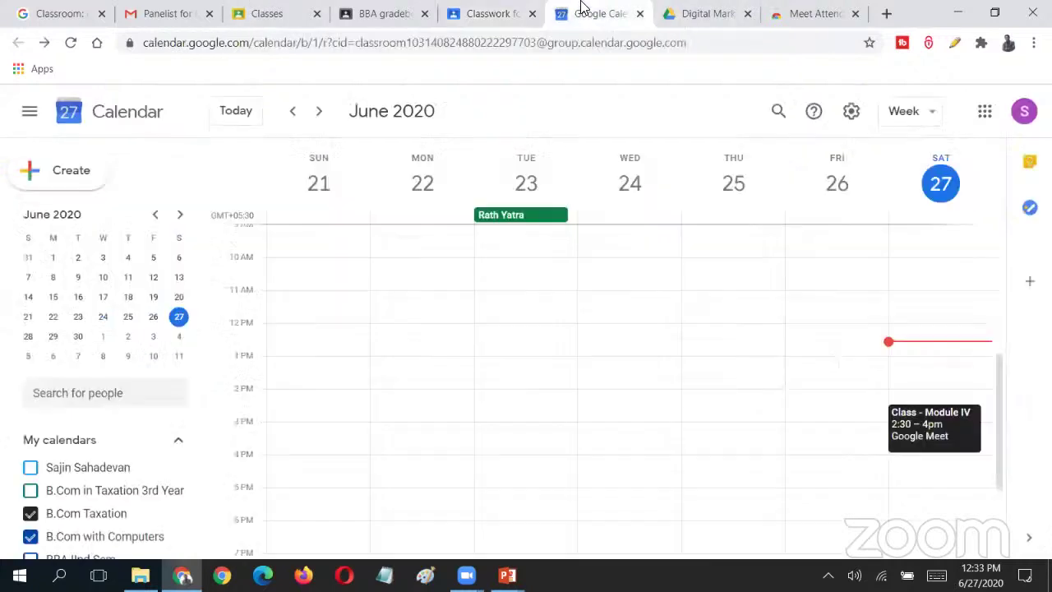
{"action": "left_click", "coordinate": [814, 13]}
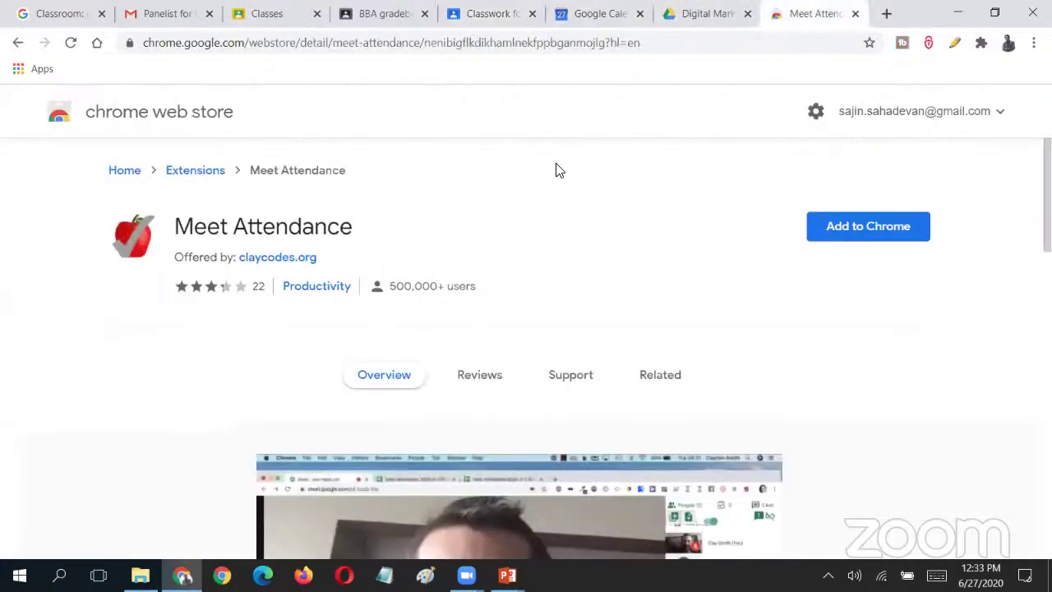
{"action": "left_click", "coordinate": [485, 10]}
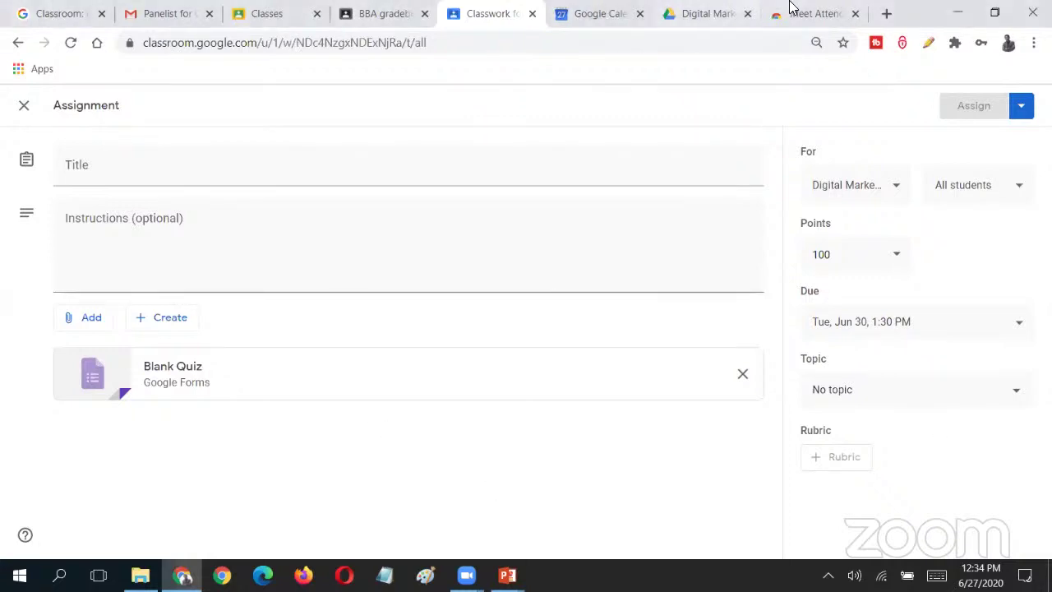
- Start a new Google Sheets spreadsheet in the class Drive folder, then cancel it
{"action": "left_click", "coordinate": [715, 10]}
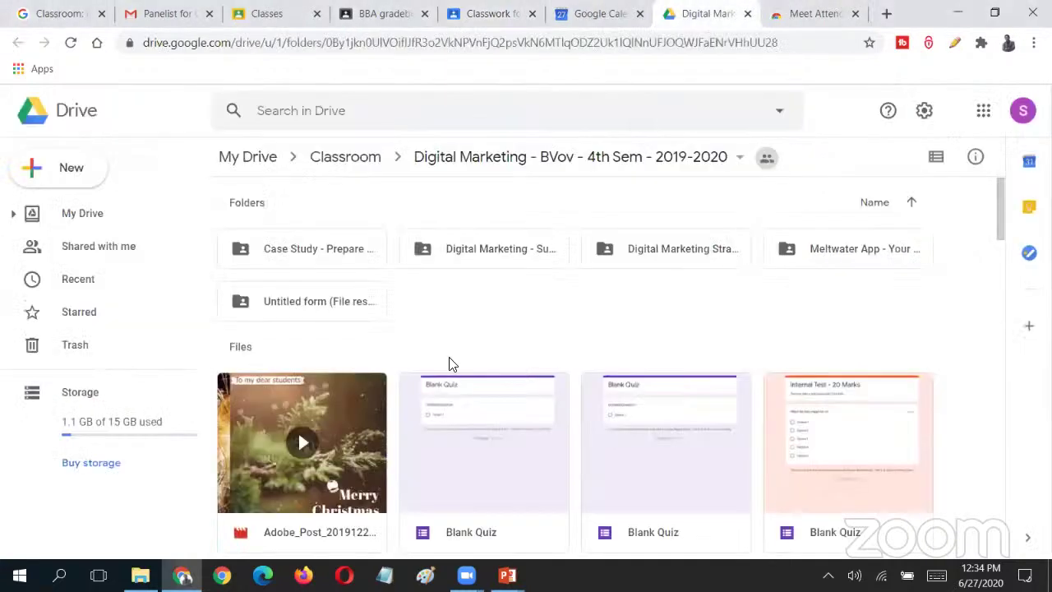
{"action": "left_click", "coordinate": [36, 185]}
{"action": "left_click", "coordinate": [132, 313]}
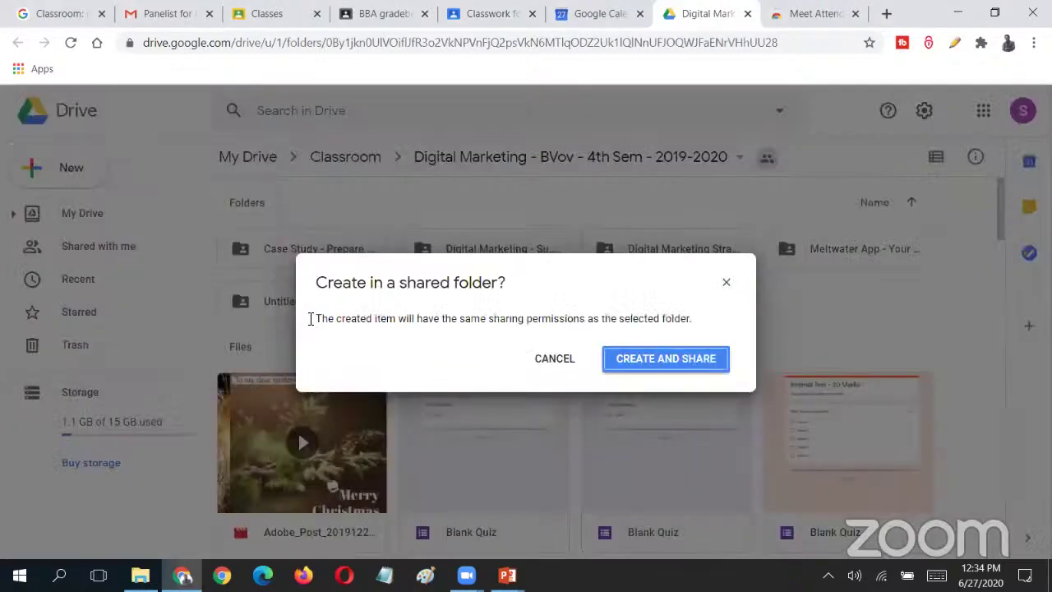
{"action": "left_click", "coordinate": [562, 357]}
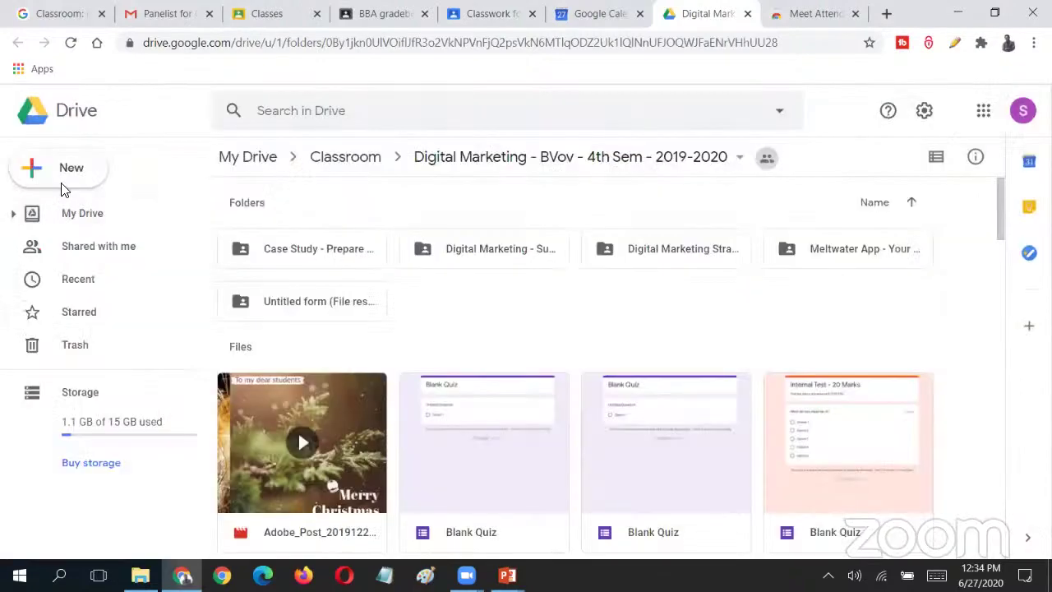
{"action": "left_click", "coordinate": [64, 187]}
{"action": "left_click", "coordinate": [494, 252]}
- Create a new spreadsheet inside the subject notes assignment folder and return to it
{"action": "left_click", "coordinate": [493, 255]}
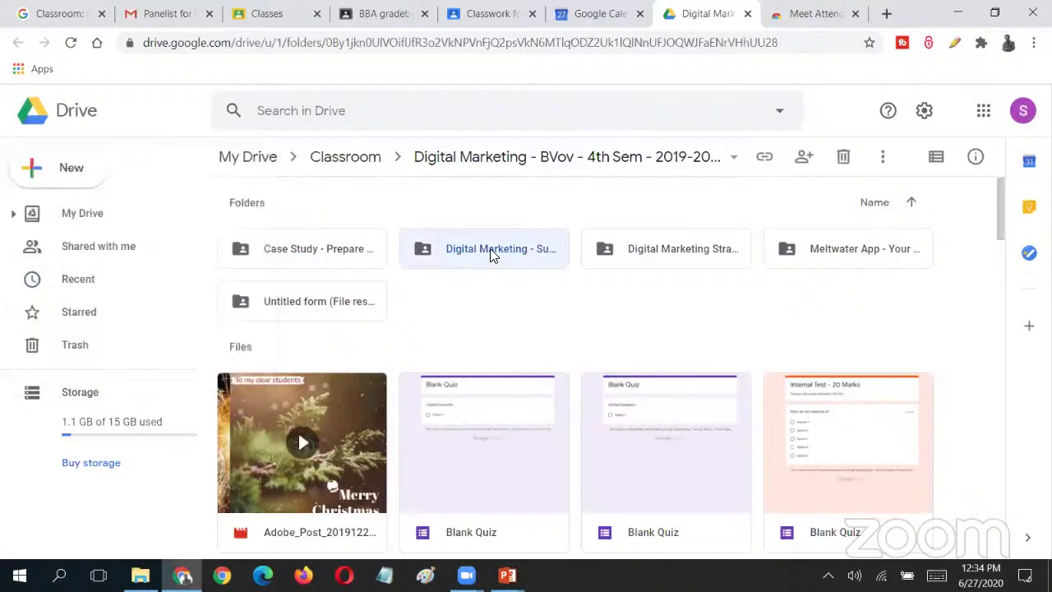
{"action": "double_click", "coordinate": [491, 253]}
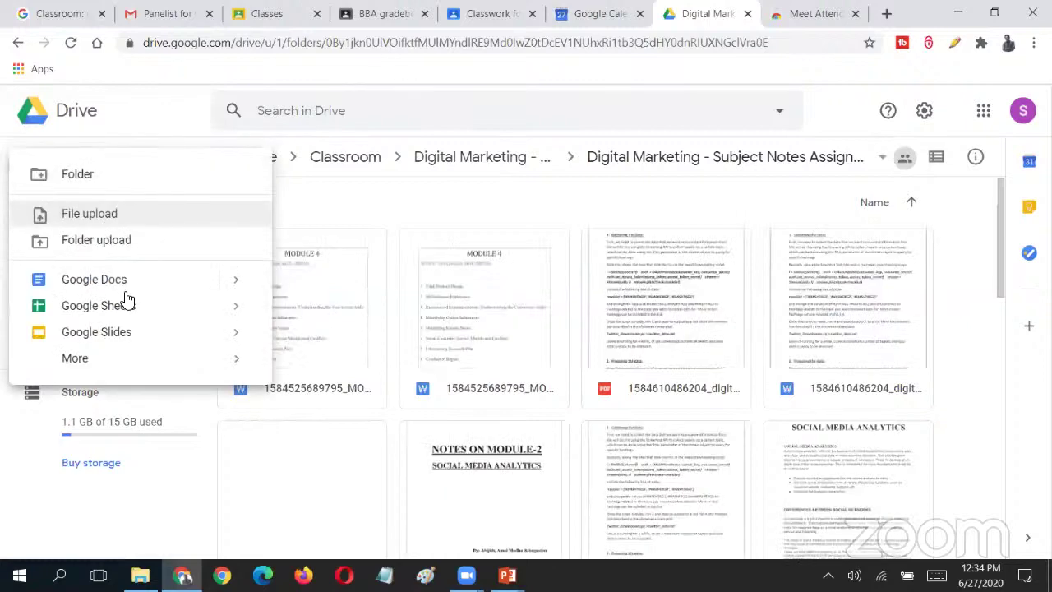
{"action": "left_click", "coordinate": [124, 300]}
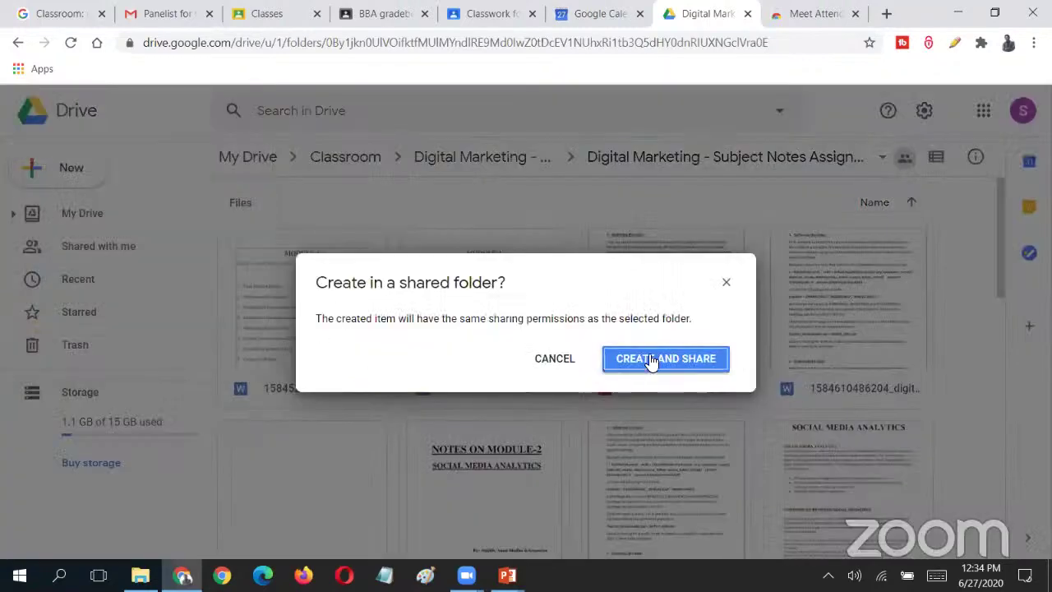
{"action": "left_click", "coordinate": [634, 363]}
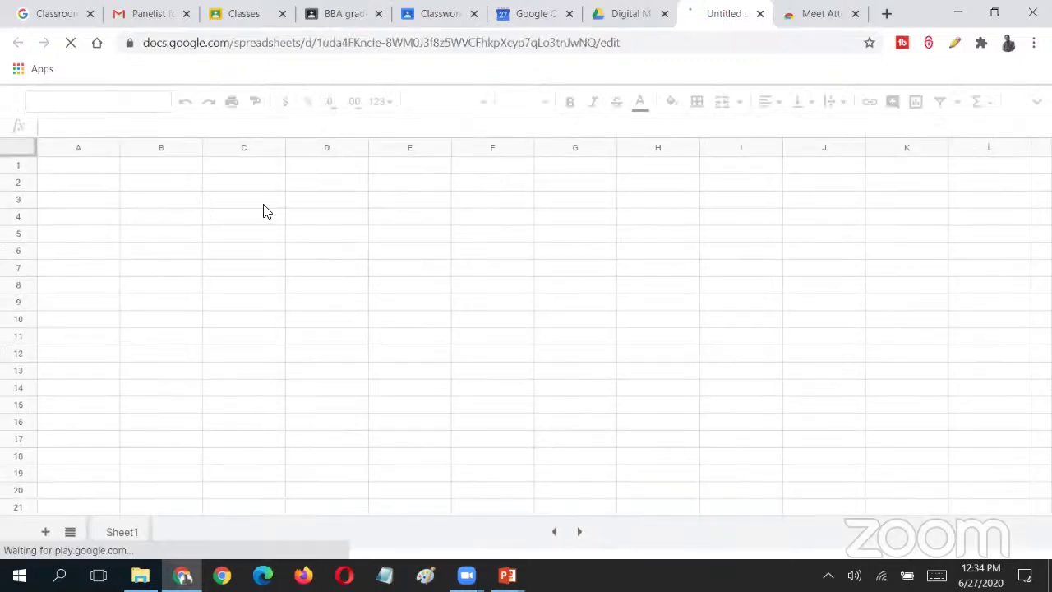
{"action": "left_click", "coordinate": [637, 11]}
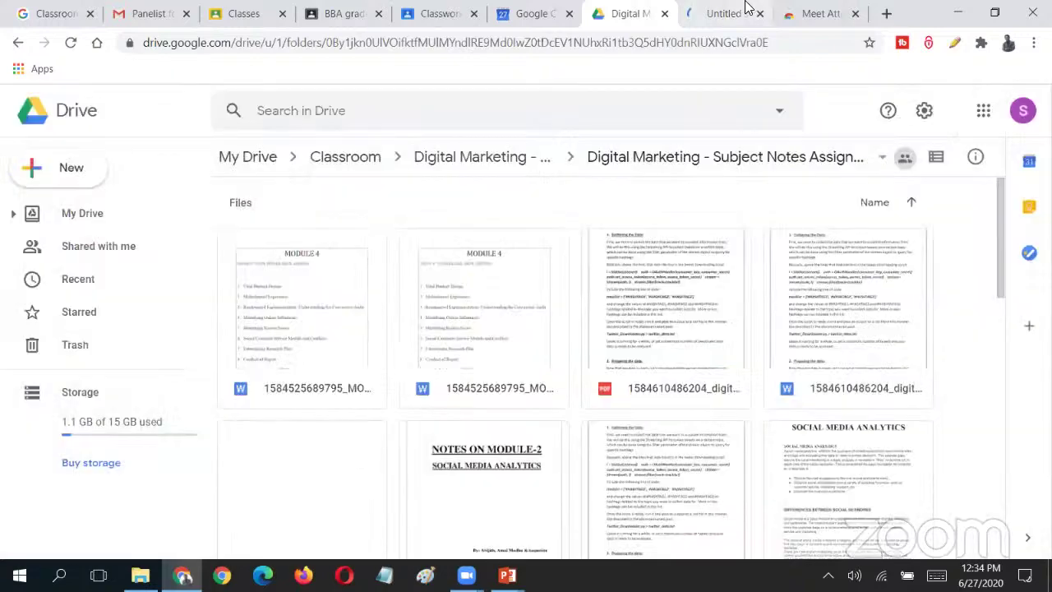
{"action": "left_click", "coordinate": [746, 10]}
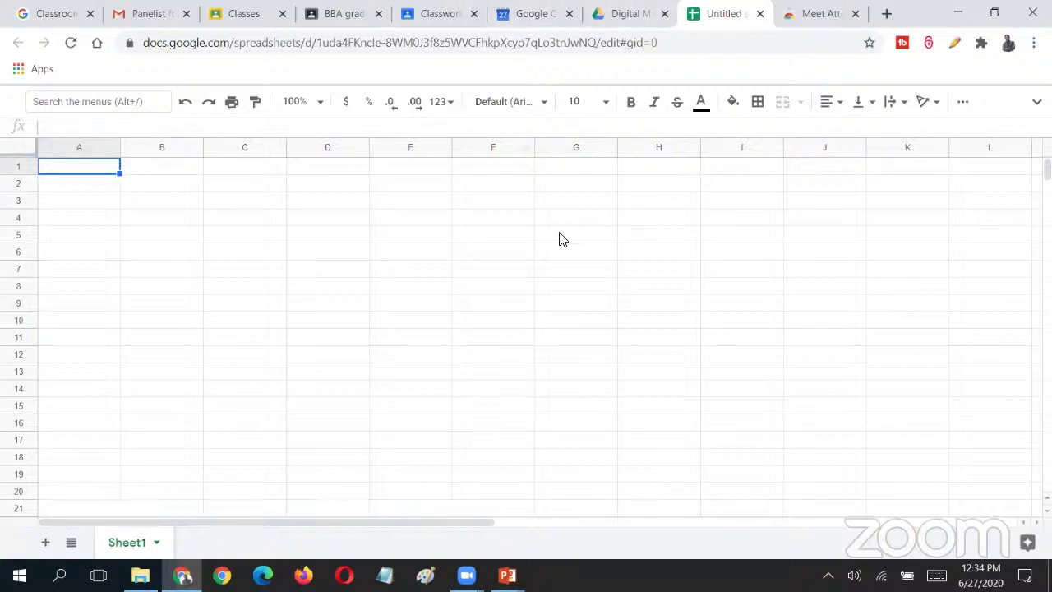
- Name the spreadsheet 'test 1' when starting to share it from File > Share
{"action": "left_click", "coordinate": [1036, 101]}
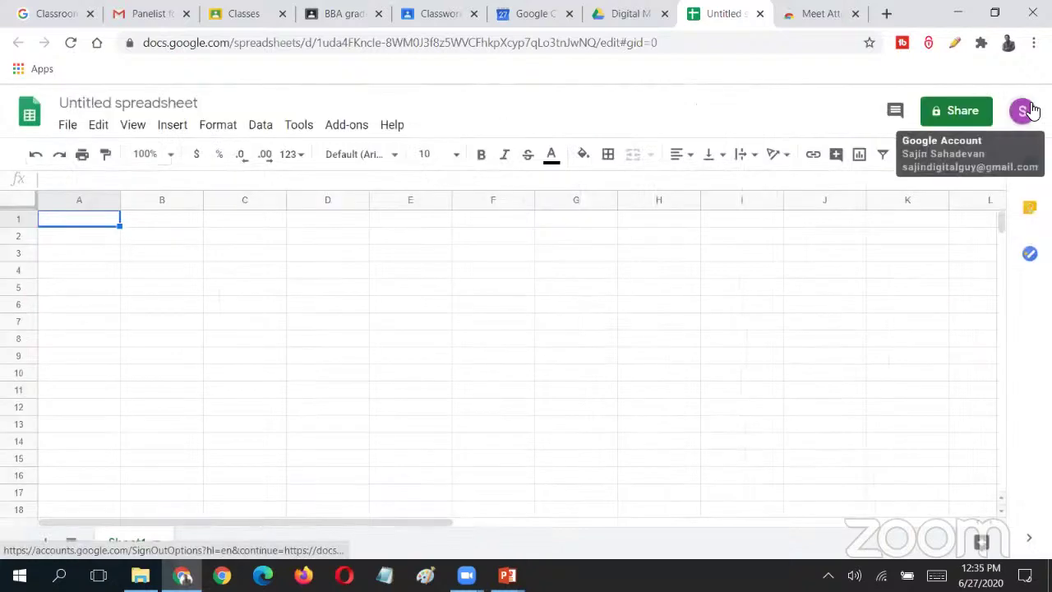
{"action": "left_click", "coordinate": [1022, 110]}
{"action": "left_click", "coordinate": [72, 132]}
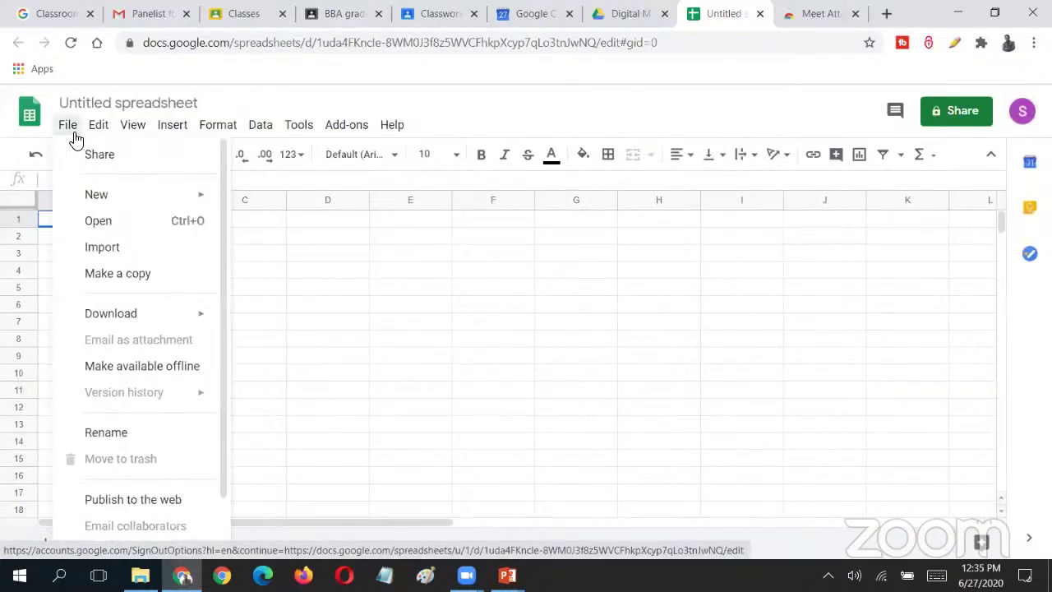
{"action": "left_click", "coordinate": [127, 157]}
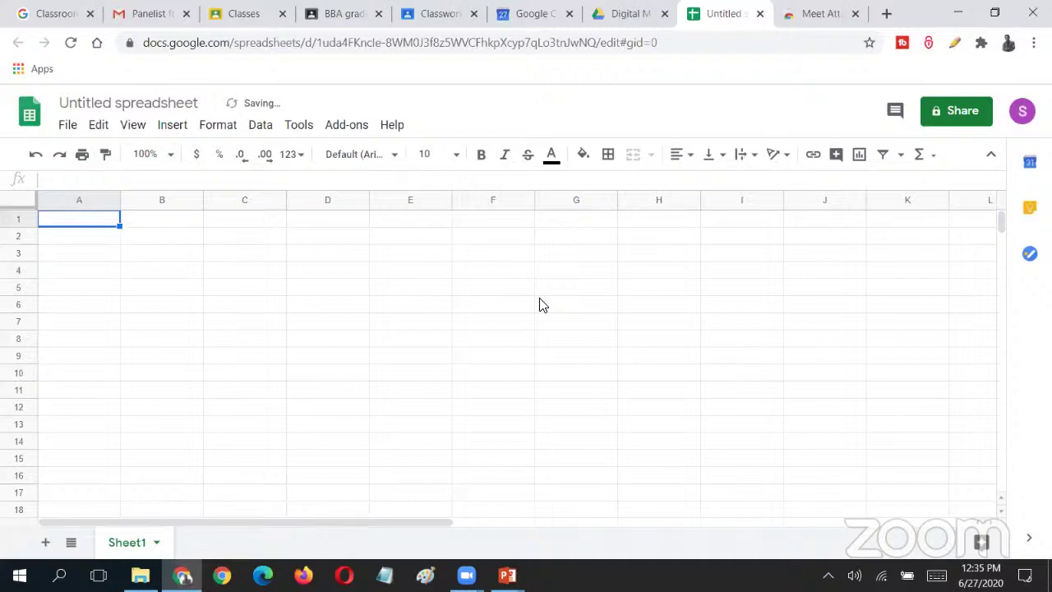
{"action": "type", "text": "s"}
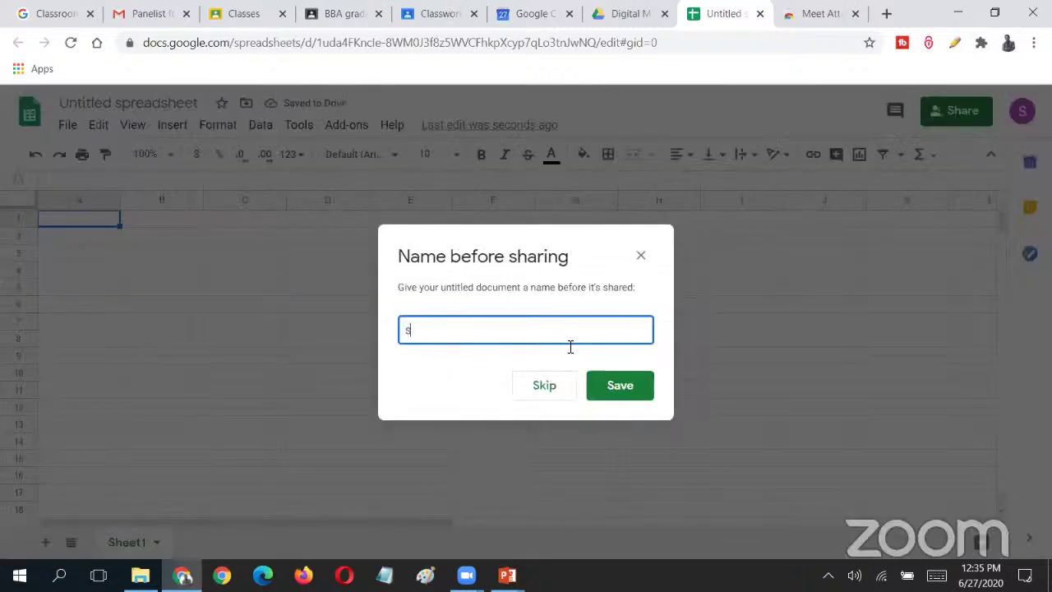
{"action": "key", "text": "BackSpace"}
{"action": "type", "text": "test 1"}
{"action": "left_click", "coordinate": [618, 385]}
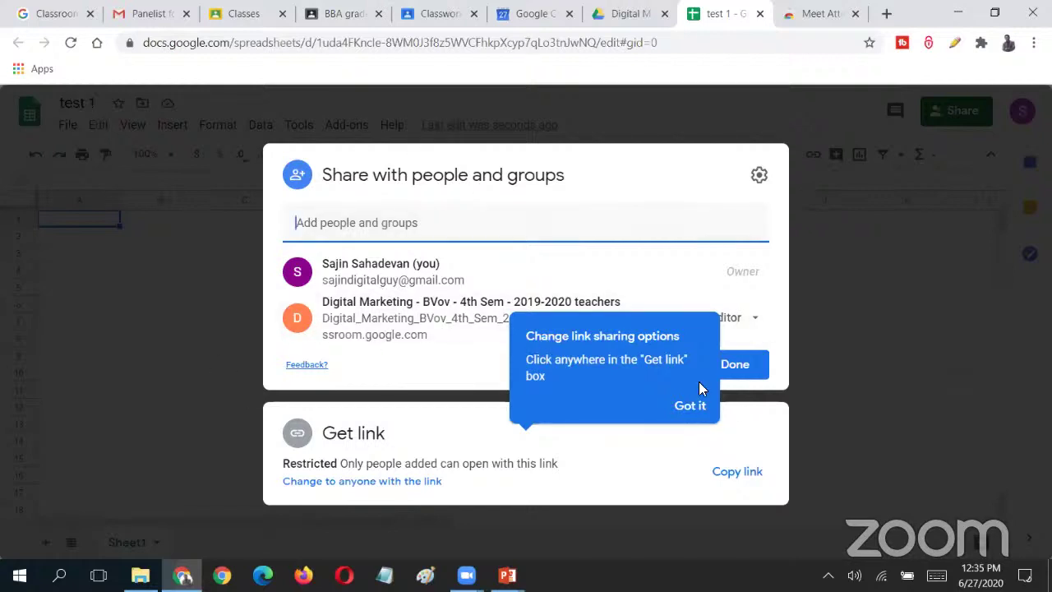
- Change the Digital Marketing teachers group's access from Editor to Viewer
{"action": "left_click", "coordinate": [692, 408]}
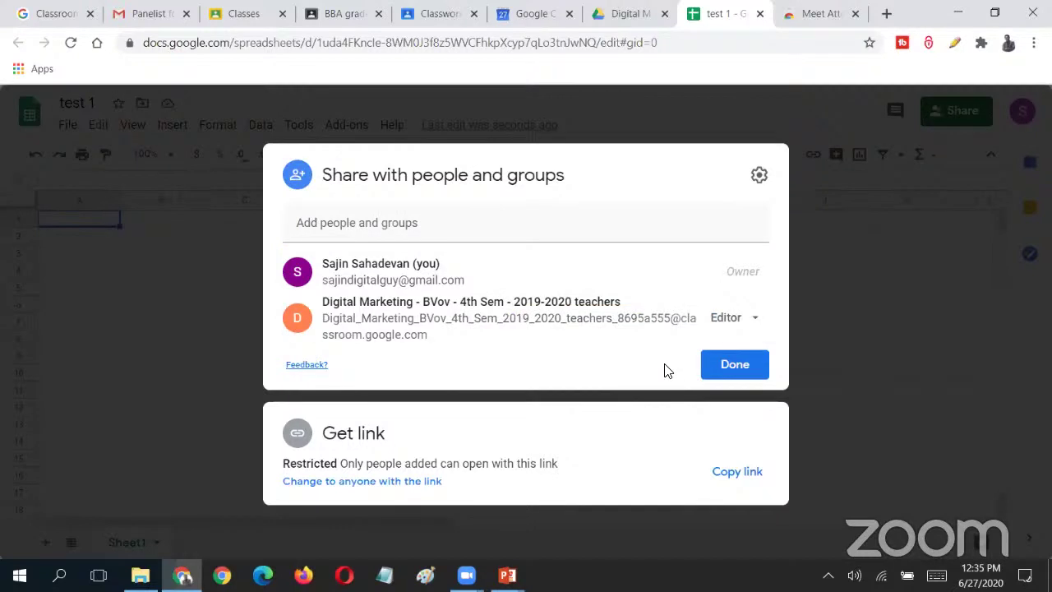
{"action": "left_click", "coordinate": [751, 322]}
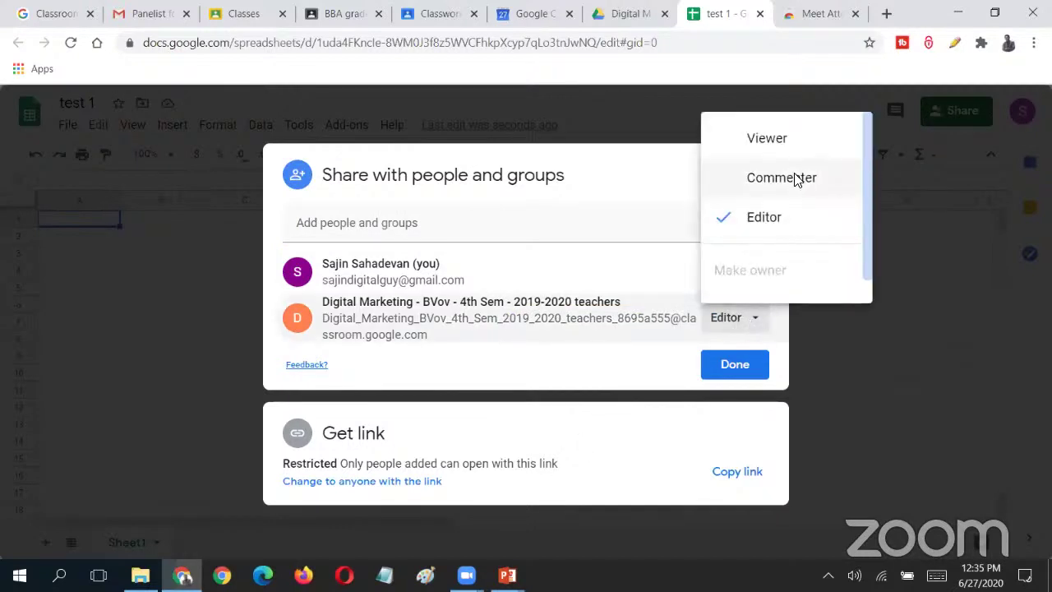
{"action": "scroll", "coordinate": [794, 177], "scroll_direction": "down", "scroll_amount": 1}
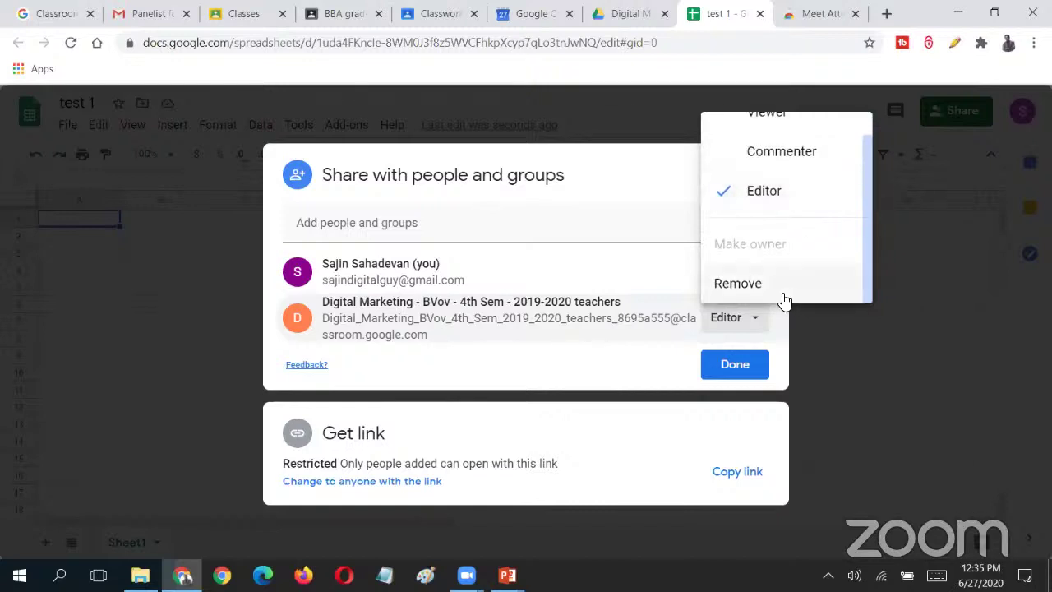
{"action": "scroll", "coordinate": [783, 246], "scroll_direction": "up", "scroll_amount": 1}
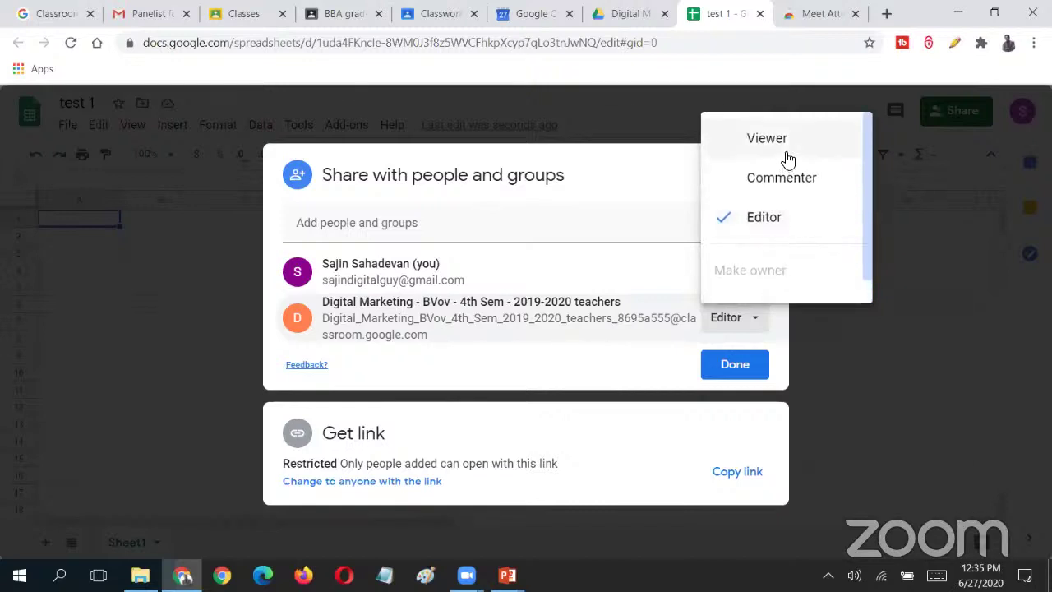
{"action": "left_click", "coordinate": [786, 146]}
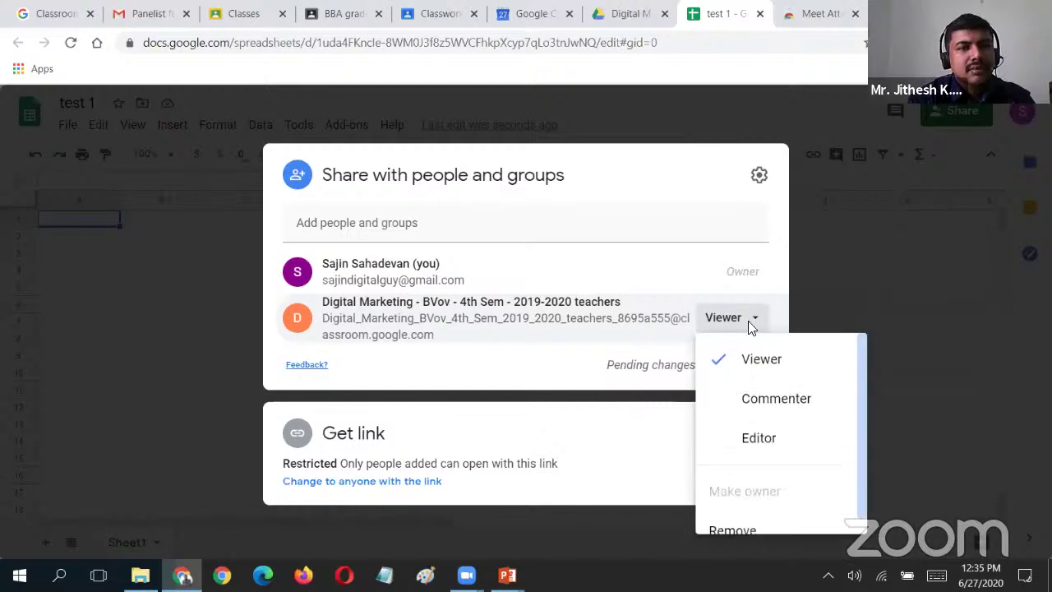
{"action": "left_click", "coordinate": [750, 327]}
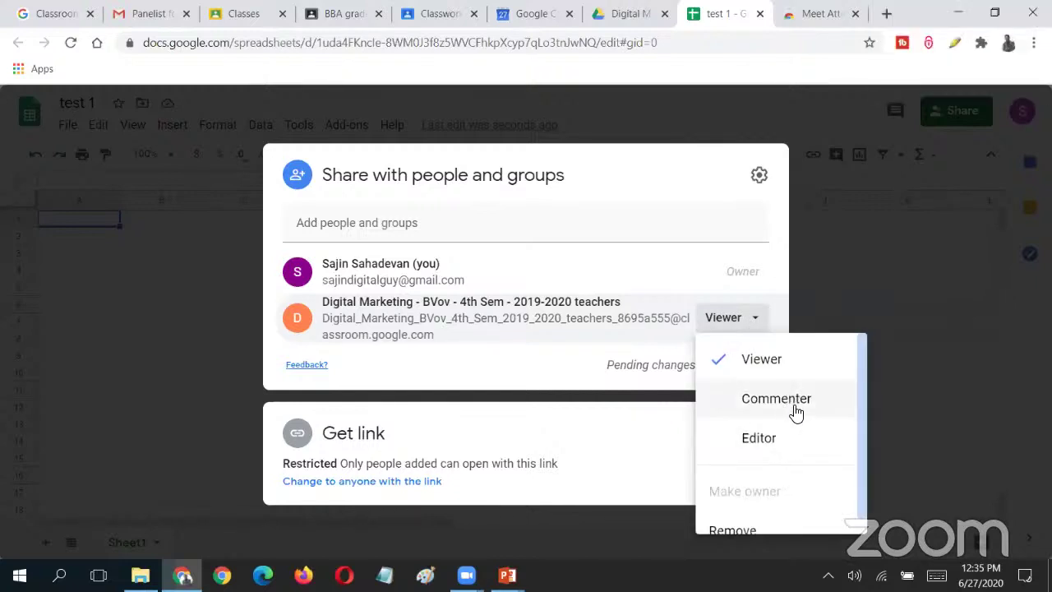
{"action": "left_click", "coordinate": [573, 387]}
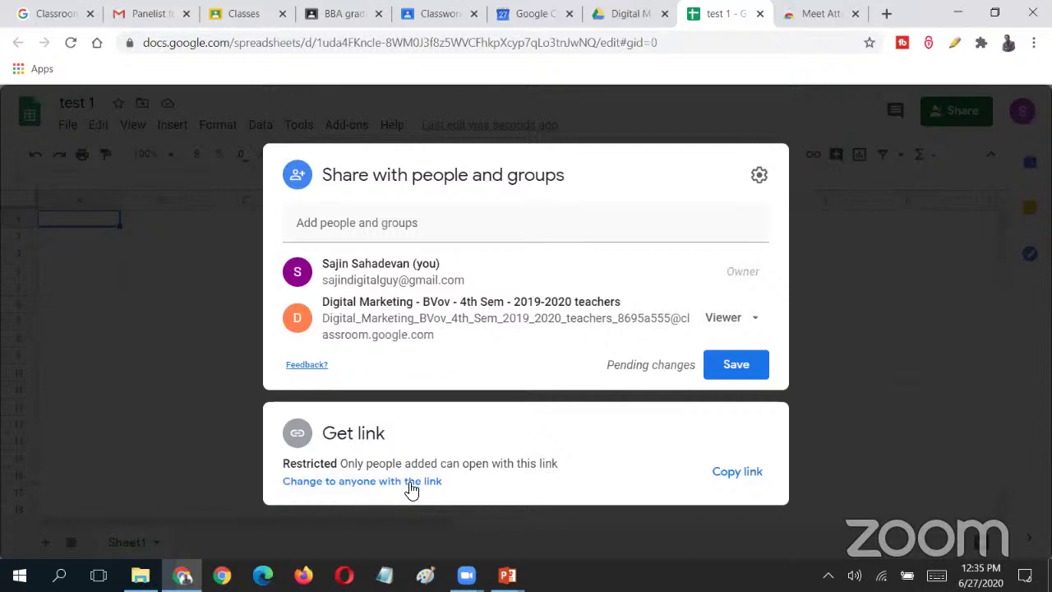
- Save the Viewer access, keep link access Restricted, and finish sharing
{"action": "left_click", "coordinate": [411, 489]}
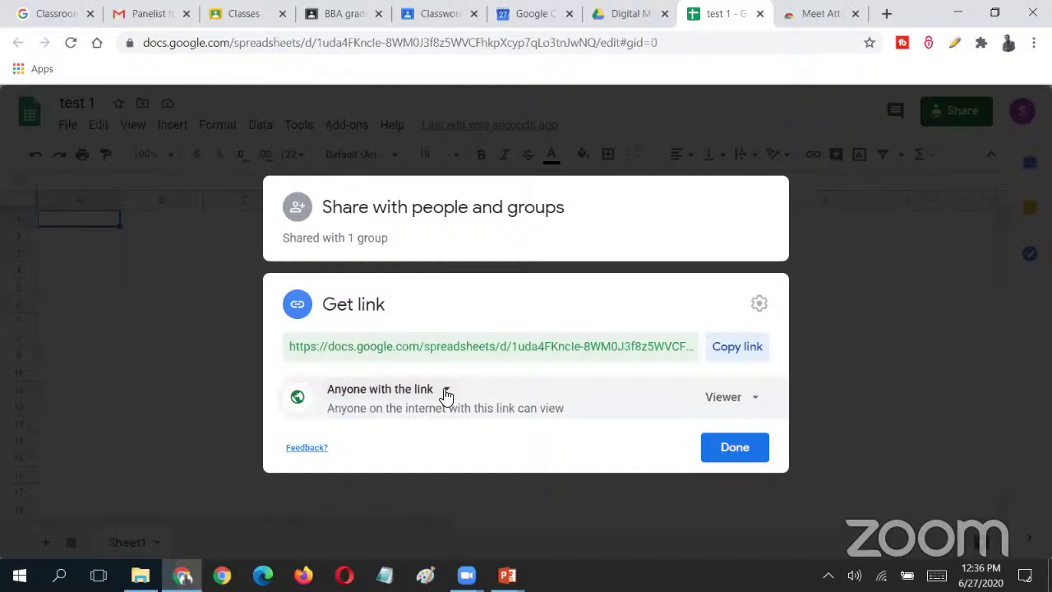
{"action": "left_click", "coordinate": [446, 395]}
{"action": "left_click", "coordinate": [448, 425]}
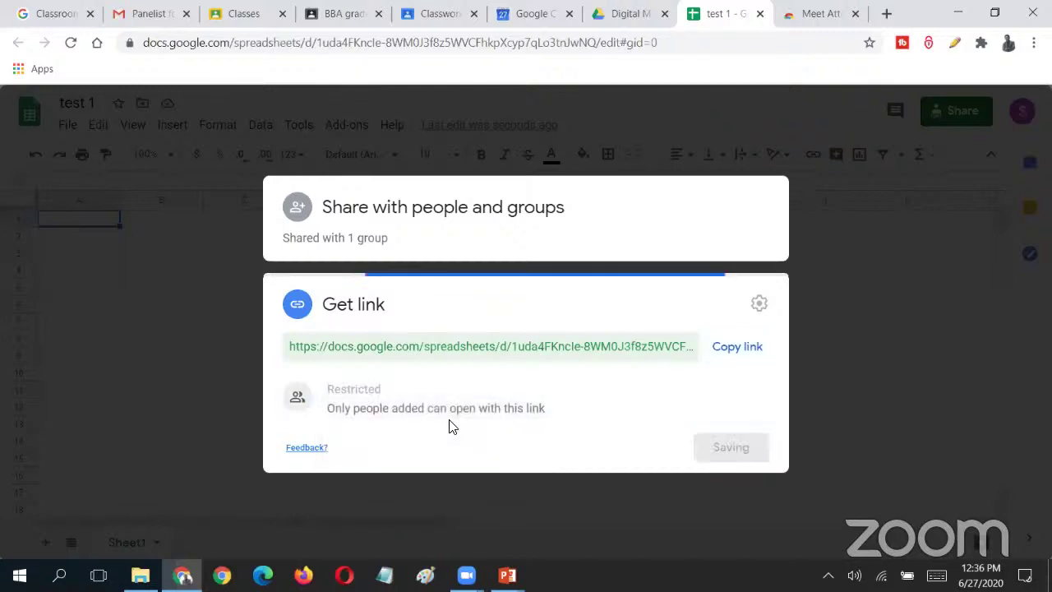
{"action": "left_click", "coordinate": [299, 217]}
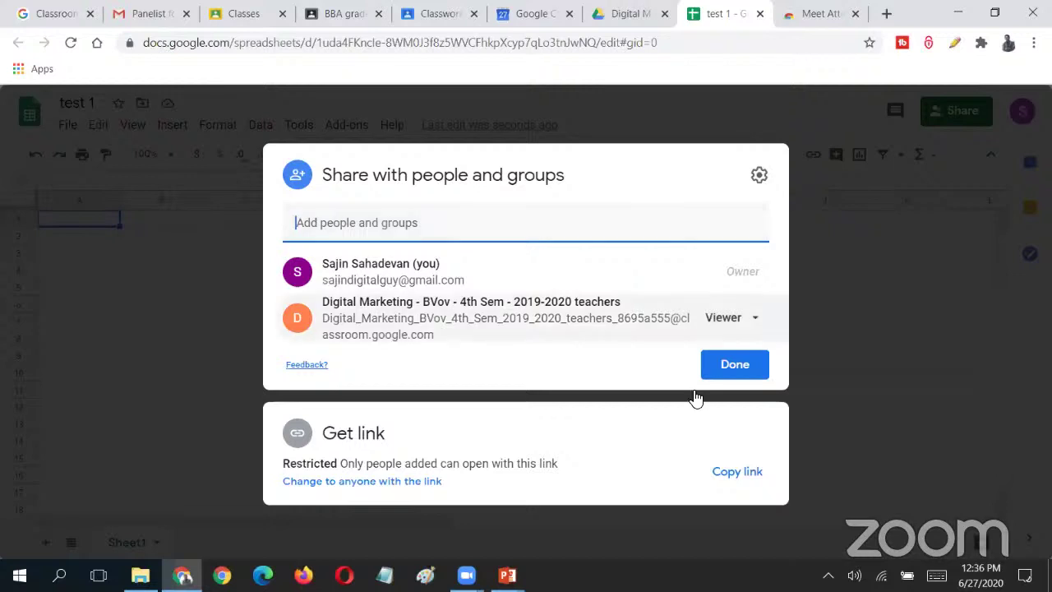
{"action": "left_click", "coordinate": [736, 364]}
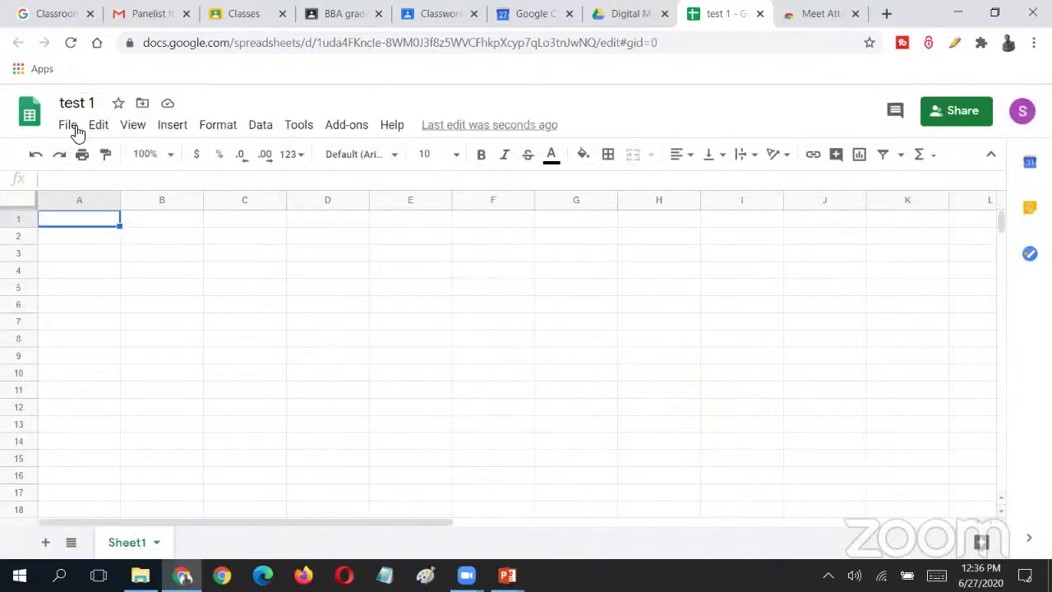
- Reopen sharing to review permissions and who-can-share settings, then close it
{"action": "left_click", "coordinate": [70, 130]}
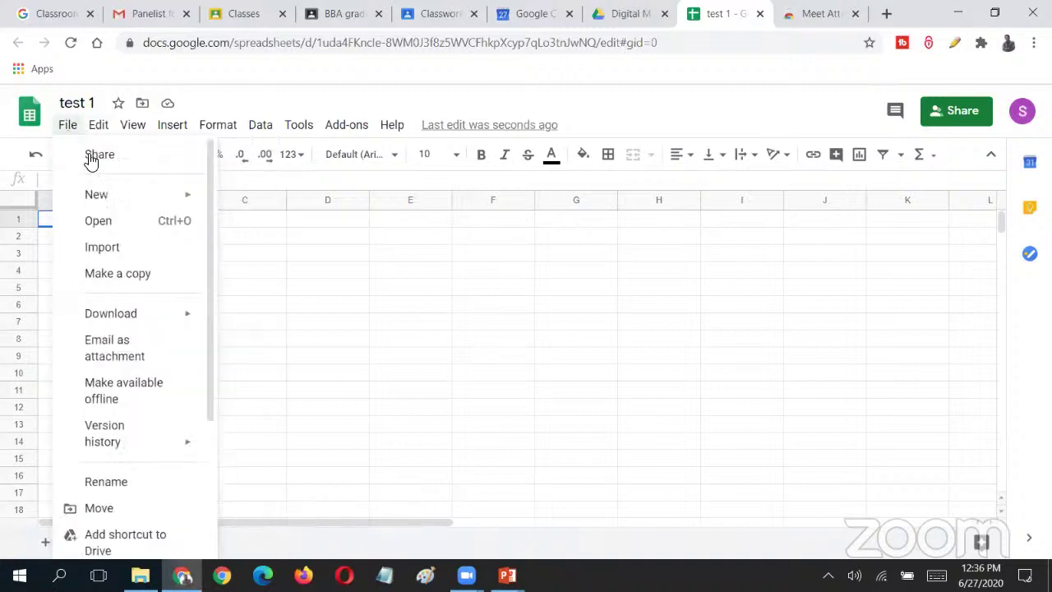
{"action": "left_click", "coordinate": [97, 155]}
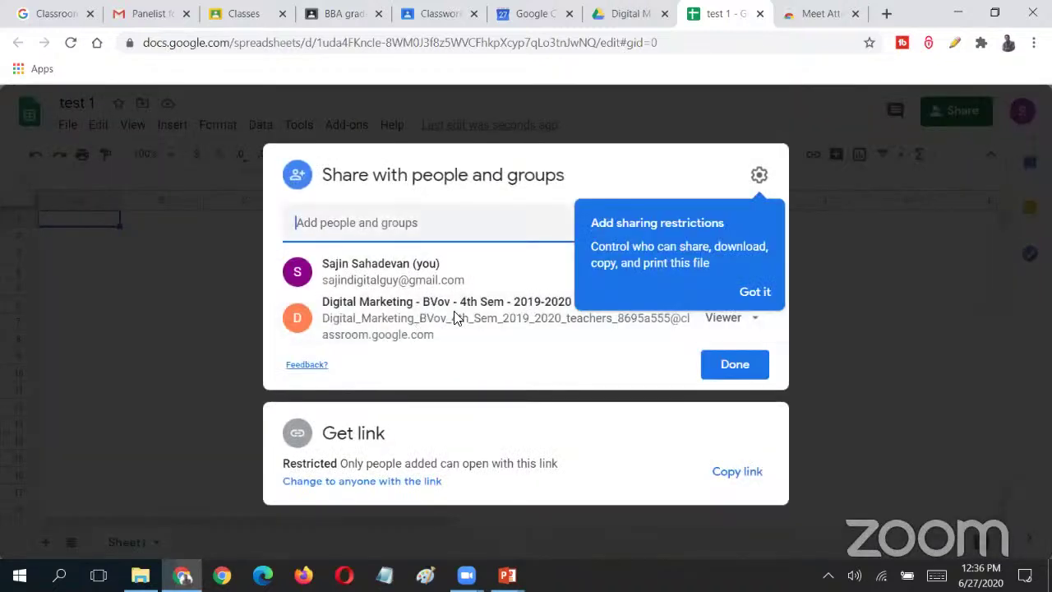
{"action": "left_click", "coordinate": [752, 293]}
{"action": "left_click", "coordinate": [758, 174]}
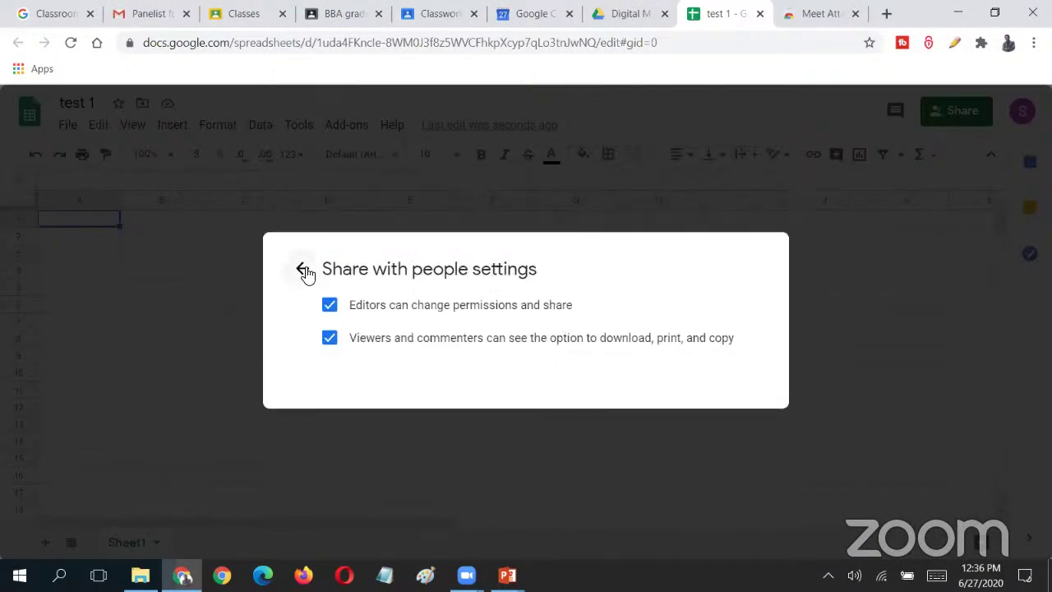
{"action": "left_click", "coordinate": [302, 269]}
{"action": "left_click", "coordinate": [219, 337]}
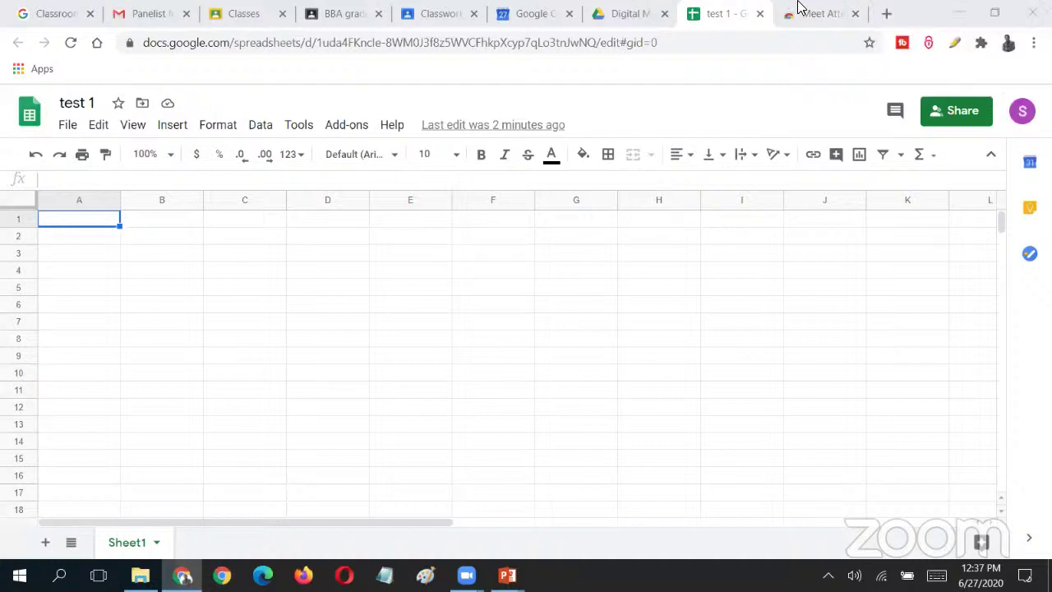
- Search 'jamboard' in a new tab and open the Jamboard - Google result
{"action": "left_click", "coordinate": [887, 17]}
{"action": "type", "text": "jam"}
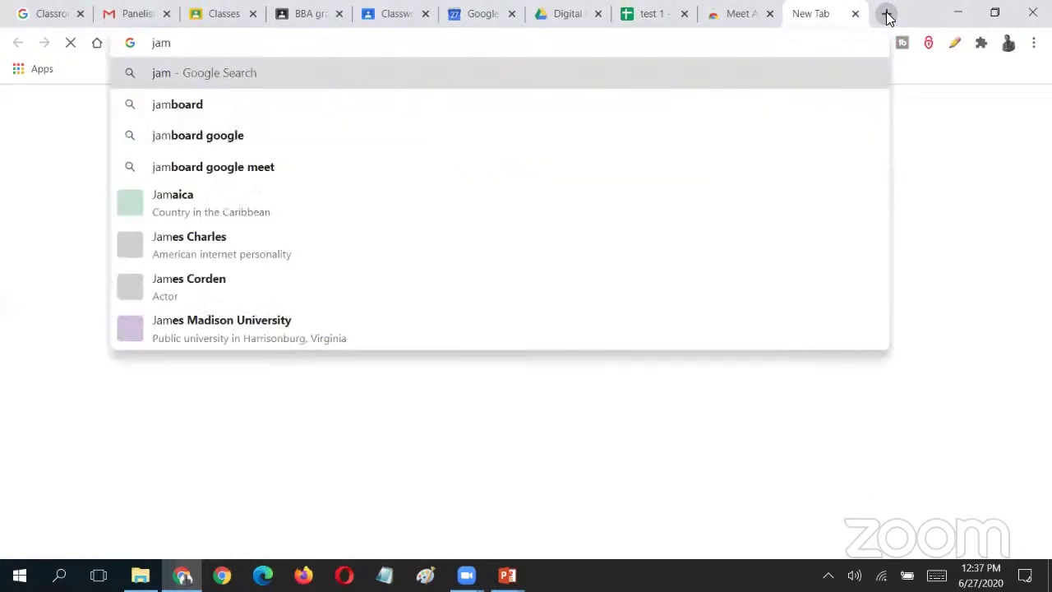
{"action": "type", "text": "board"}
{"action": "key", "text": "Down"}
{"action": "key", "text": "Down"}
{"action": "key", "text": "Return"}
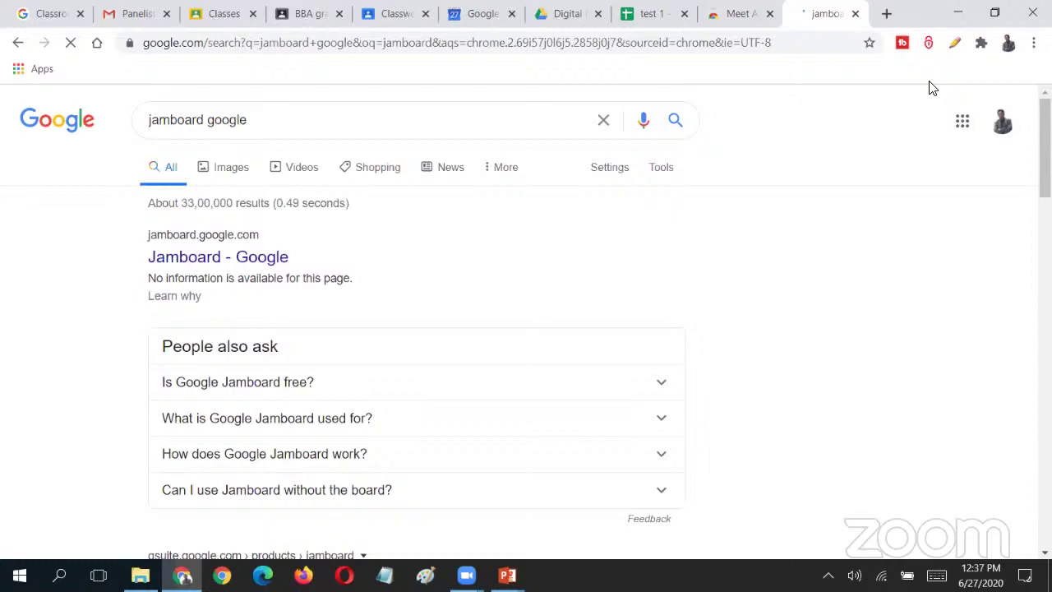
{"action": "left_click", "coordinate": [226, 257]}
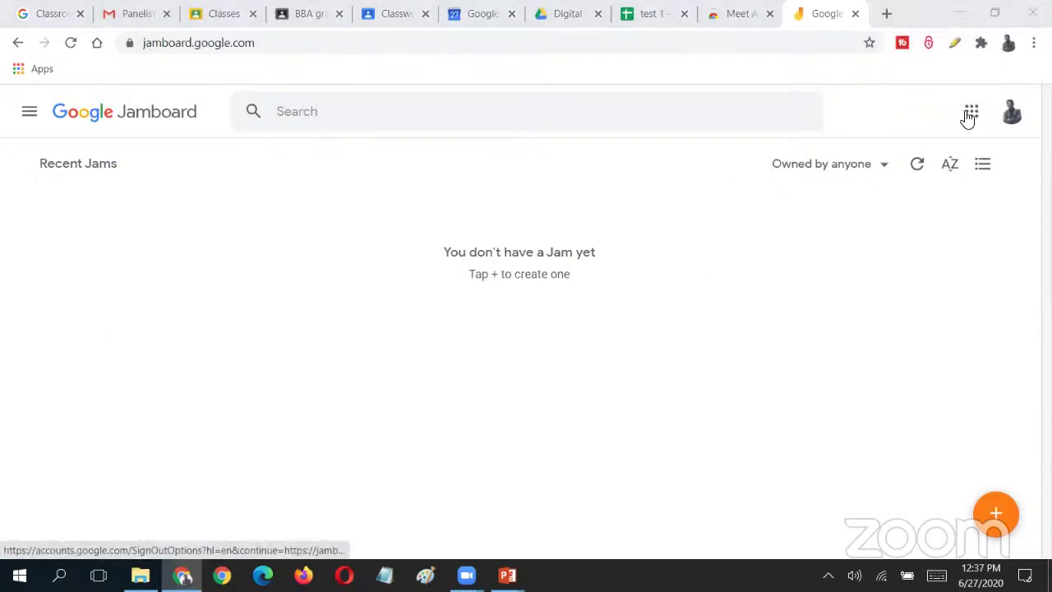
- From the Jamboard home page, create a new Untitled Jam with the + button
{"action": "left_click", "coordinate": [986, 168]}
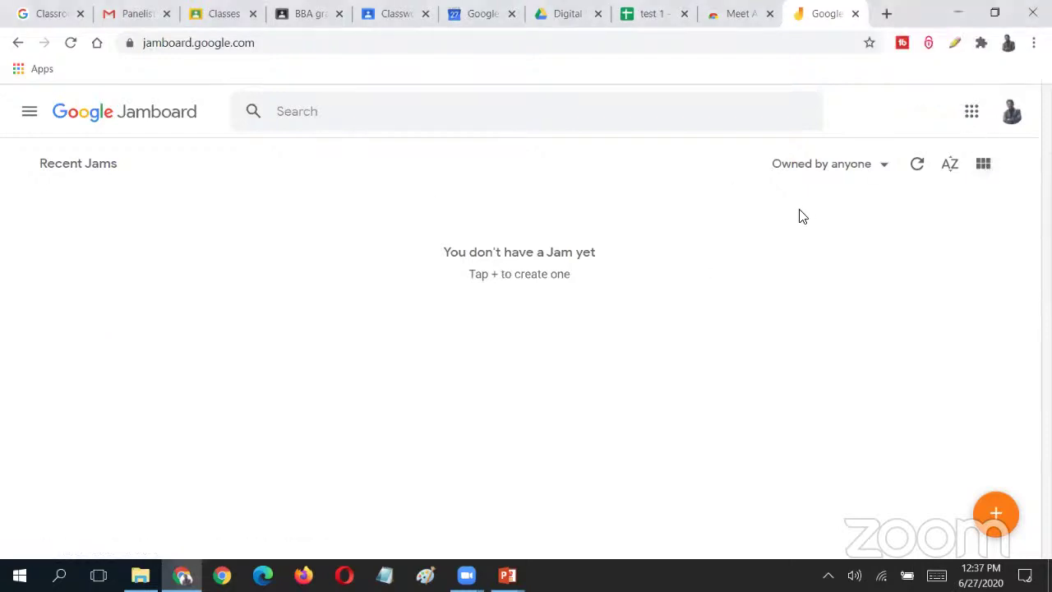
{"action": "left_click", "coordinate": [974, 115]}
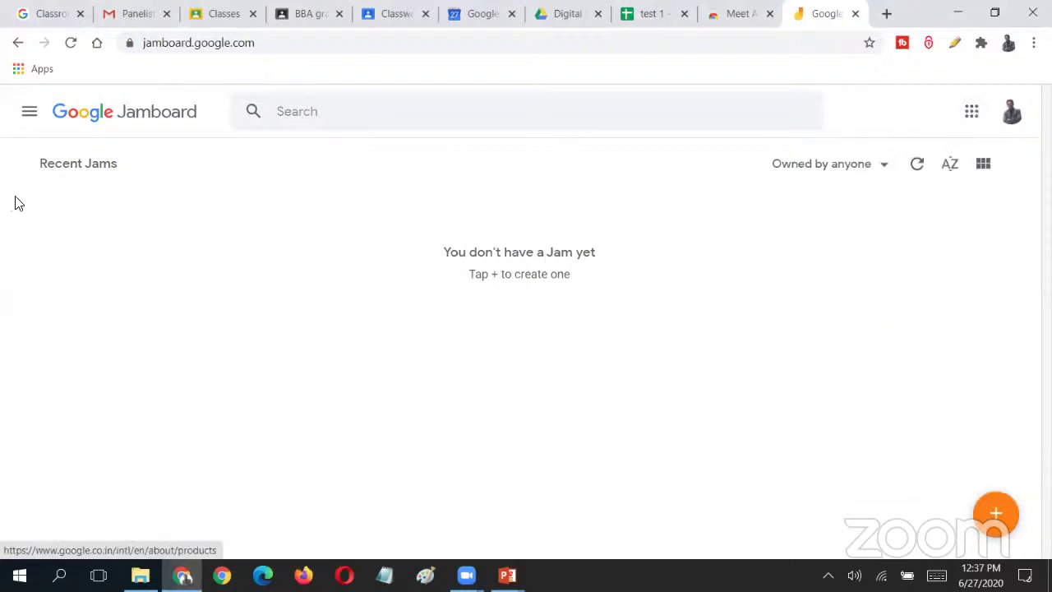
{"action": "right_click", "coordinate": [263, 234]}
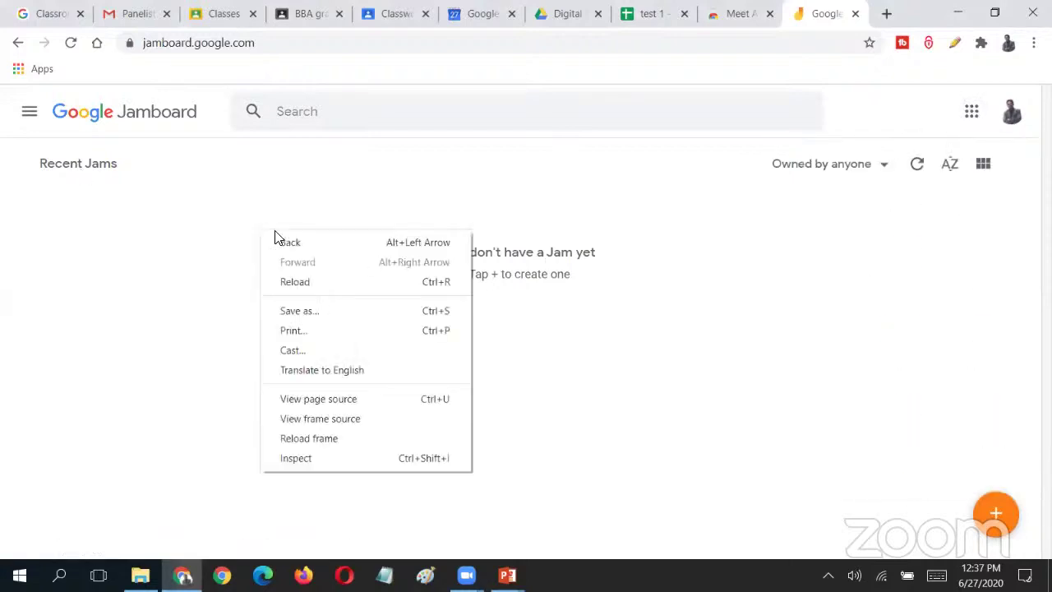
{"action": "left_click", "coordinate": [940, 477]}
{"action": "left_click", "coordinate": [997, 514]}
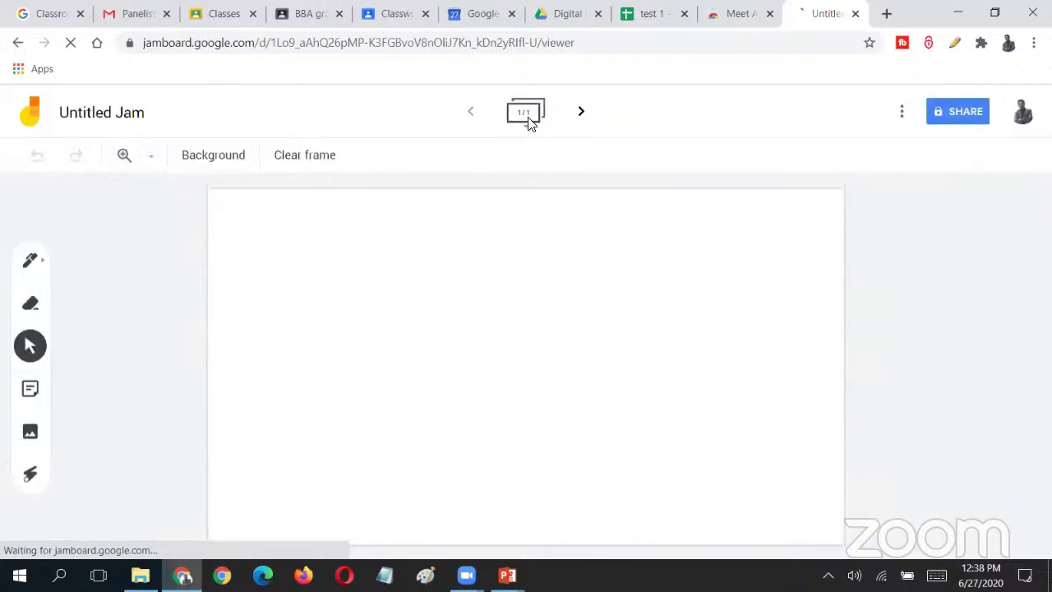
- With the Pen tool, draw zigzag, wavy and looping freehand strokes across the frame
{"action": "left_click", "coordinate": [30, 261]}
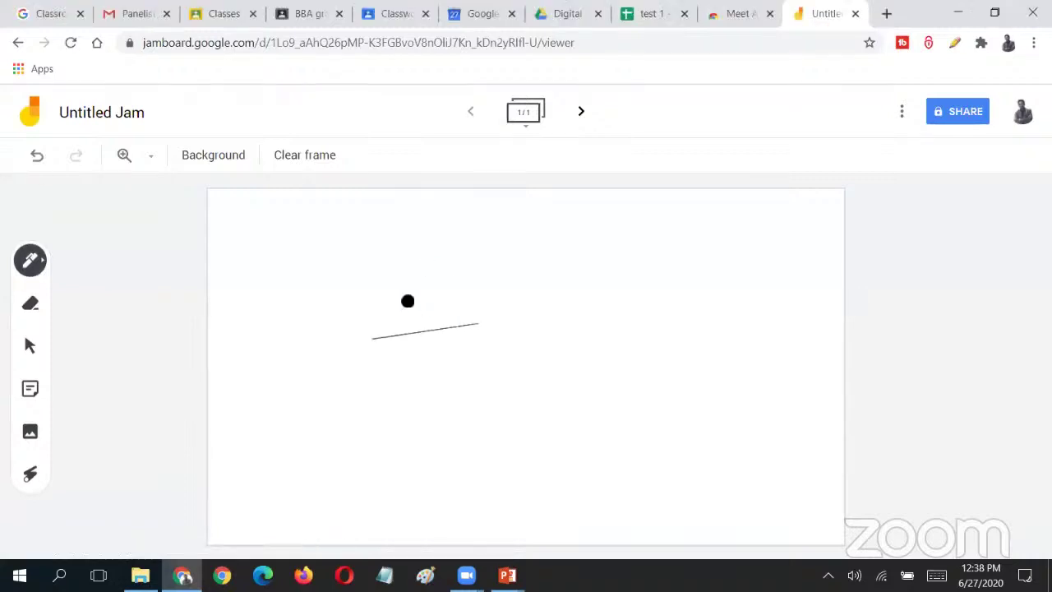
{"action": "mouse_move", "coordinate": [364, 292]}
{"action": "left_mouse_down"}
{"action": "mouse_move", "coordinate": [580, 277]}
{"action": "mouse_move", "coordinate": [647, 296]}
{"action": "left_mouse_up"}
{"action": "mouse_move", "coordinate": [492, 329]}
{"action": "left_mouse_down"}
{"action": "mouse_move", "coordinate": [742, 351]}
{"action": "mouse_move", "coordinate": [619, 394]}
{"action": "left_mouse_up"}
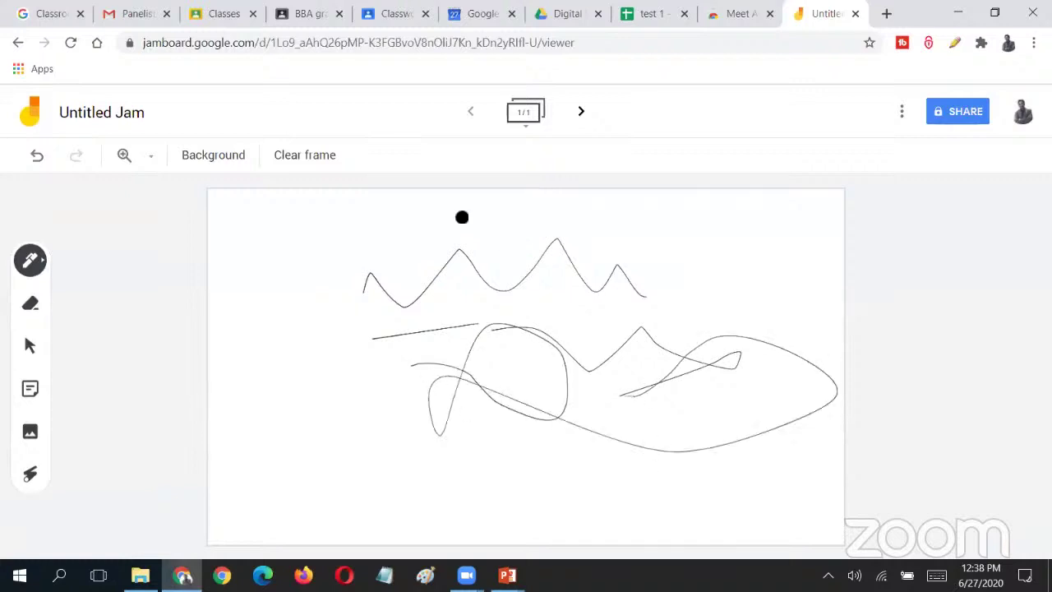
{"action": "mouse_move", "coordinate": [461, 216]}
{"action": "left_mouse_down"}
{"action": "mouse_move", "coordinate": [355, 406]}
{"action": "mouse_move", "coordinate": [491, 477]}
{"action": "left_mouse_up"}
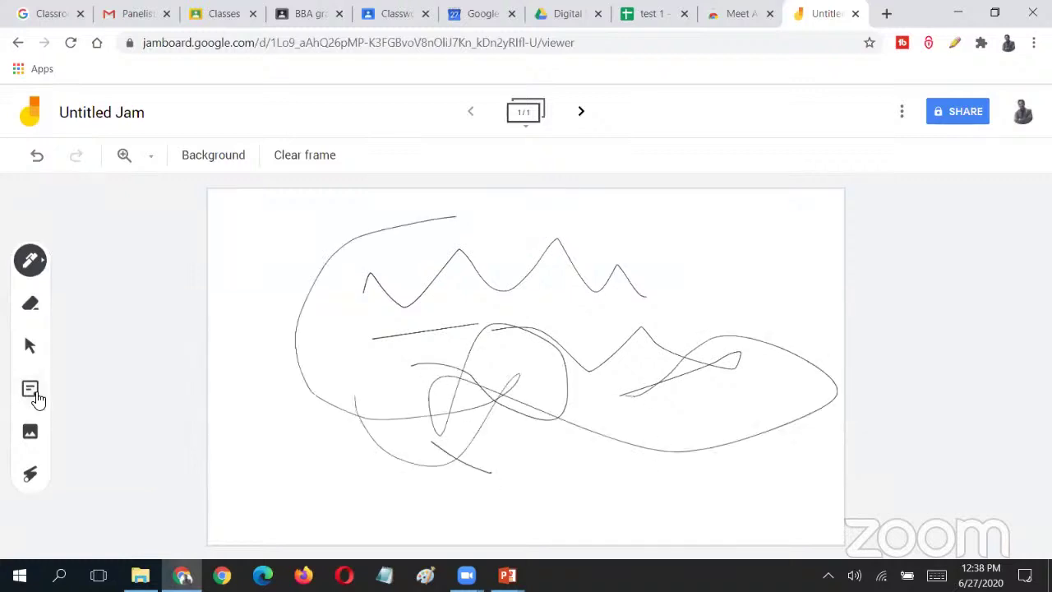